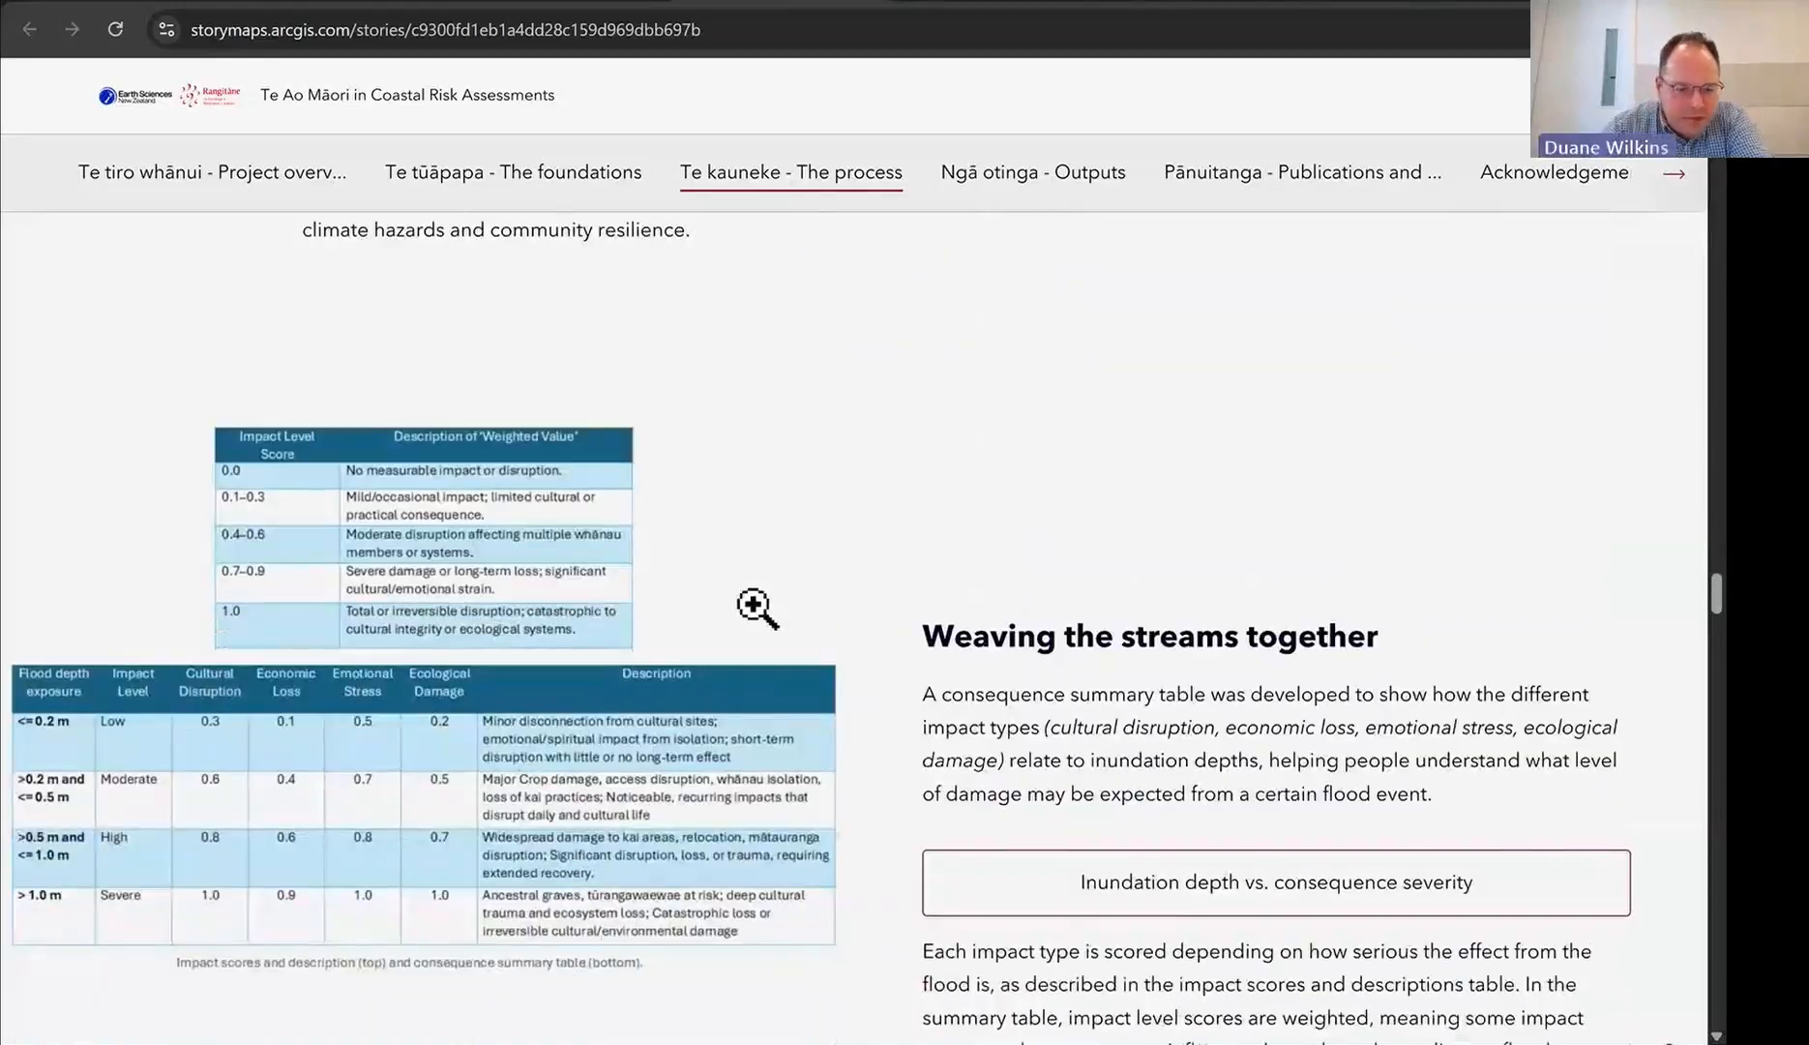
Step: Enlarge the impact score and consequence summary tables for a closer look and close the enlarged view
scroll(749, 611, down, 1)
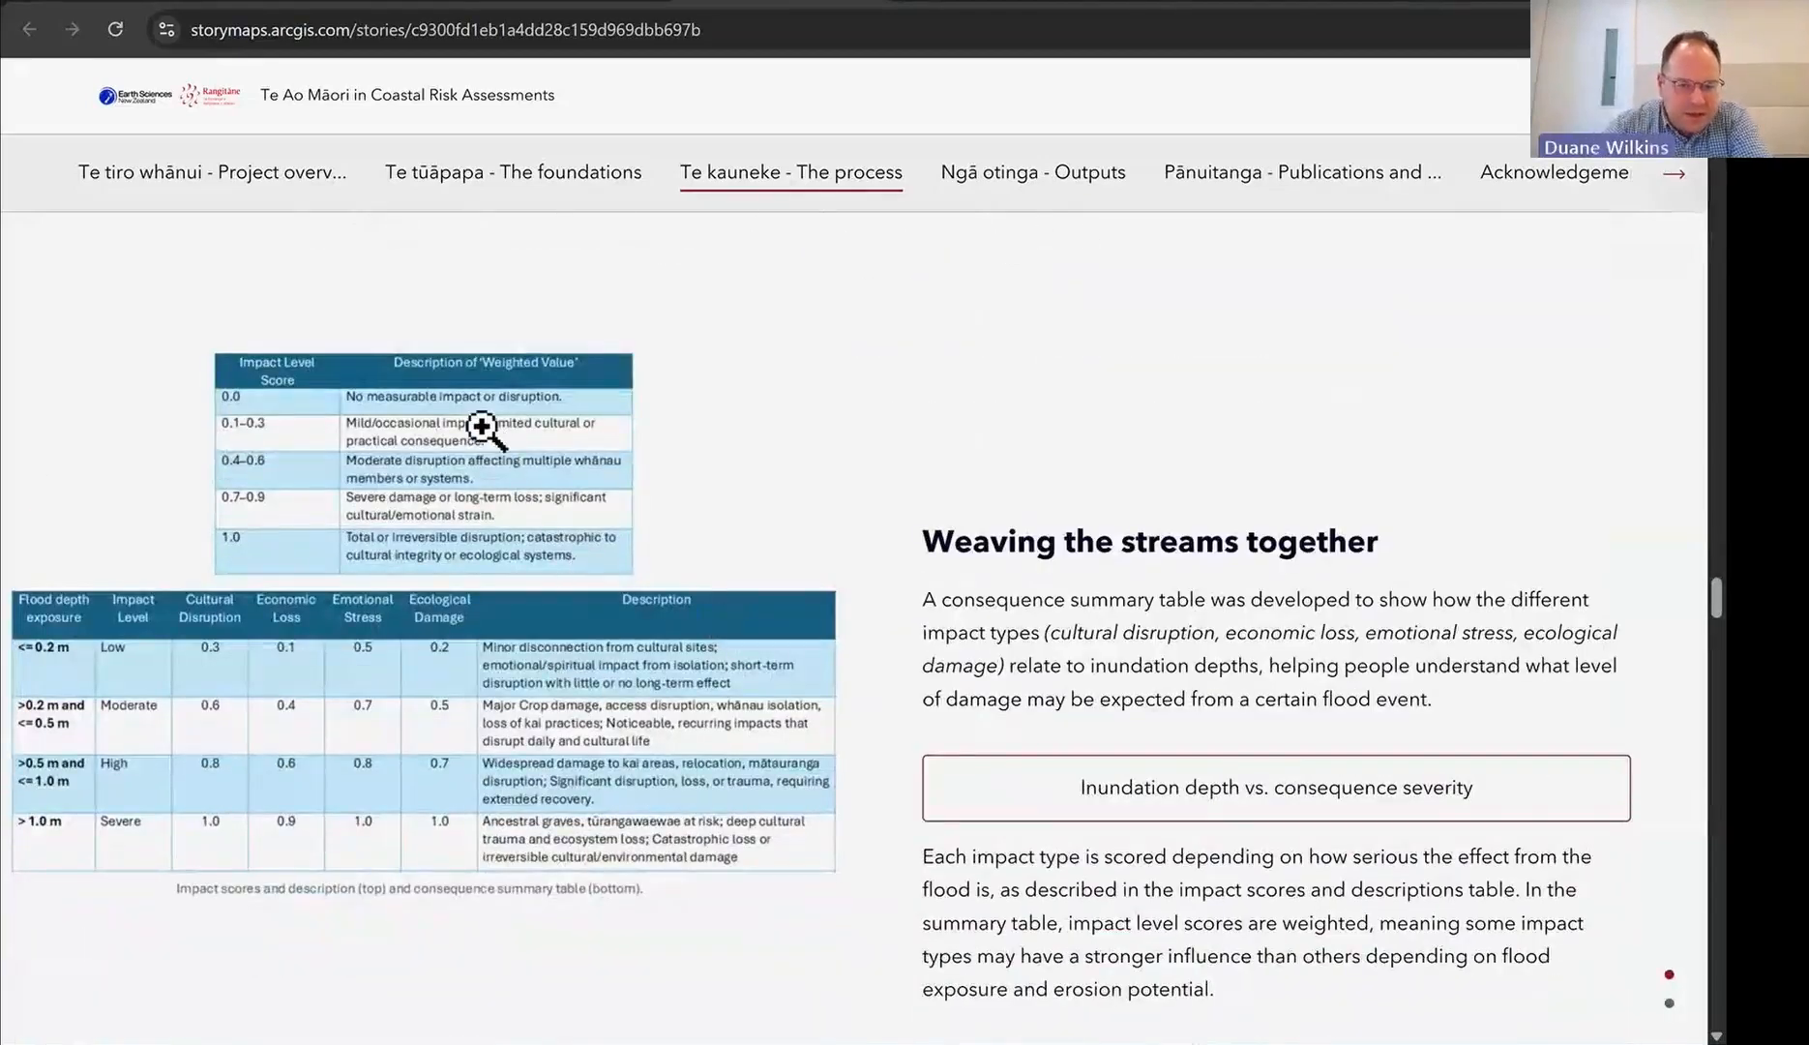
click(451, 393)
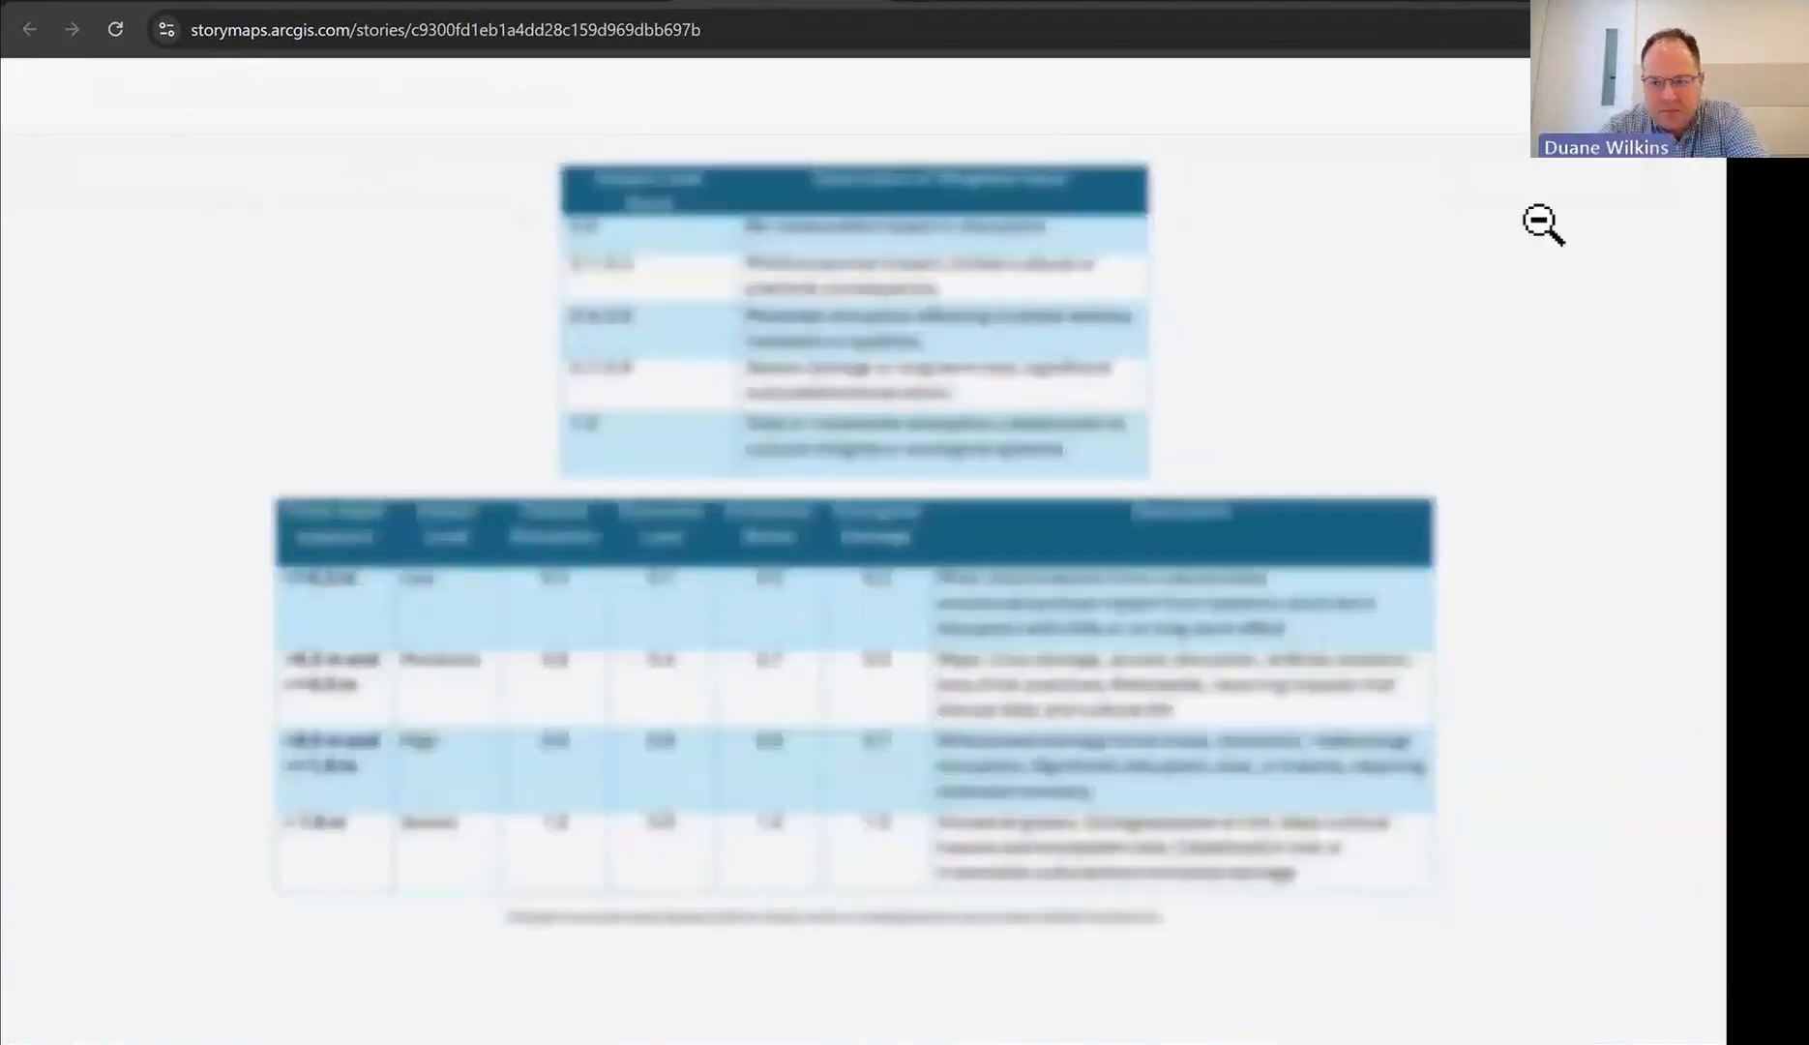
click(1696, 145)
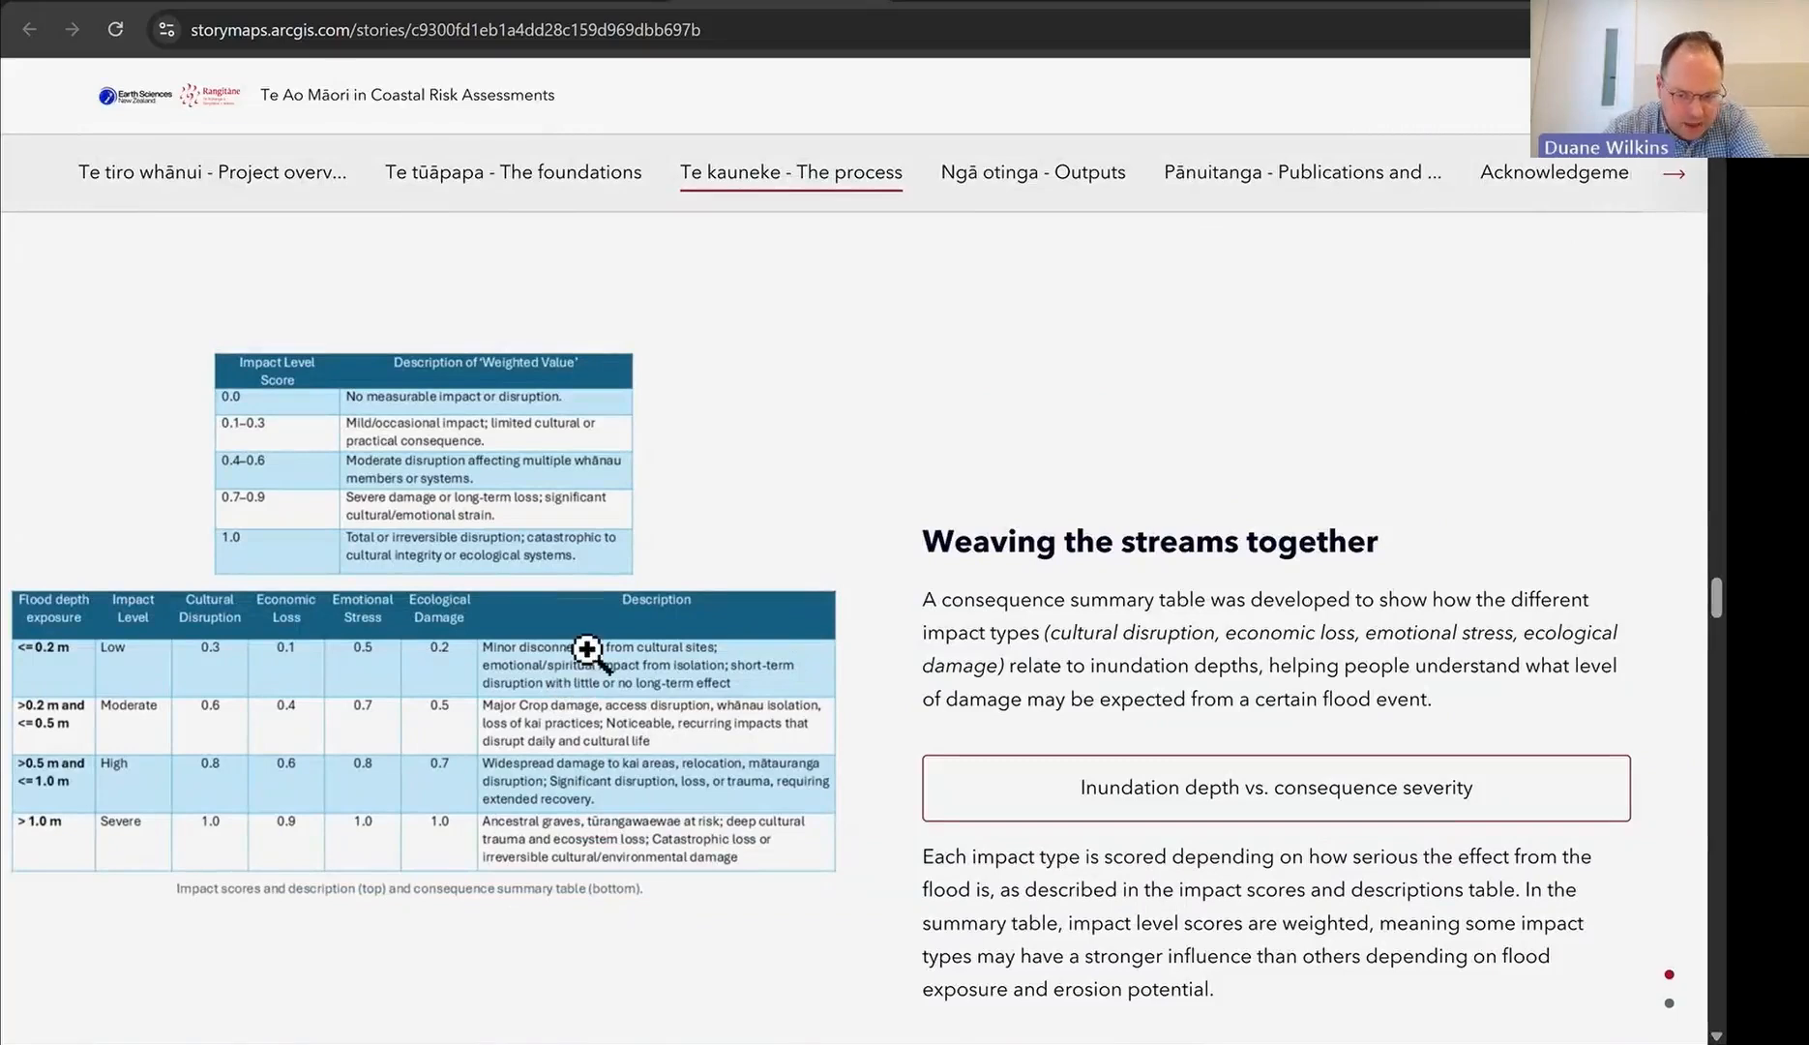
Step: Examine the RiskScape workflow, the remaining framework tasks and the tsunami impact map and charts in the Outputs section
scroll(602, 653, down, 10)
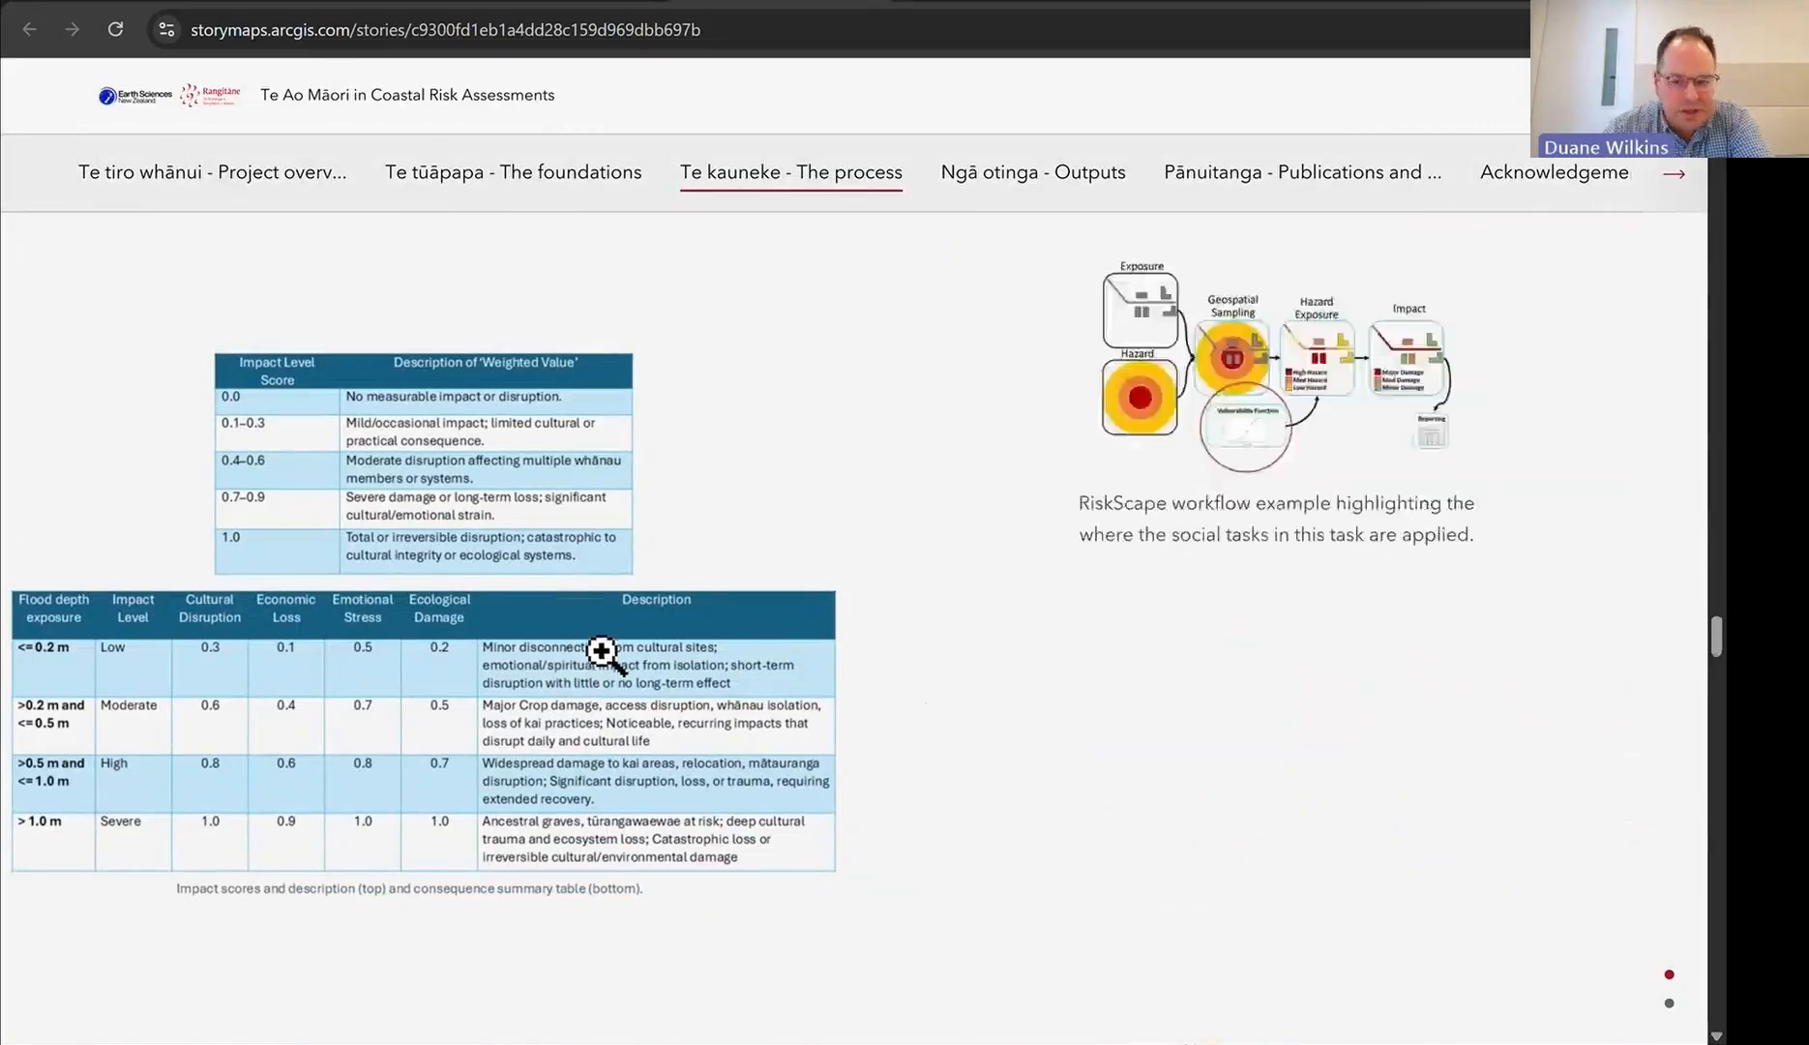
scroll(601, 636, down, 10)
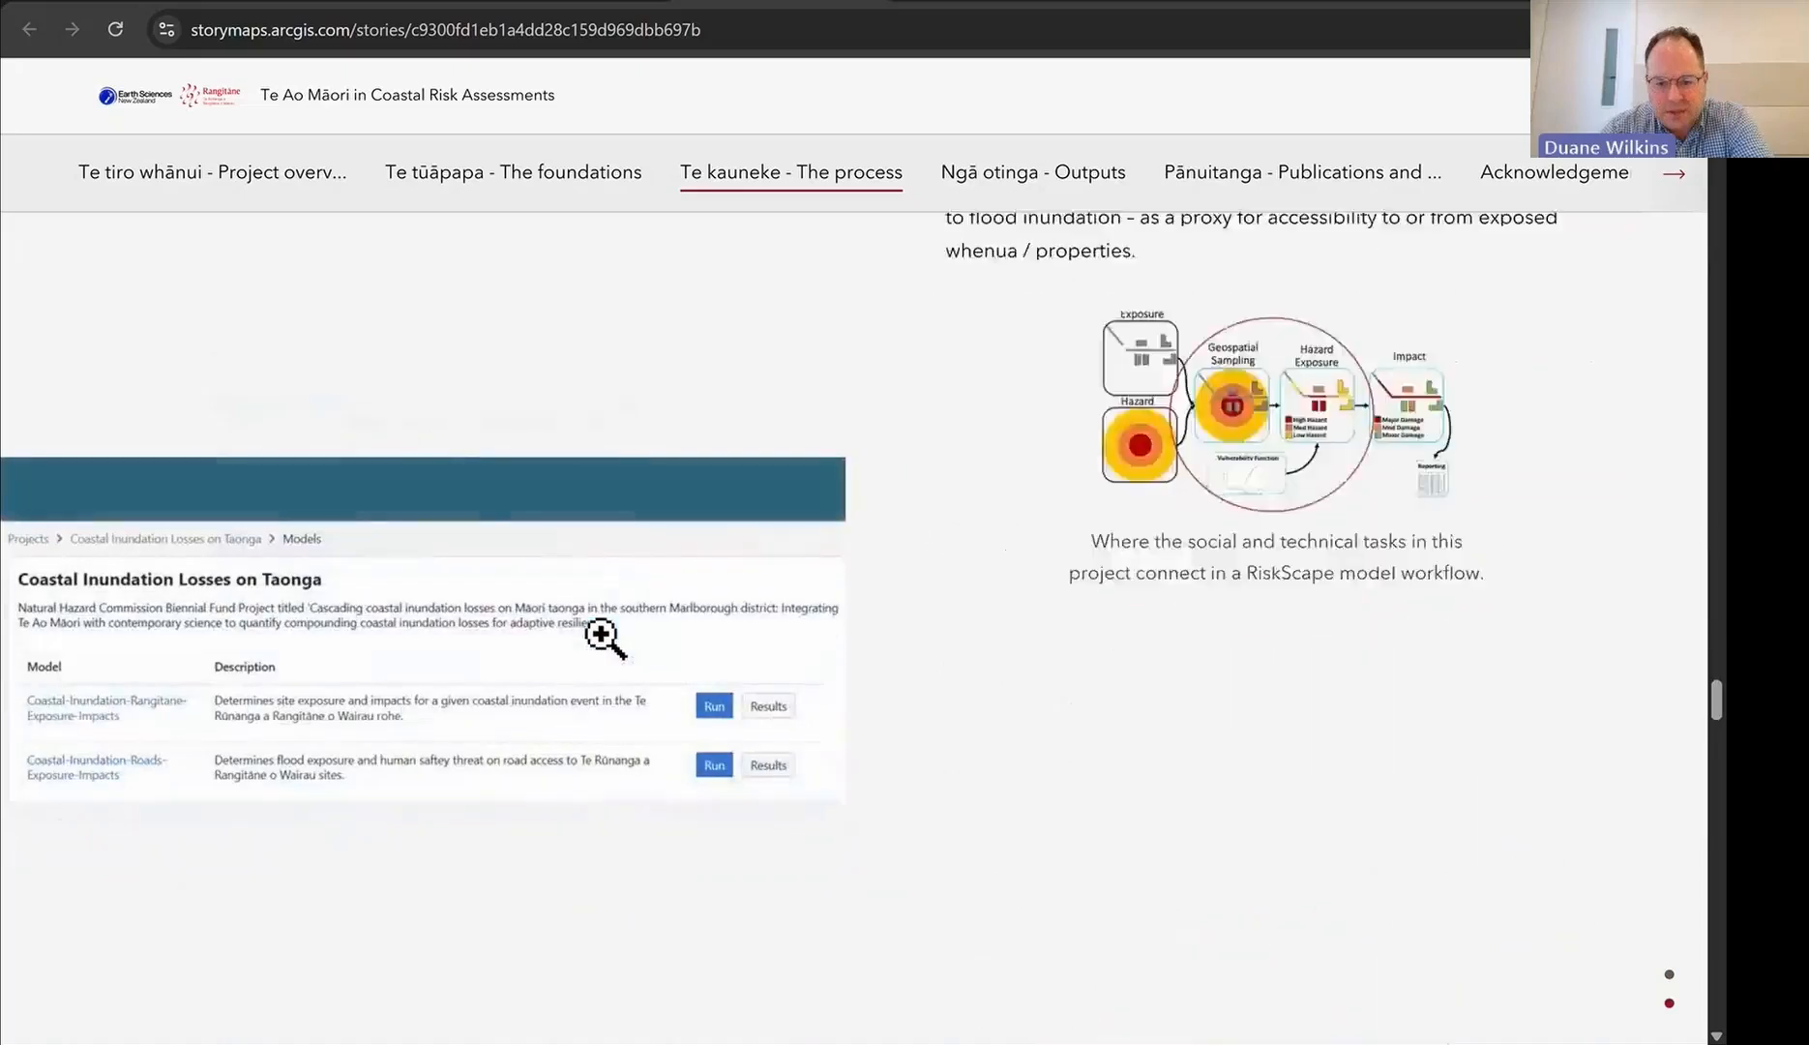
scroll(602, 640, down, 1)
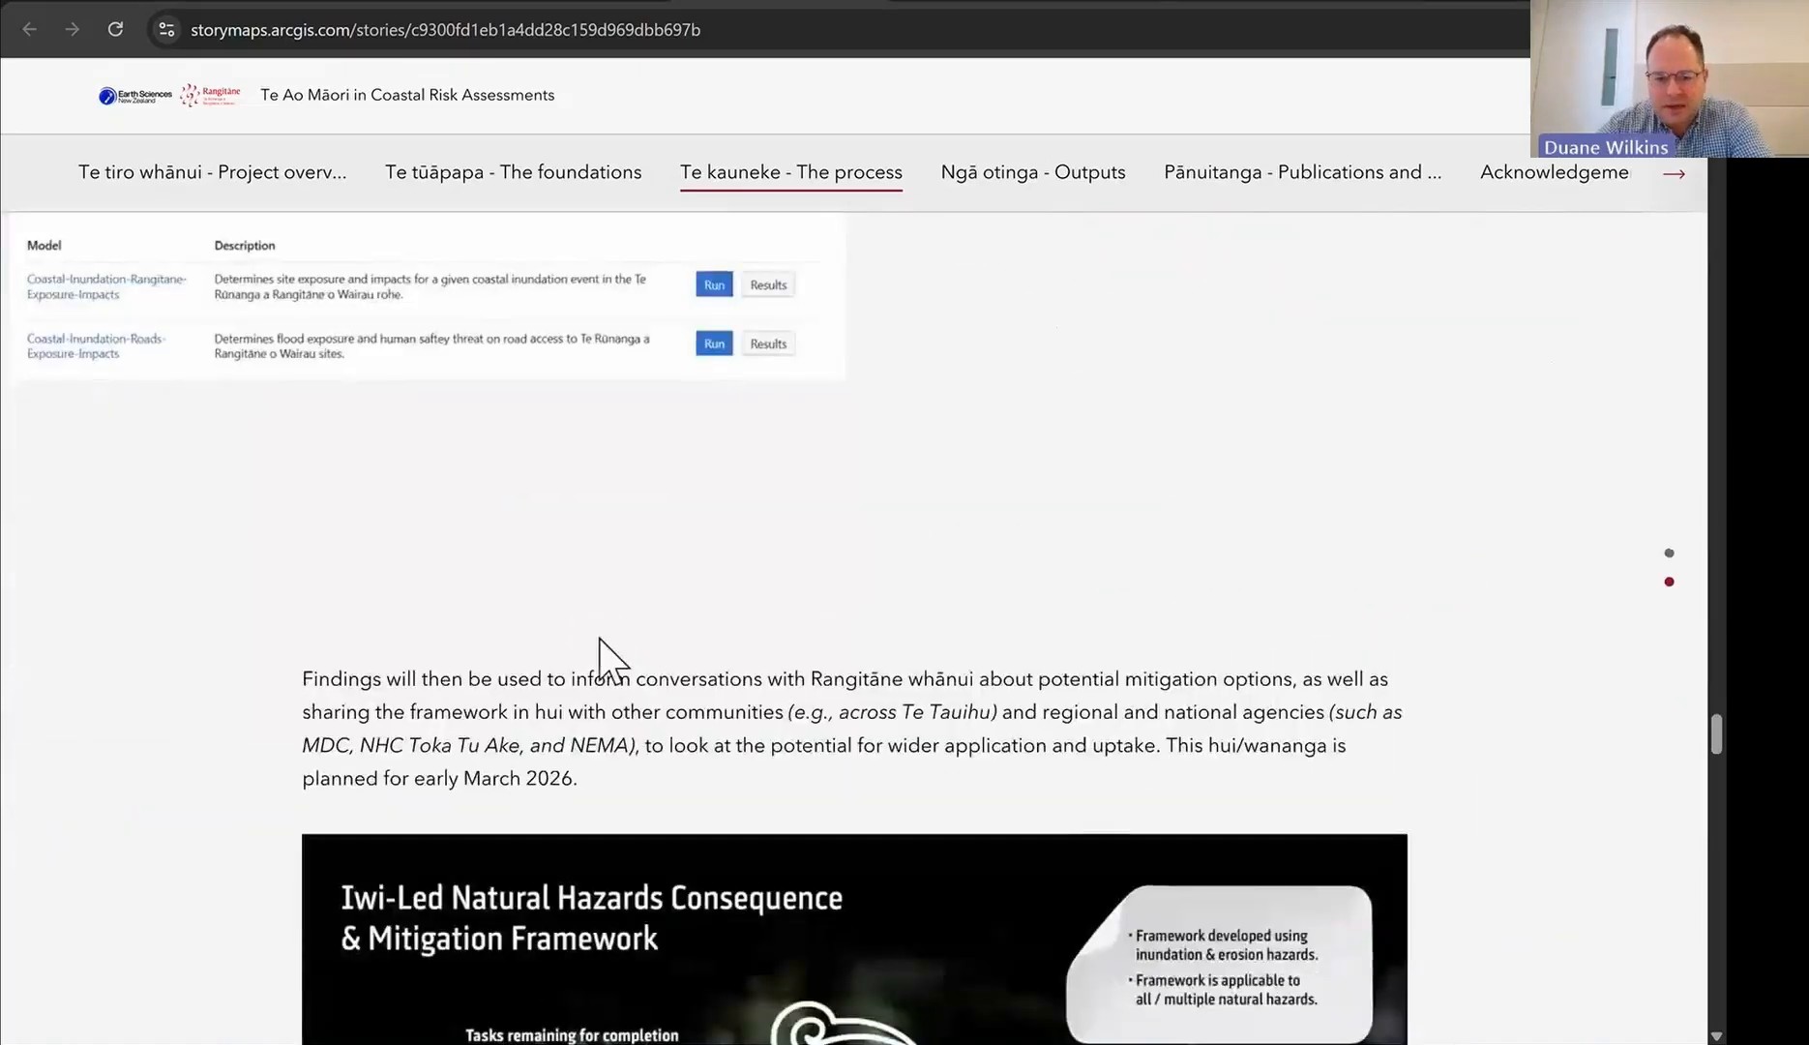
scroll(600, 640, down, 4)
scroll(588, 630, down, 7)
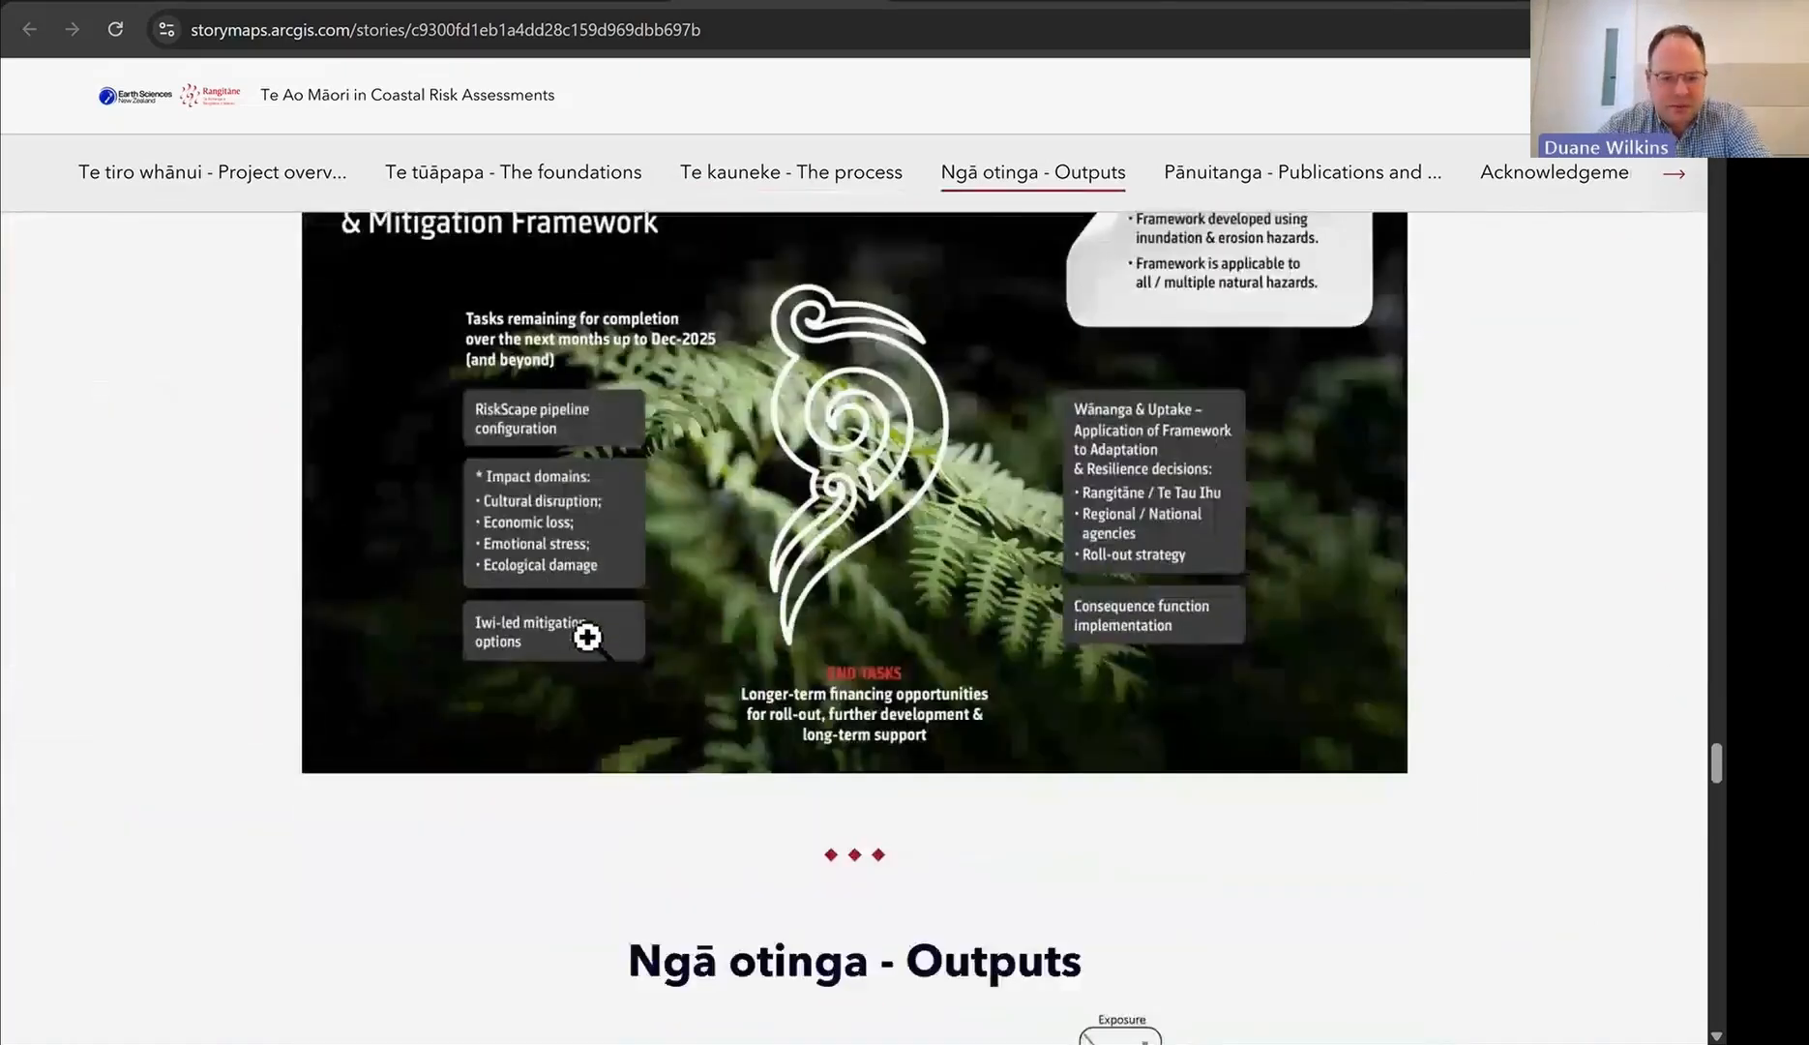
scroll(594, 639, down, 4)
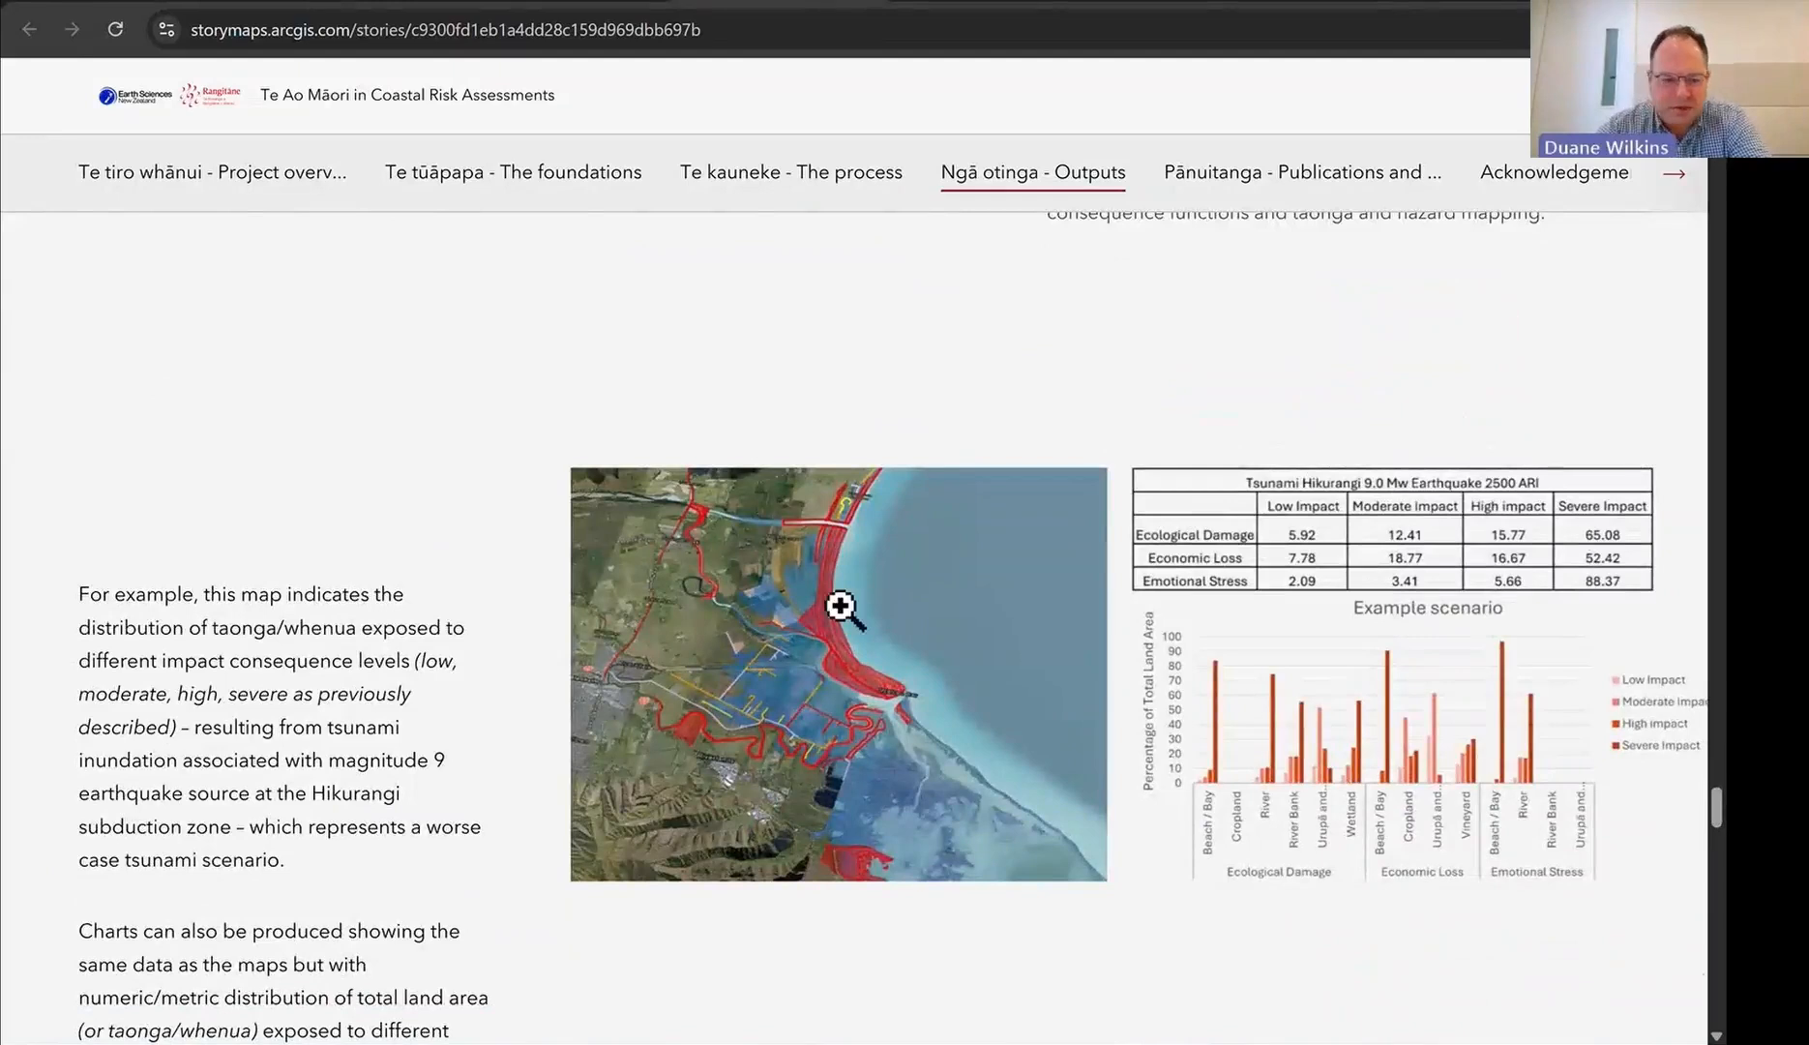
scroll(350, 578, down, 5)
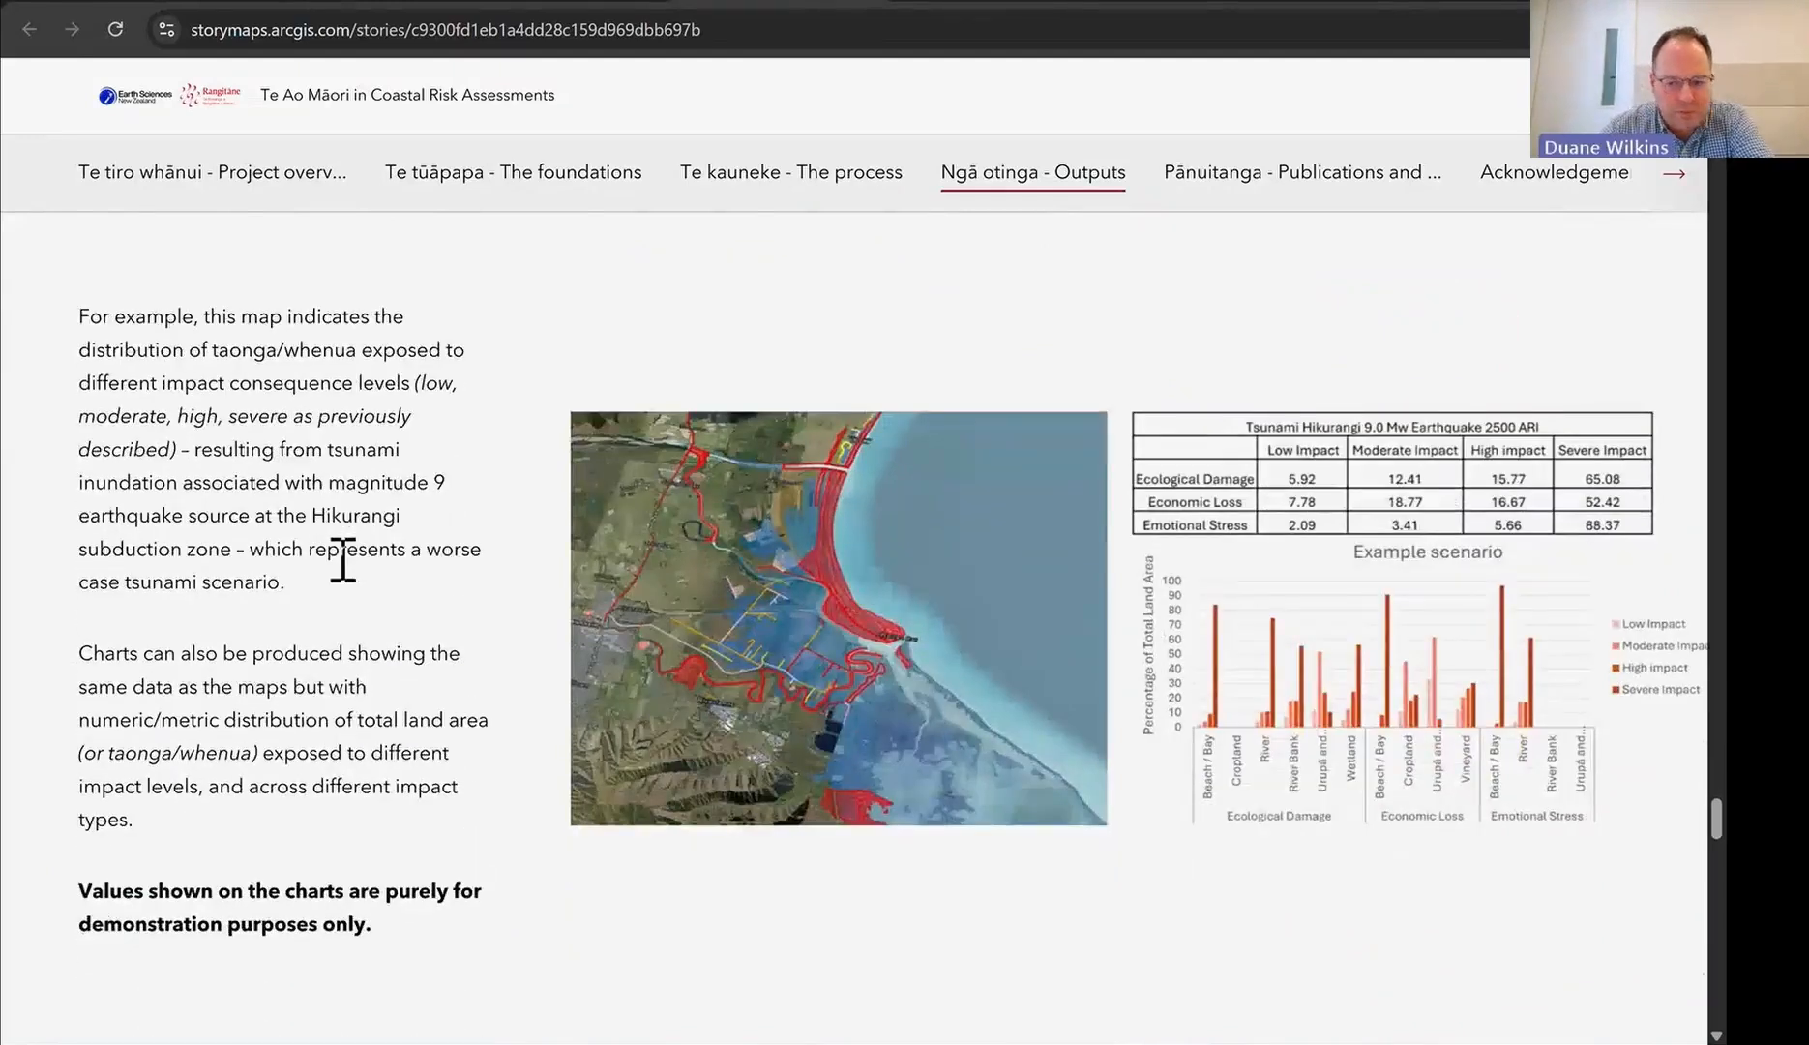
scroll(337, 561, down, 3)
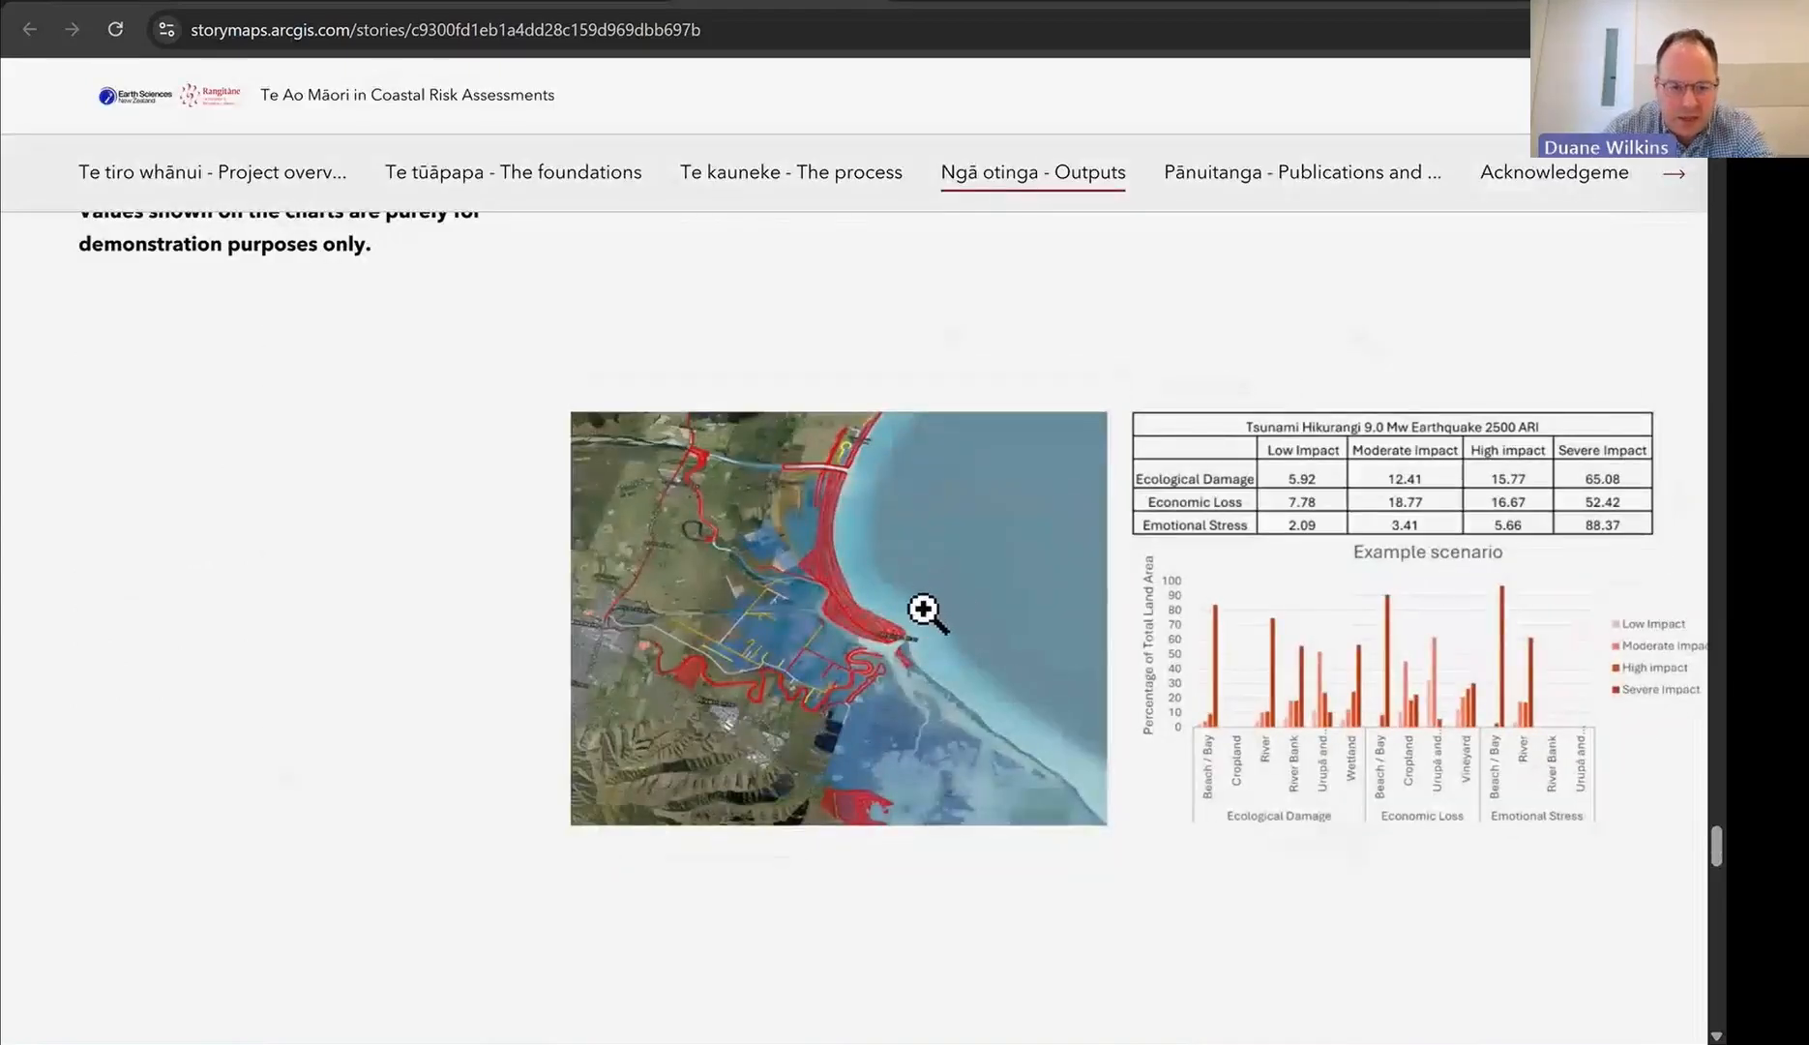
Step: Read through the Publications and media section and the Acknowledgements at the end of the story
scroll(838, 421, down, 4)
scroll(838, 422, down, 5)
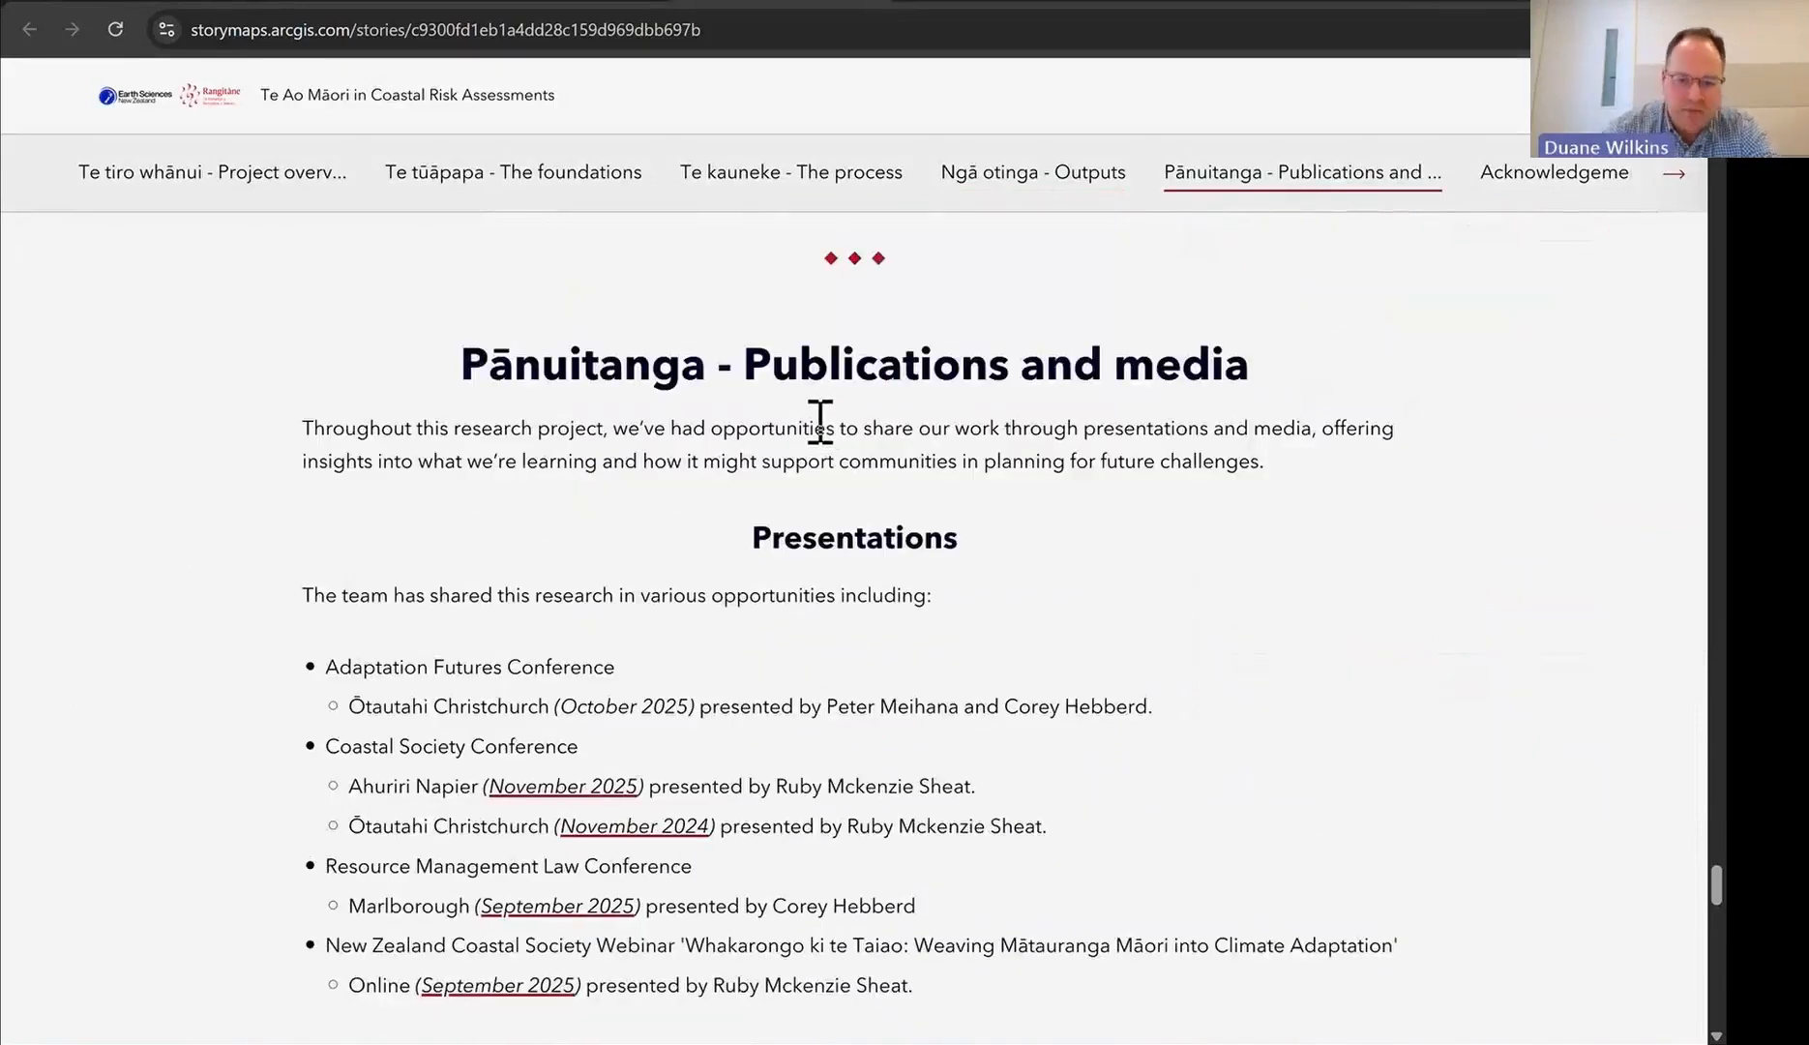
scroll(819, 421, down, 1)
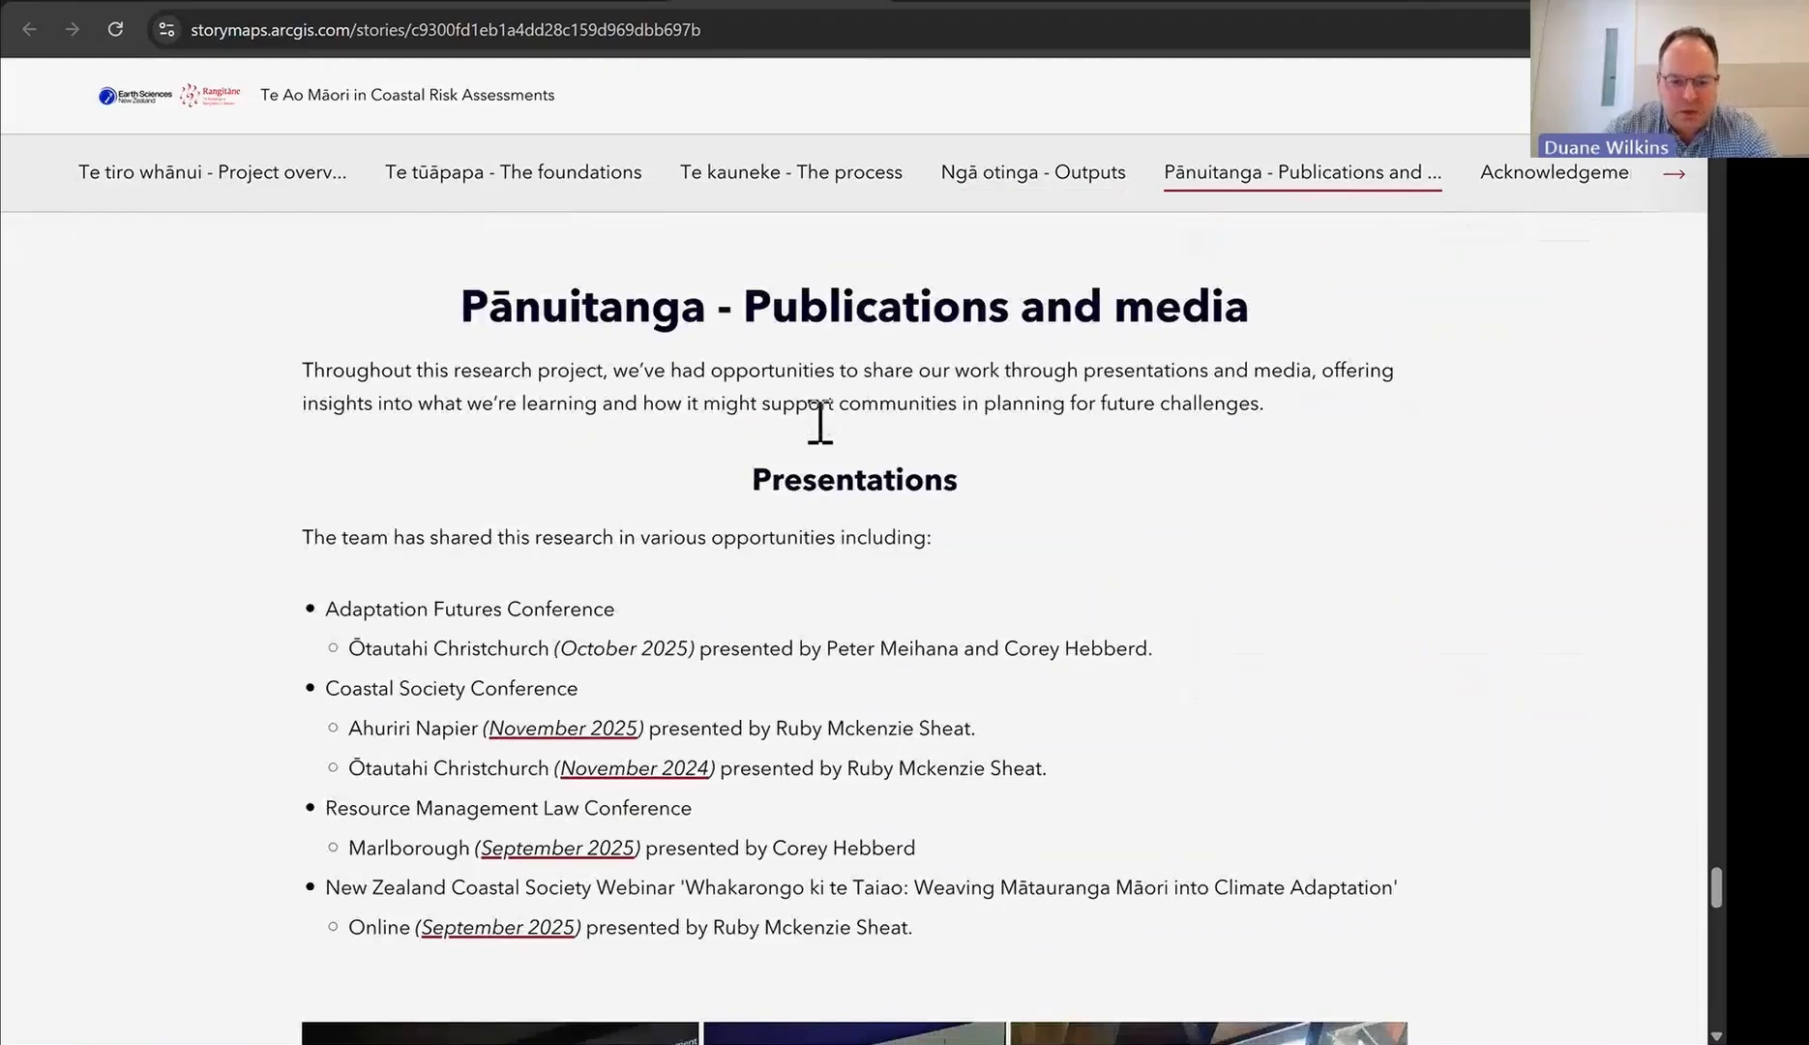
scroll(819, 422, down, 10)
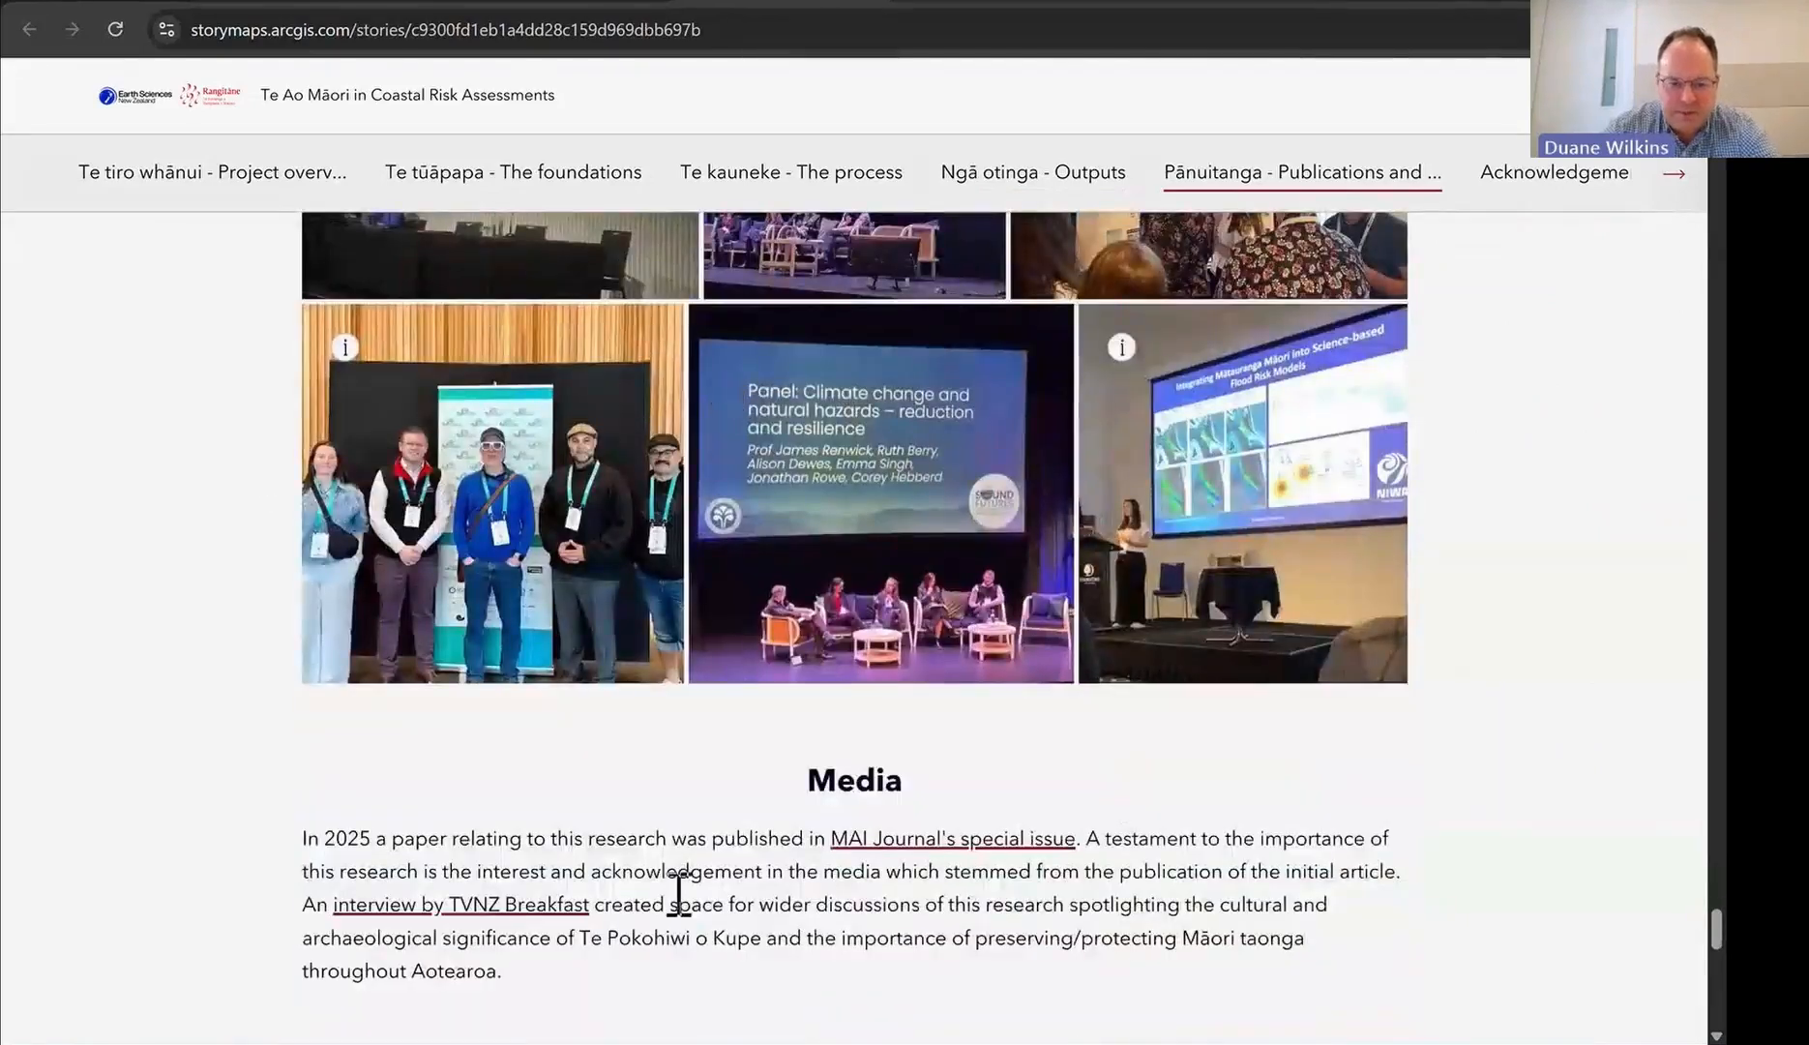
scroll(460, 814, down, 5)
scroll(461, 815, down, 6)
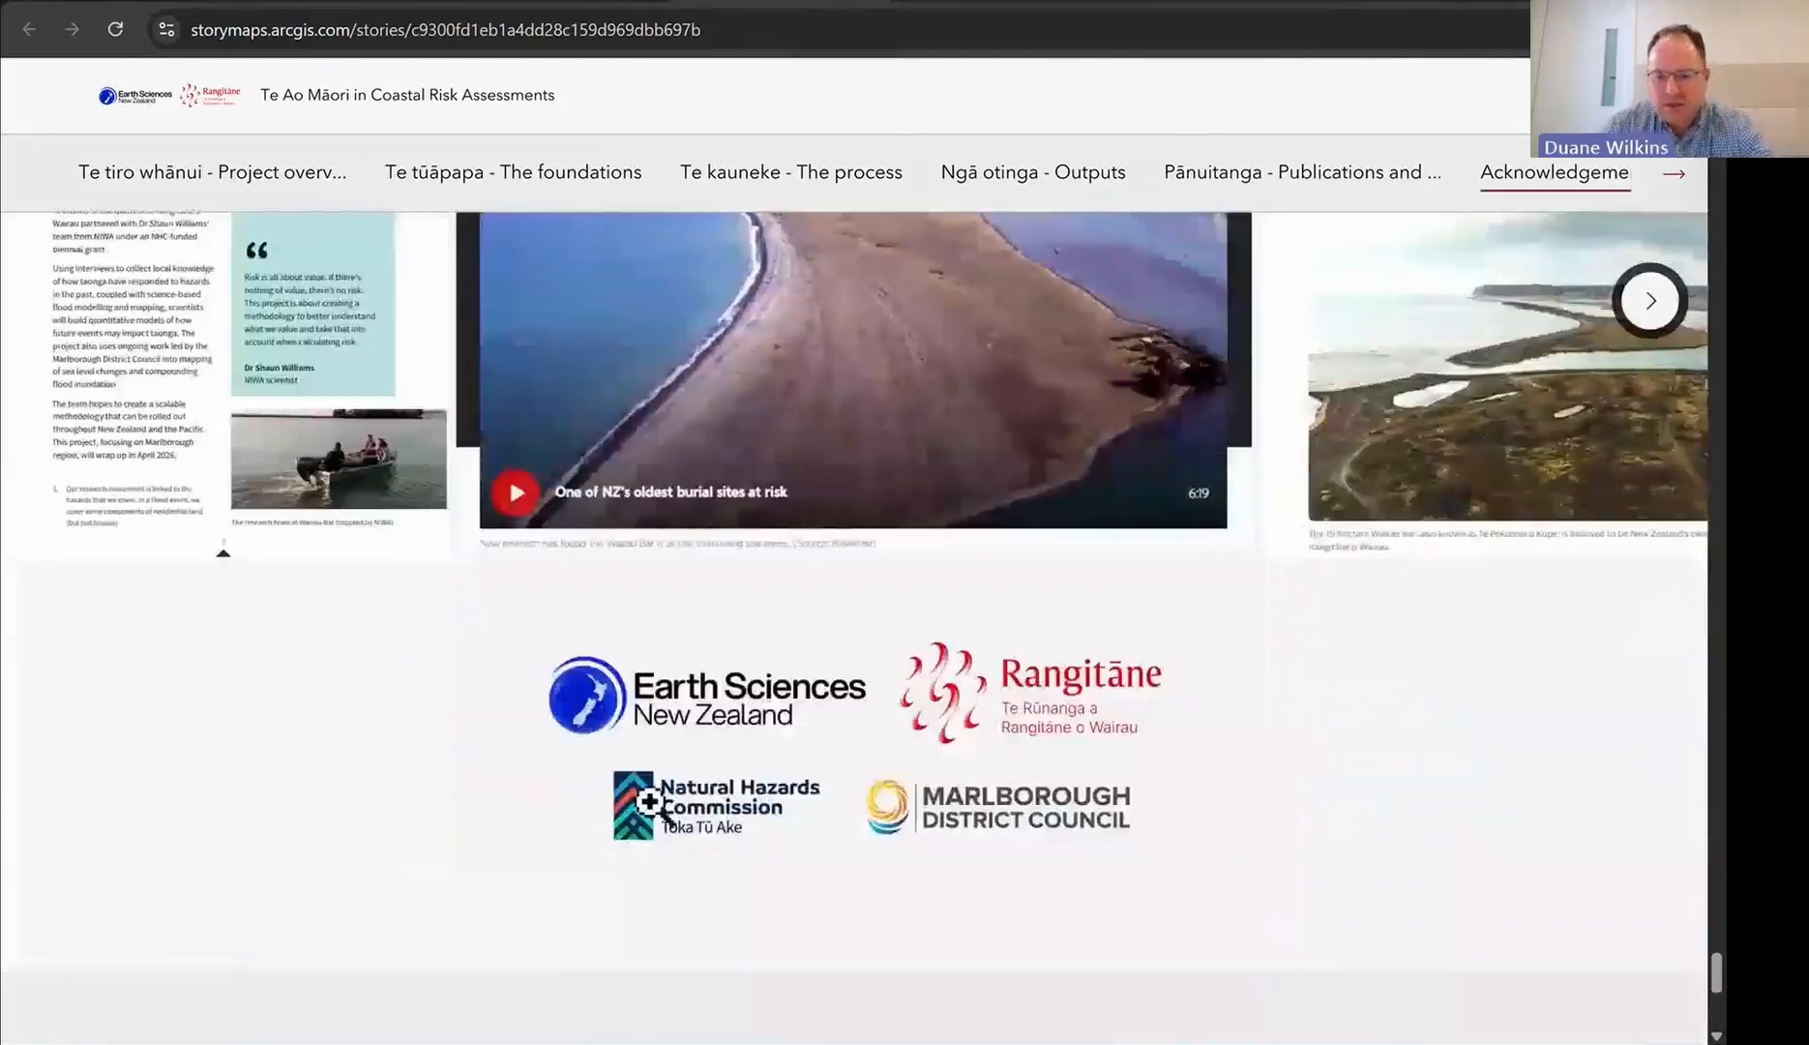
scroll(706, 778, down, 1)
scroll(706, 778, down, 4)
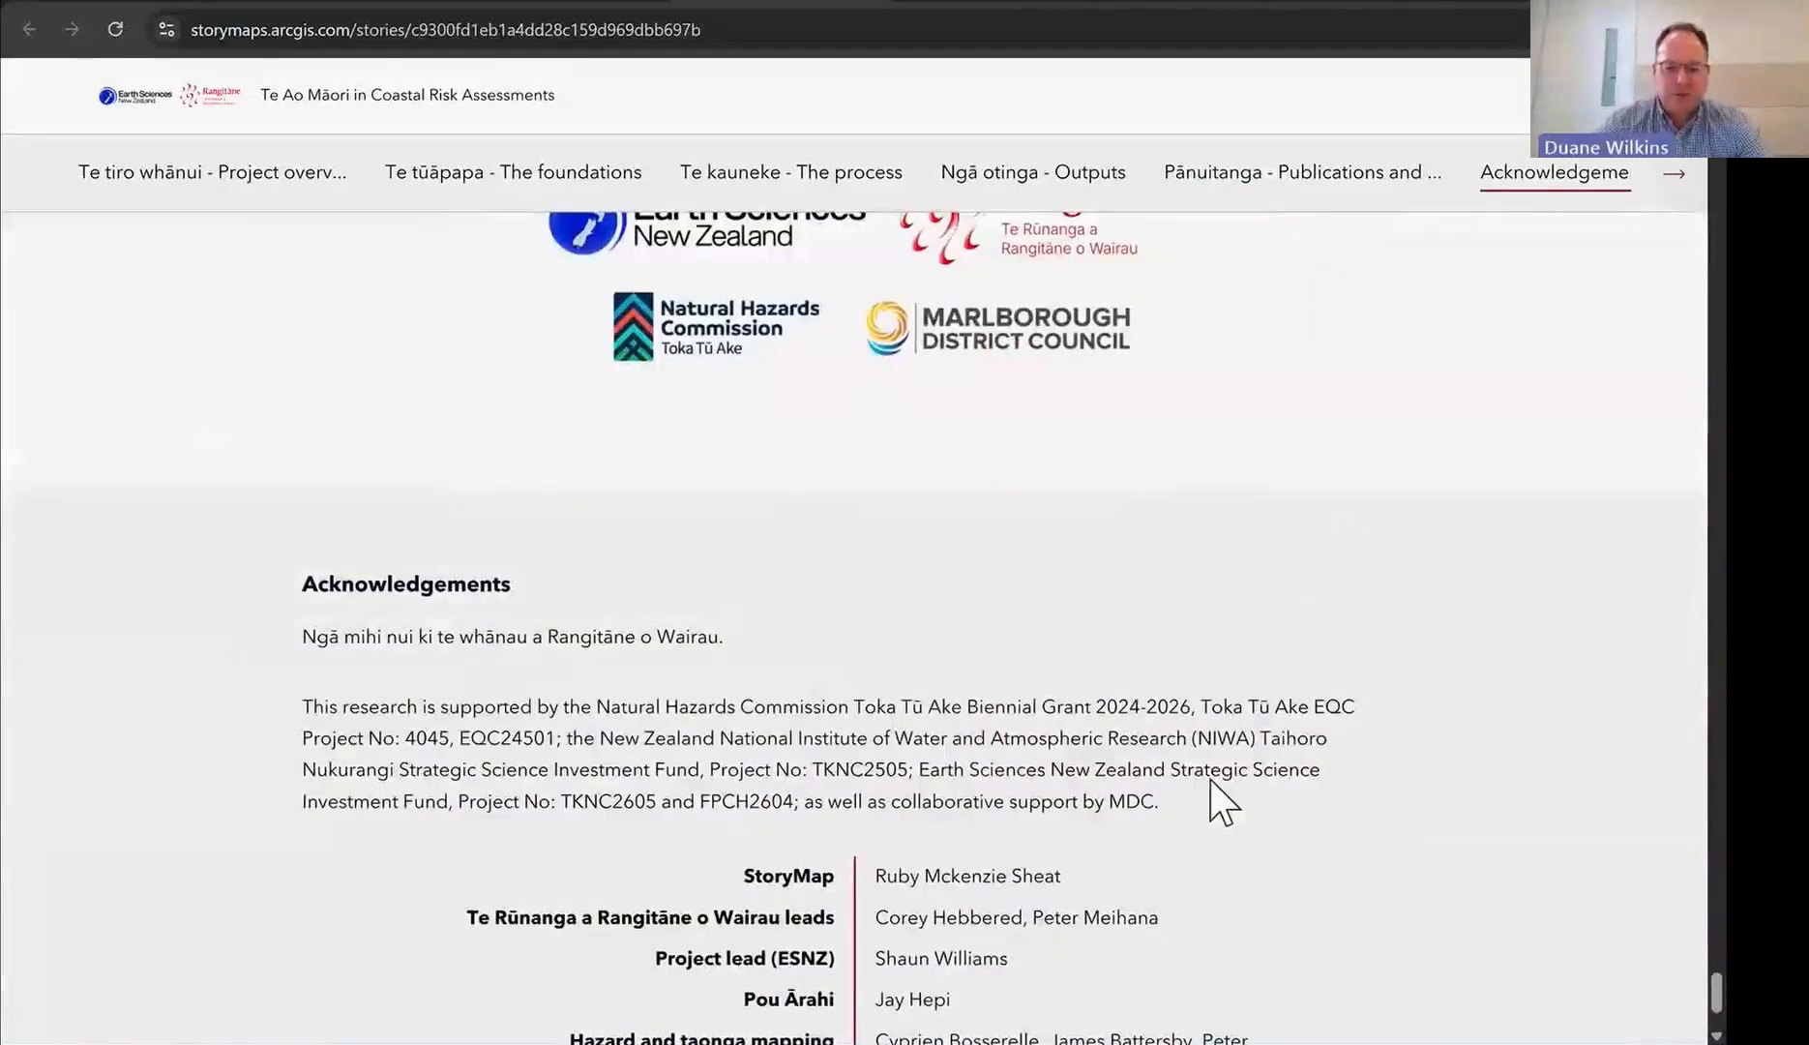
scroll(1221, 801, down, 3)
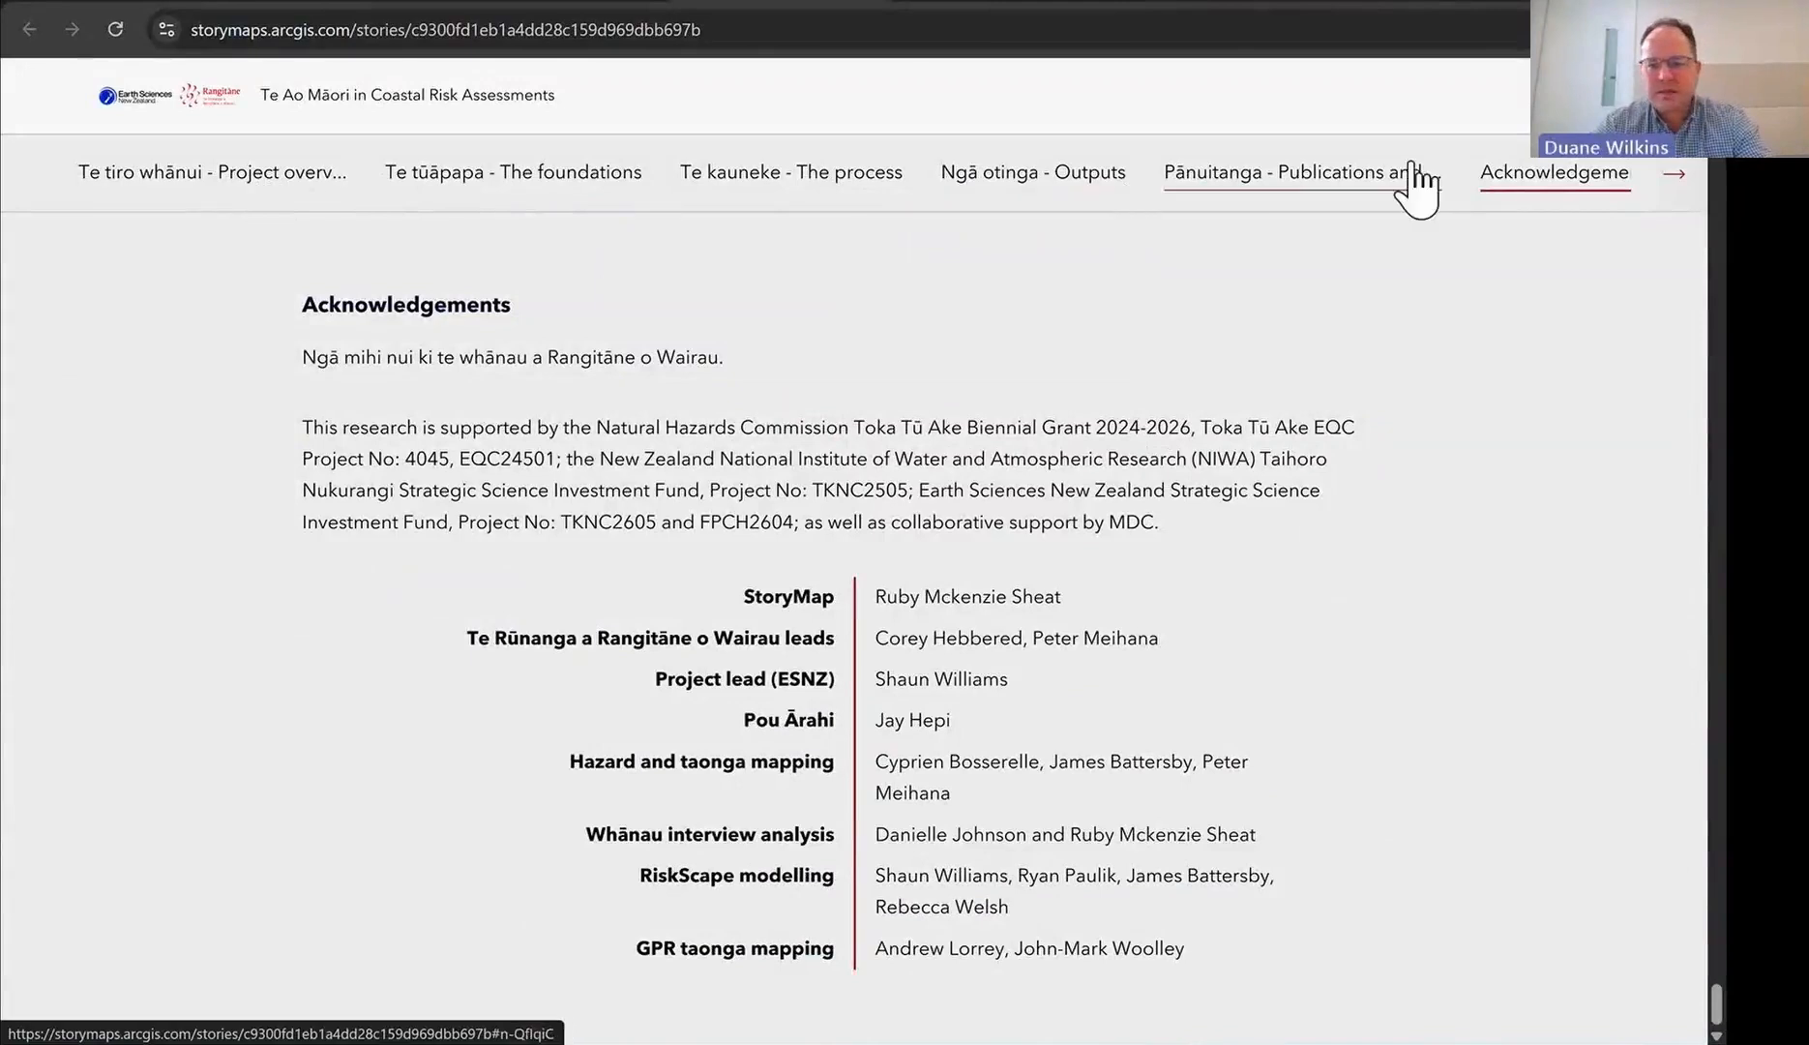
Step: Go to the story's Project overview section and return to the cover
click(250, 183)
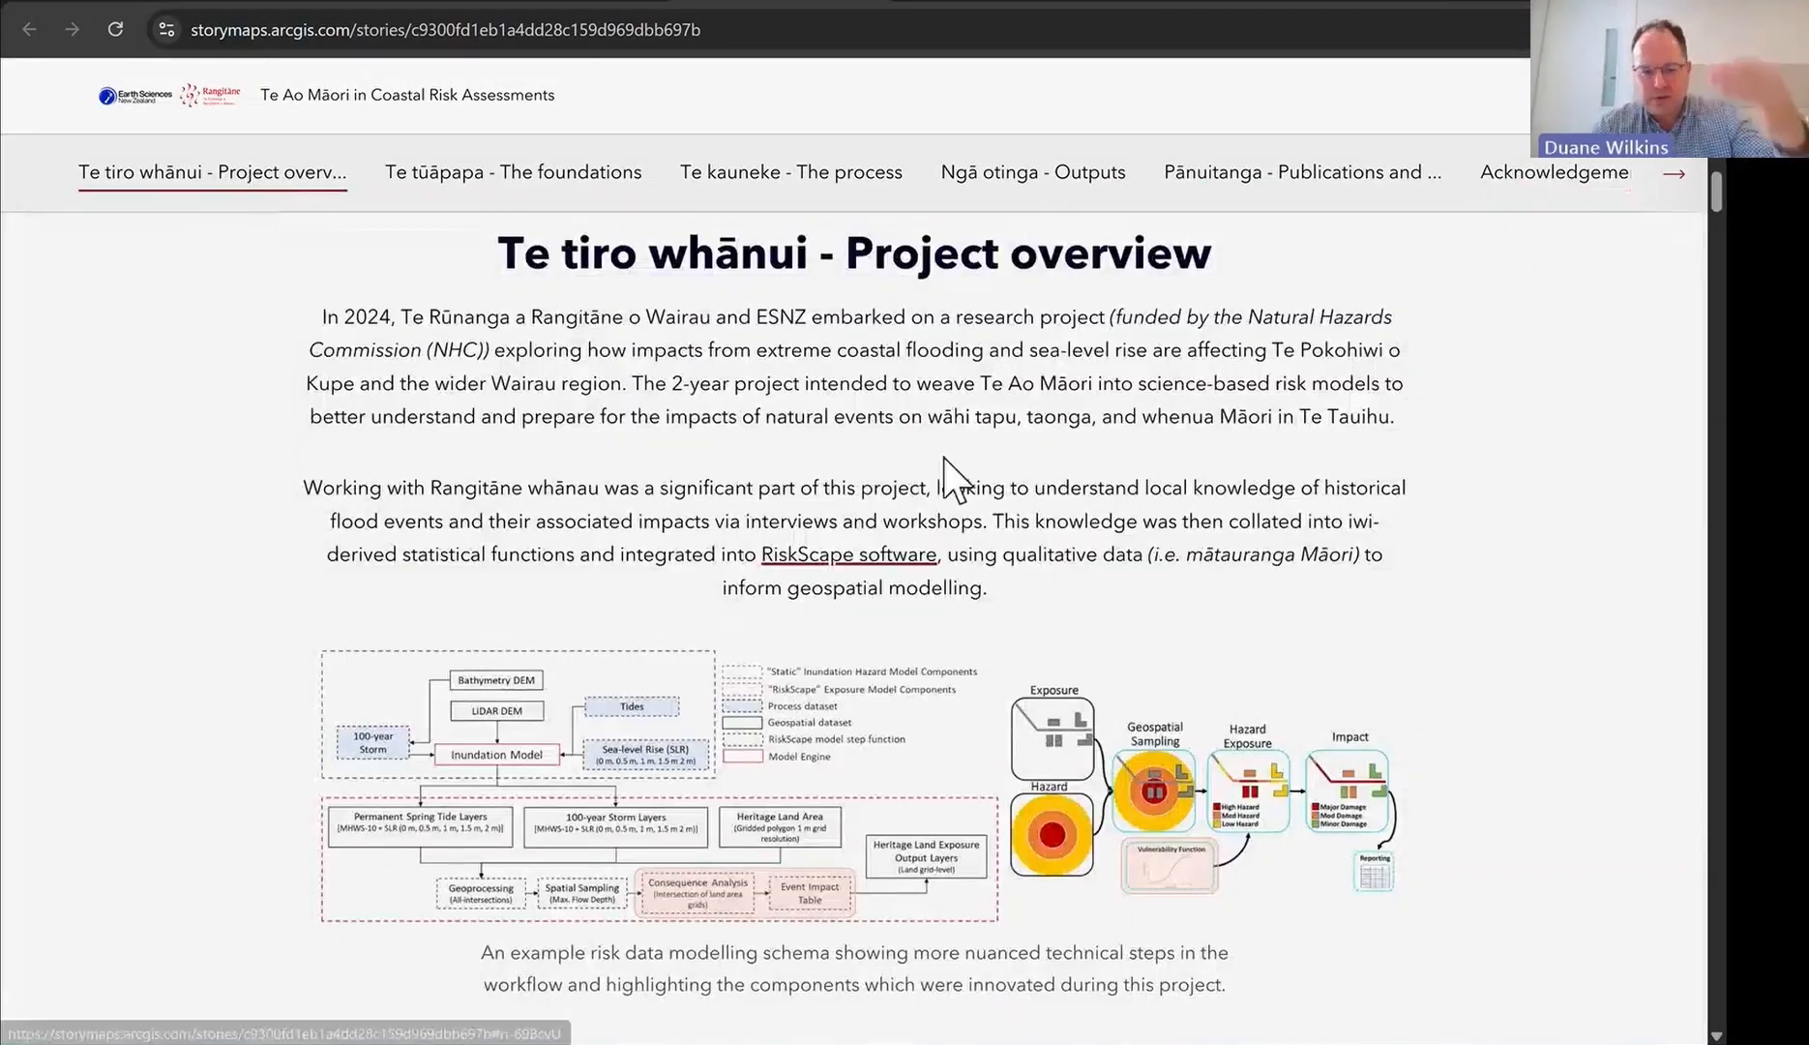
scroll(982, 483, down, 10)
scroll(1122, 276, up, 10)
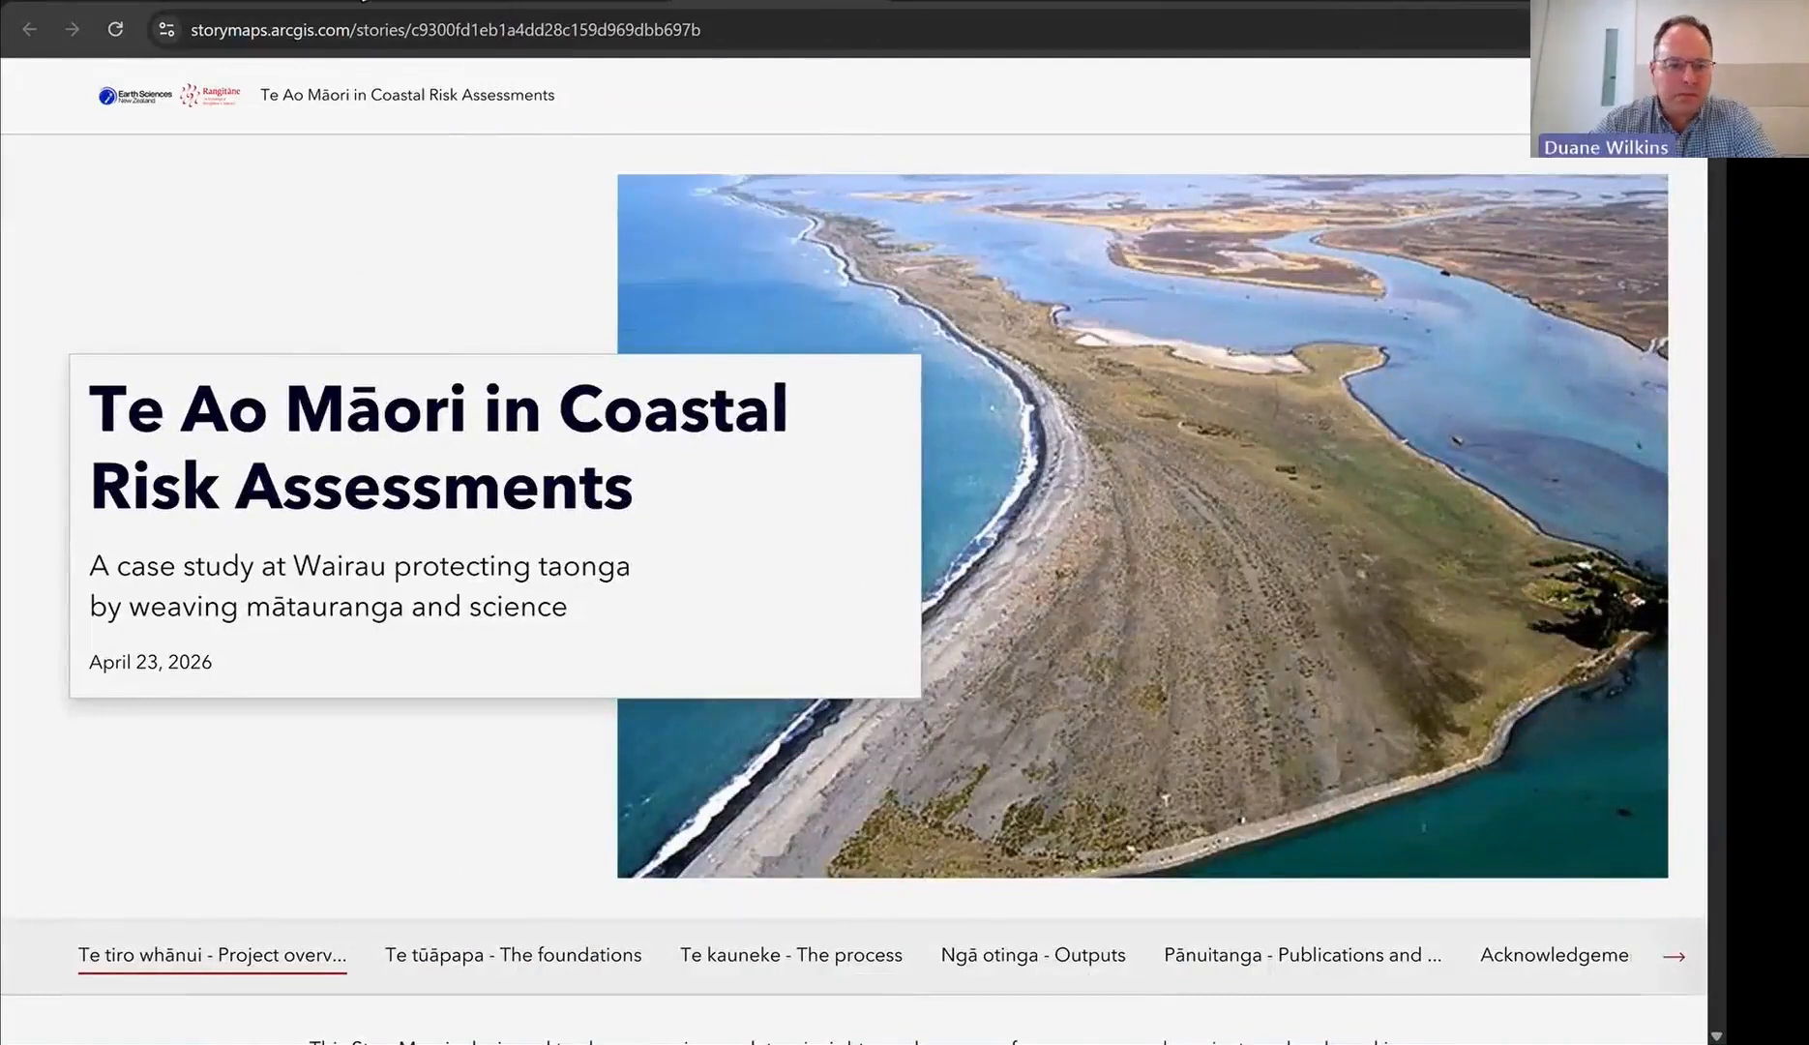
Step: Switch to the Matawhenua collection, restore the browser window to a smaller size and check the meeting chat for questions
click(561, 4)
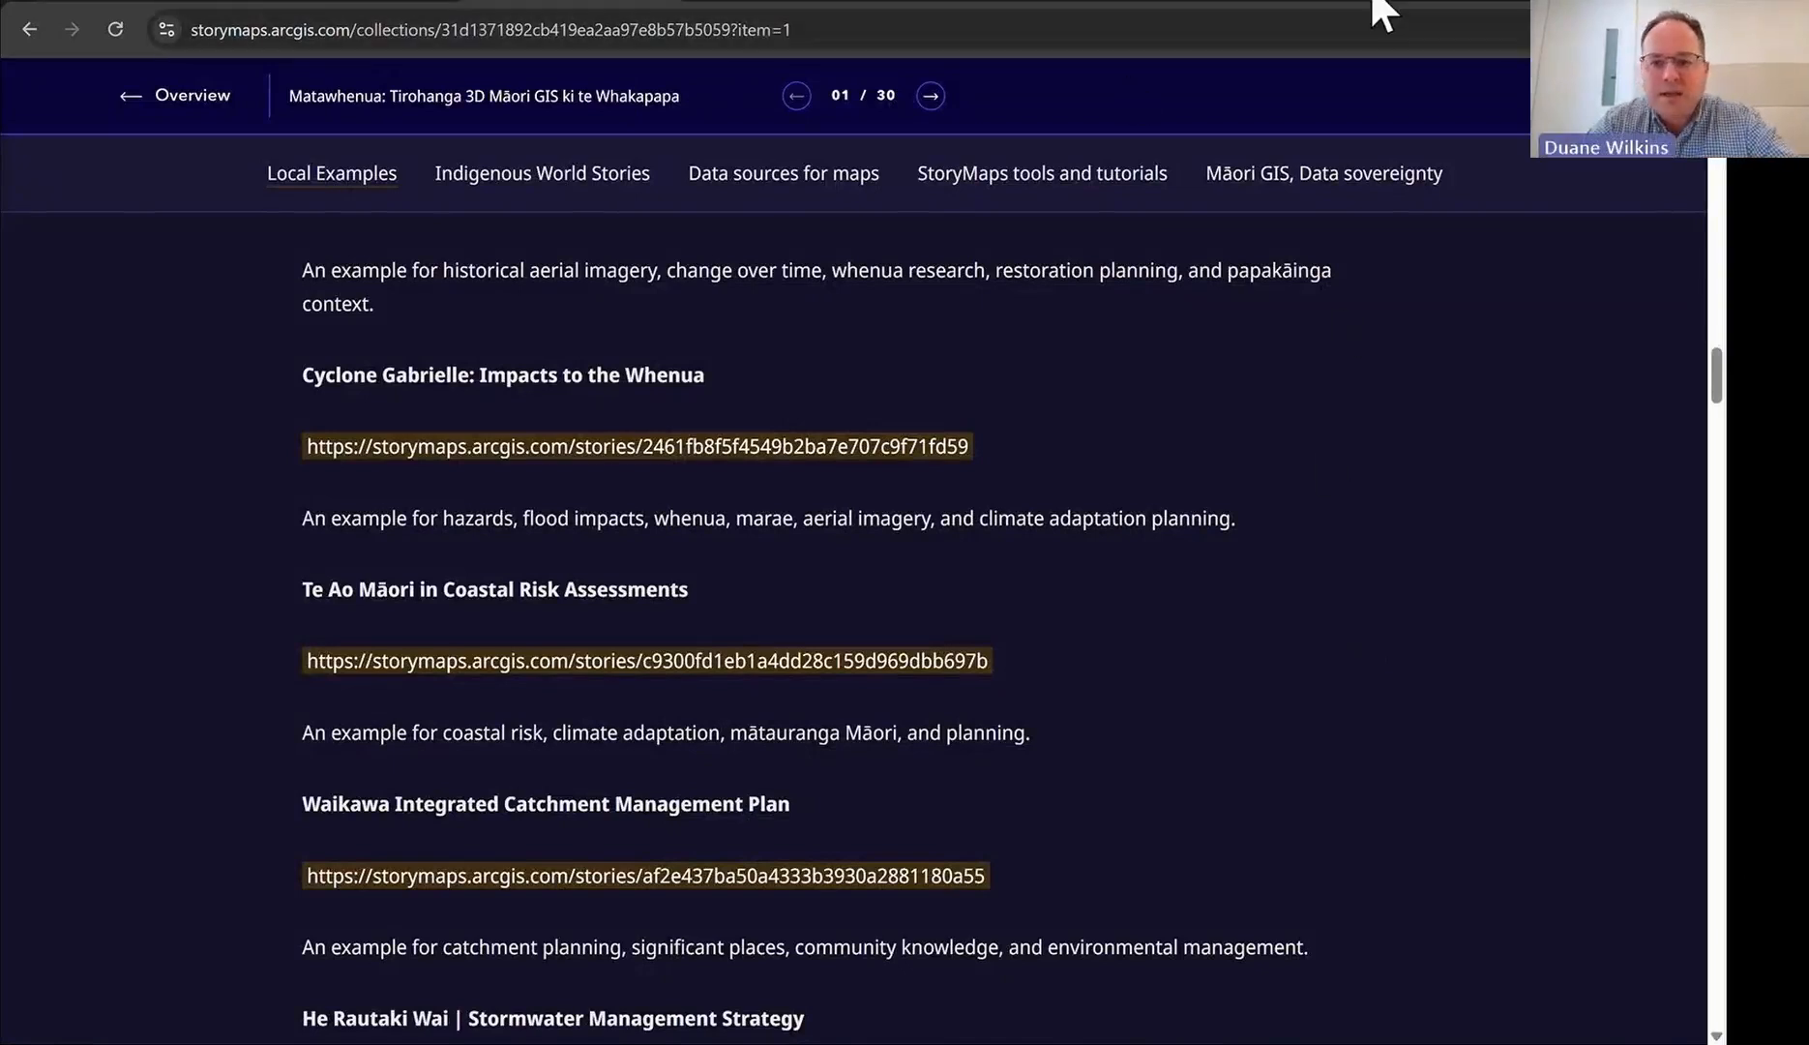
drag(1372, 1, 1157, 50)
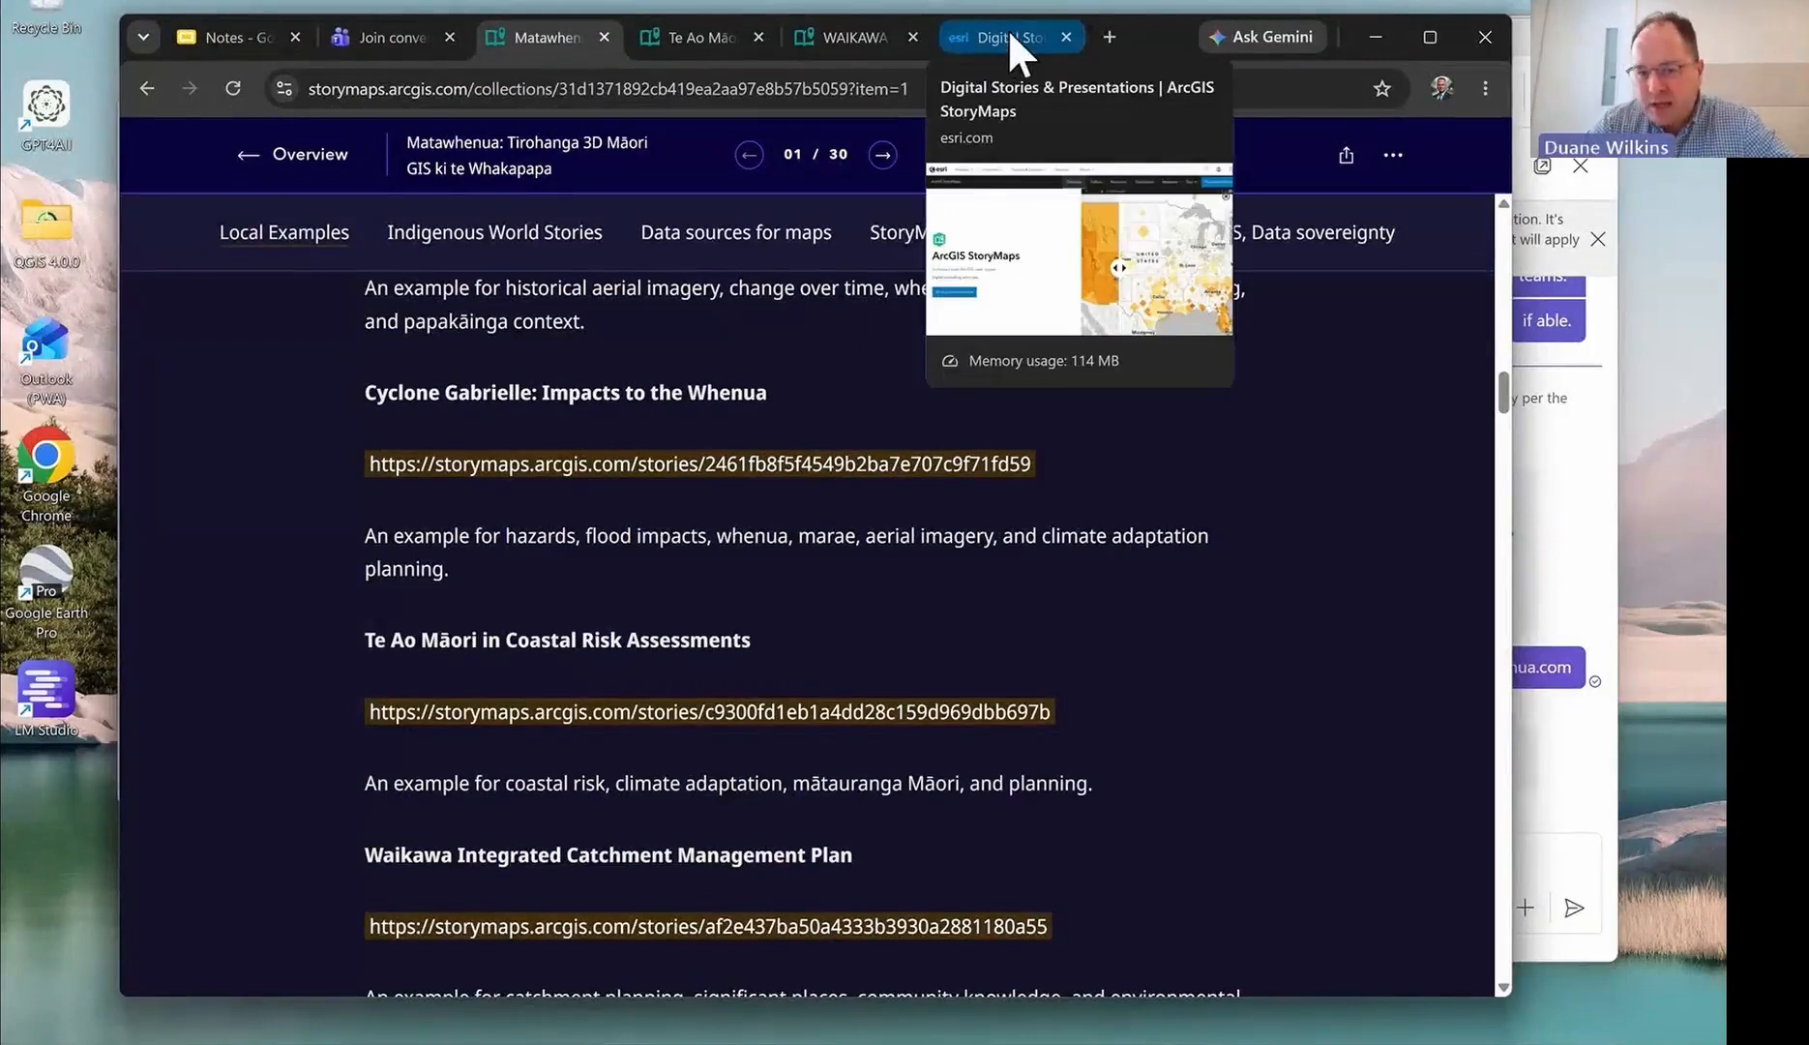
click(1609, 484)
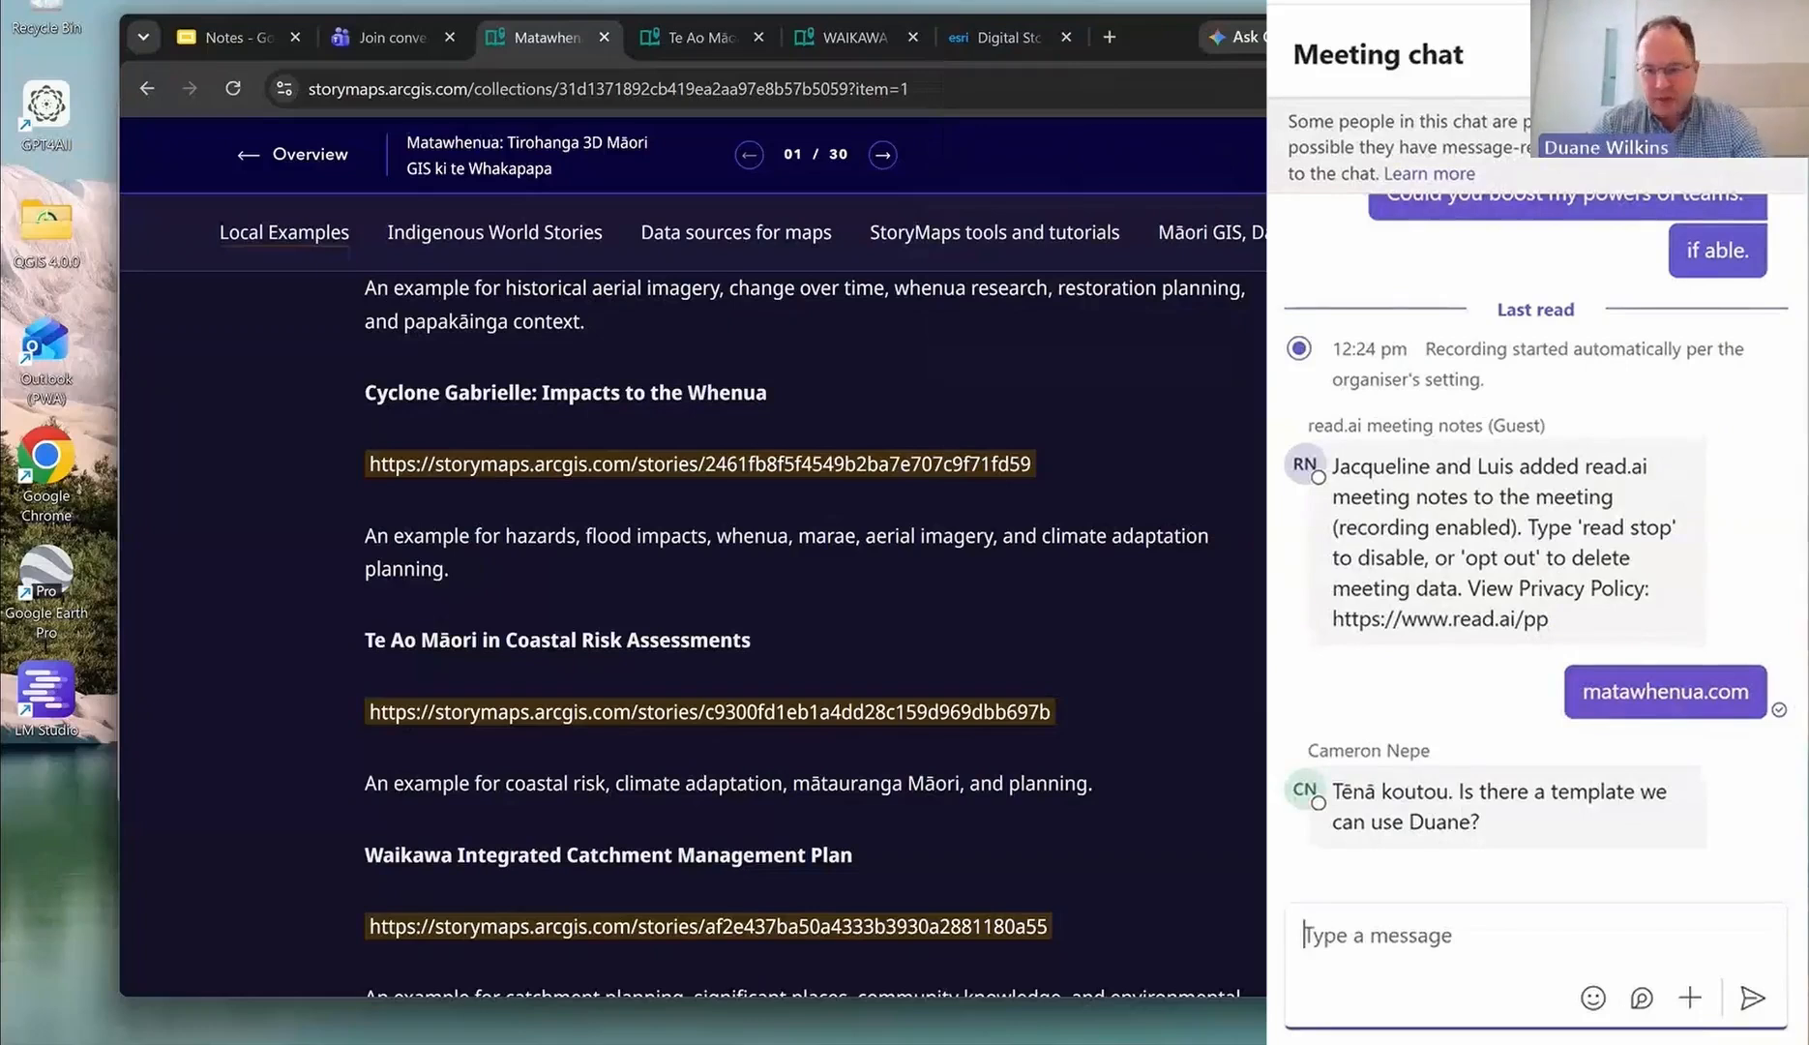
click(1330, 114)
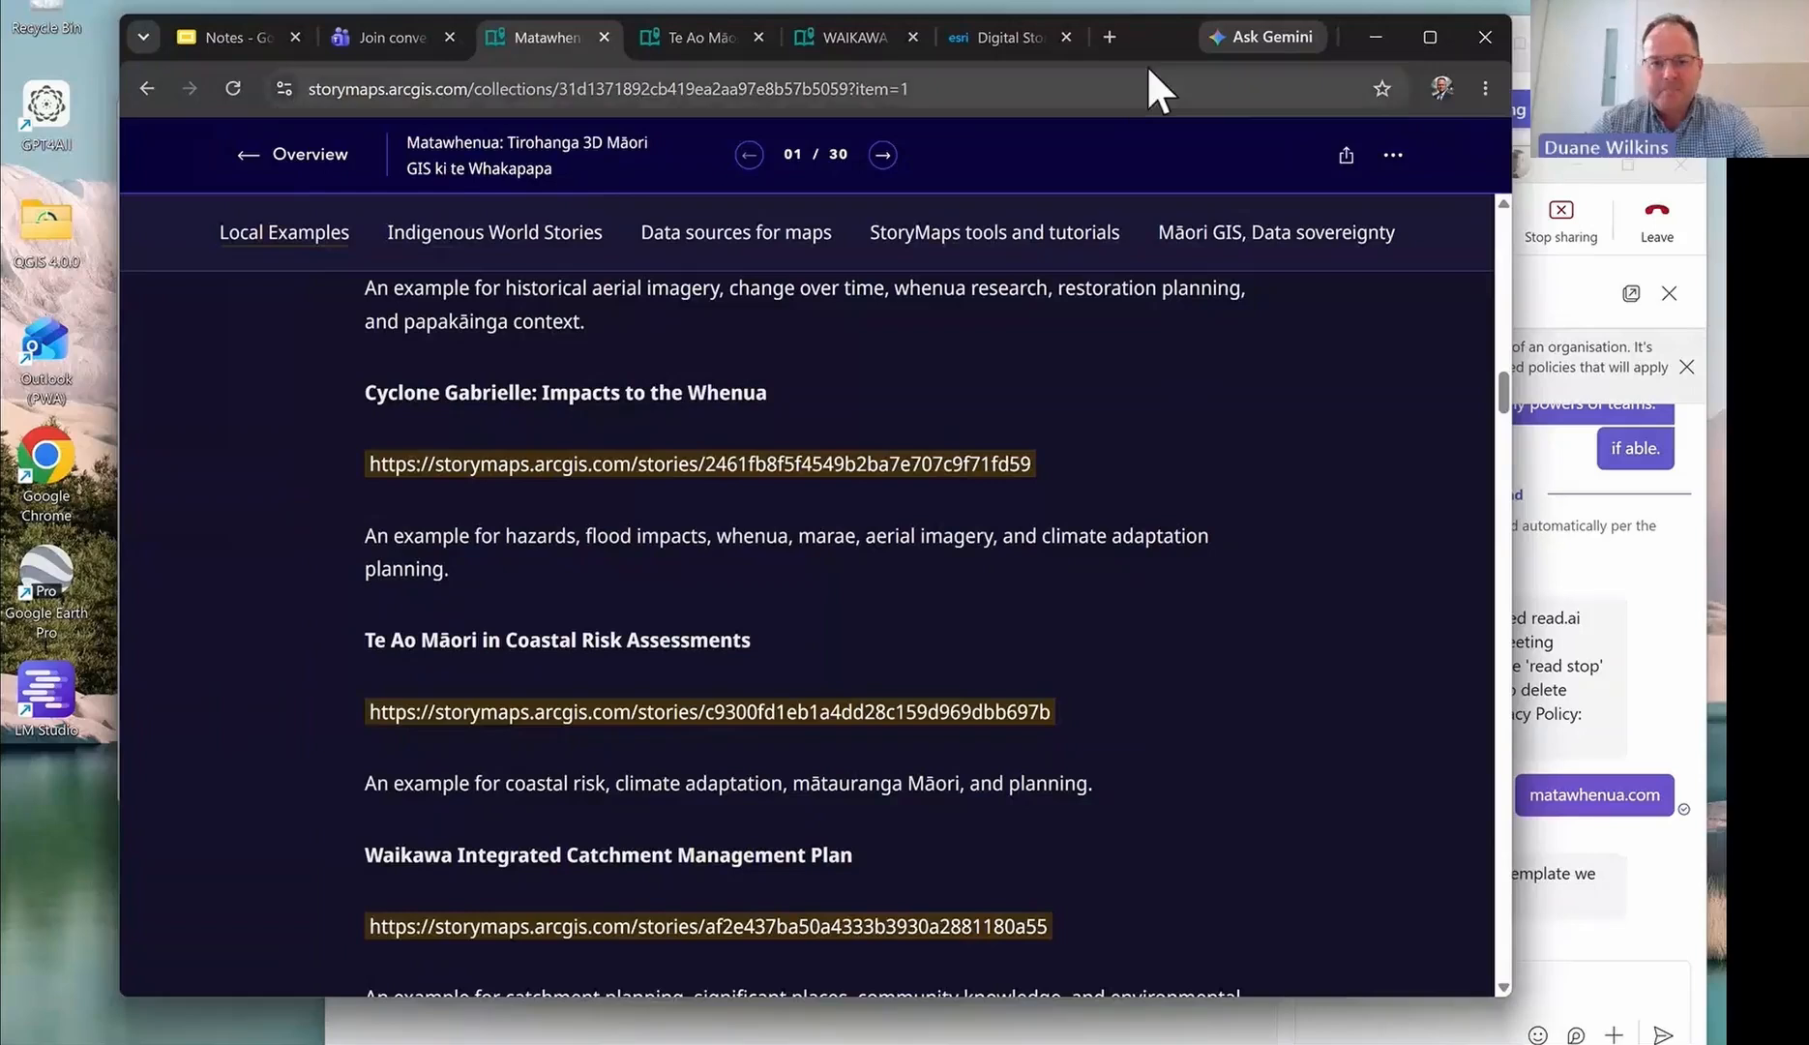
Step: Open storymaps.arcgis.com in a new tab of the maximised browser and sign in with the Google account
click(1435, 33)
key(ctrl+t)
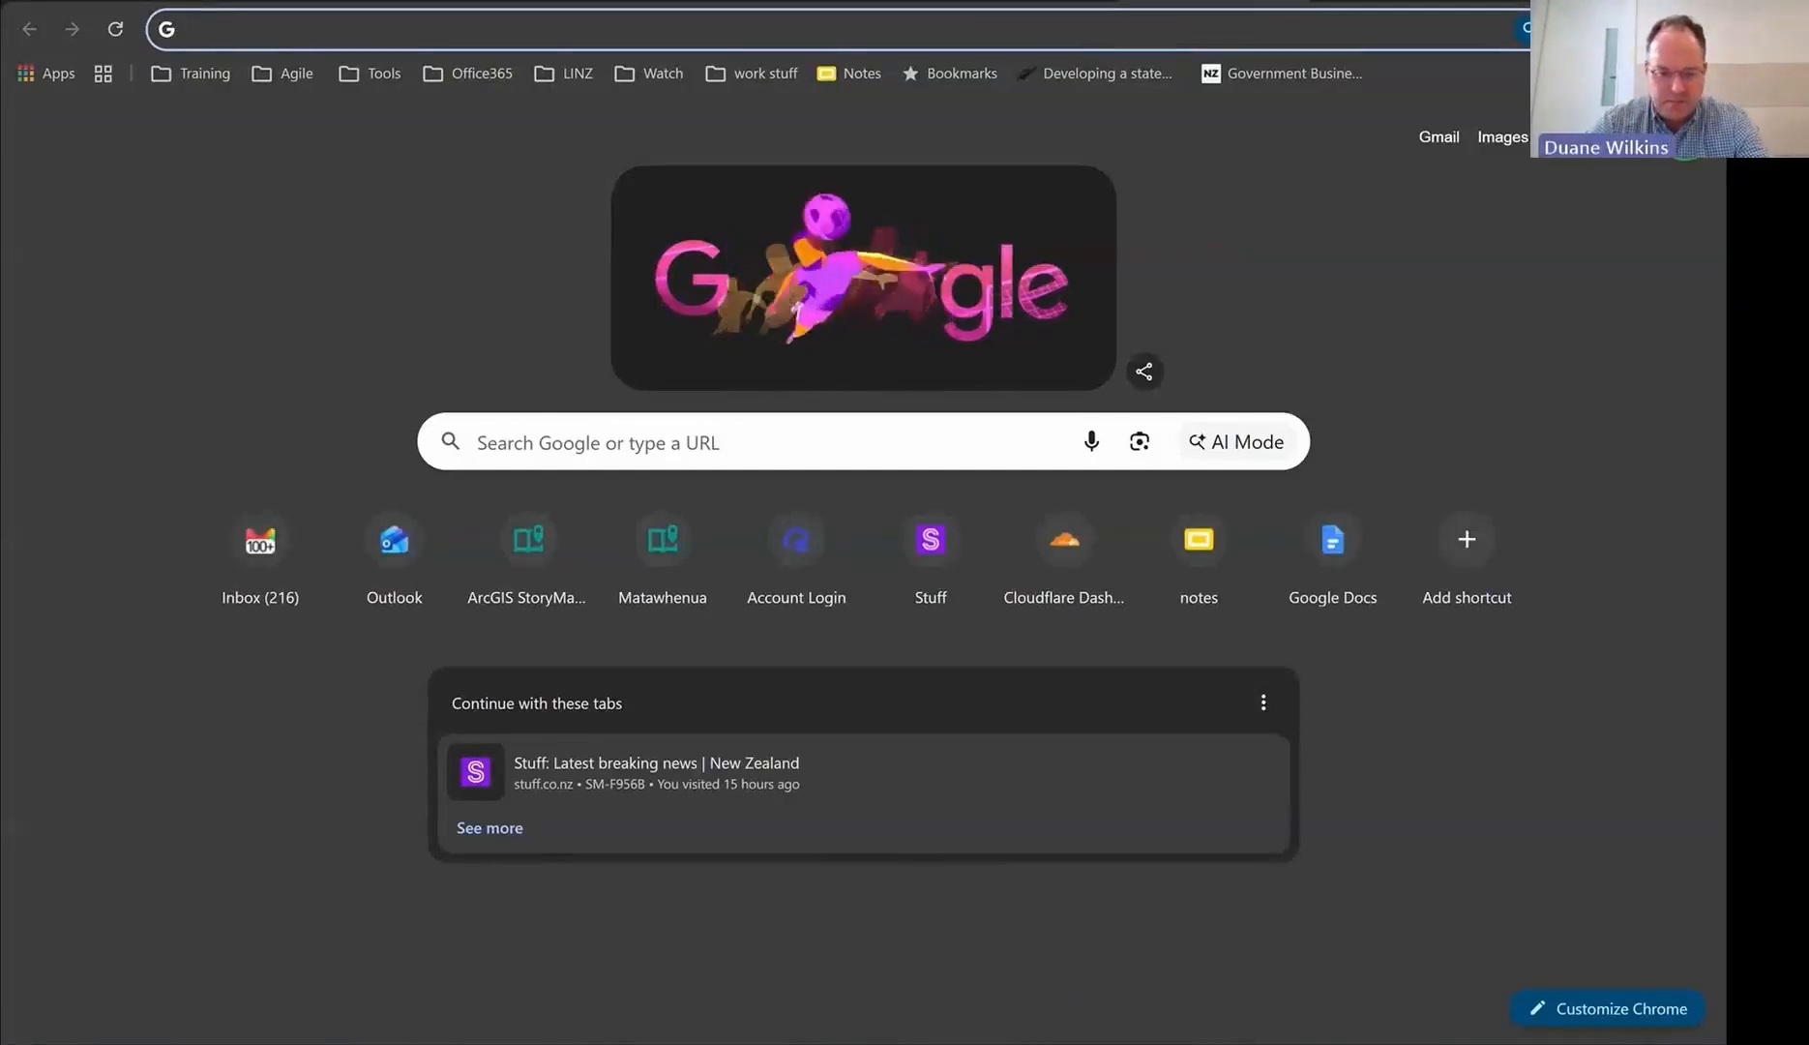
click(1169, 39)
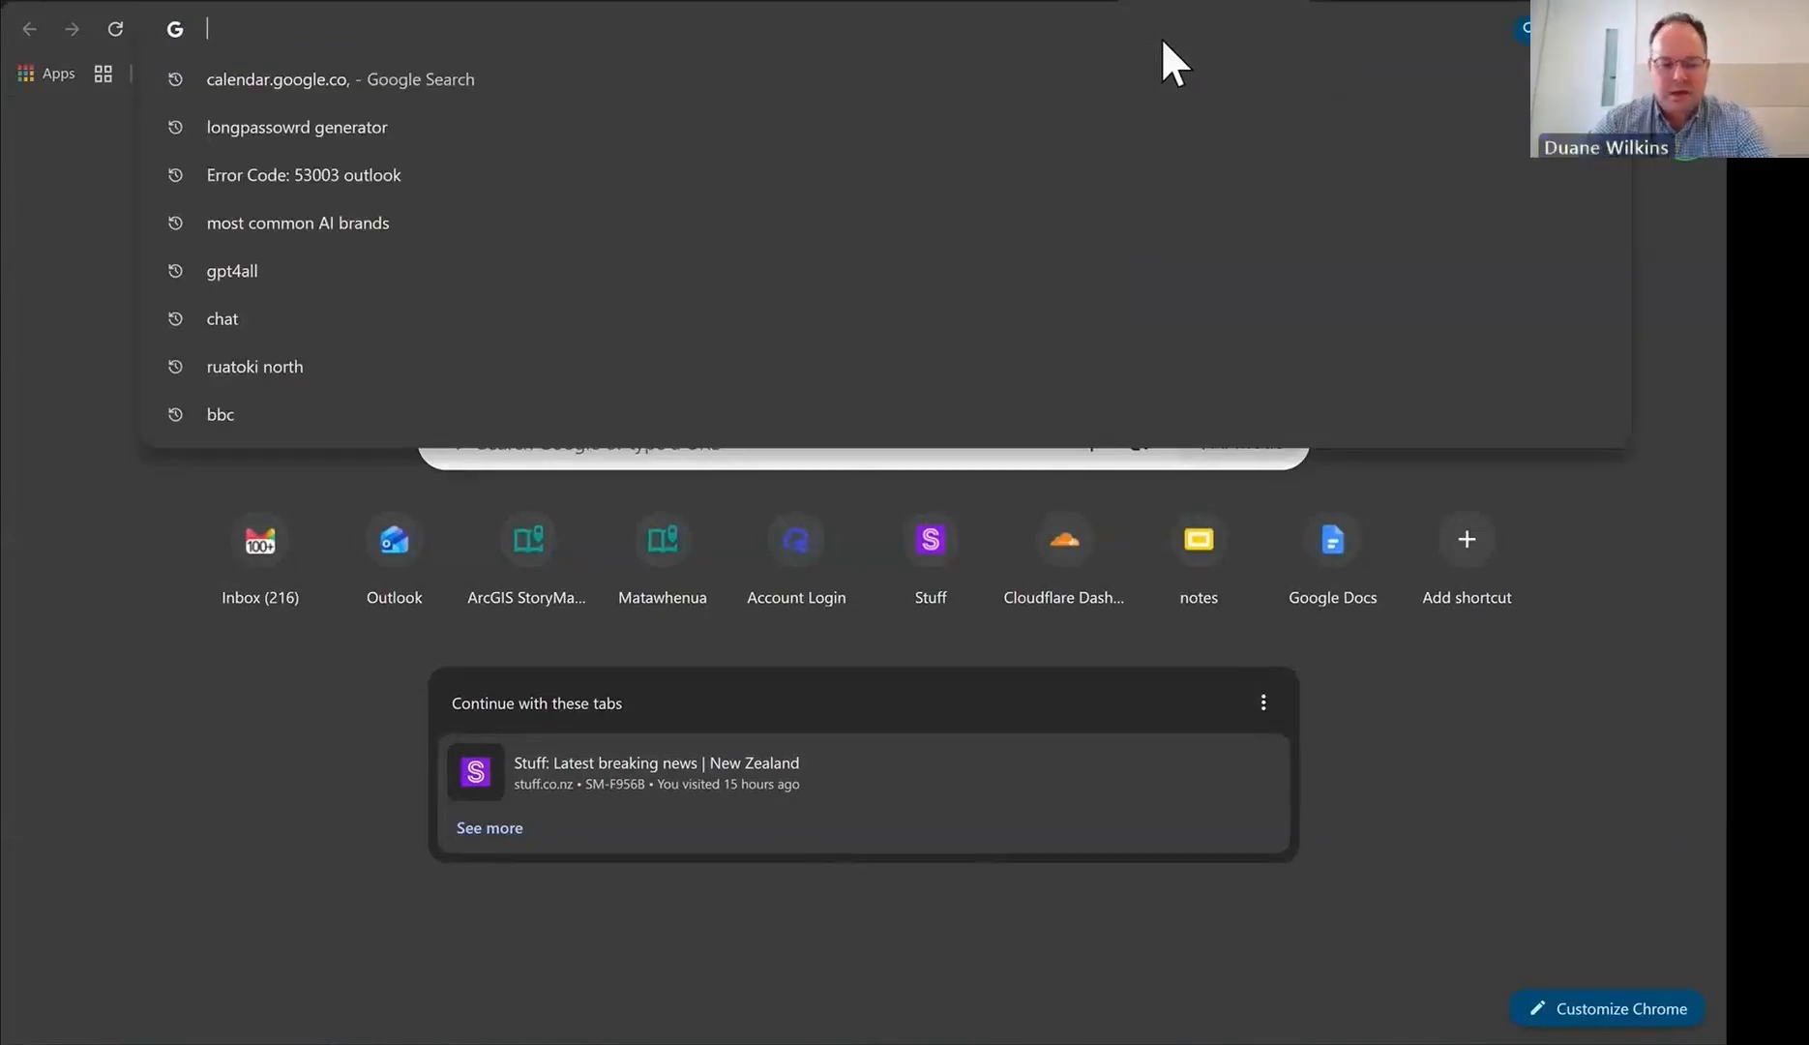
text(storymaps.arcgis.com)
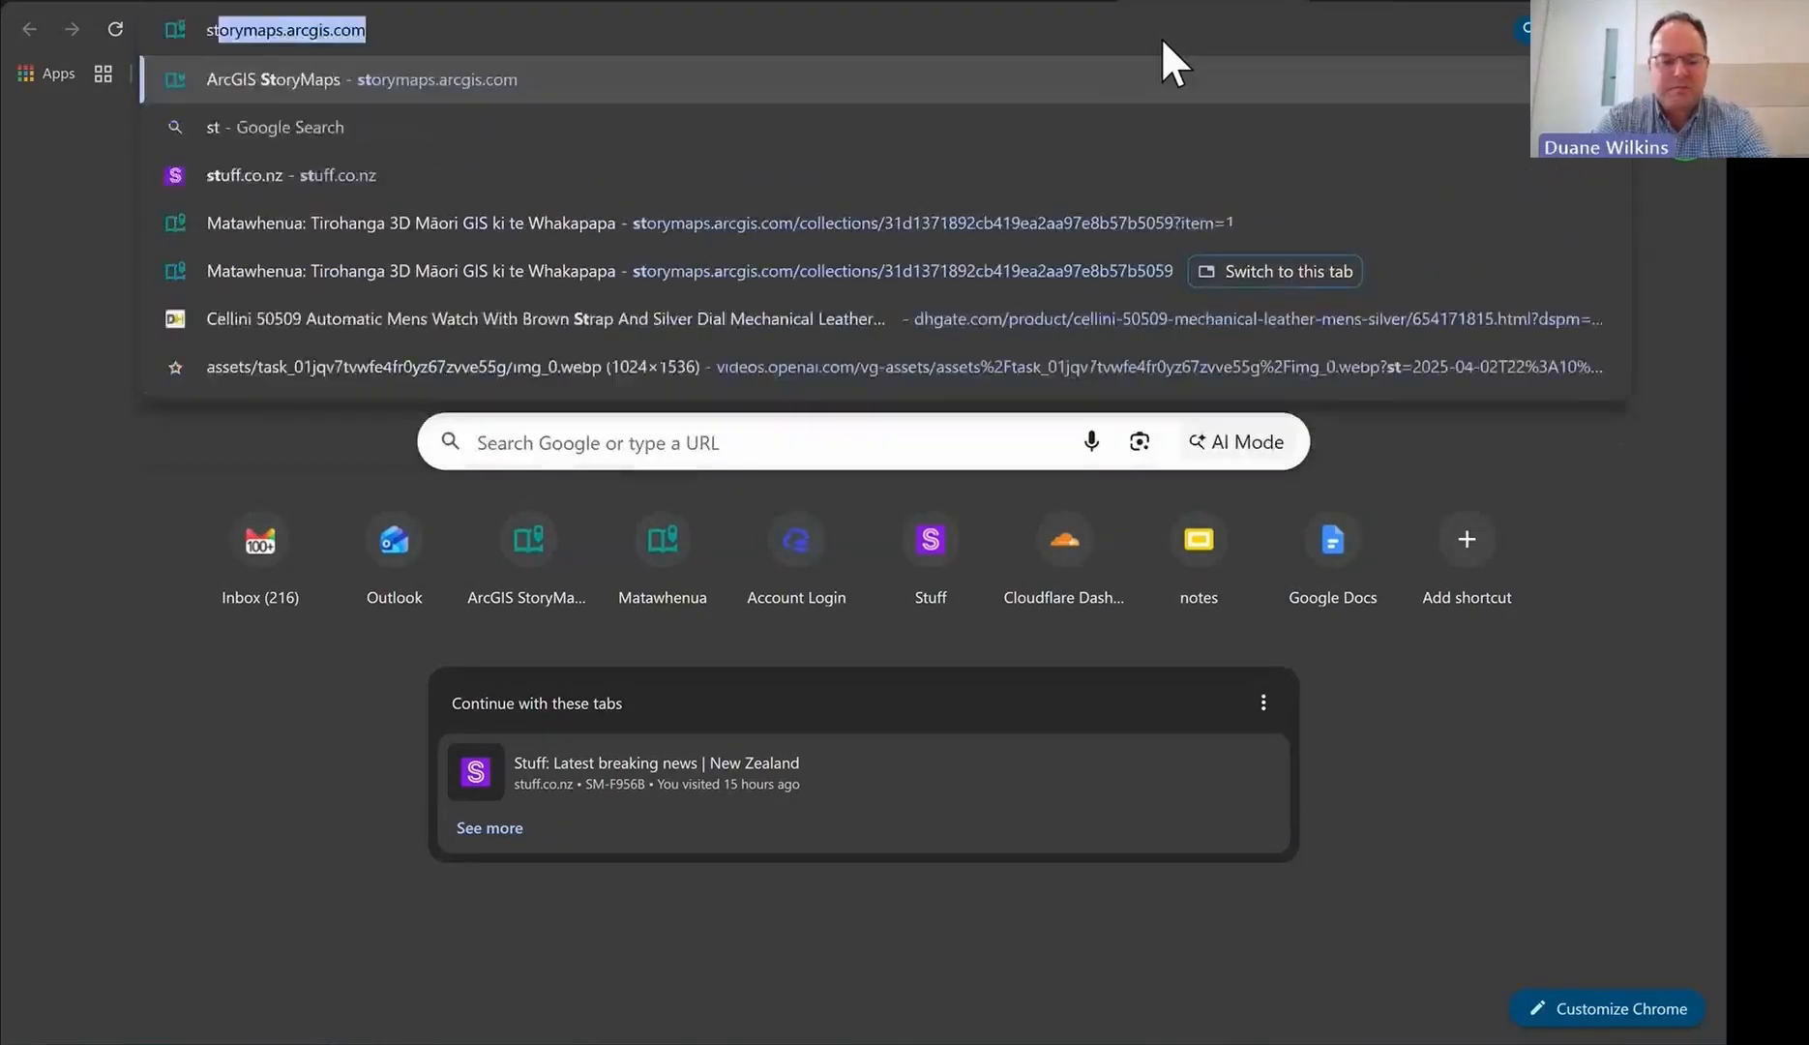
key(Return)
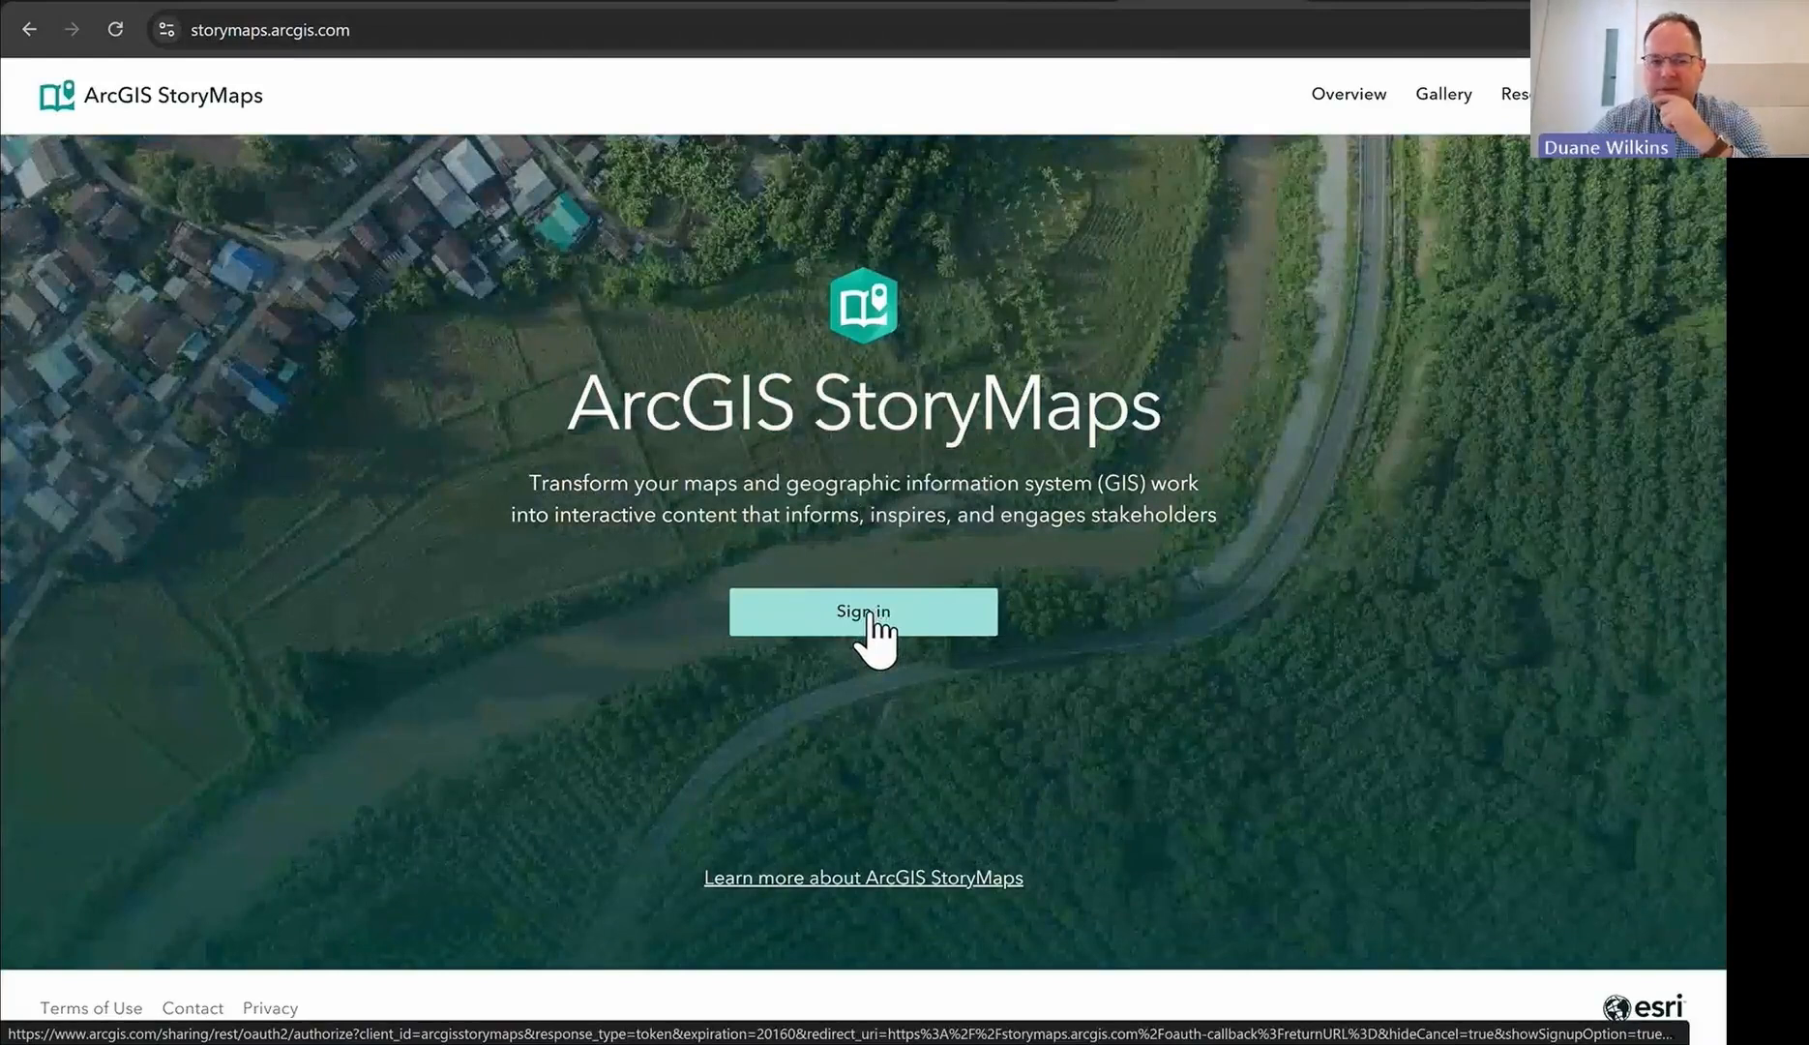
click(872, 616)
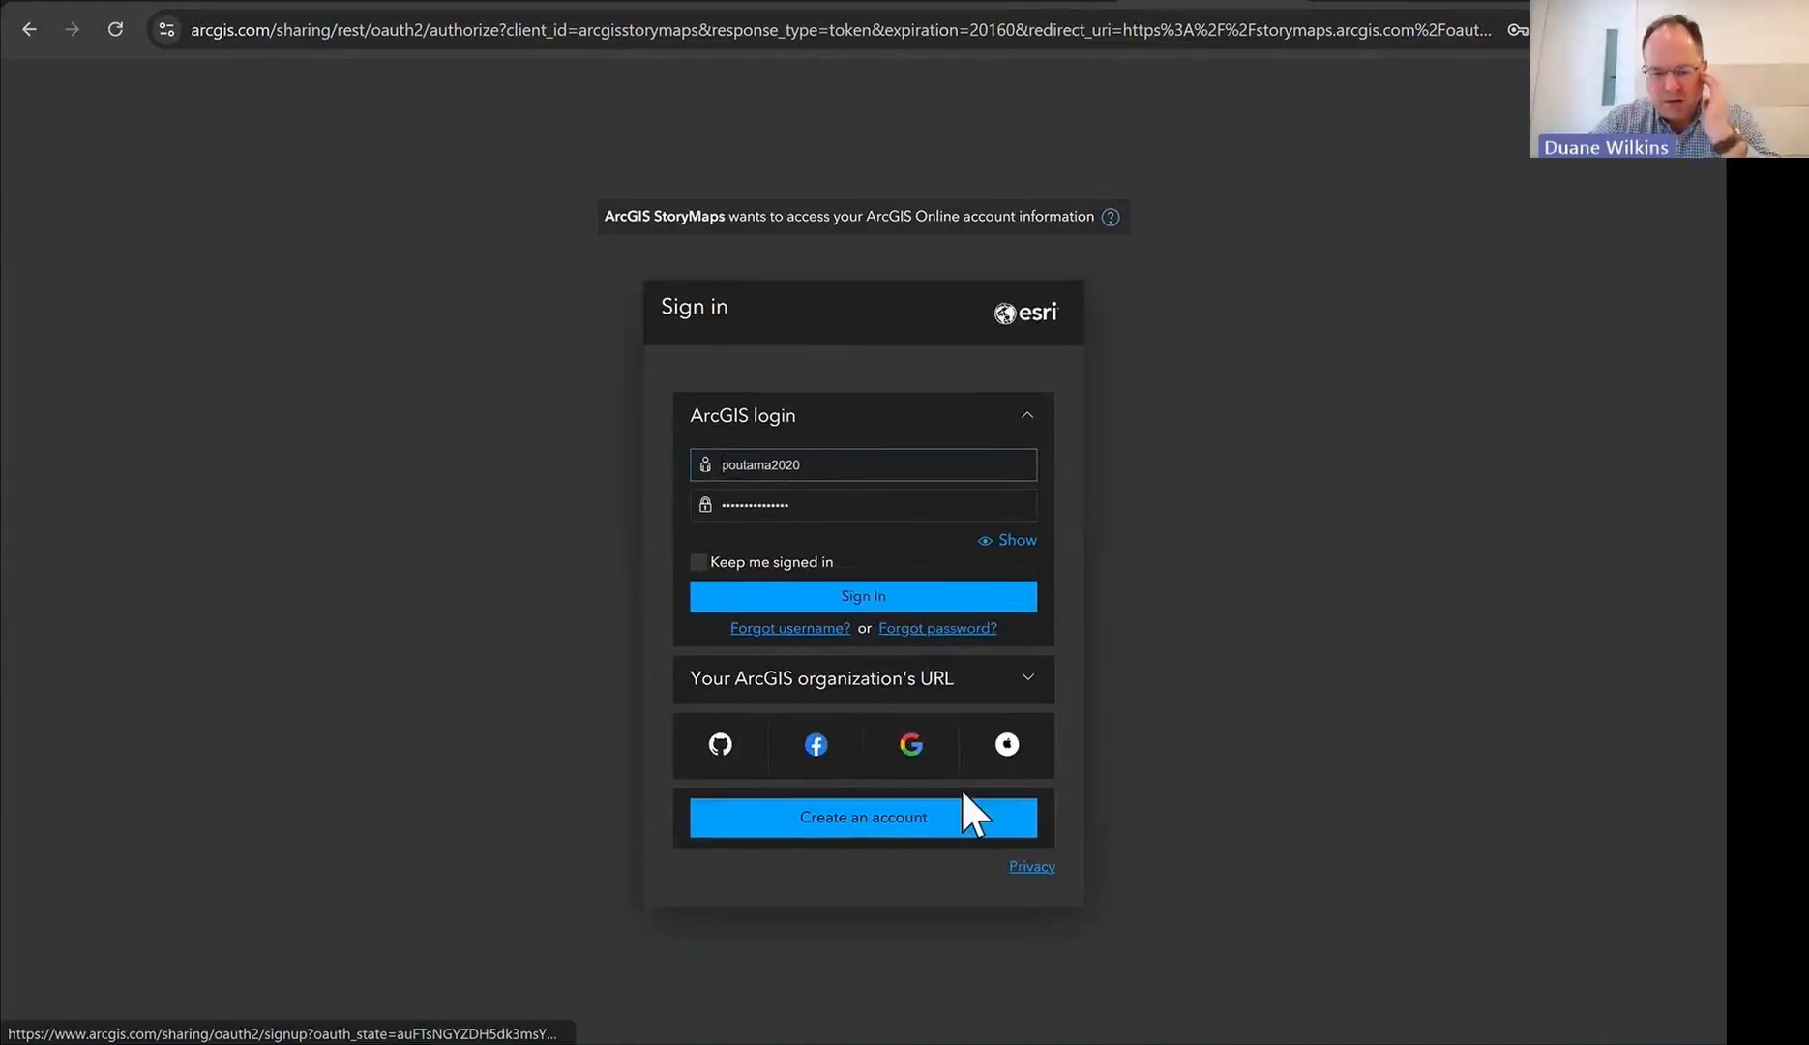
click(914, 750)
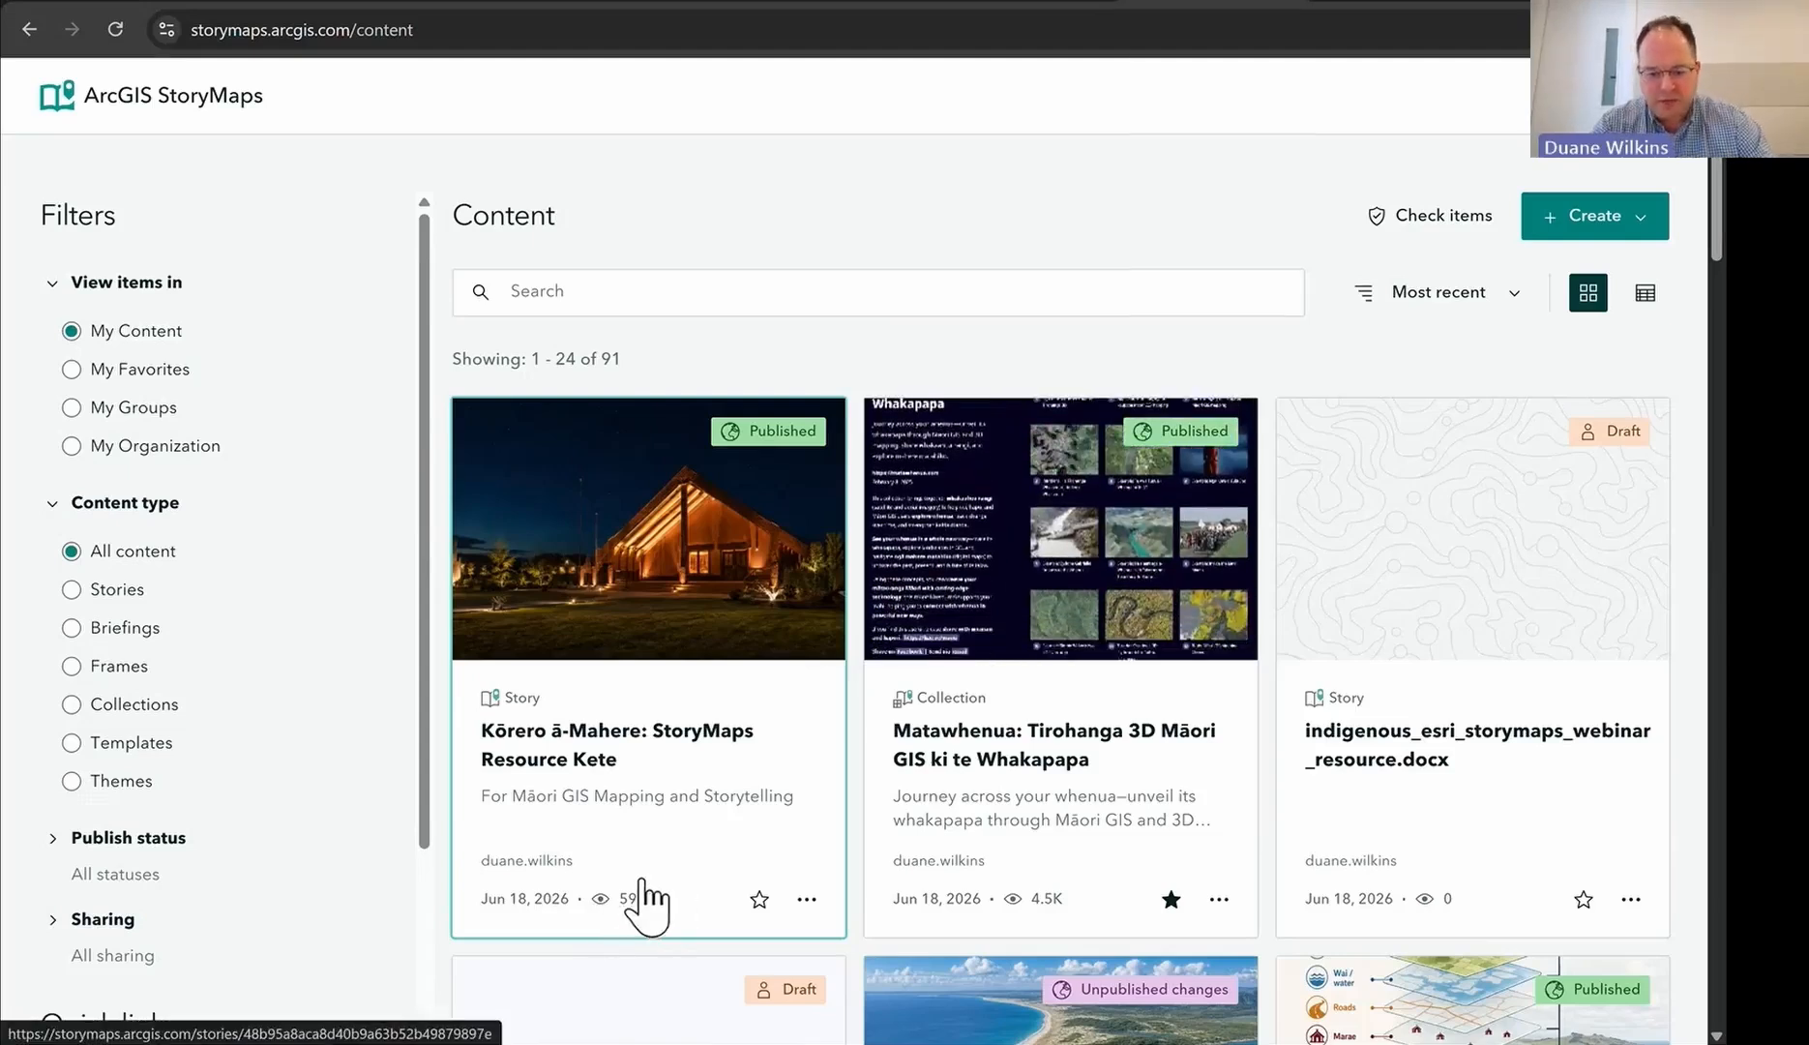
Step: Look through the items in My Content and display the content types available for a new item
scroll(778, 782, down, 8)
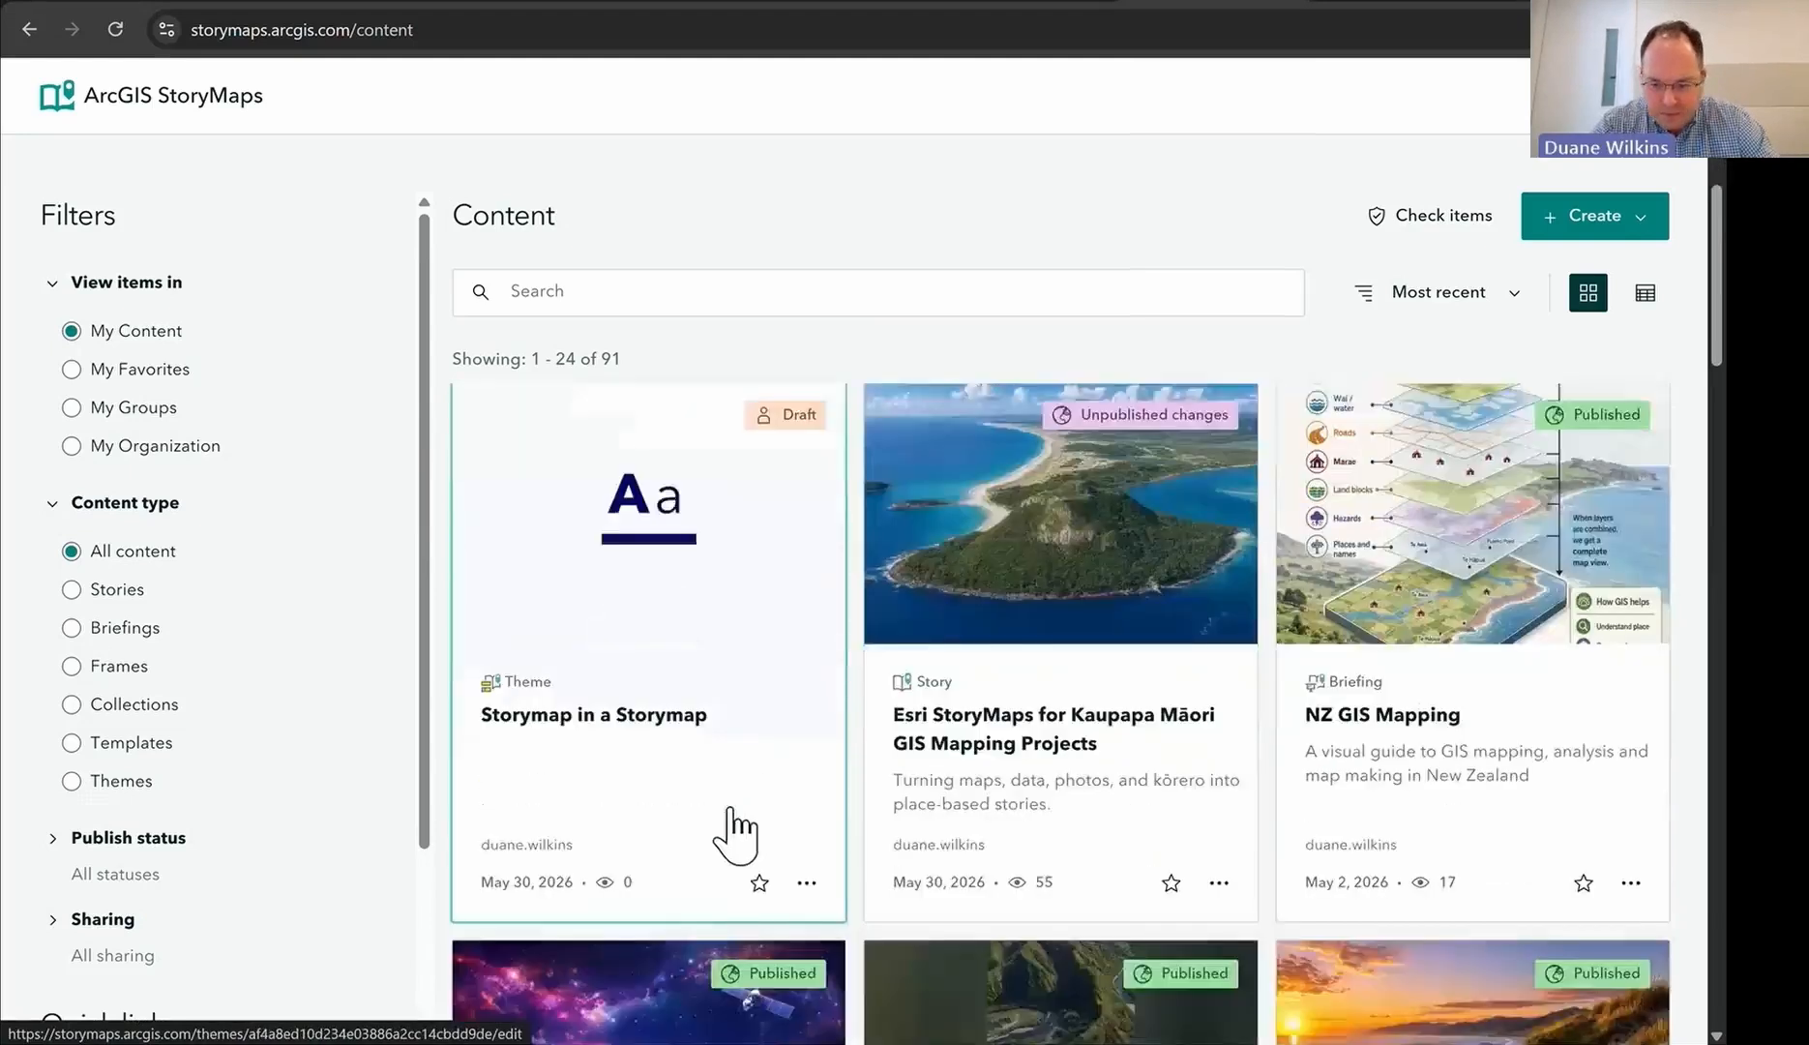
scroll(723, 821, down, 3)
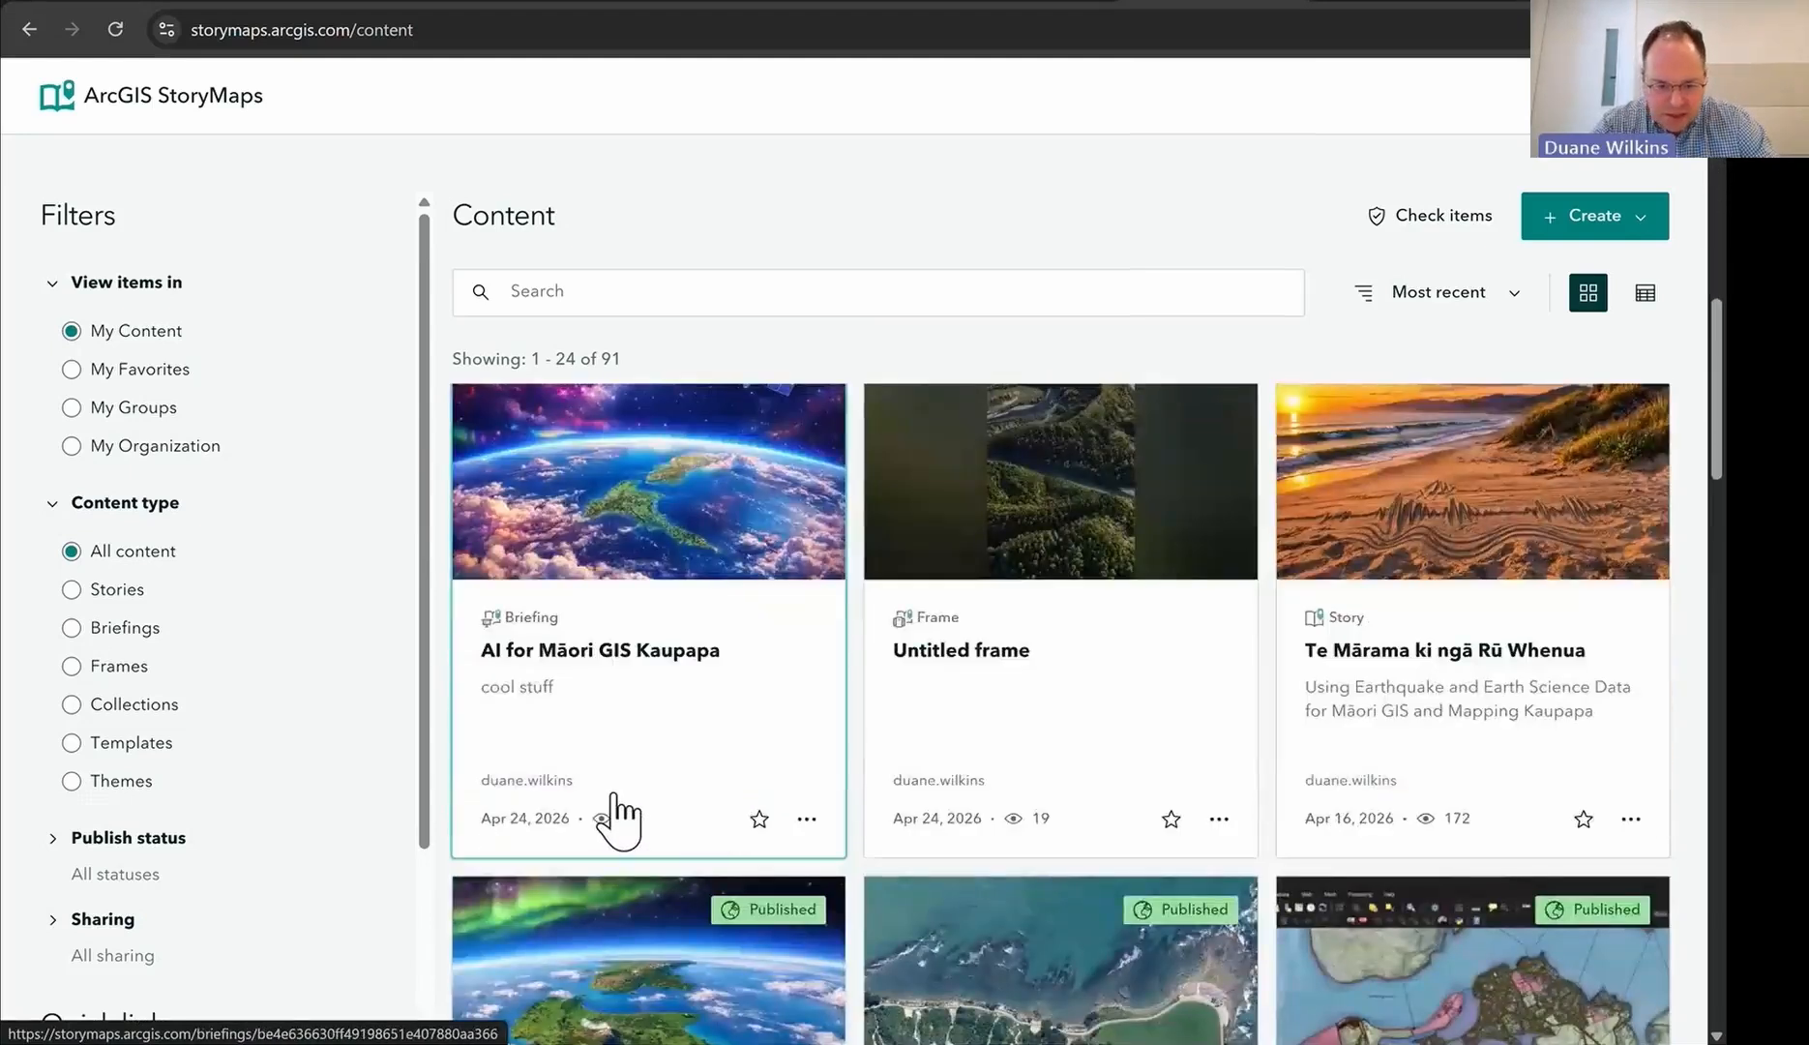
scroll(619, 813, down, 6)
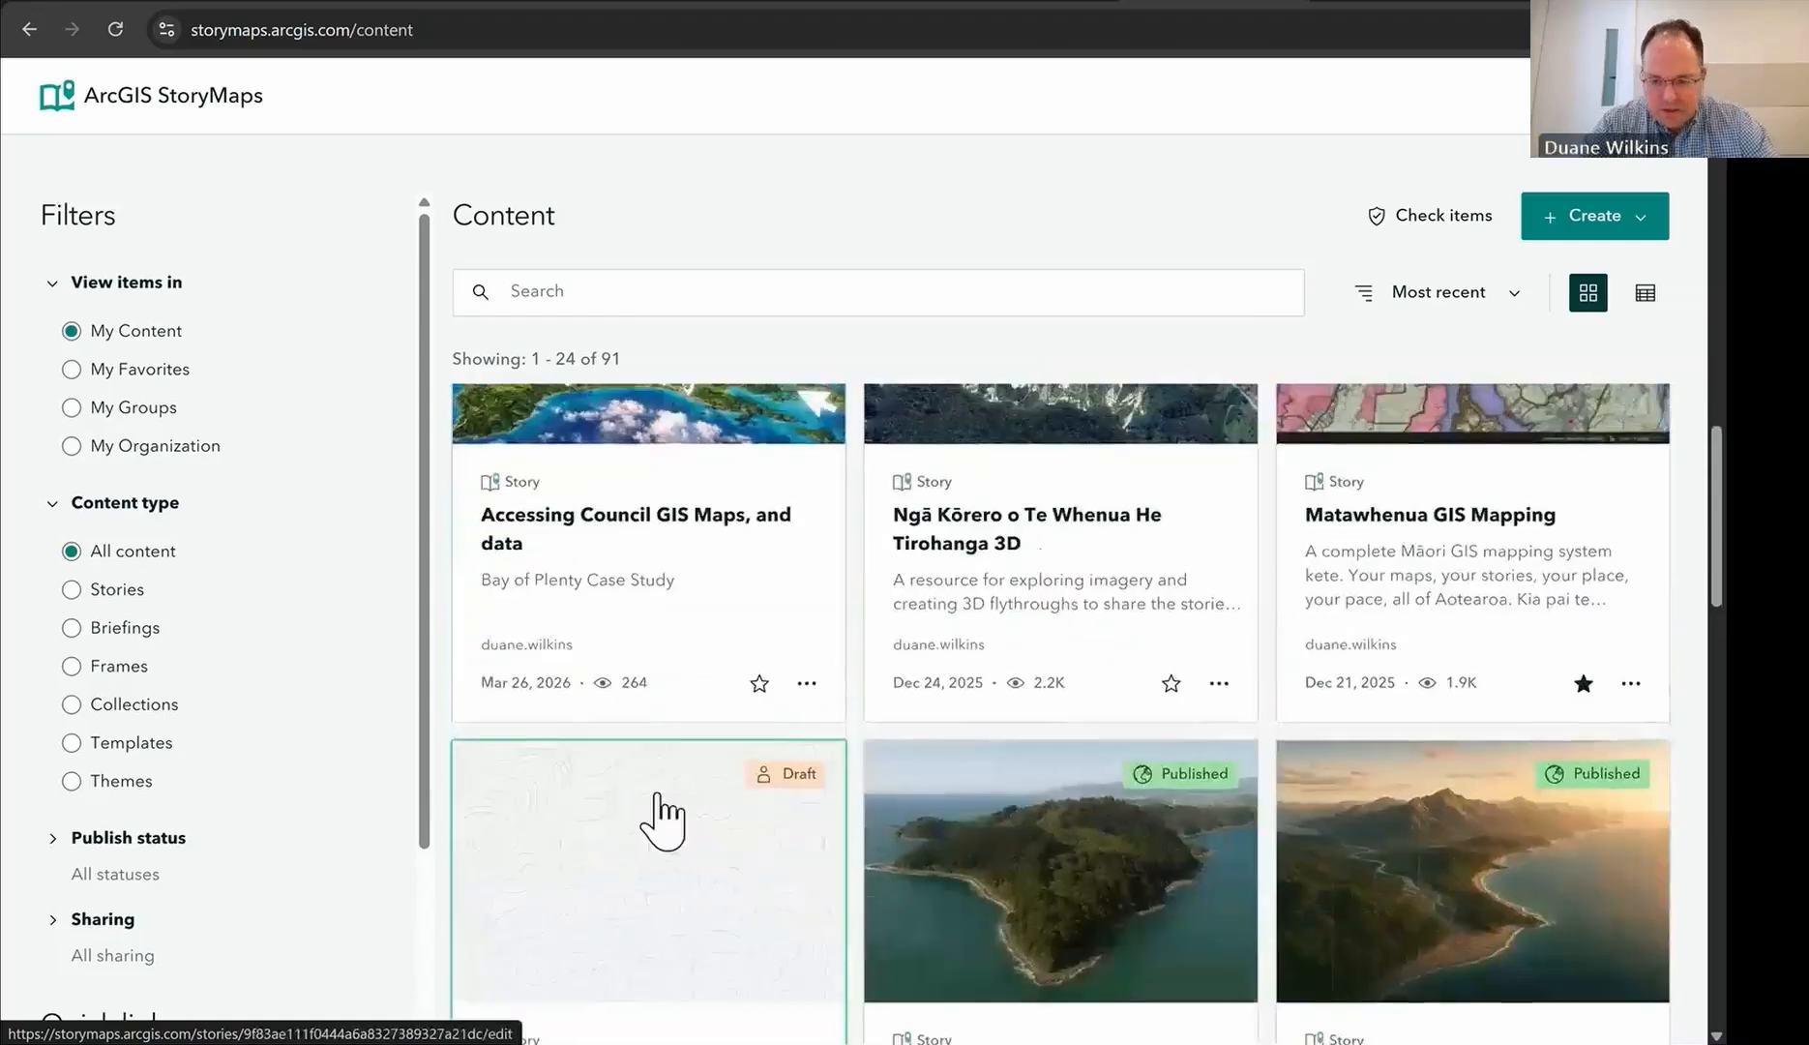
scroll(666, 819, up, 15)
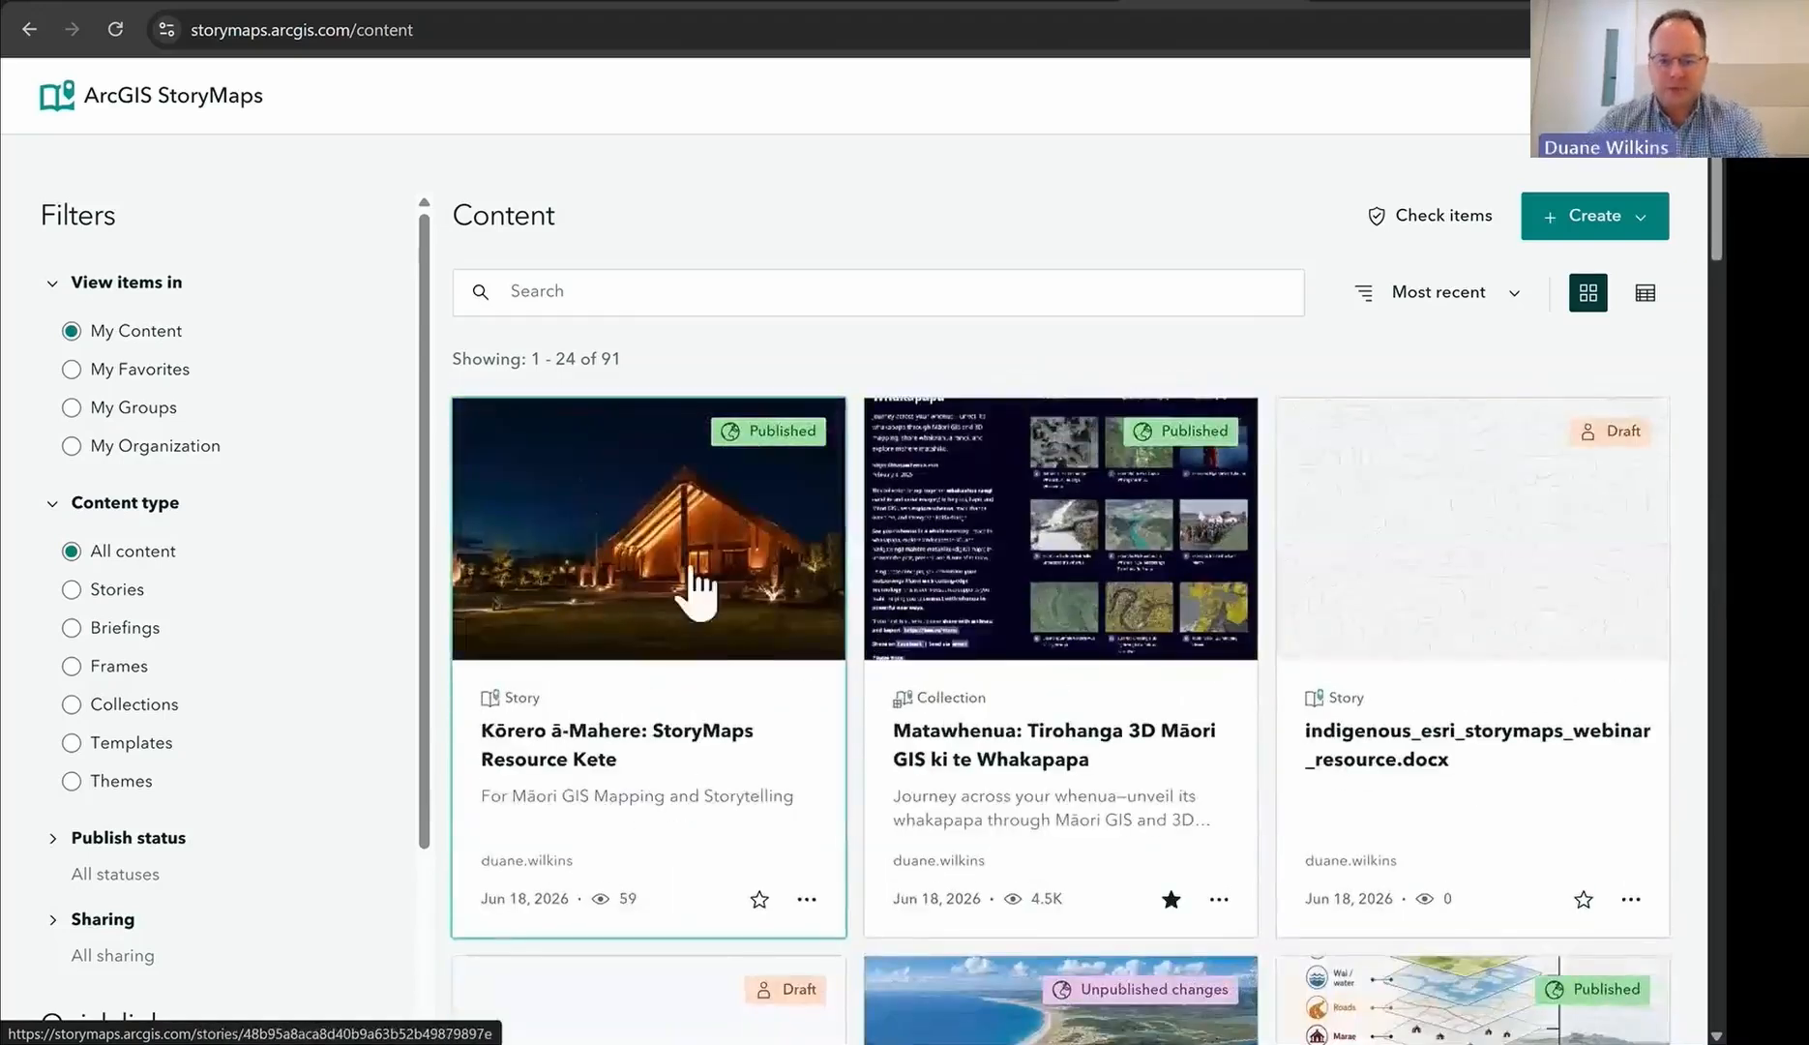
click(1637, 220)
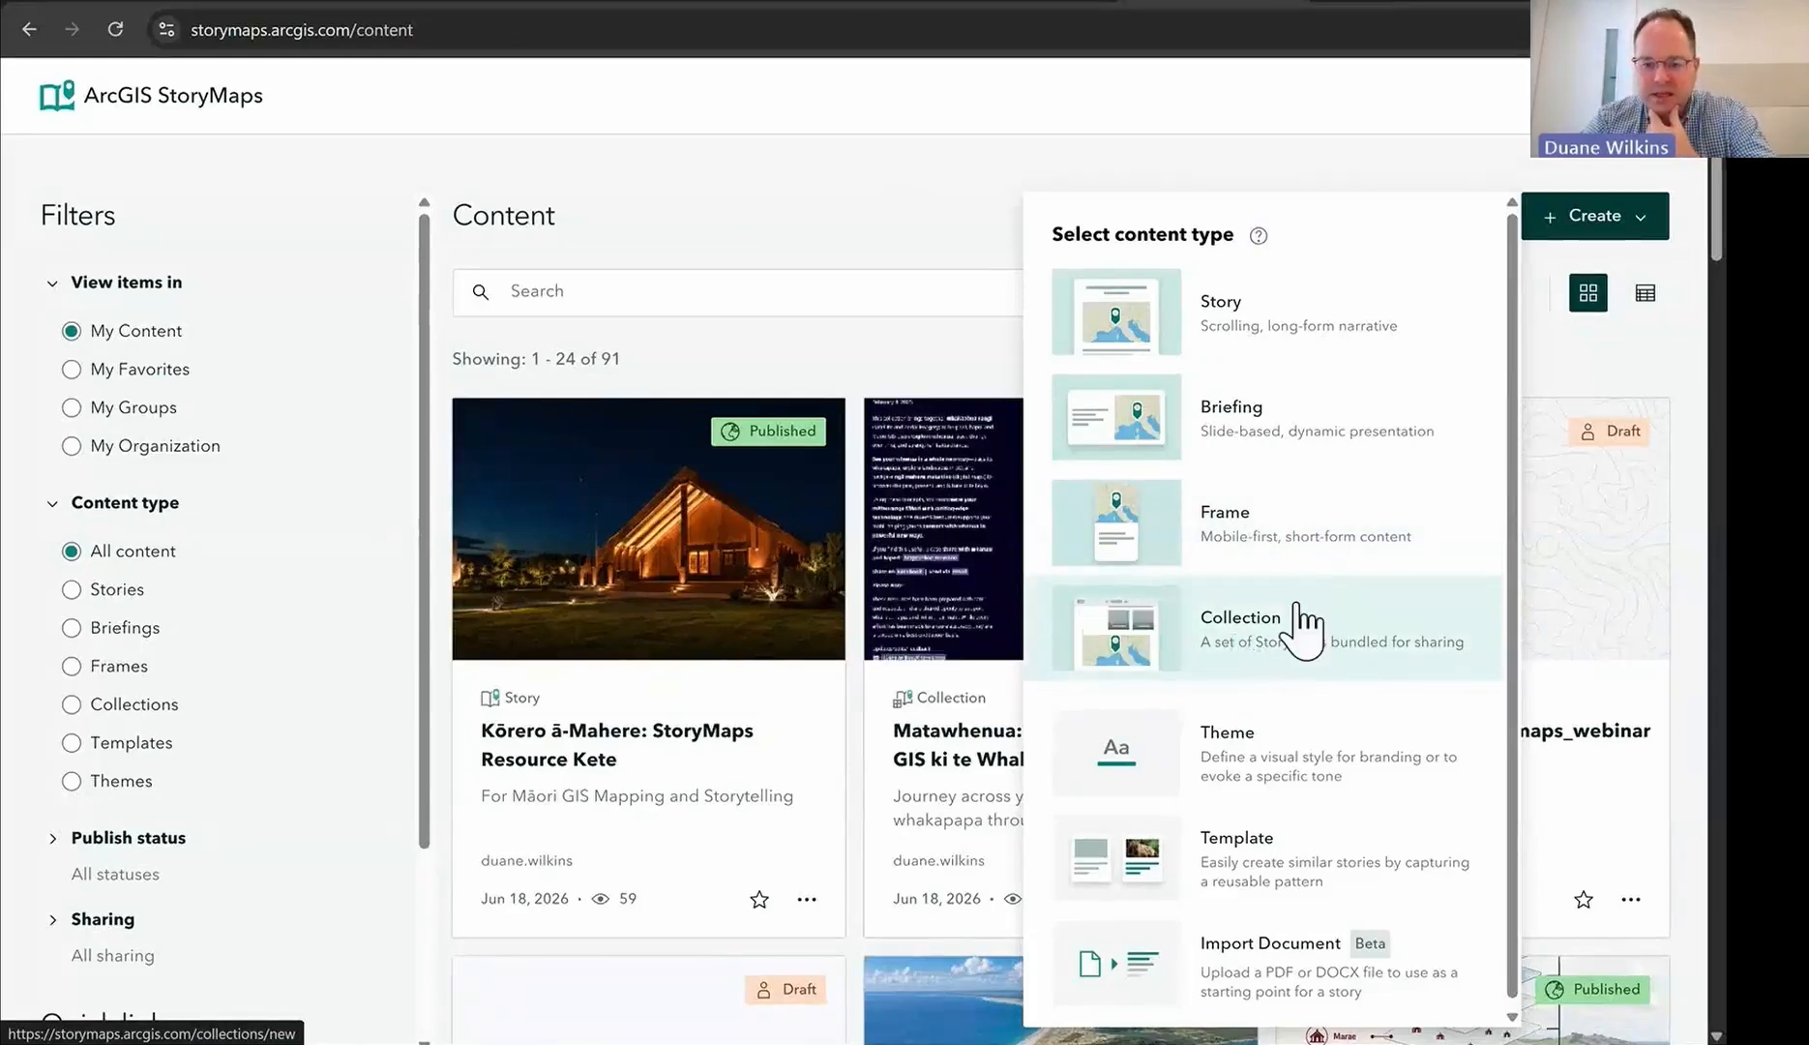
Step: Return to the Matawhenua collection's overview page and look through its story thumbnails
click(530, 8)
click(172, 92)
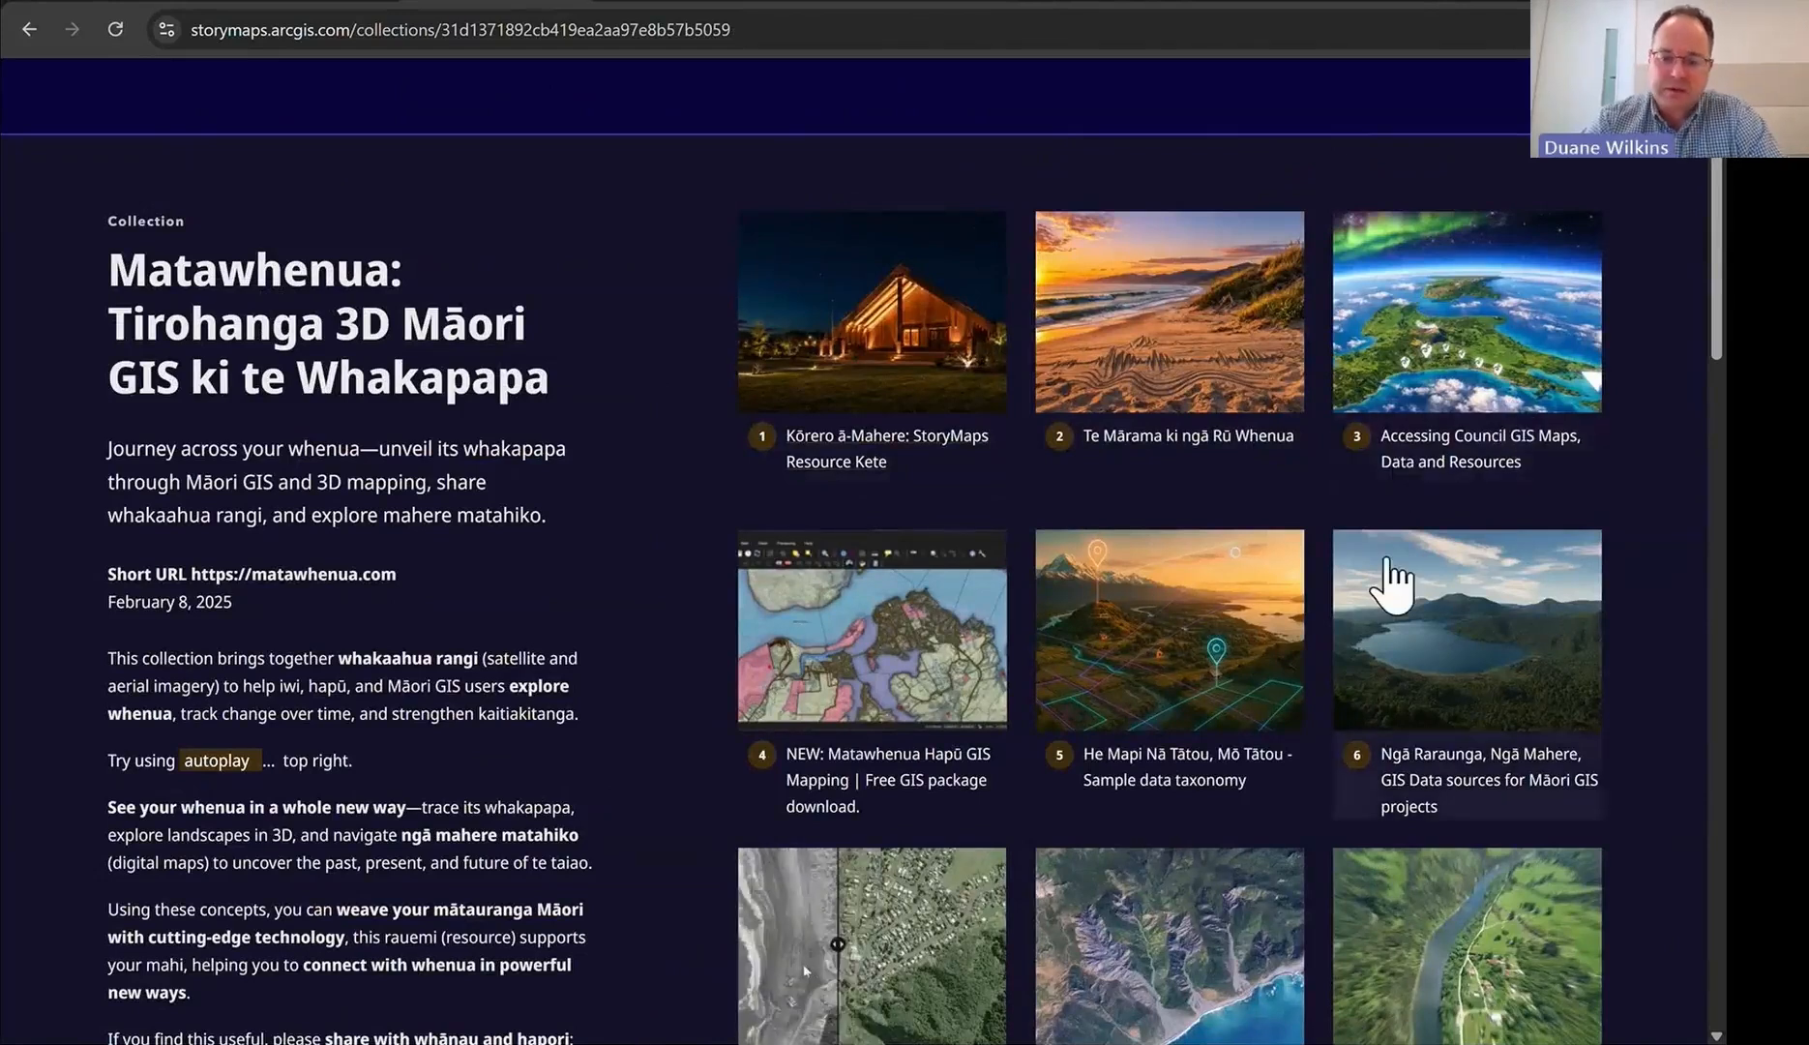
scroll(928, 657, down, 3)
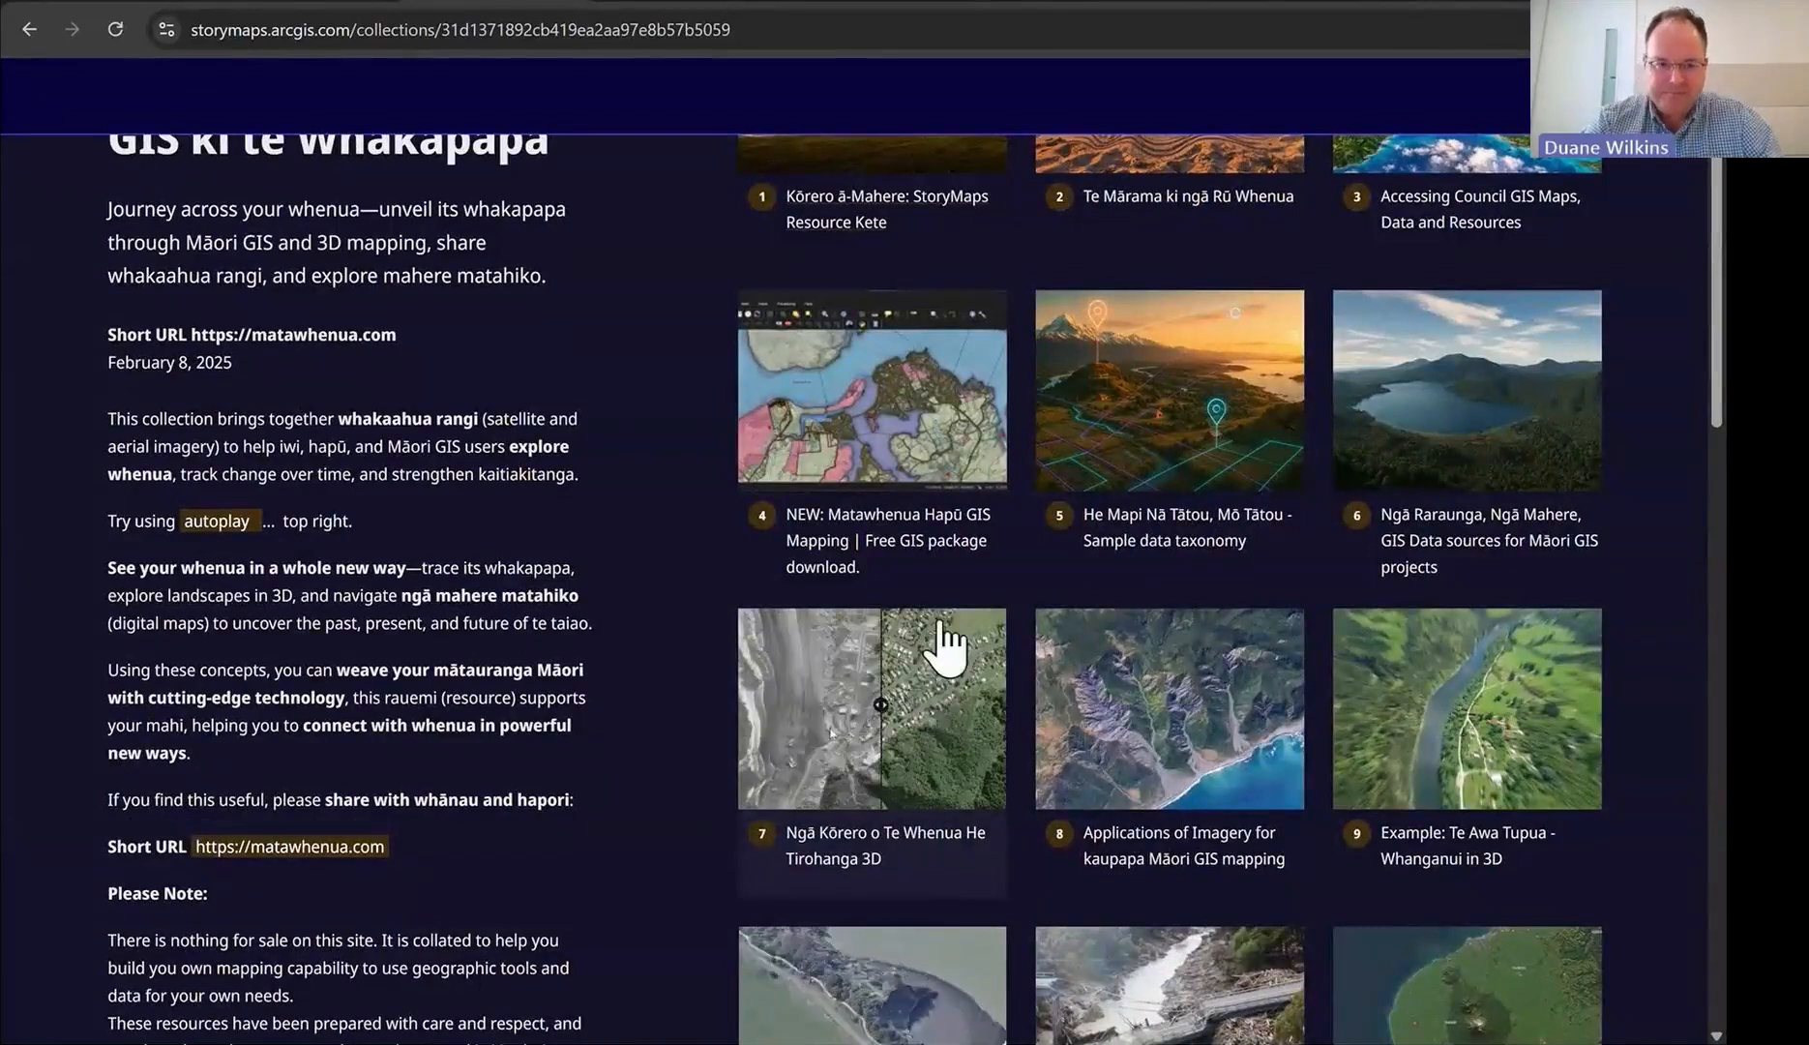
Step: Return to the StoryMaps My Content page with its content type list and keep the browser window maximised
scroll(940, 624, up, 1)
click(1220, 3)
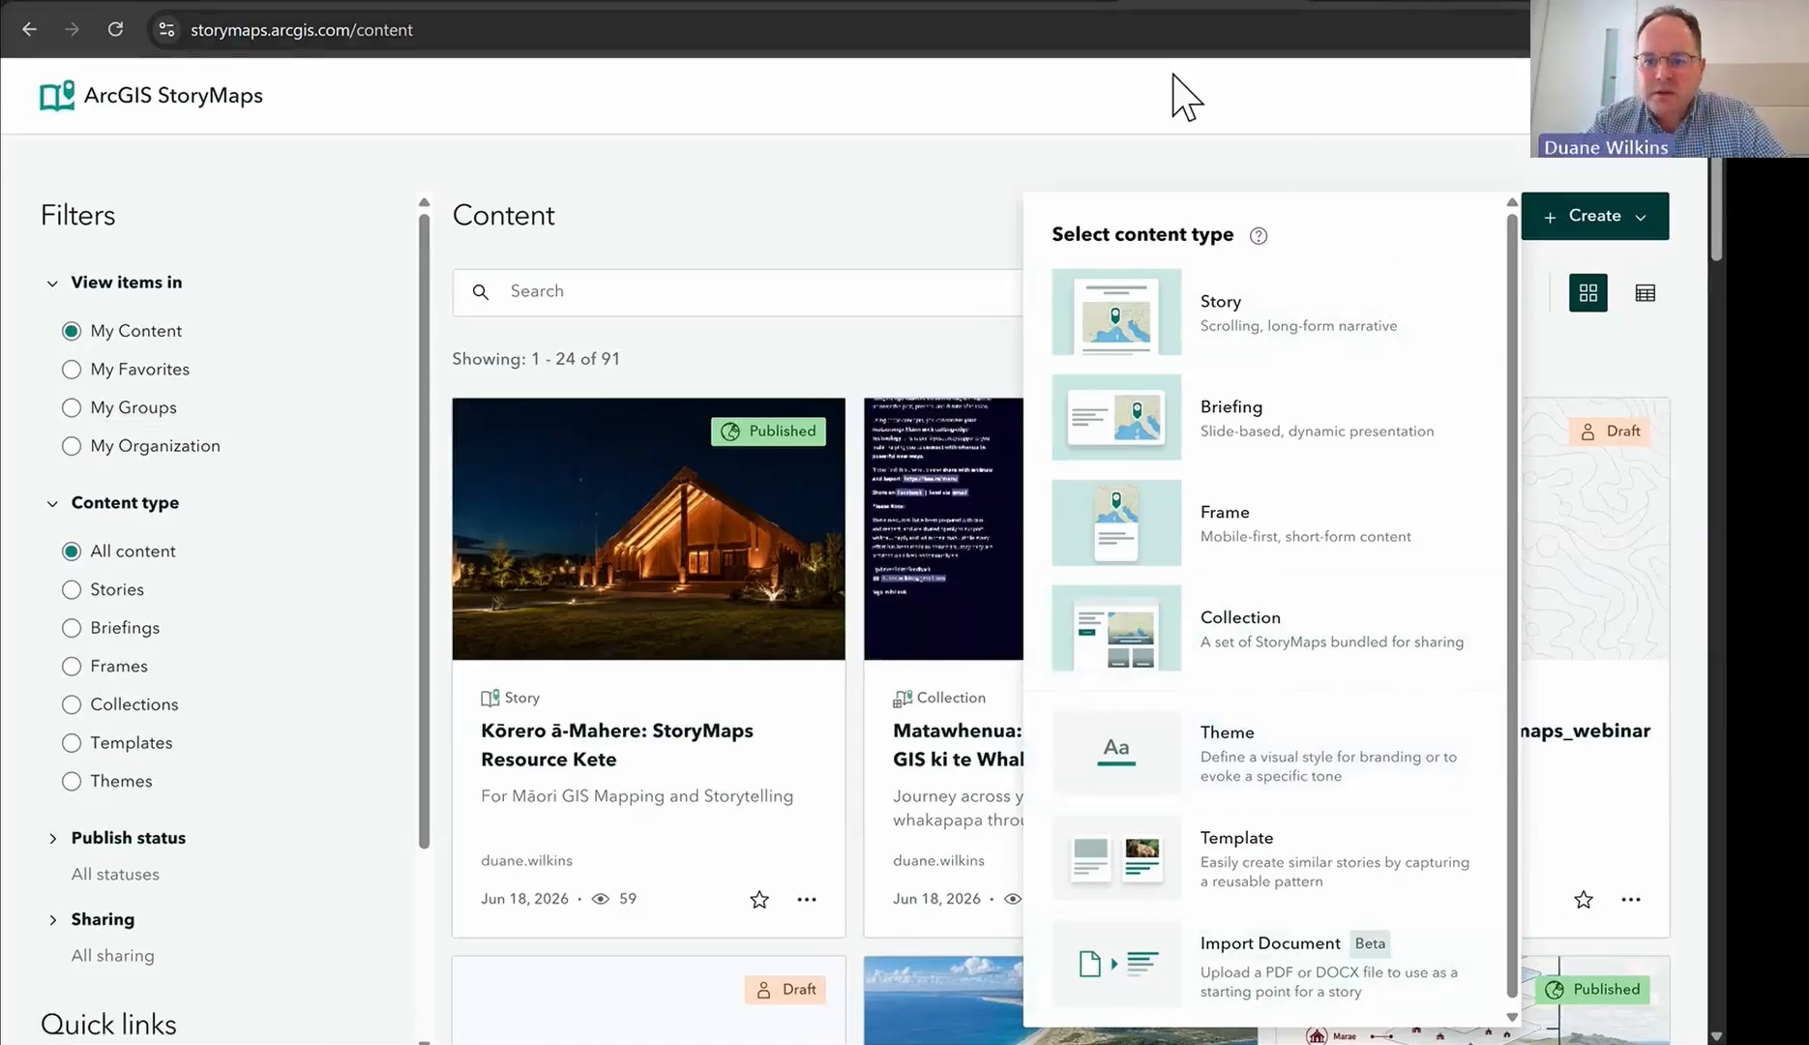
drag(1366, 3, 1510, 2)
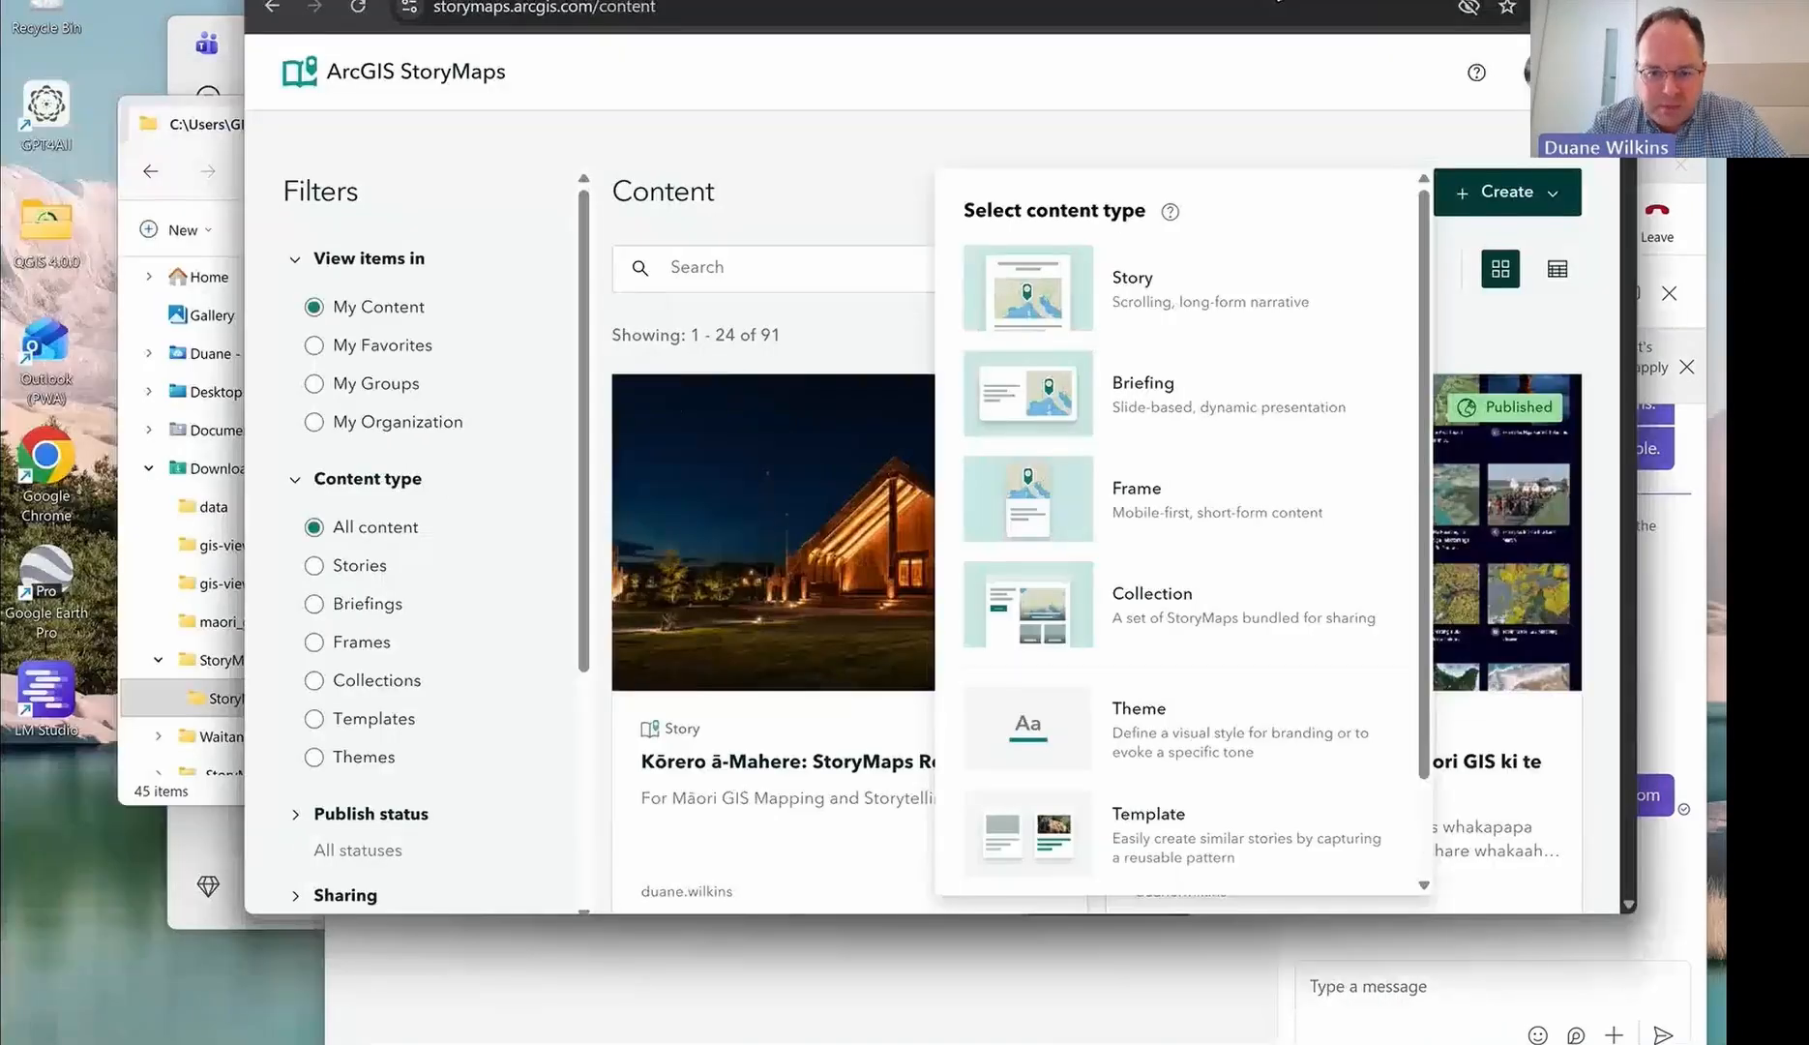
drag(1279, 2, 1277, 0)
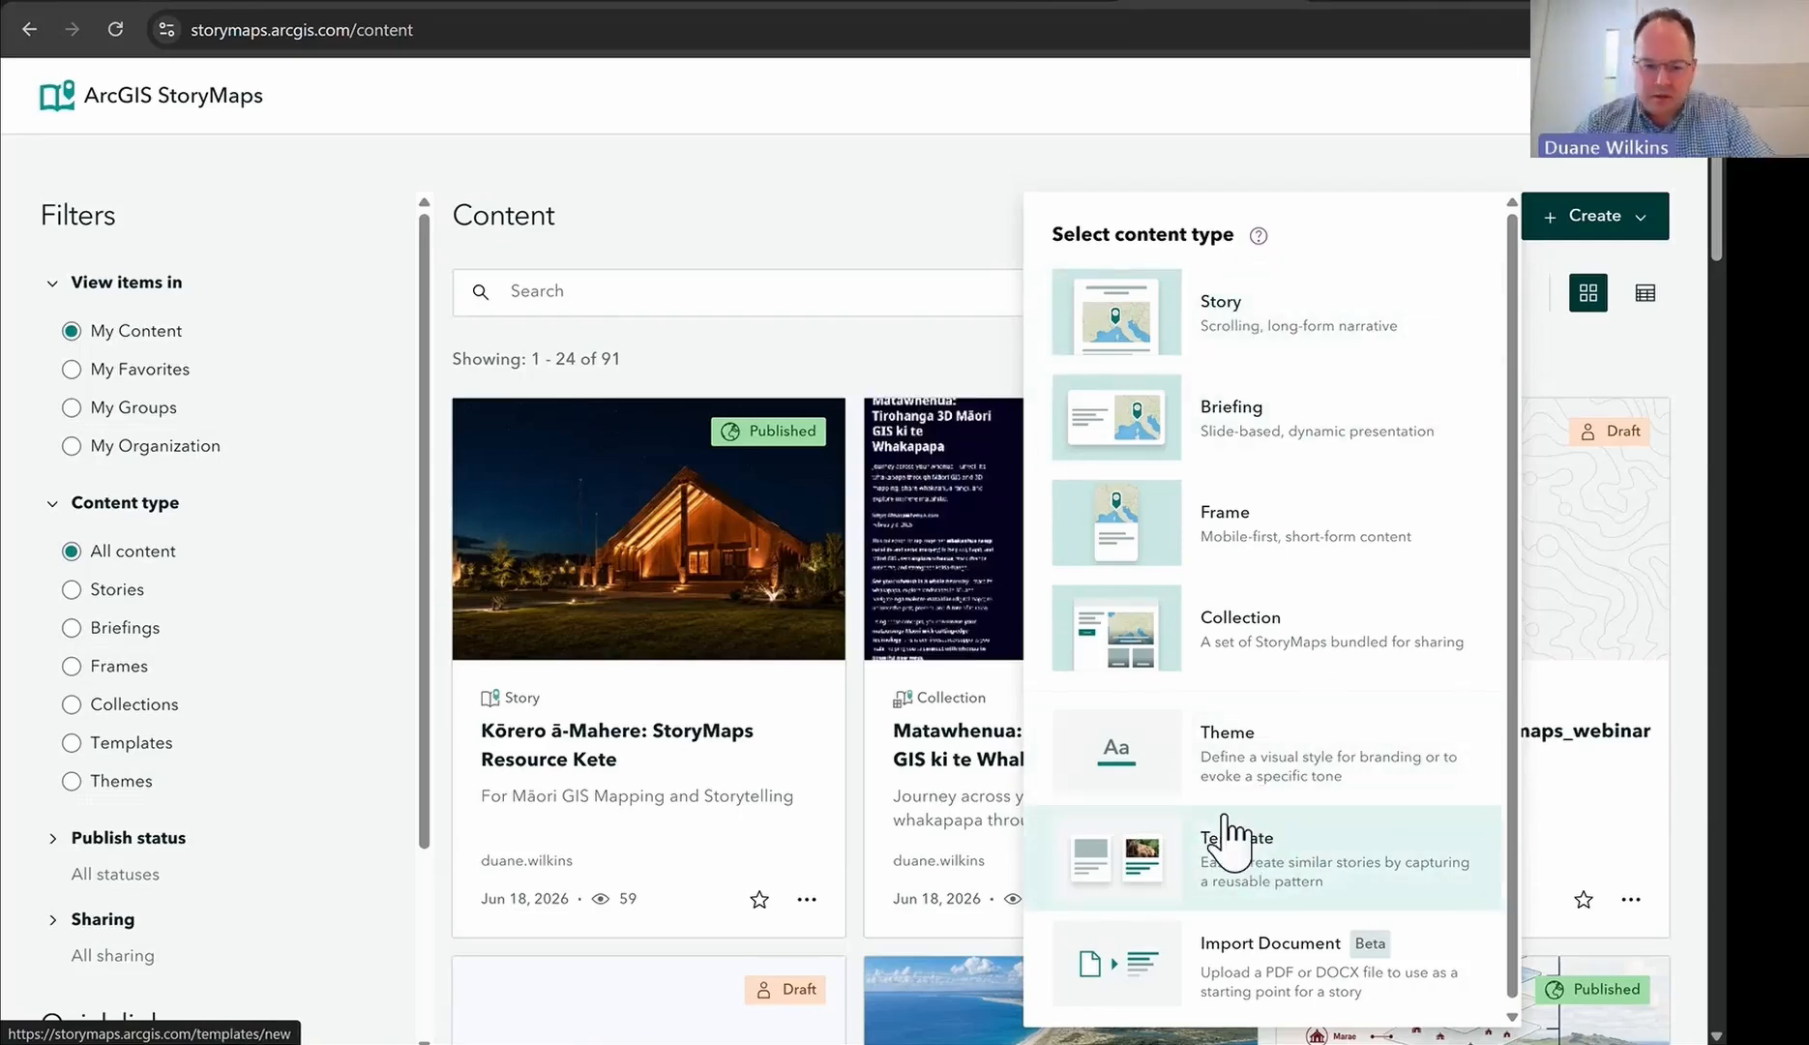
Step: Import the document "Storymap sample text.docx" from the nested StoryMaps 2026 folder in Downloads as a new story
scroll(1259, 857, down, 1)
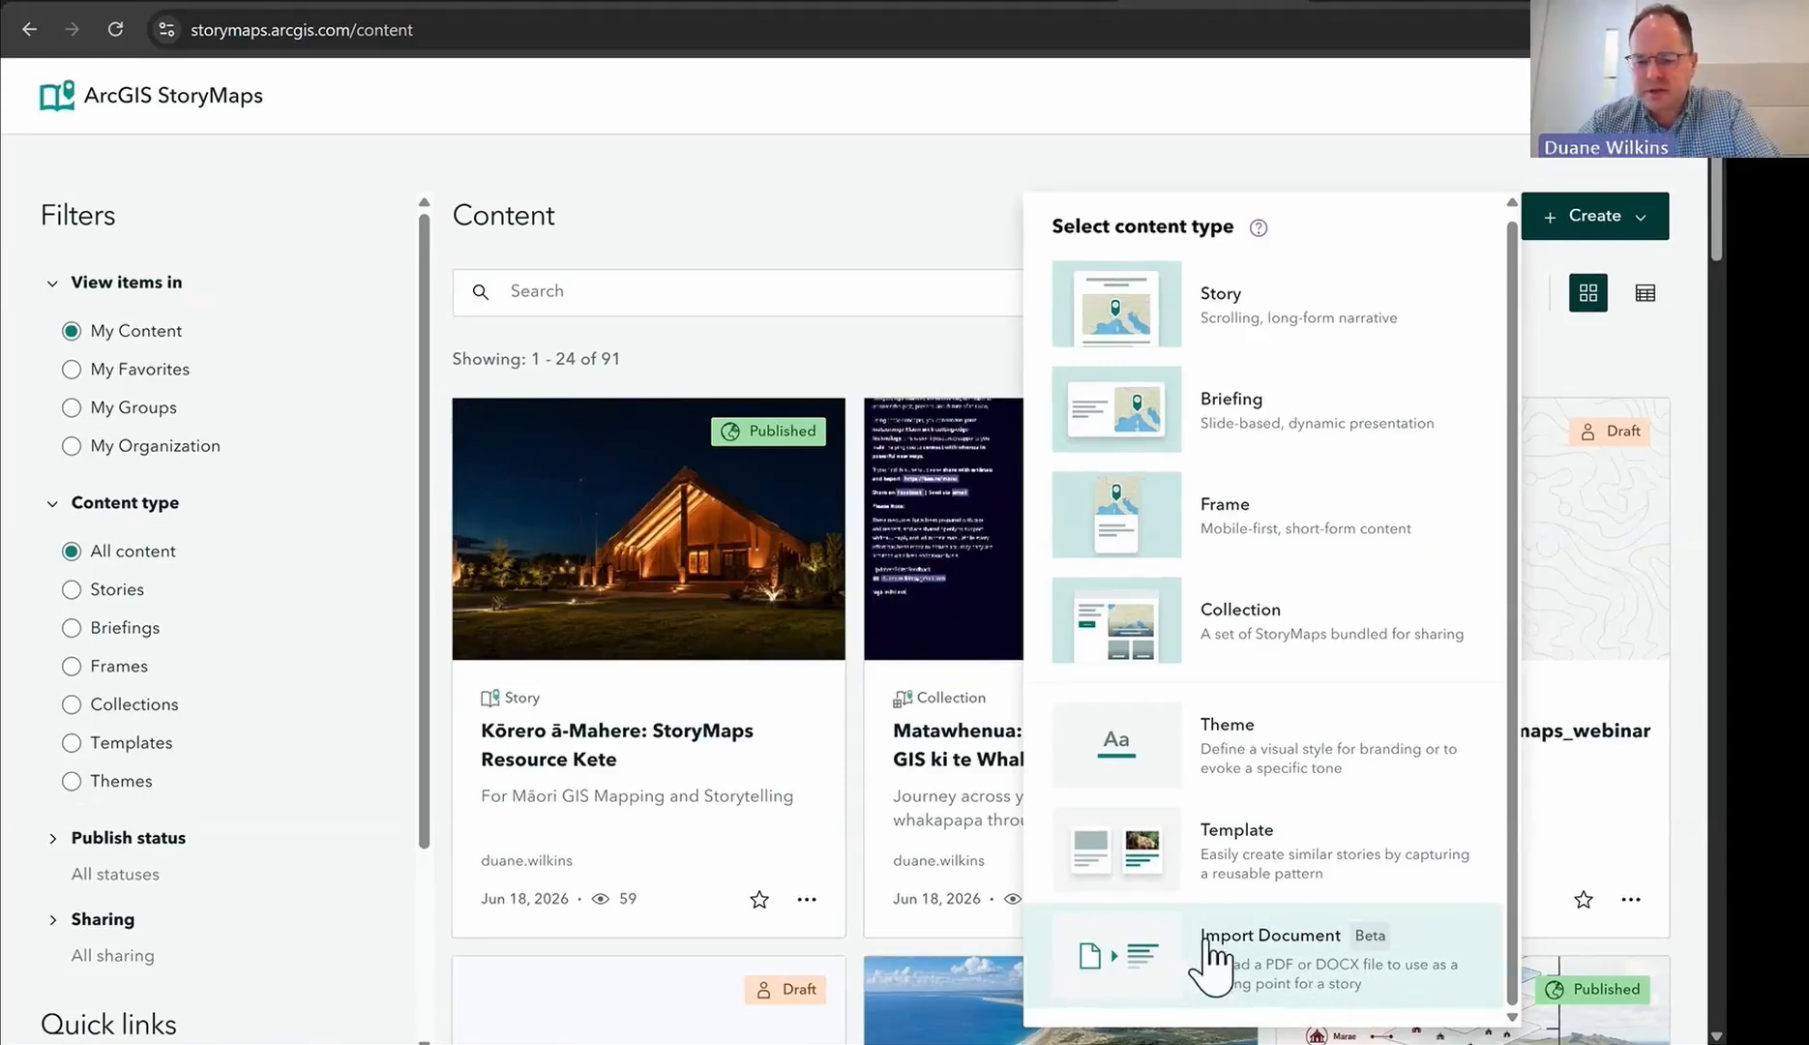
click(1241, 952)
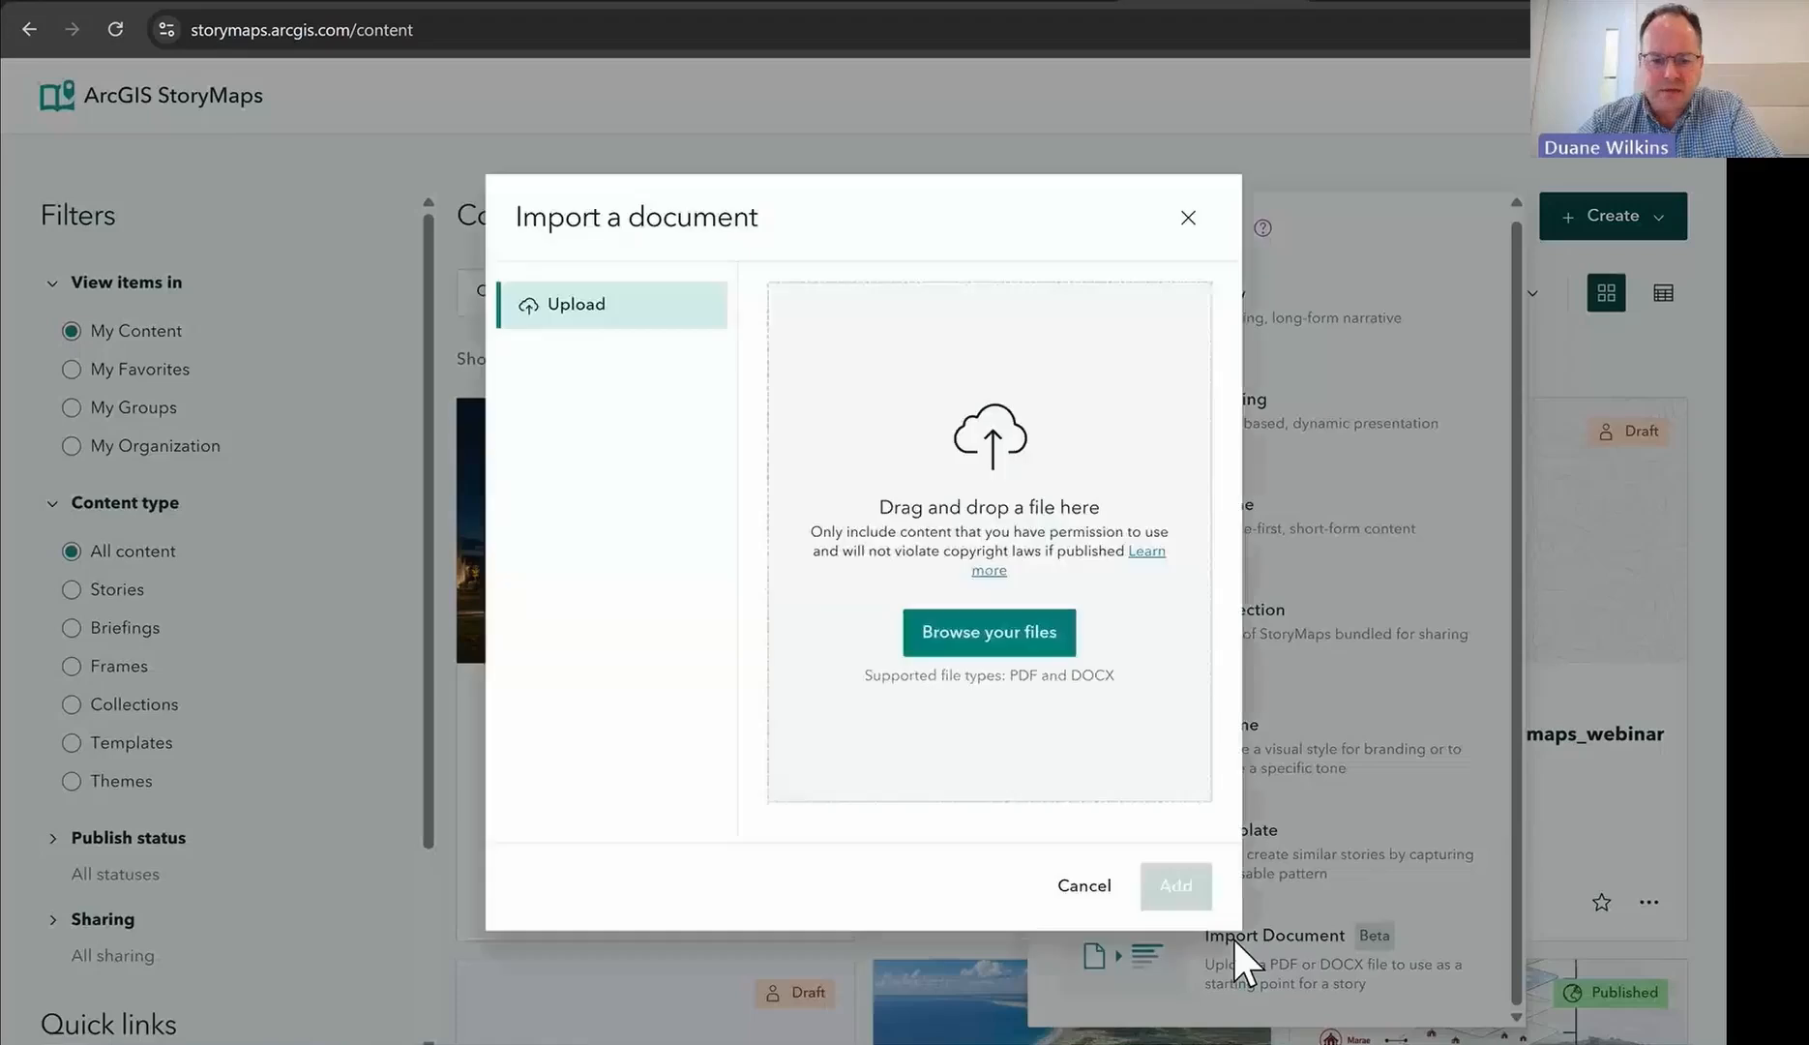
click(1013, 634)
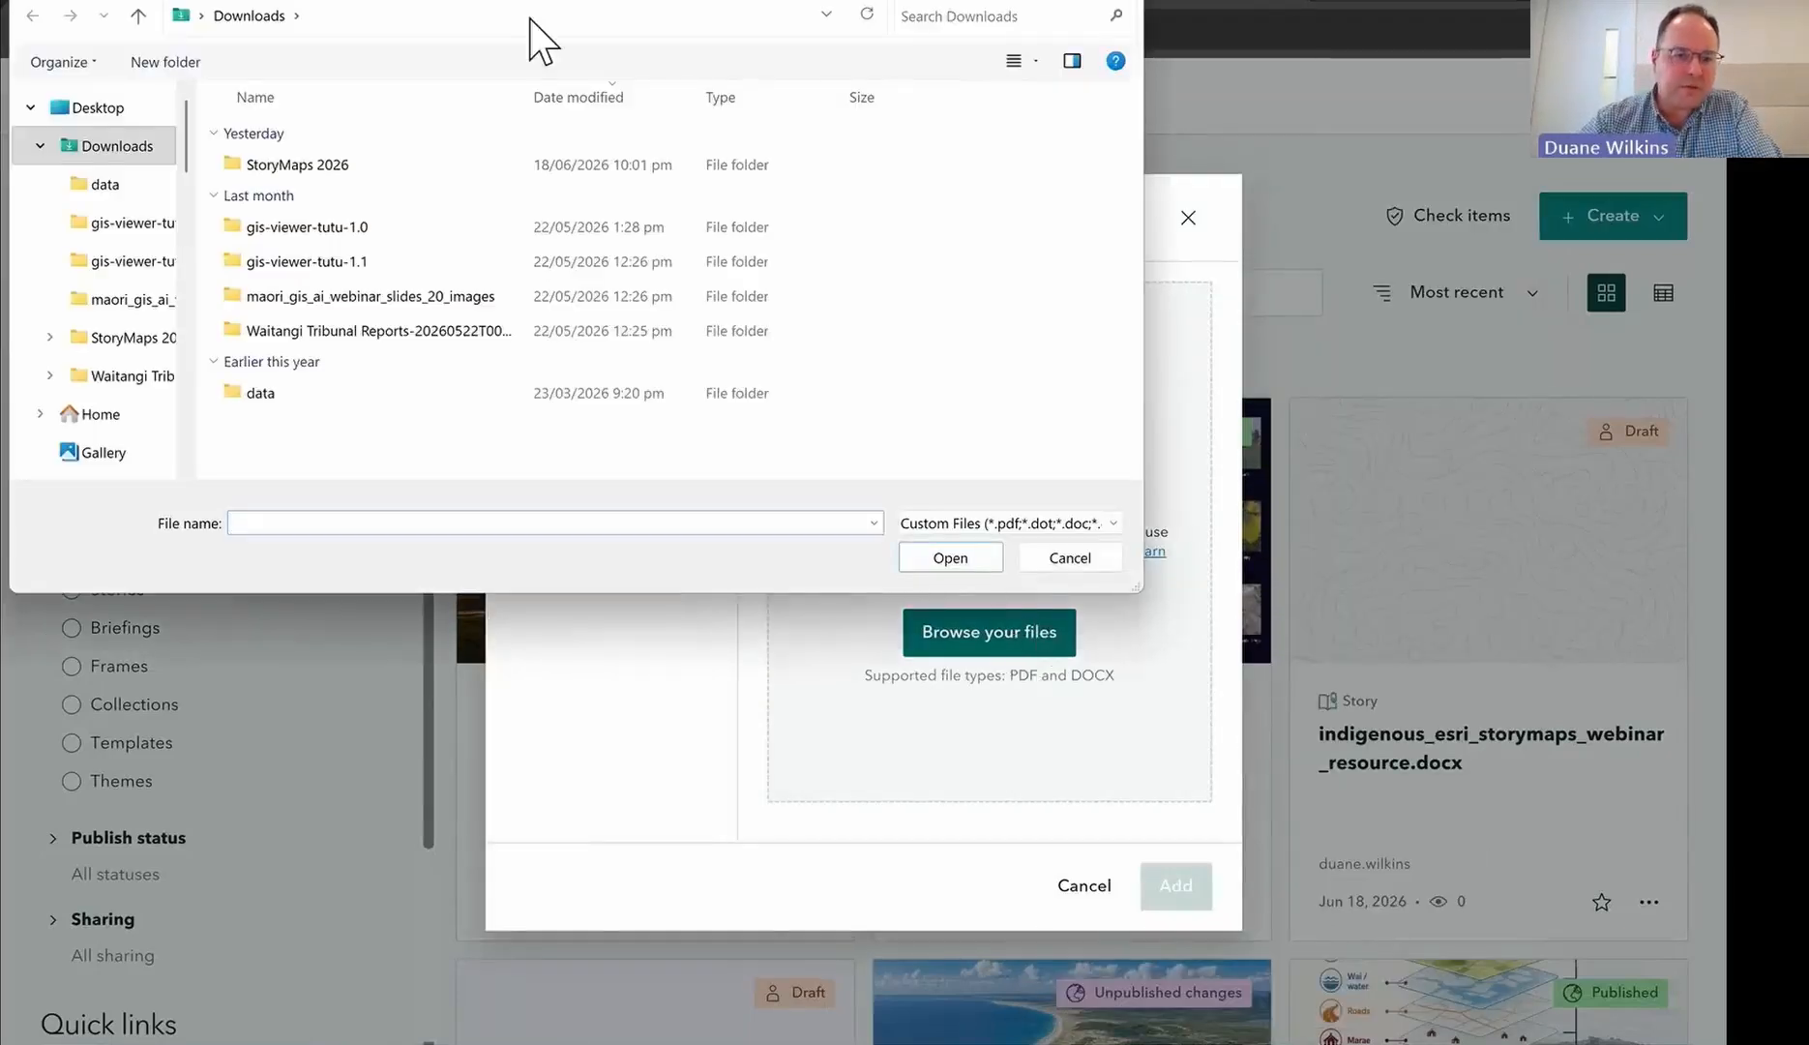
double_click(282, 172)
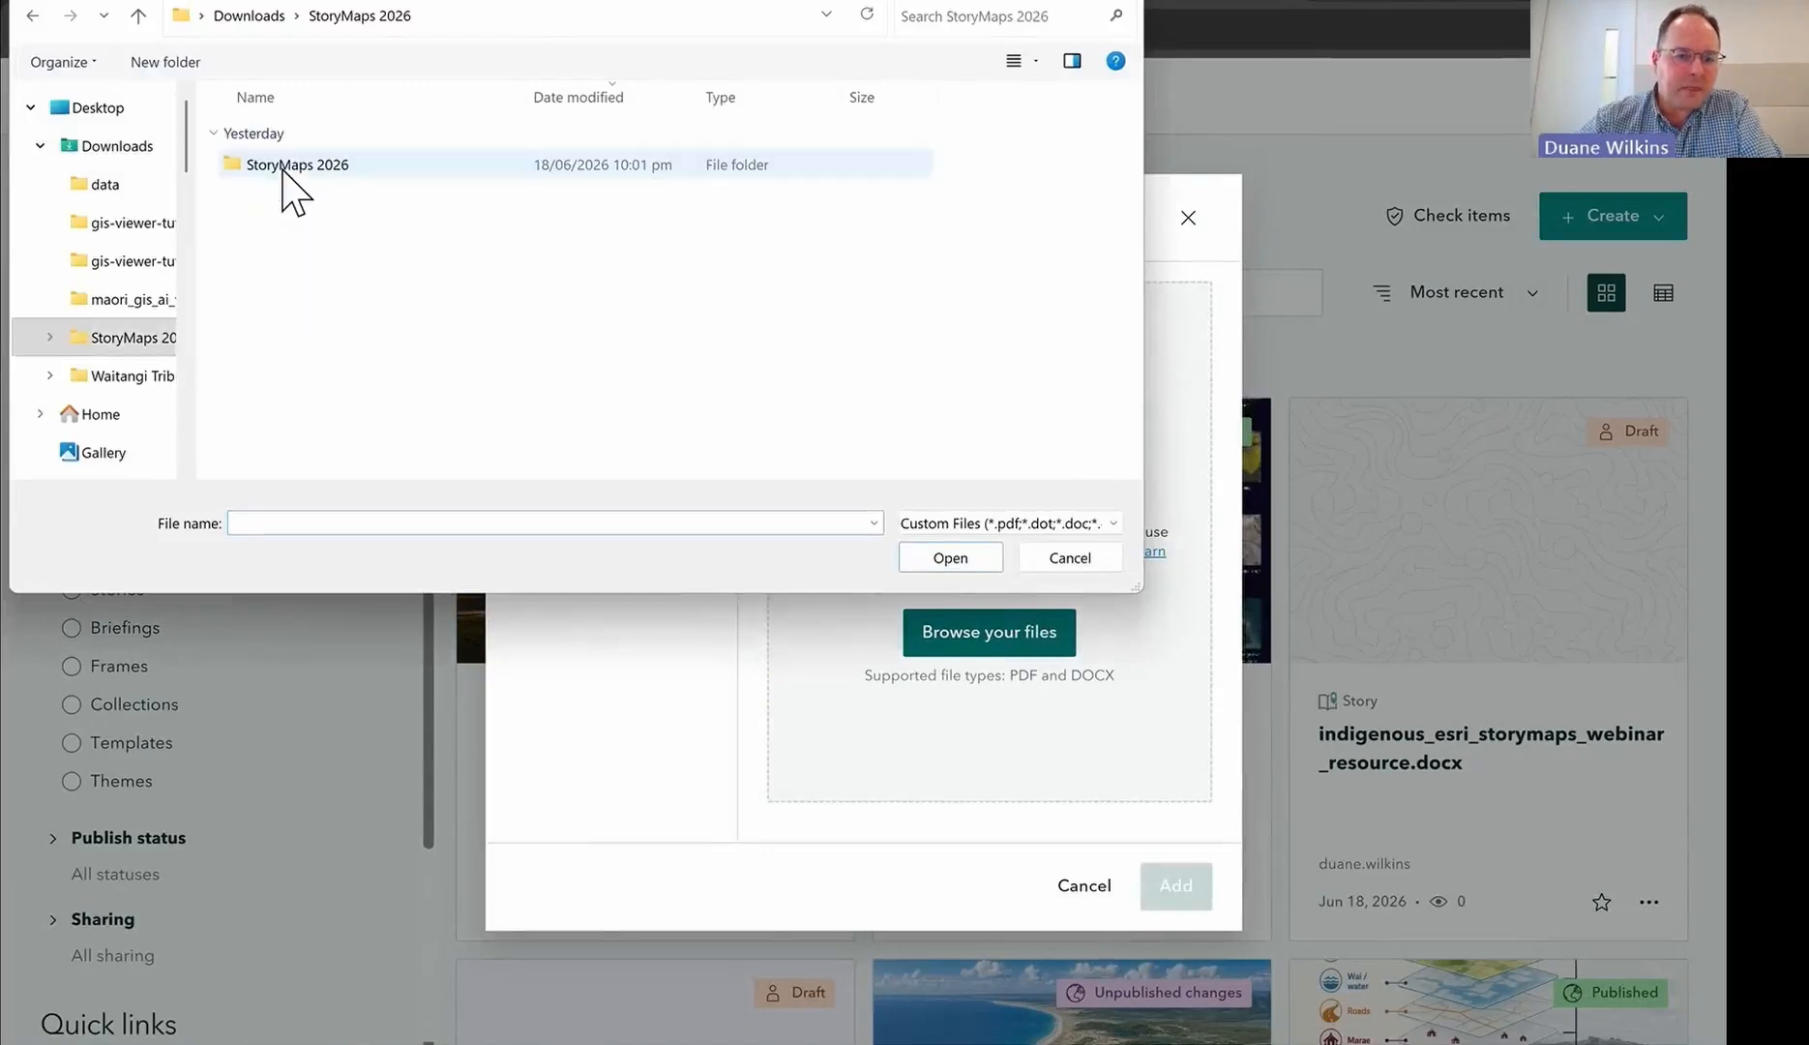
double_click(281, 170)
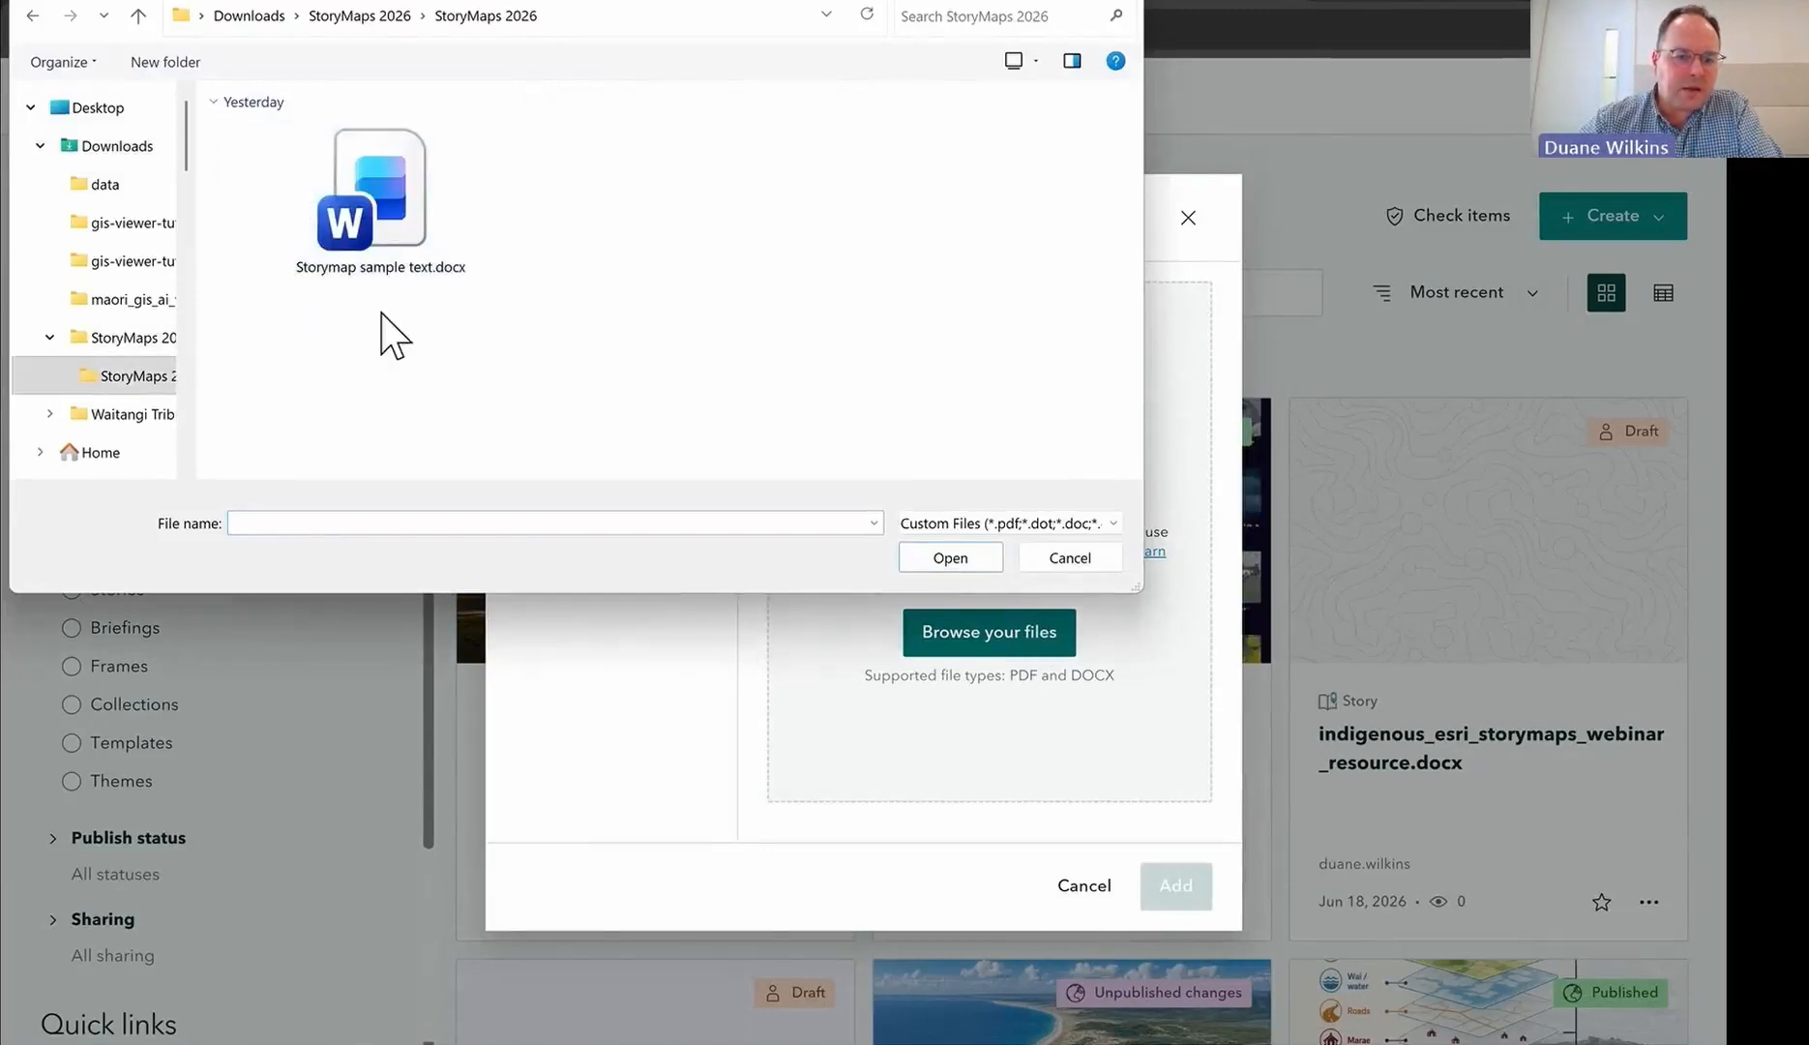
click(424, 266)
click(963, 561)
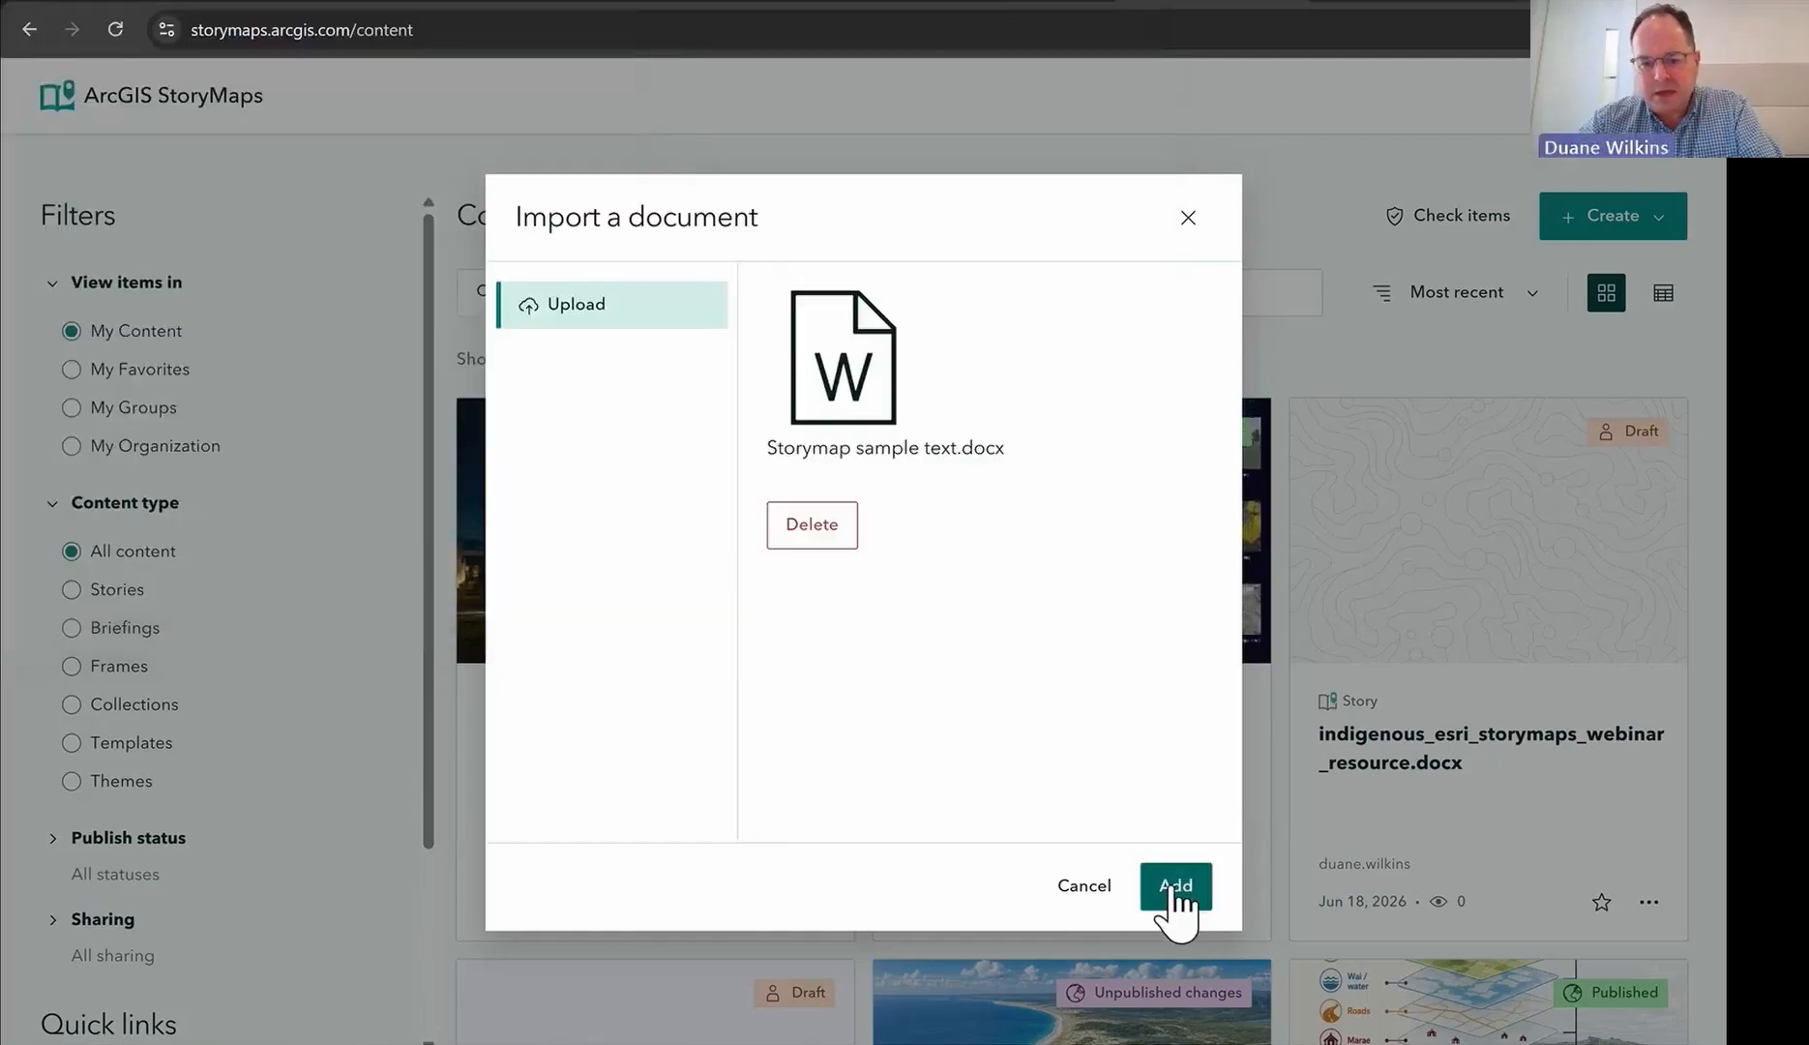
click(1175, 888)
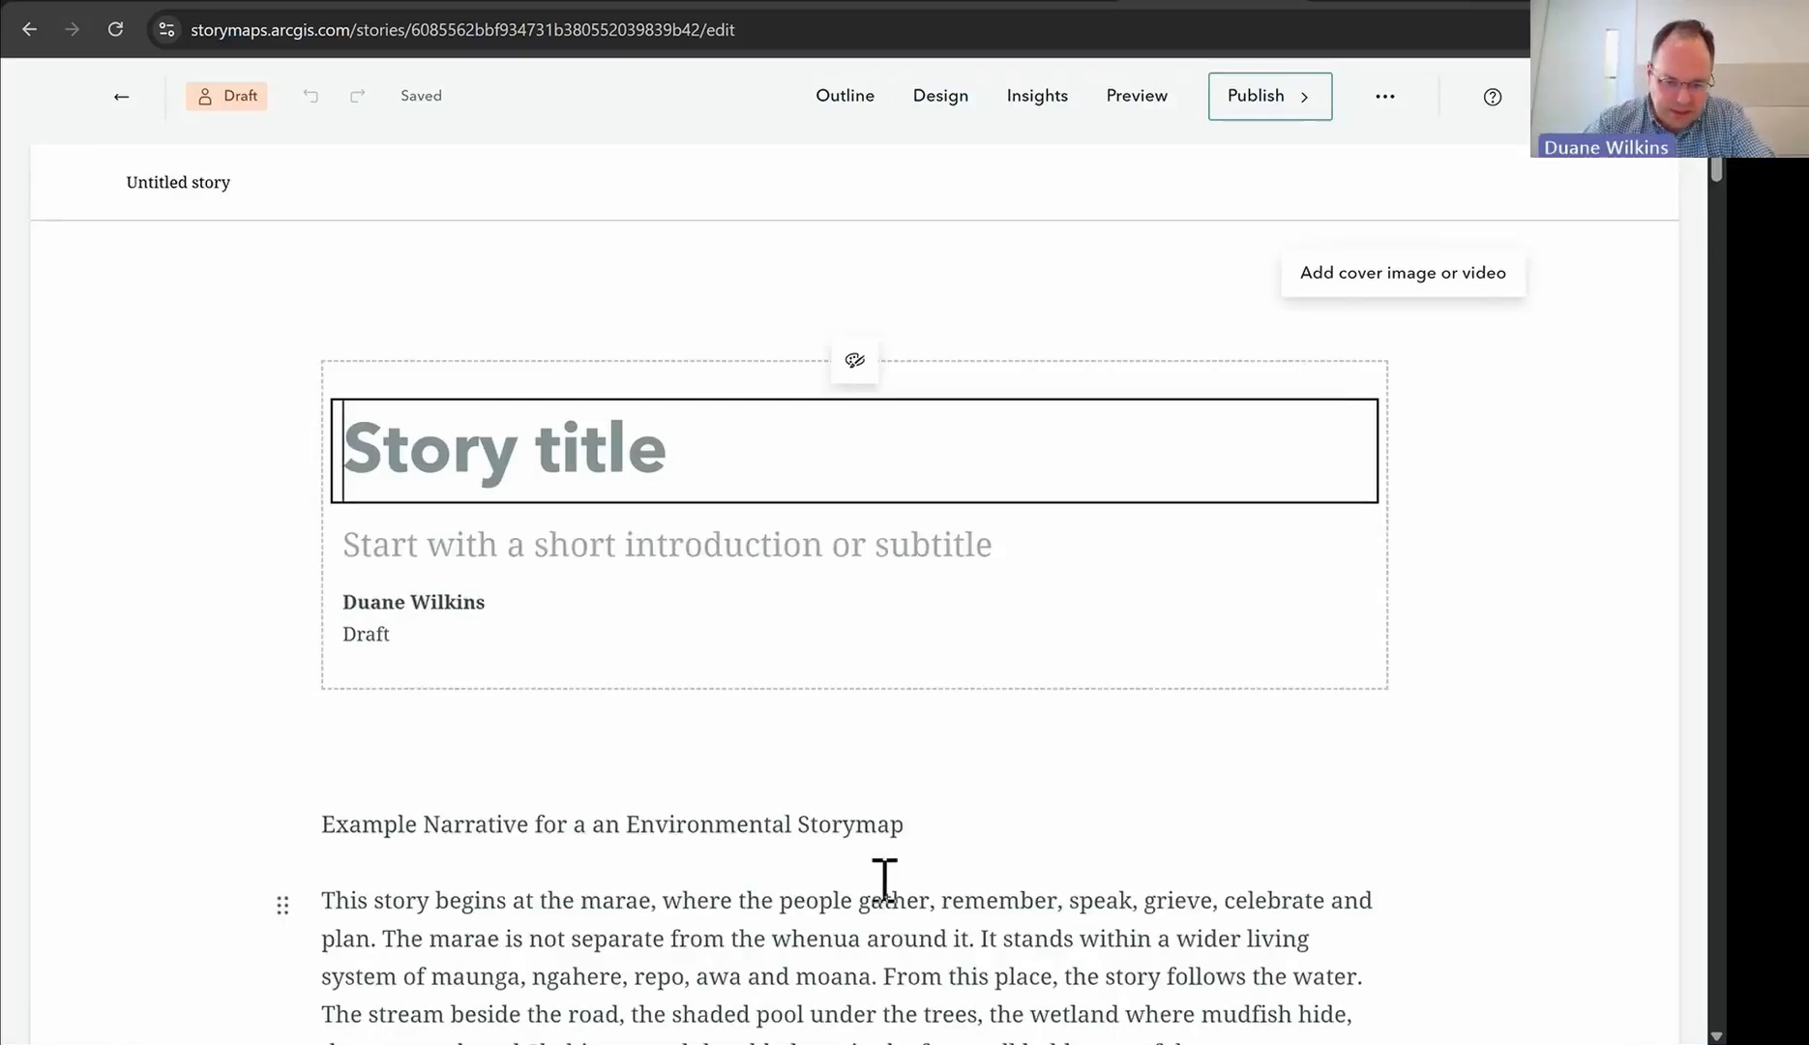
Step: Move the paragraph beginning "The waterway in this story has changed" below the one beginning "A degraded stream often begins"
scroll(884, 879, down, 5)
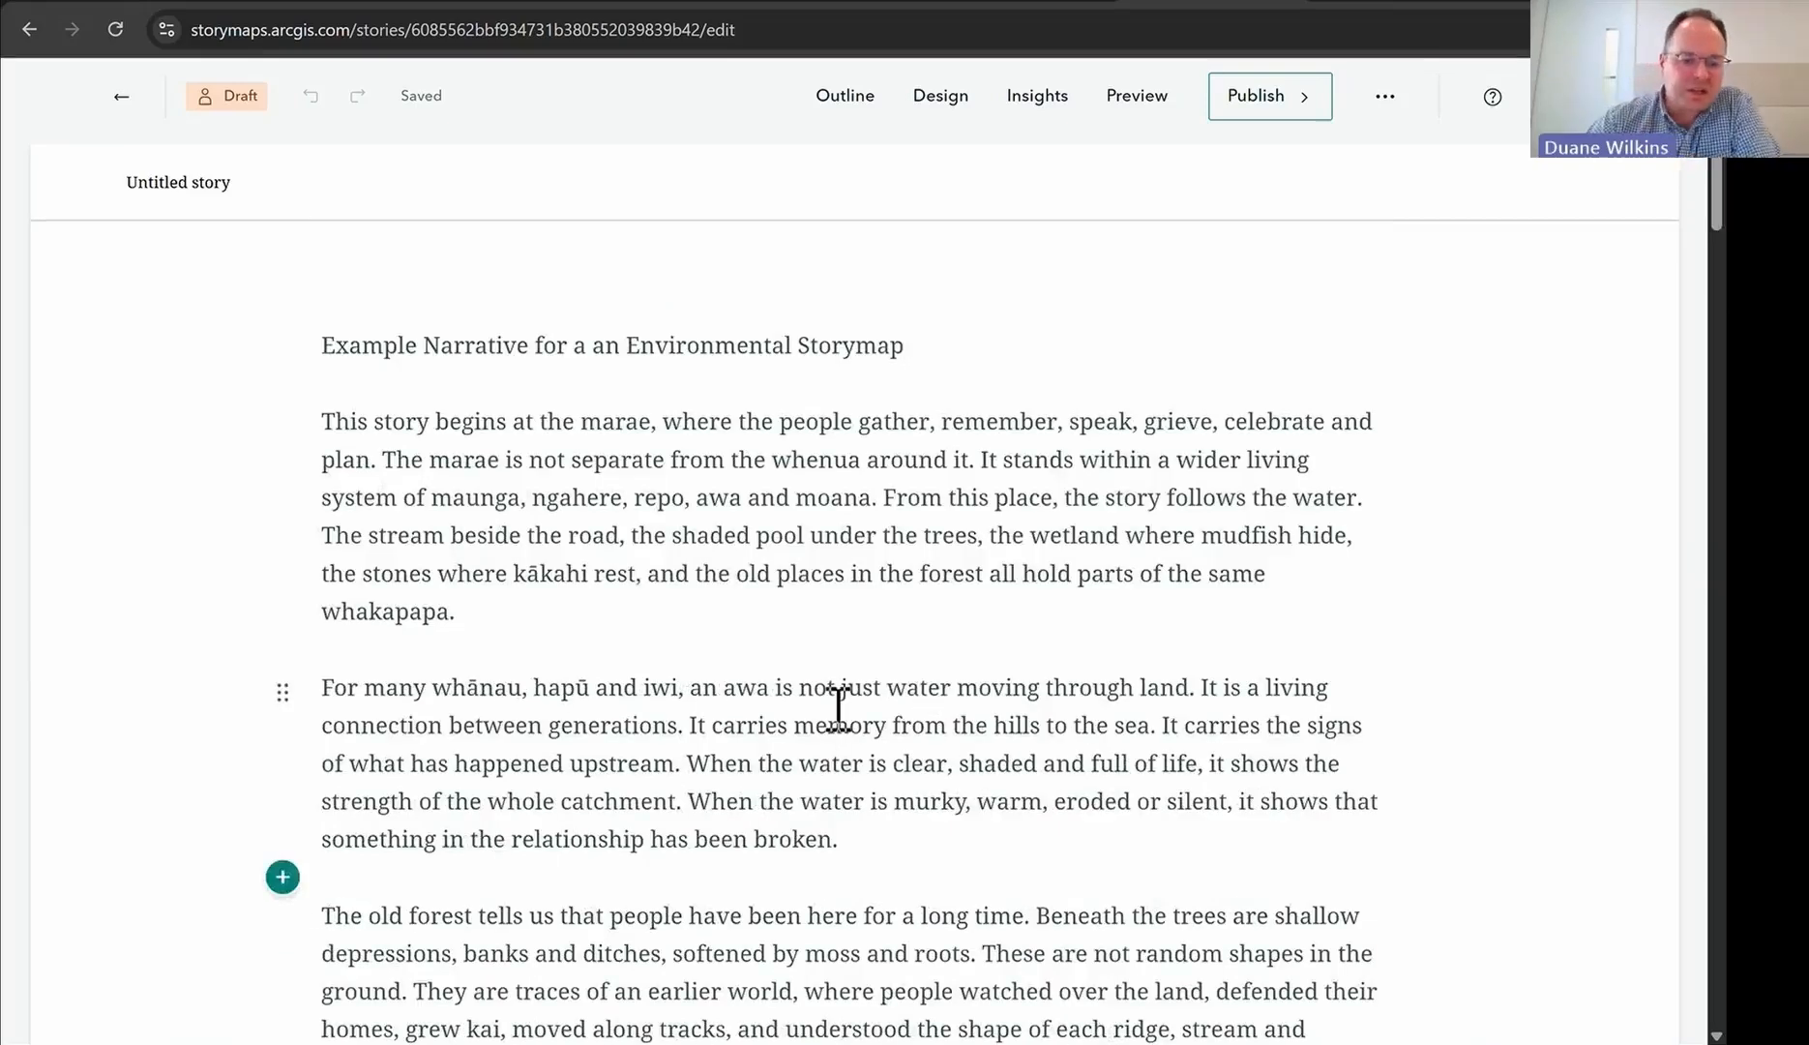
scroll(550, 694, down, 4)
scroll(604, 658, down, 4)
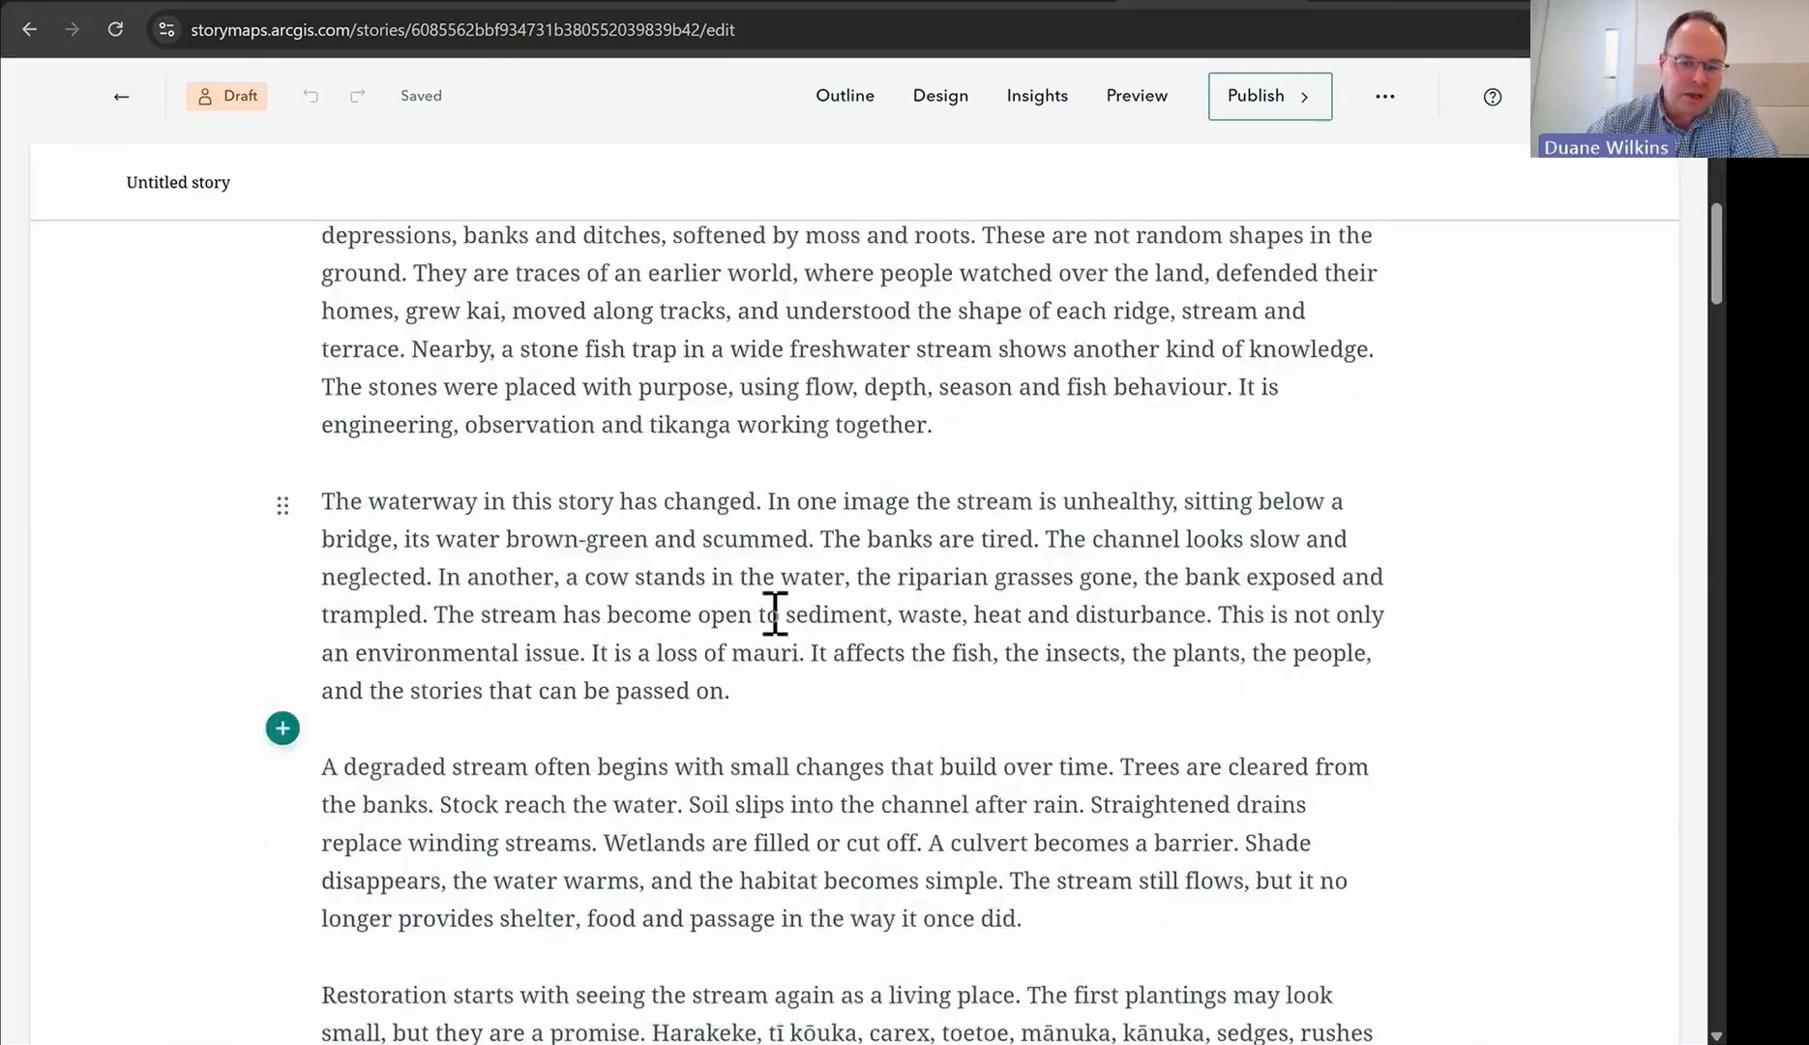
click(673, 523)
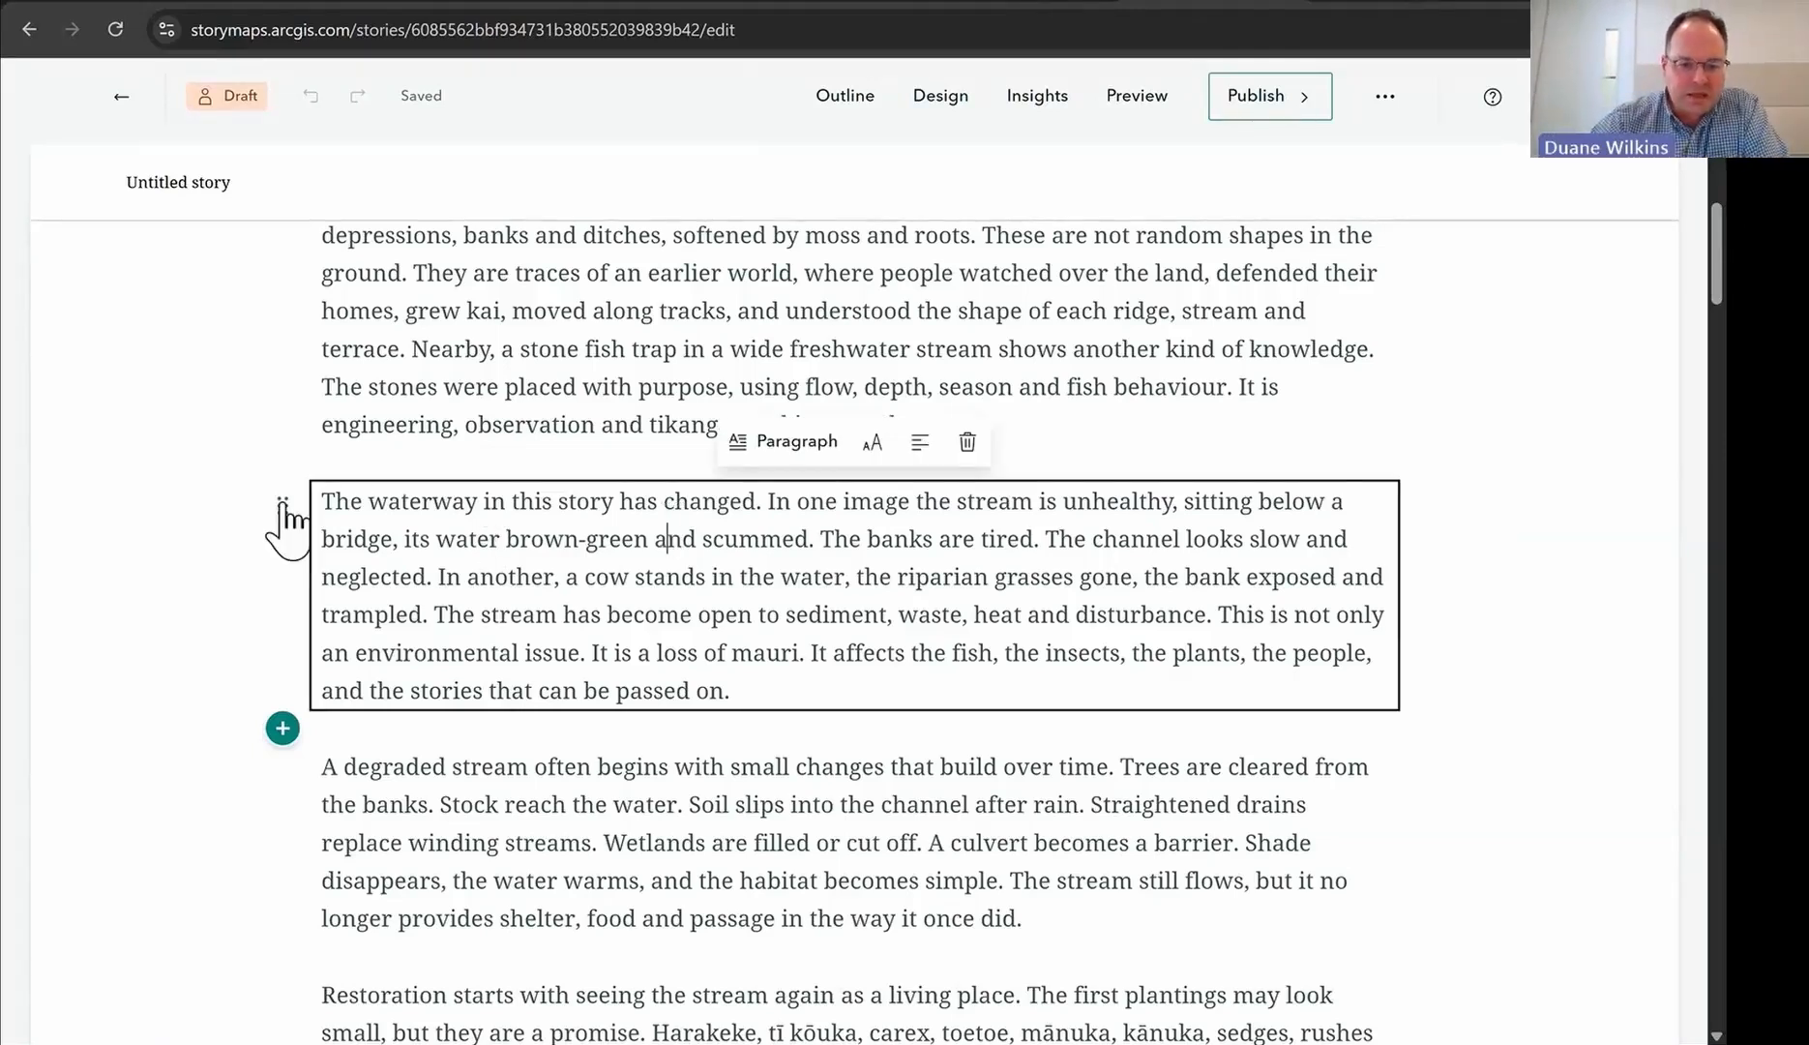
drag(283, 504, 292, 767)
double_click(385, 735)
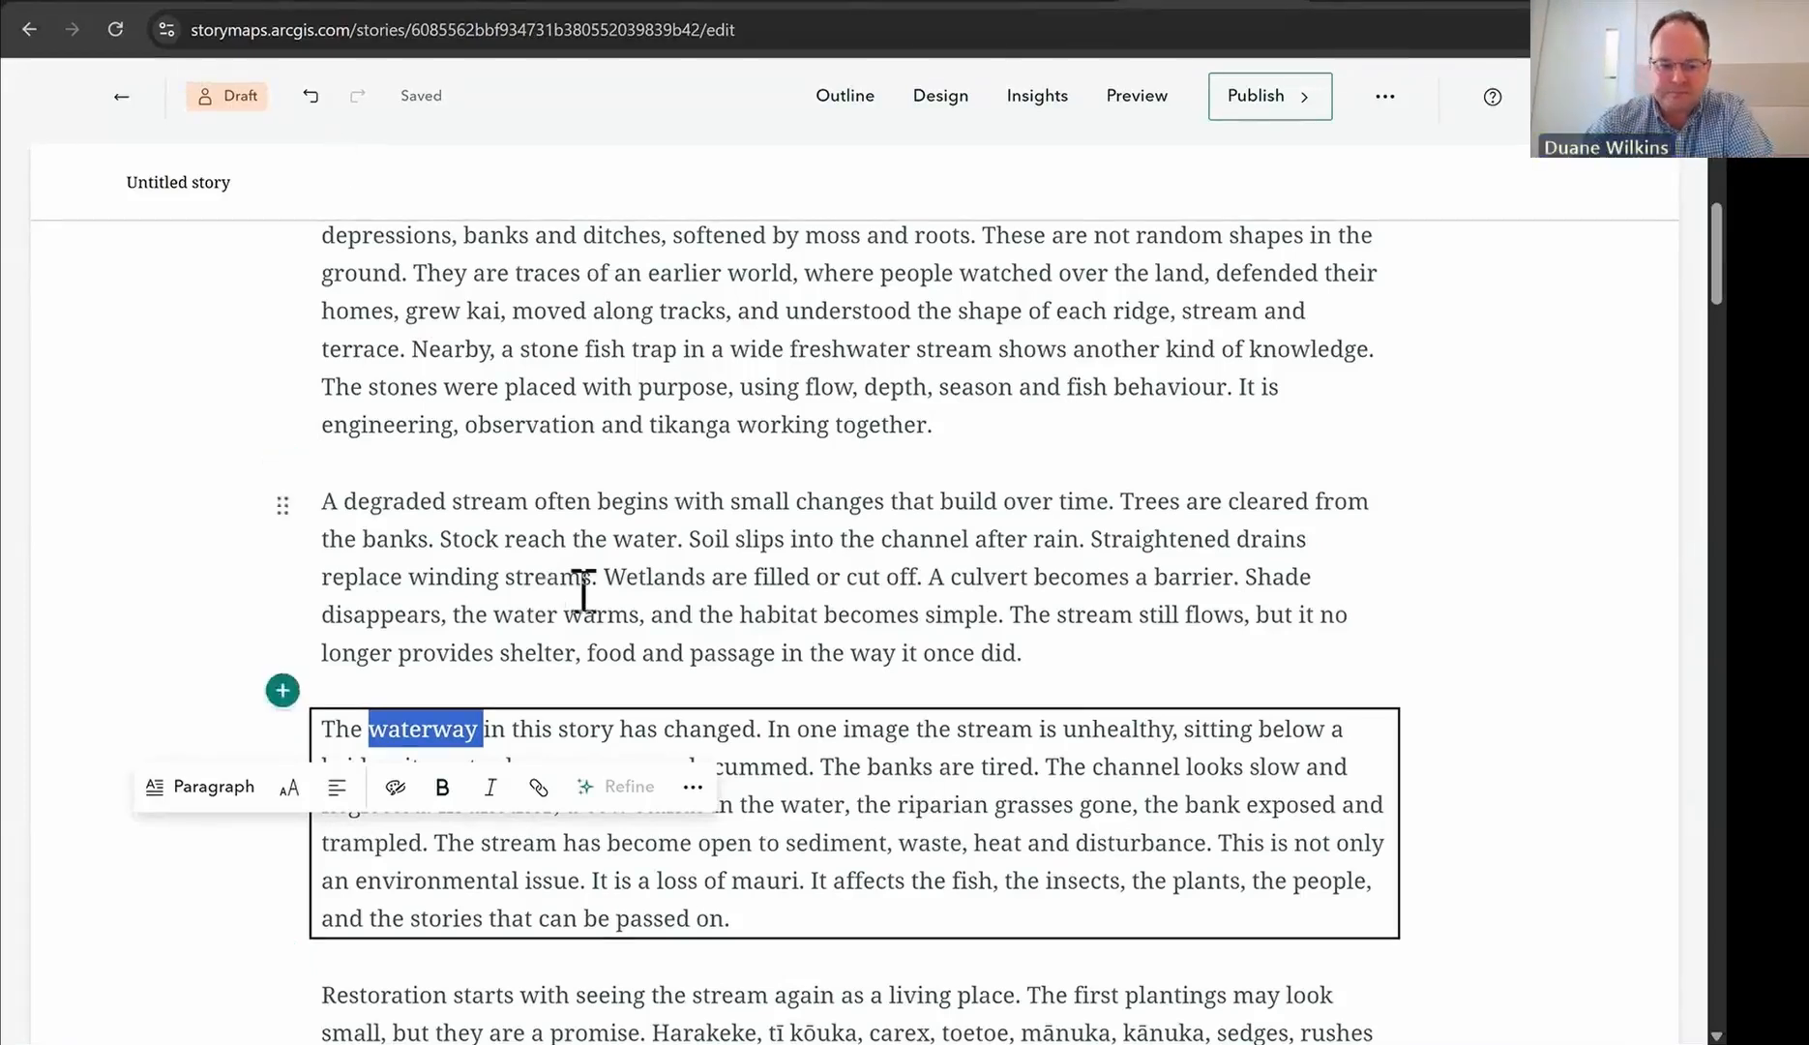
Step: Look through the rest of the imported narrative text, return to the story's title and leave the story editor
scroll(583, 590, down, 5)
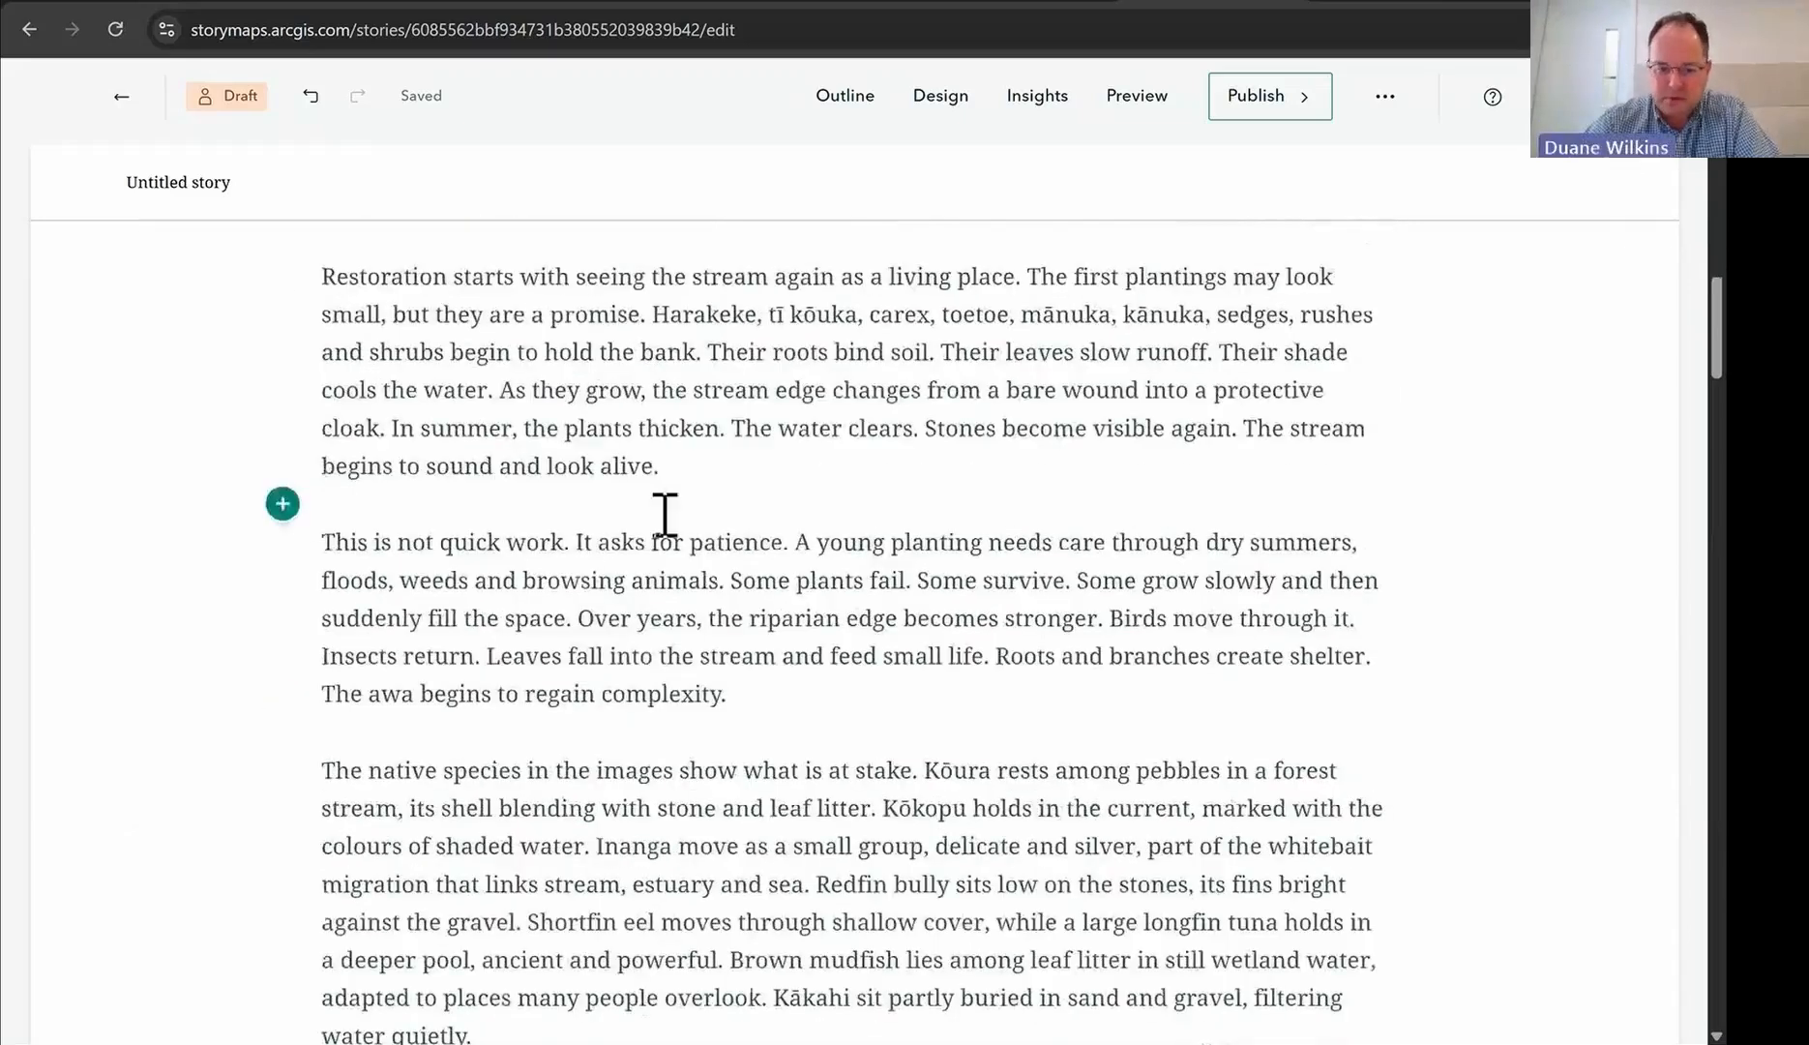
scroll(819, 585, down, 5)
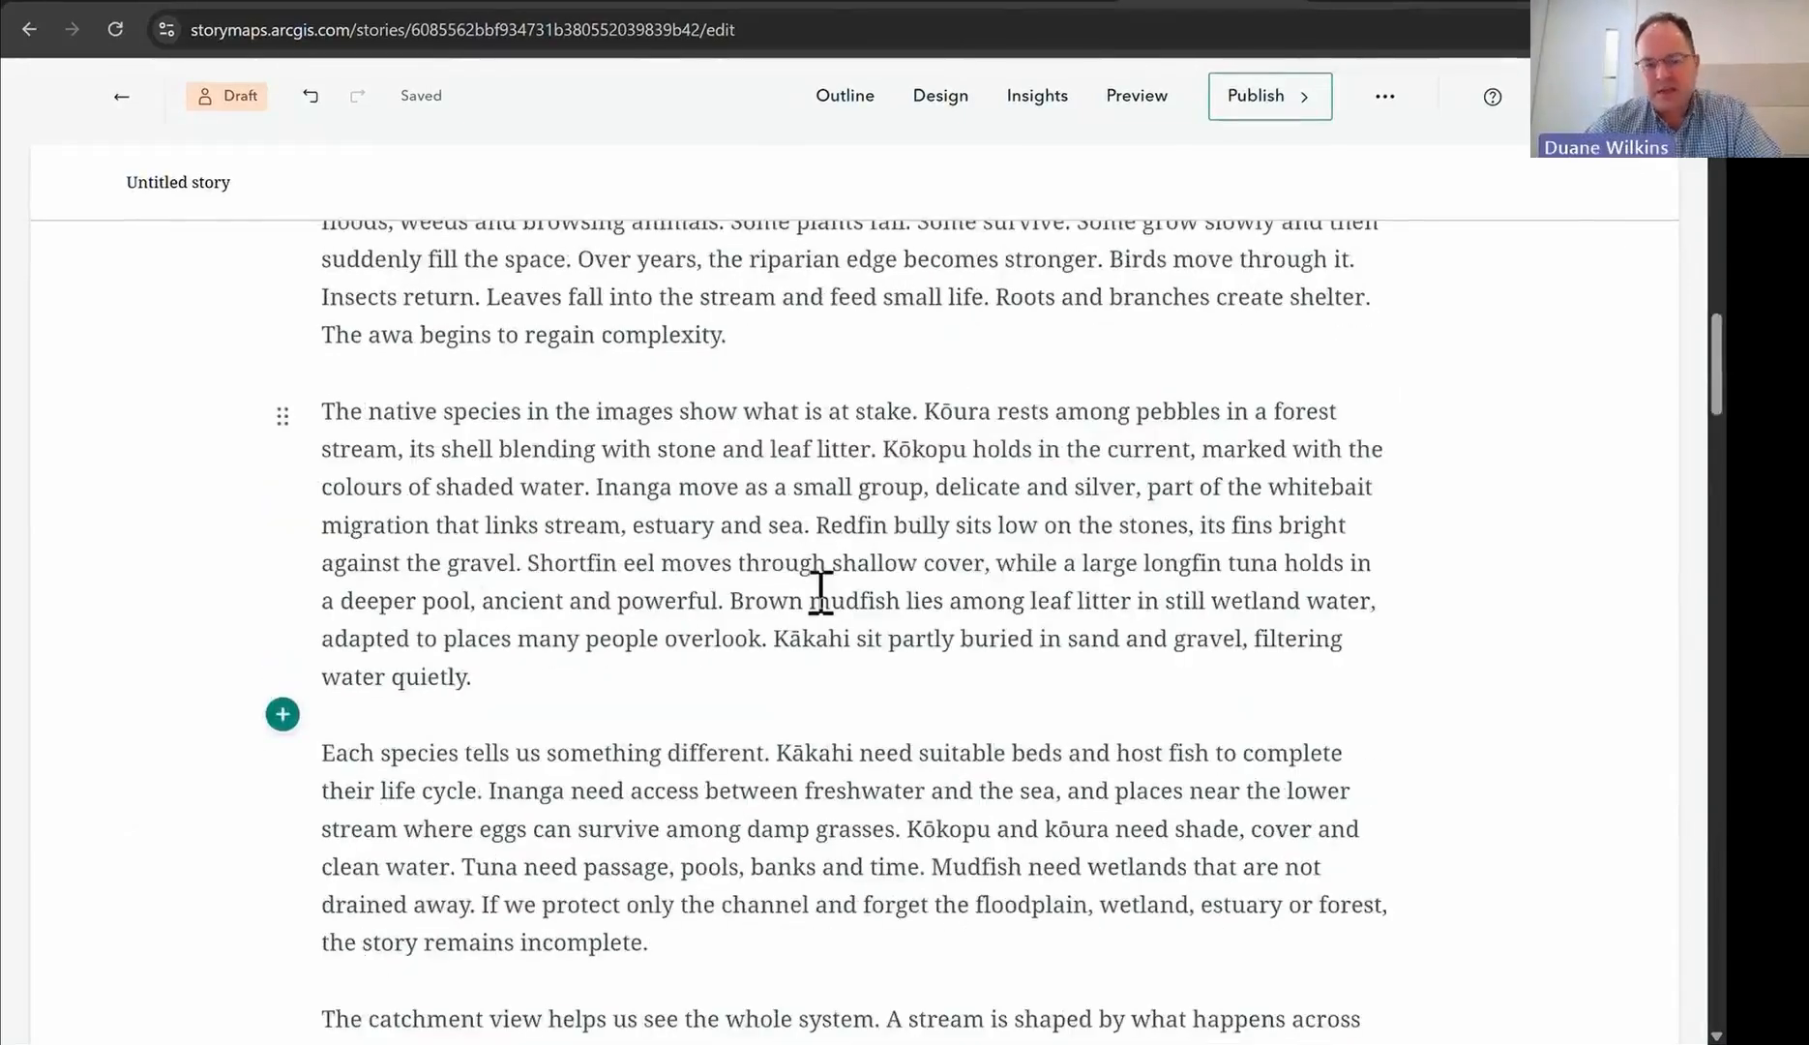
scroll(820, 592, down, 5)
scroll(820, 592, down, 9)
scroll(820, 593, up, 6)
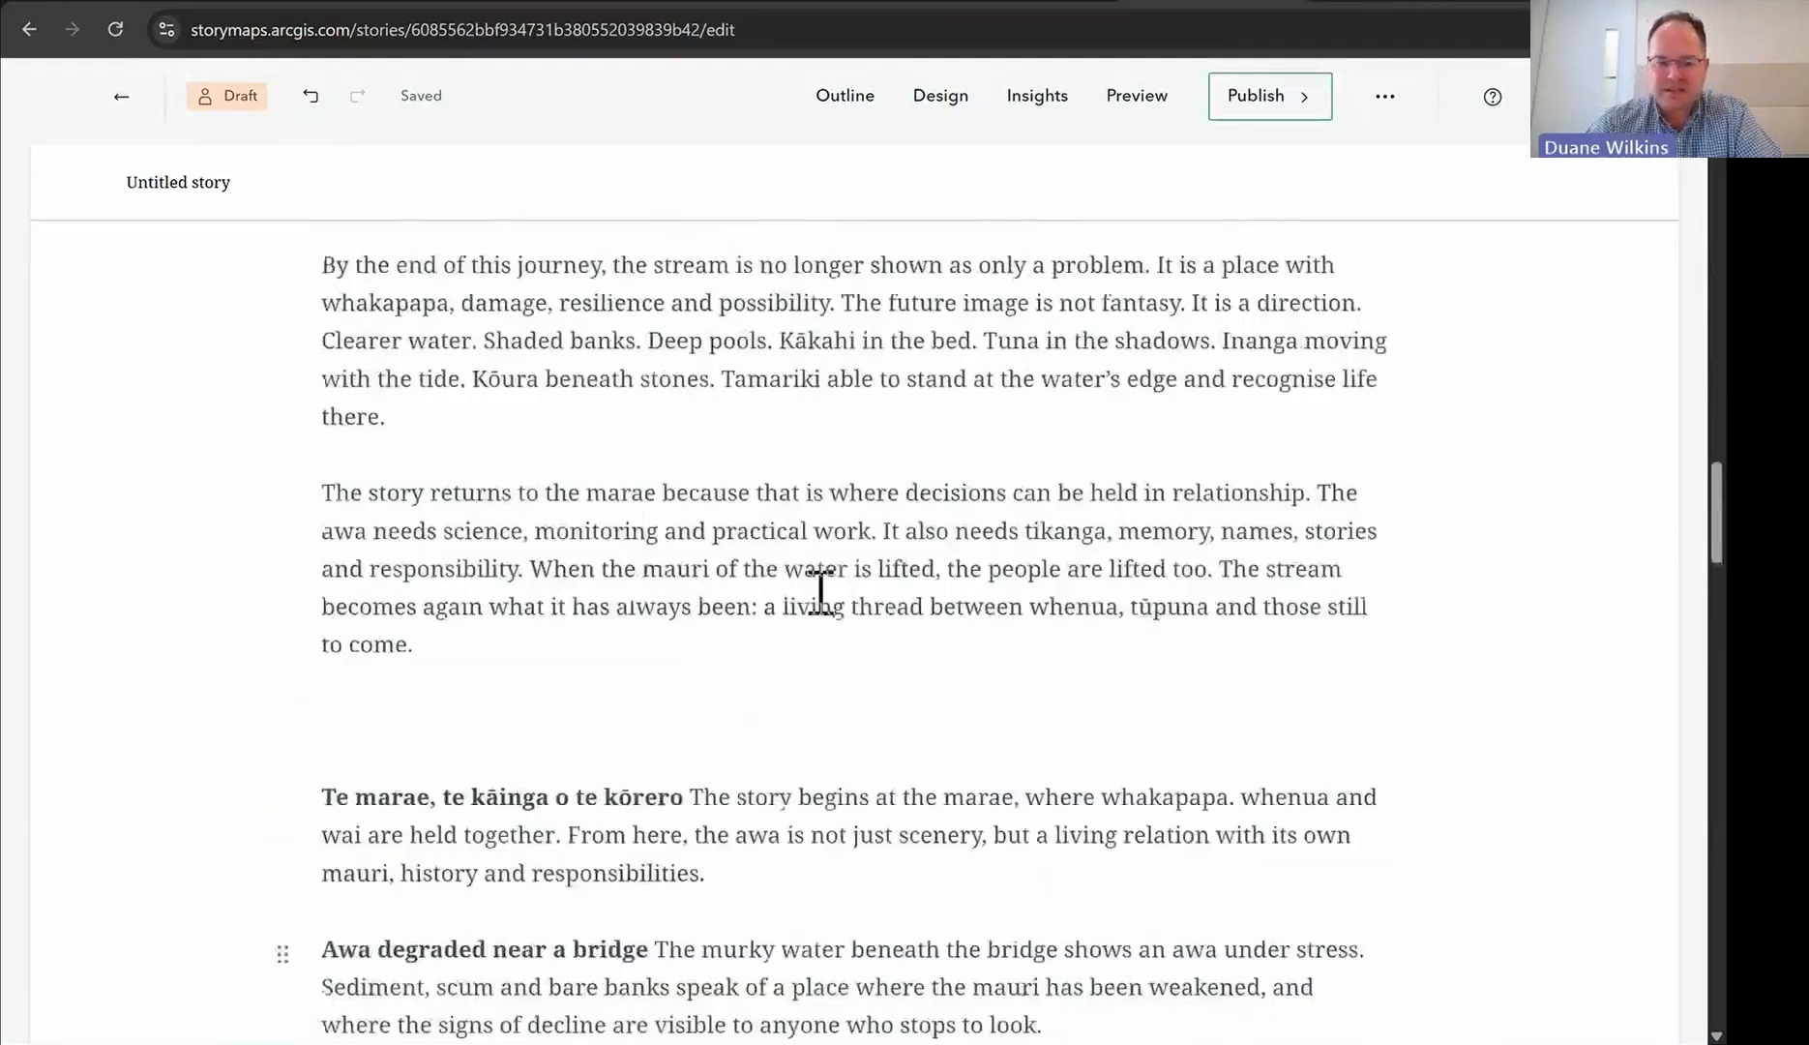
scroll(827, 594, up, 10)
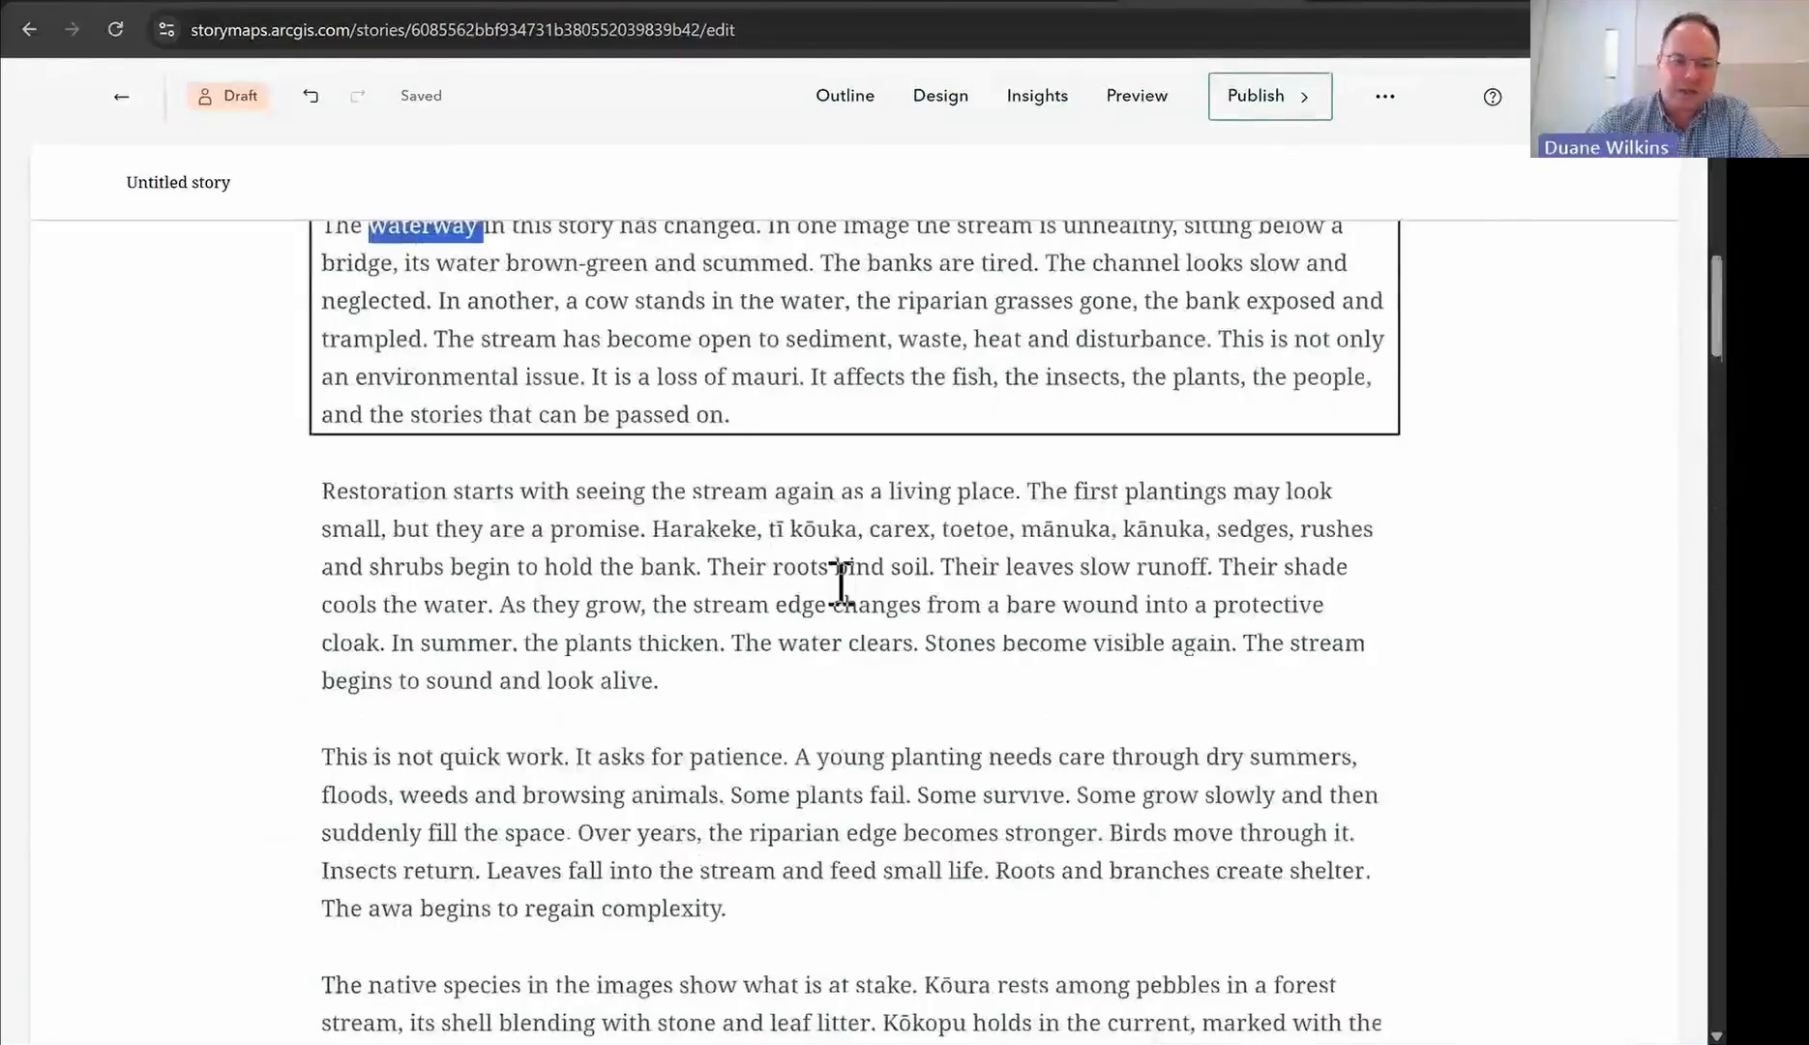
scroll(840, 580, up, 10)
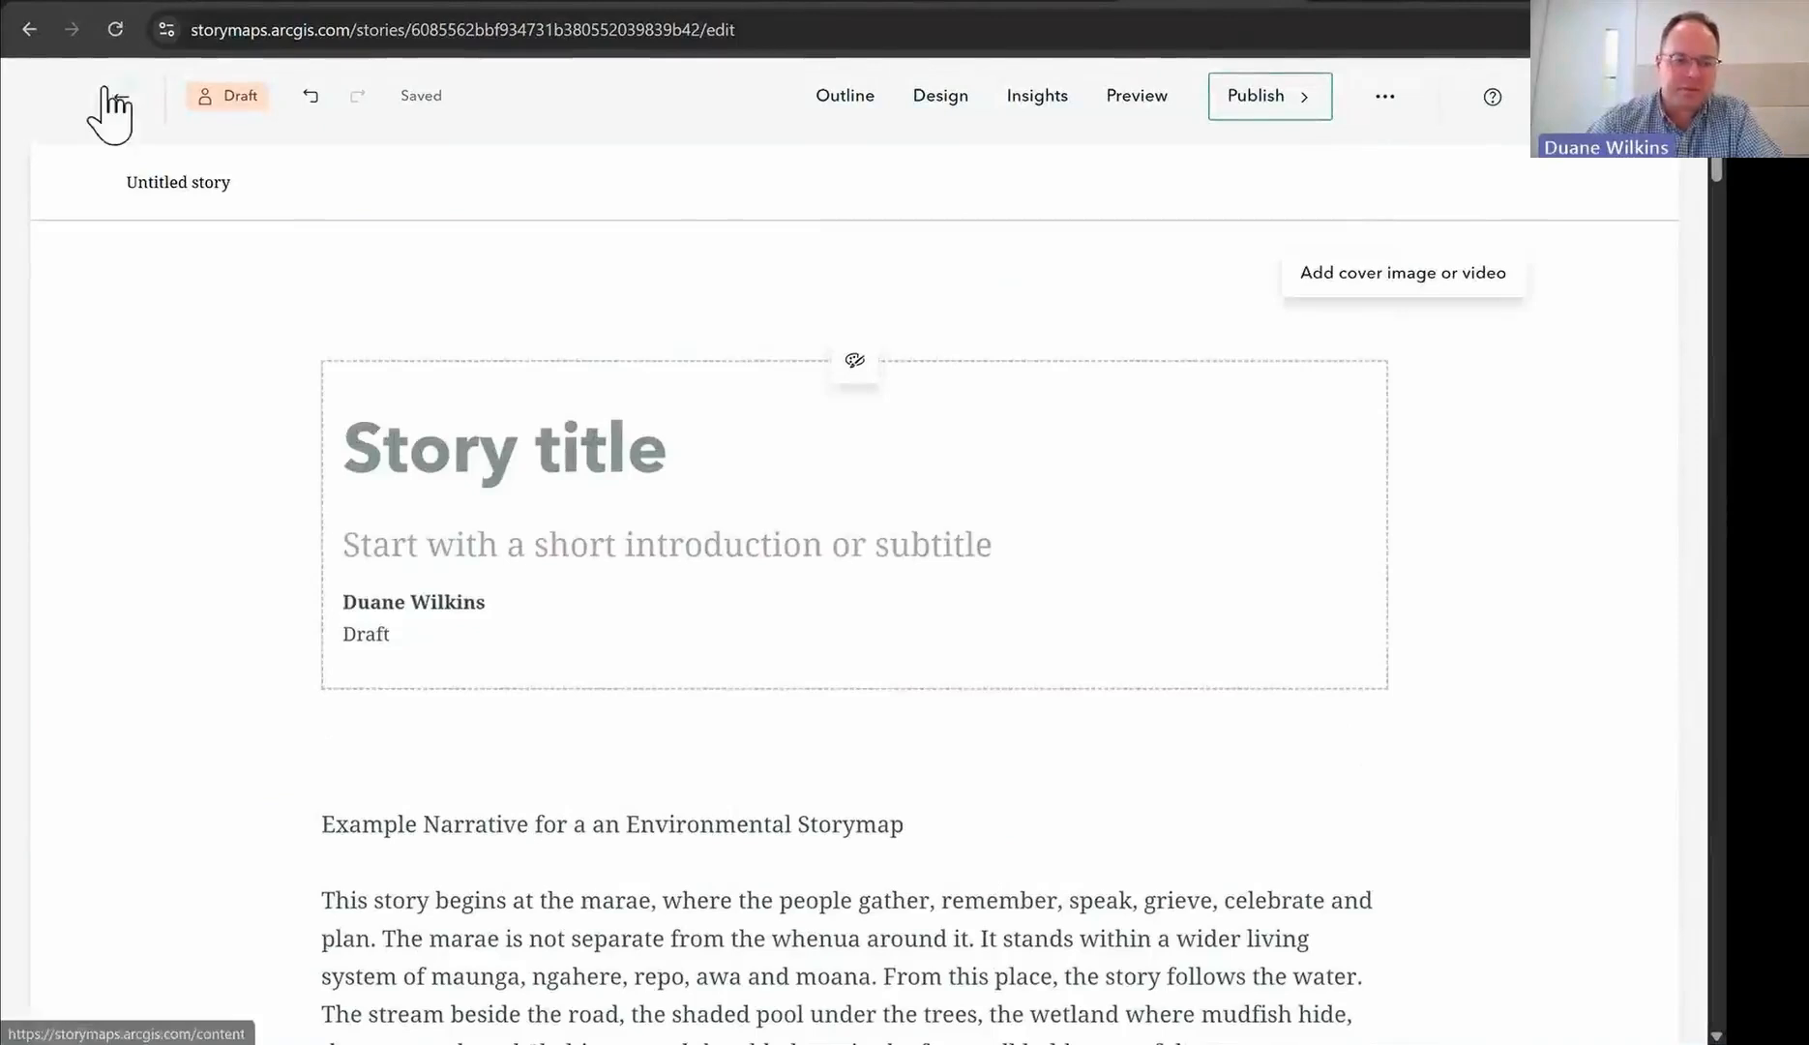
click(115, 97)
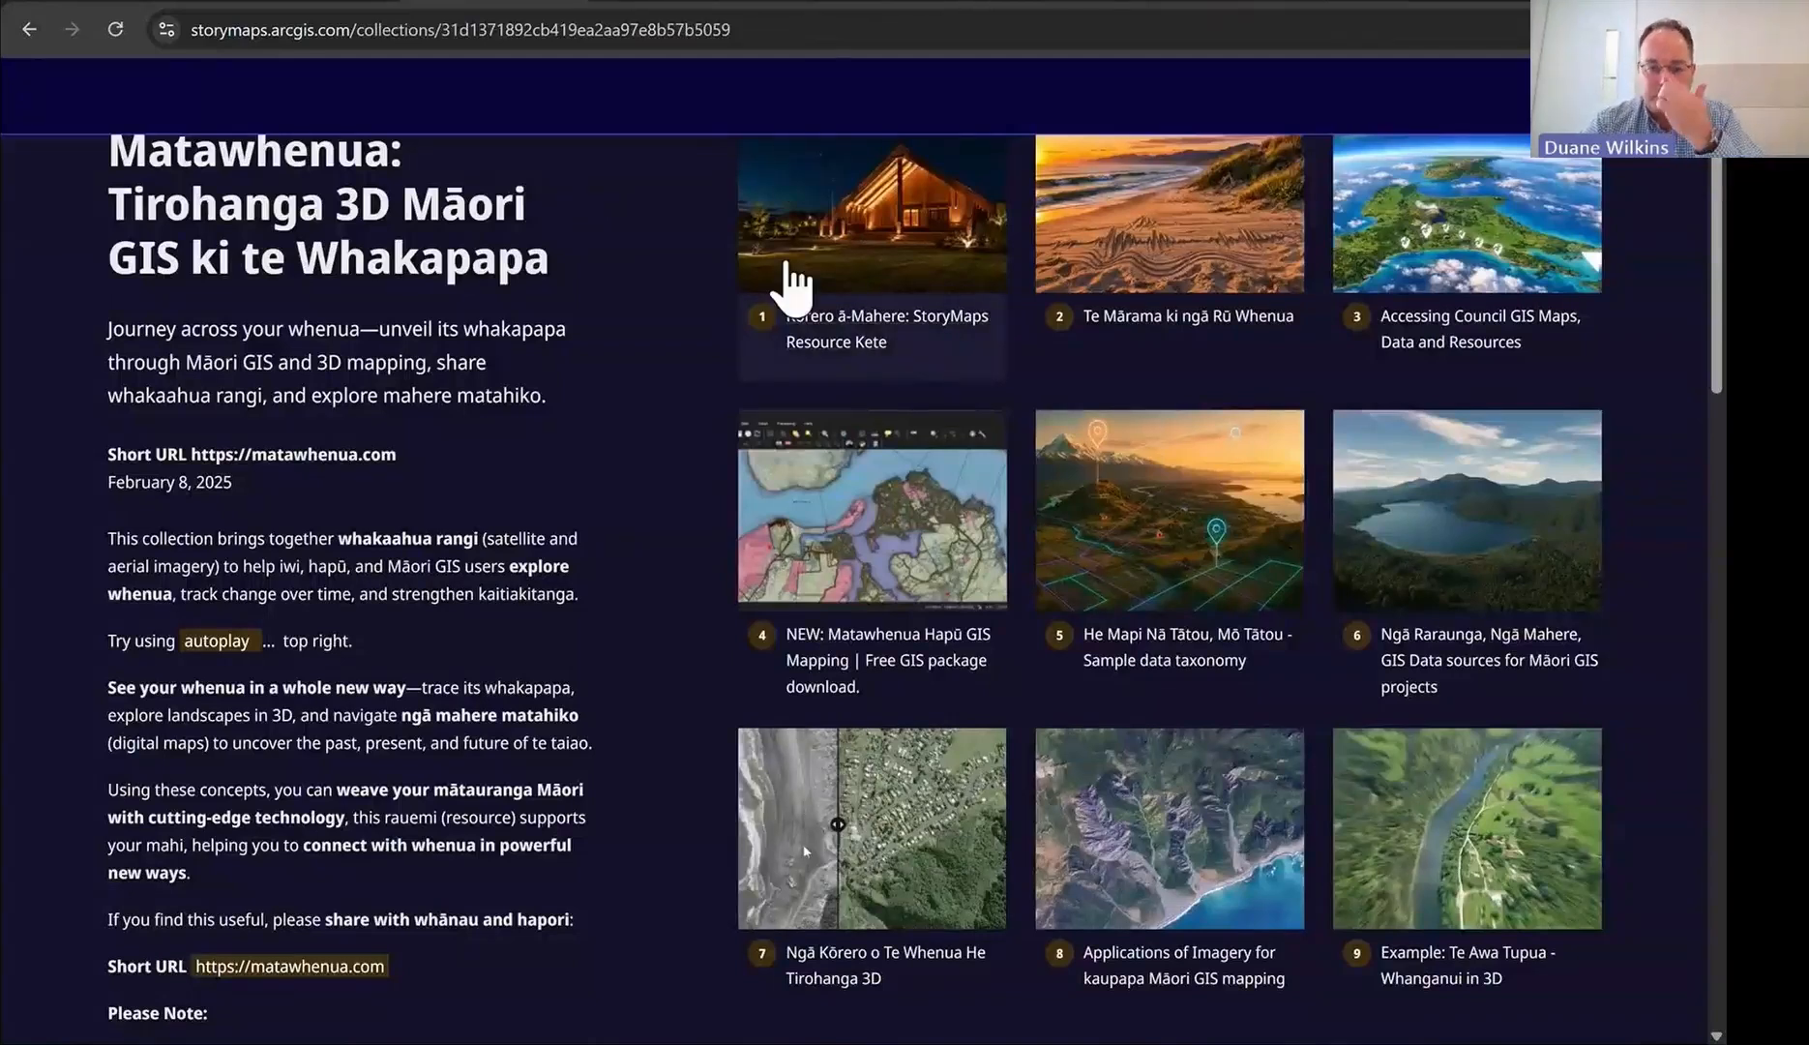
Step: Open the Kōrero ā-Mahere: StoryMaps Resource Kete story and view the Google Drive folder linked for its tutorial sample image data
click(786, 268)
scroll(809, 384, up, 10)
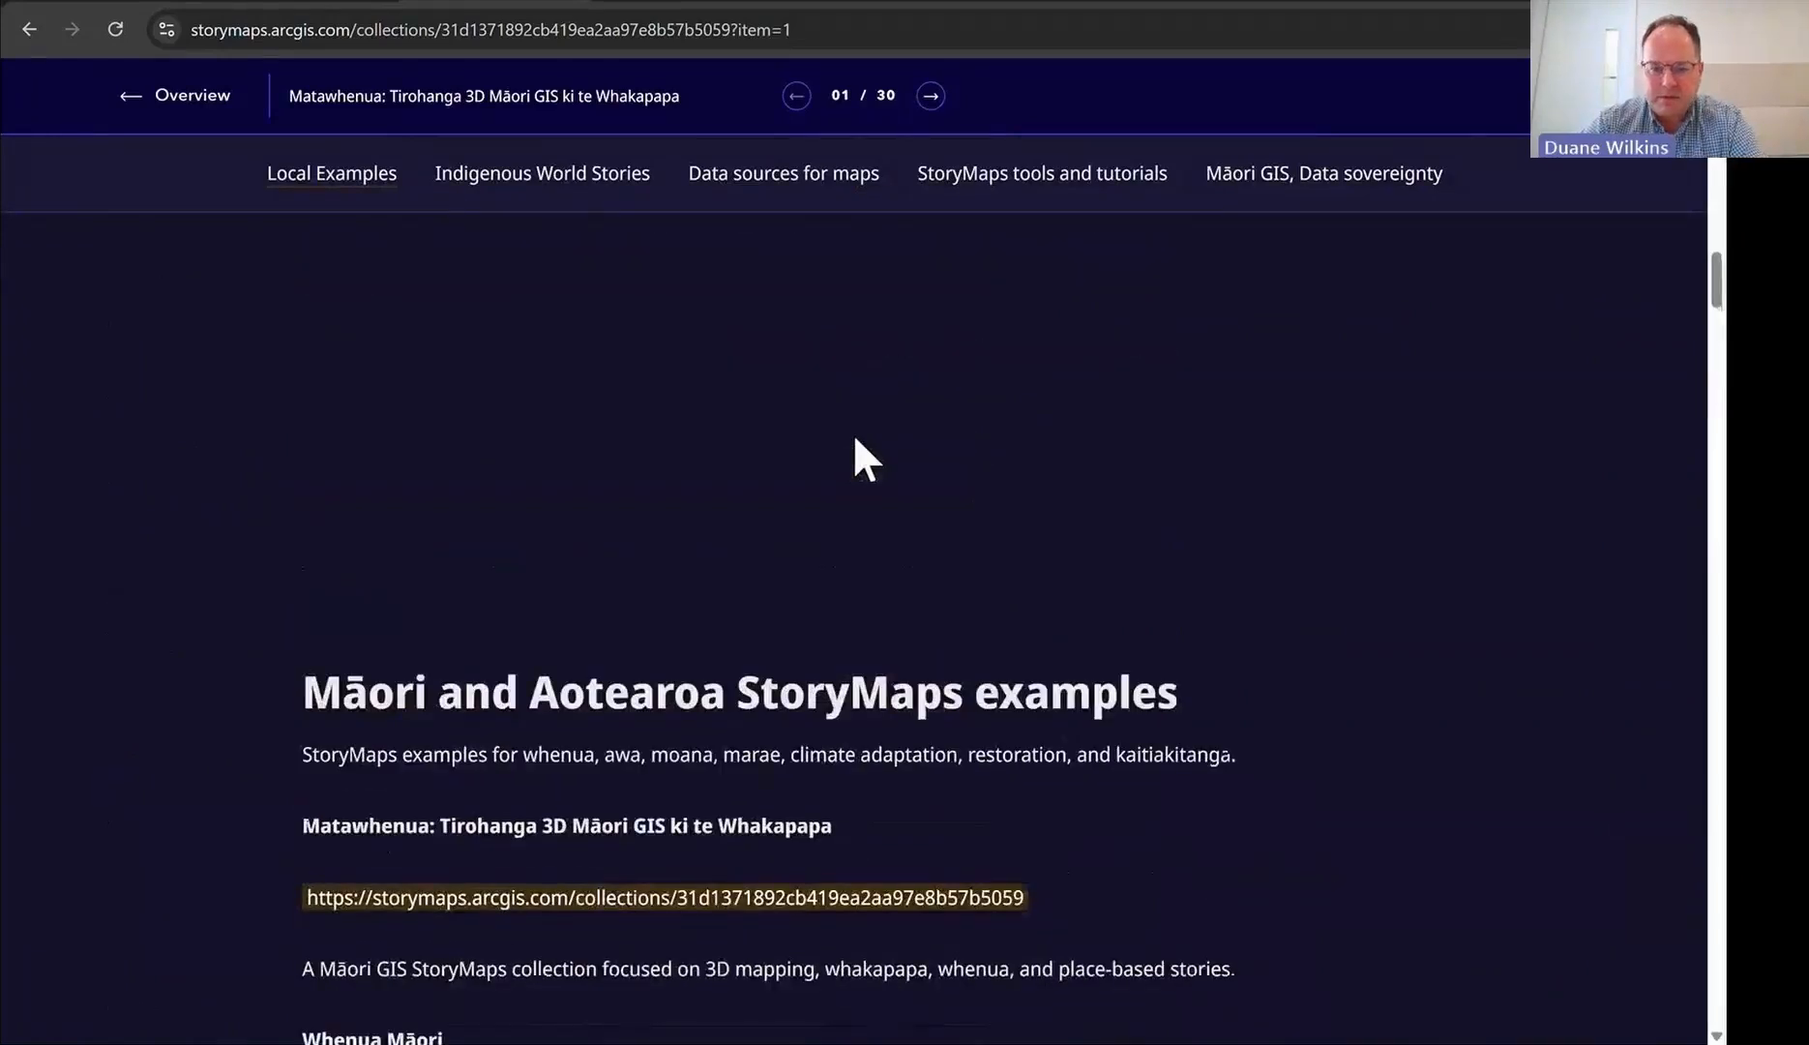
scroll(887, 399, up, 3)
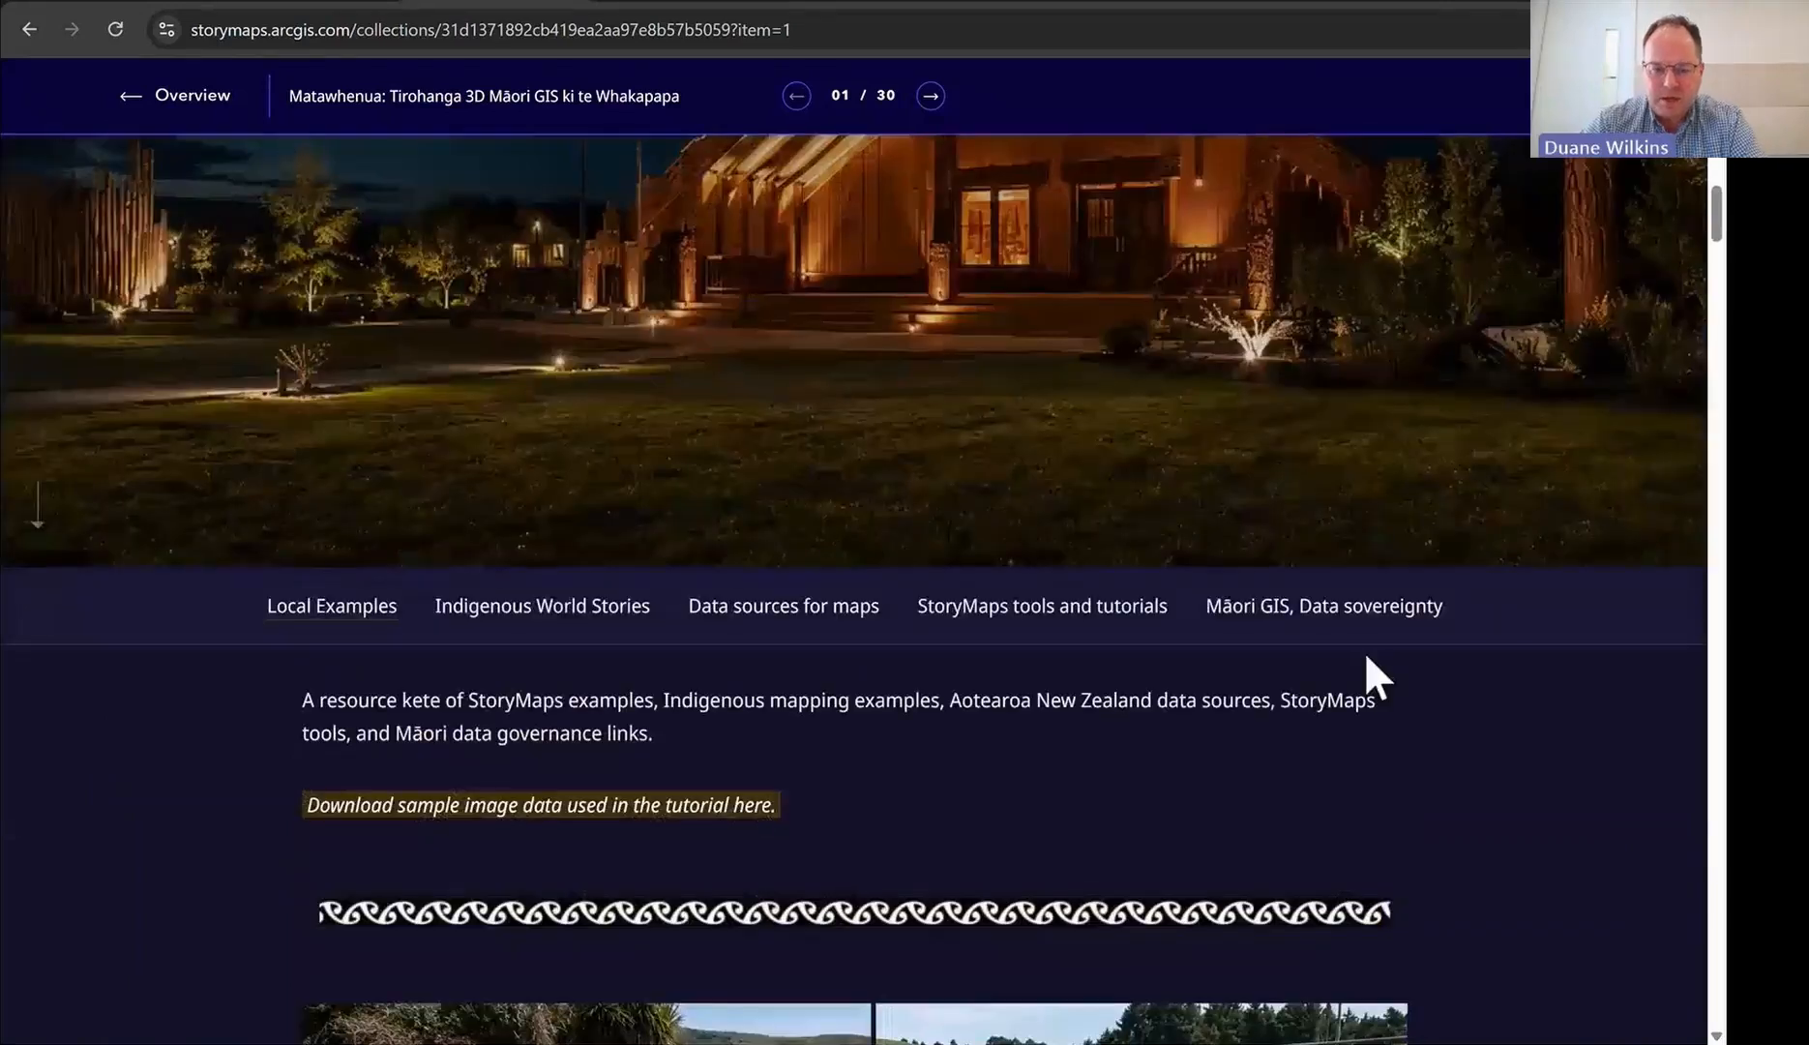
scroll(1366, 655, down, 4)
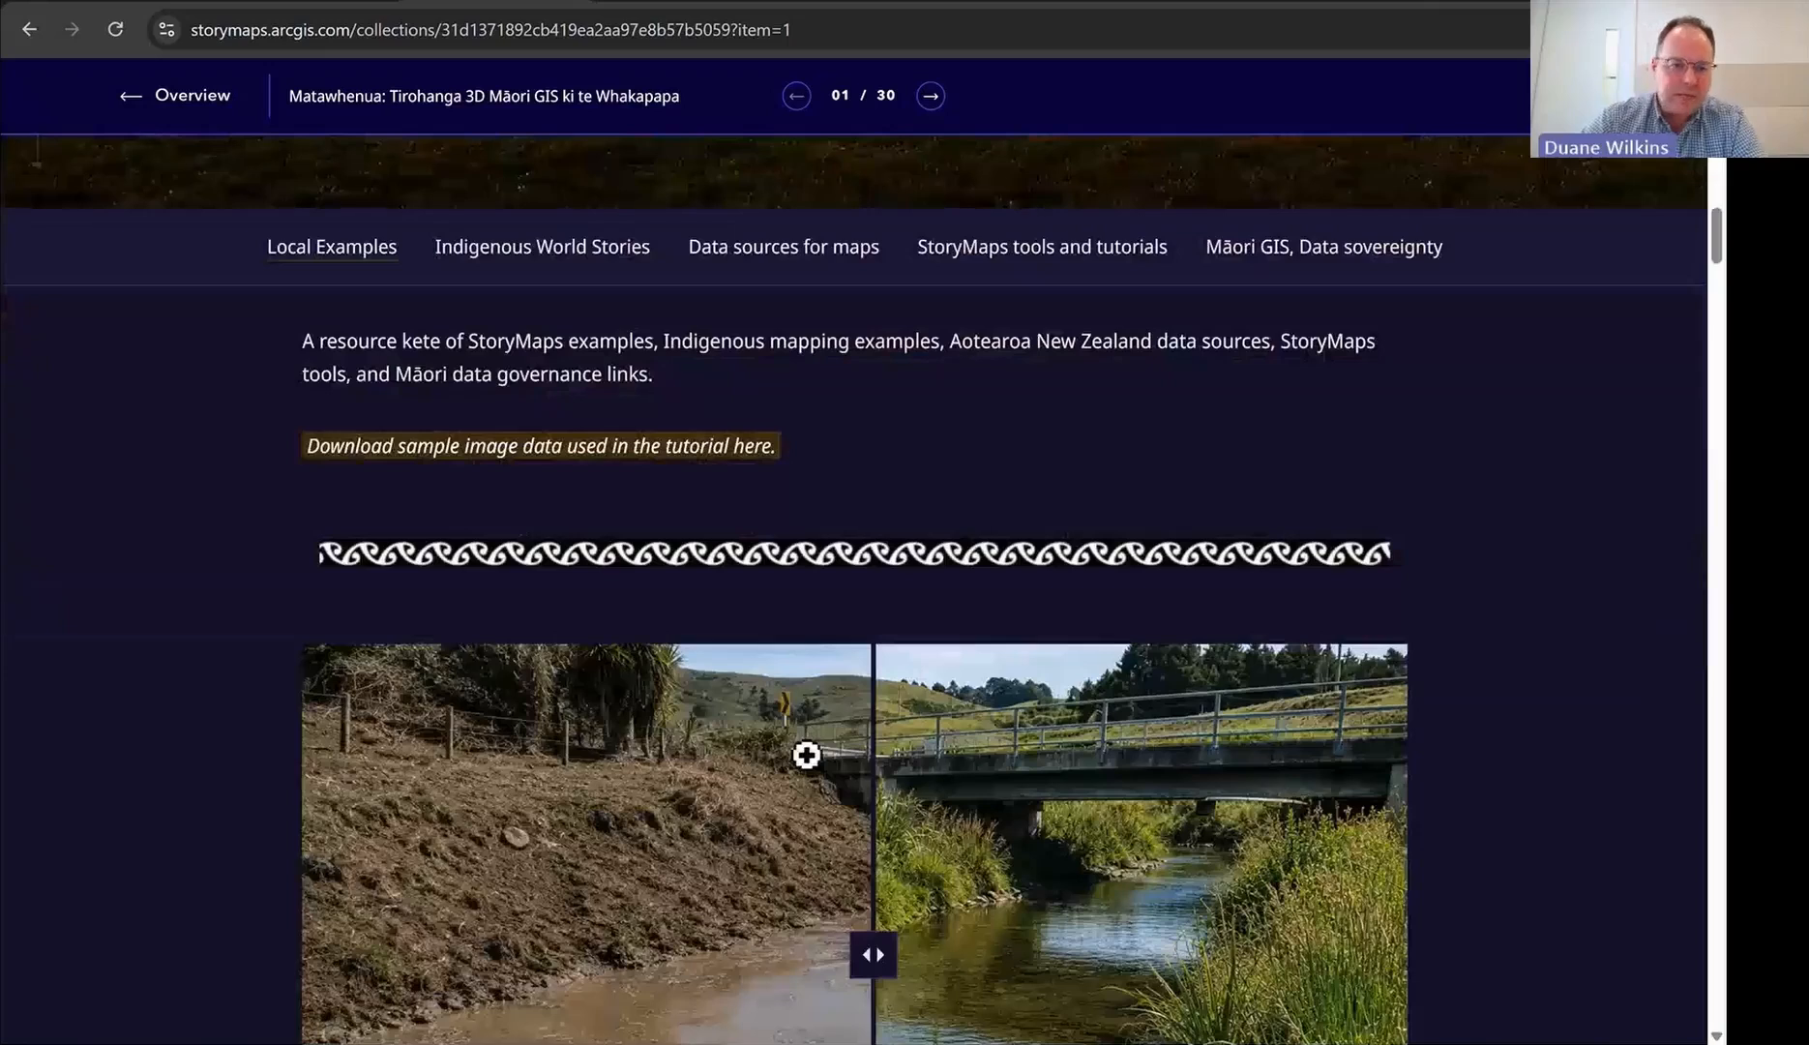
scroll(553, 590, up, 1)
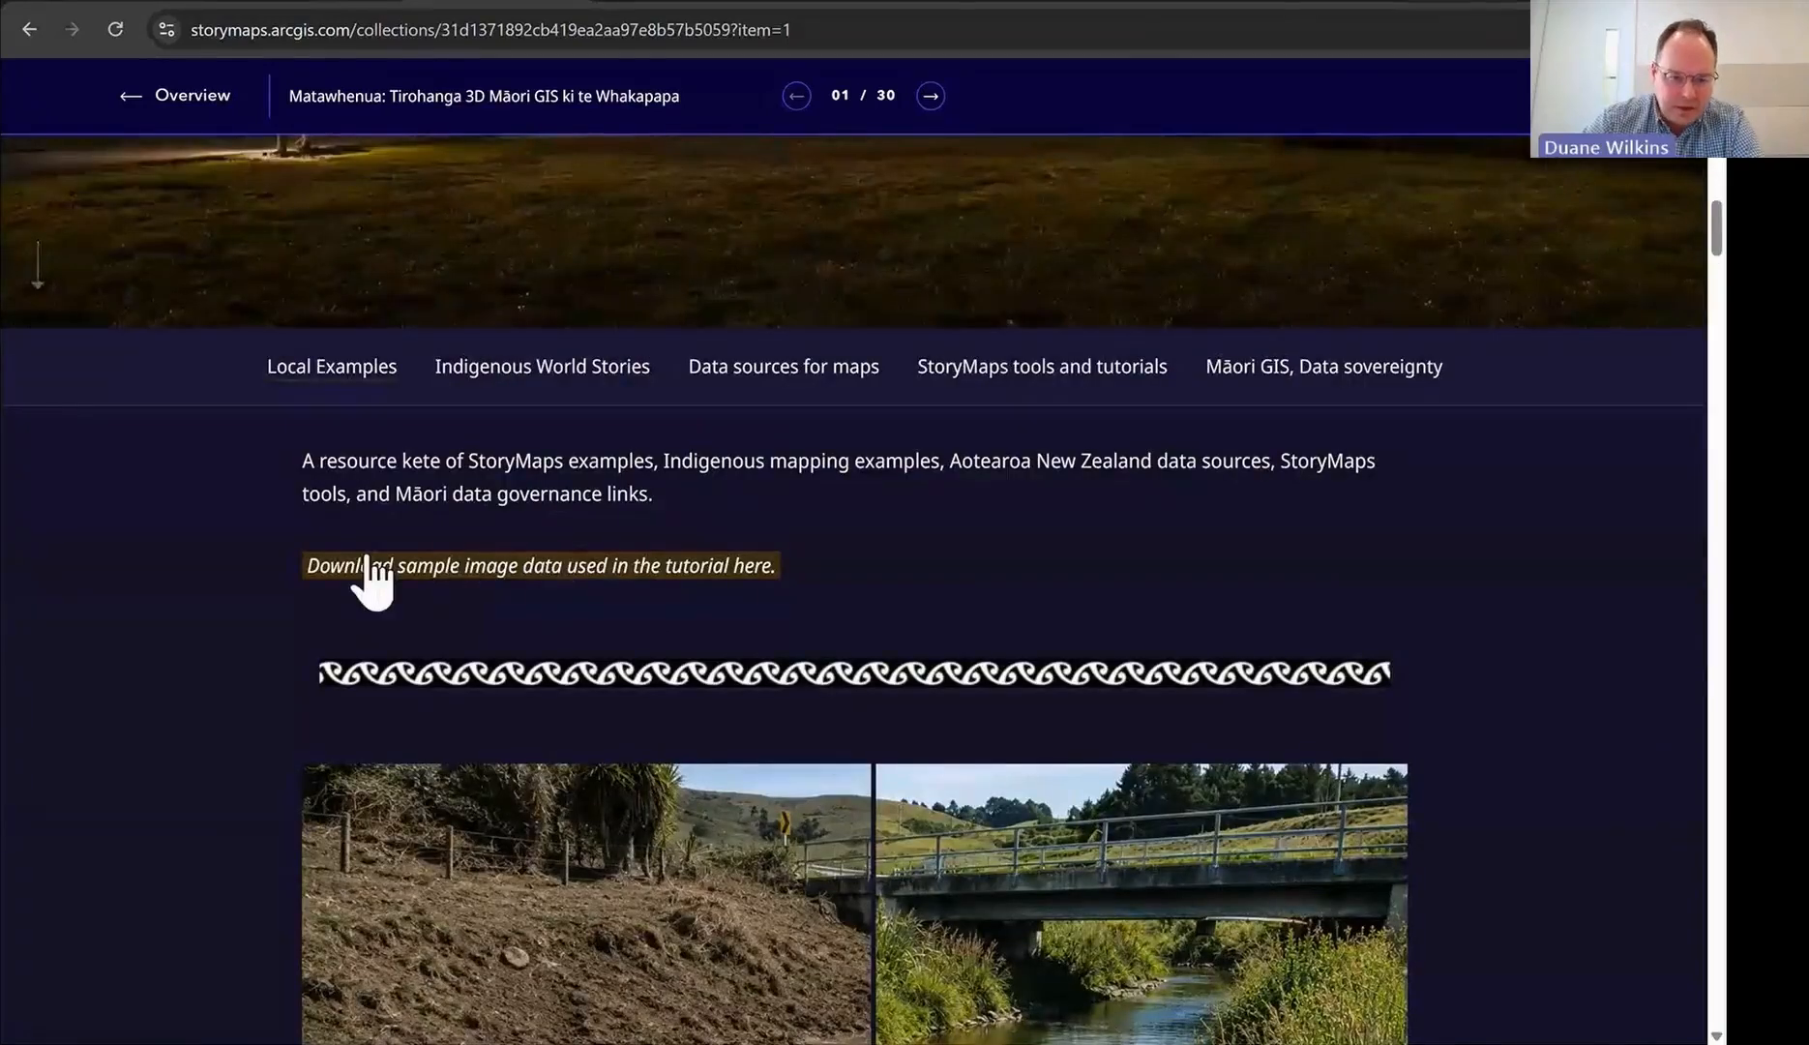
click(662, 566)
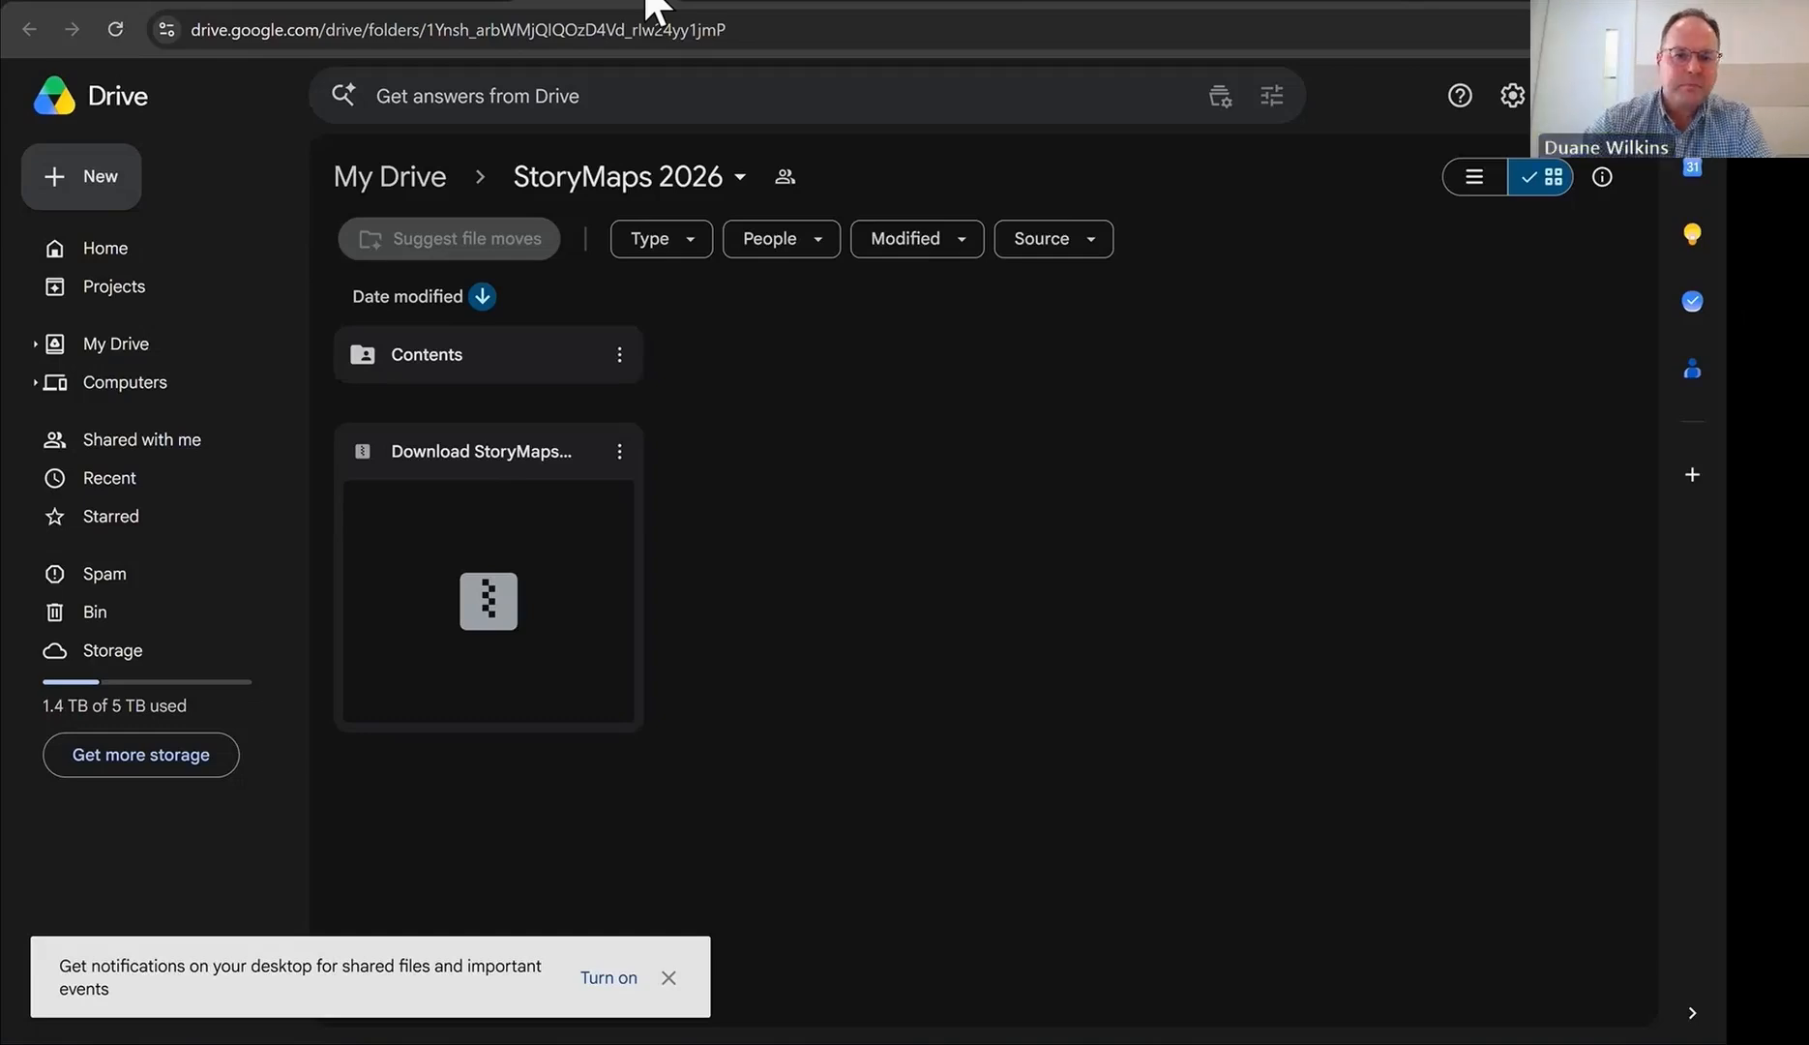
click(646, 0)
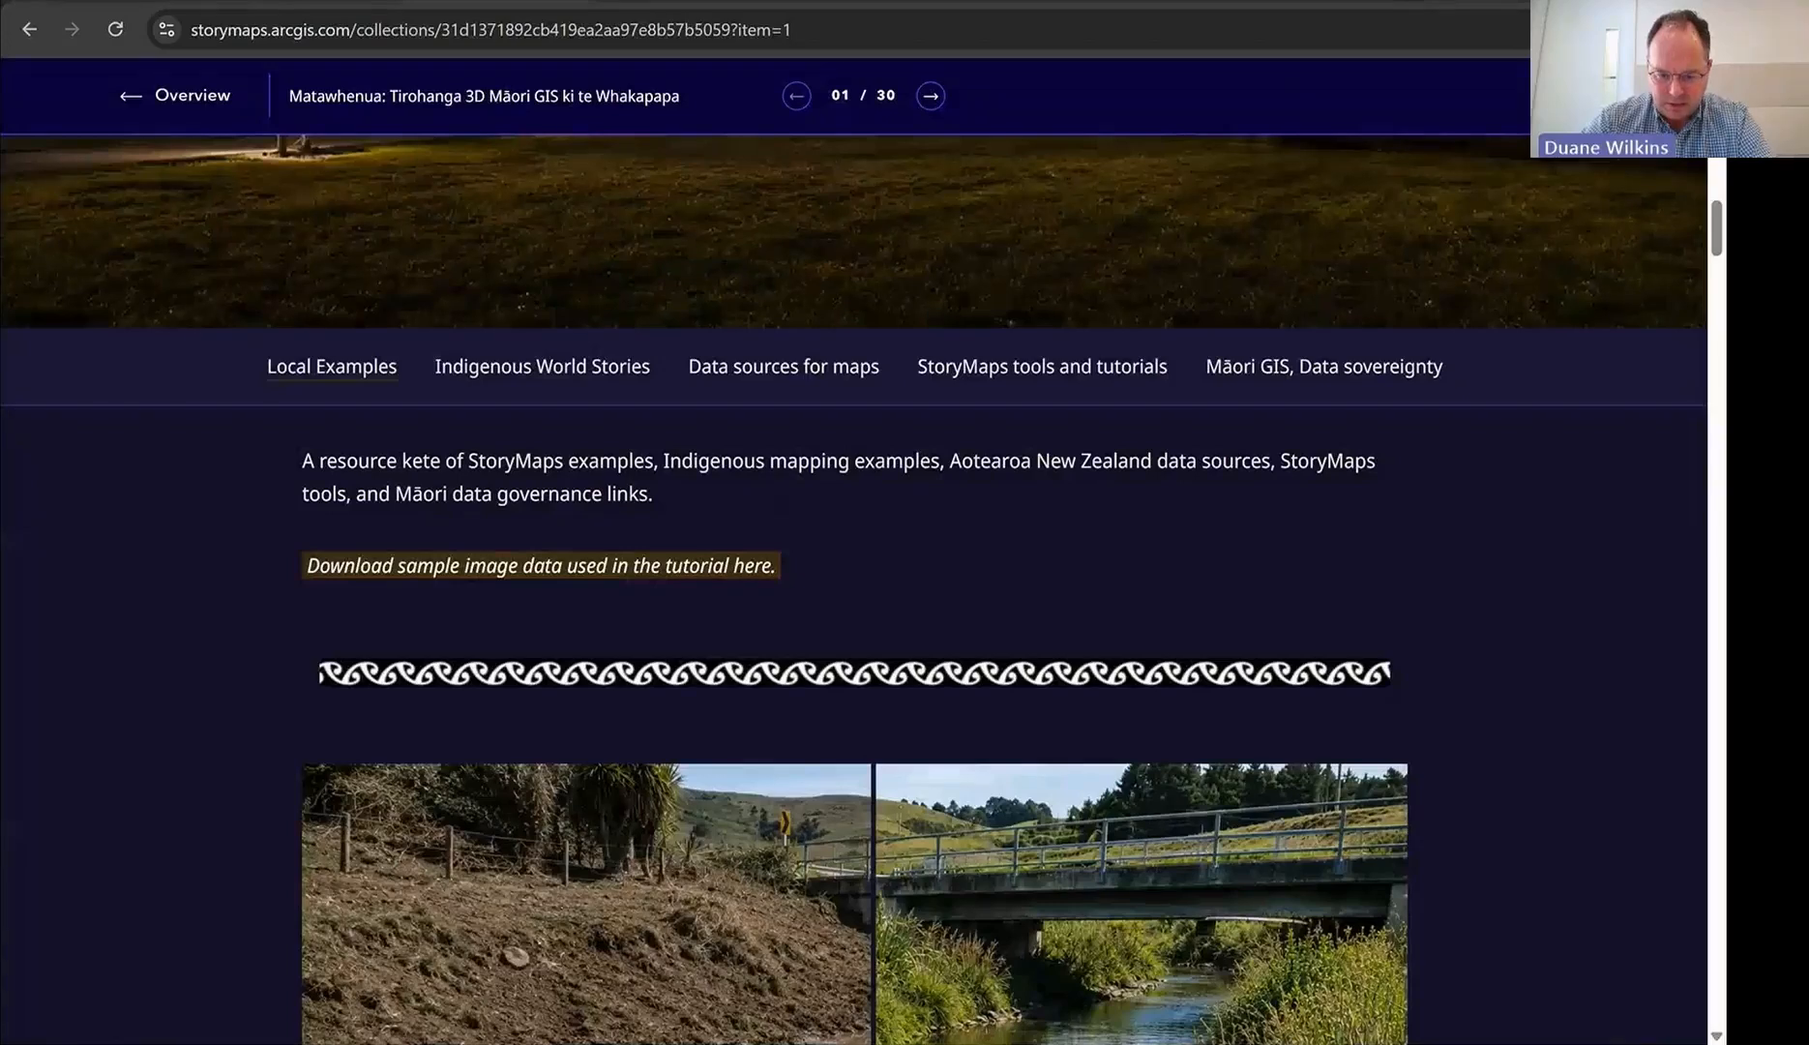
Step: Switch to the File Explorer window, maximise it and display the contents of the Downloads folder
key(alt+Tab)
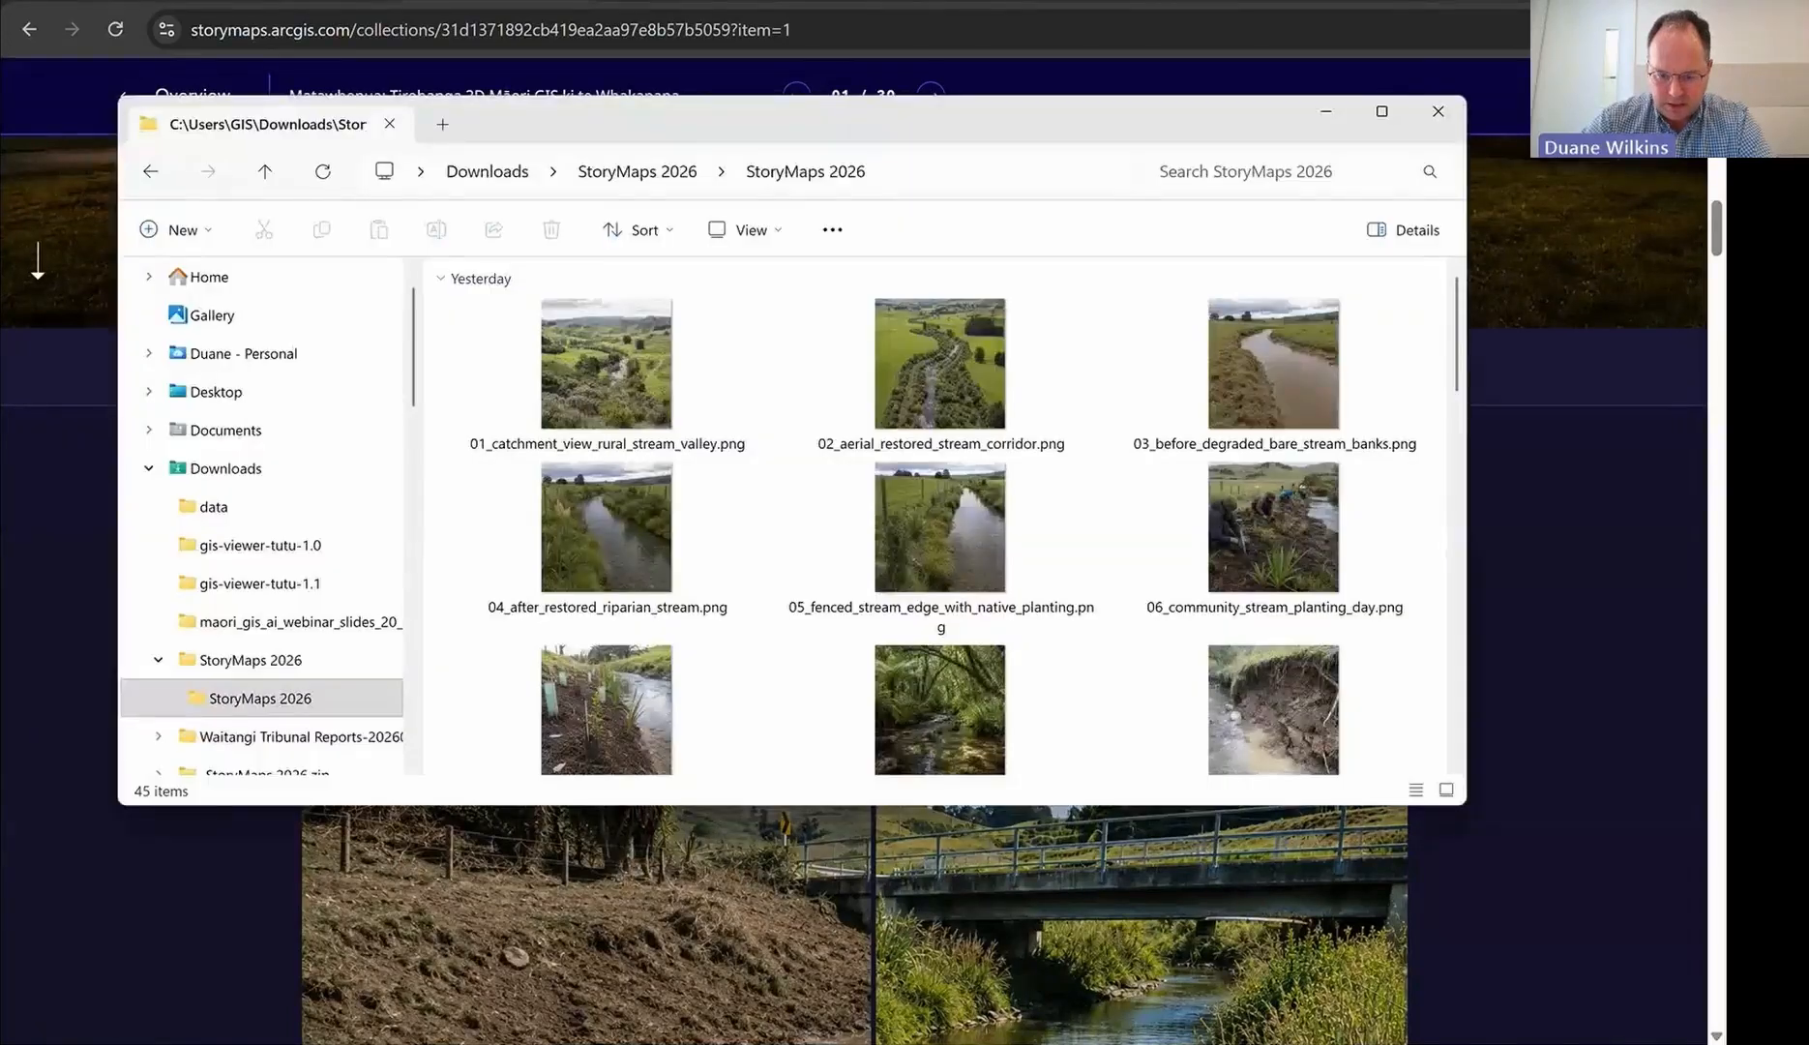
key(F11)
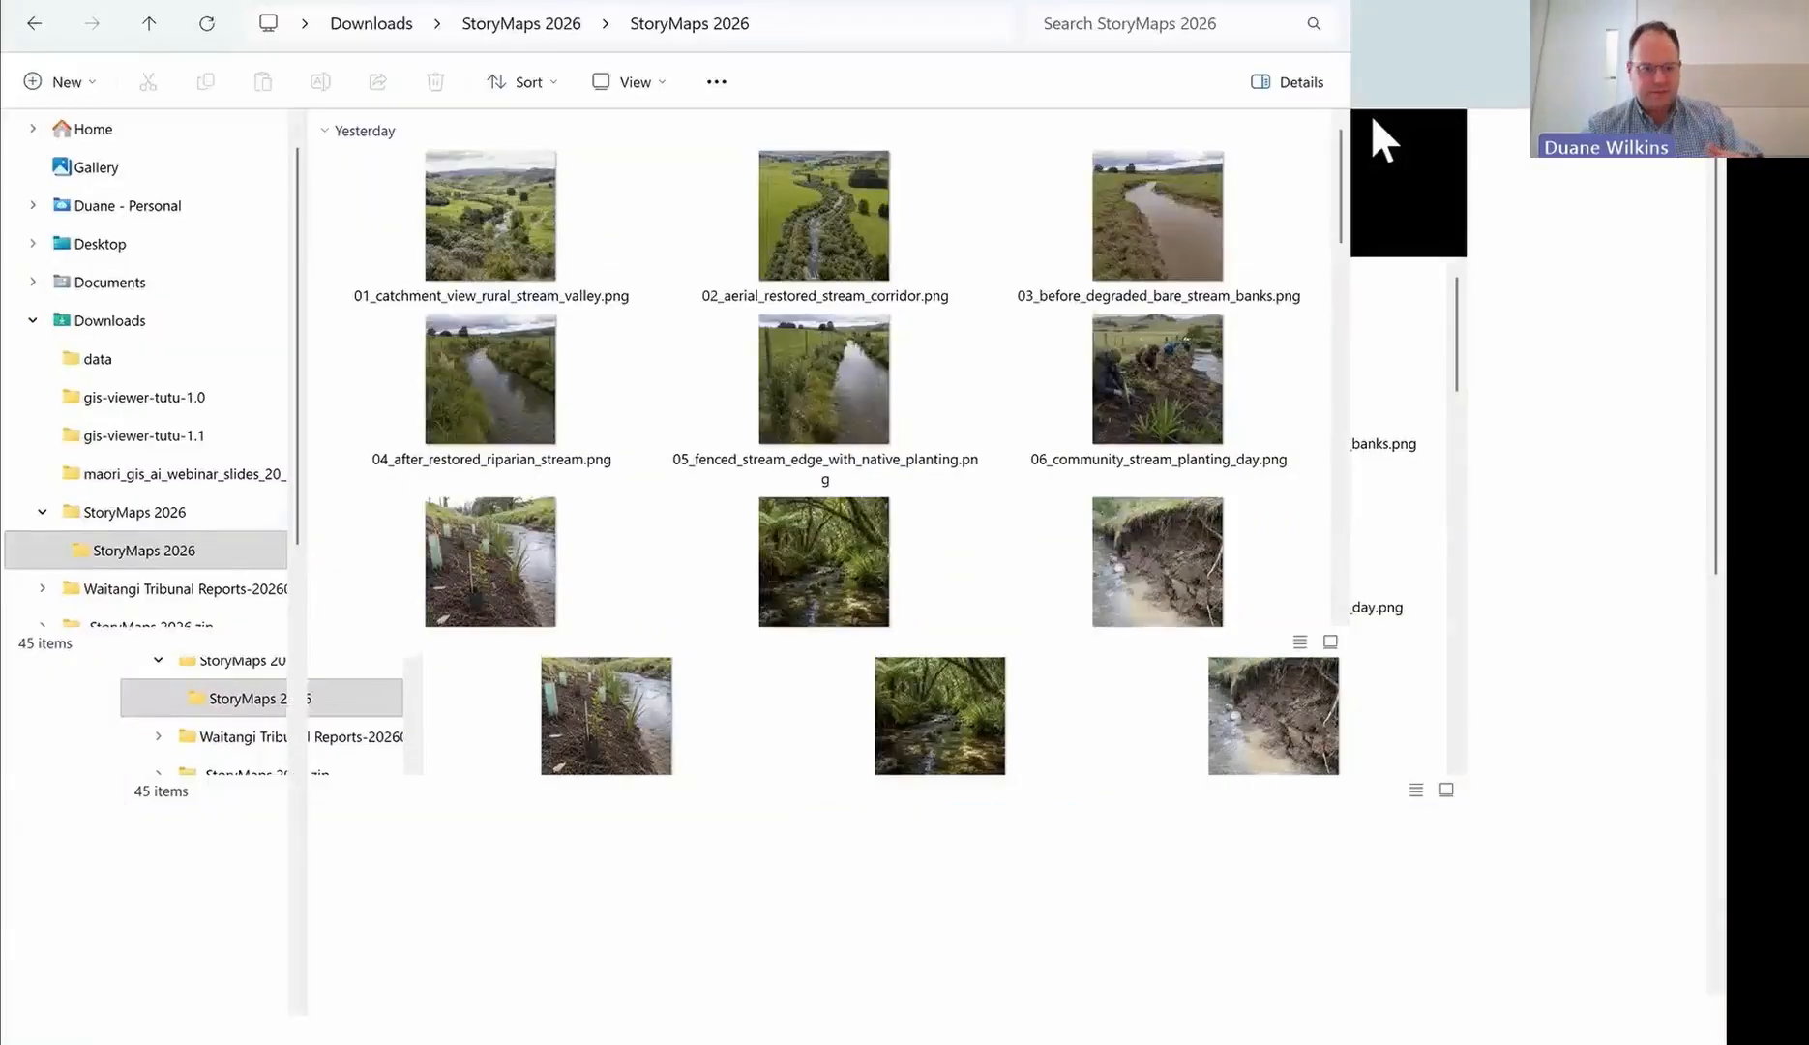
click(155, 359)
click(133, 319)
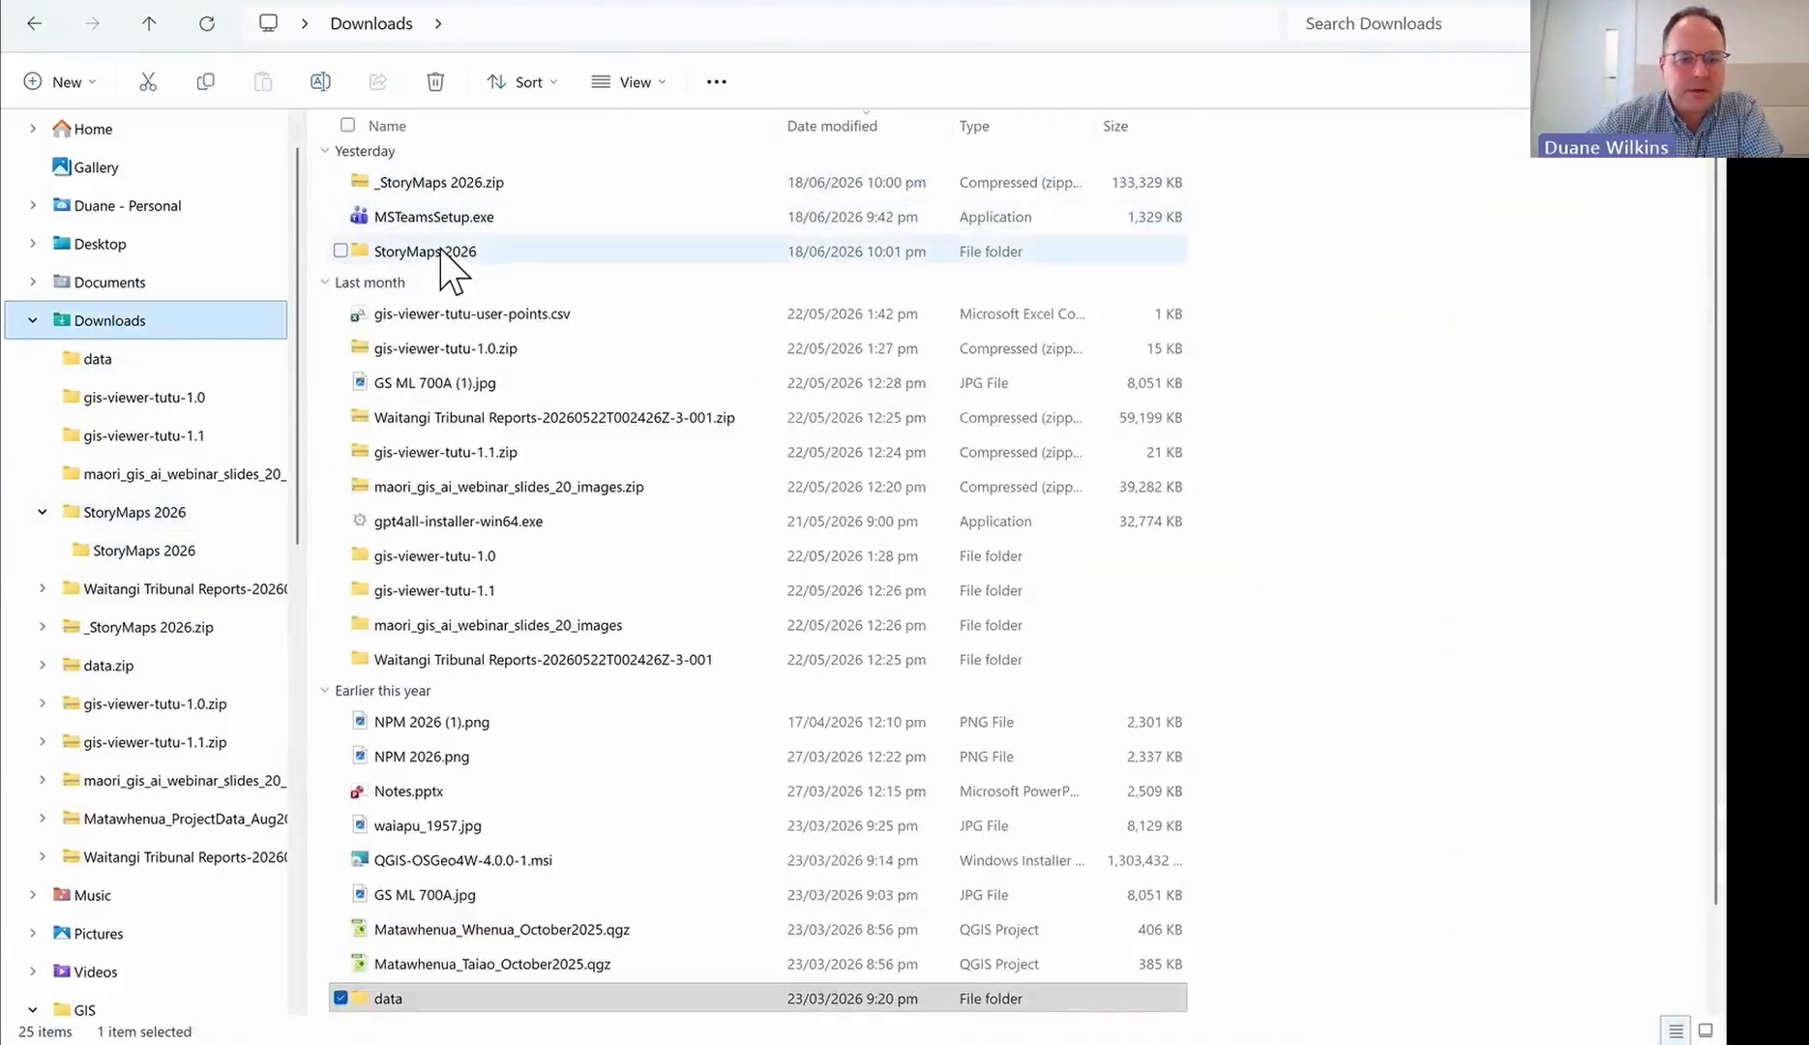
click(443, 254)
Step: Extract _StoryMaps 2026.zip into the _StoryMaps 2026 folder in Downloads, with the extracted files shown when complete
click(483, 182)
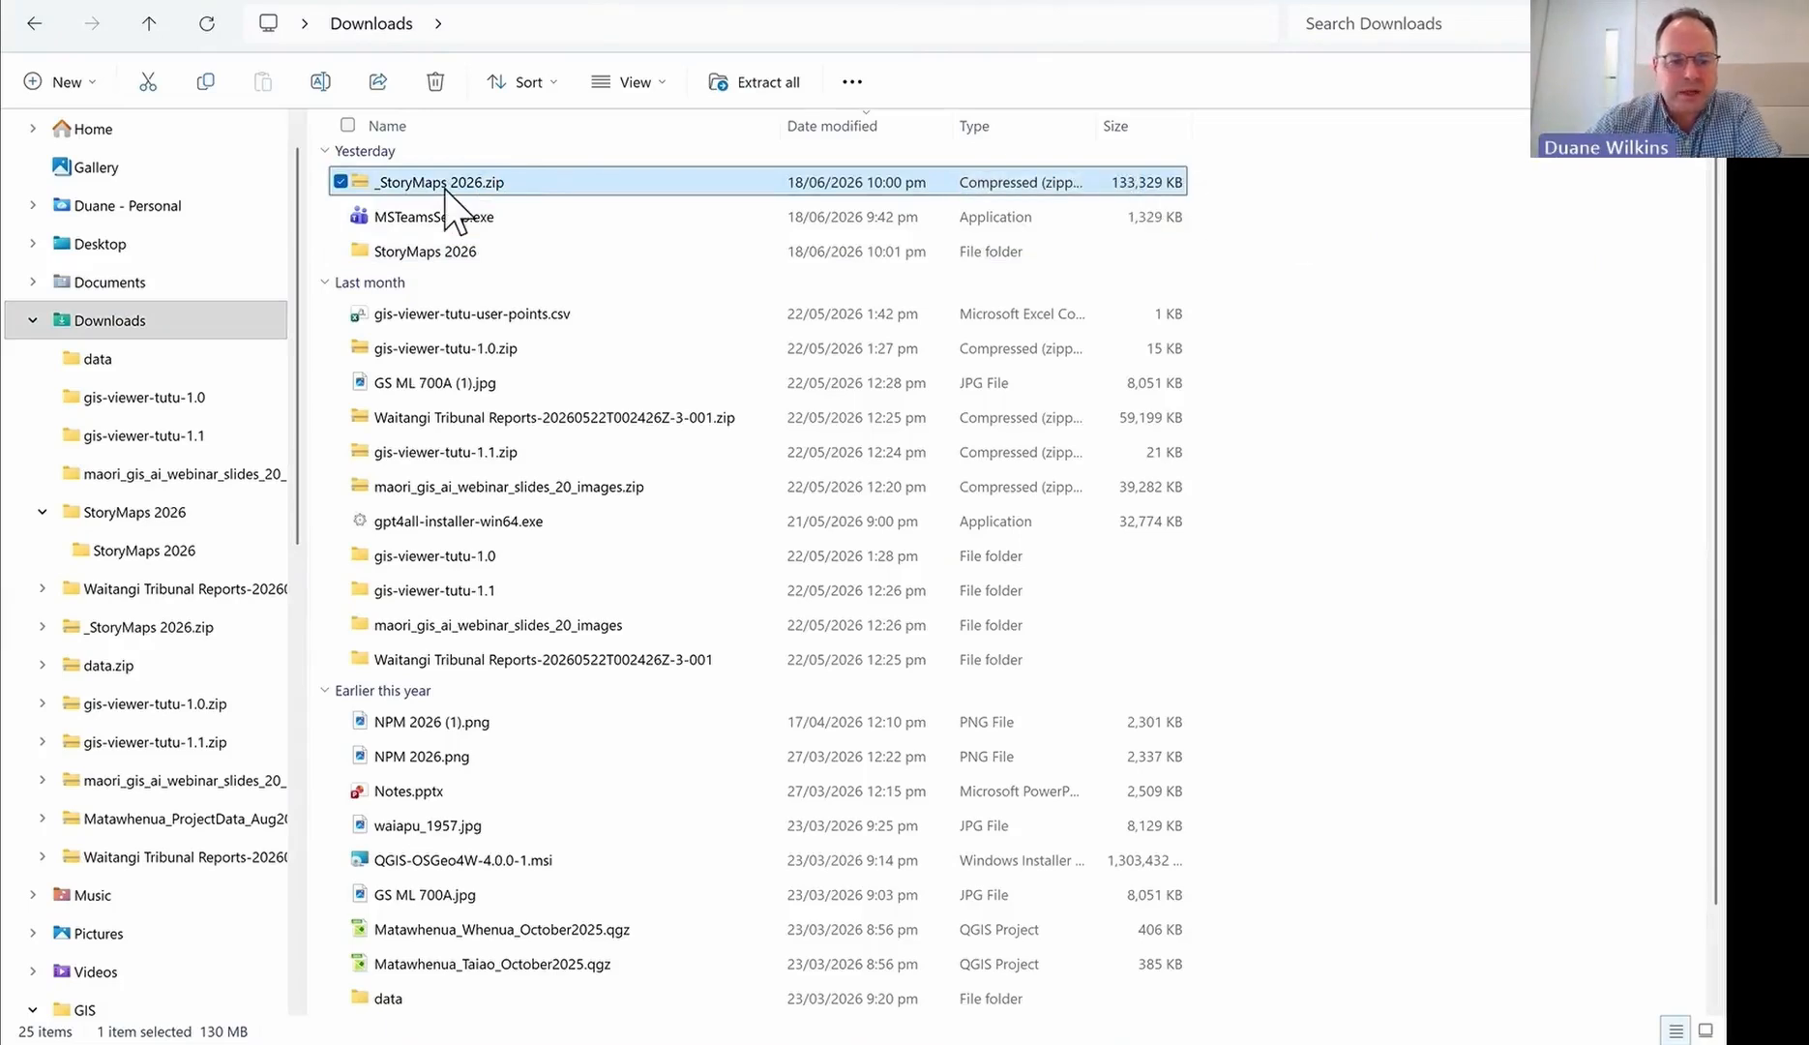
right_click(480, 183)
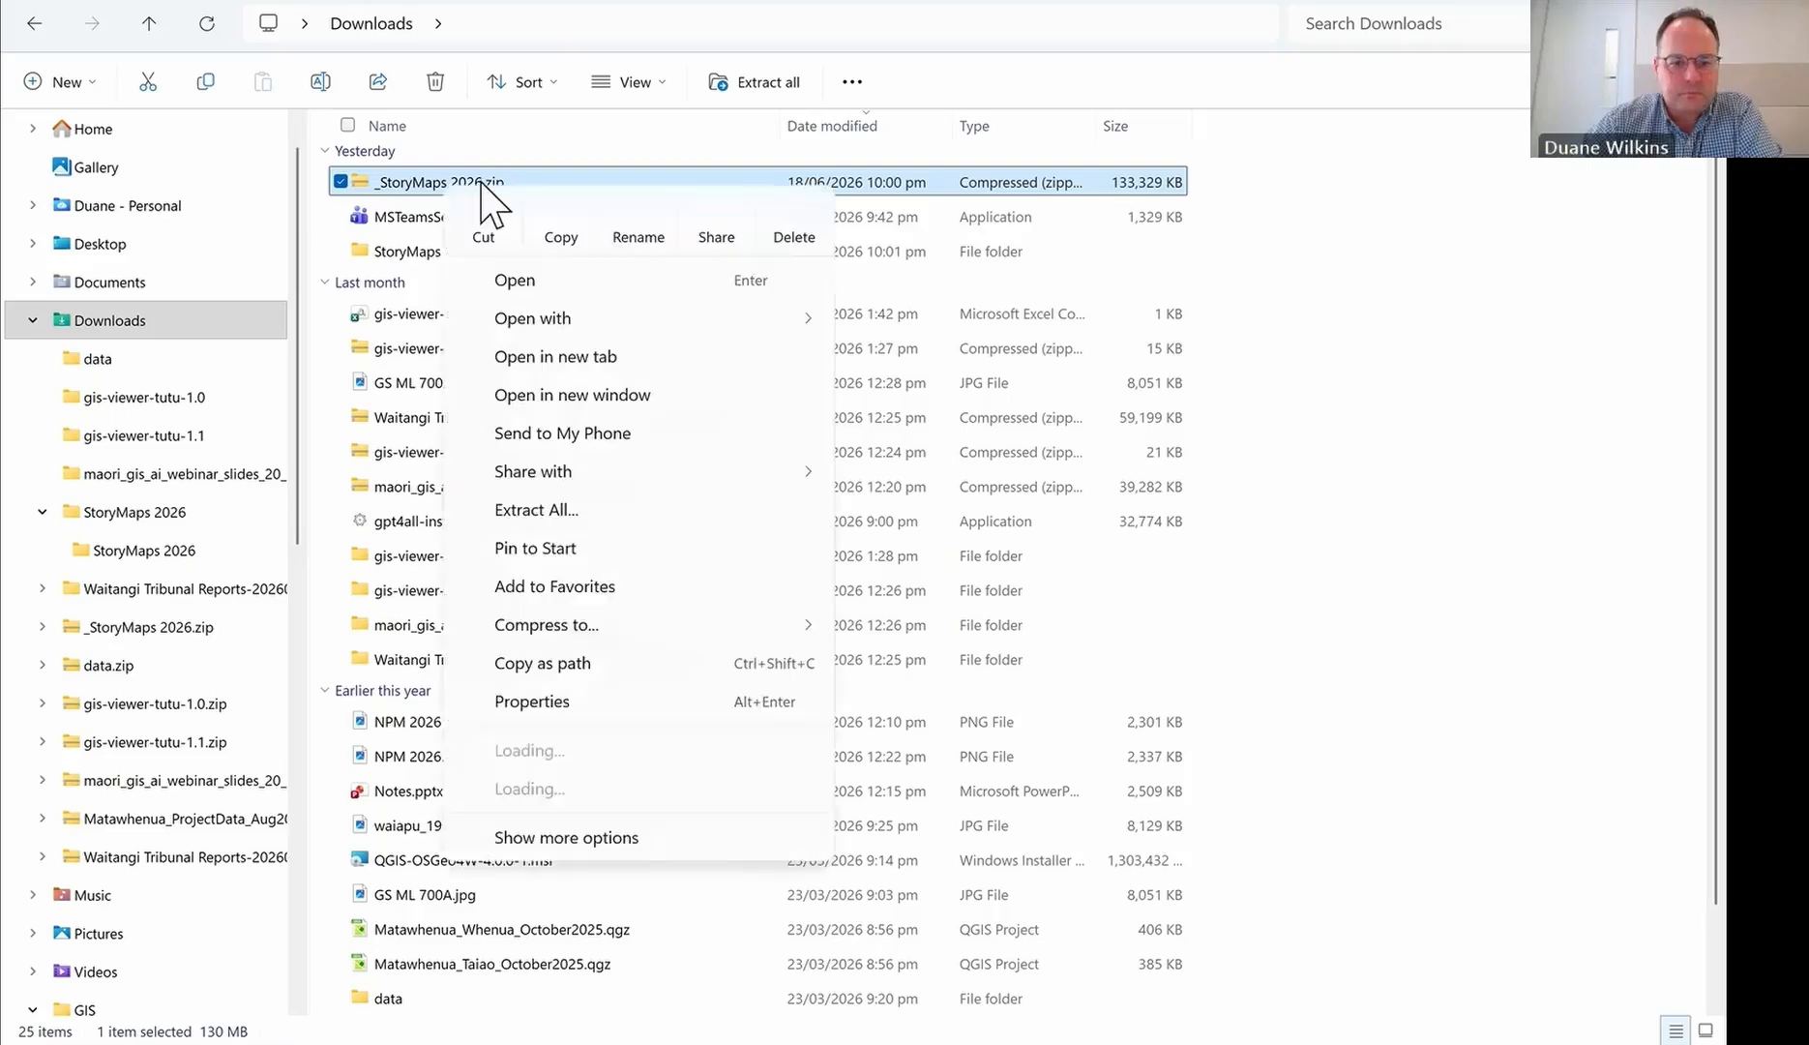
click(578, 514)
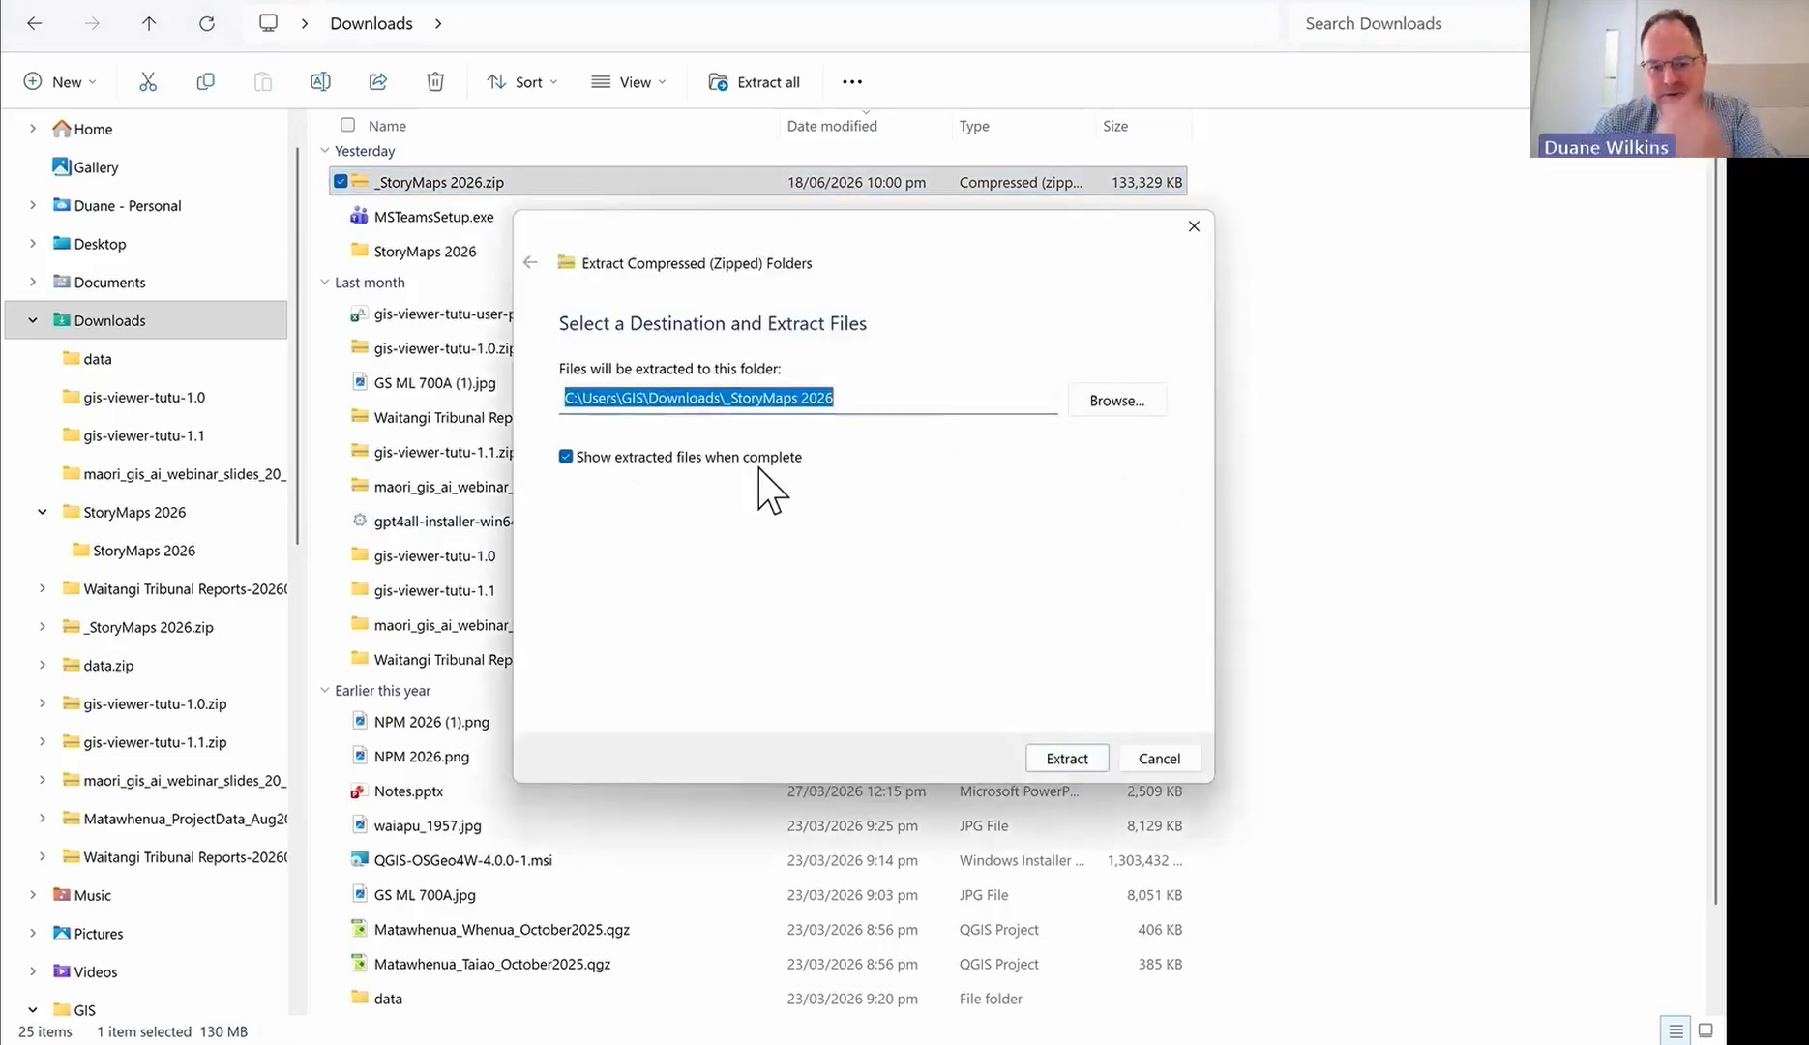
click(1067, 757)
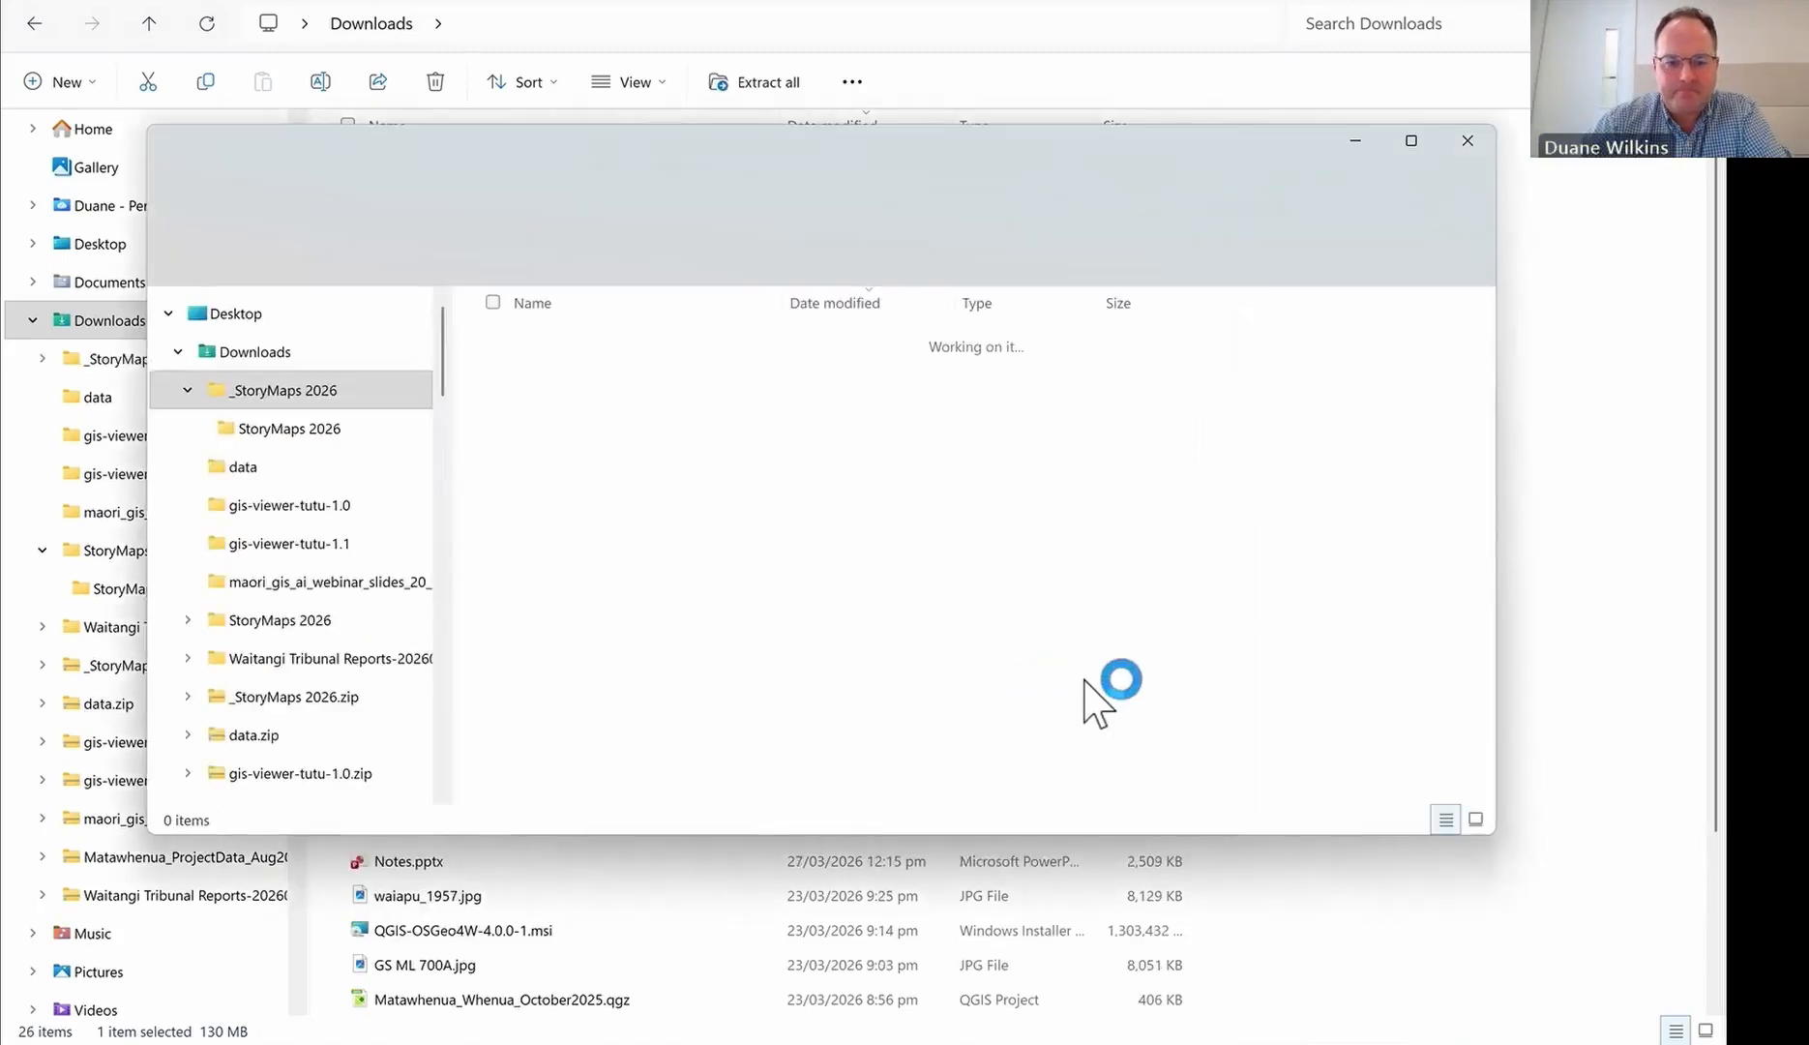
Step: Maximise the extracted files' window, open its StoryMaps 2026 folder and display the files as extra large icons
click(1411, 141)
double_click(420, 191)
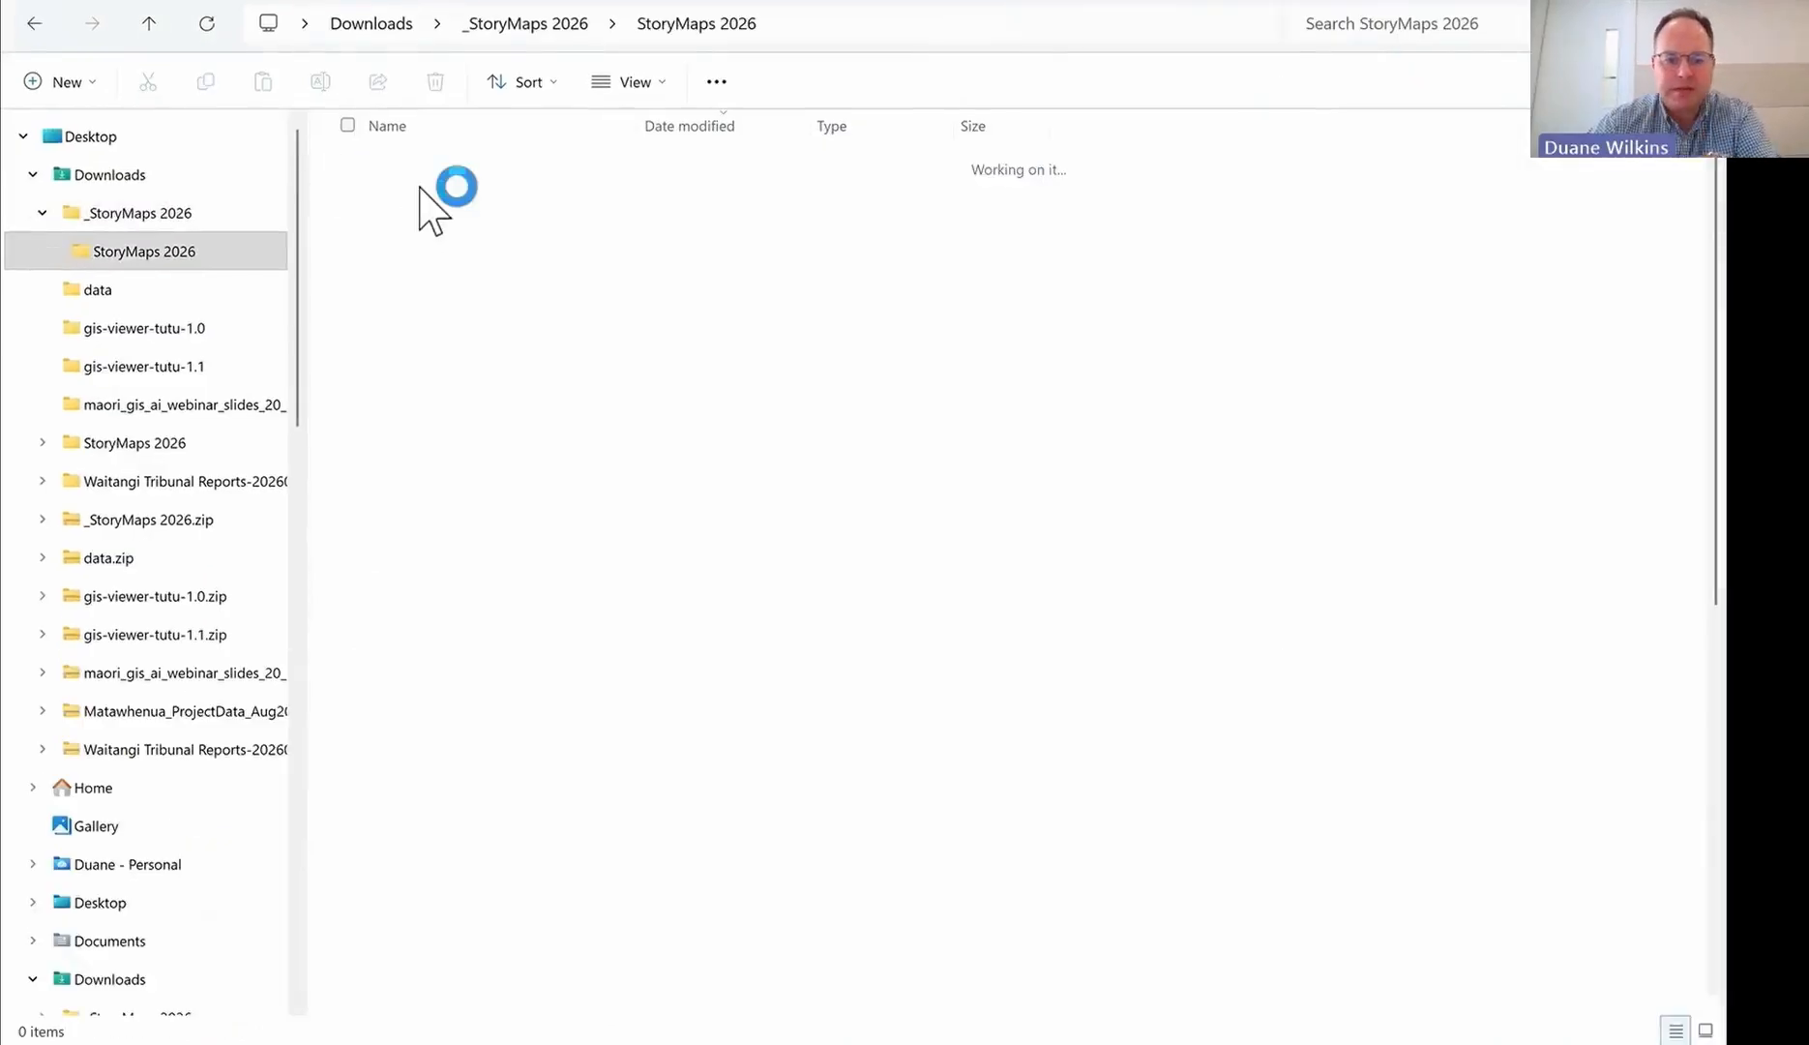
click(631, 81)
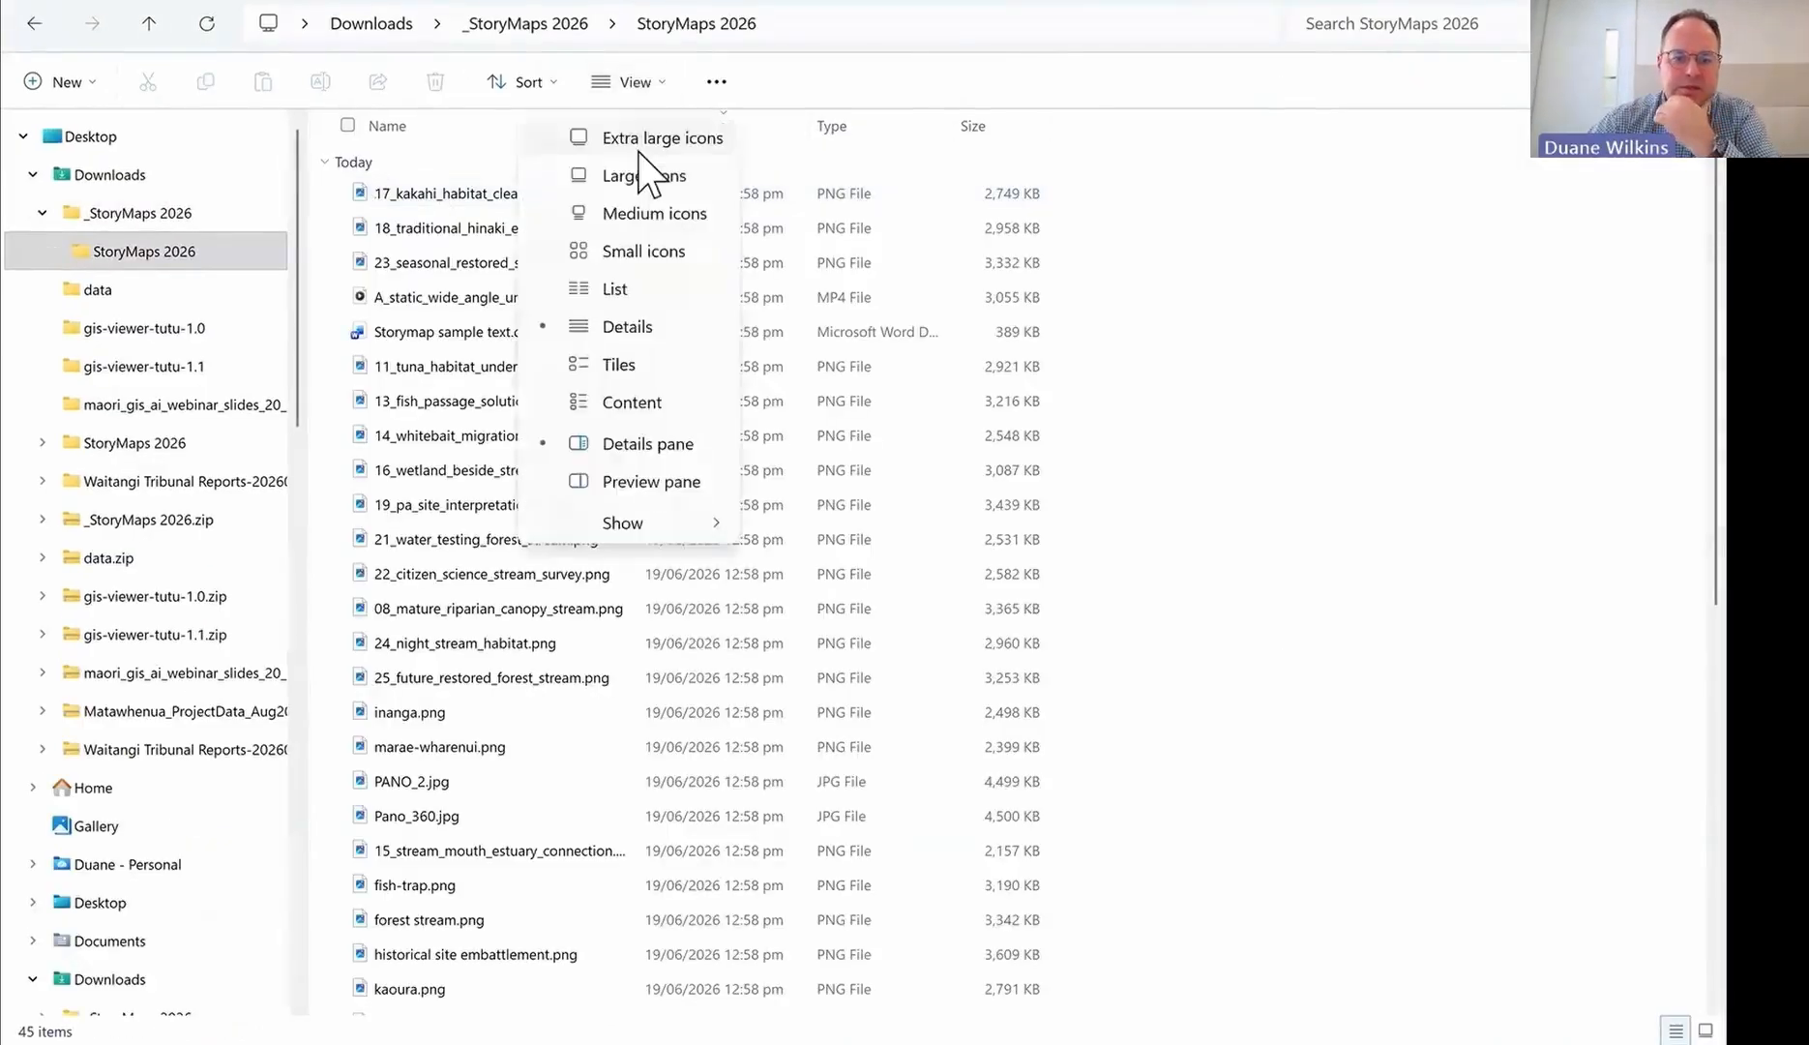
click(640, 145)
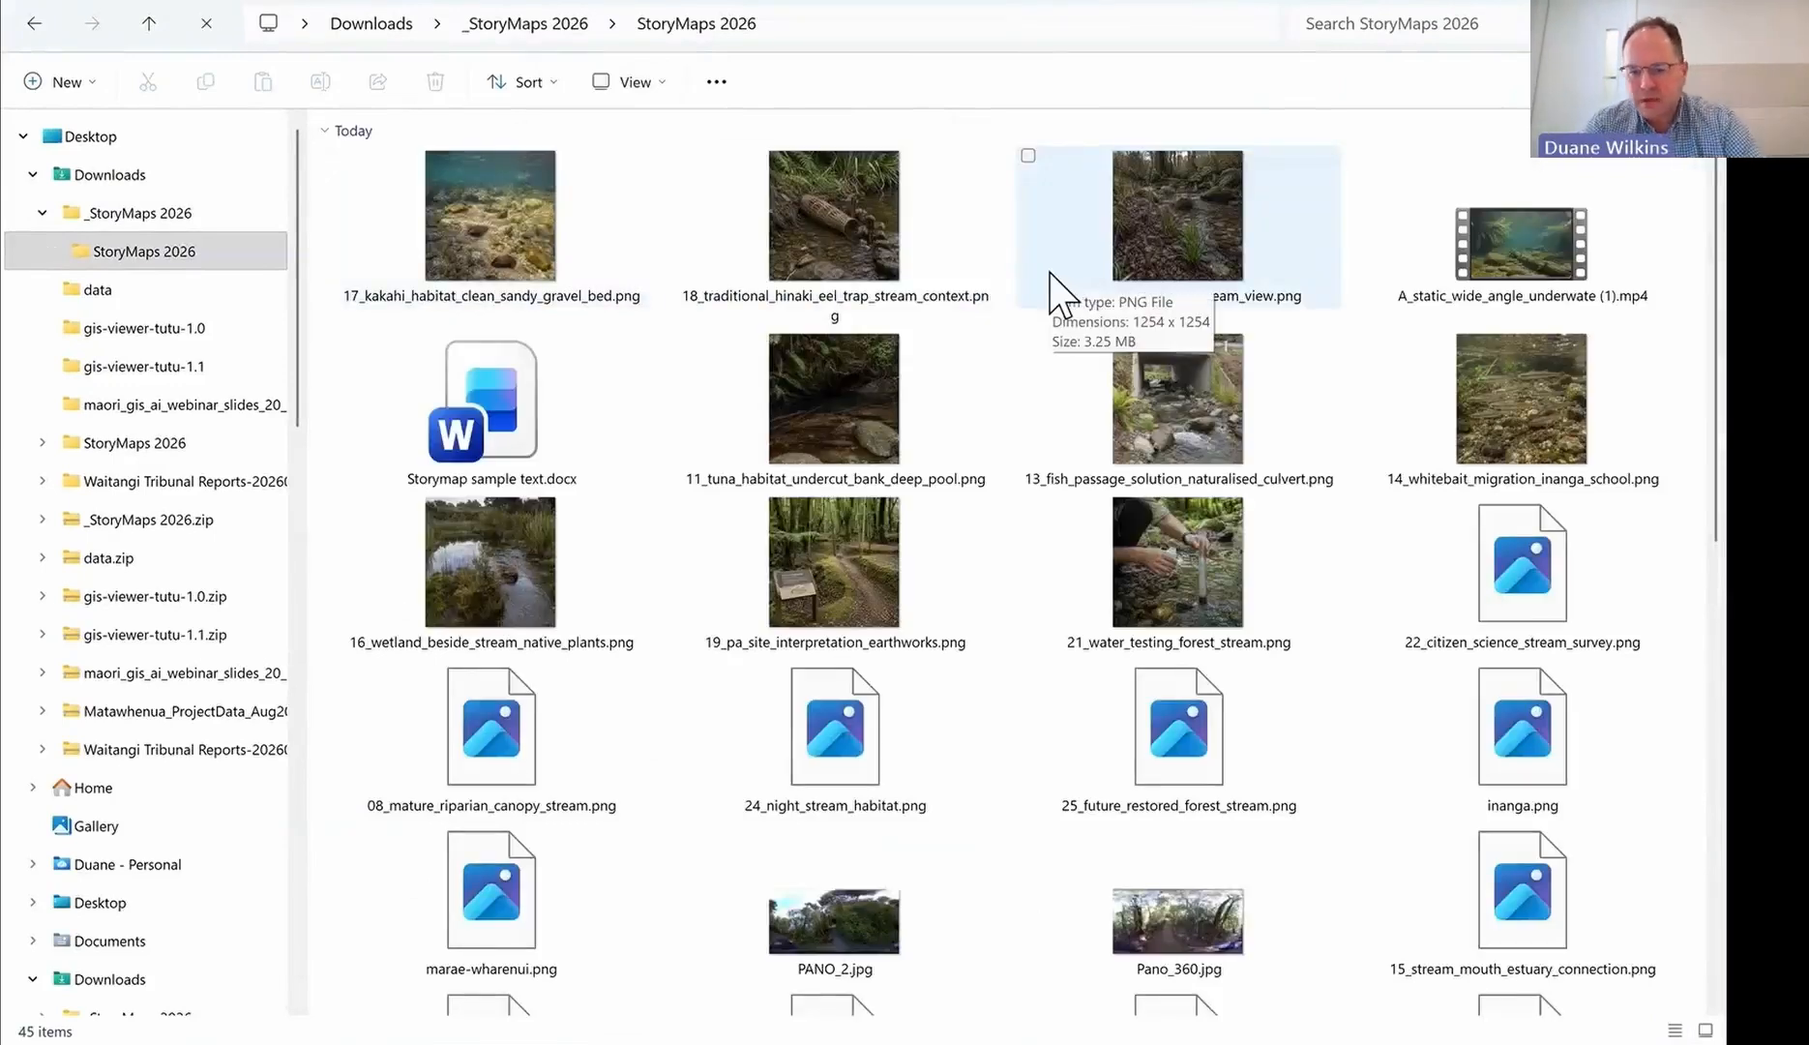
Step: Preview the A_static_wide_angle_underwate (1).mp4 video, close the player and look through the remaining sample images in the folder
click(1530, 244)
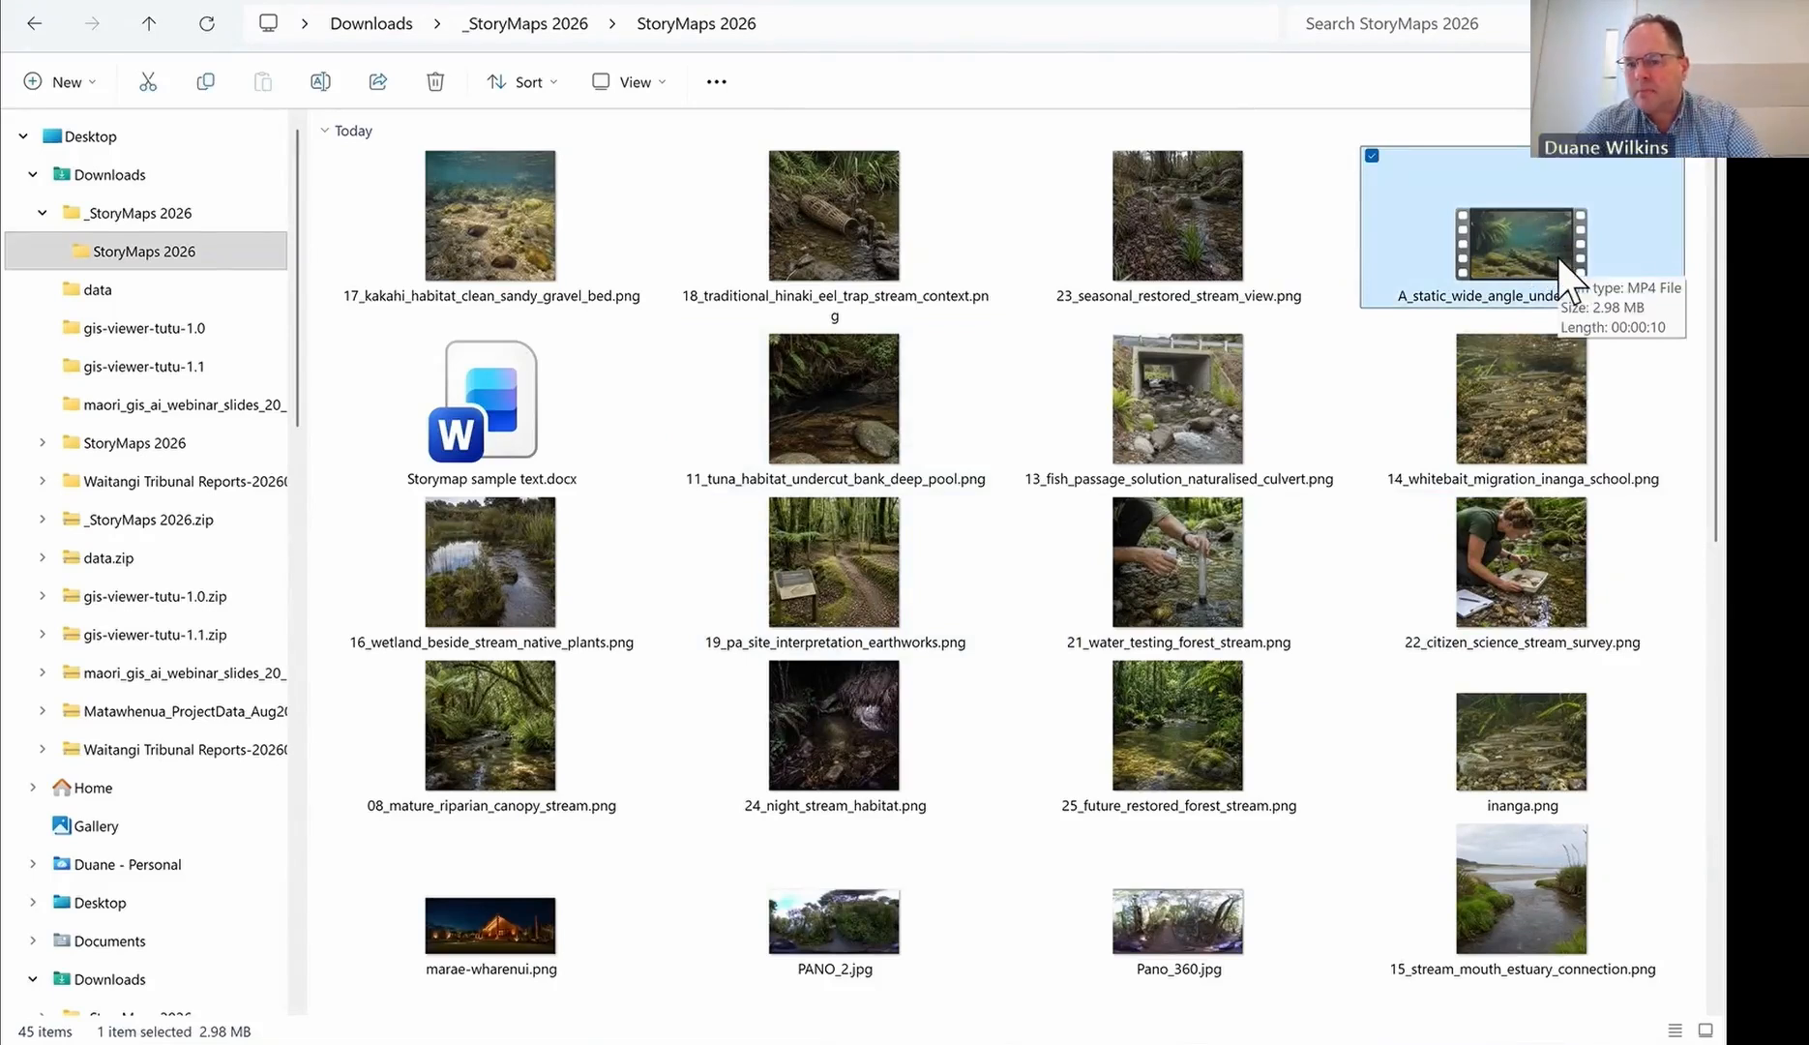
double_click(1513, 235)
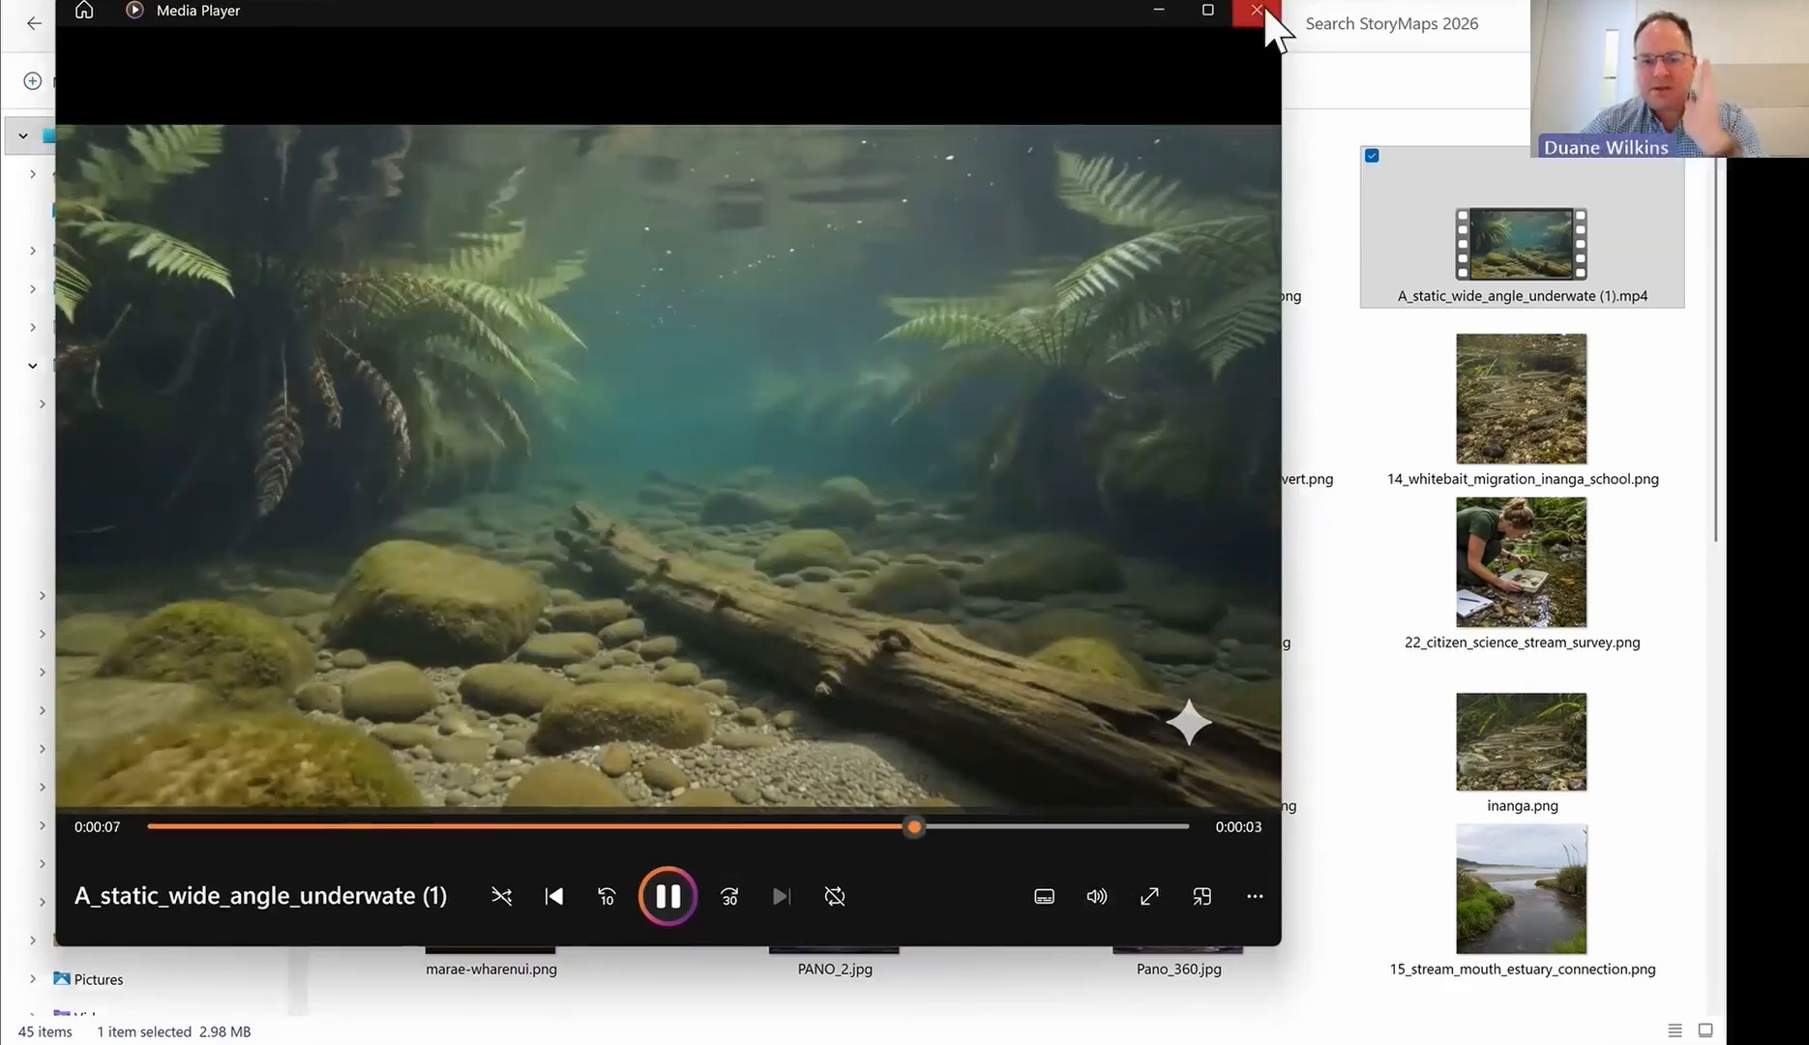
click(1262, 11)
scroll(1365, 492, down, 8)
scroll(1364, 493, down, 2)
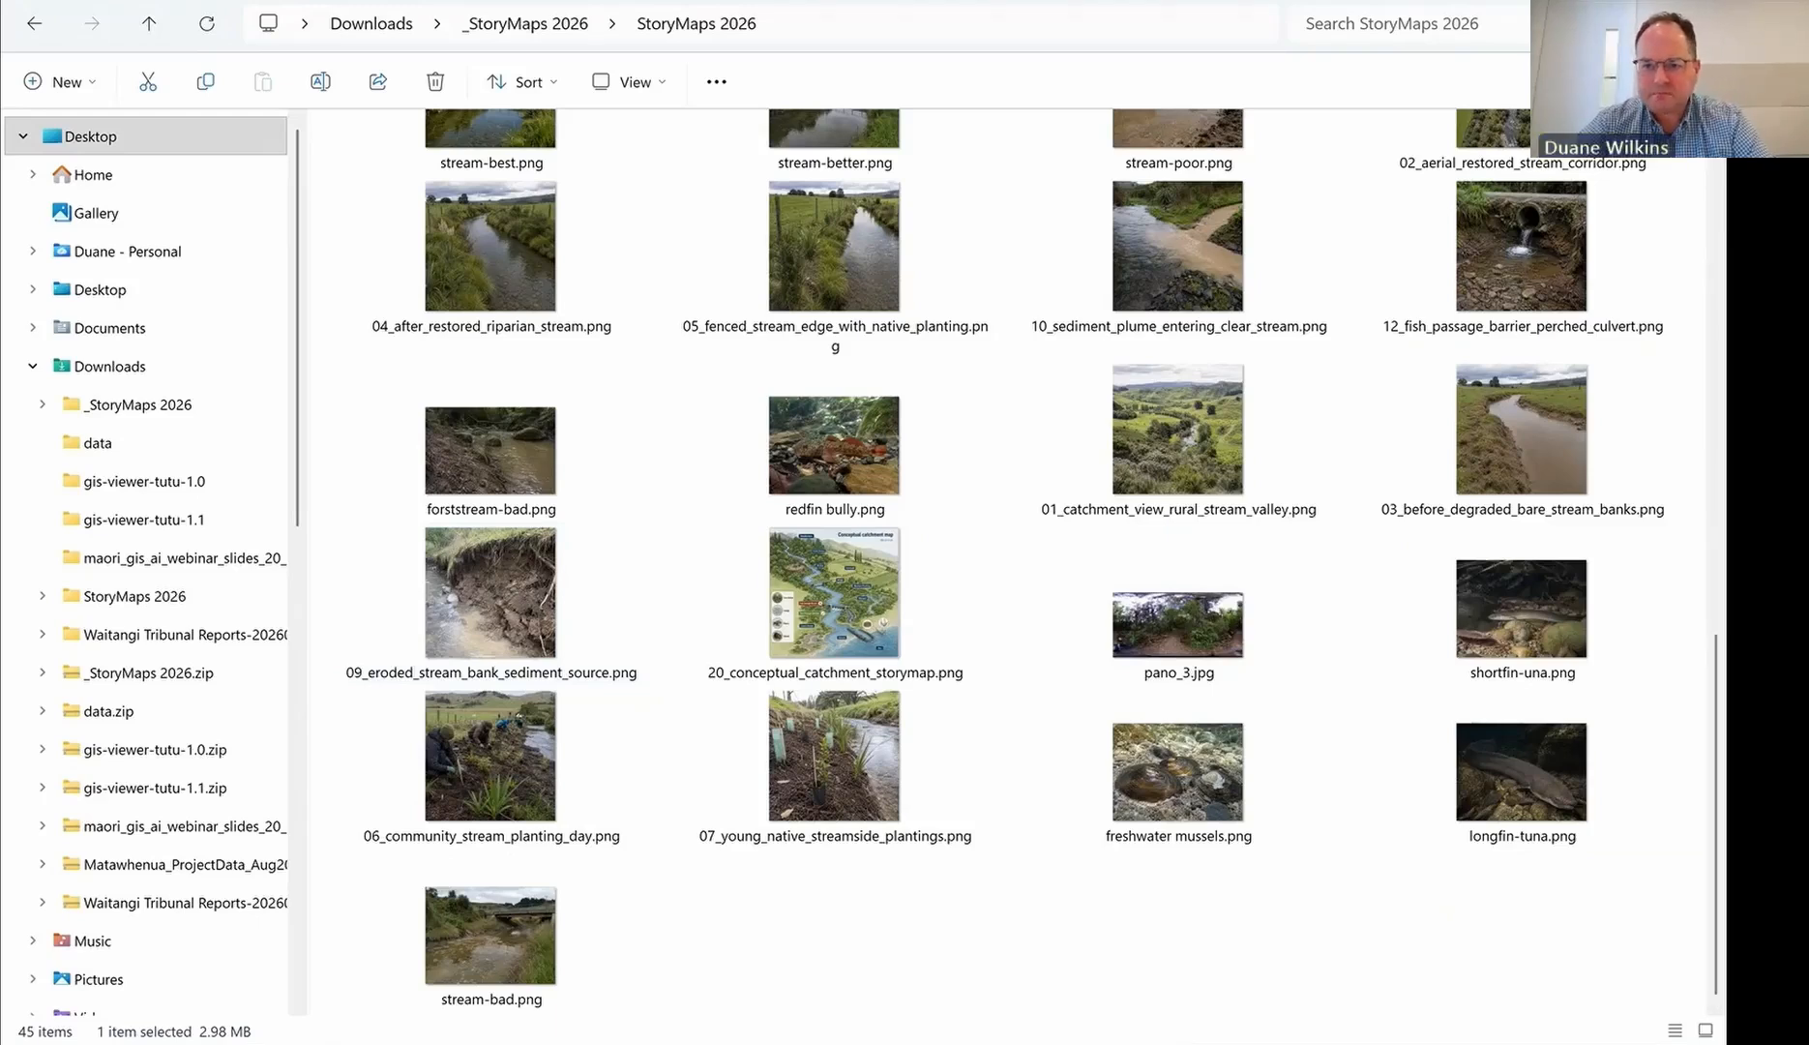
Step: Switch to the ArcGIS StoryMaps content page in the browser and create a new story
key(alt+Tab)
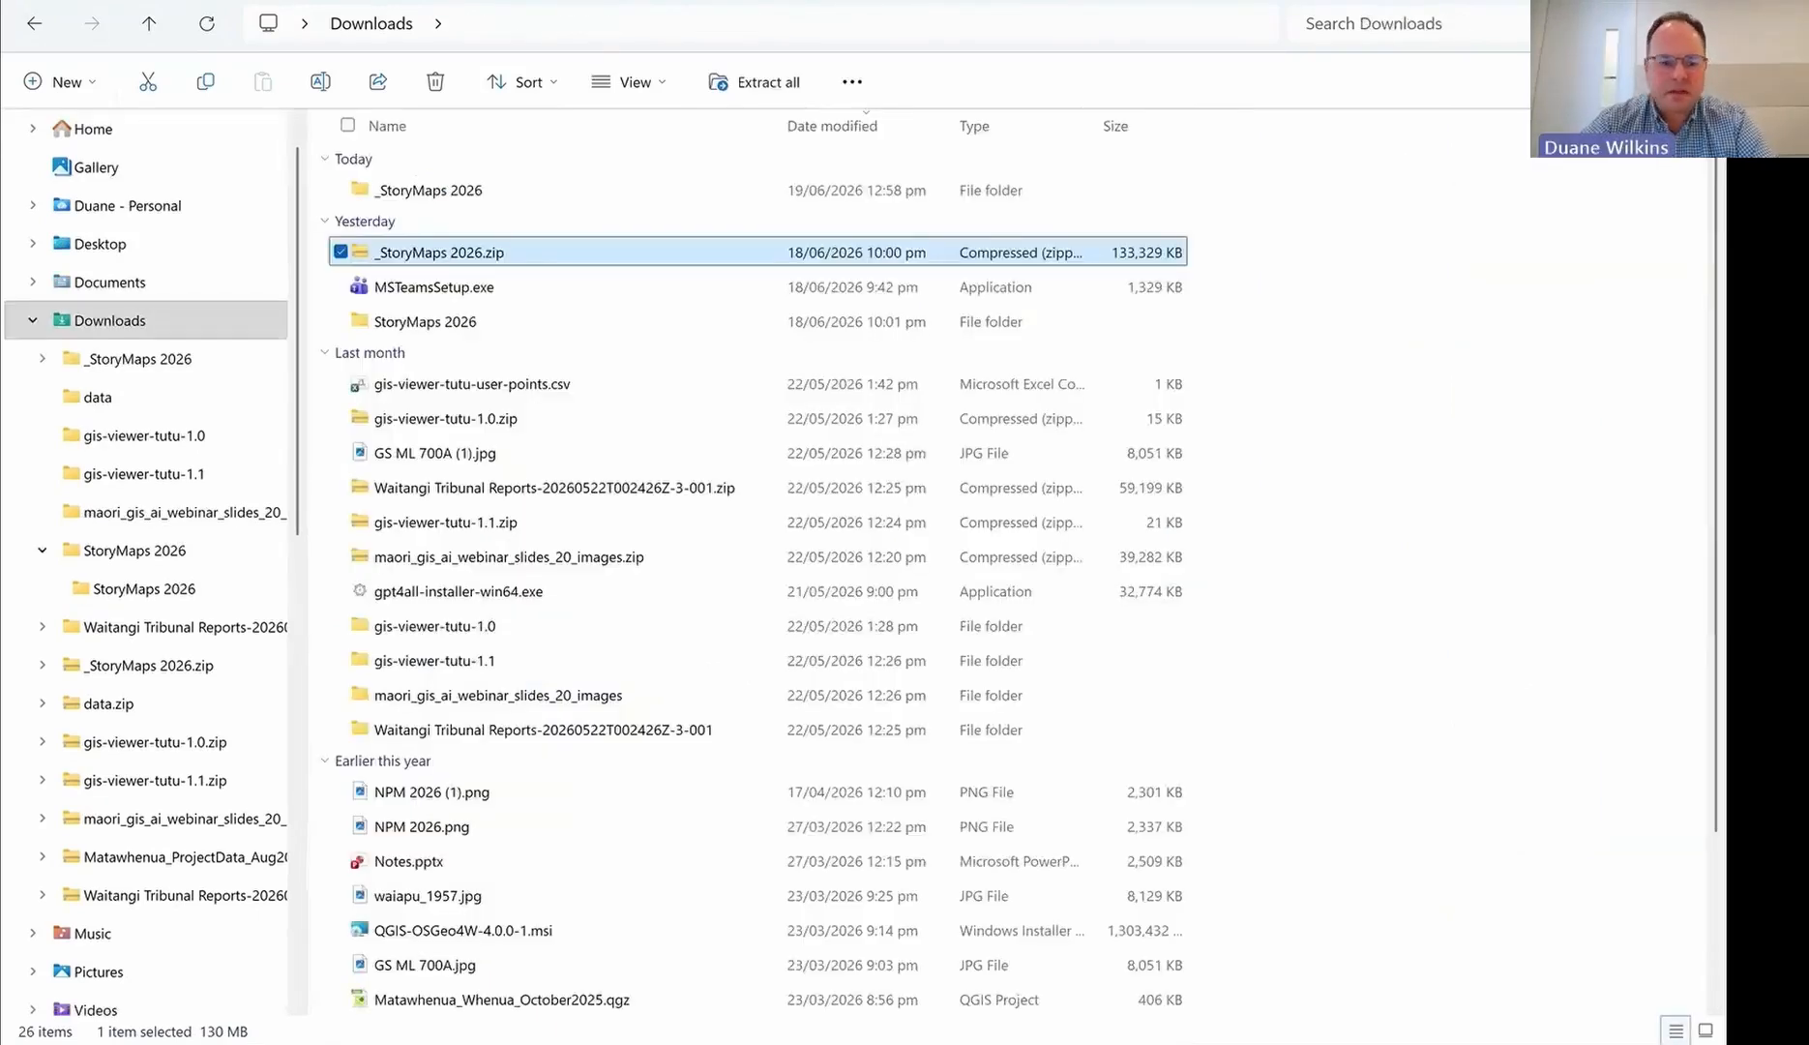
key(alt+Tab)
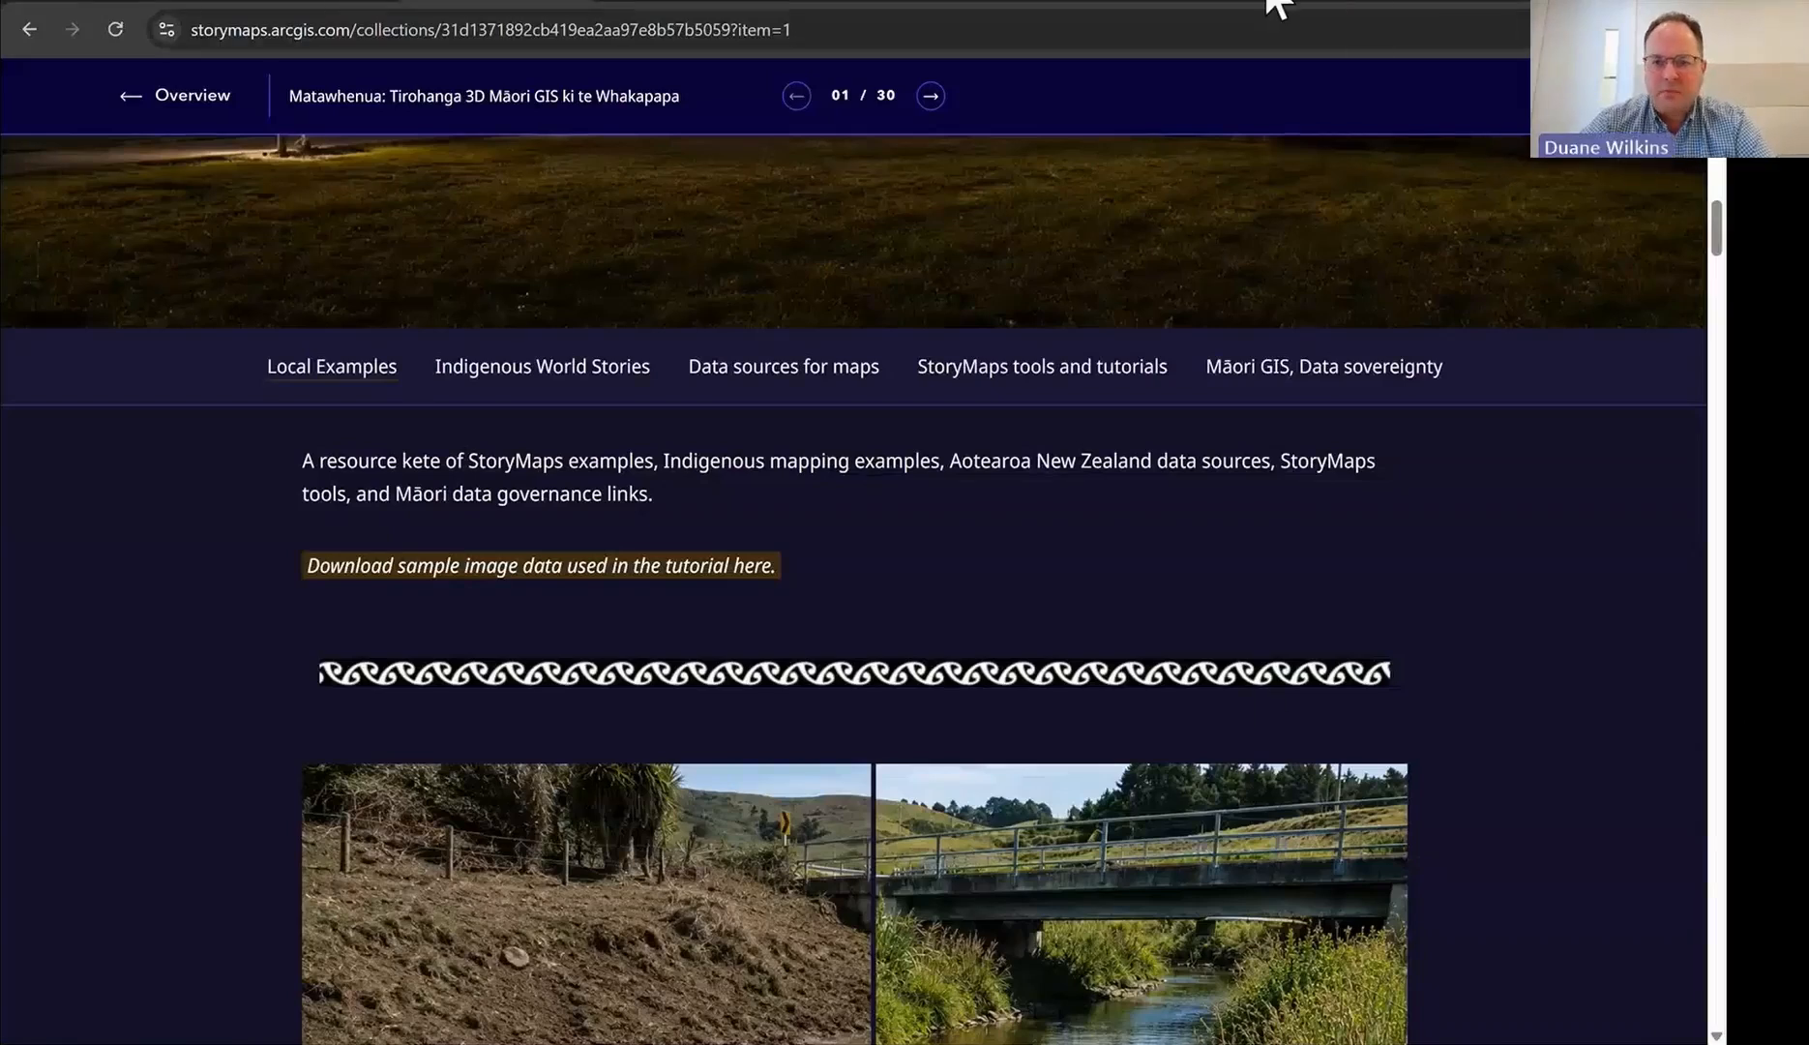
click(1205, 1)
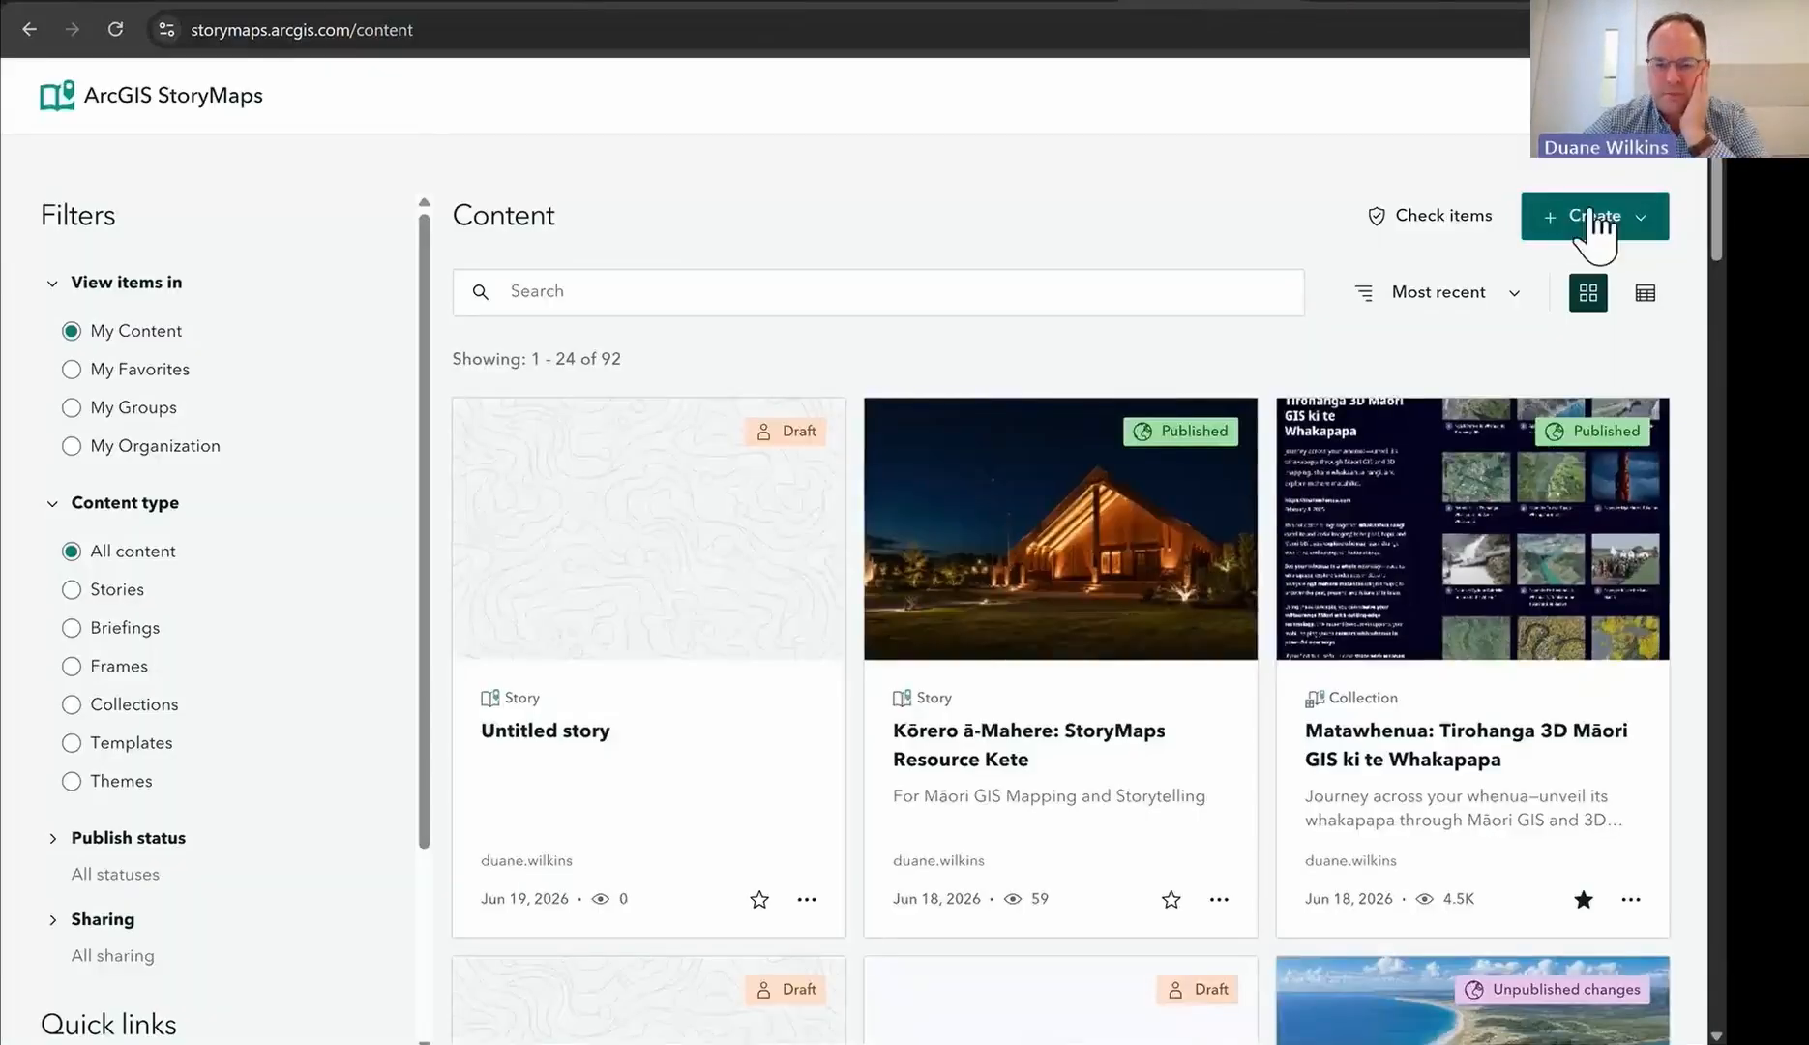
click(1605, 224)
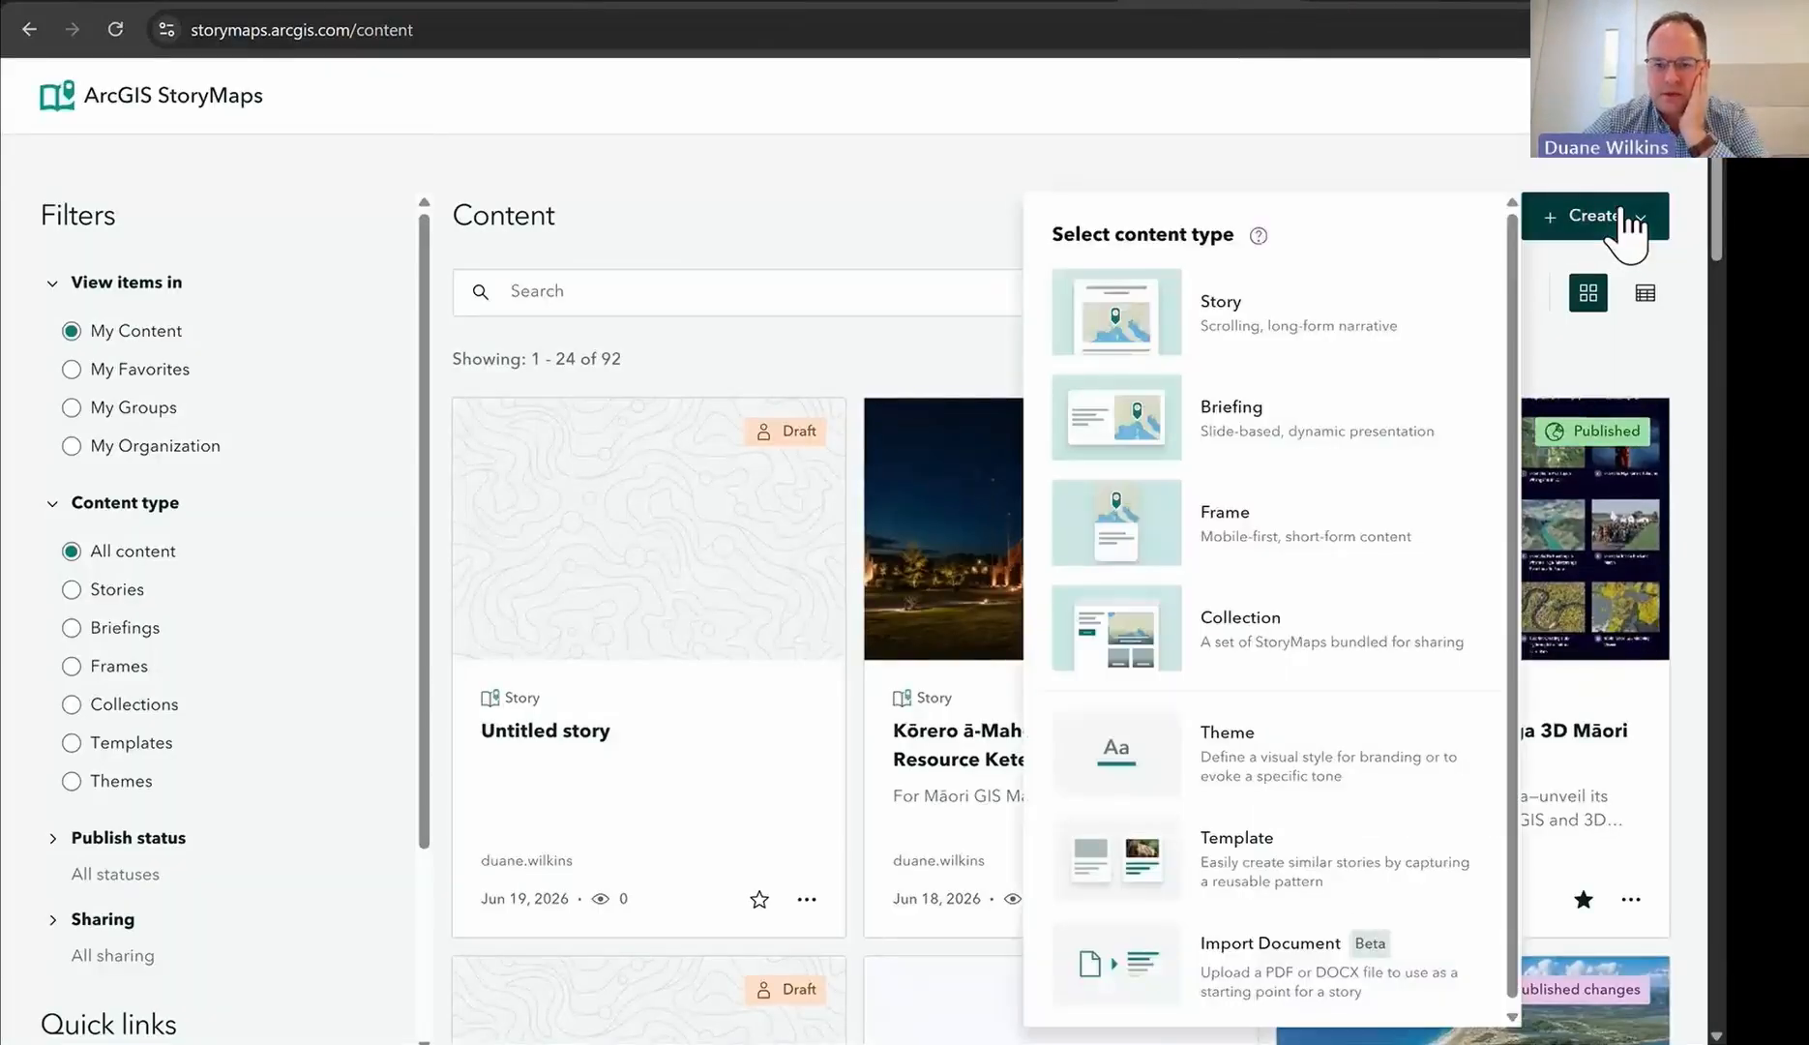
click(1279, 329)
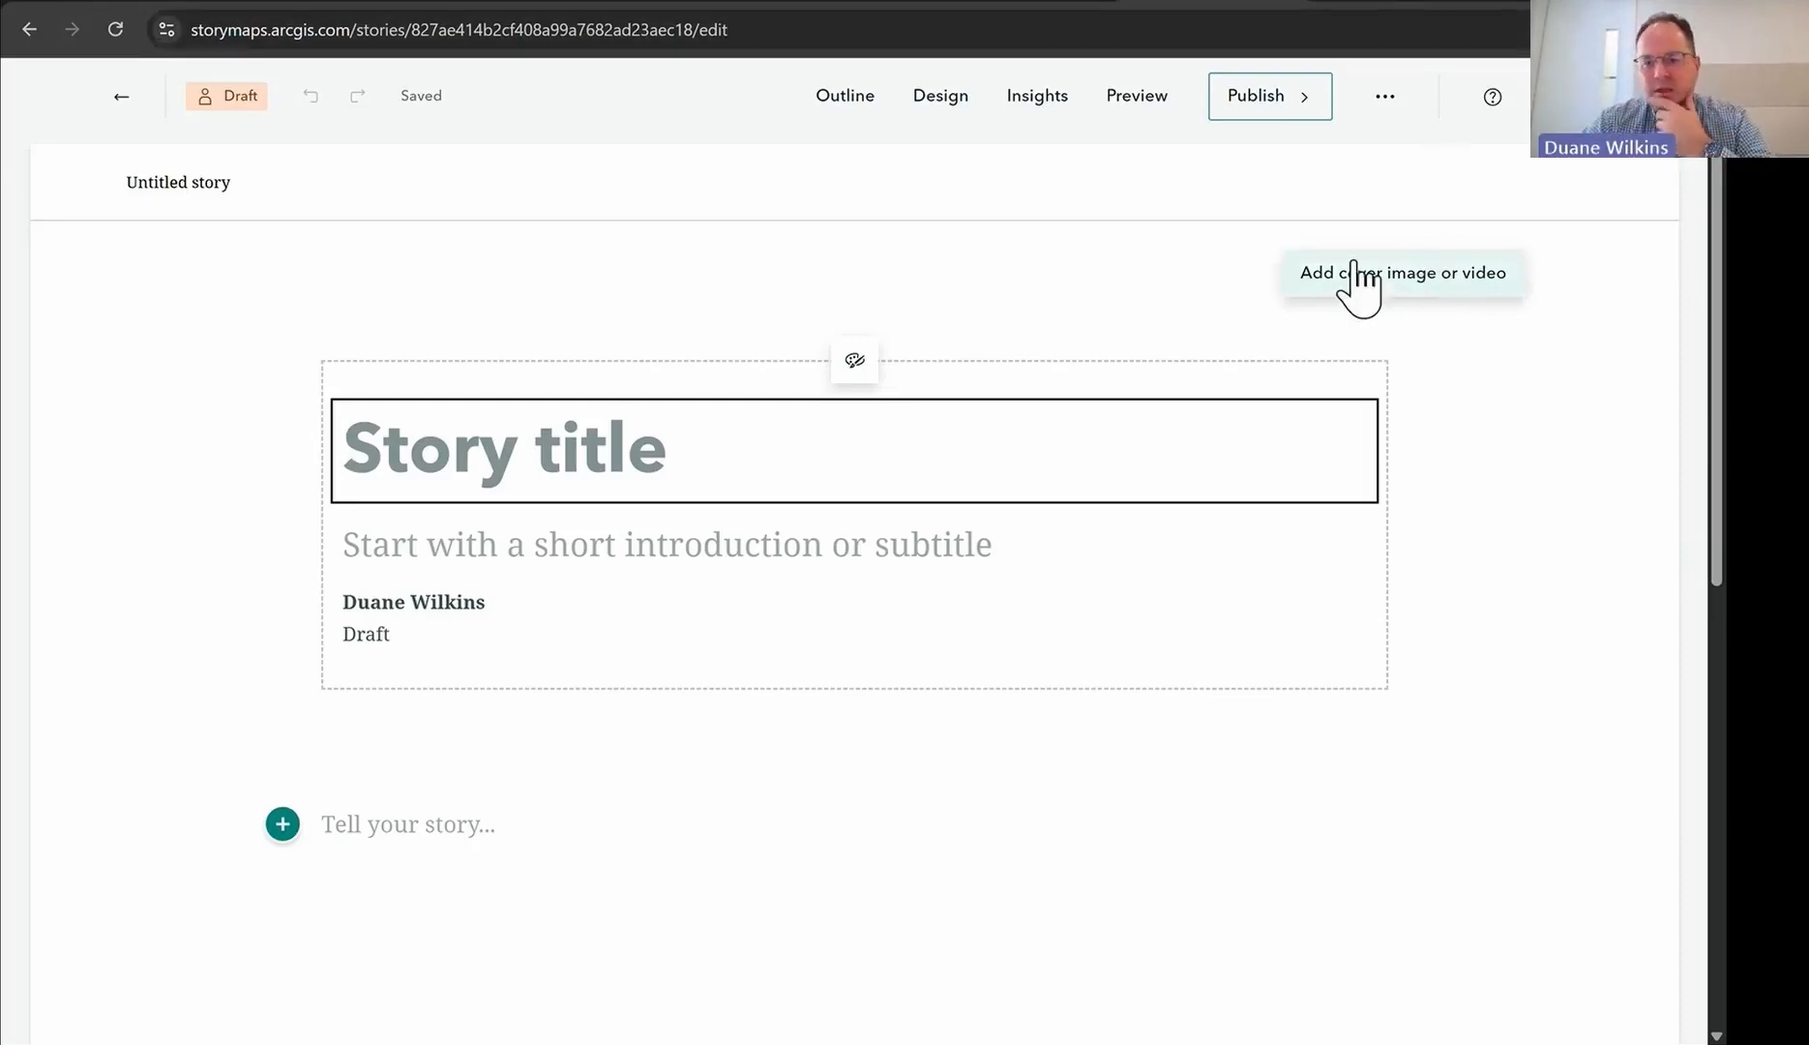
Step: Upload A_static_wide_angle_underwate (1).mp4 from the StoryMaps 2026 folder and add it as the story's cover video
click(1412, 274)
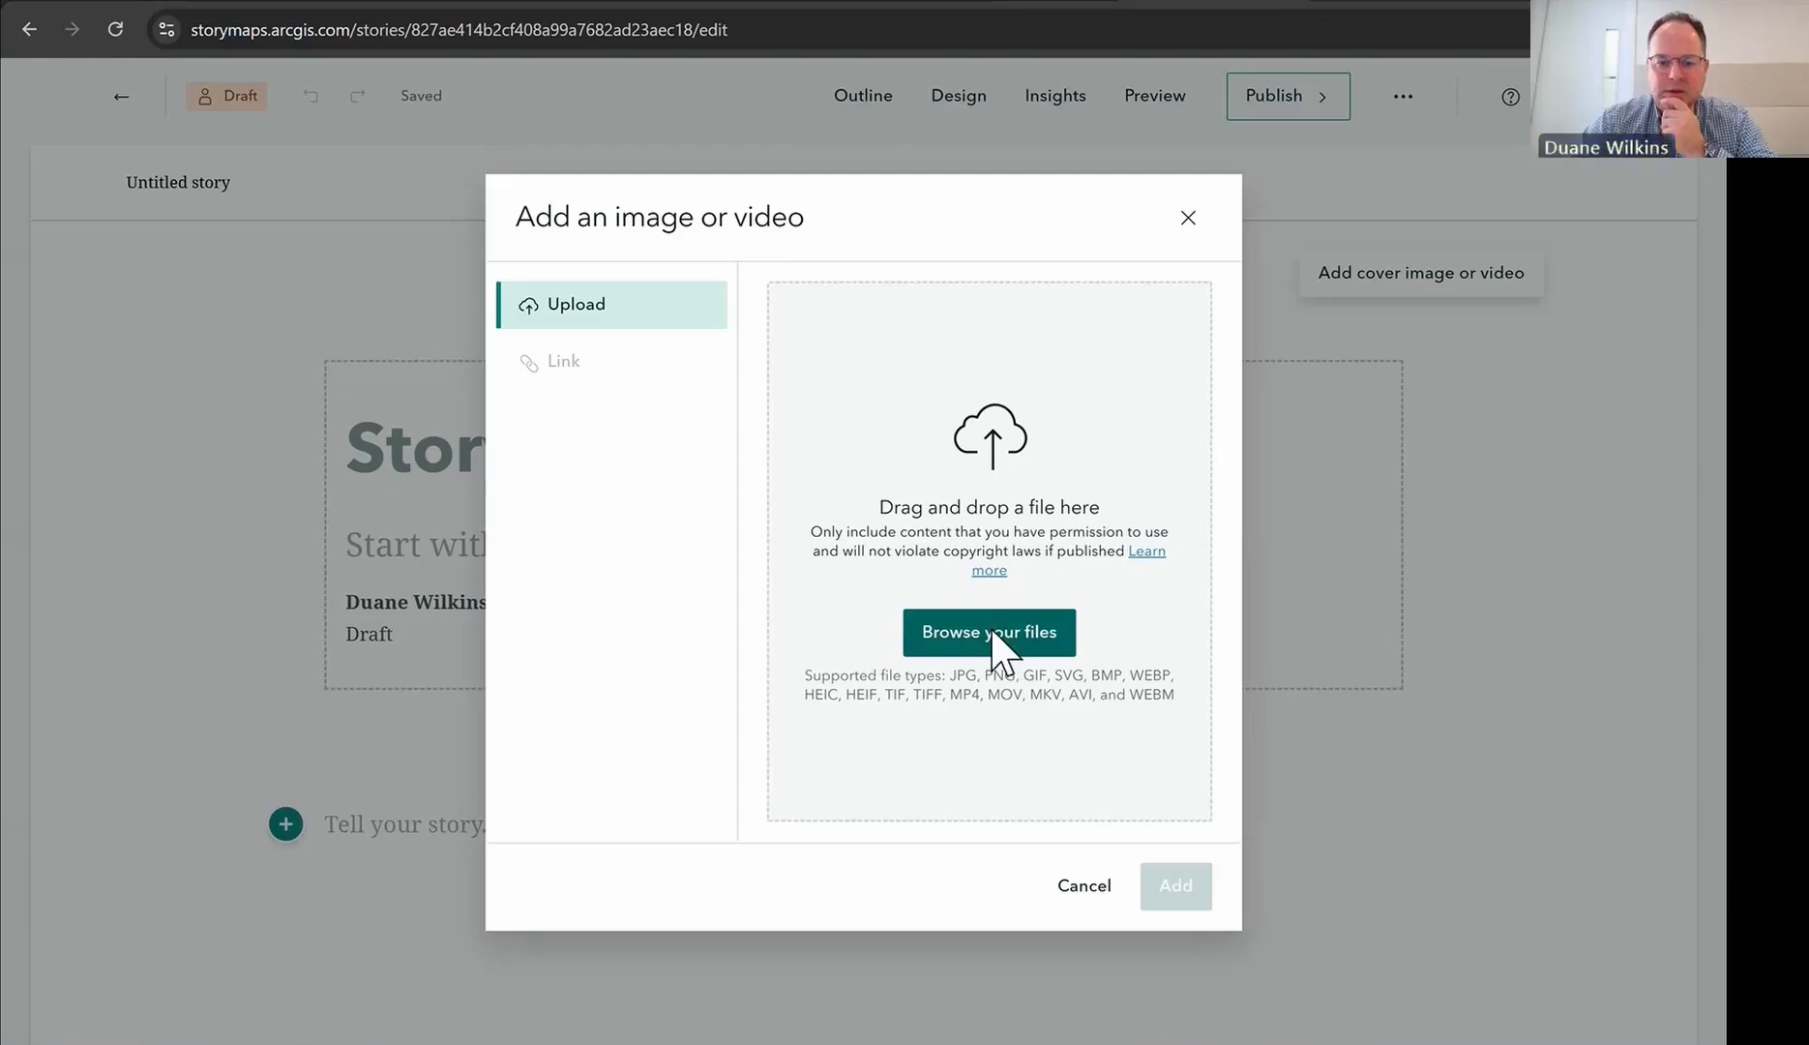
click(994, 633)
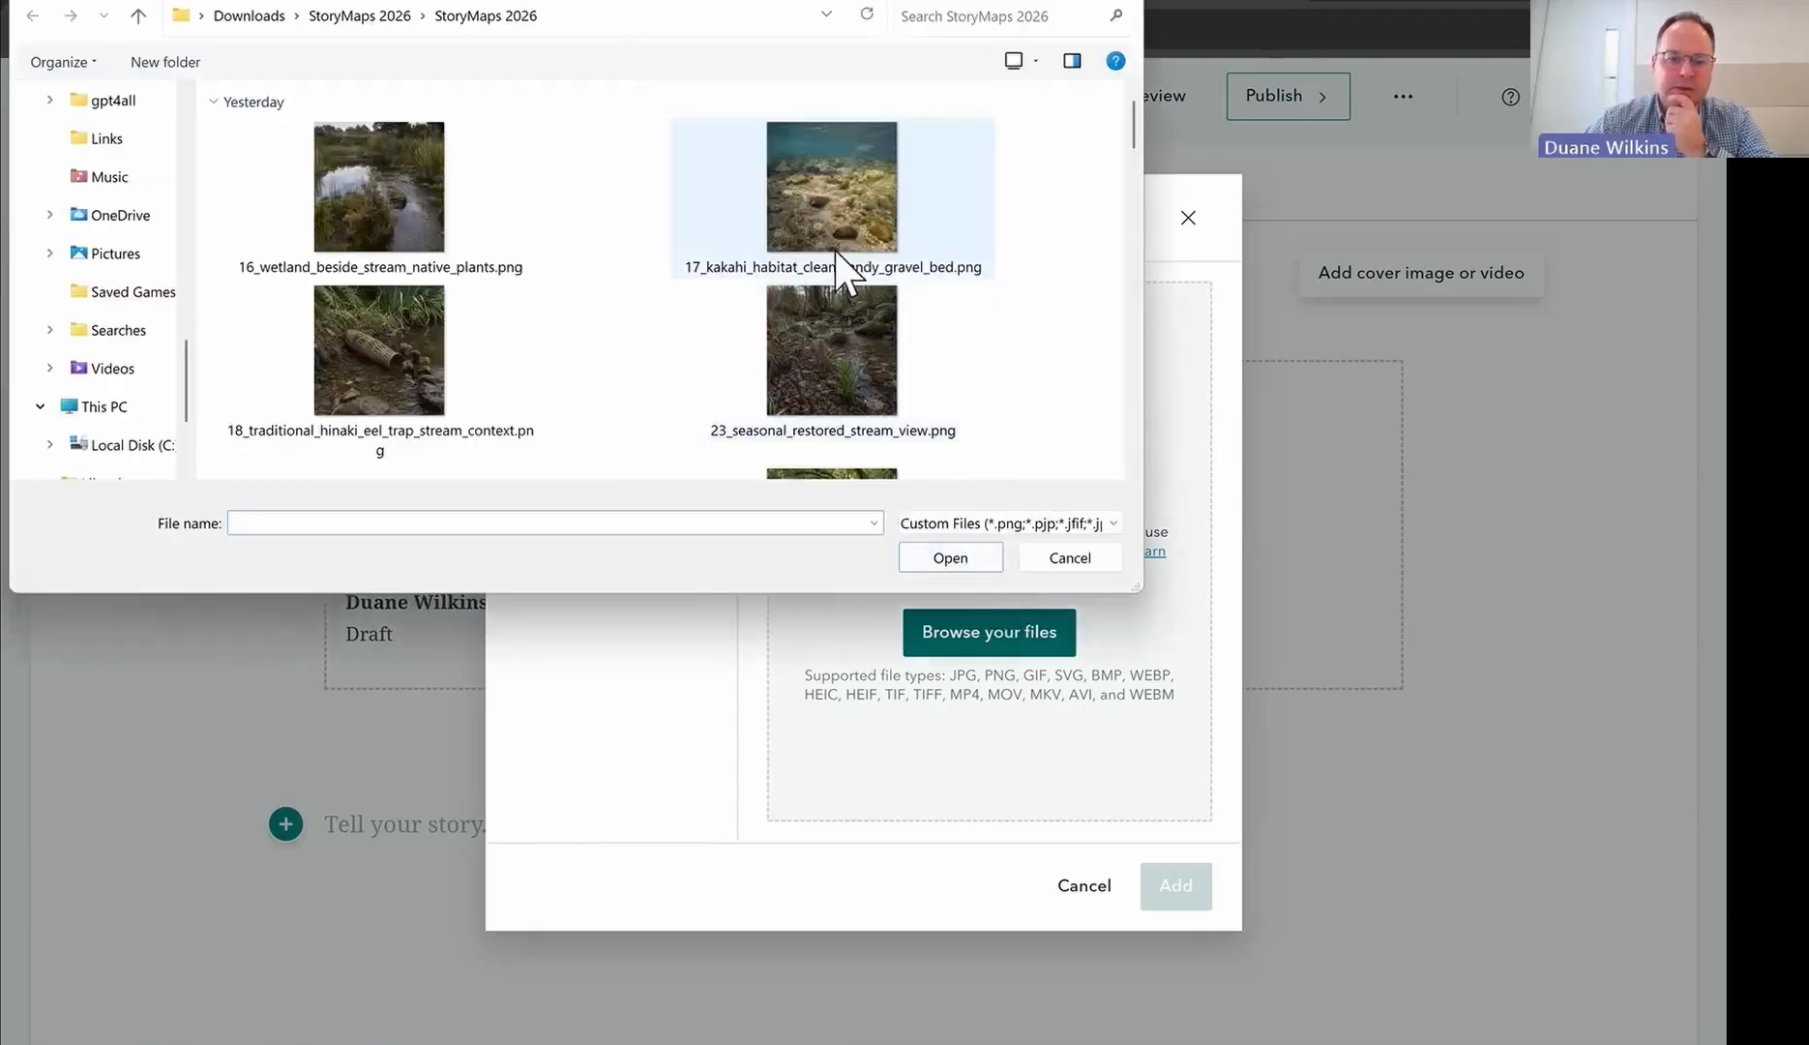
drag(1137, 587, 1413, 828)
click(840, 411)
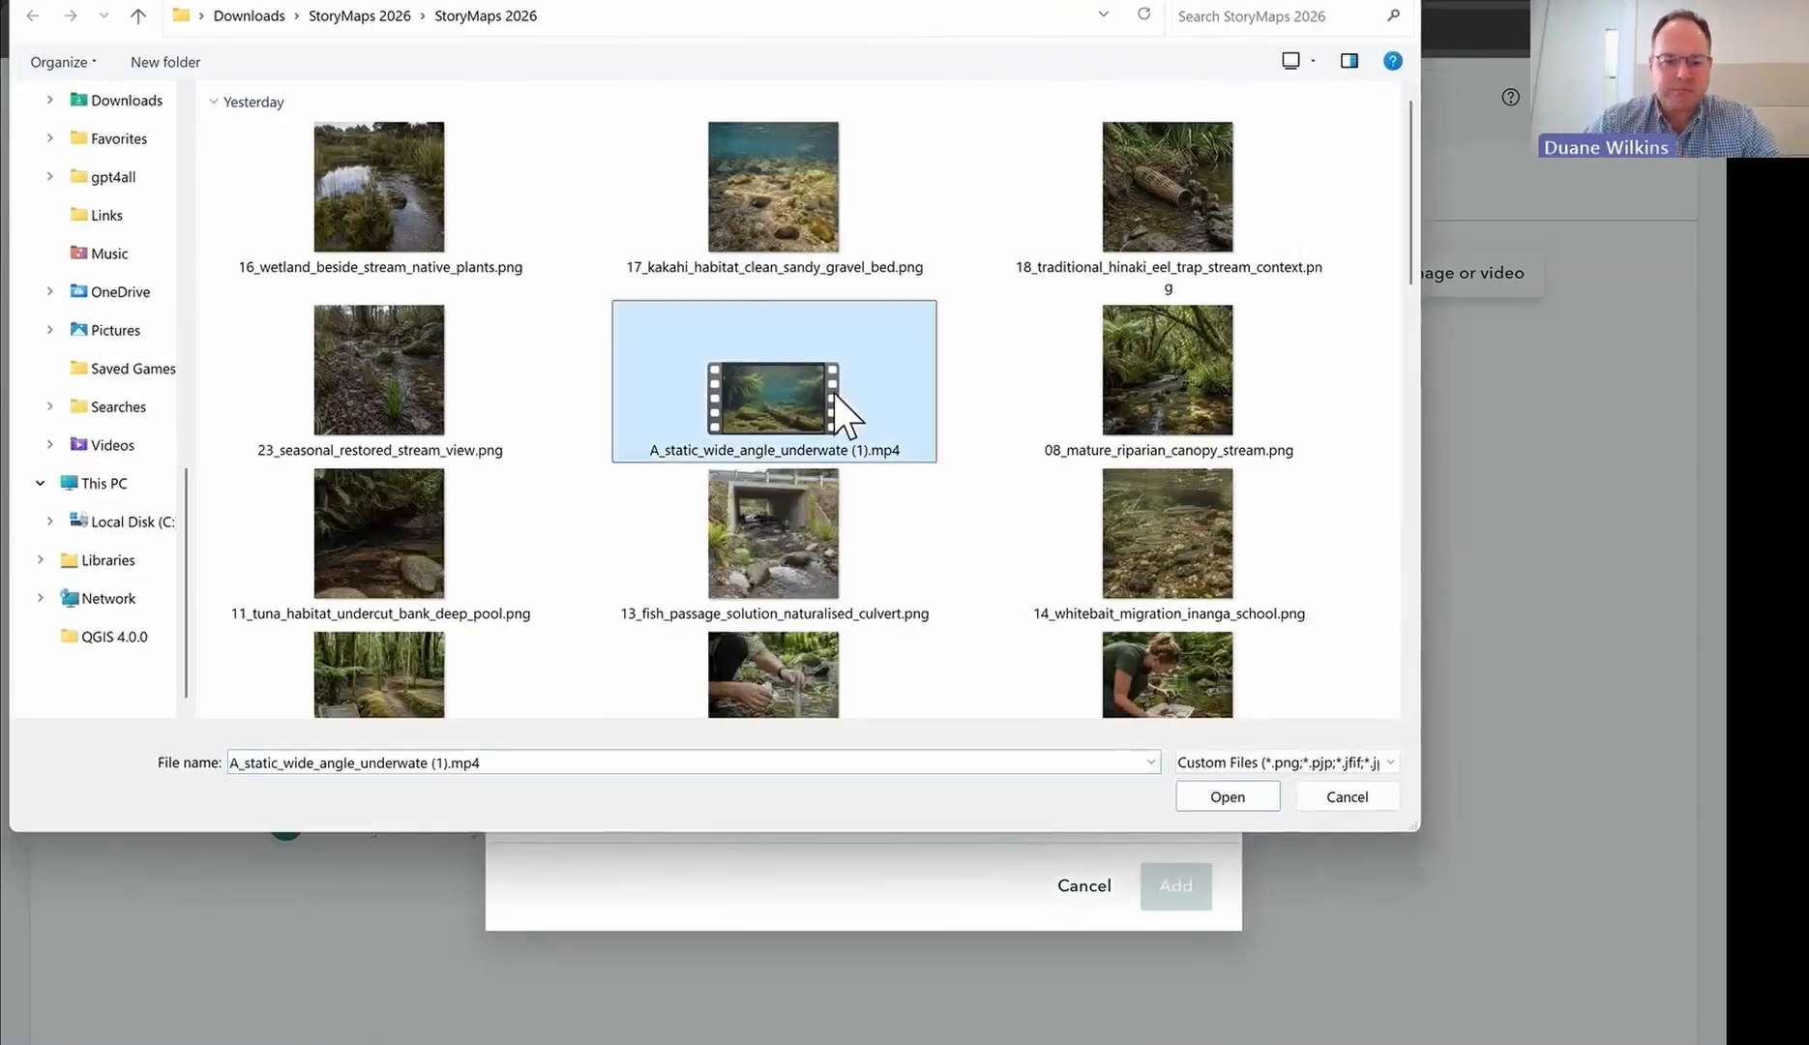
double_click(779, 392)
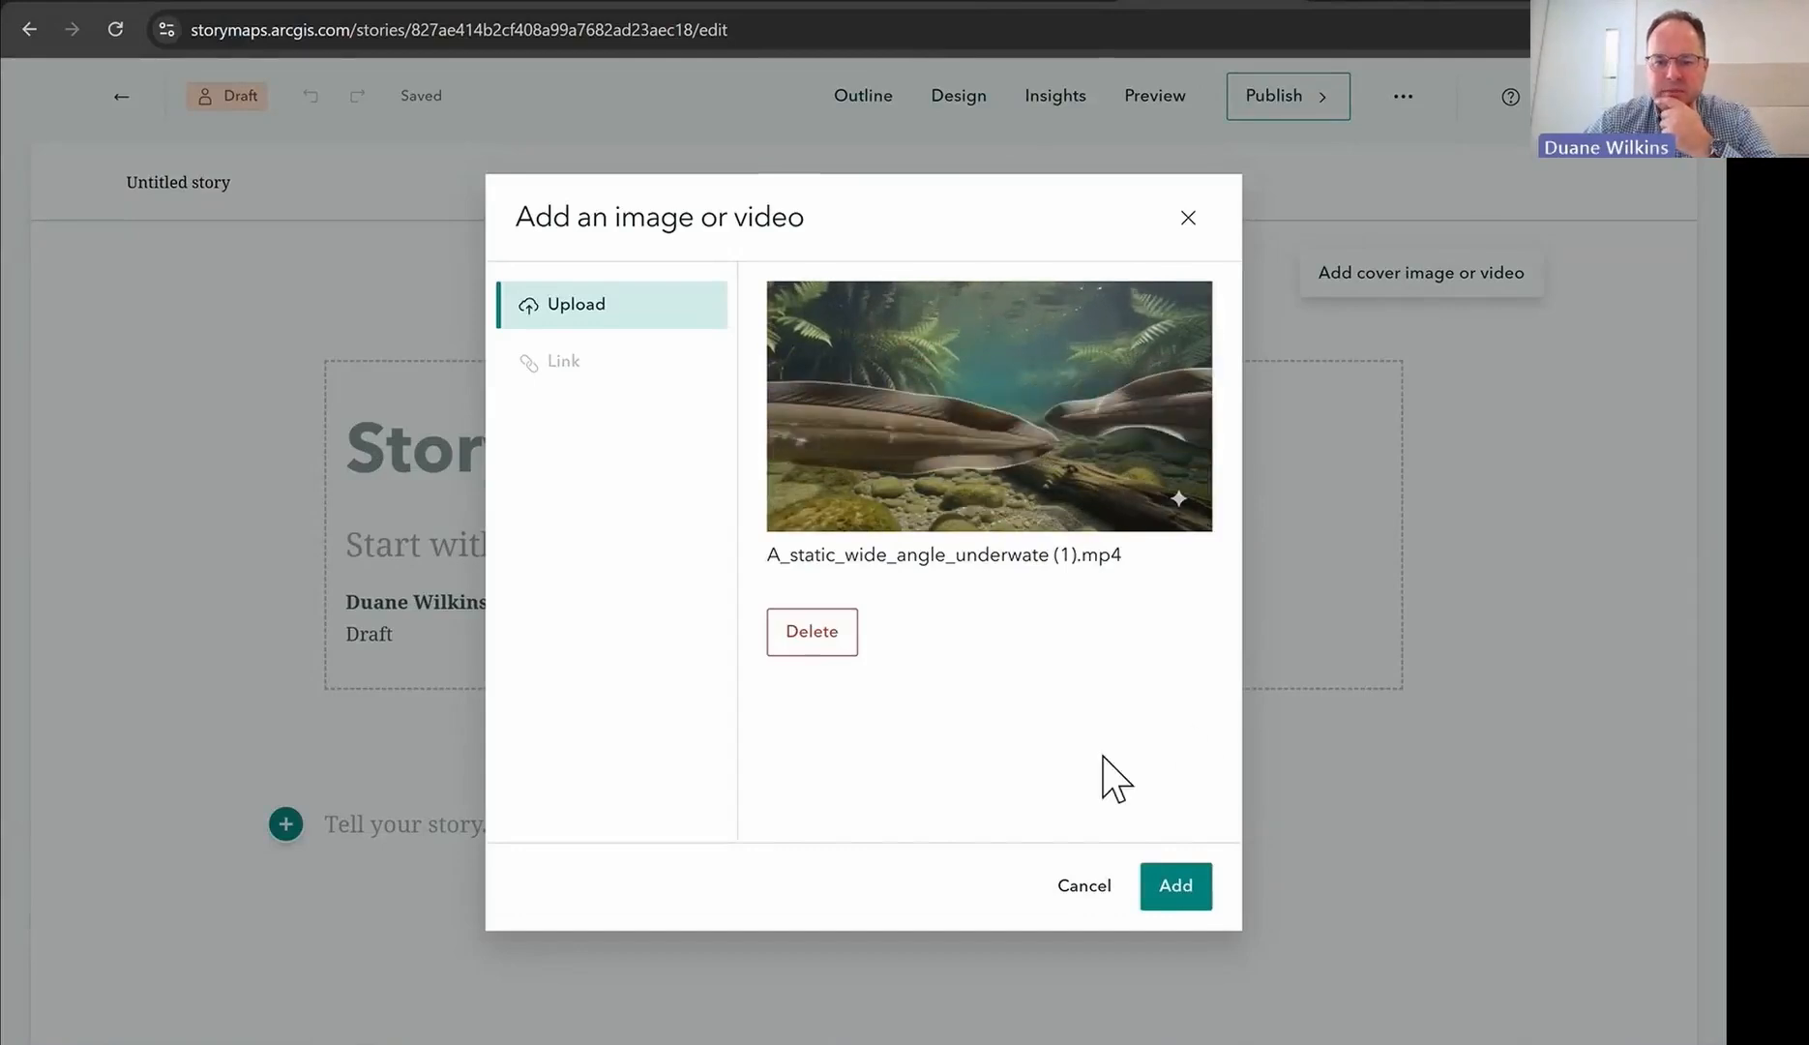
click(1187, 888)
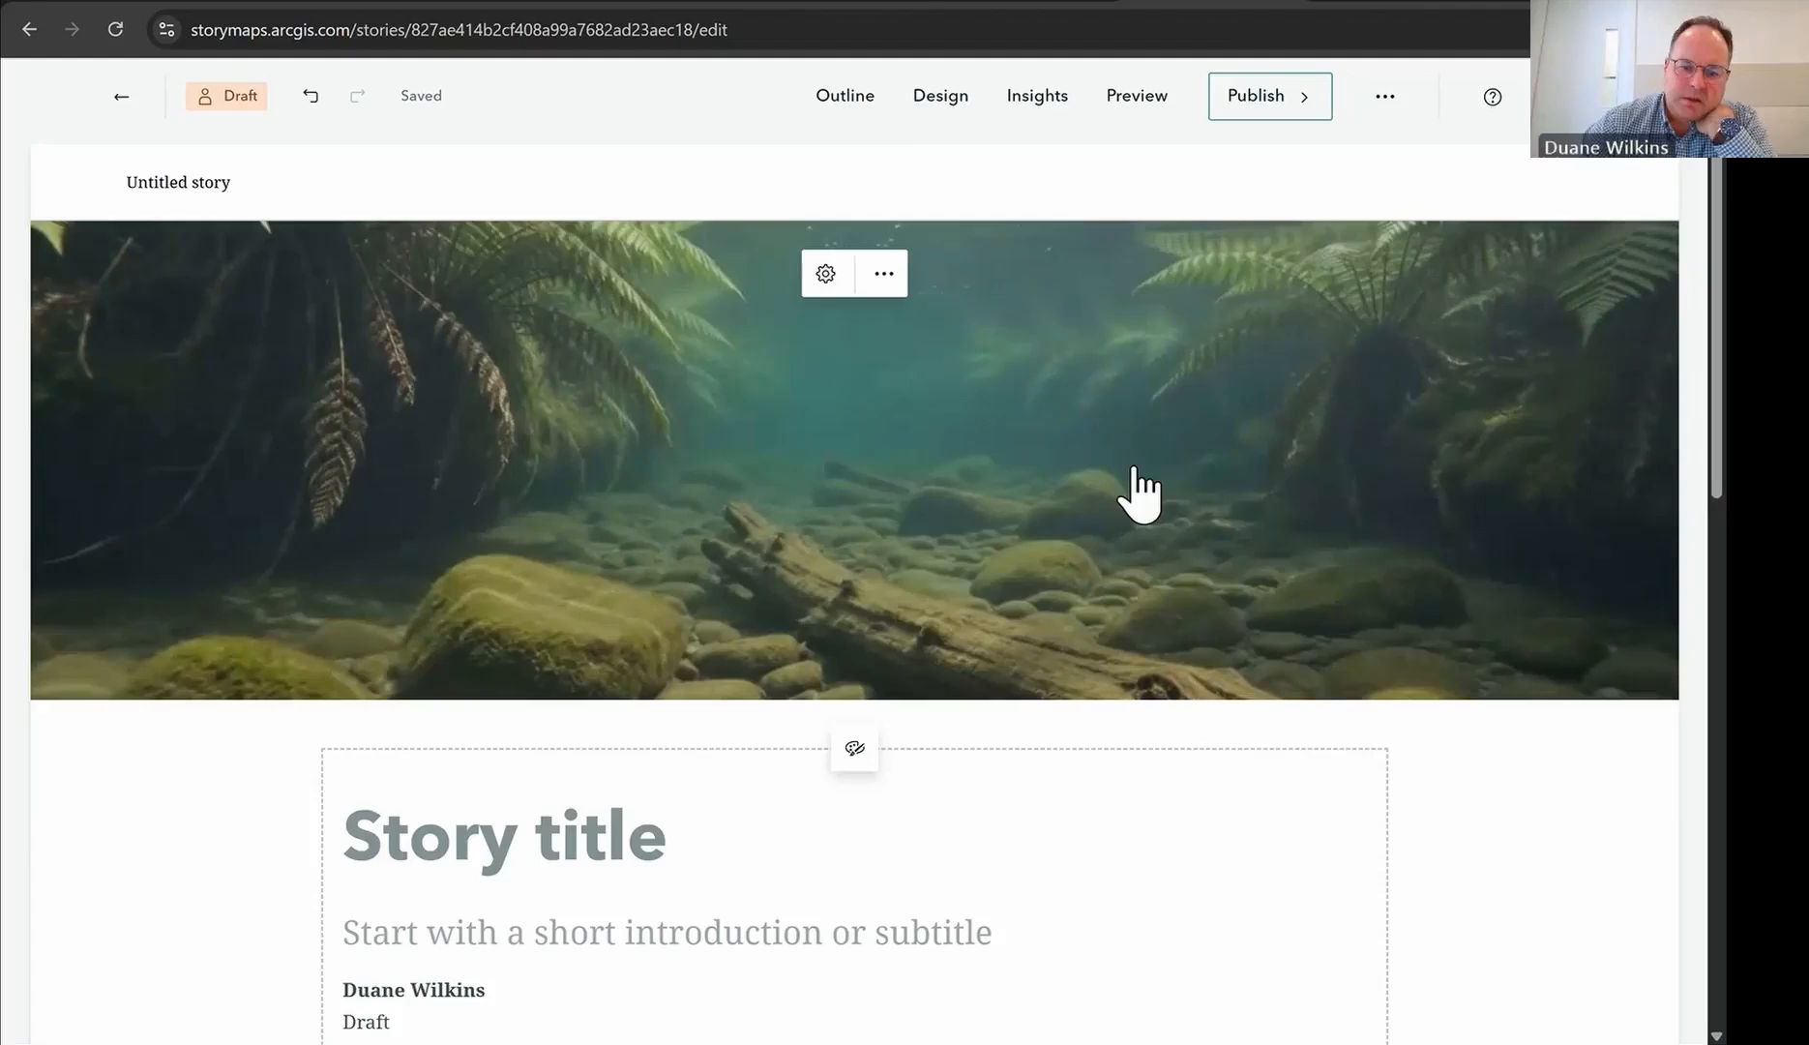
Step: Title the story "Korero A Mahere"
scroll(1142, 503, down, 5)
click(545, 377)
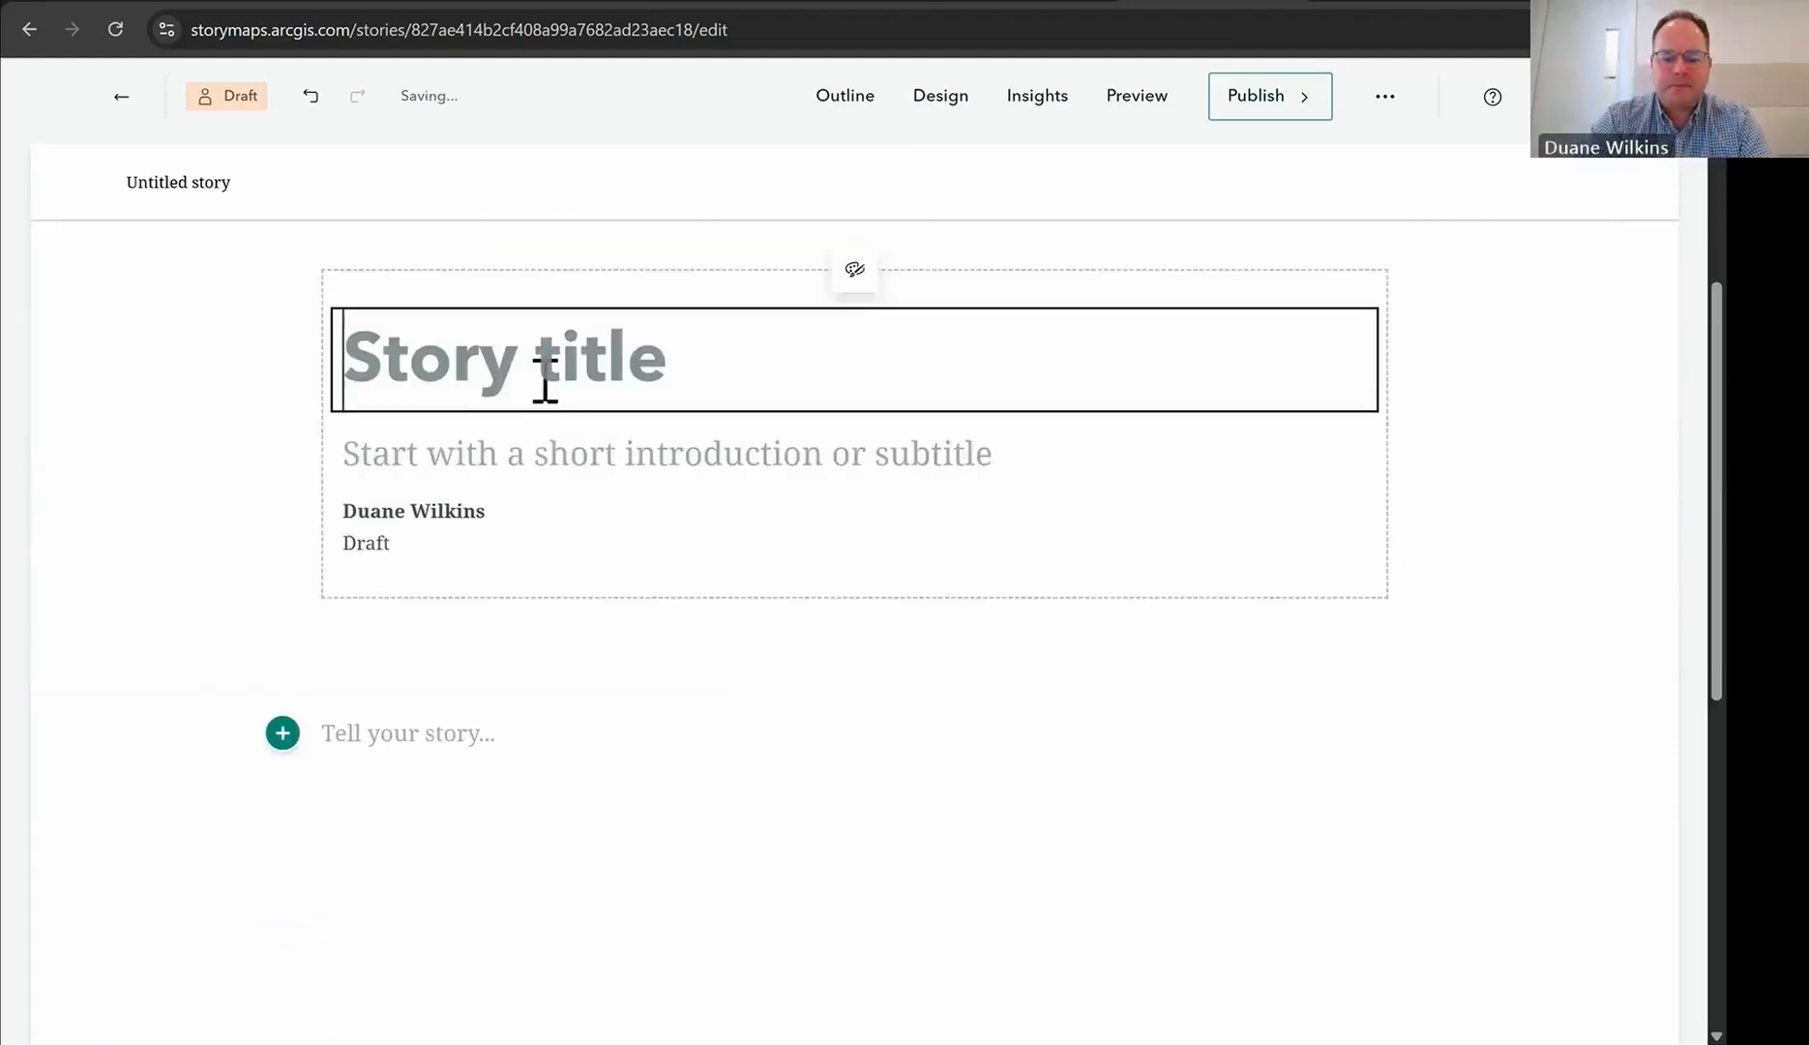
text(Korero A)
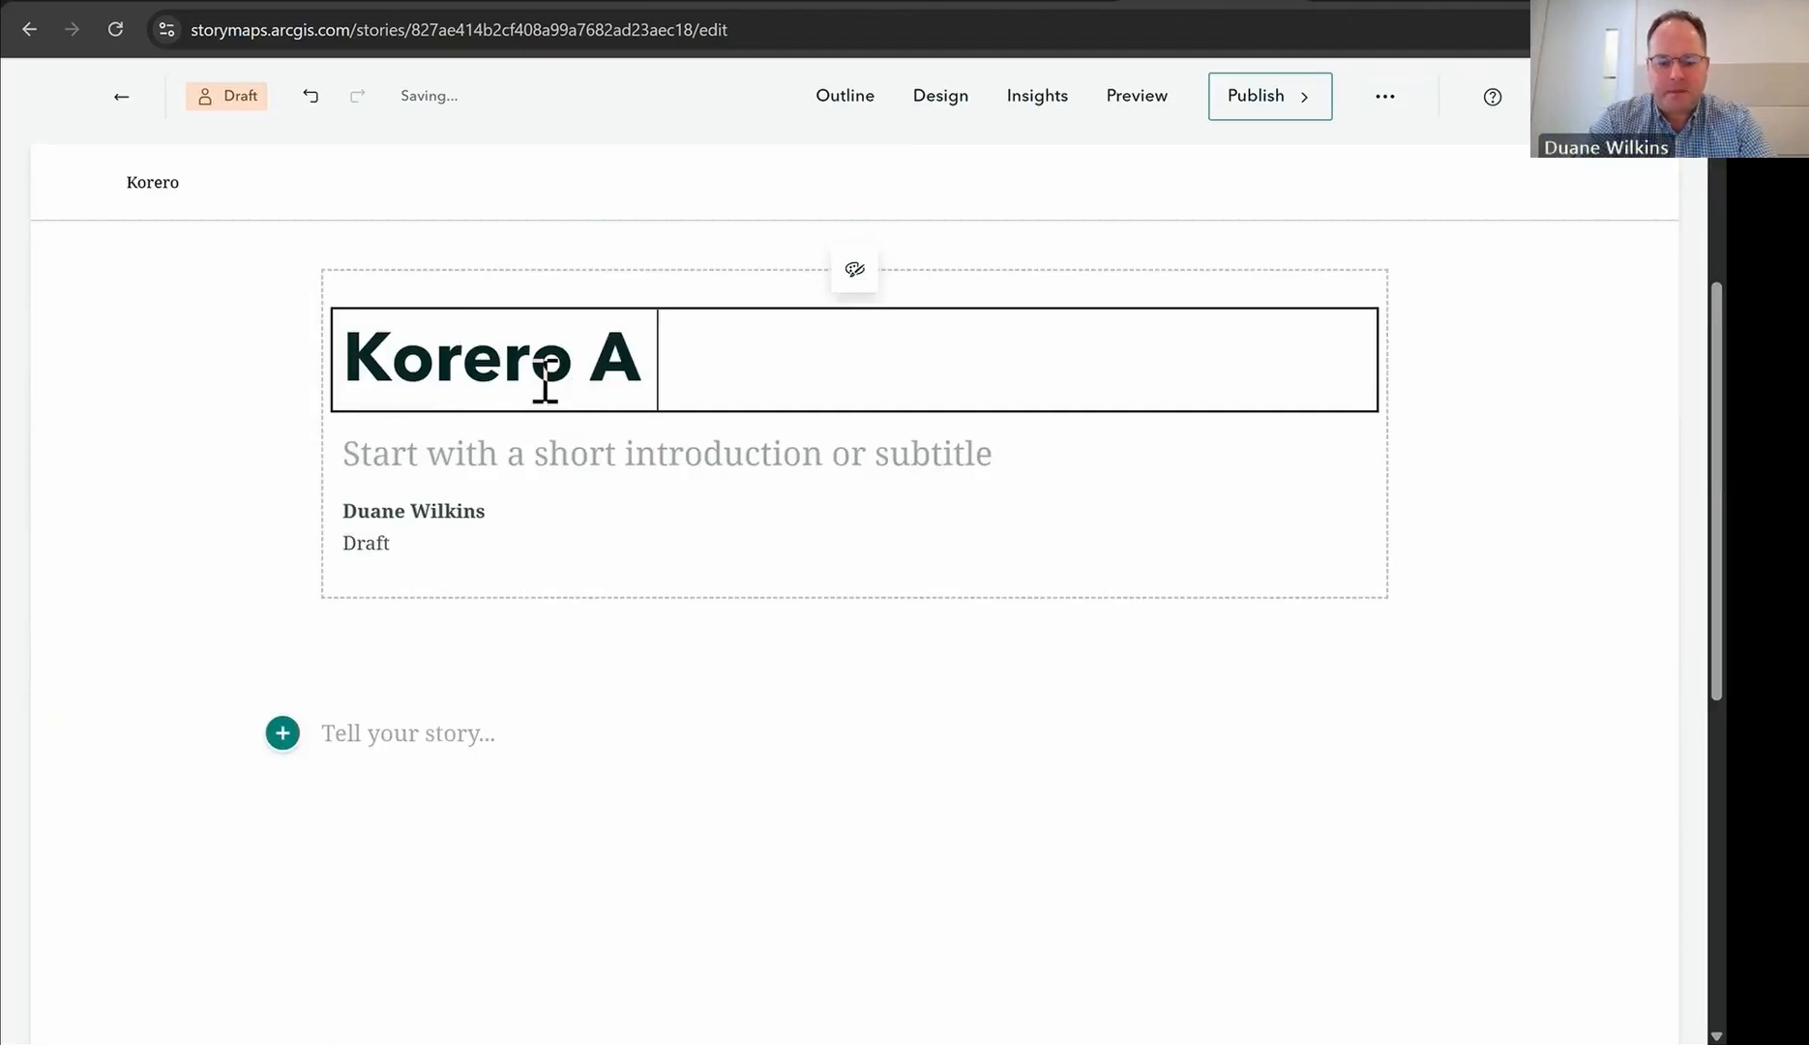
text( Mahere)
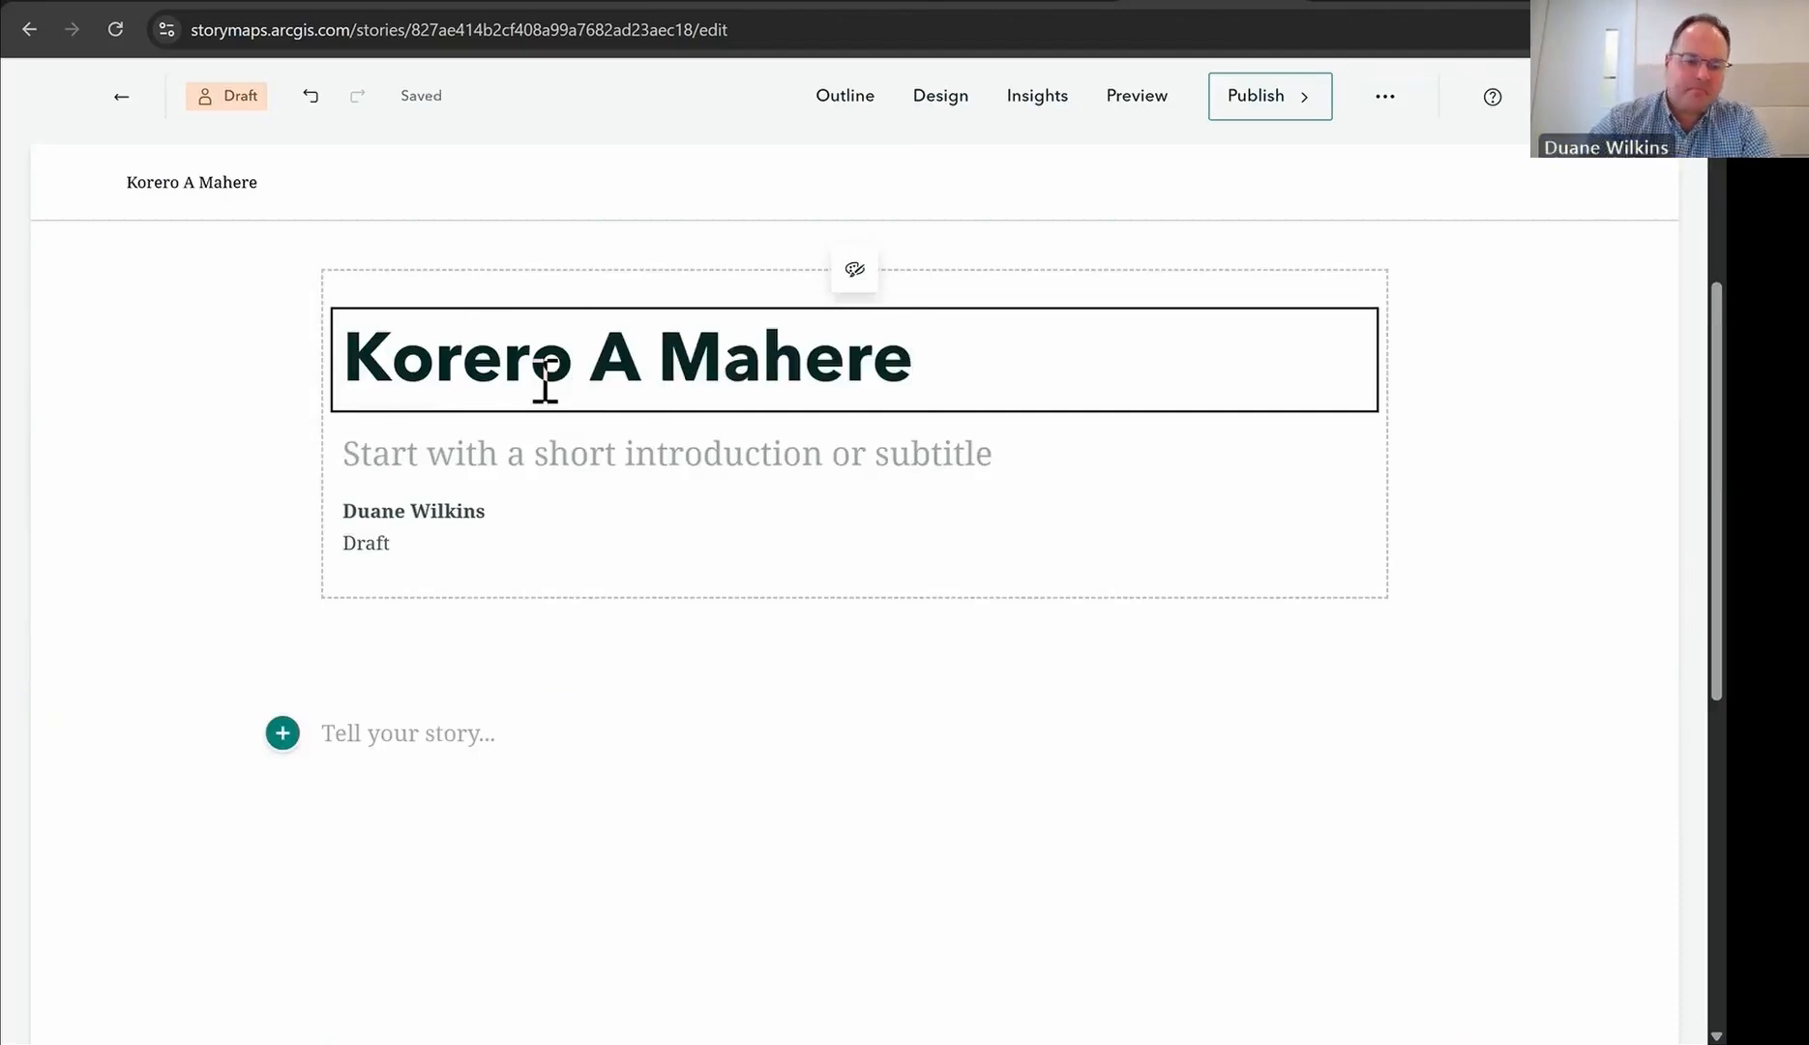
Step: Enter "This is our storymap example." as the story's subtitle
click(501, 435)
text(This is our storymap)
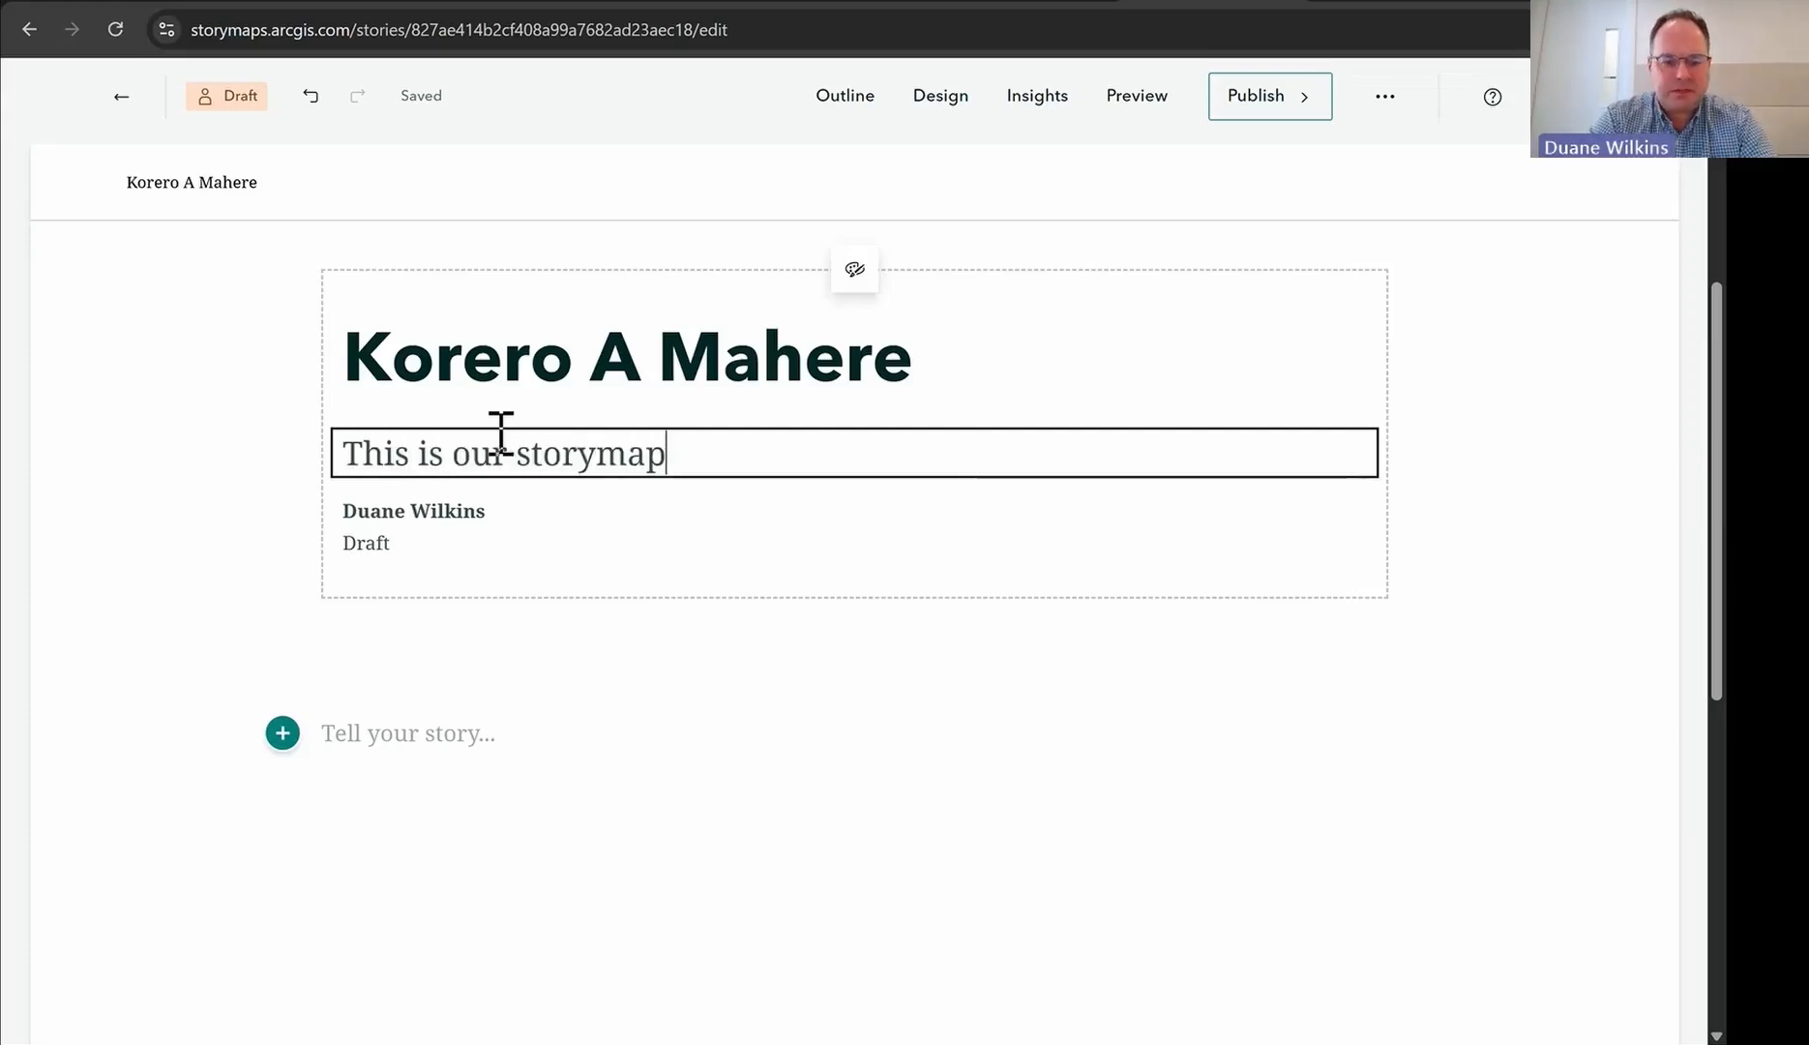
text( exm)
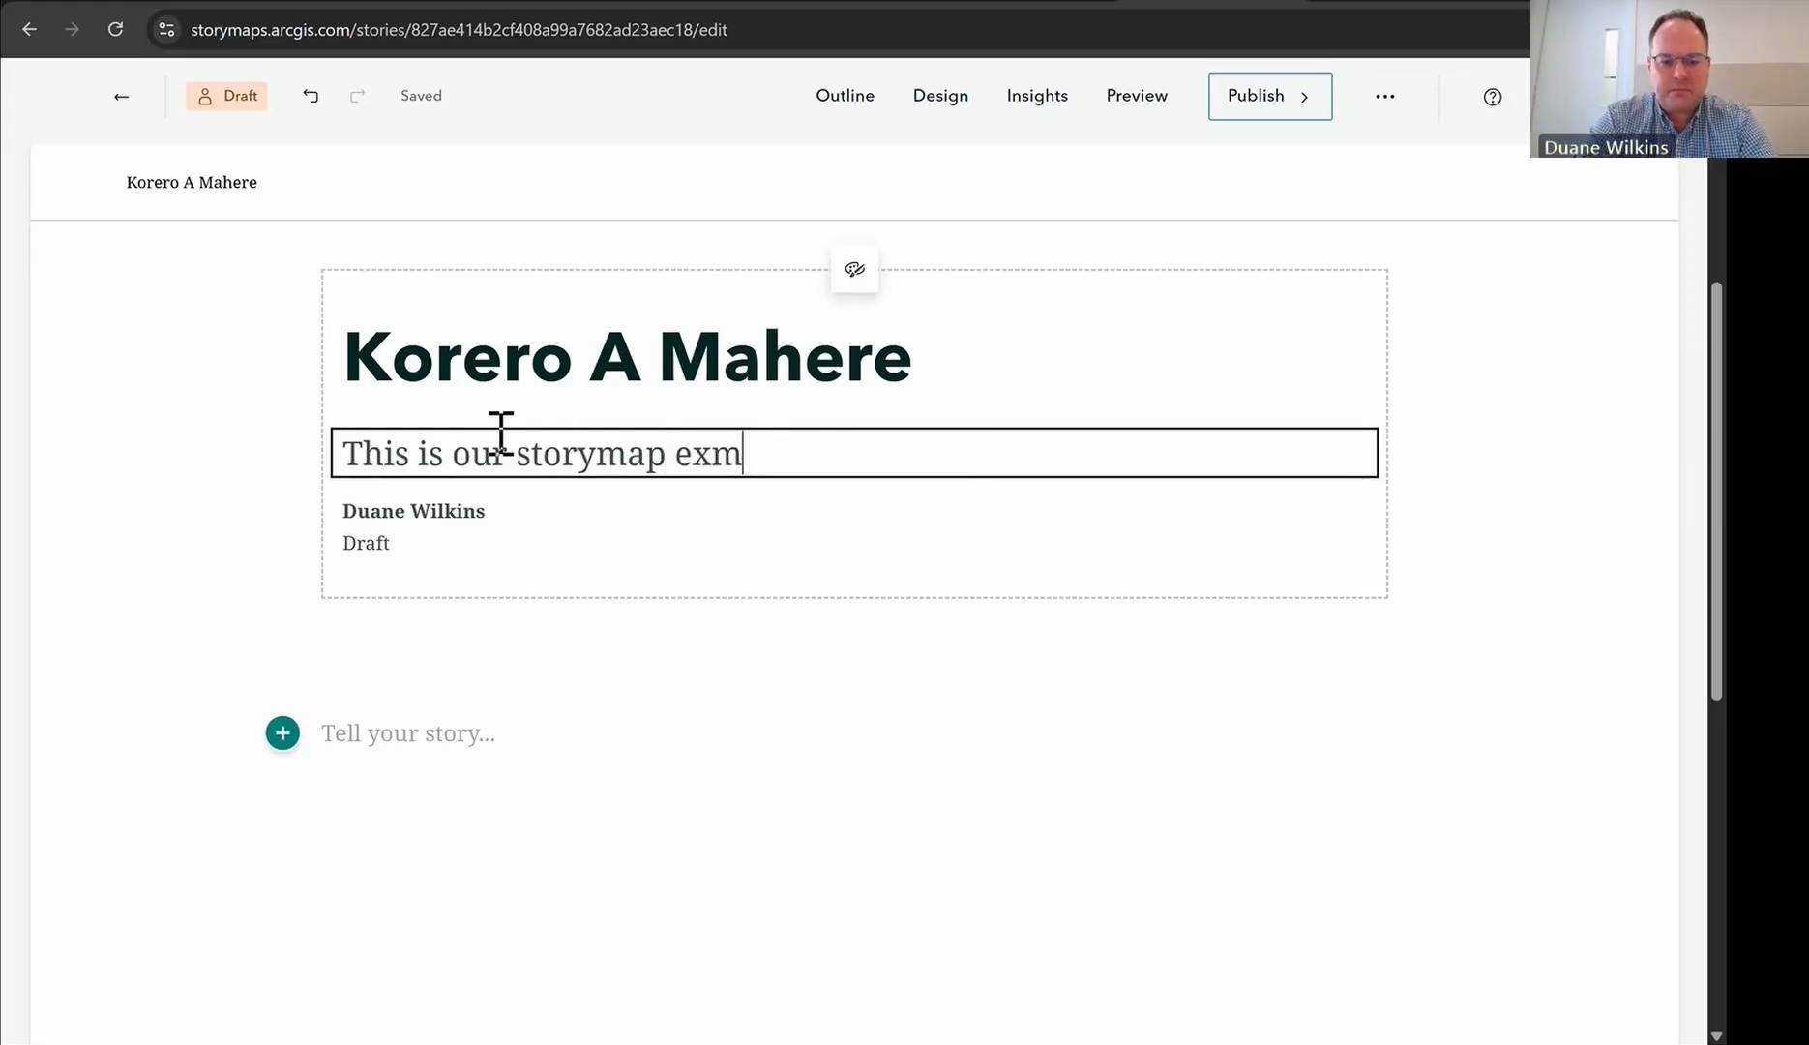
key(BackSpace)
text(ample.)
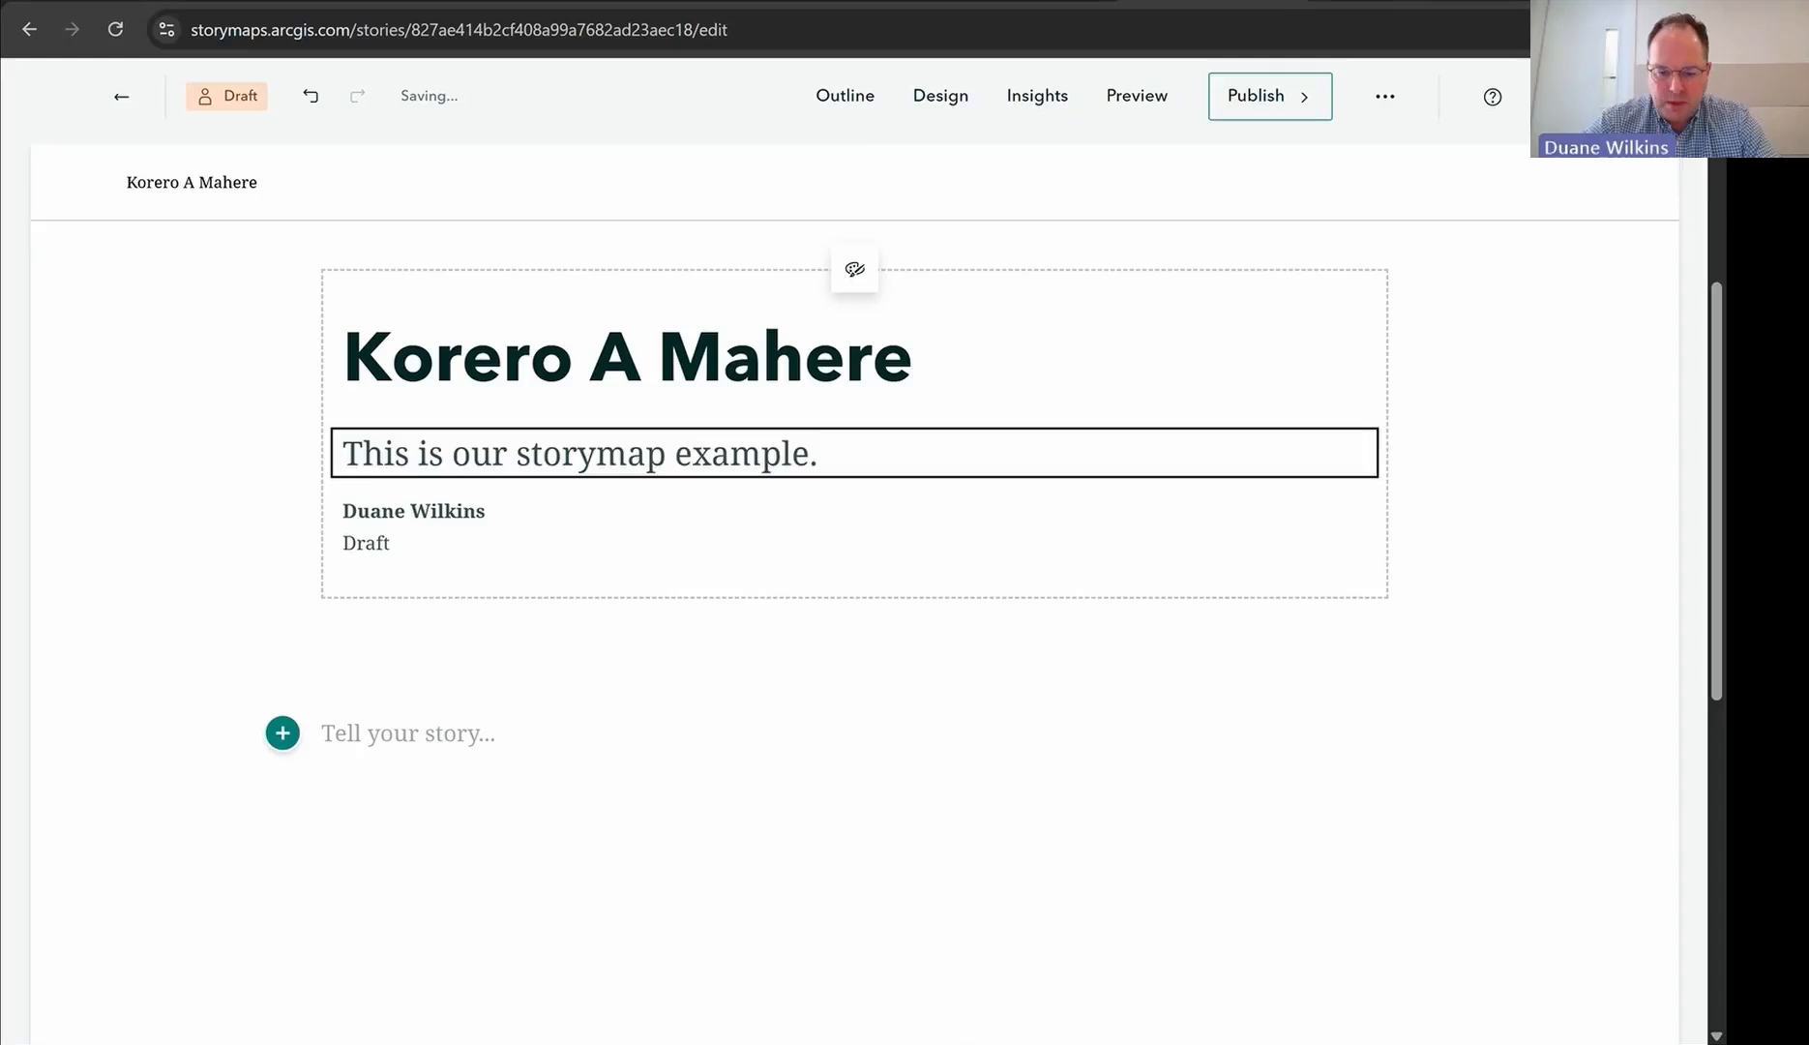
Step: Try to open Storymap sample text.docx from the extracted StoryMaps 2026 folder in Word, then return to the story in the browser
click(972, 1044)
mouse_move(936, 950)
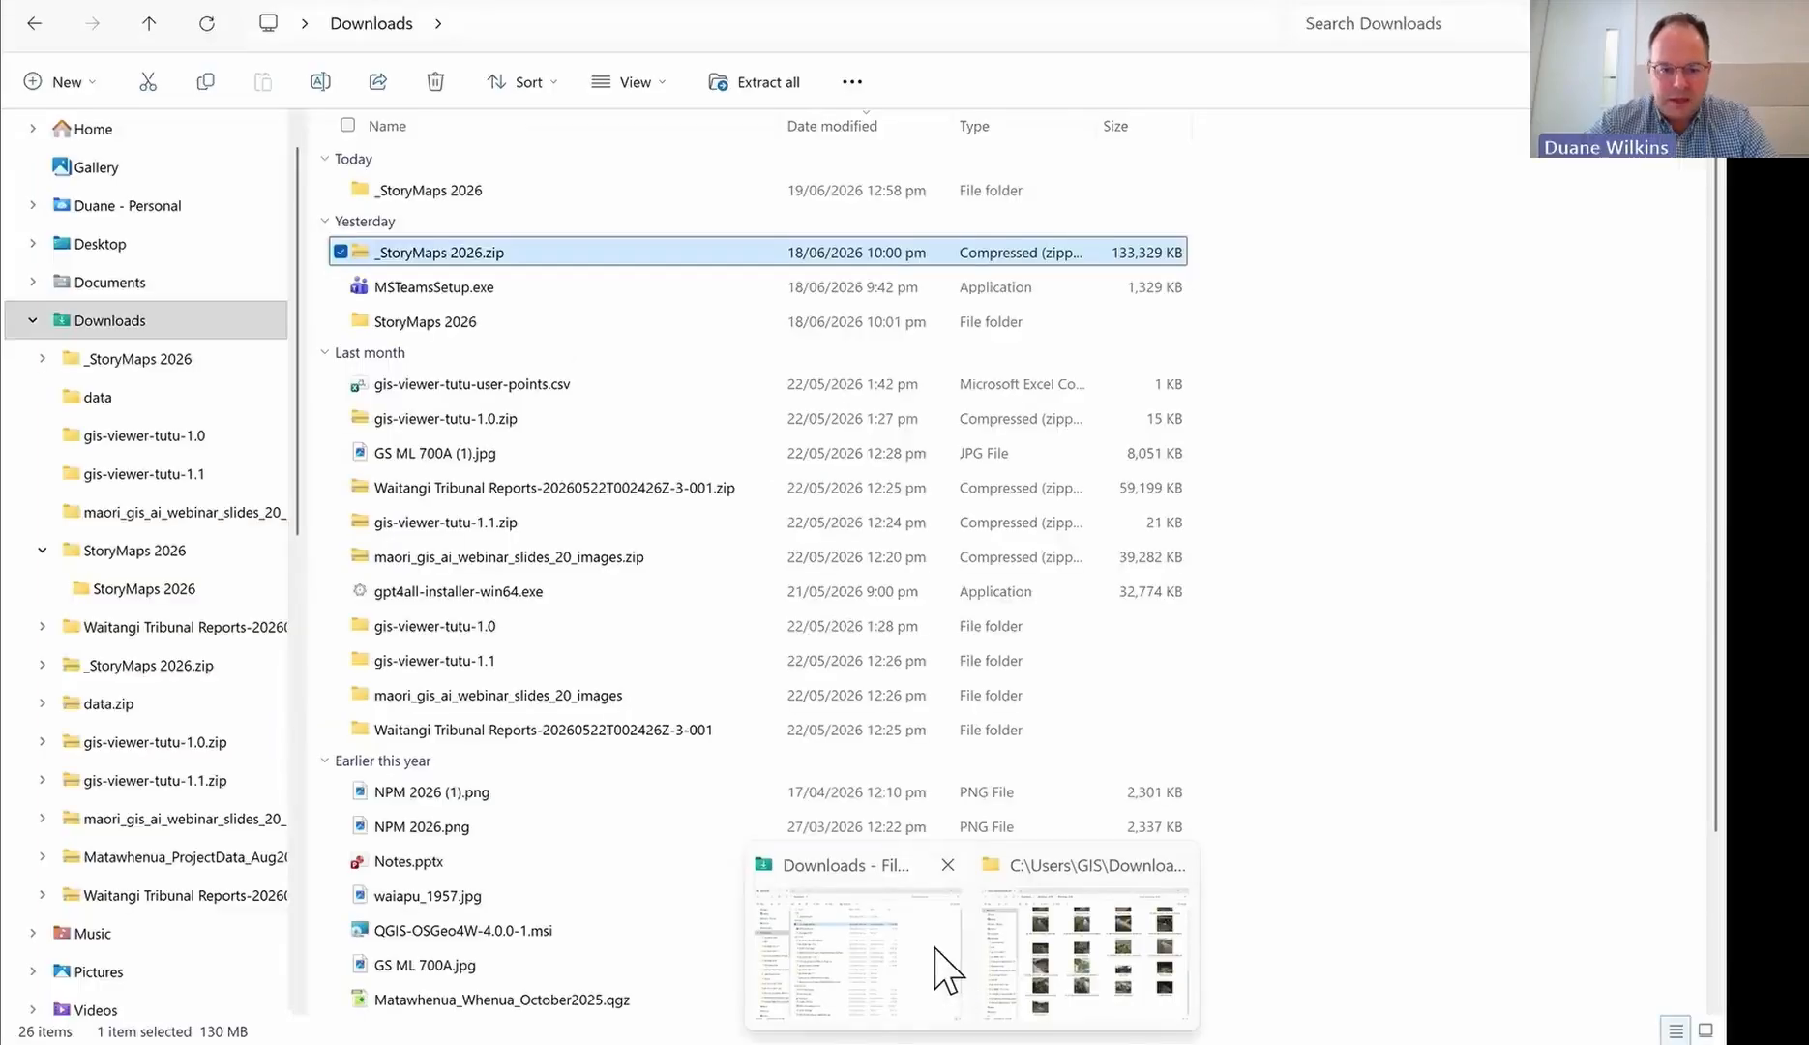
click(1025, 953)
scroll(986, 604, up, 2)
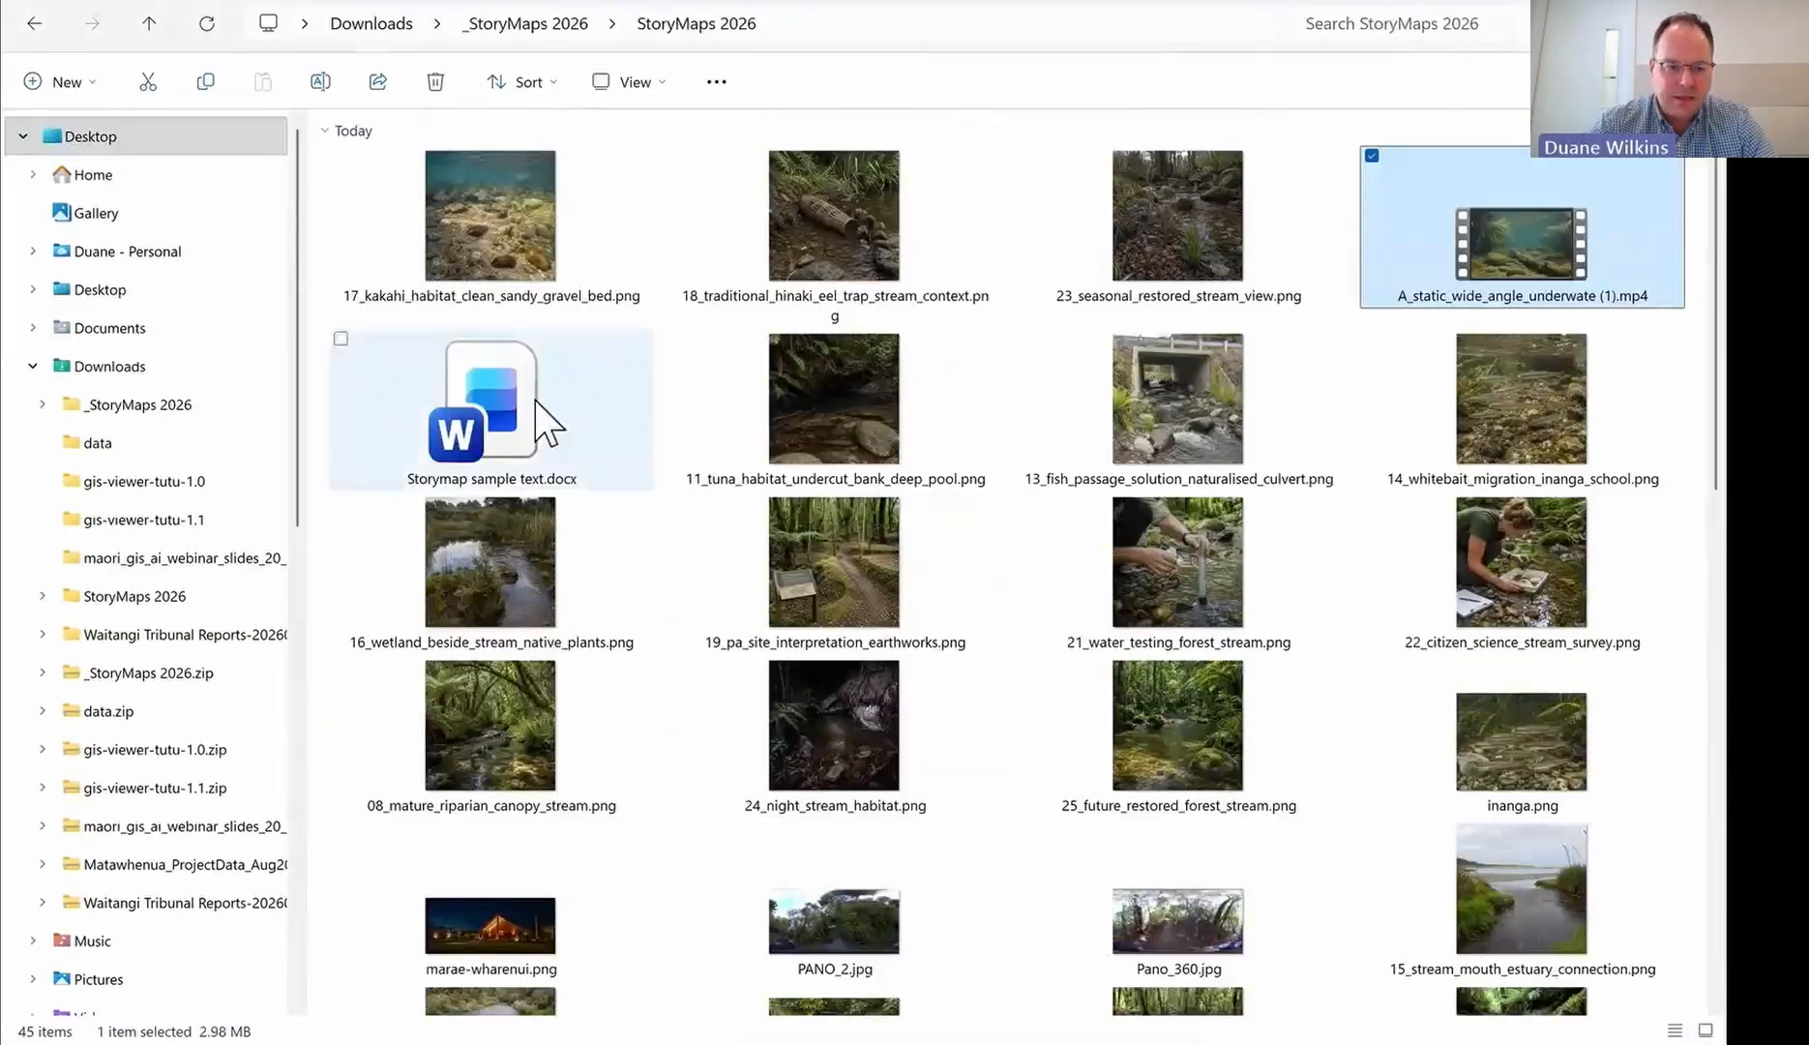
double_click(515, 425)
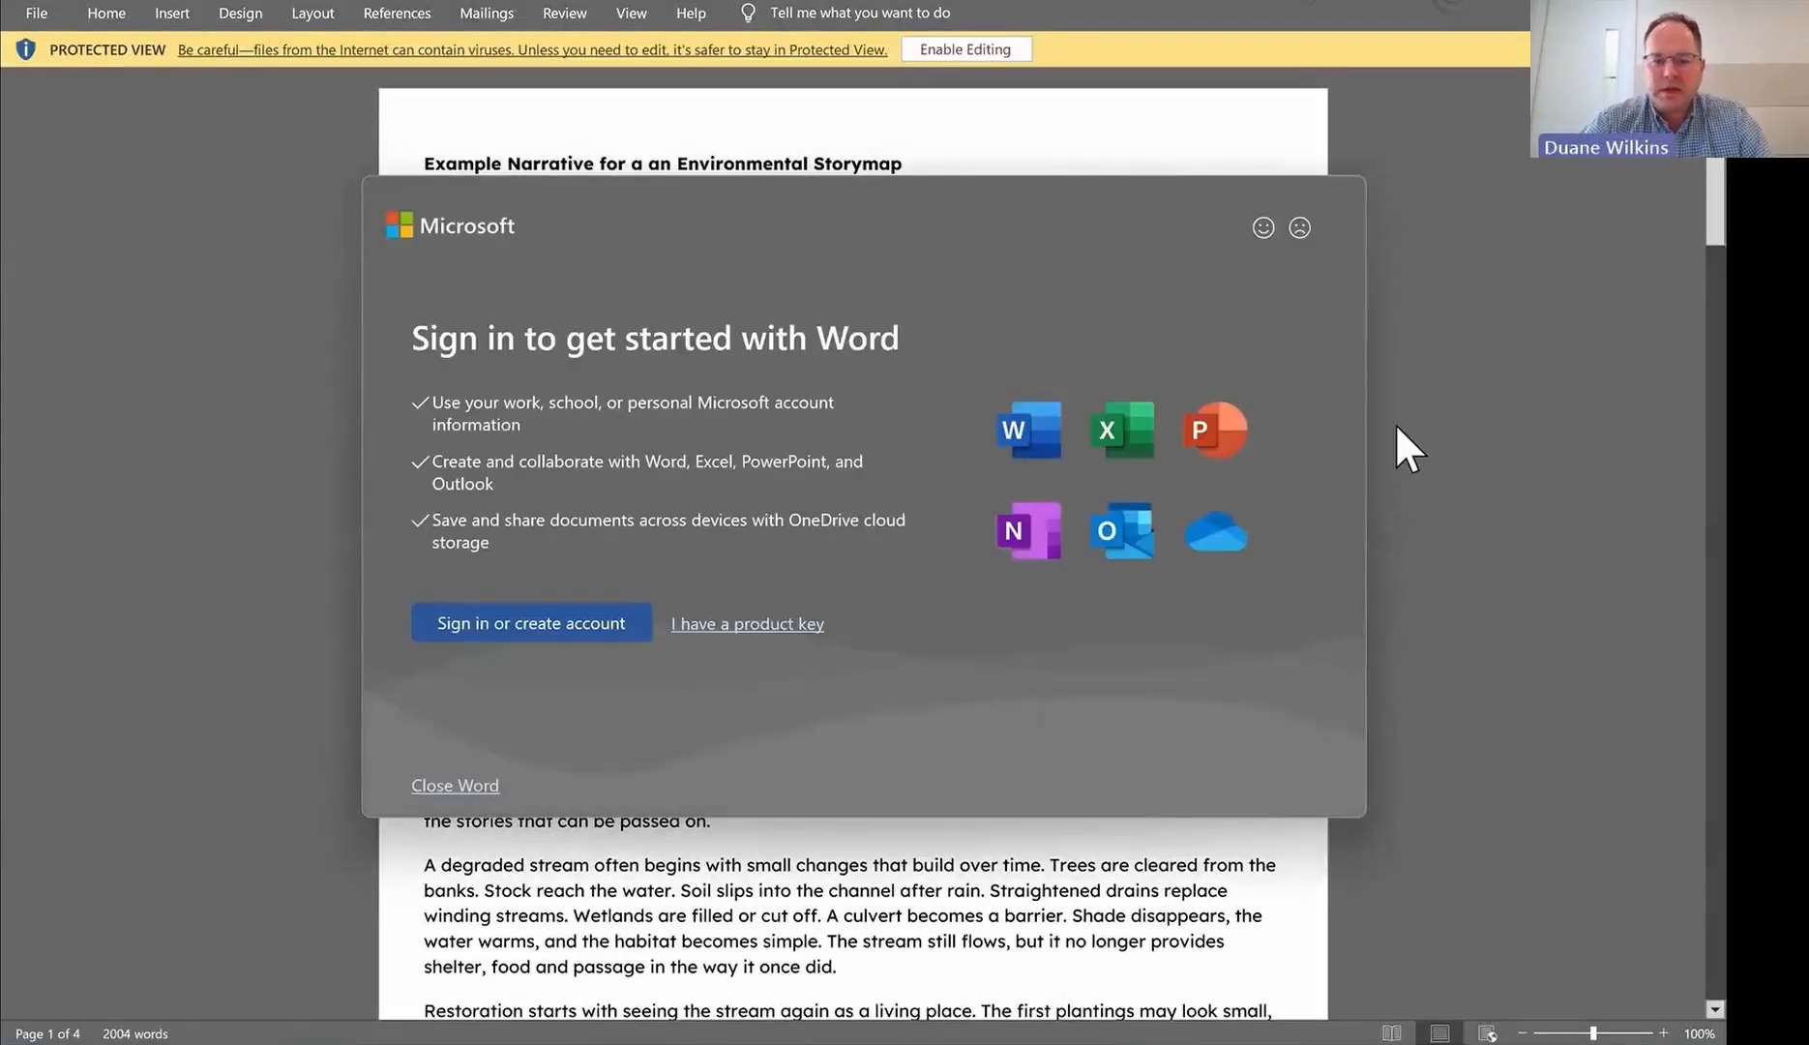
click(463, 785)
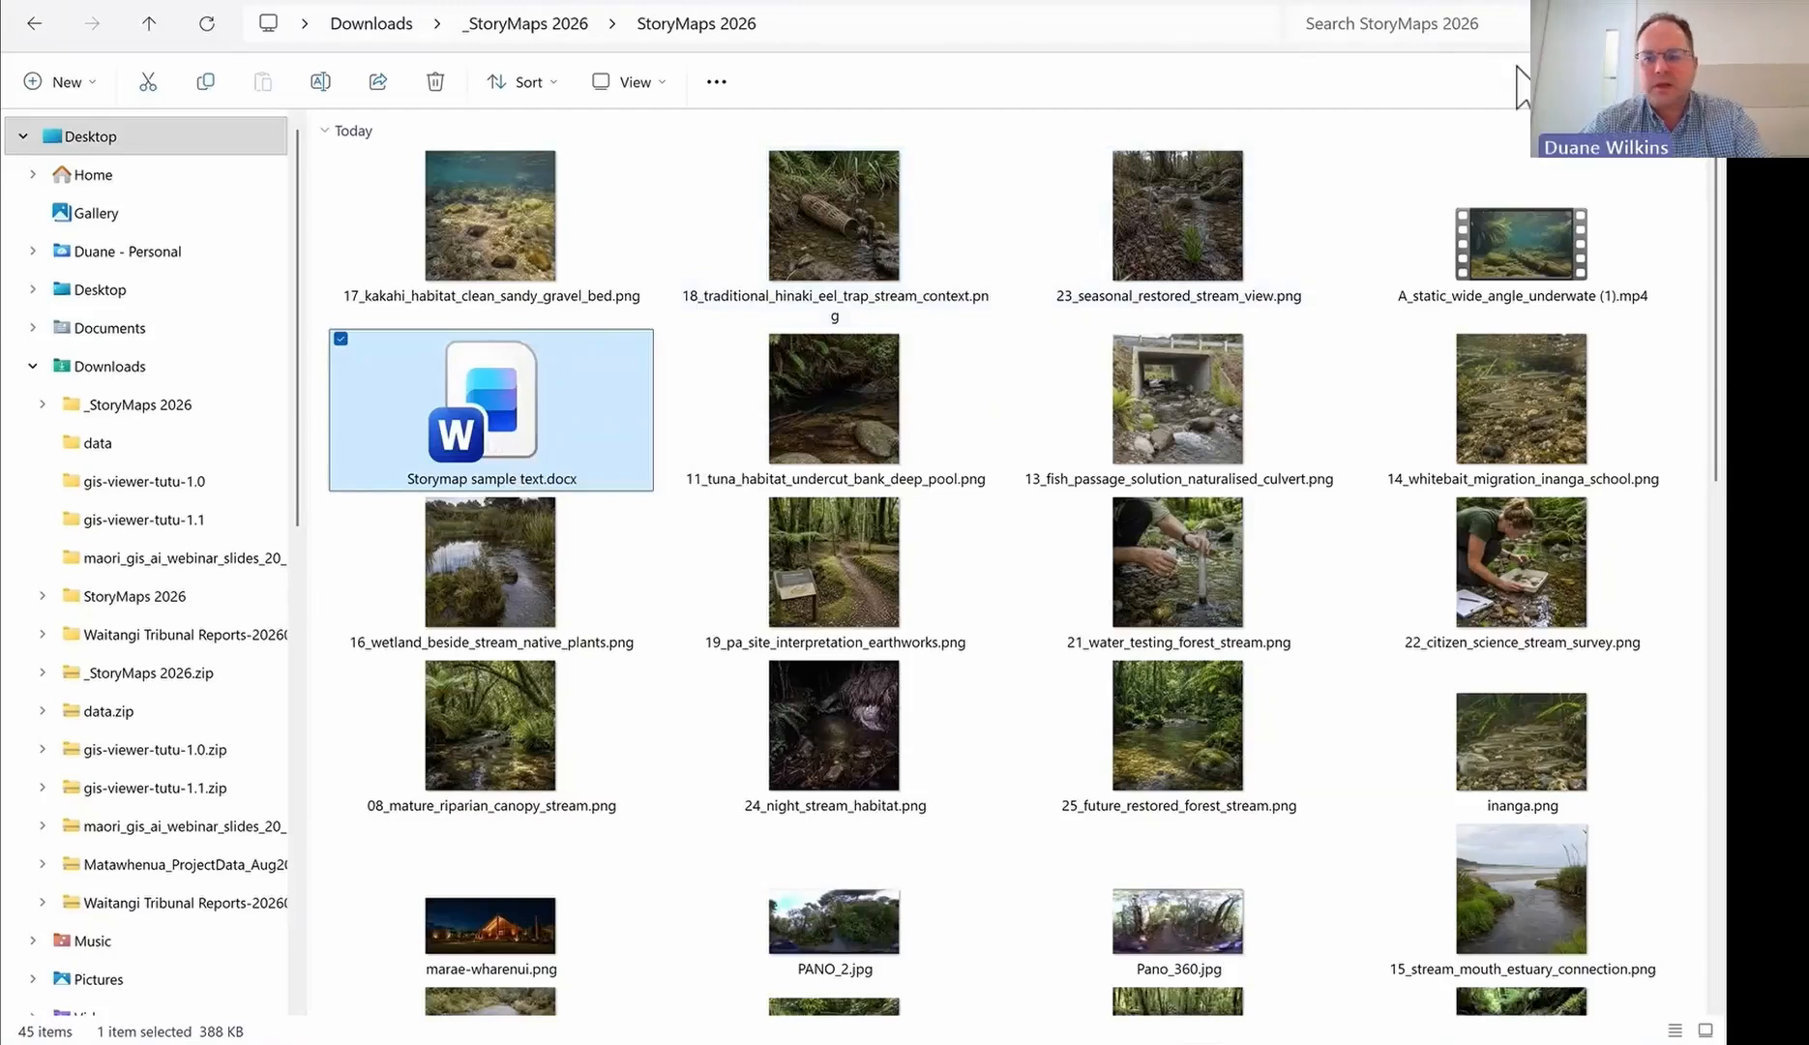
key(Return)
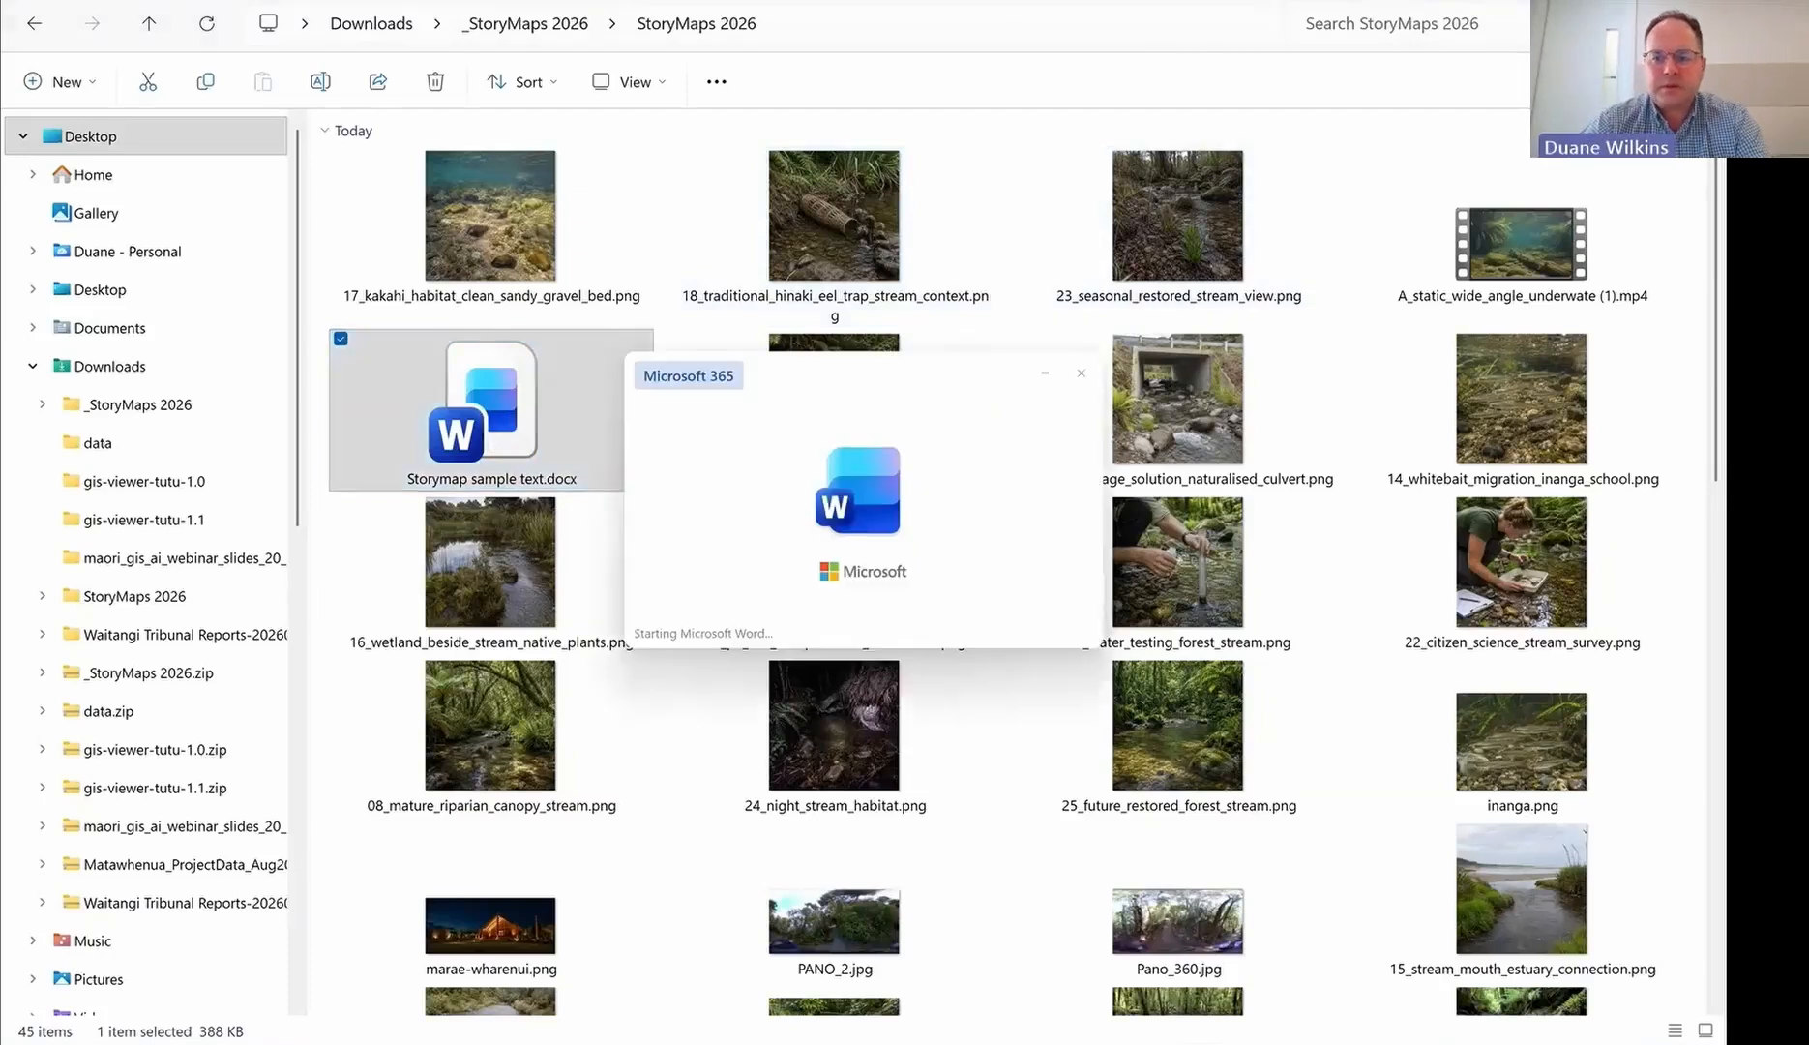
click(1582, 3)
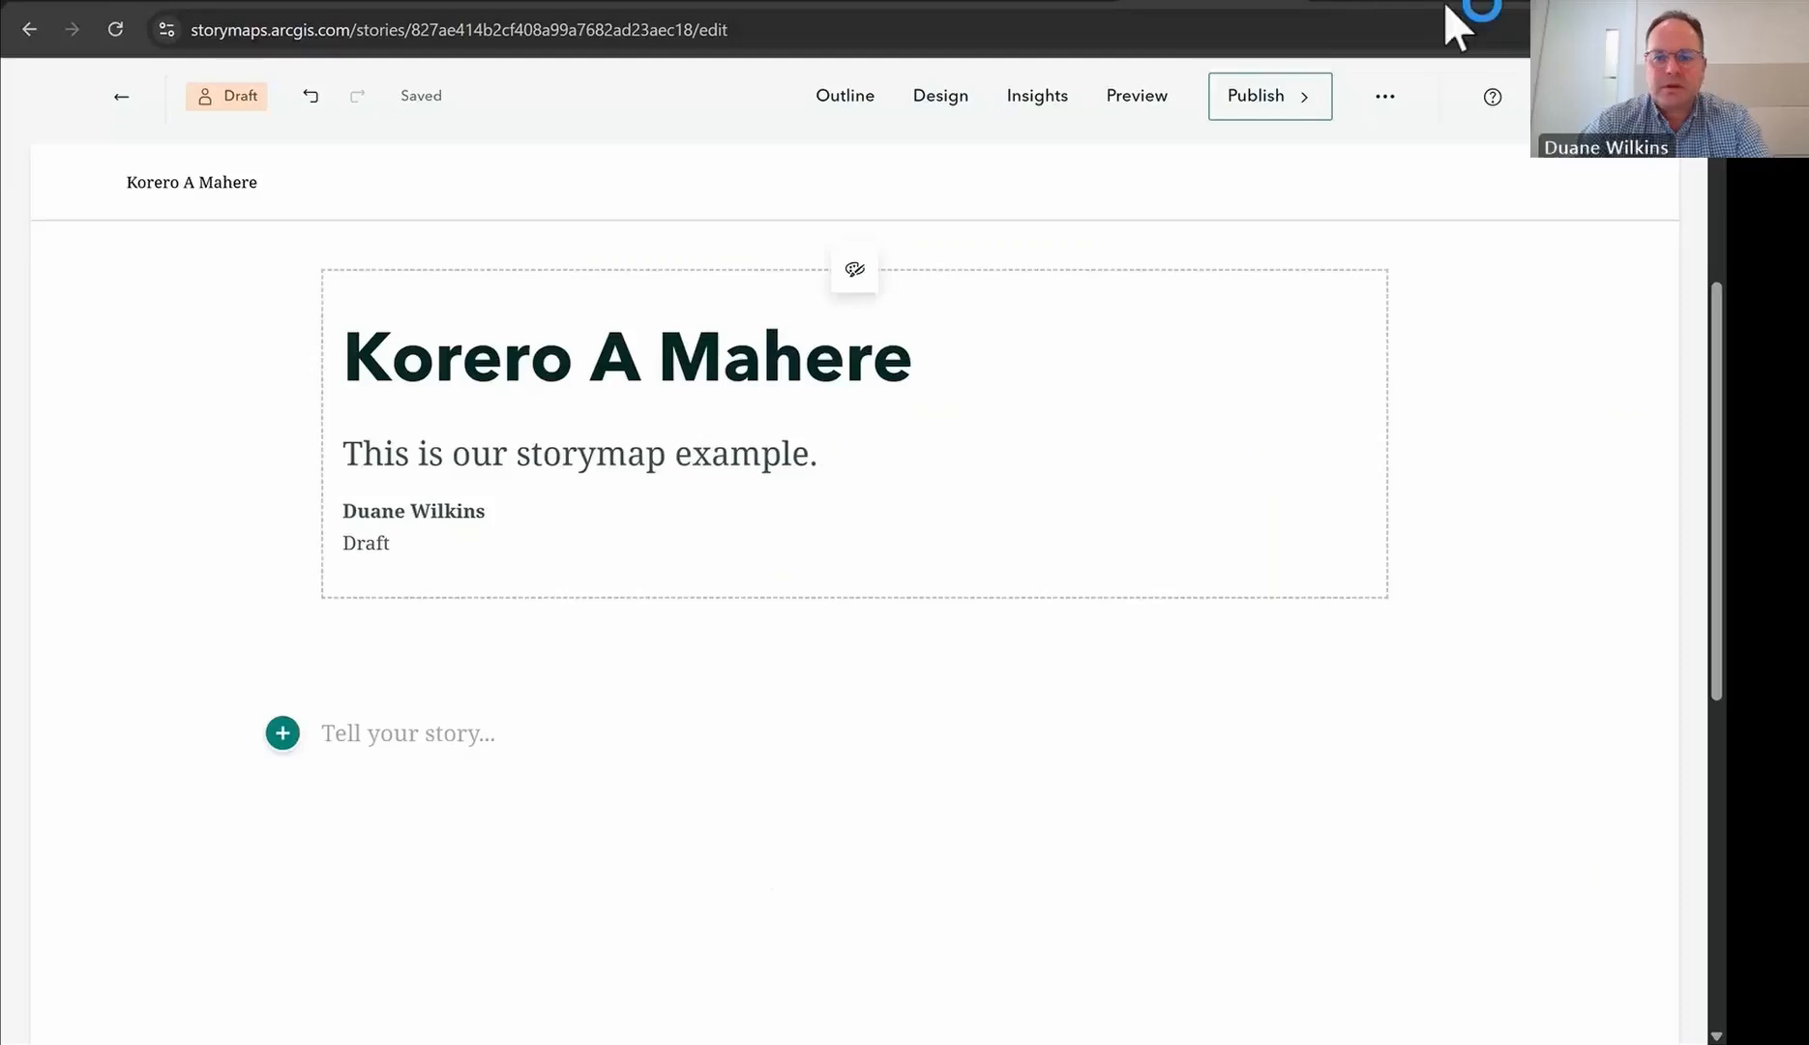
Step: Go to docs.google.com in a new browser tab and open the Storymap sample text document
key(ctrl+t)
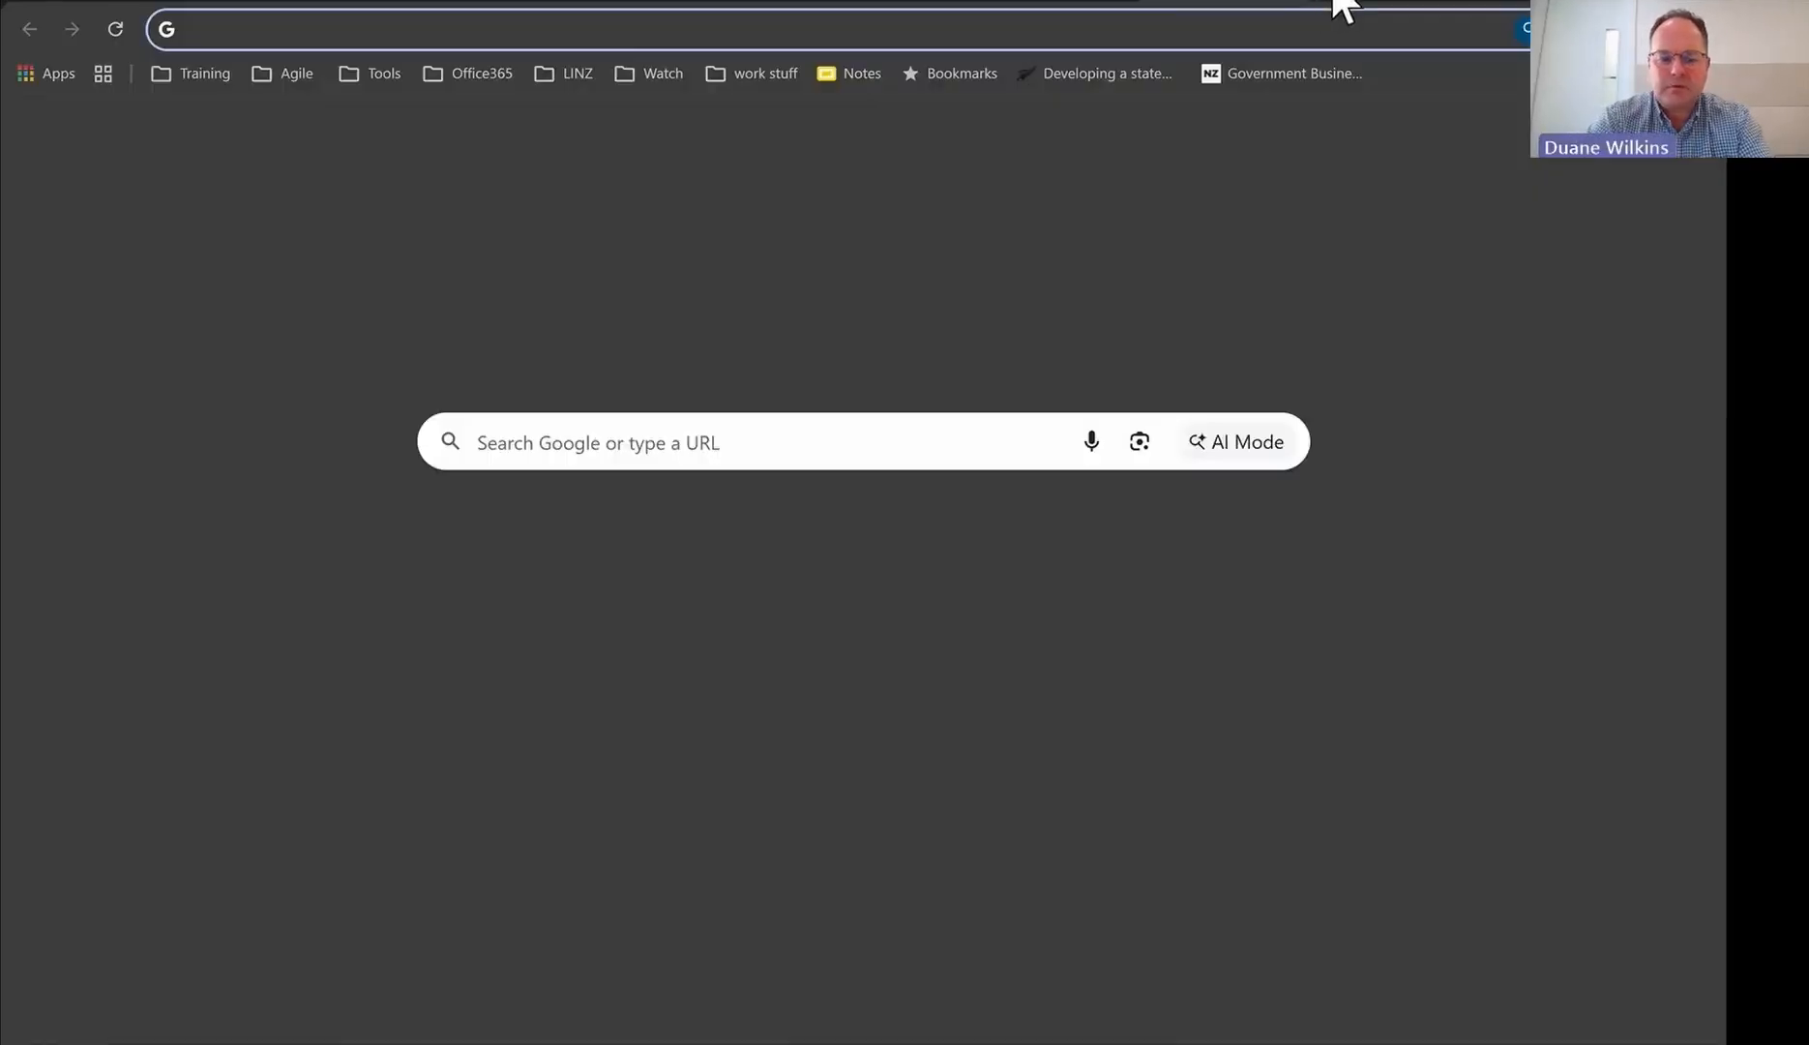
text(doo)
key(BackSpace)
text(c)
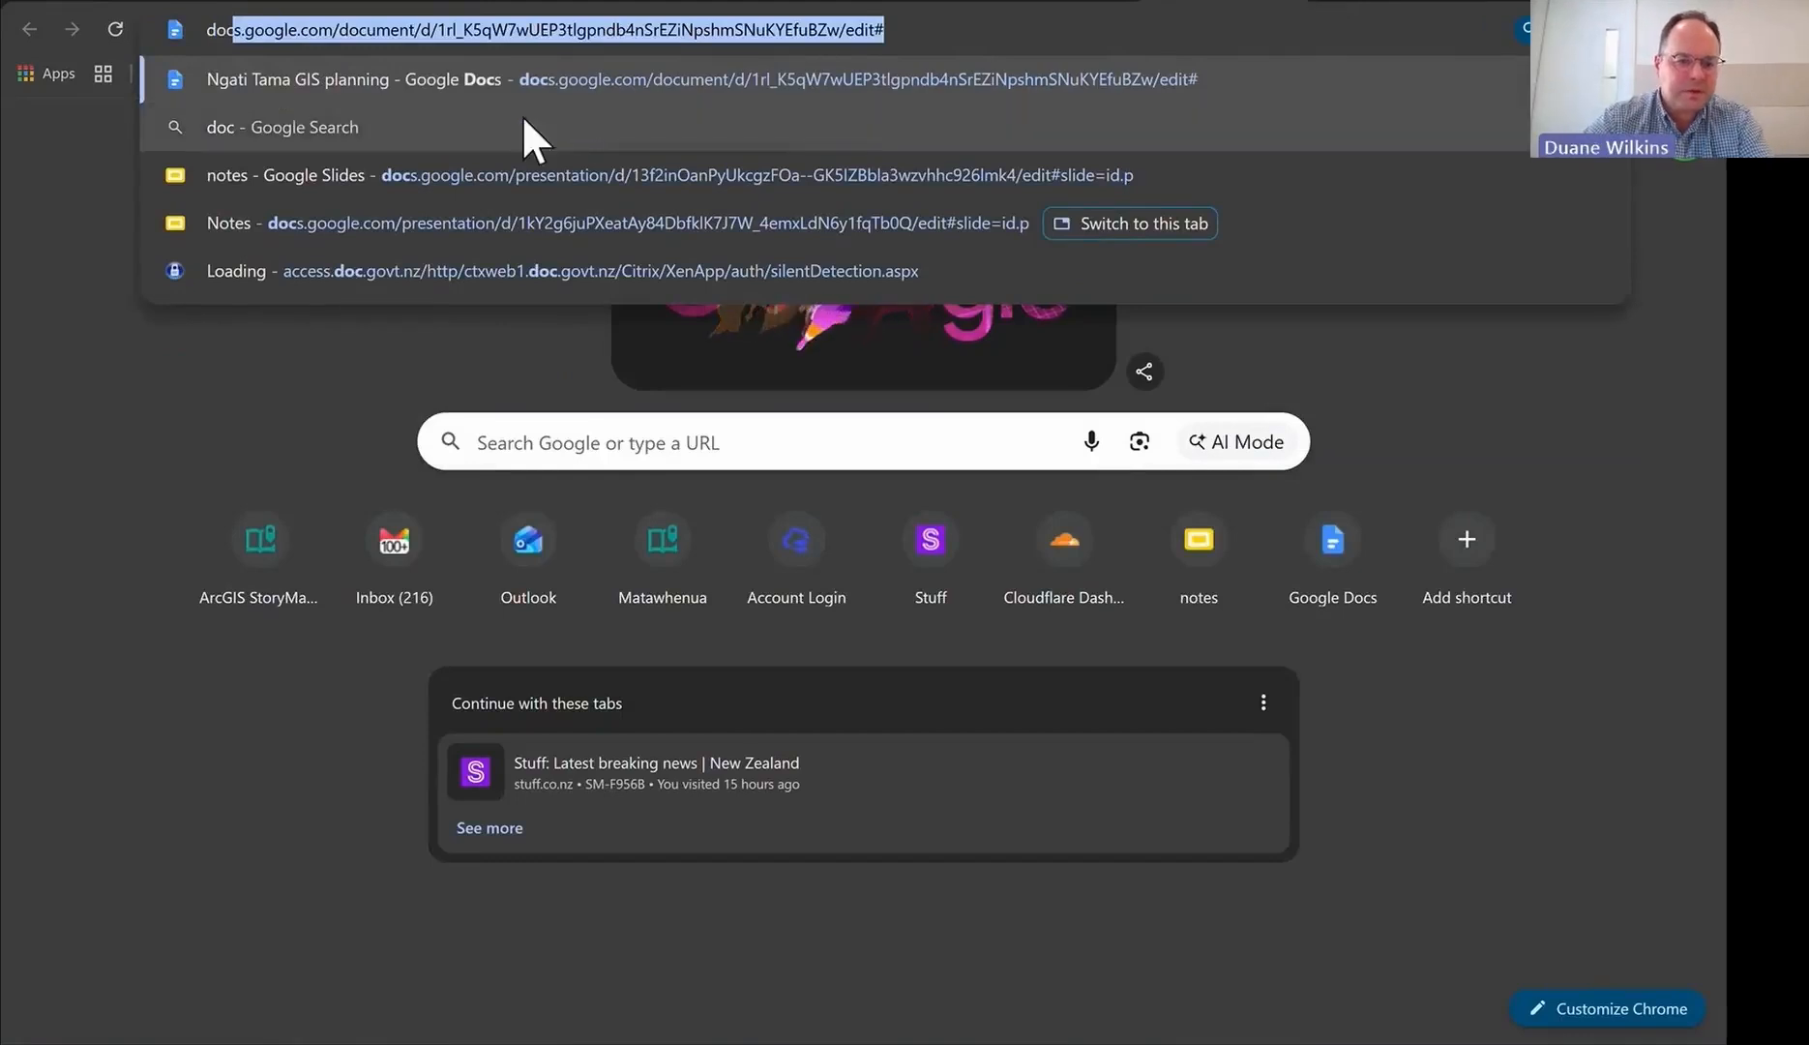
text(s)
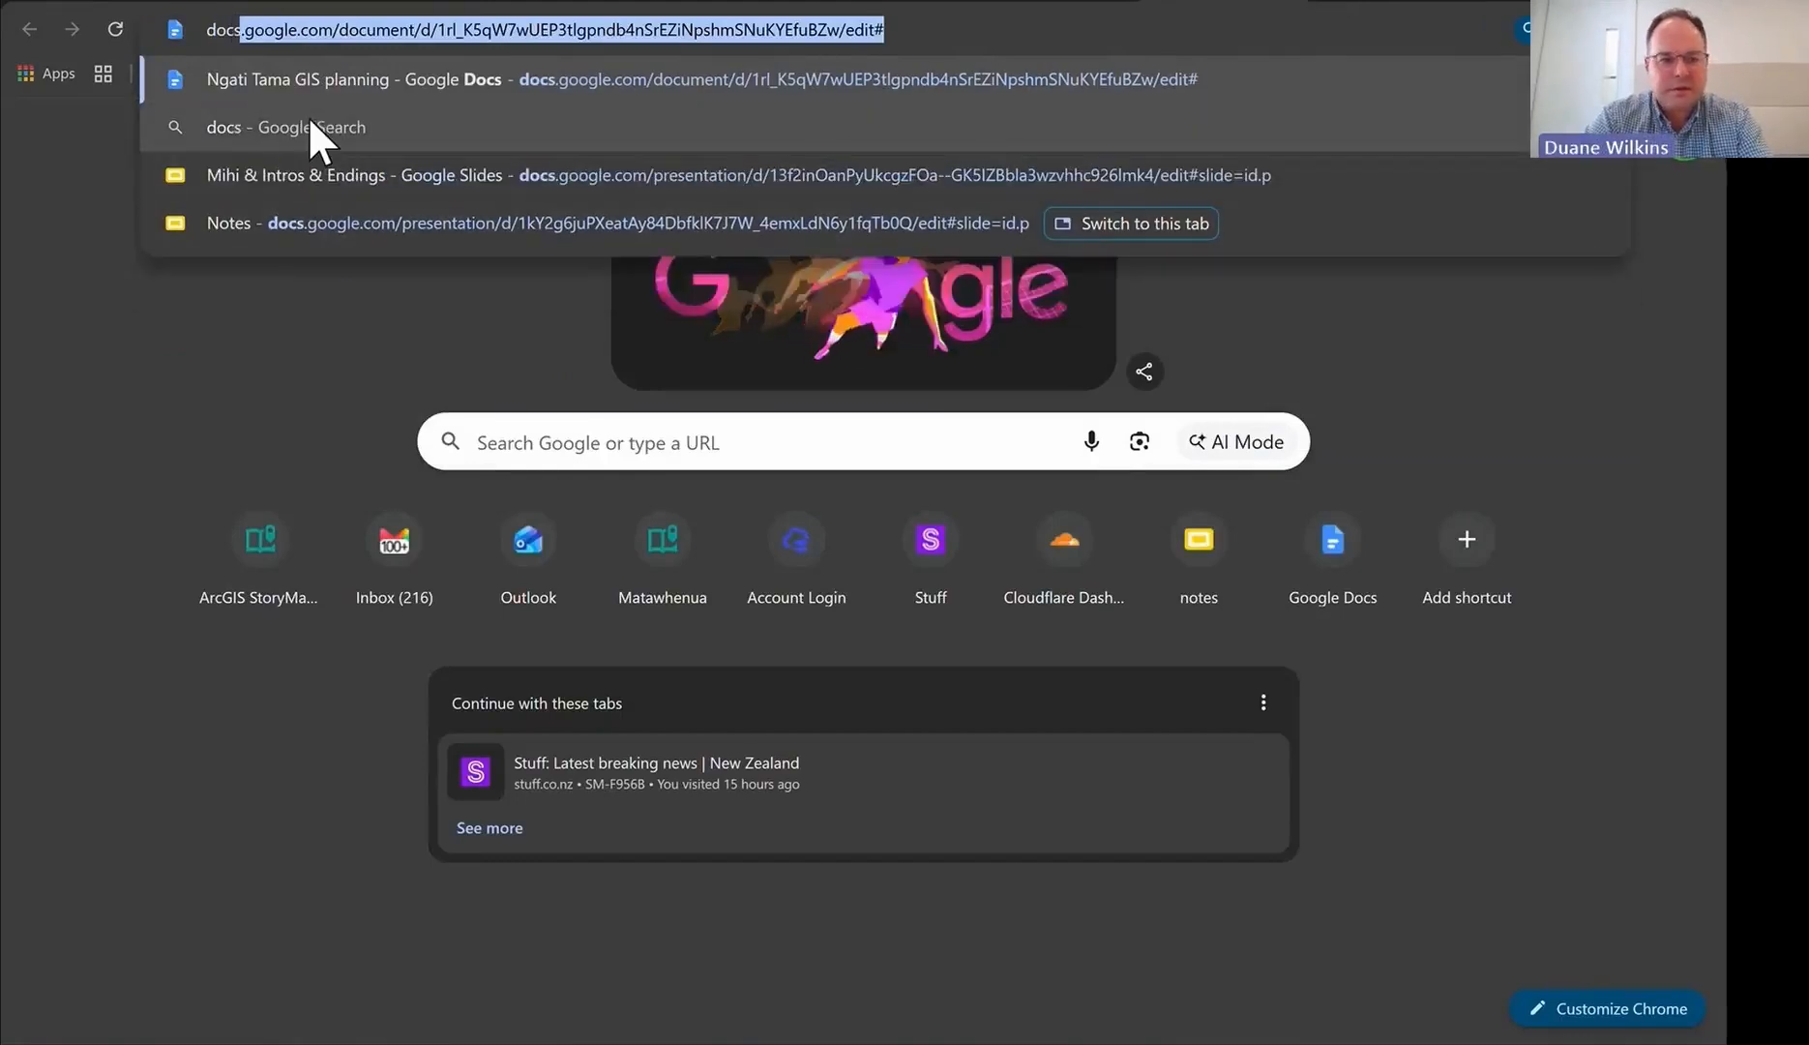
text(.google.c)
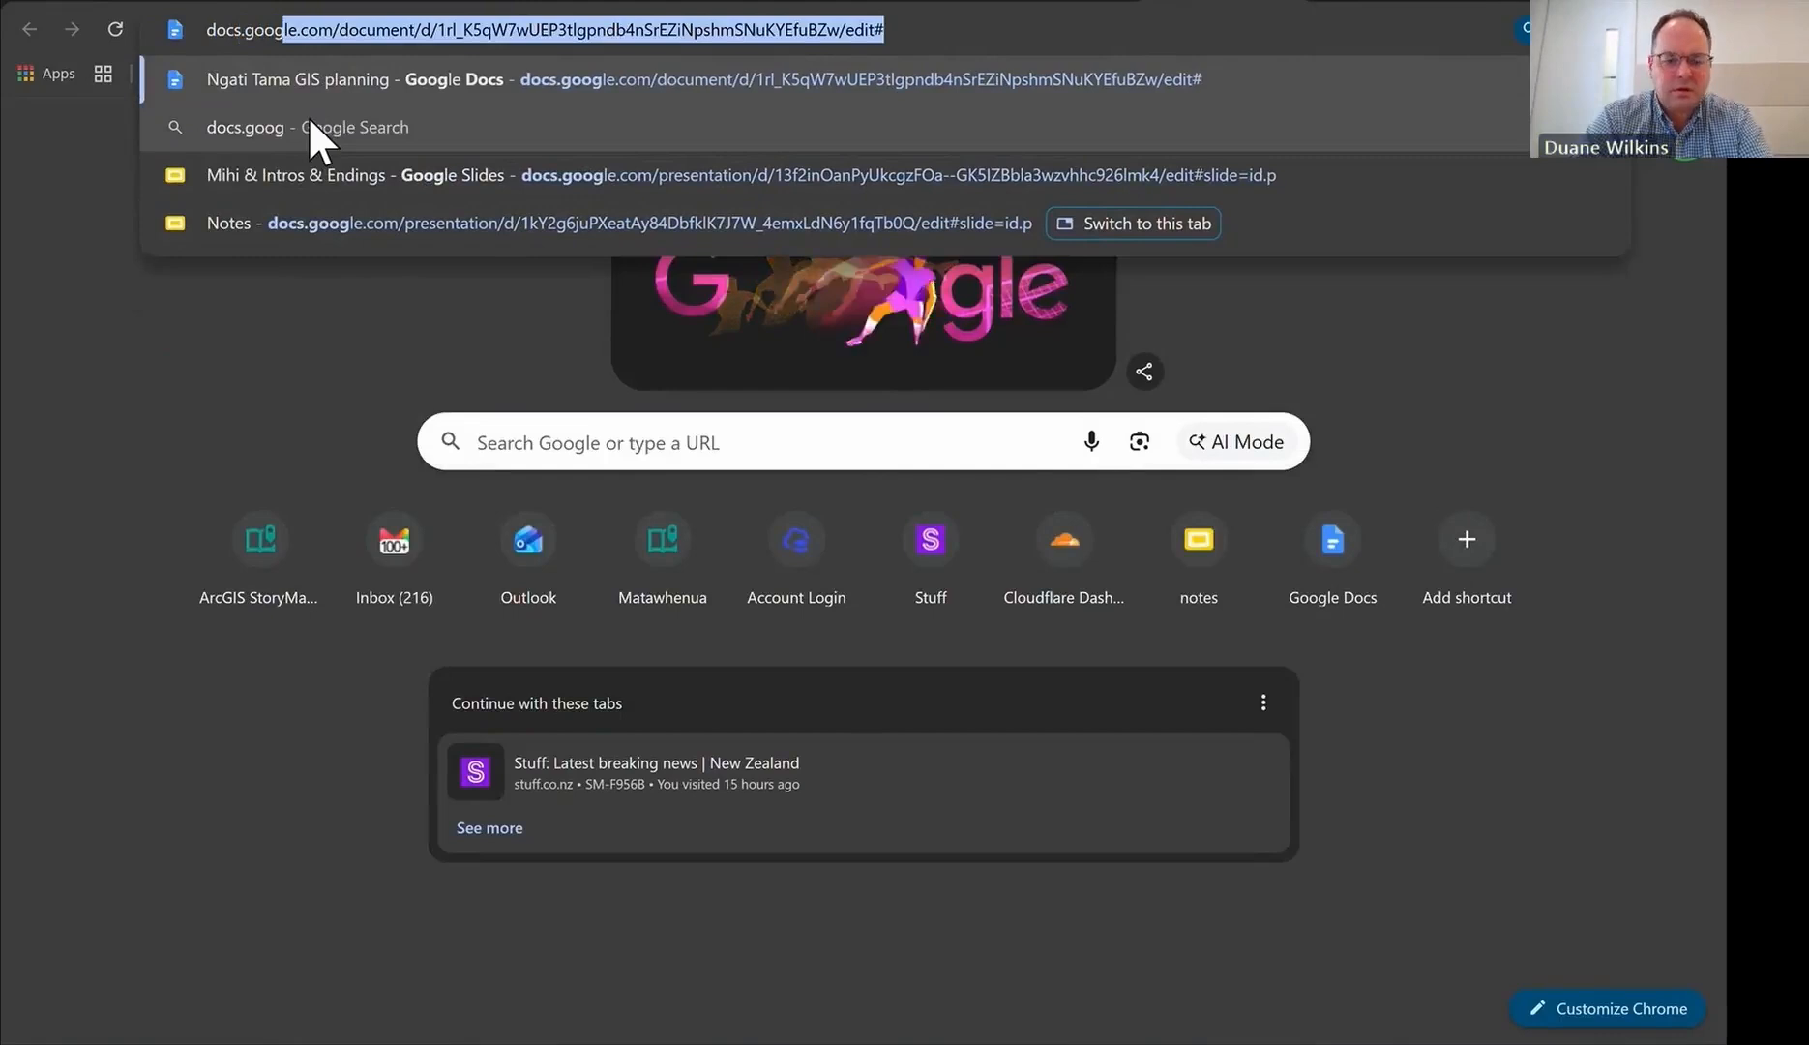
text(om)
key(Return)
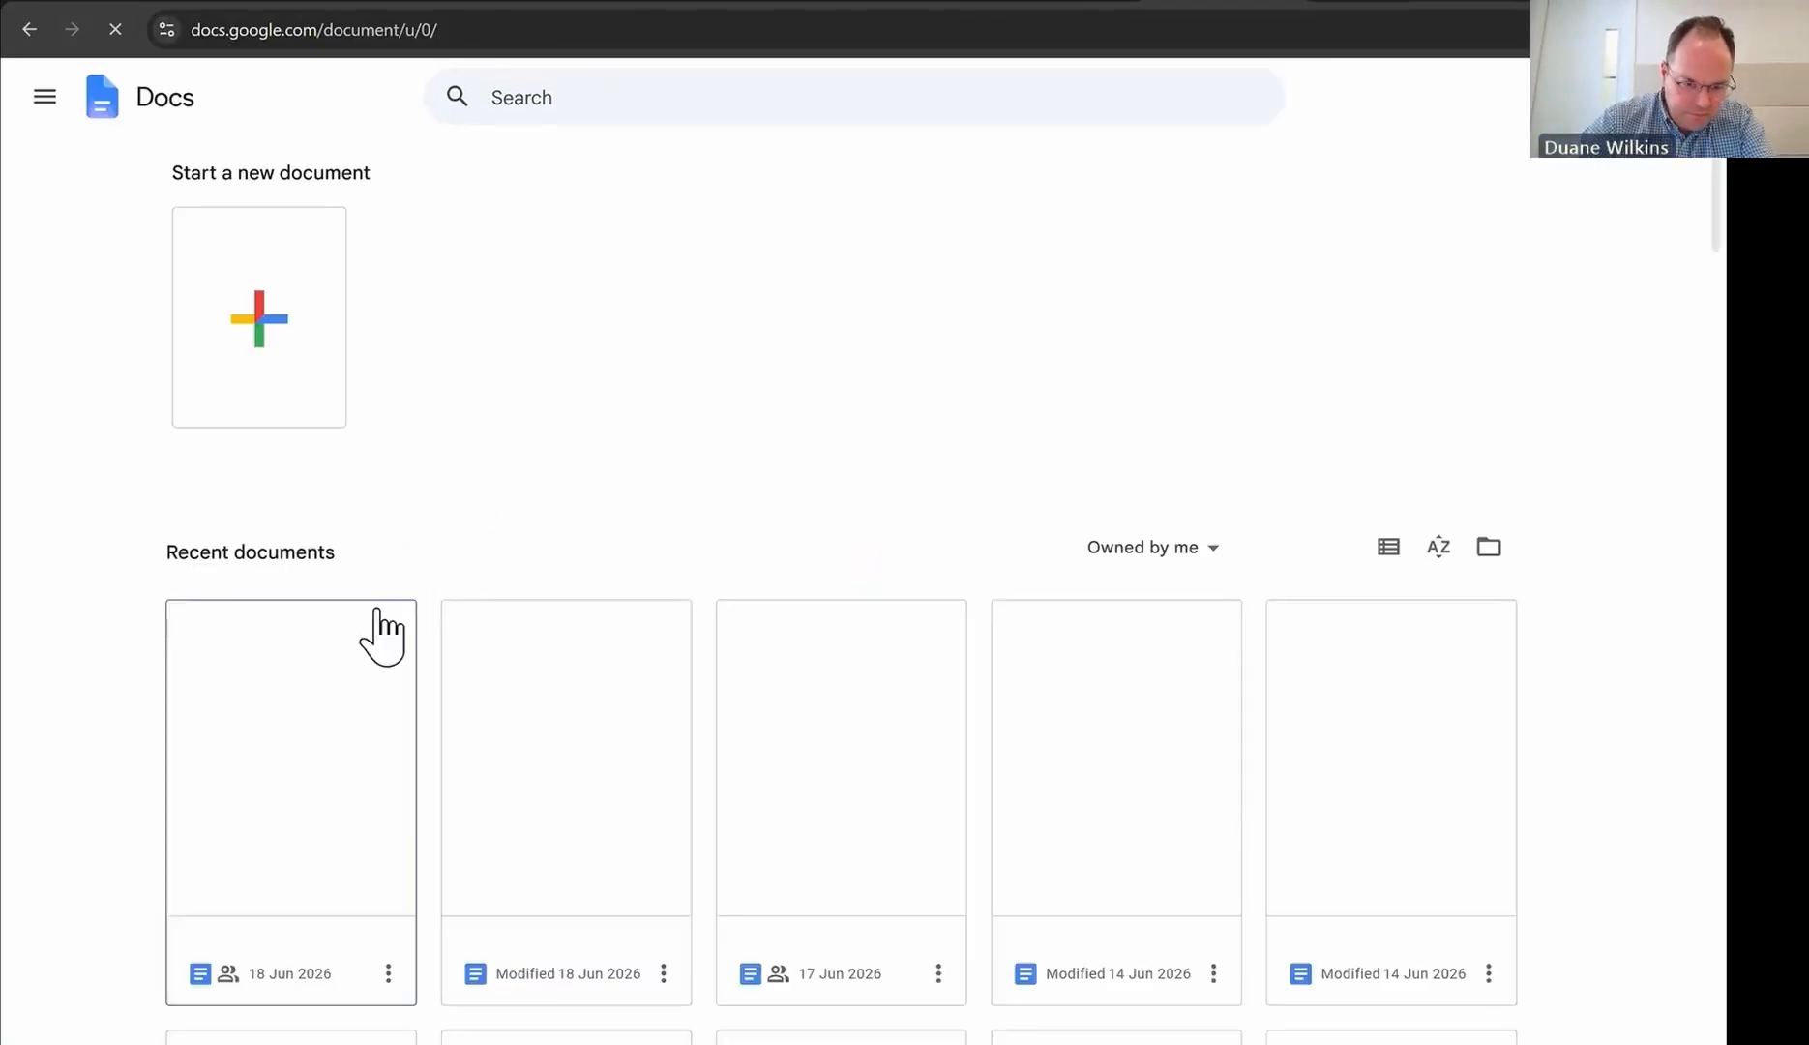
click(368, 682)
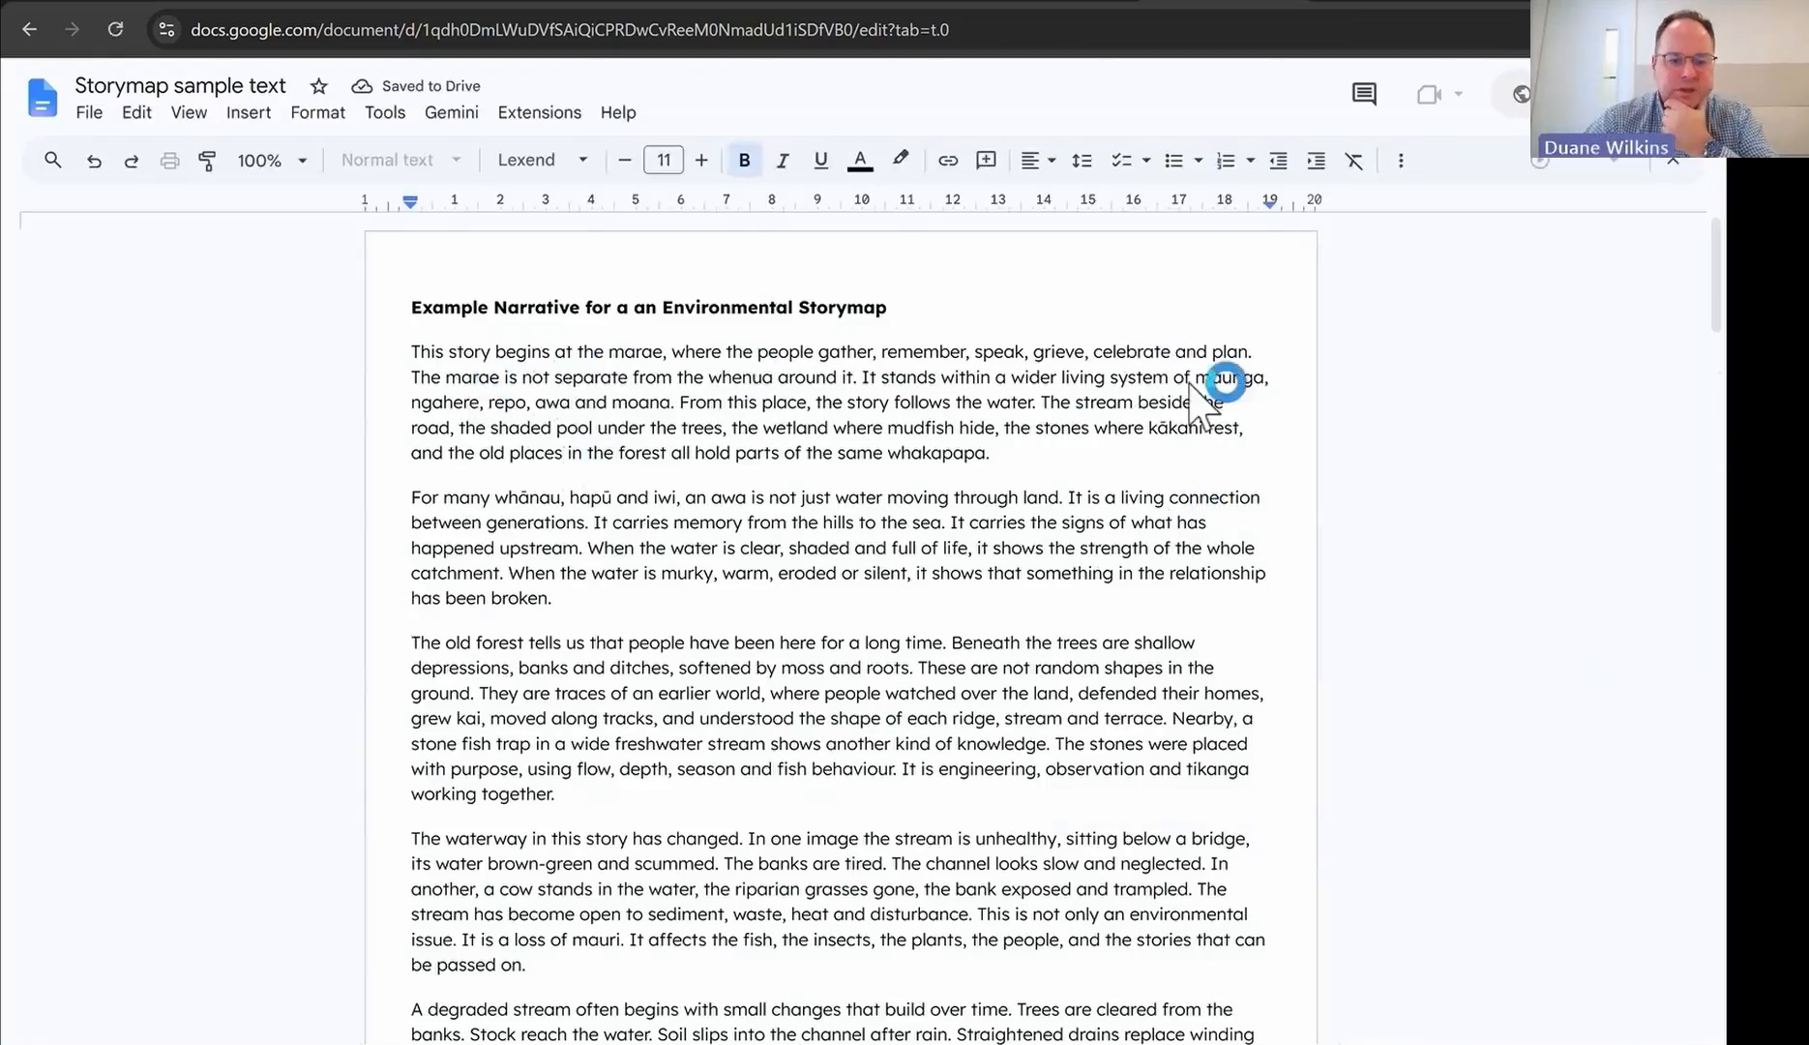
Step: Copy the first three narrative paragraphs below the heading, from "This story begins at the marae" to "working together."
triple_click(740, 396)
drag(740, 397, 656, 803)
key(ctrl+c)
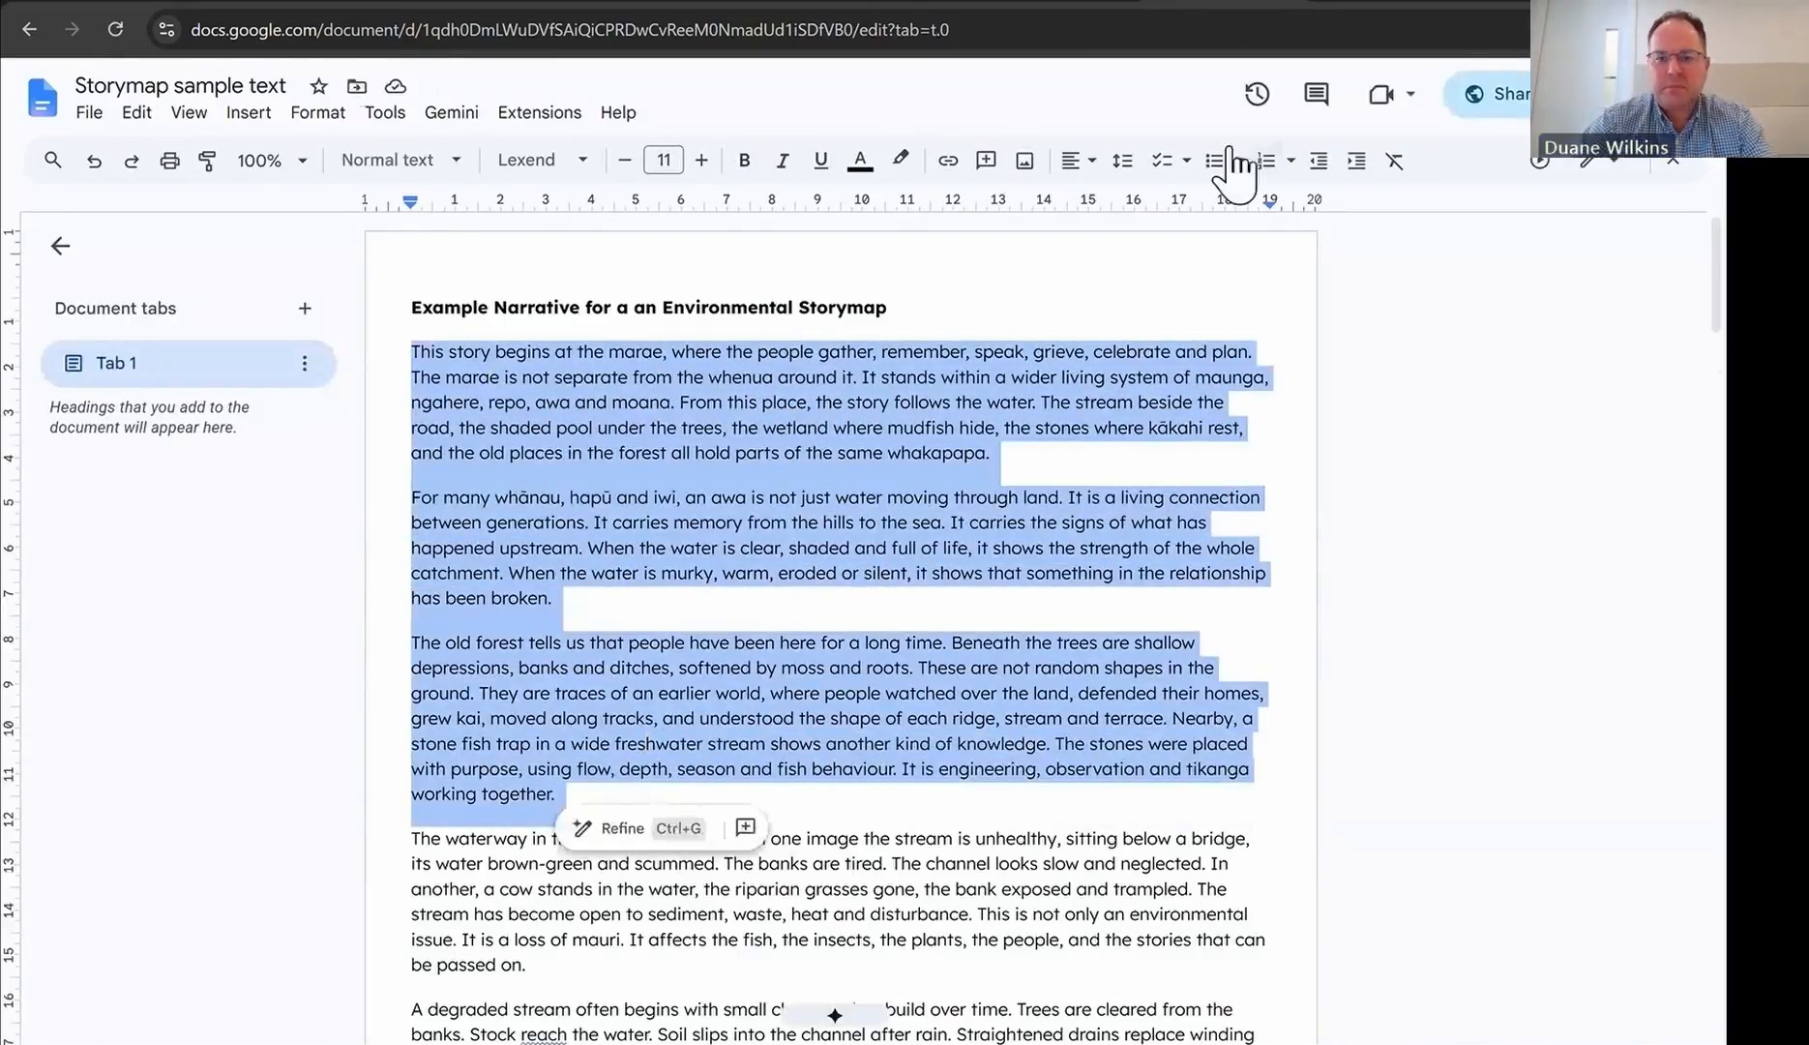
Step: Return to the Korero A Mahere story and paste the three copied narrative paragraphs into its body below the title
click(1083, 5)
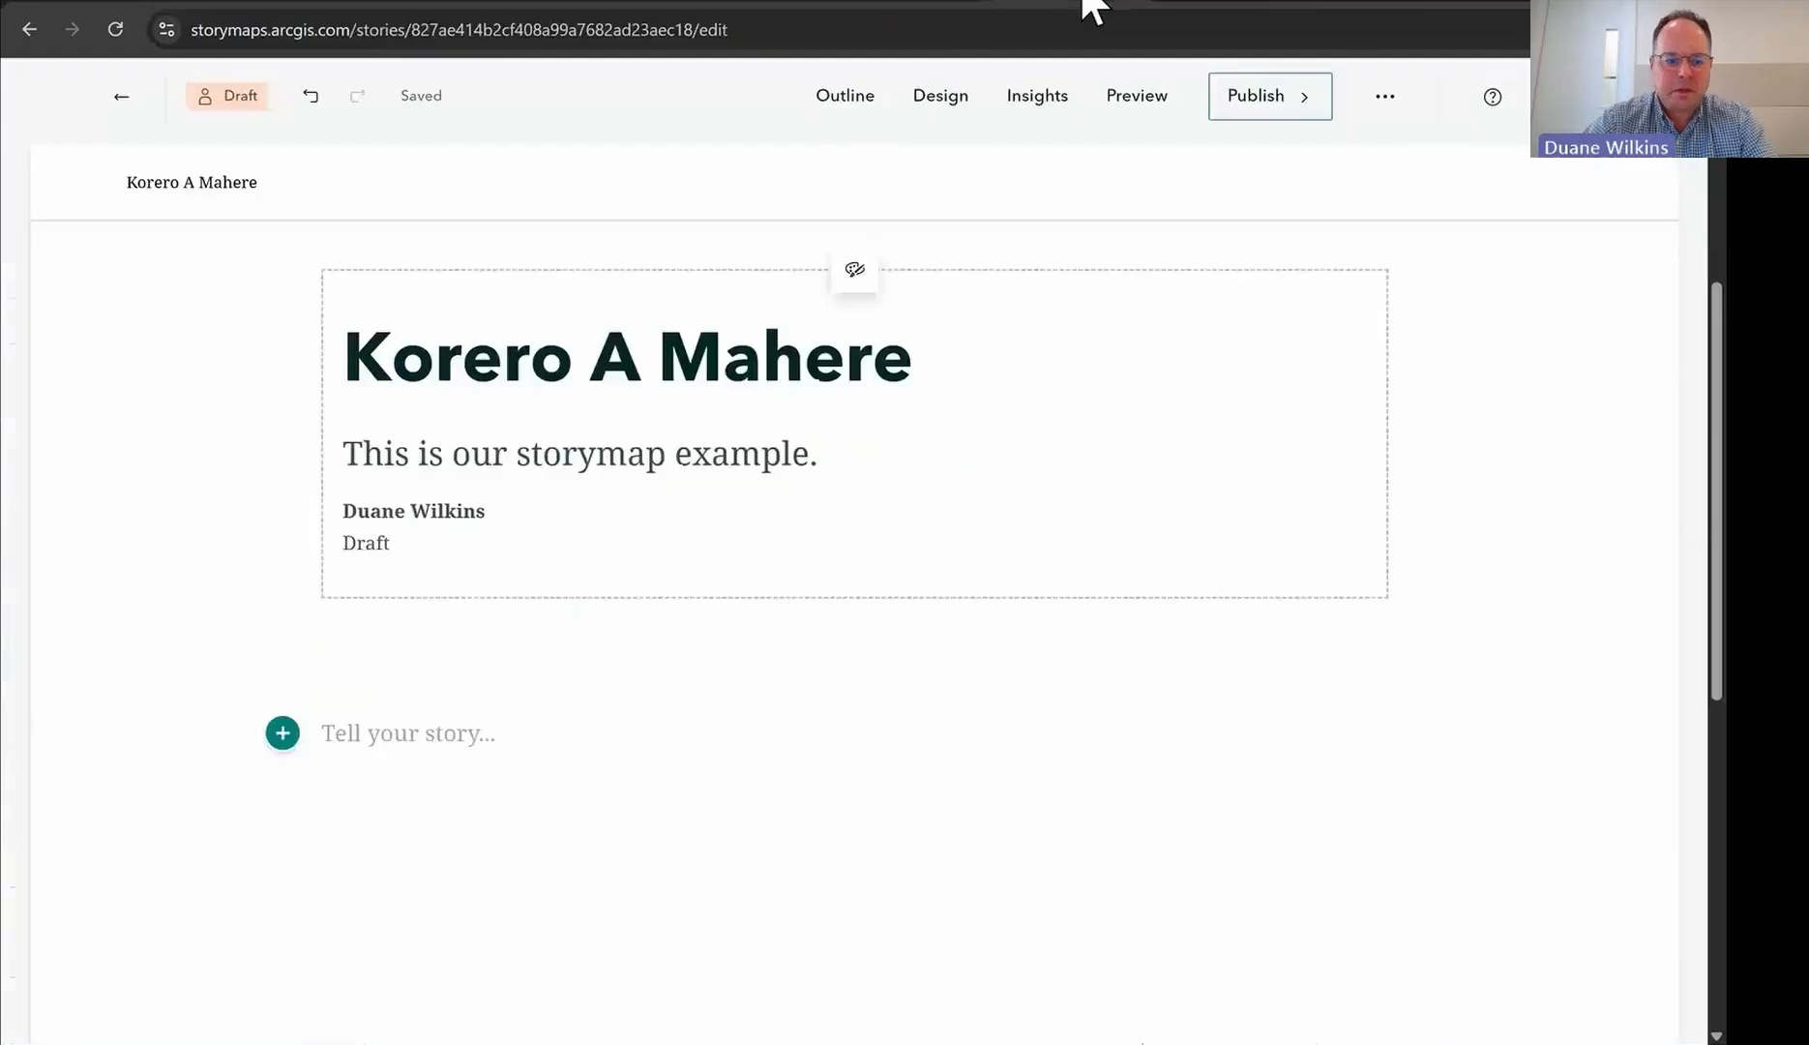
click(445, 733)
key(ctrl+v)
scroll(598, 718, down, 5)
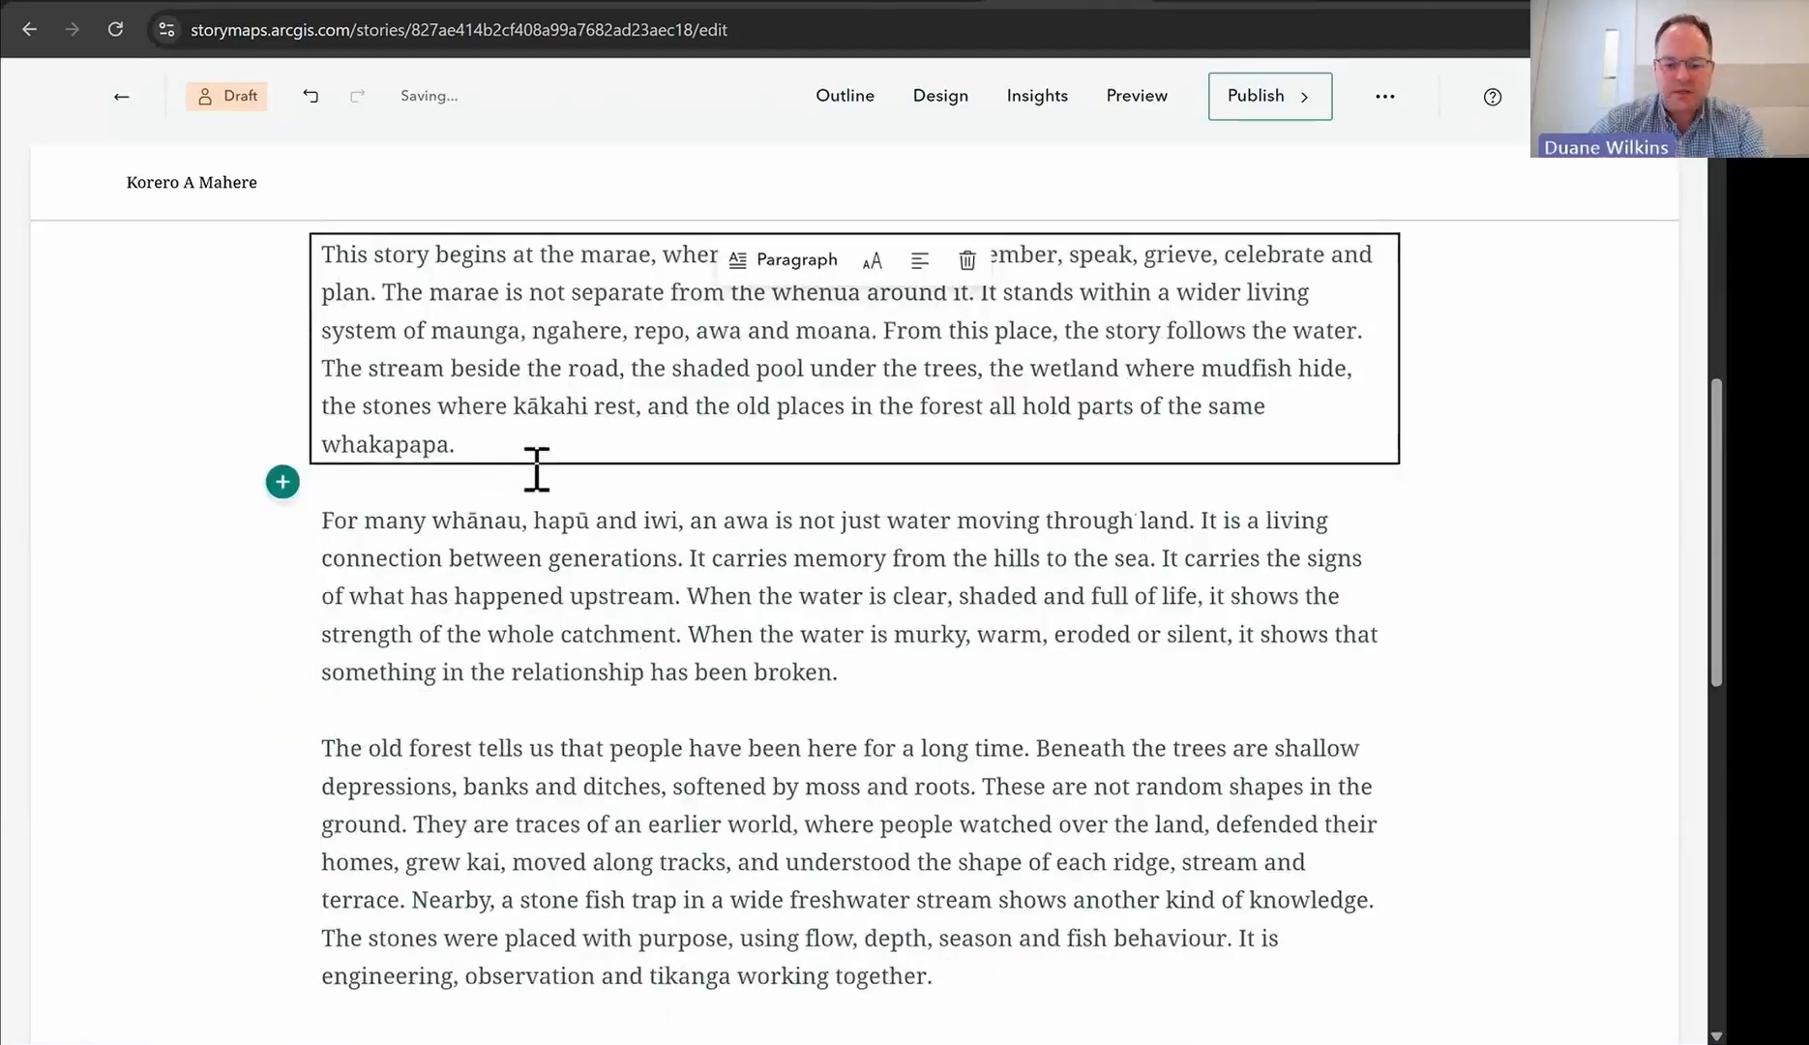
click(537, 470)
key(Delete)
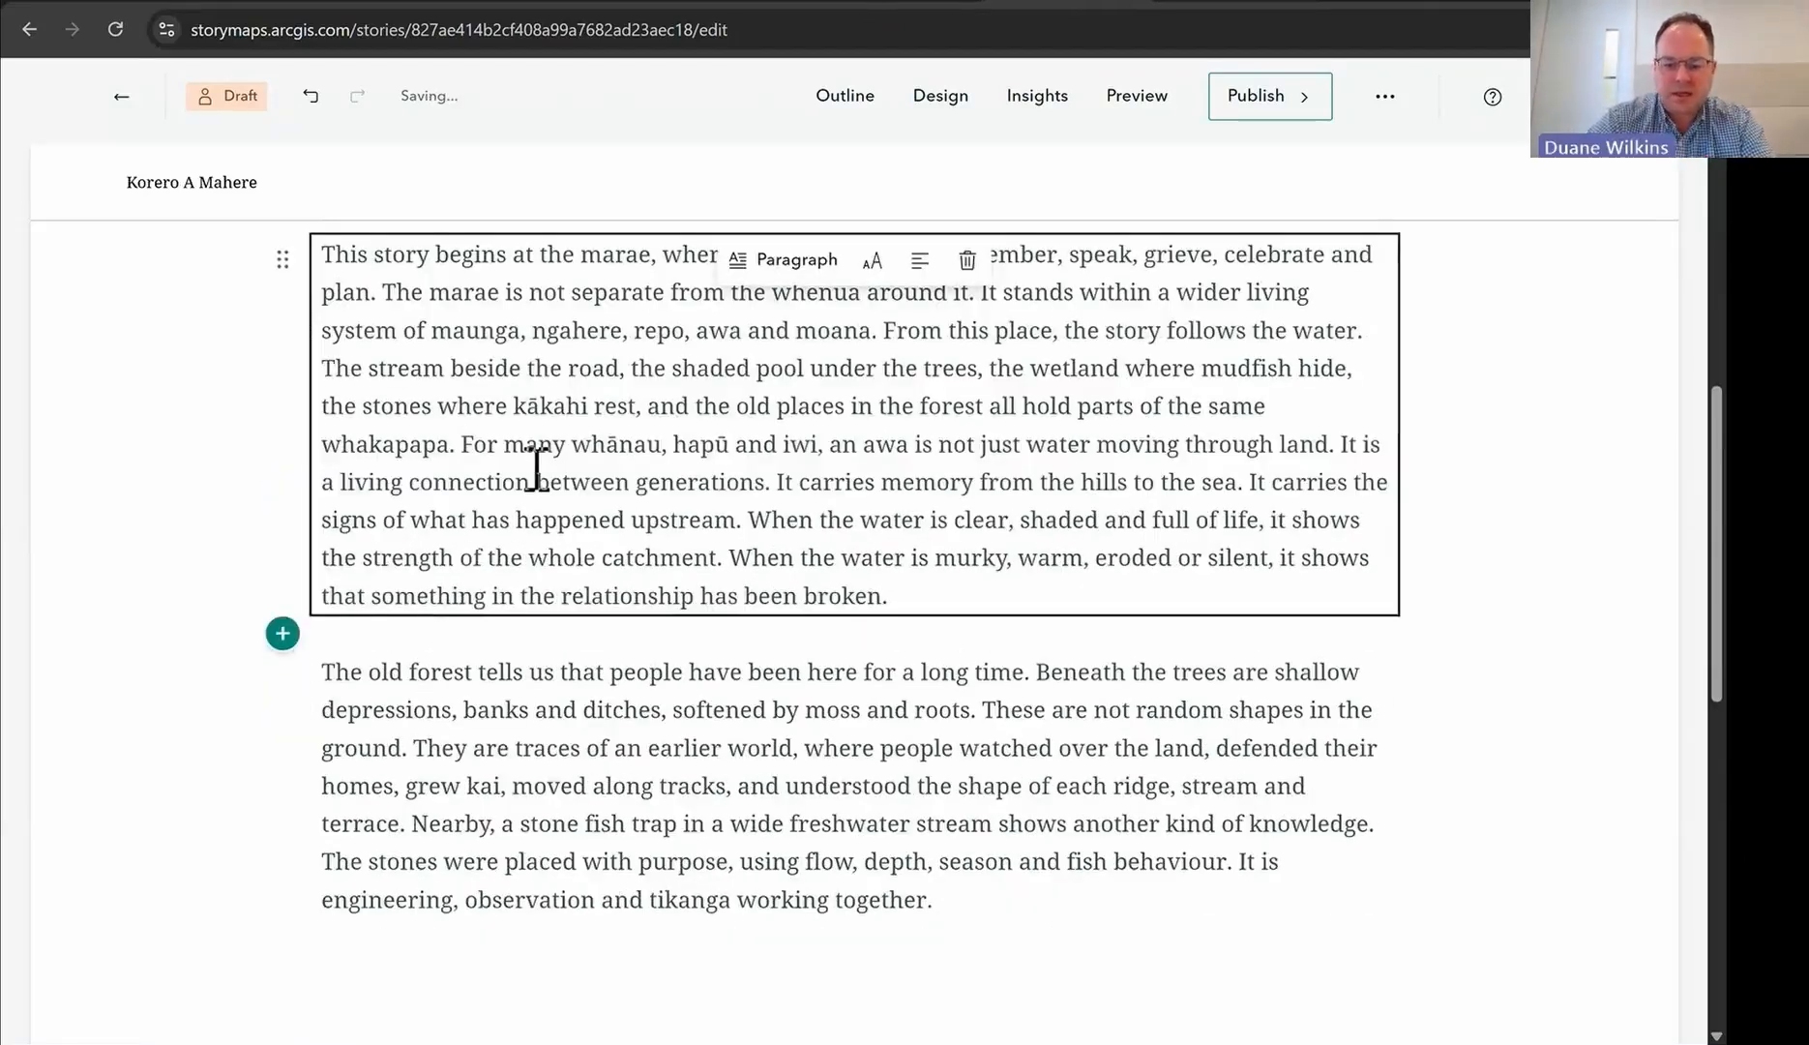
key(Return)
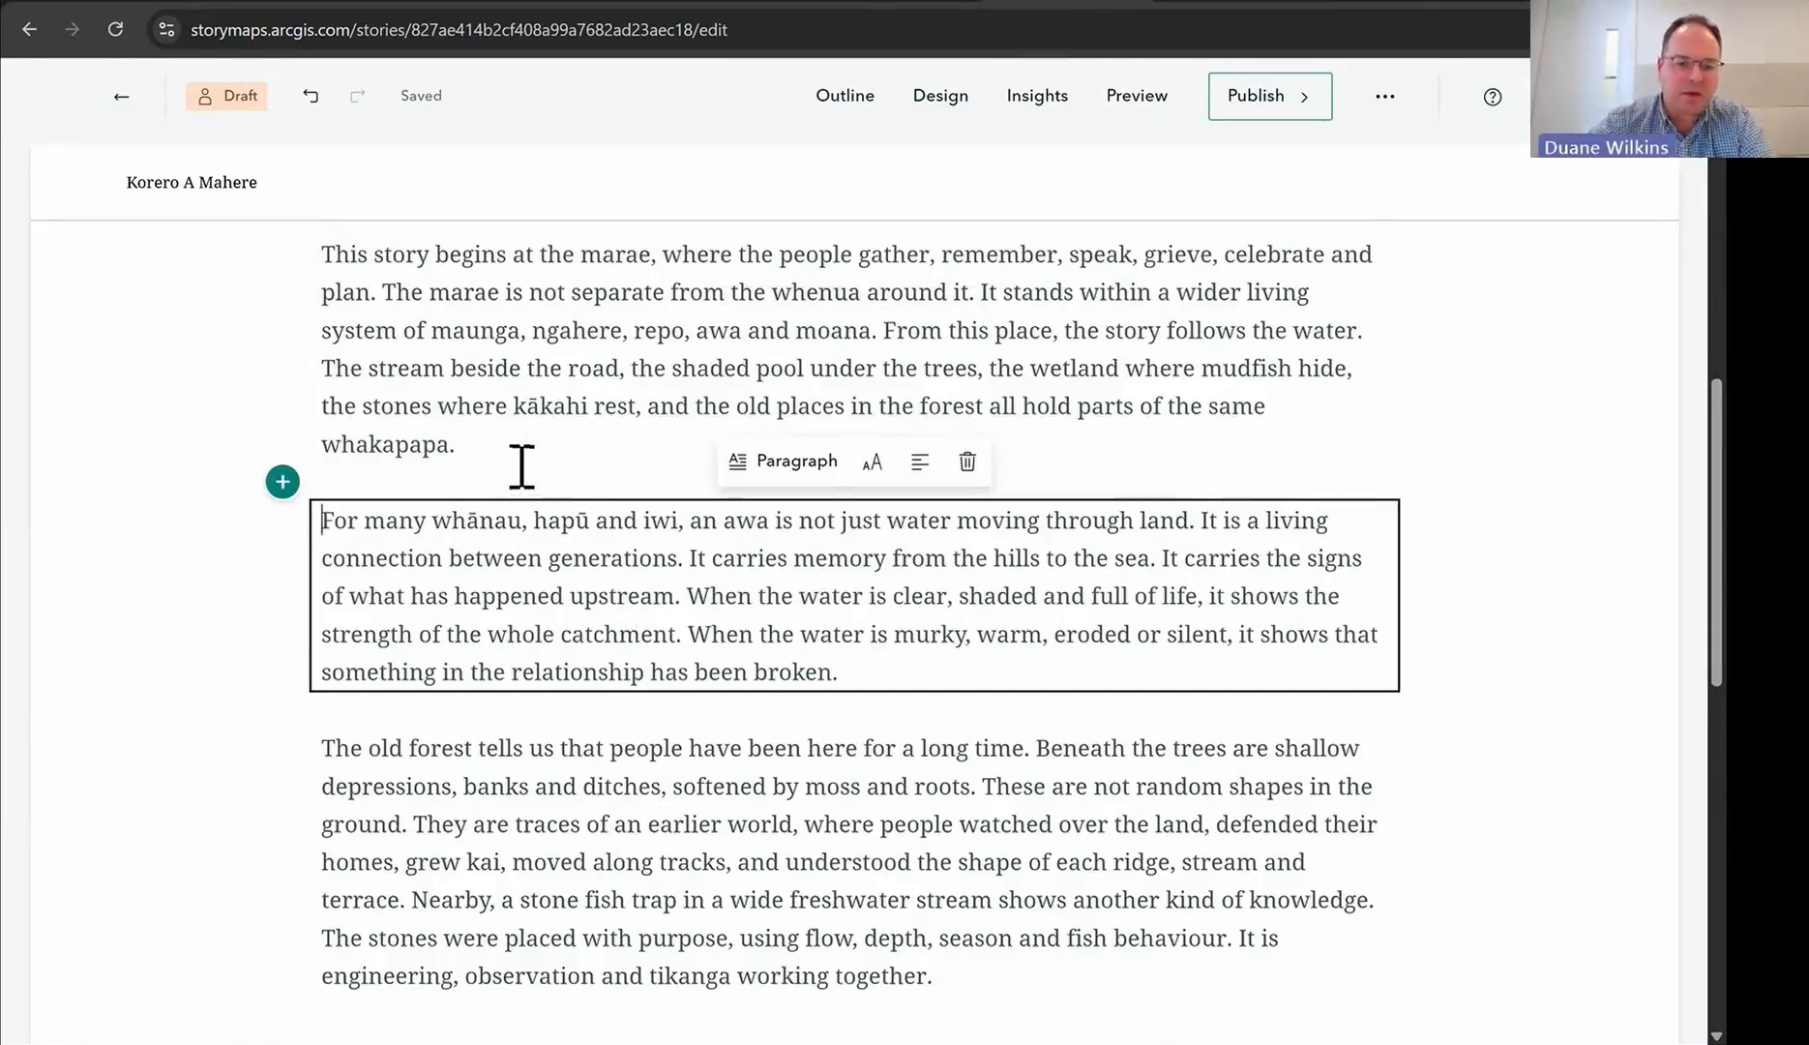
double_click(500, 554)
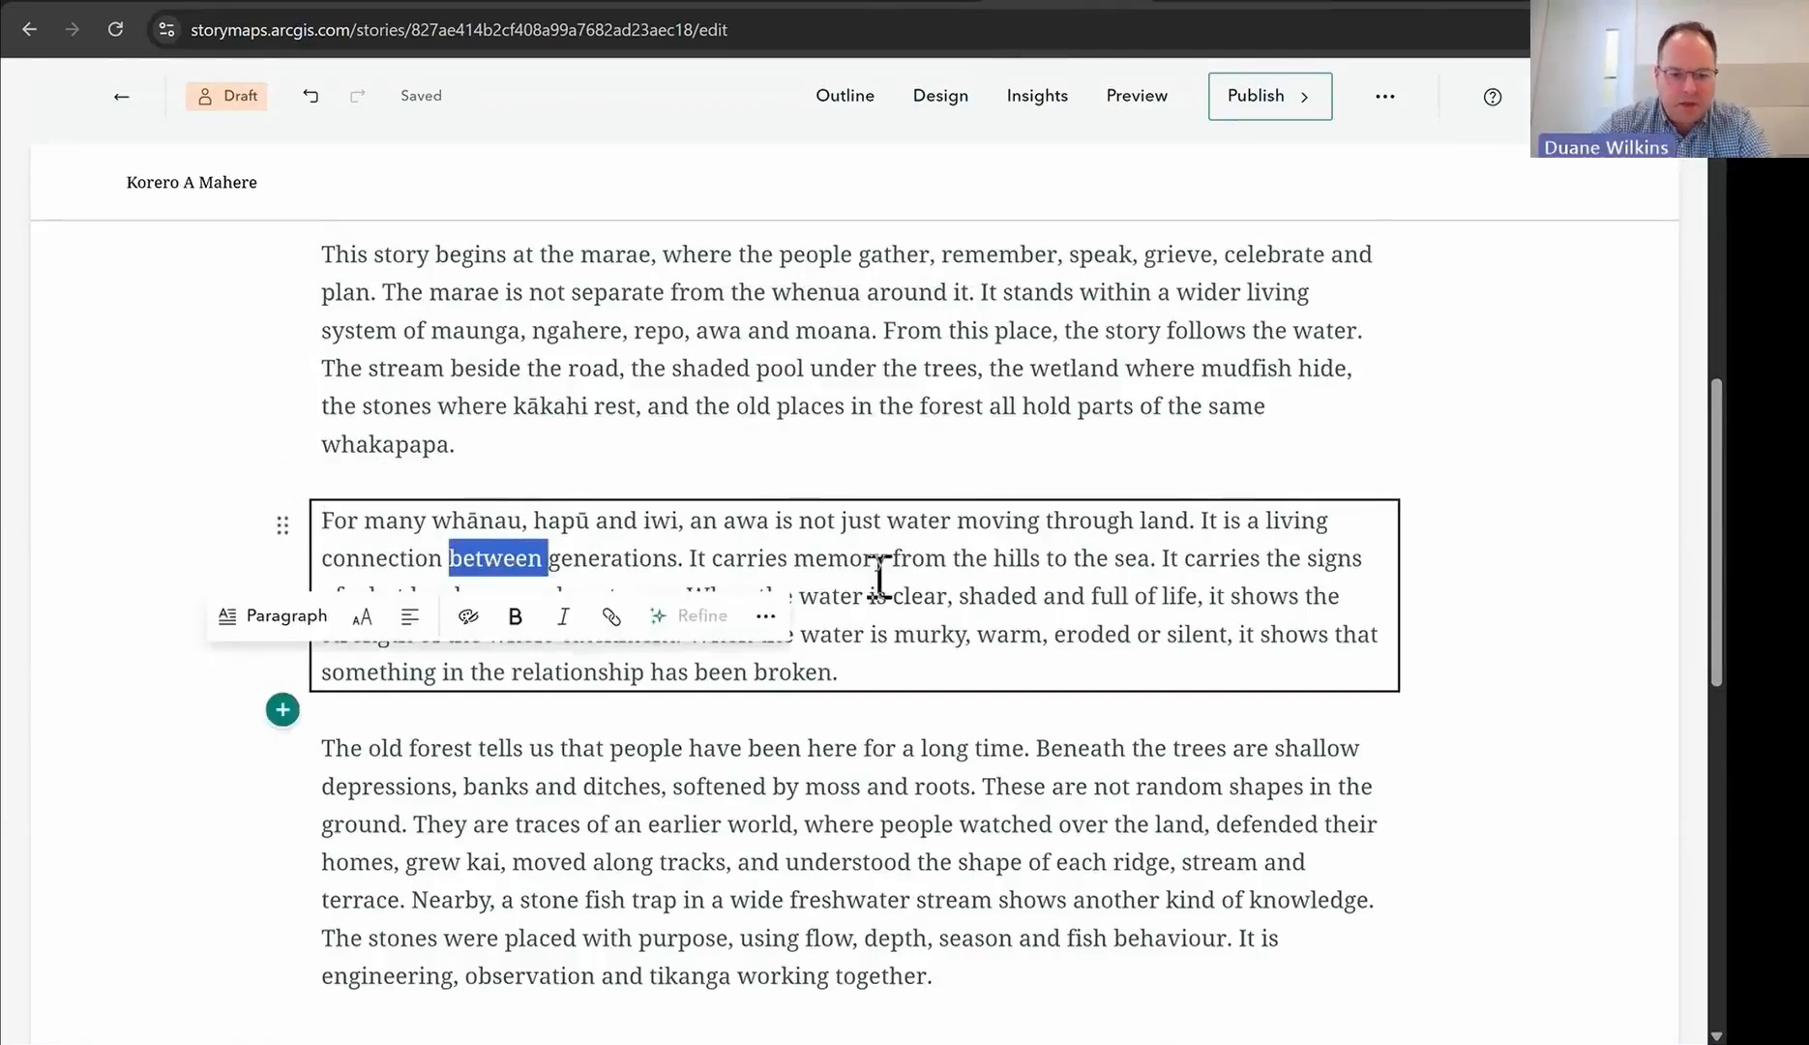
Step: Insert a new line above the "For many whānau" paragraph and enter "Whanau" on it
click(887, 522)
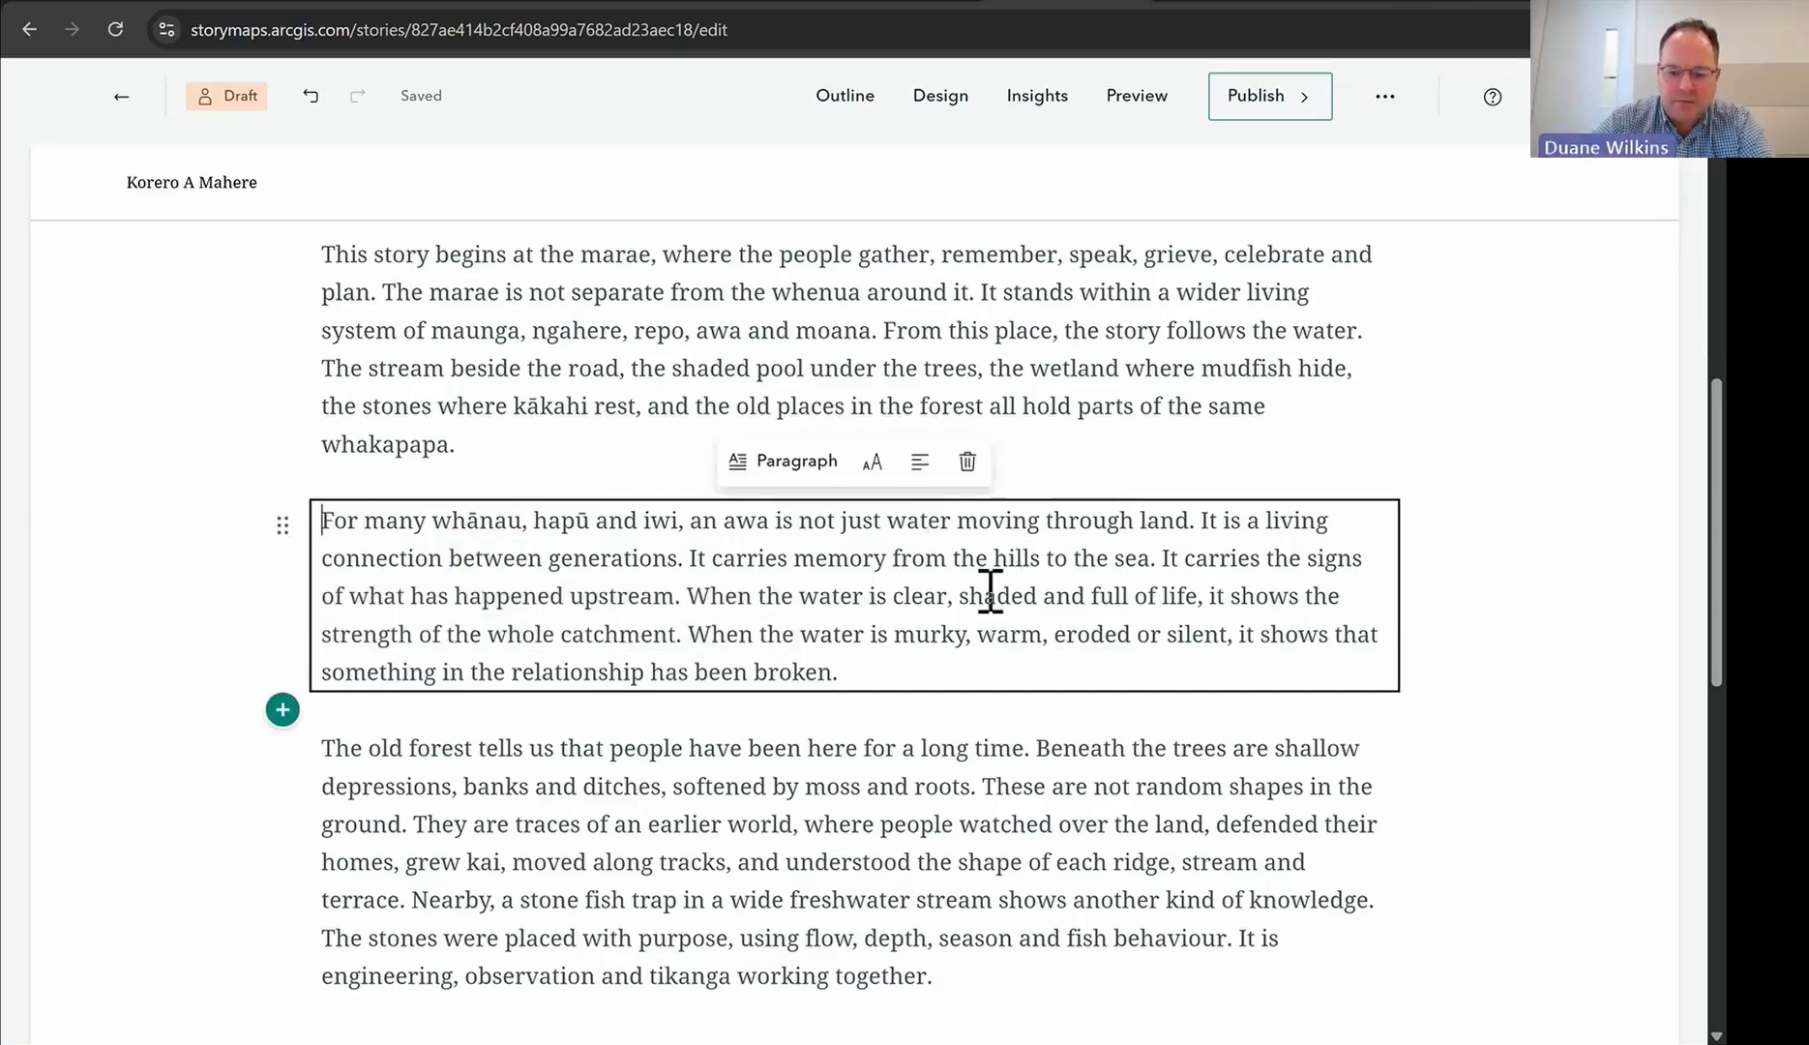
key(Return)
key(Up)
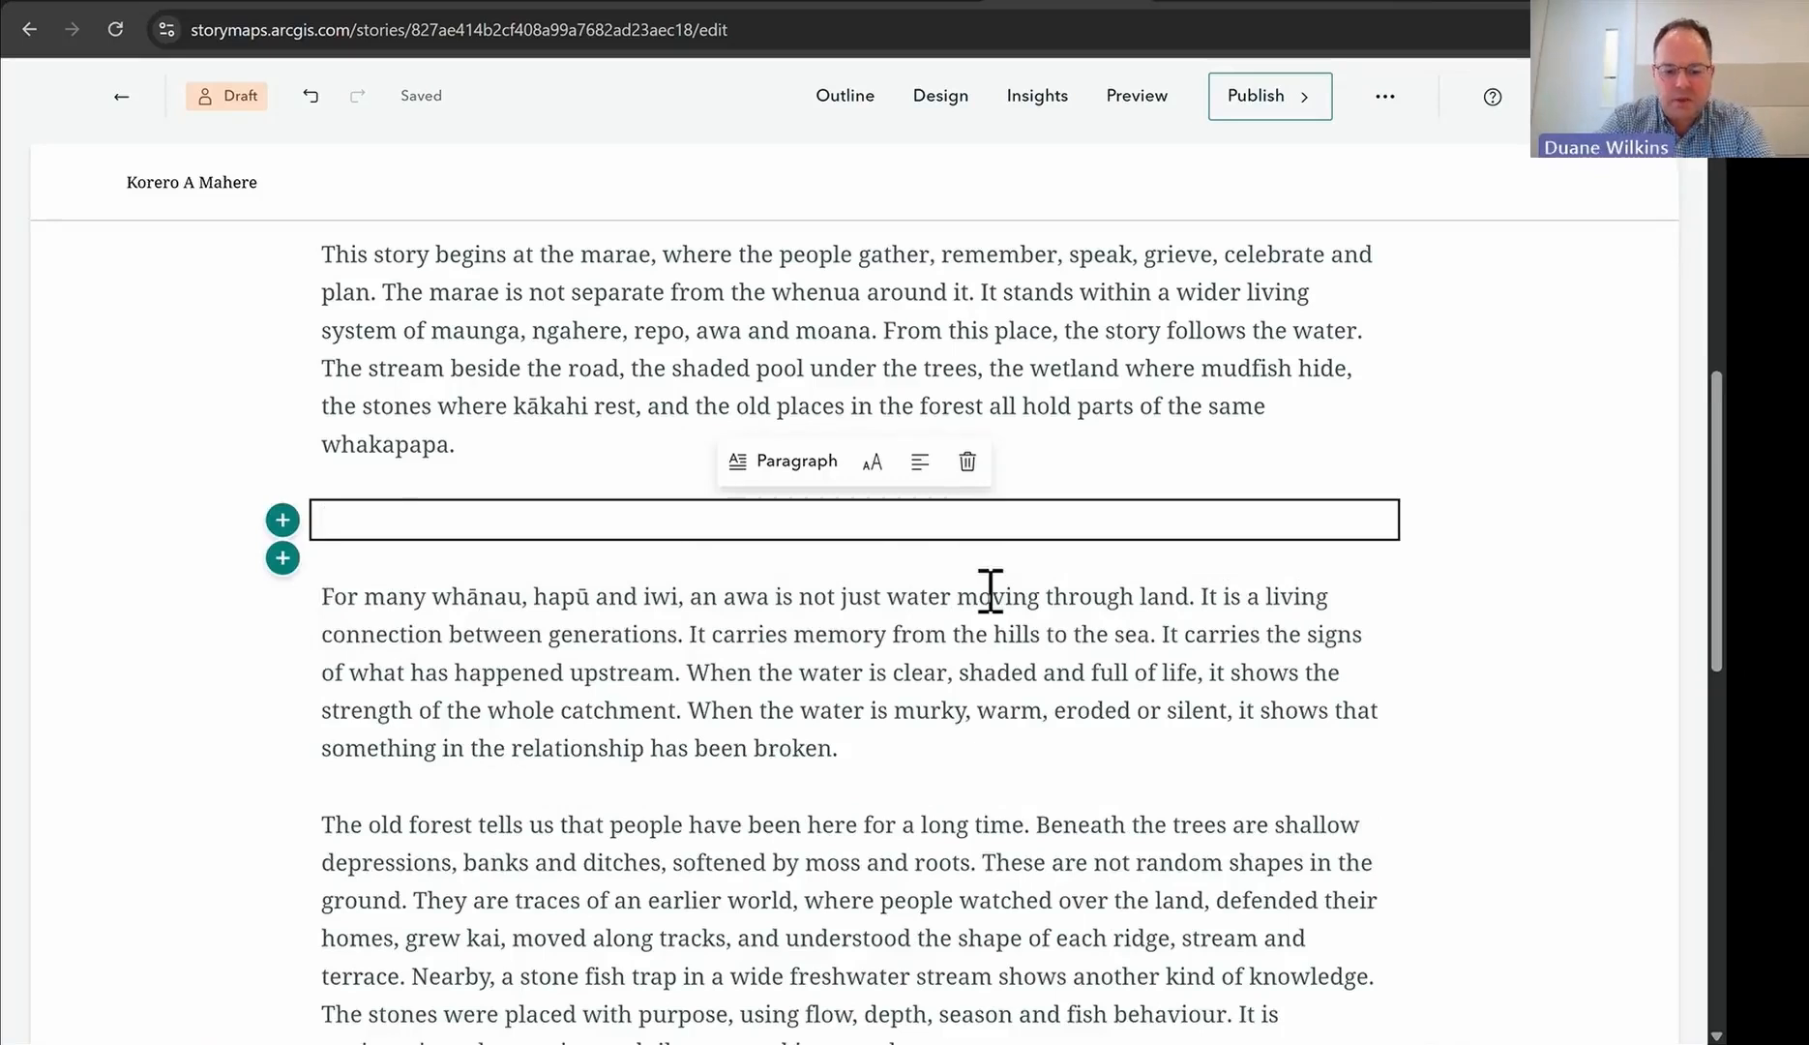
text(Whan)
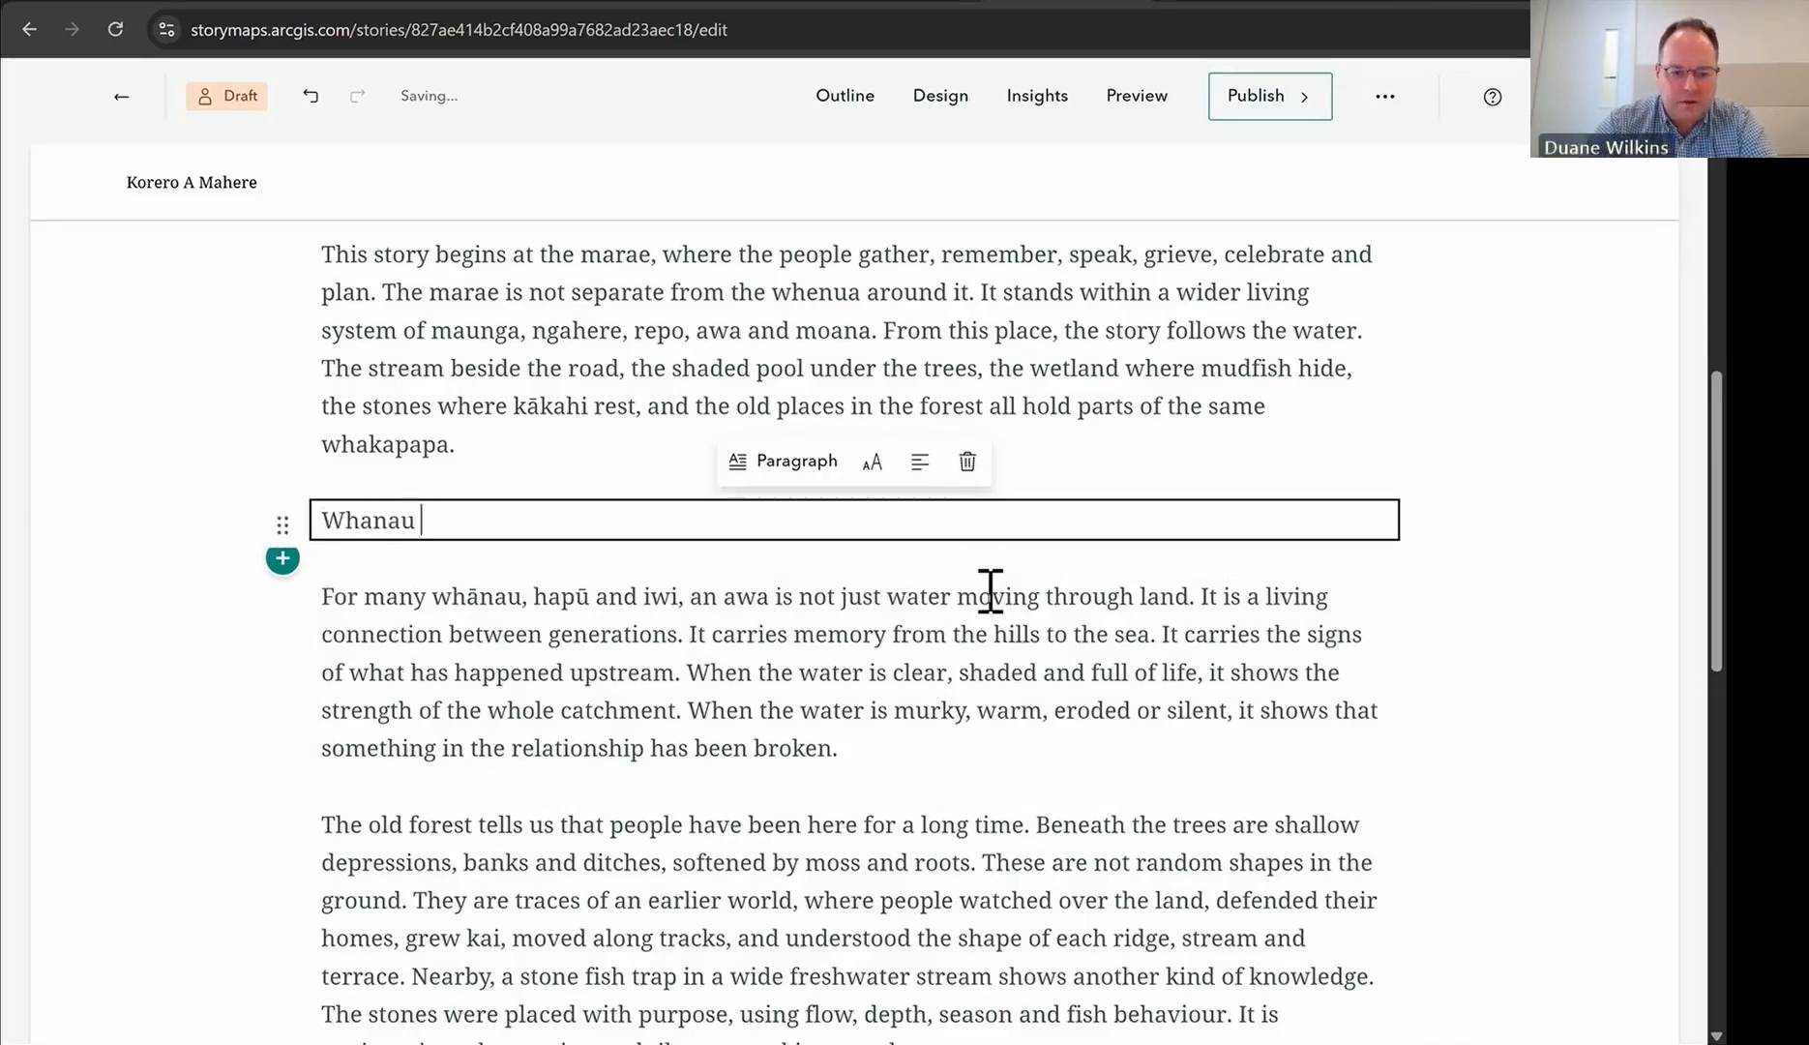
text(au)
Step: Replace "Whanau" with the phrase "whānau, hapū and iwi" copied from the paragraph below, and capitalize its first letter
drag(678, 598, 434, 599)
key(ctrl+c)
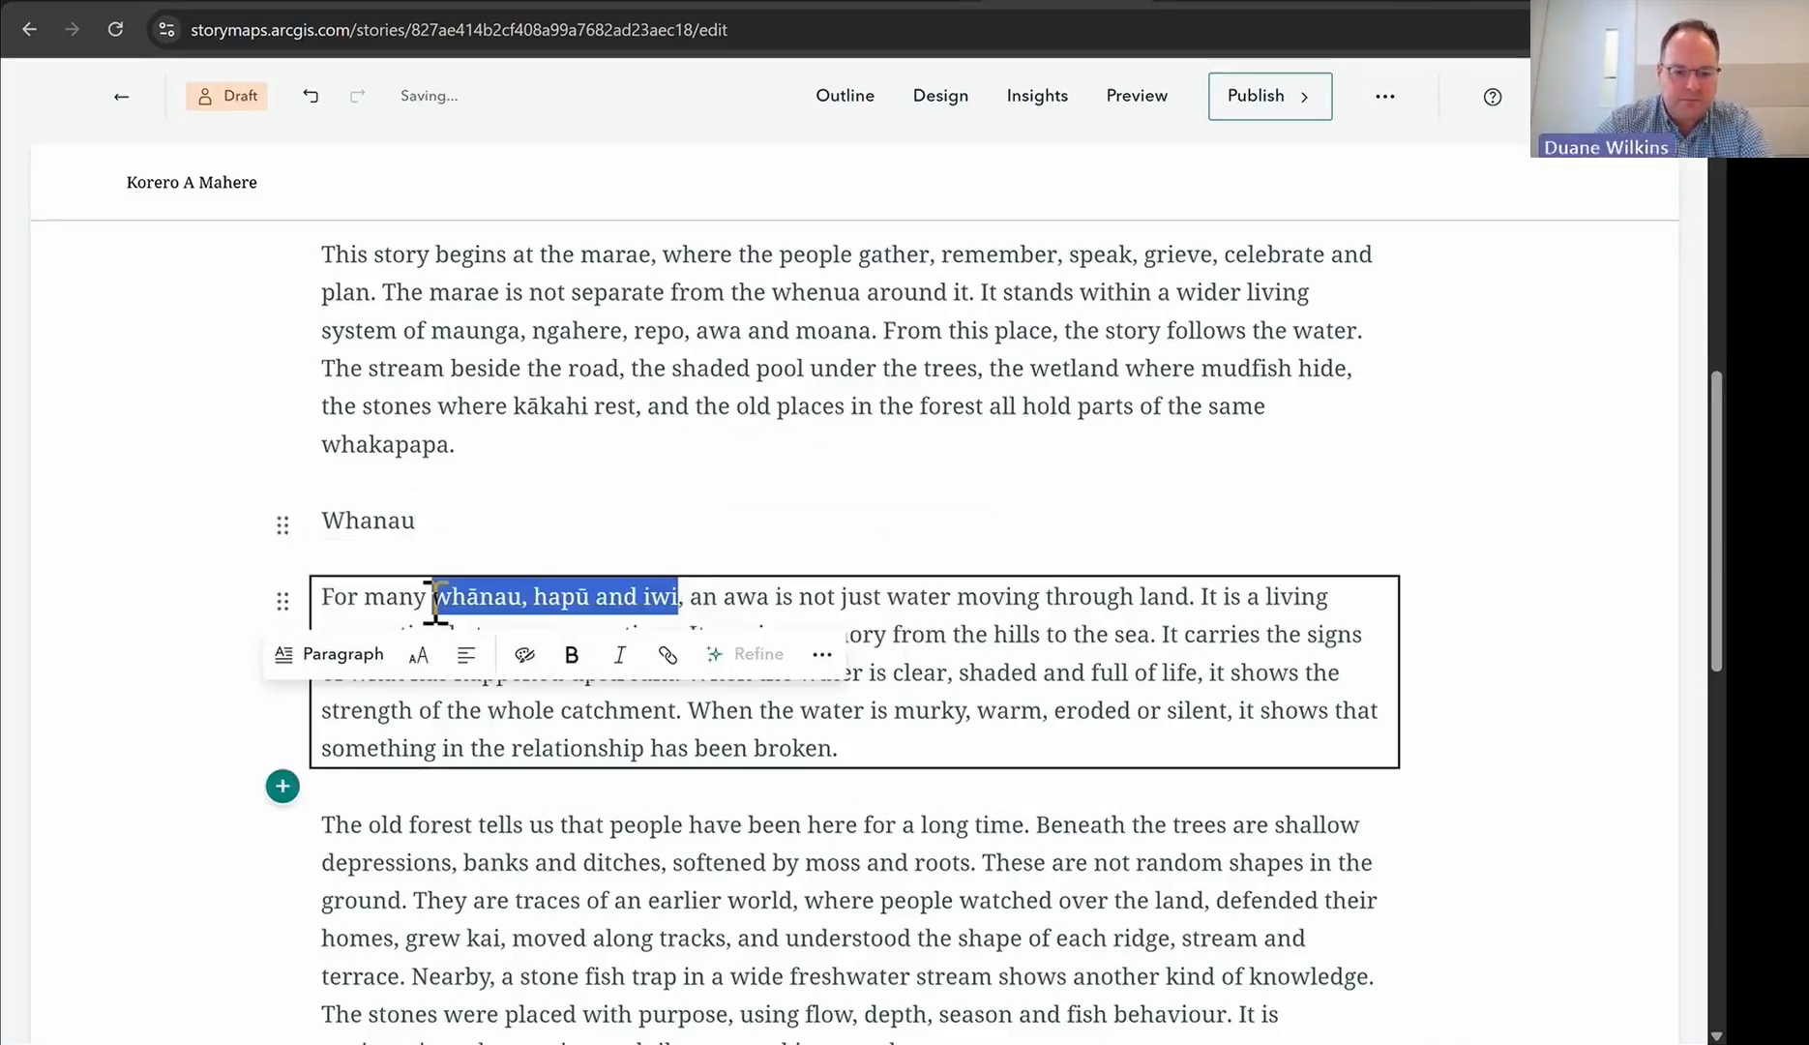
drag(431, 517, 258, 529)
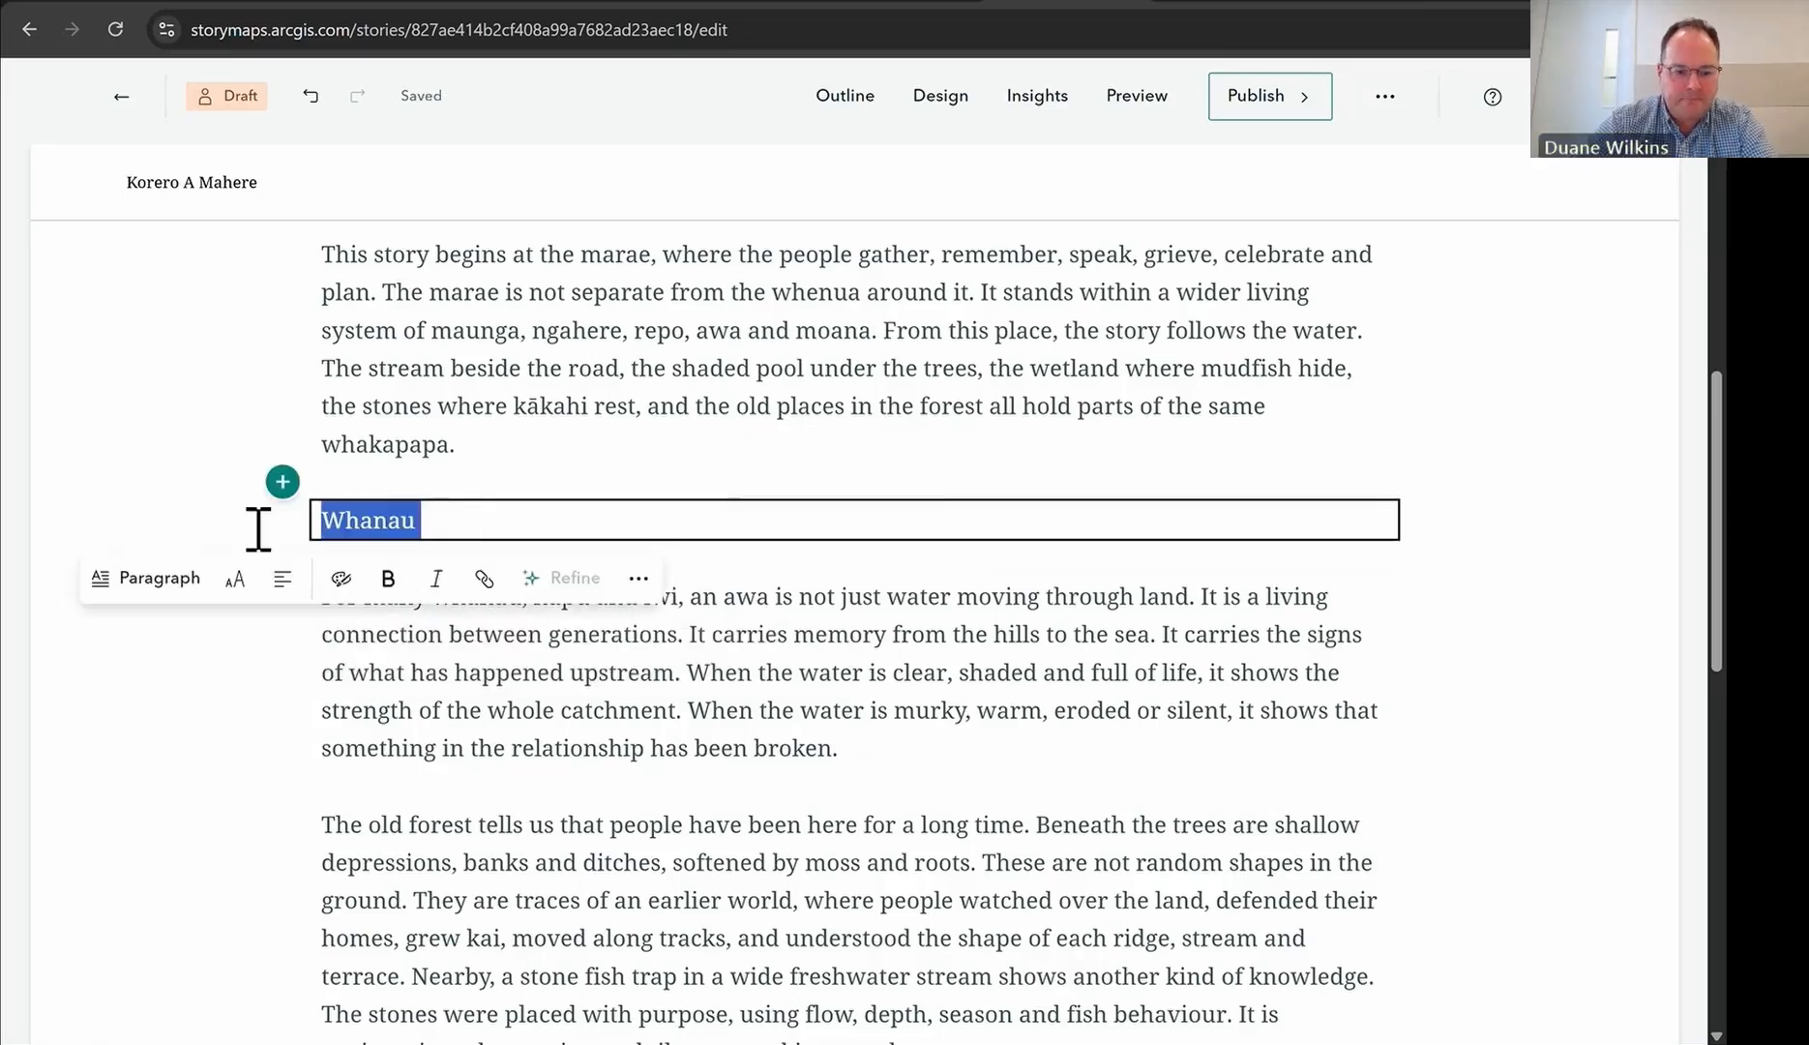
key(ctrl+v)
key(Home)
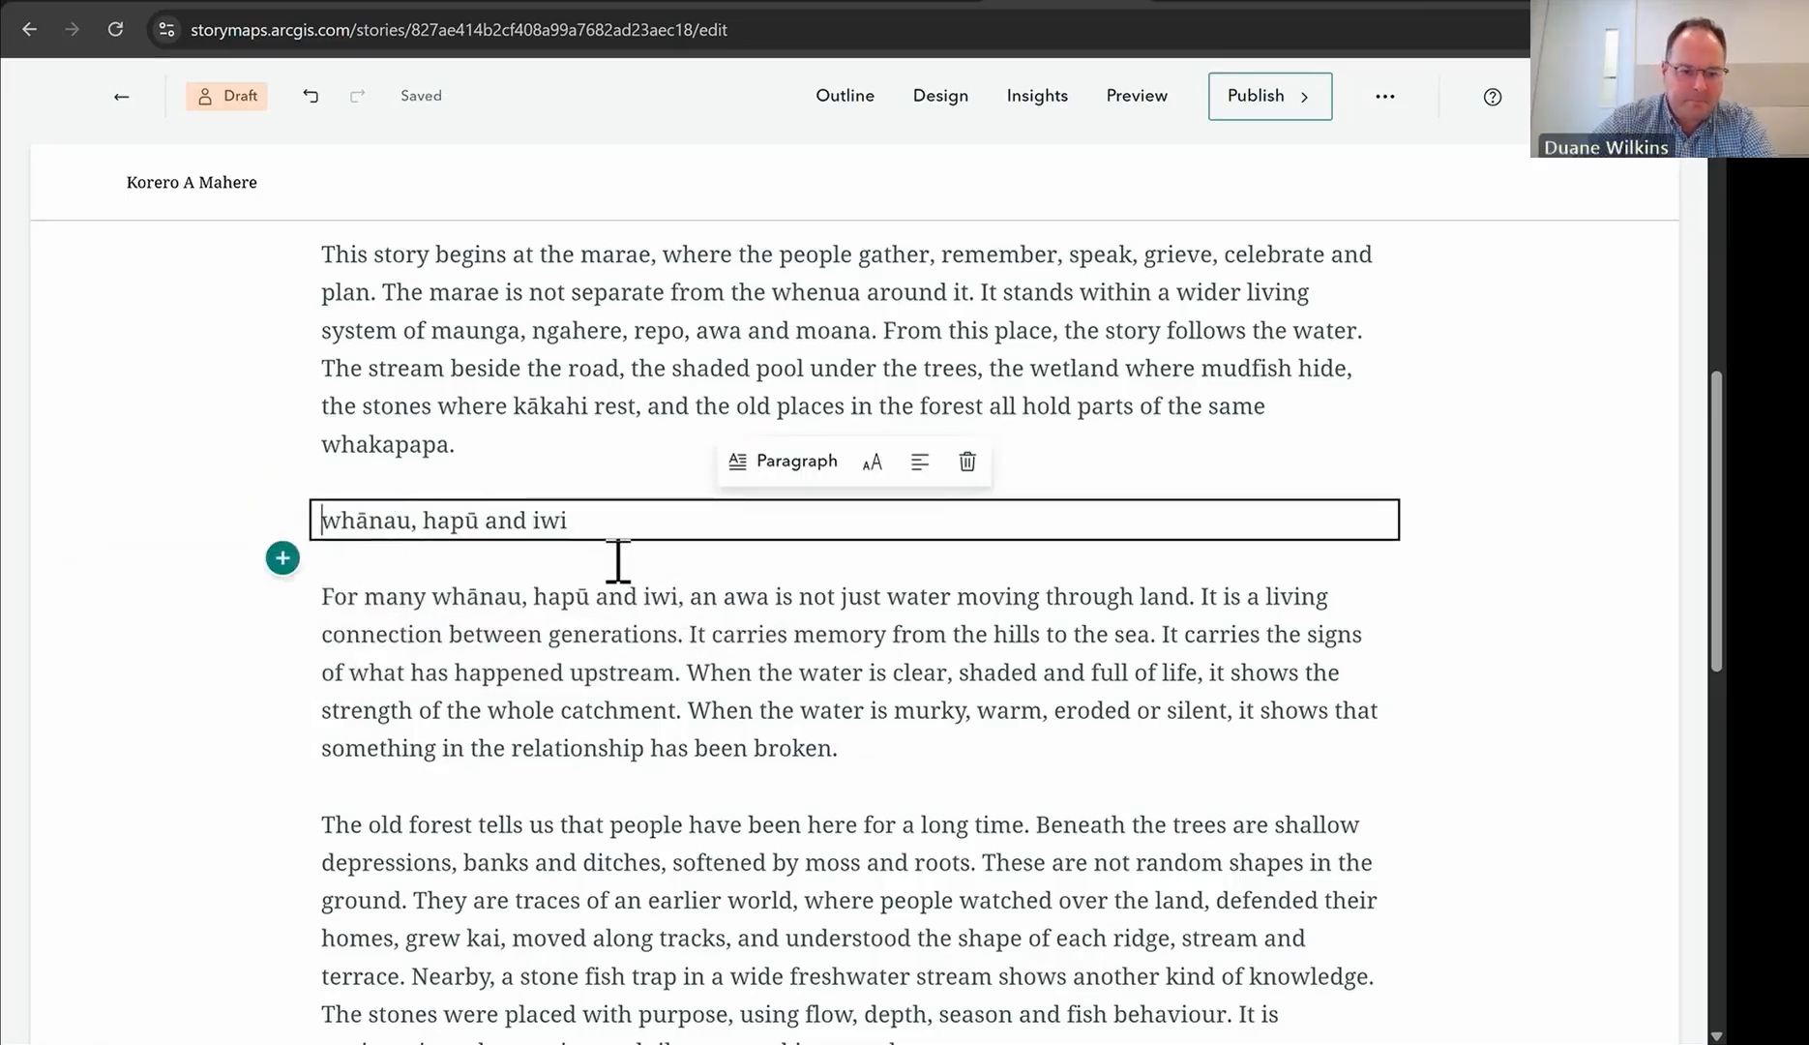
key(Delete)
text(W)
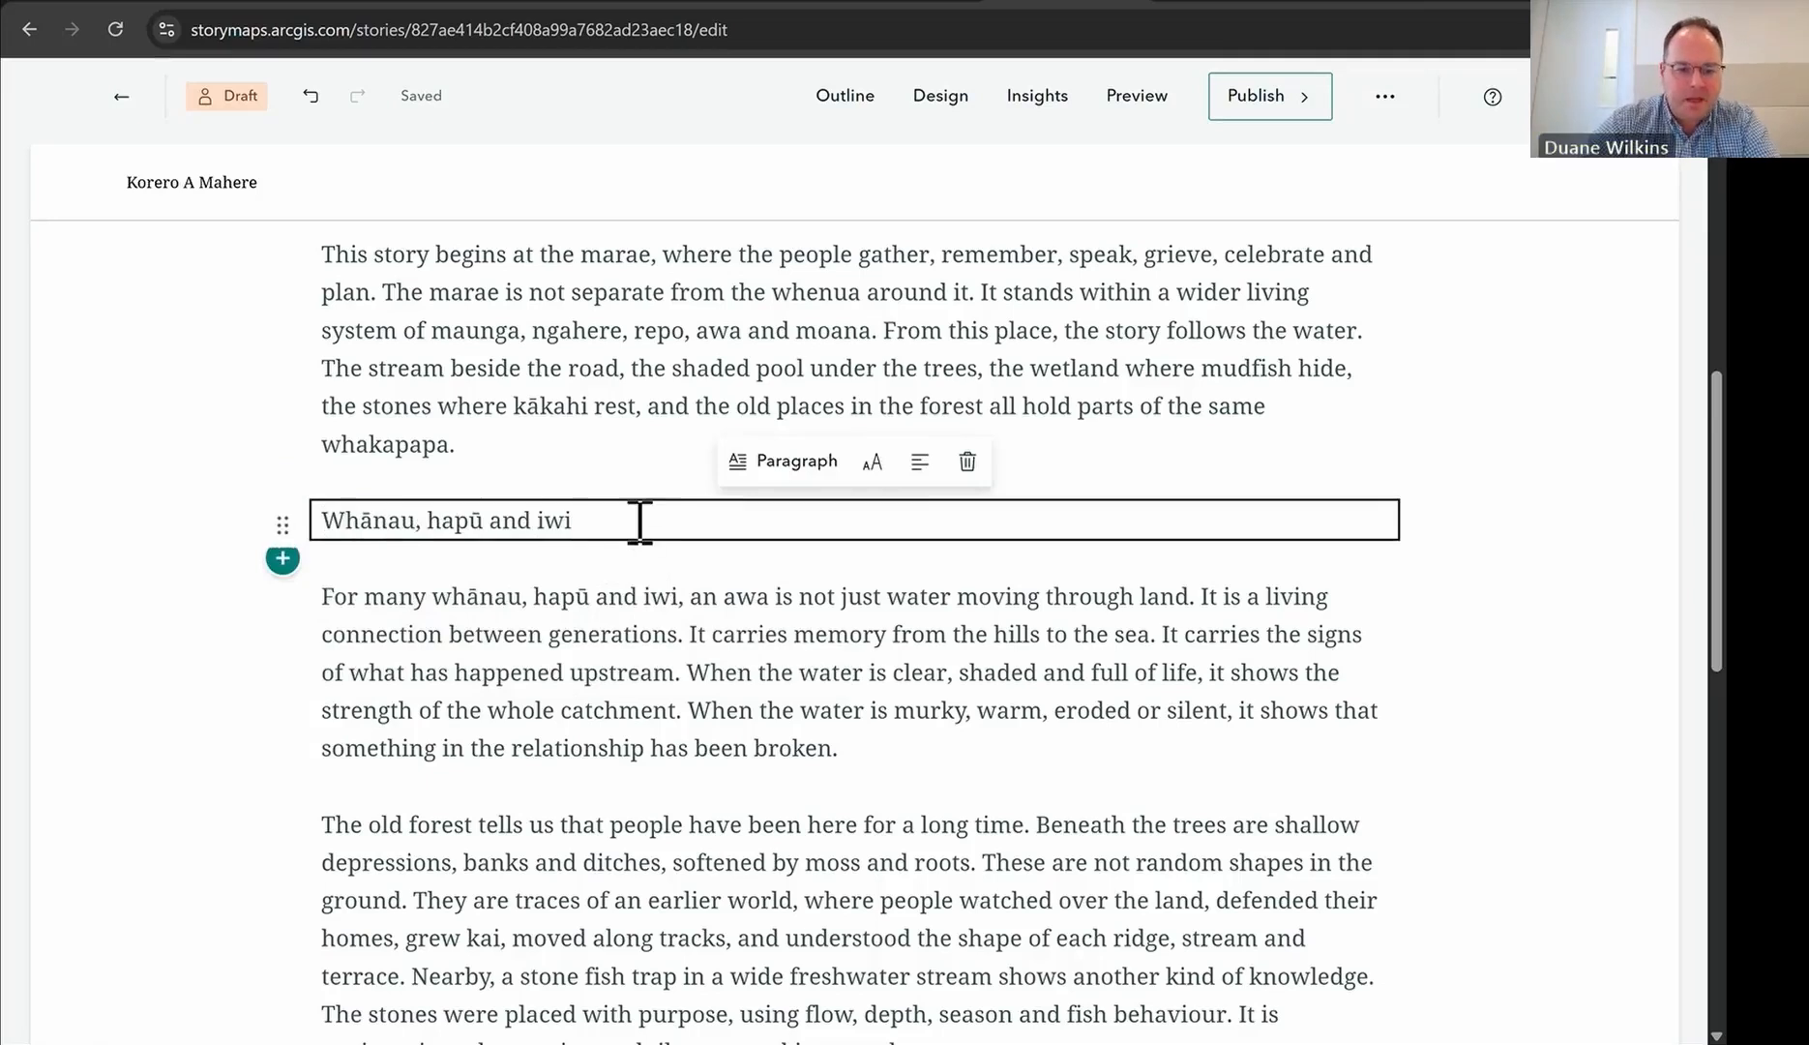
Step: Format the "Whānau, hapū and iwi" line as a Quote and then change it to Heading 1
drag(634, 520, 237, 527)
click(250, 578)
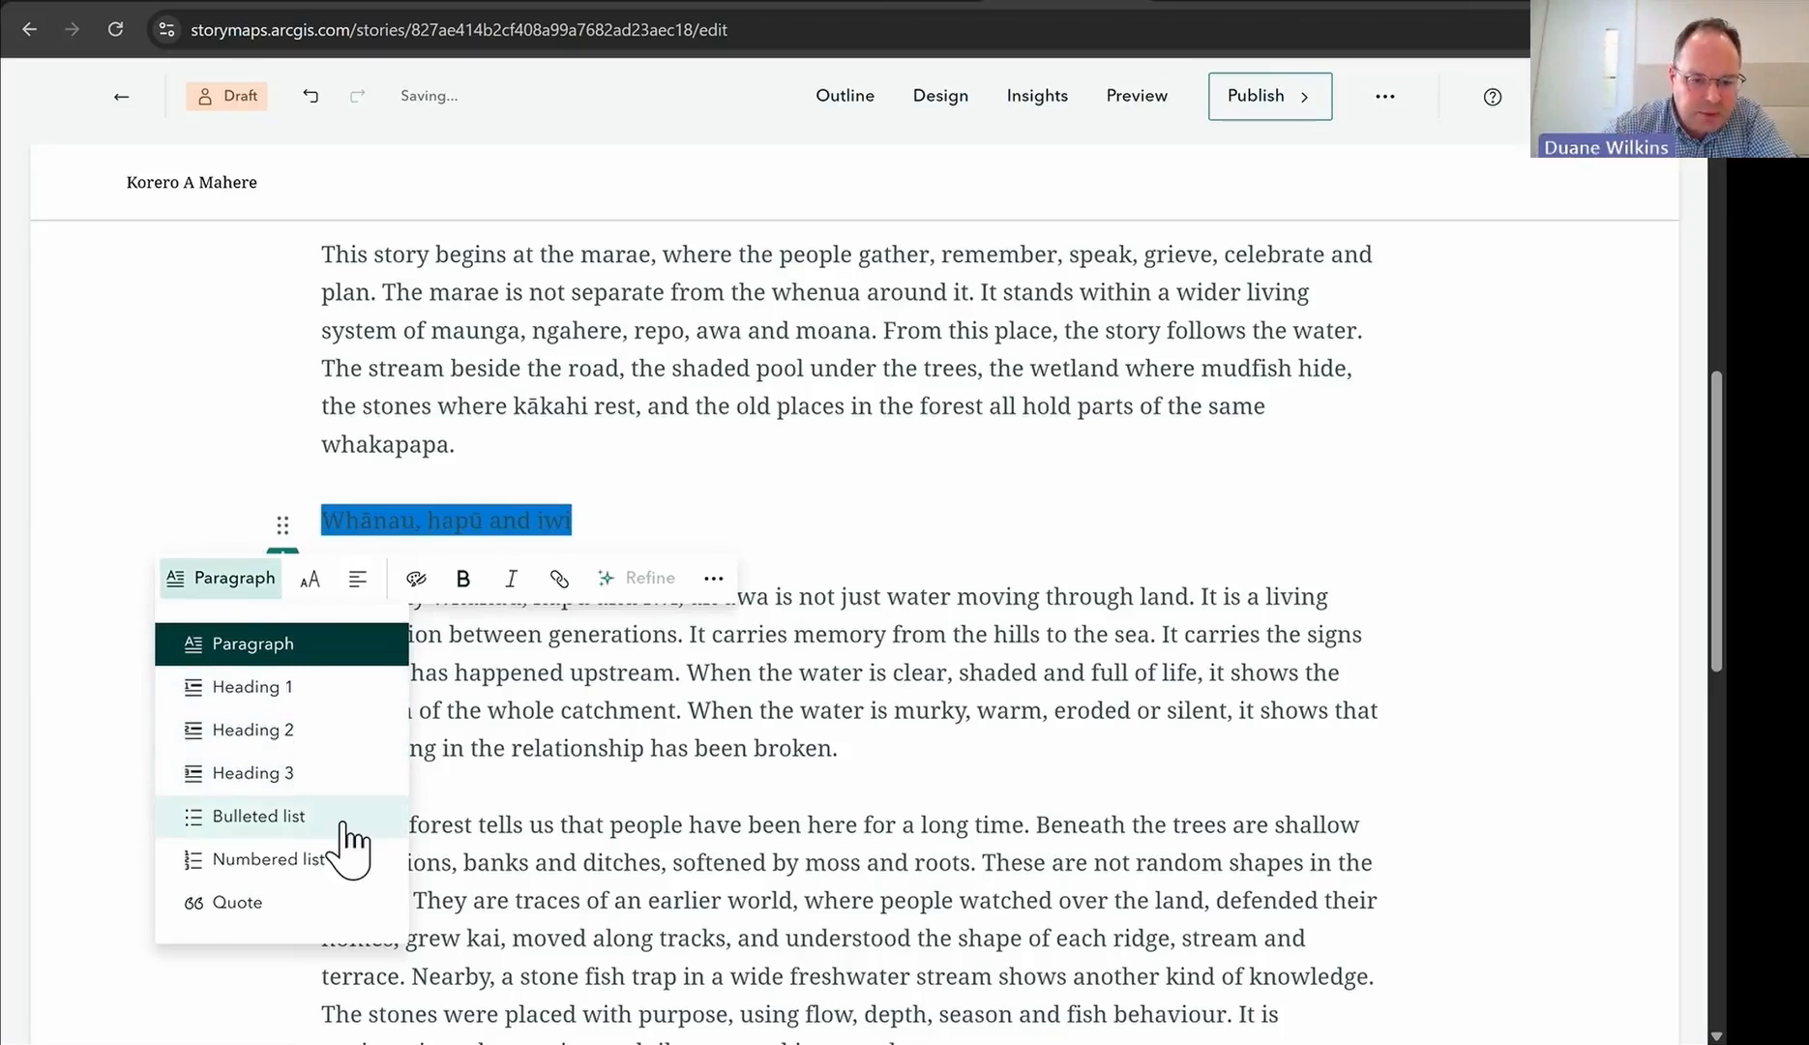
click(324, 914)
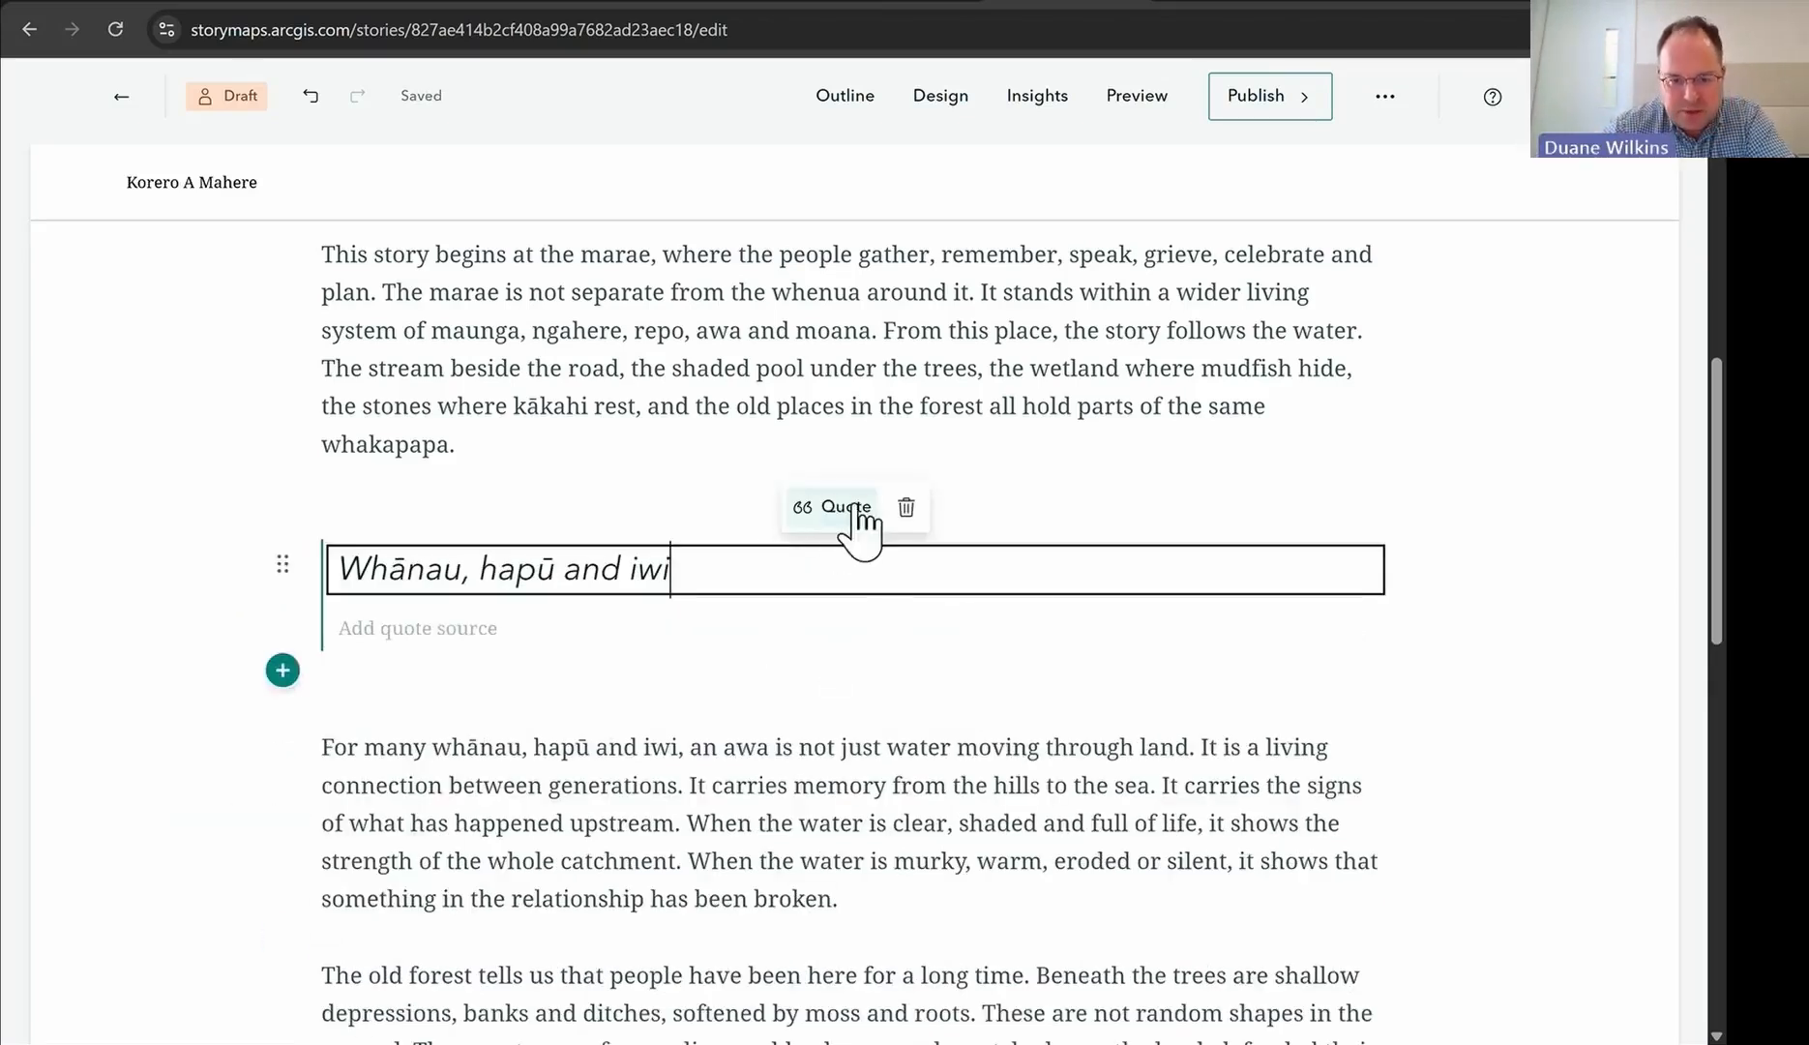
click(853, 507)
click(917, 619)
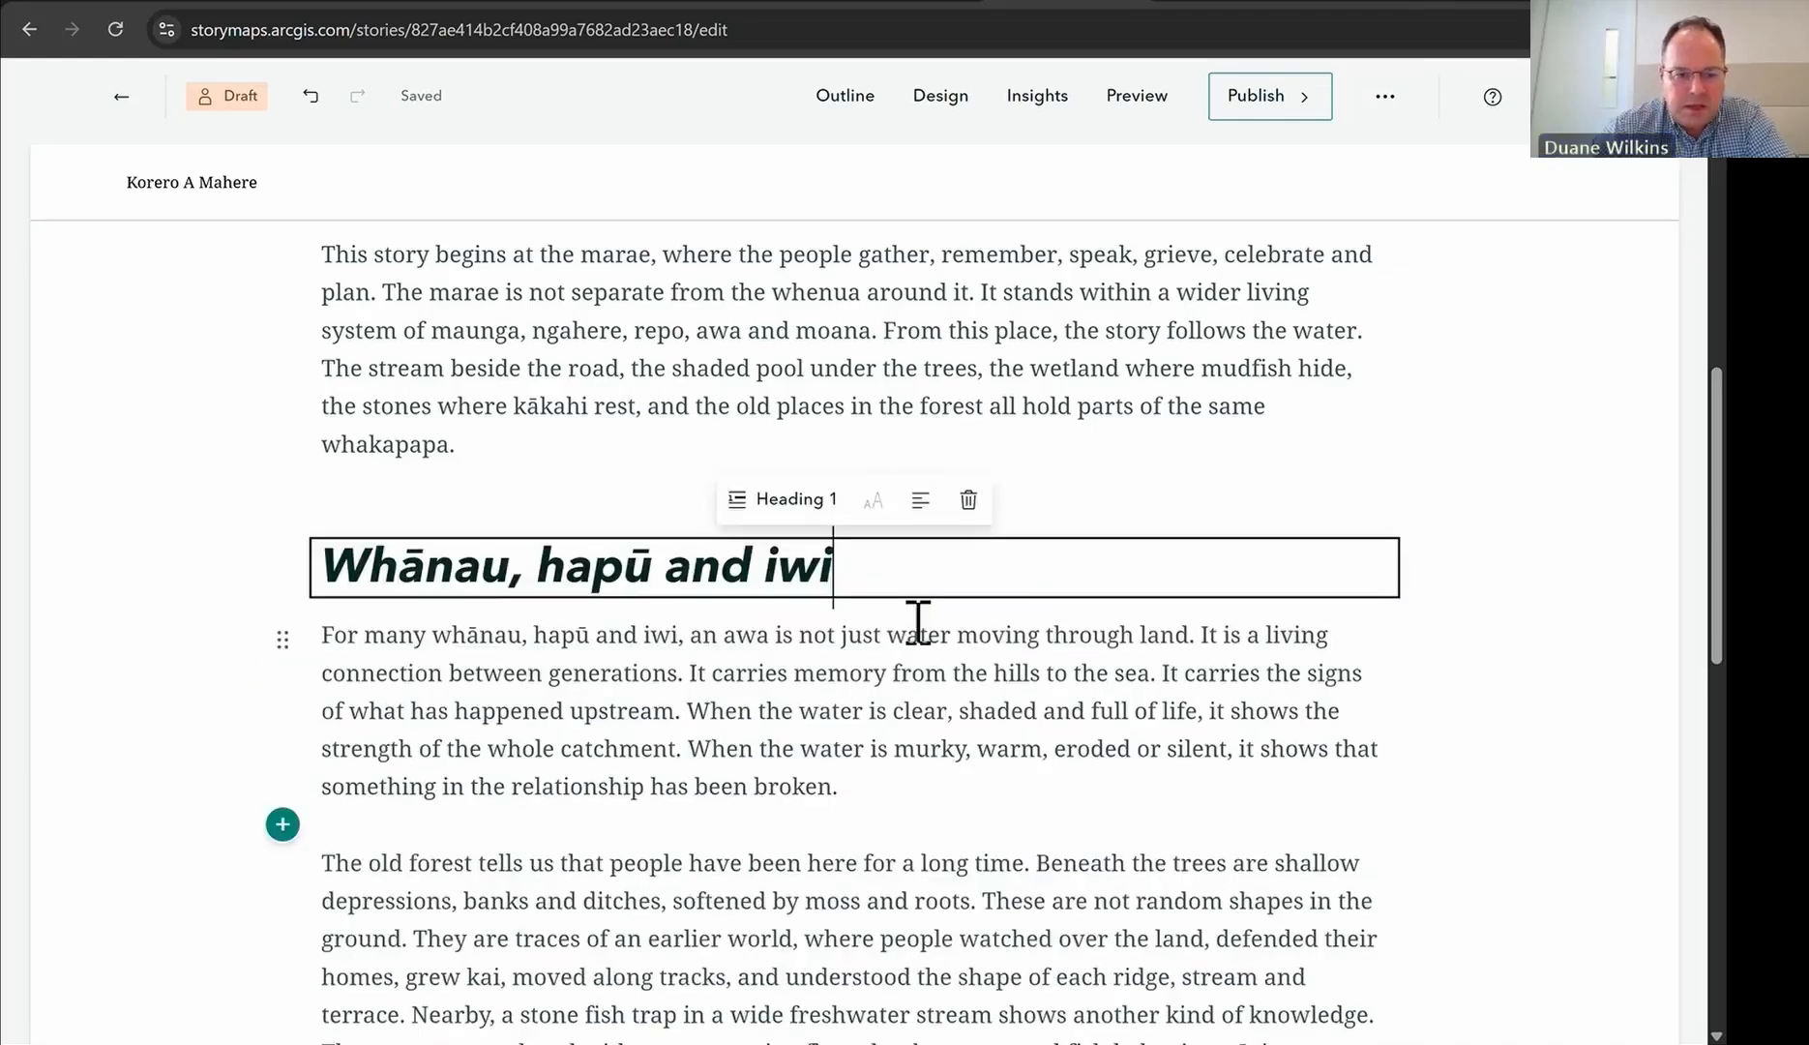
click(677, 709)
click(648, 367)
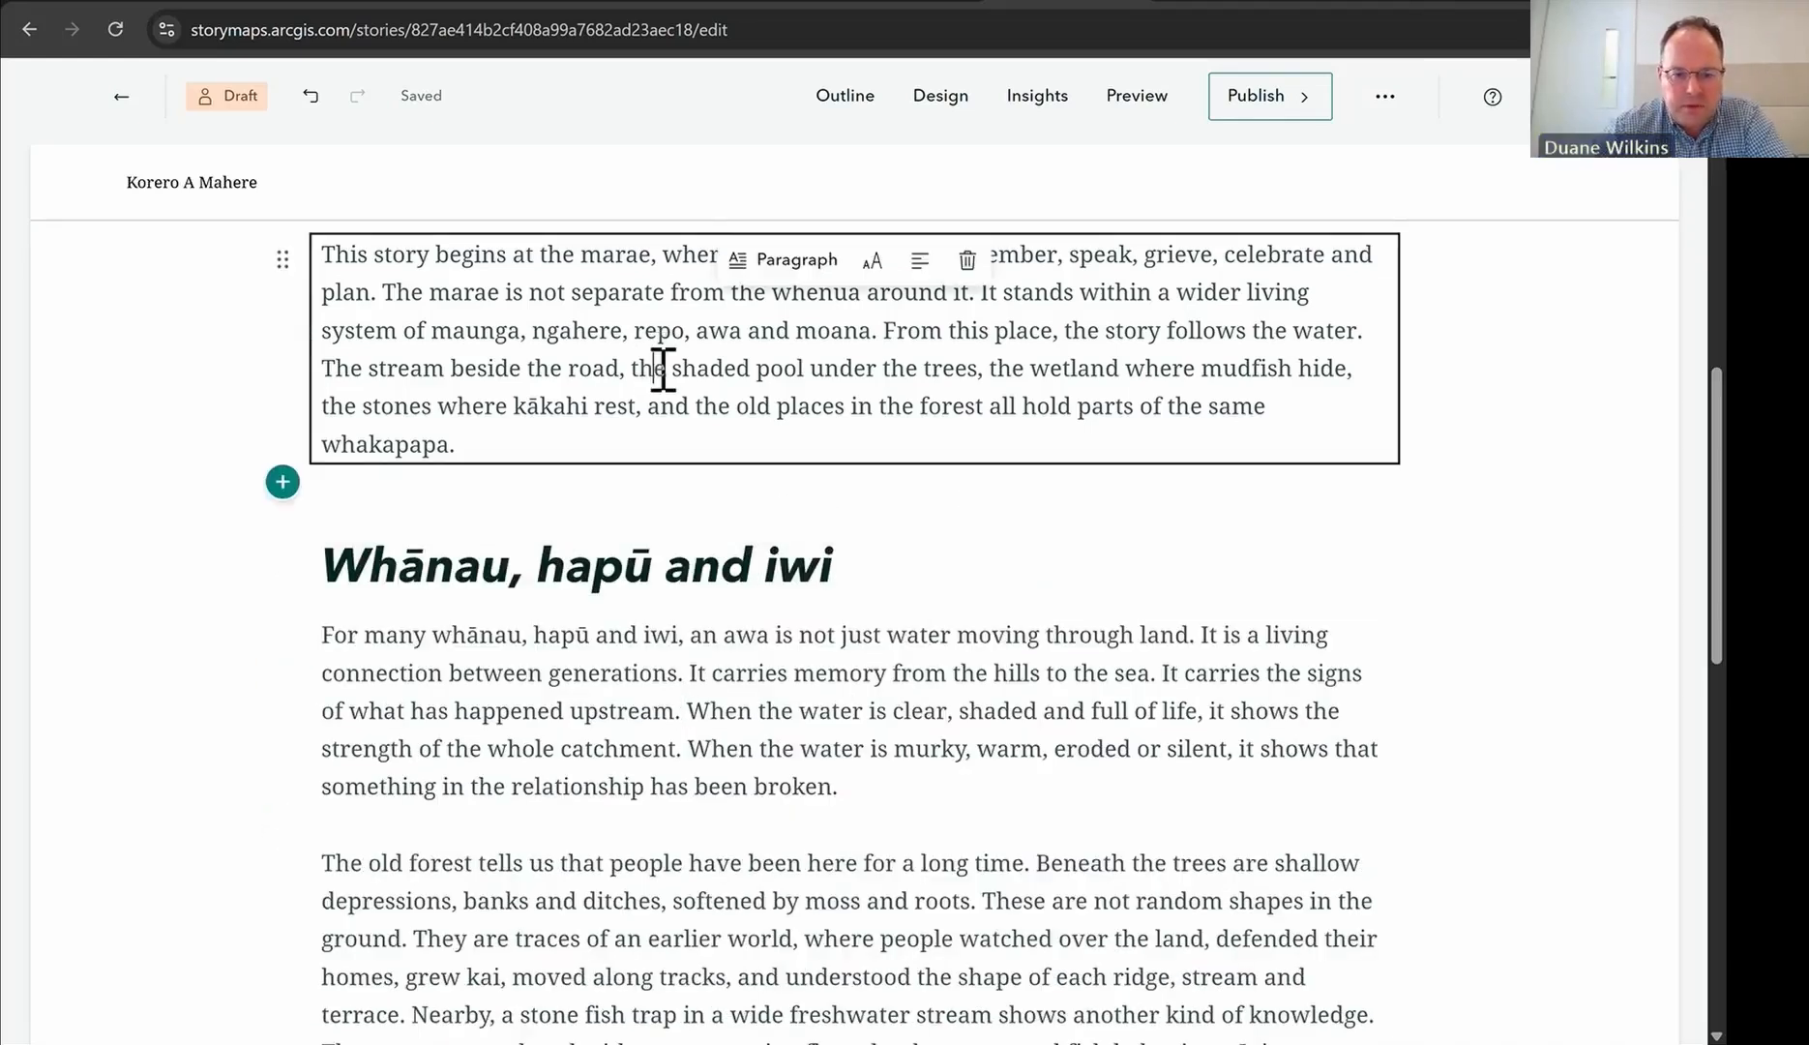
Step: Try Heading 2 on the "Whānau, hapū and iwi" heading and set it back to Heading 1
click(690, 566)
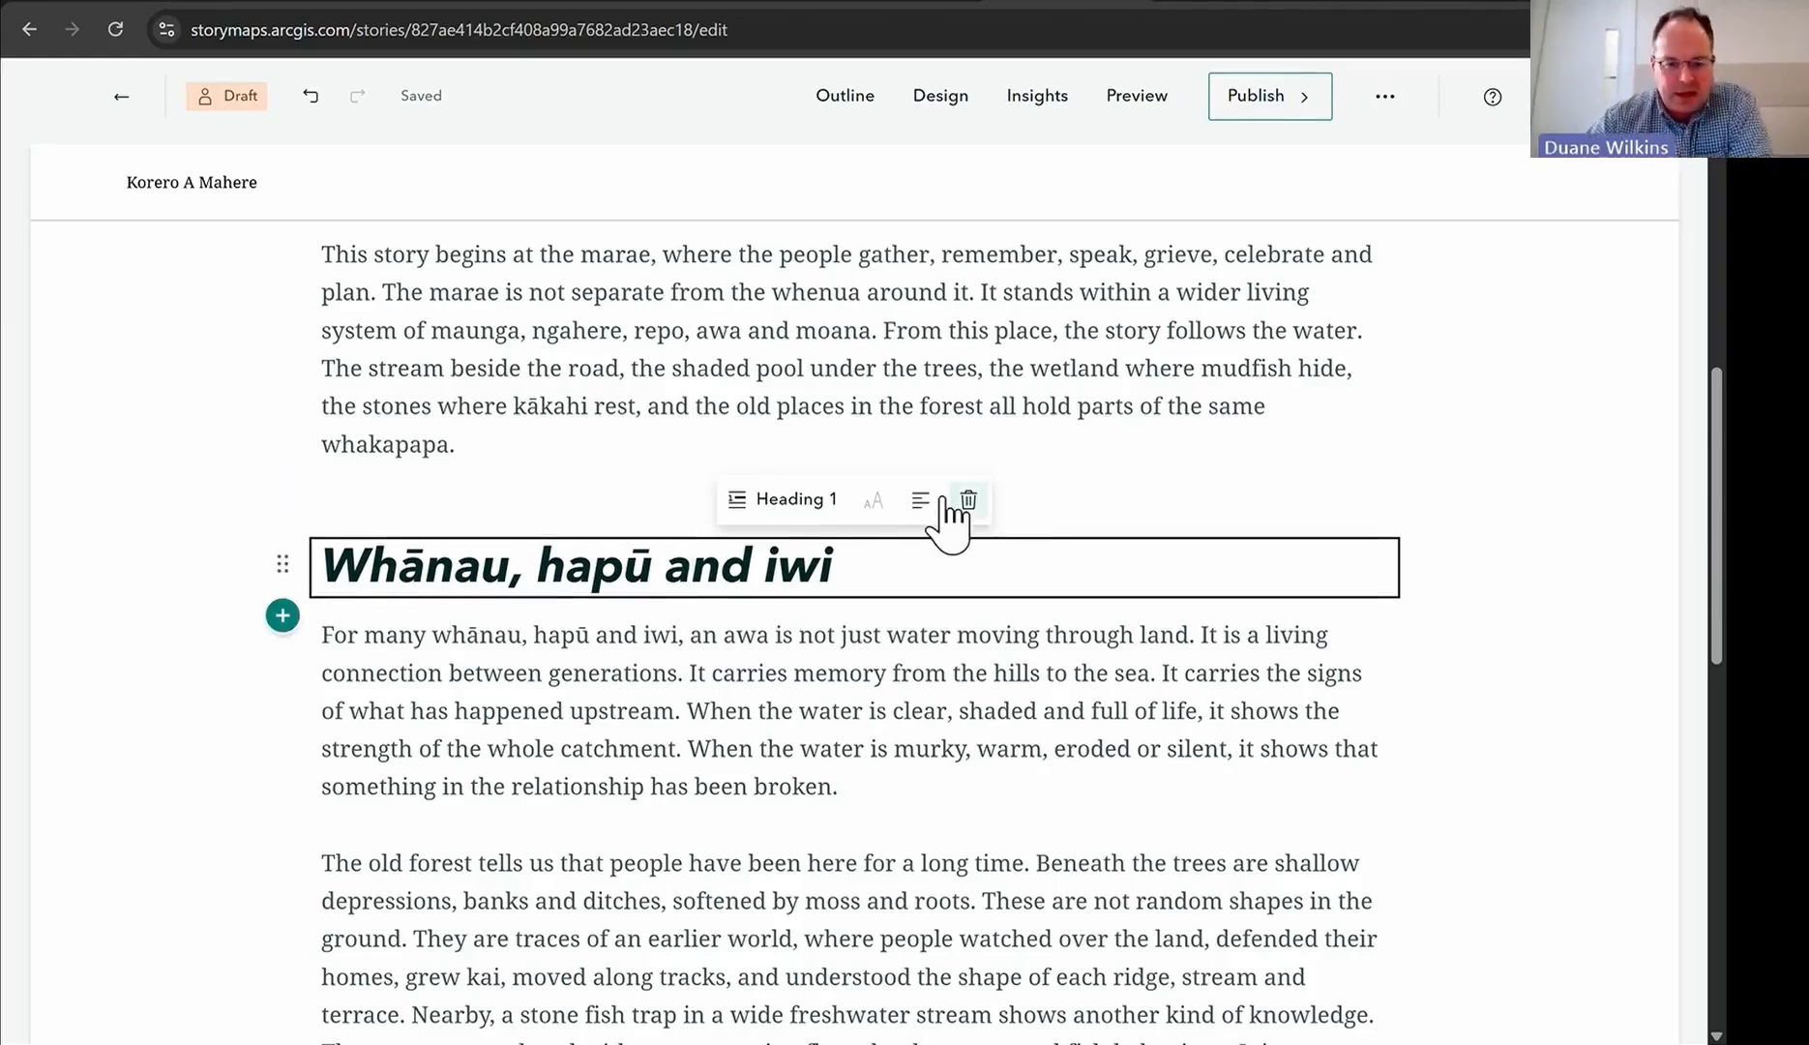
click(830, 522)
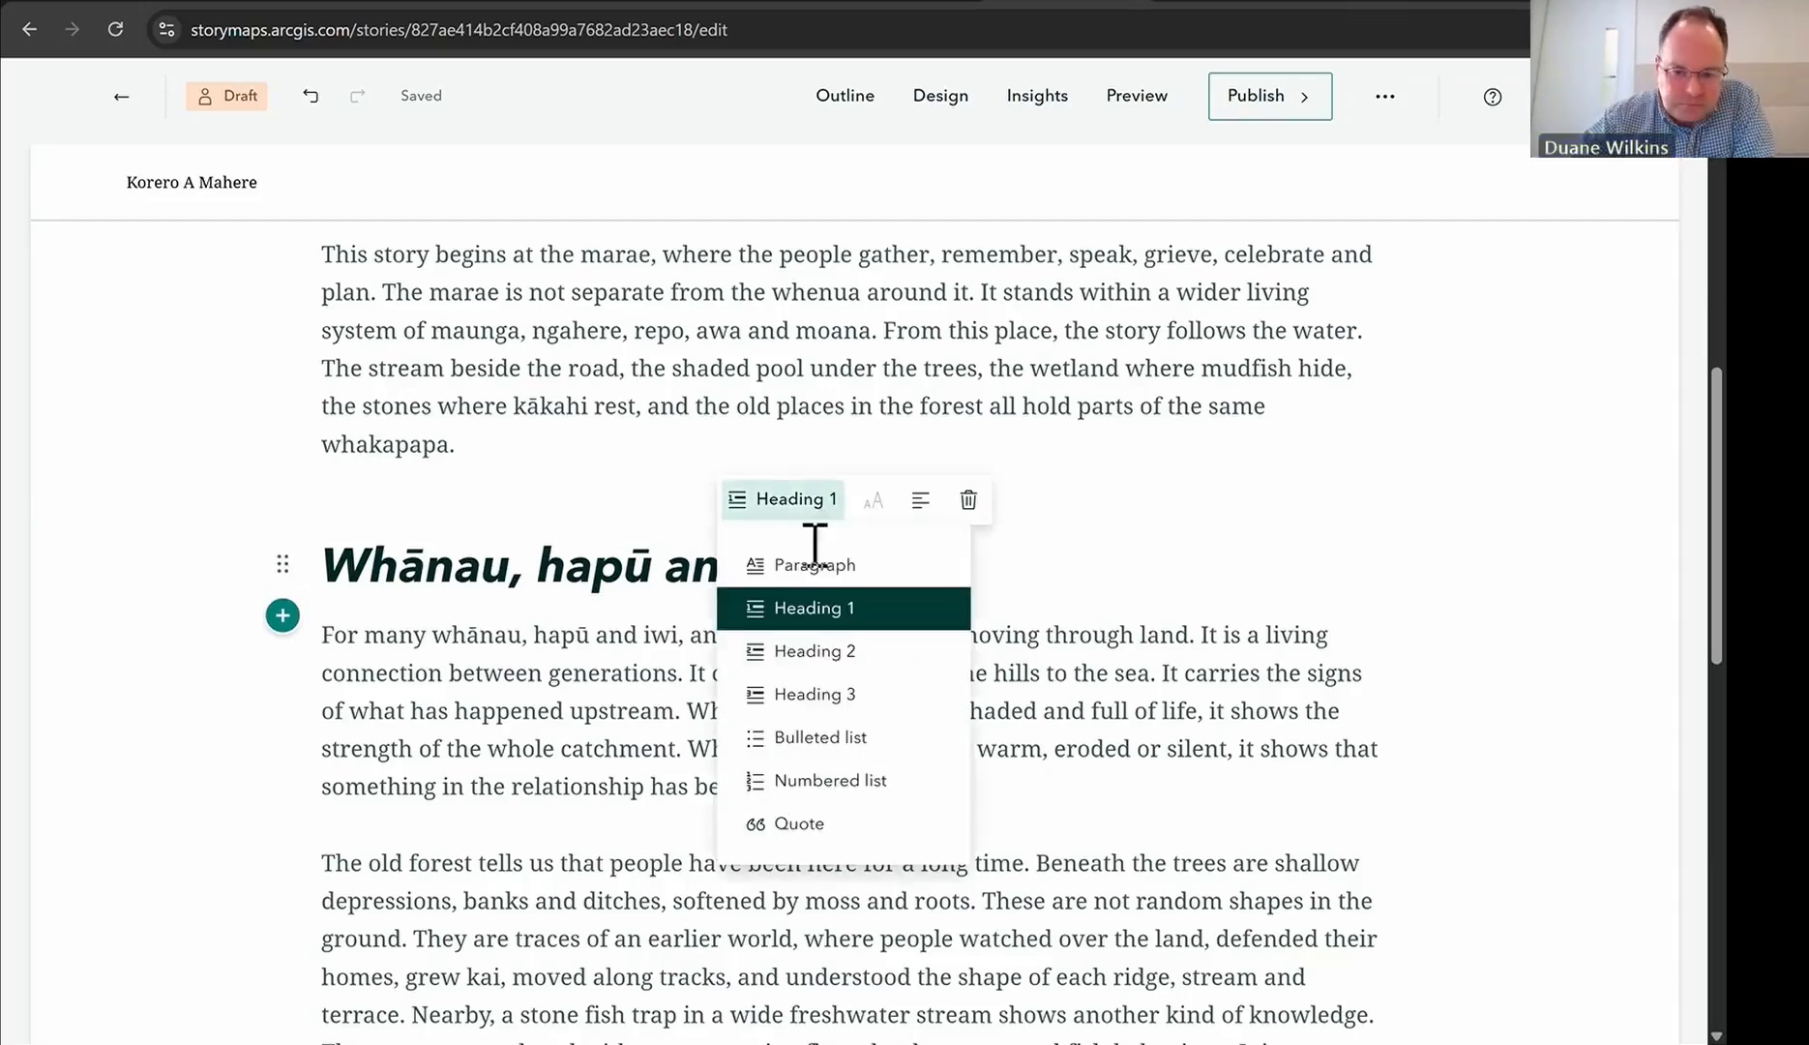
click(834, 650)
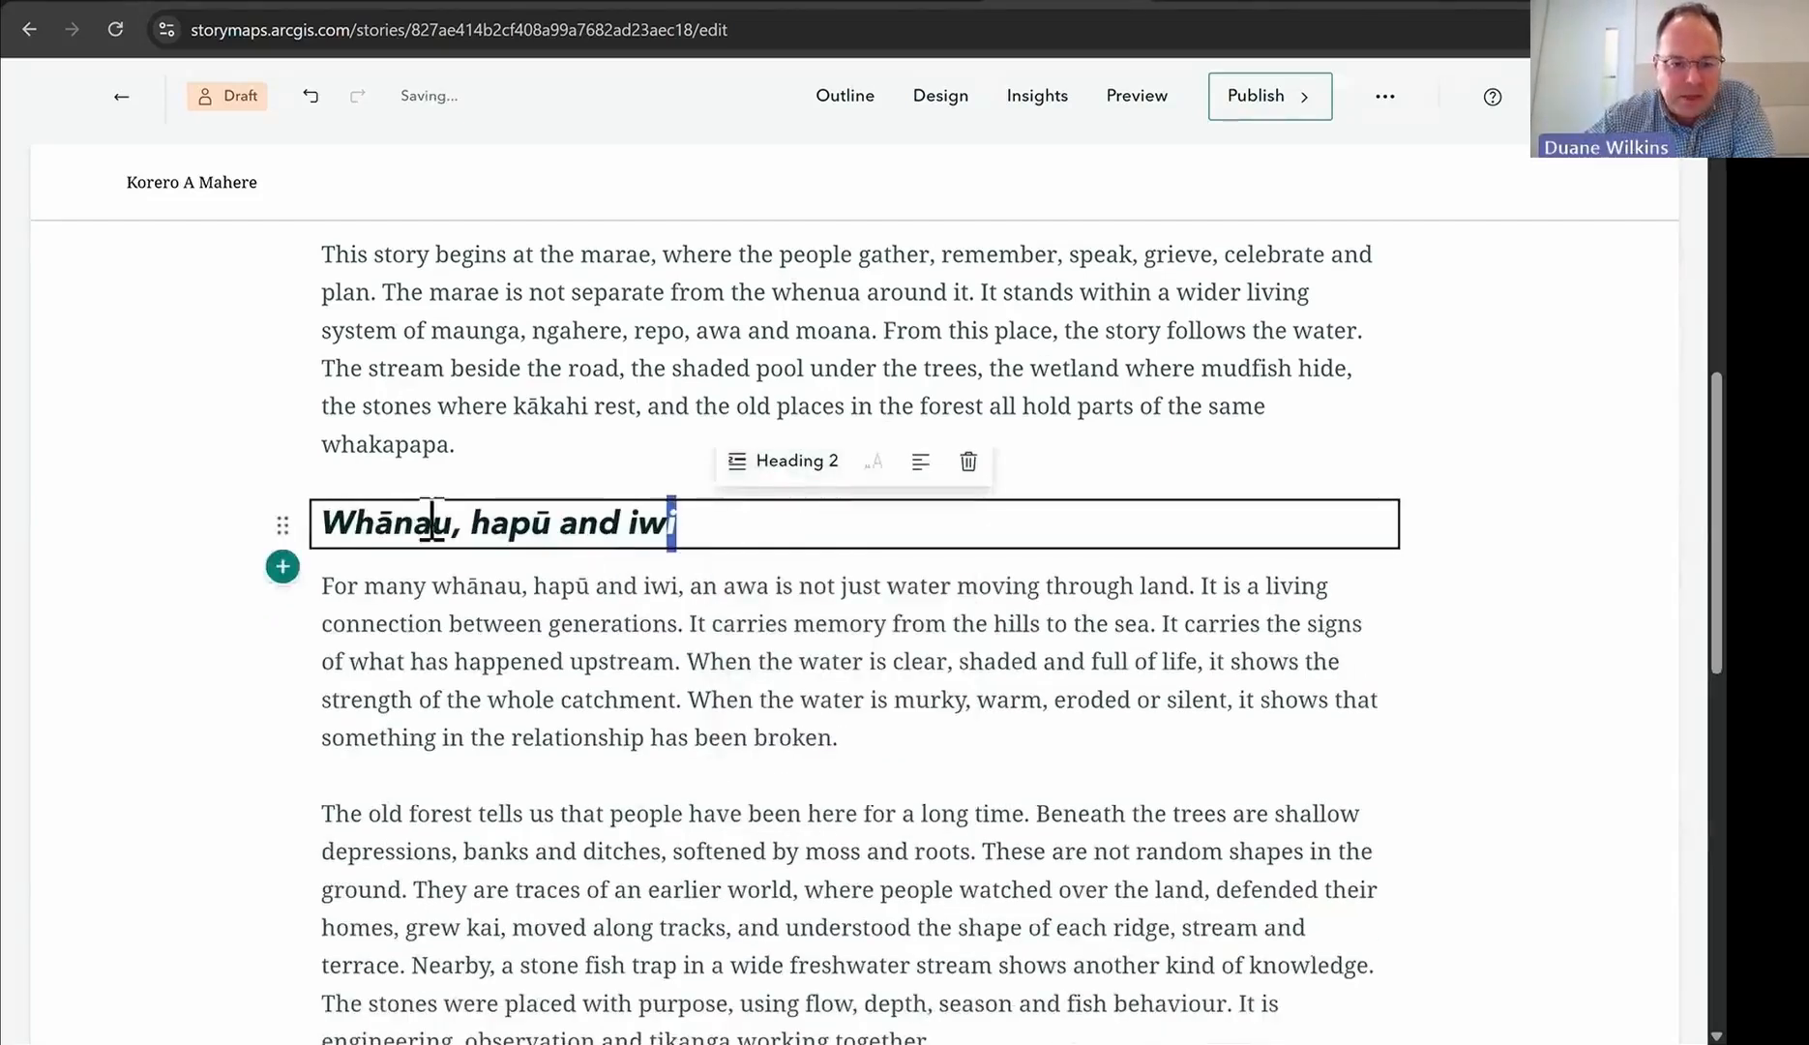
drag(668, 522, 252, 514)
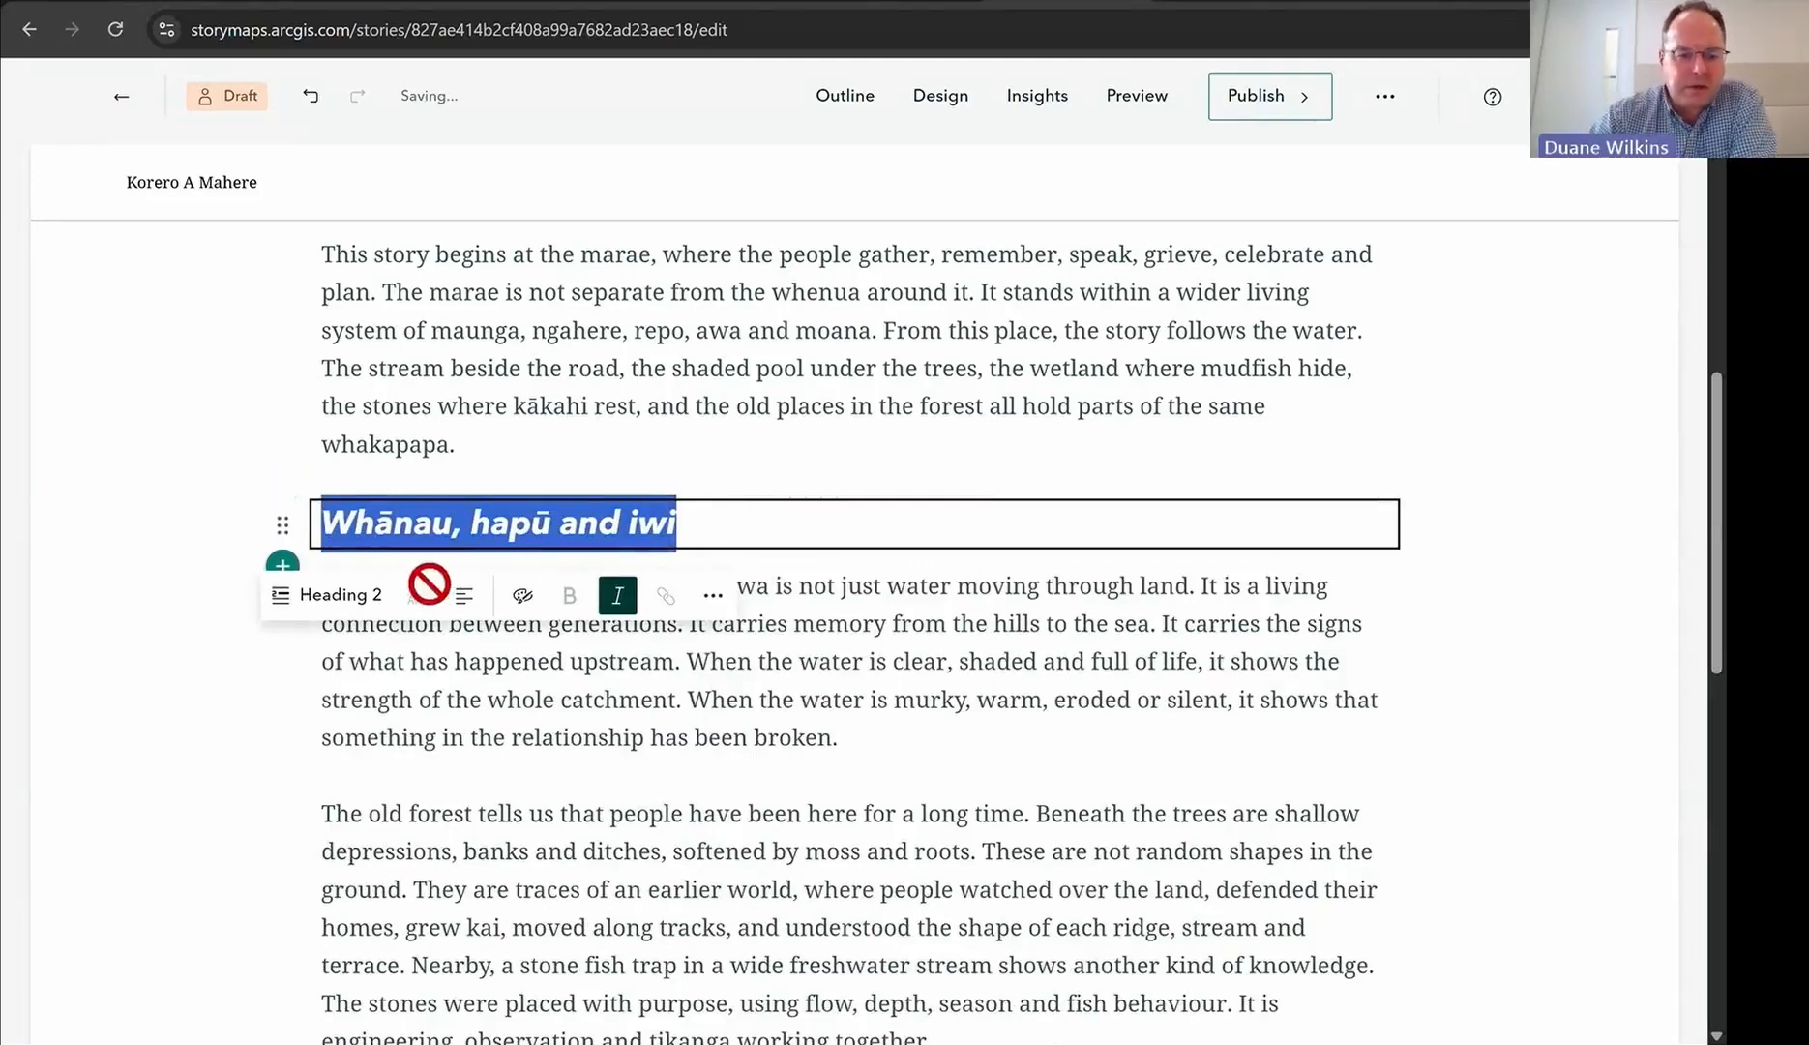
click(360, 610)
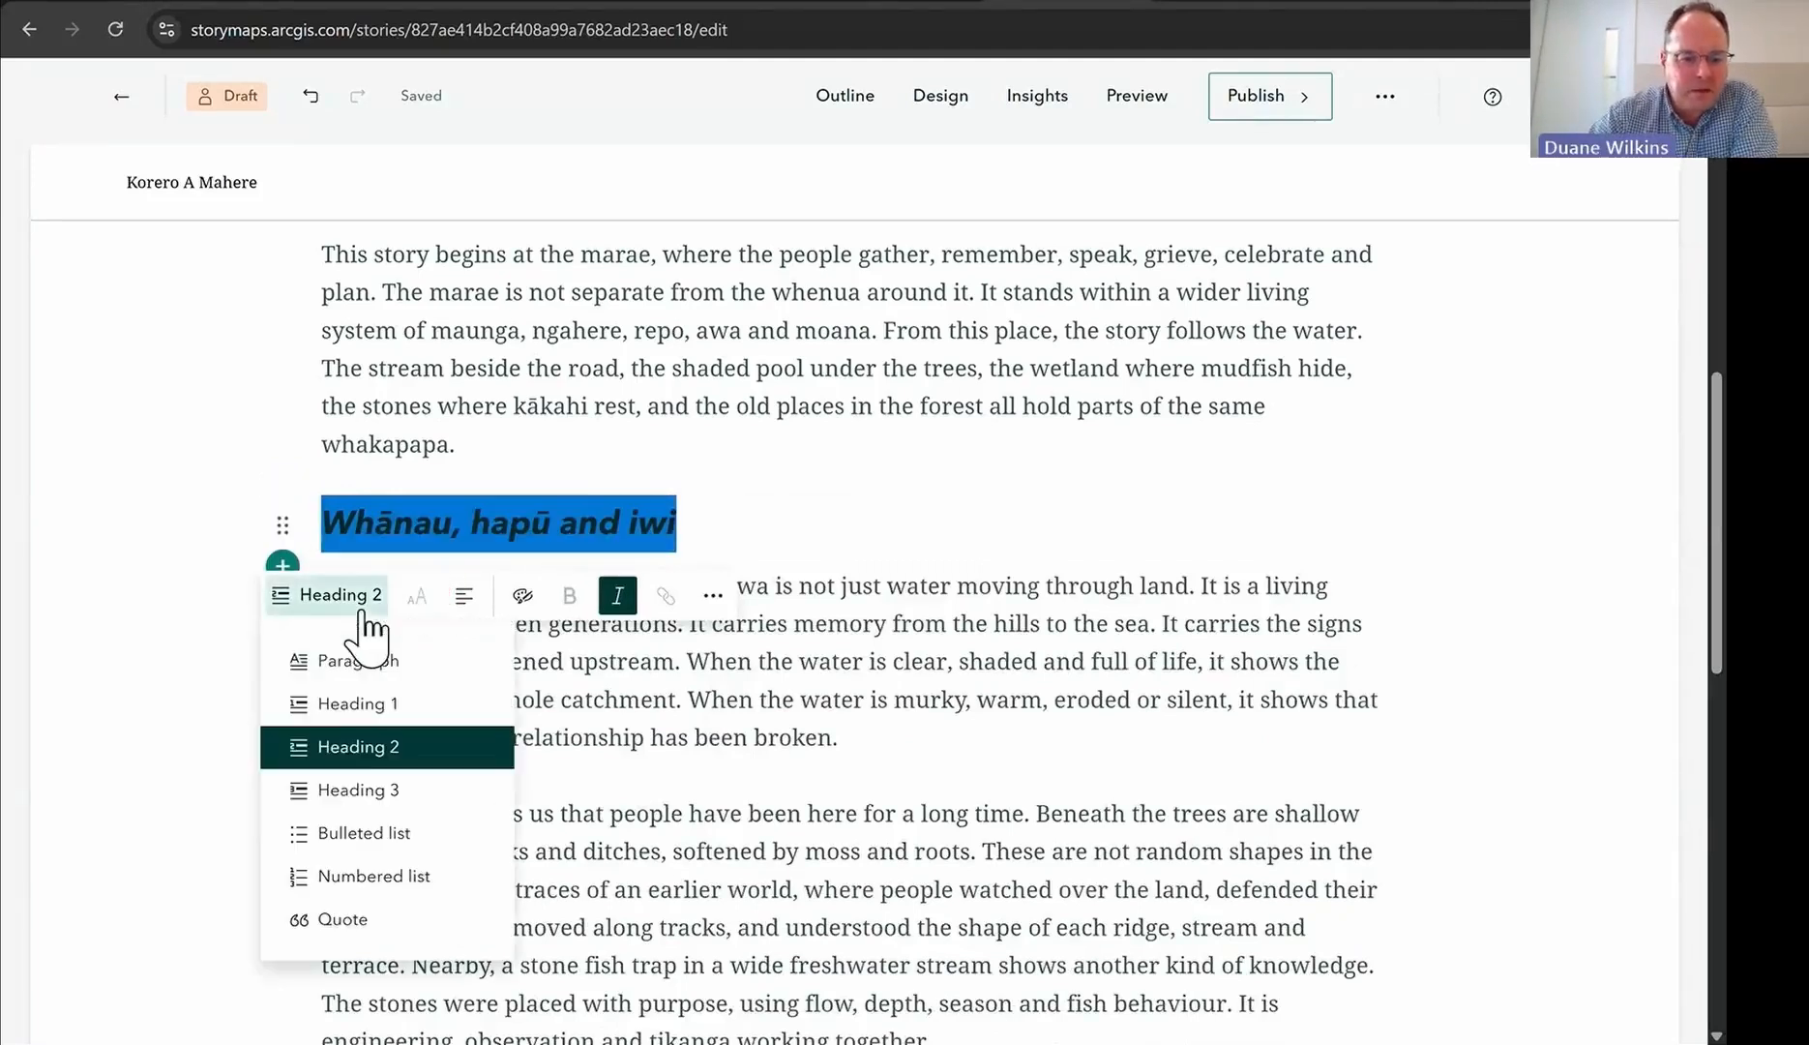
click(352, 706)
Step: Add a map block below the last narrative paragraph and choose to create an express map
scroll(691, 871, up, 10)
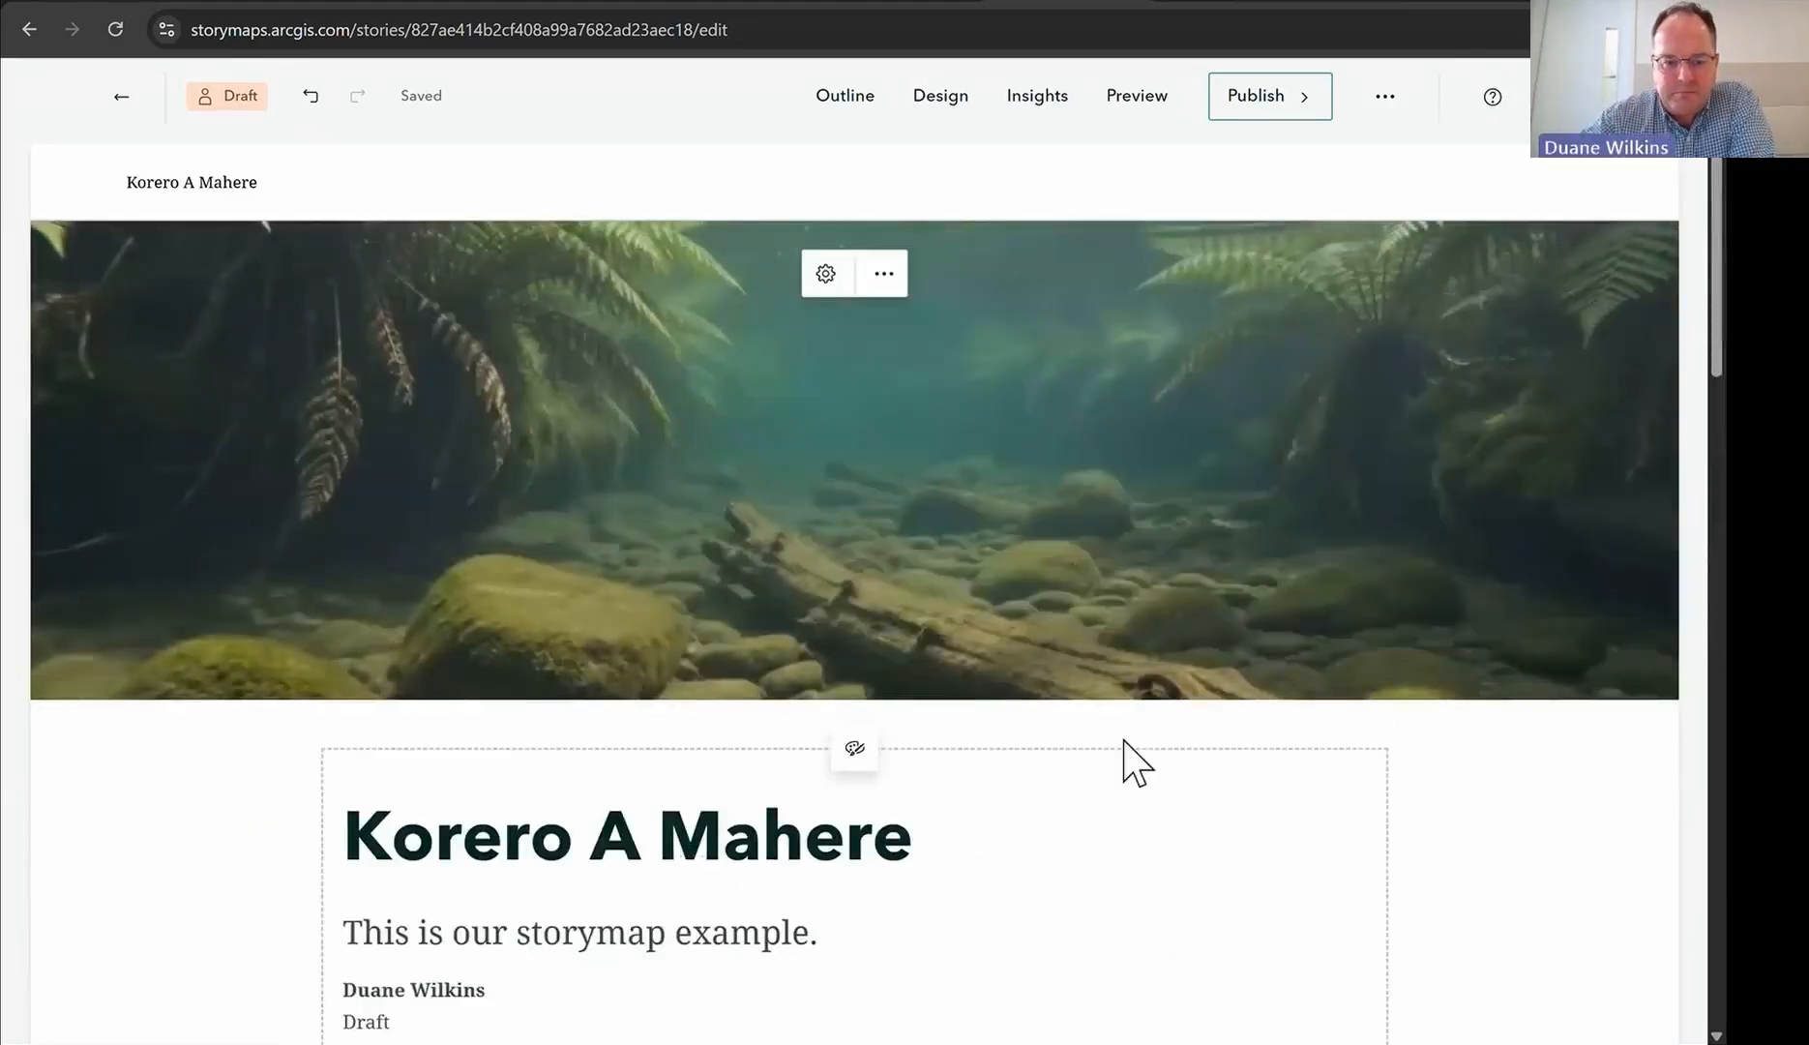
scroll(981, 512, down, 5)
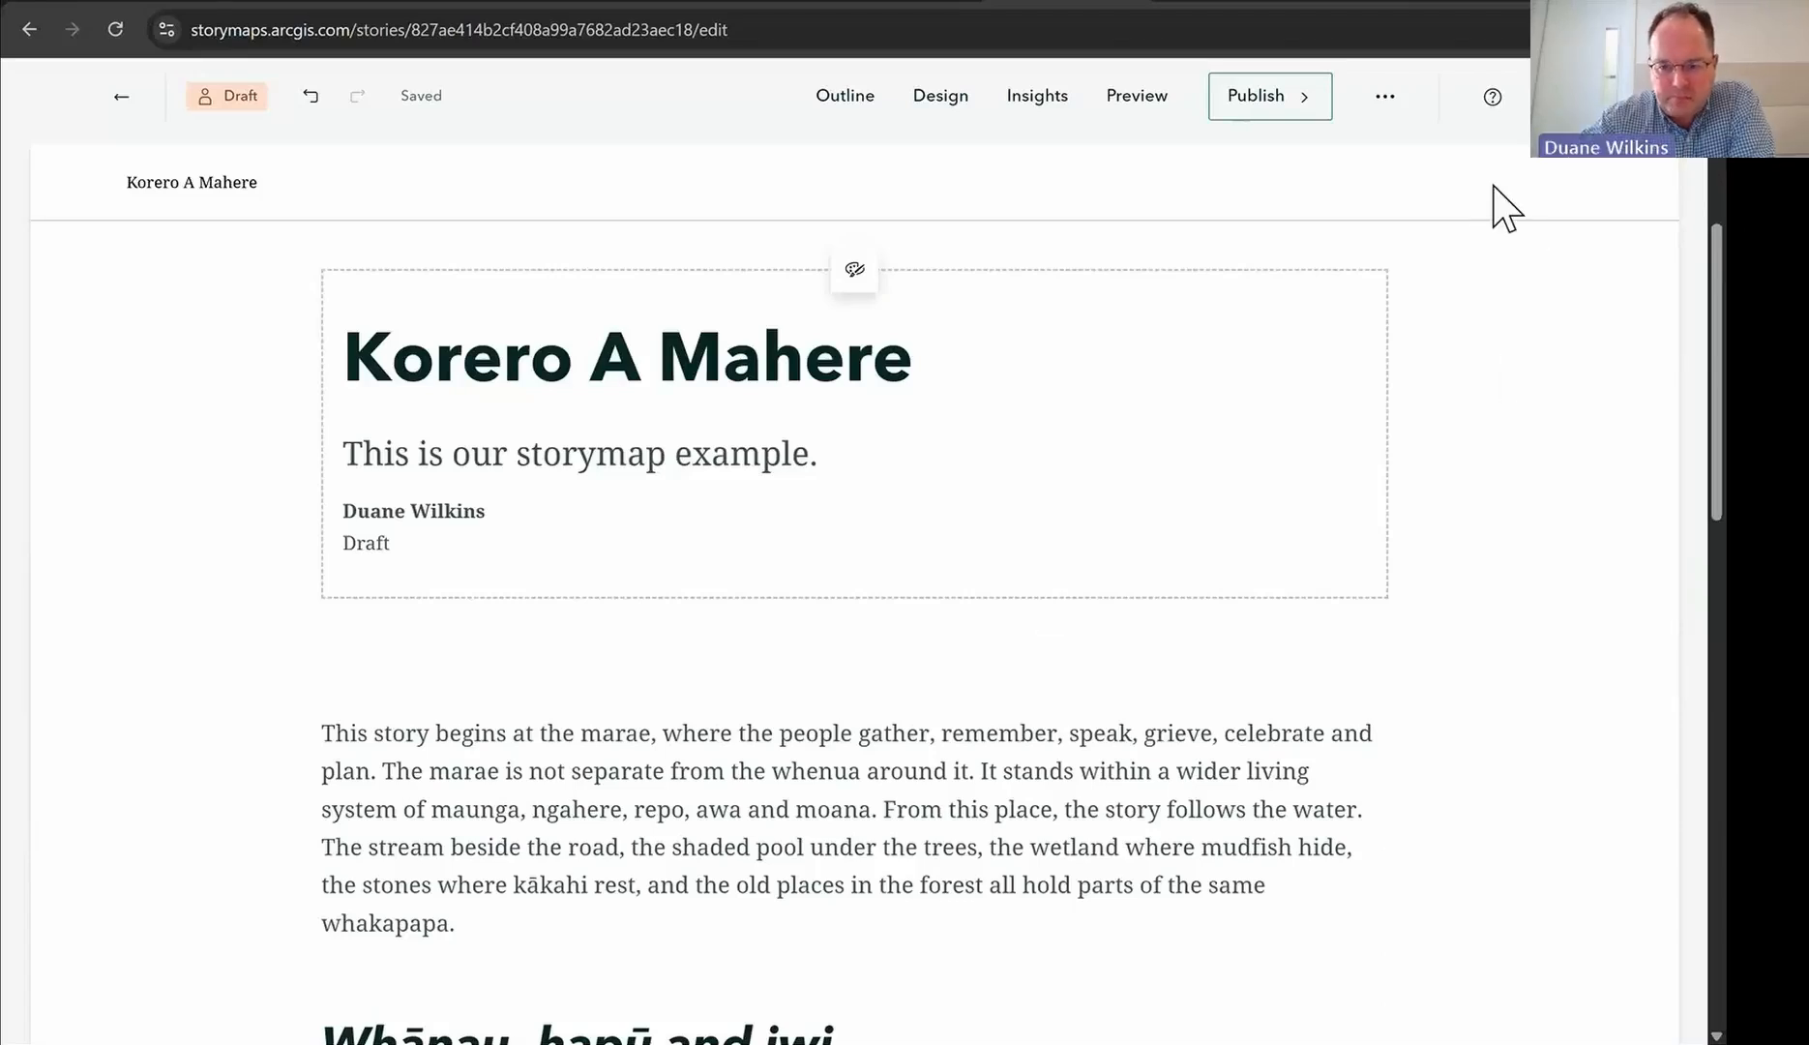
scroll(1547, 566, up, 5)
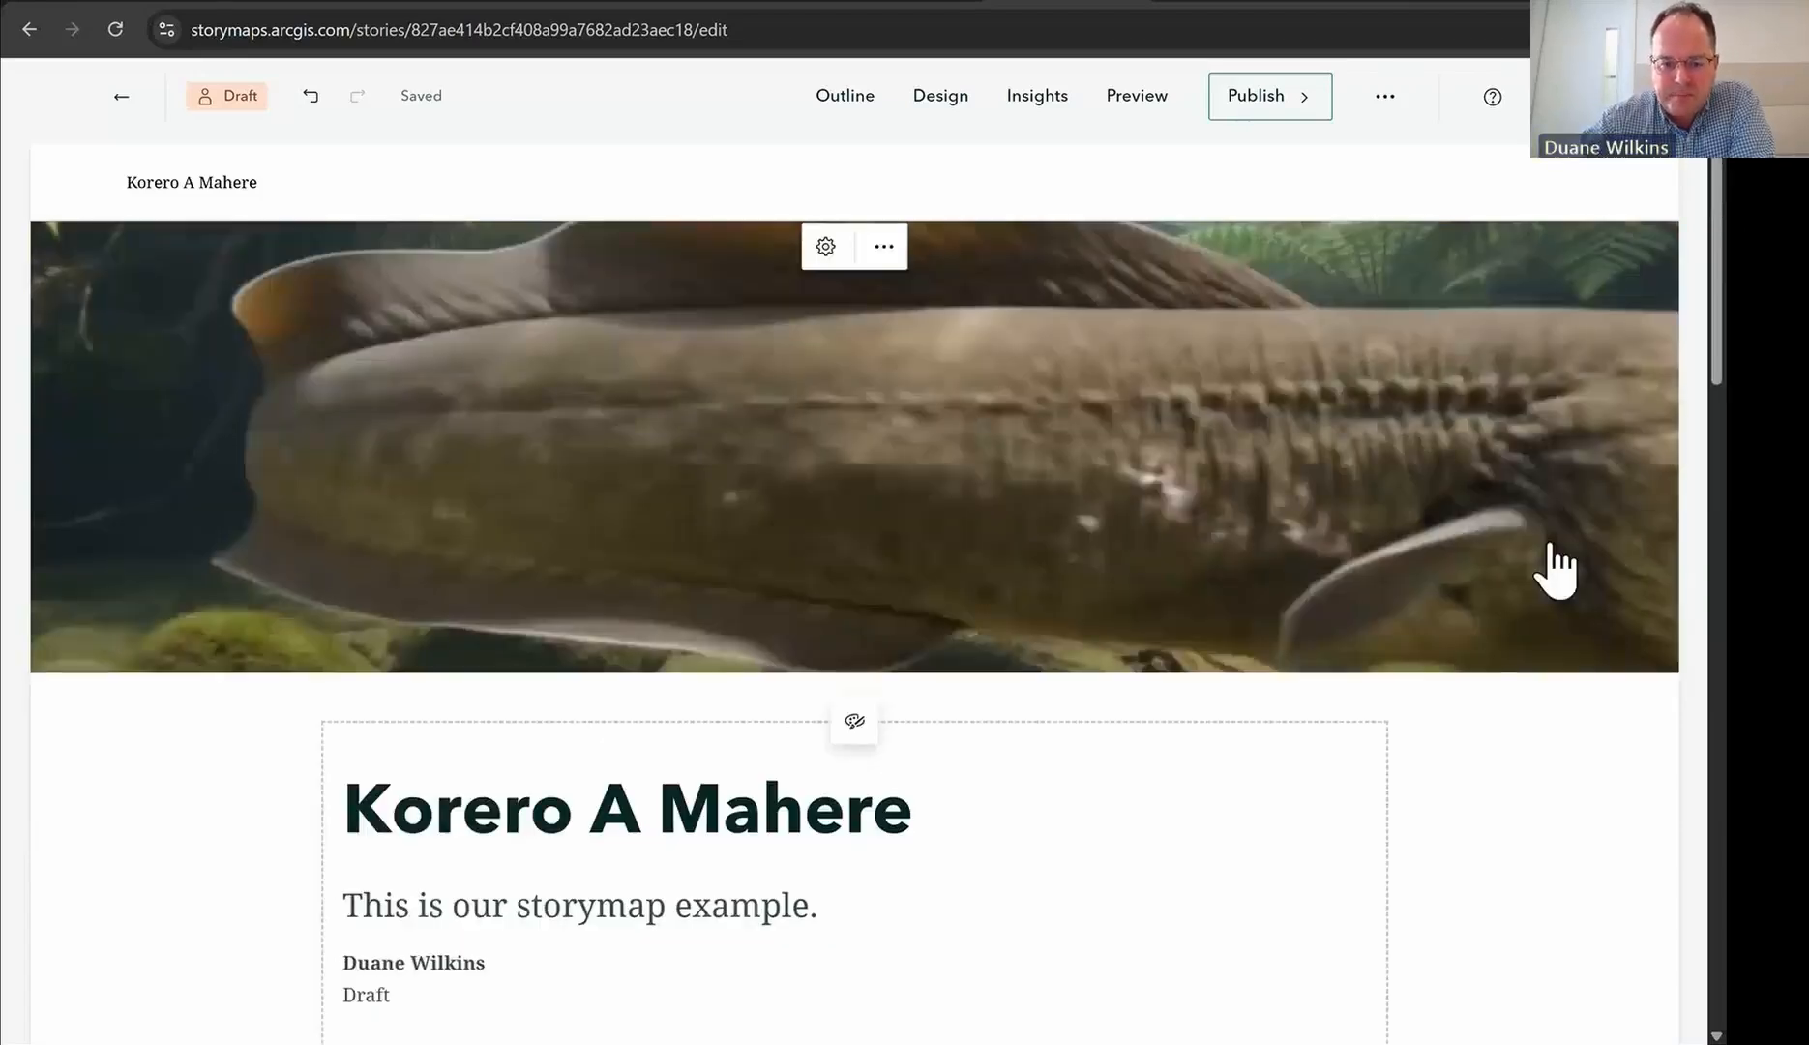
scroll(1544, 559, down, 6)
scroll(949, 780, down, 9)
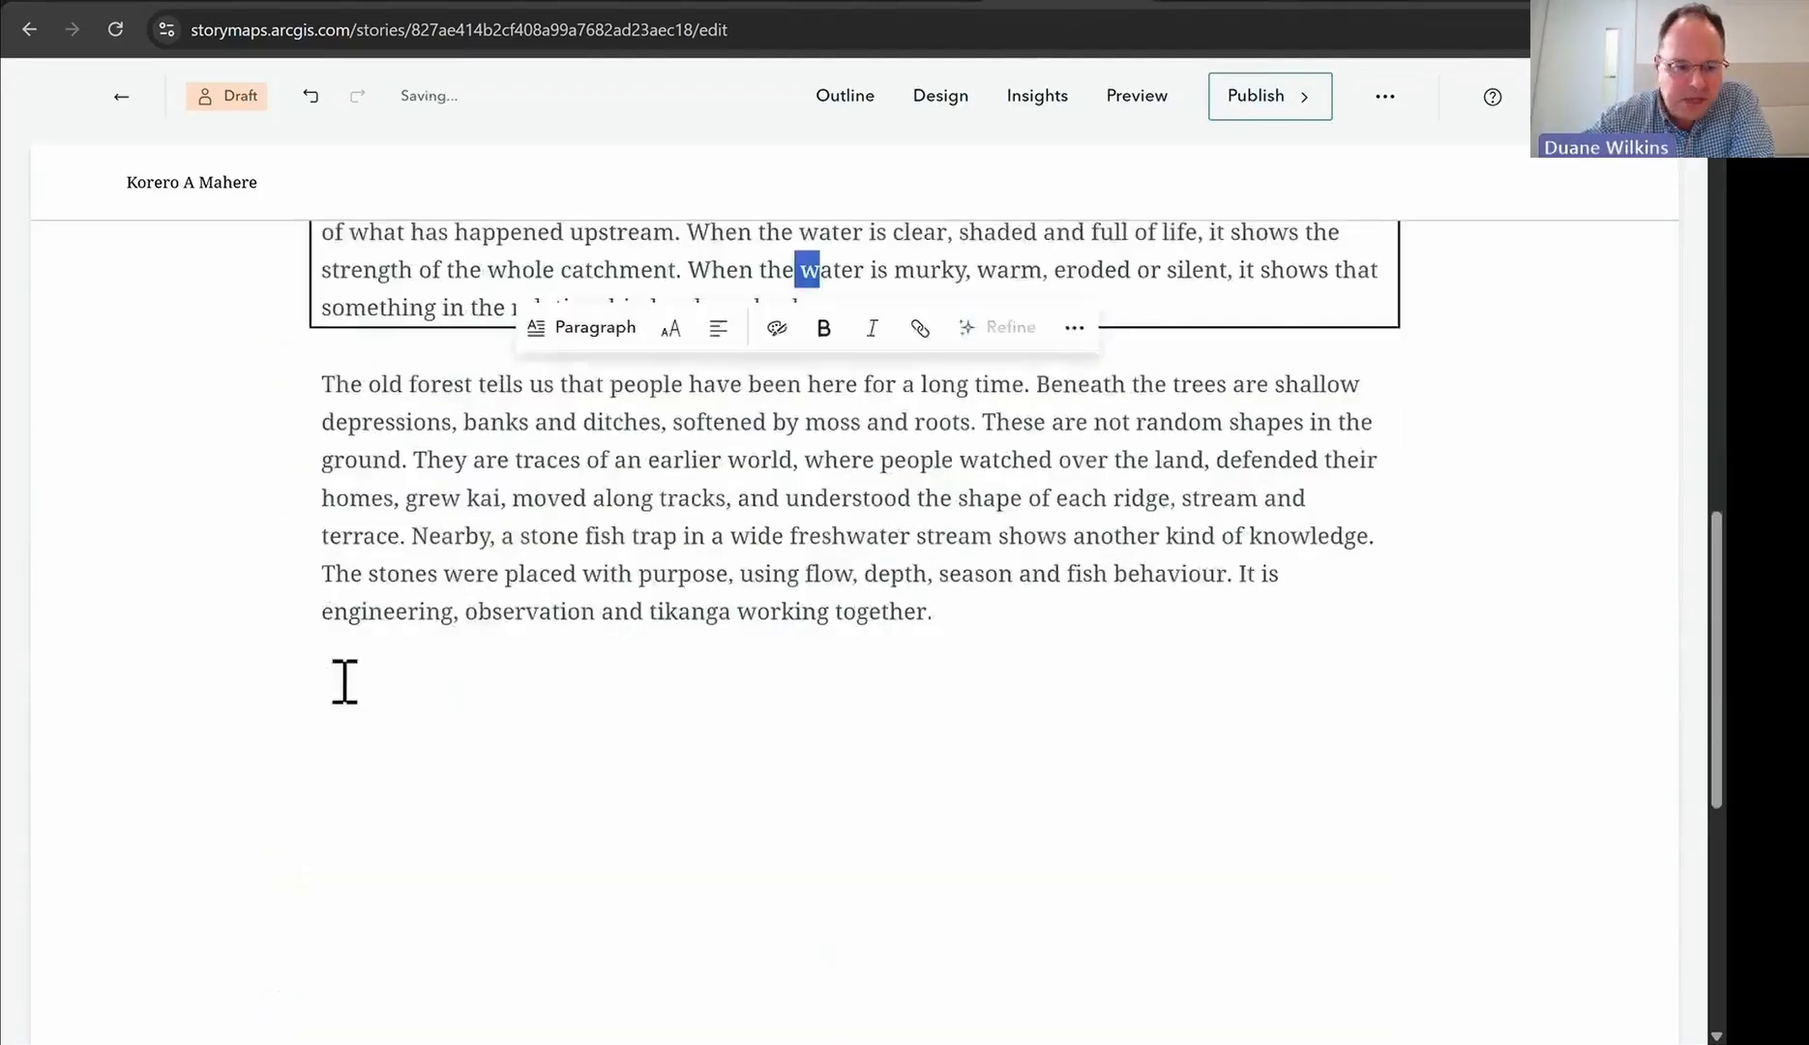
click(283, 649)
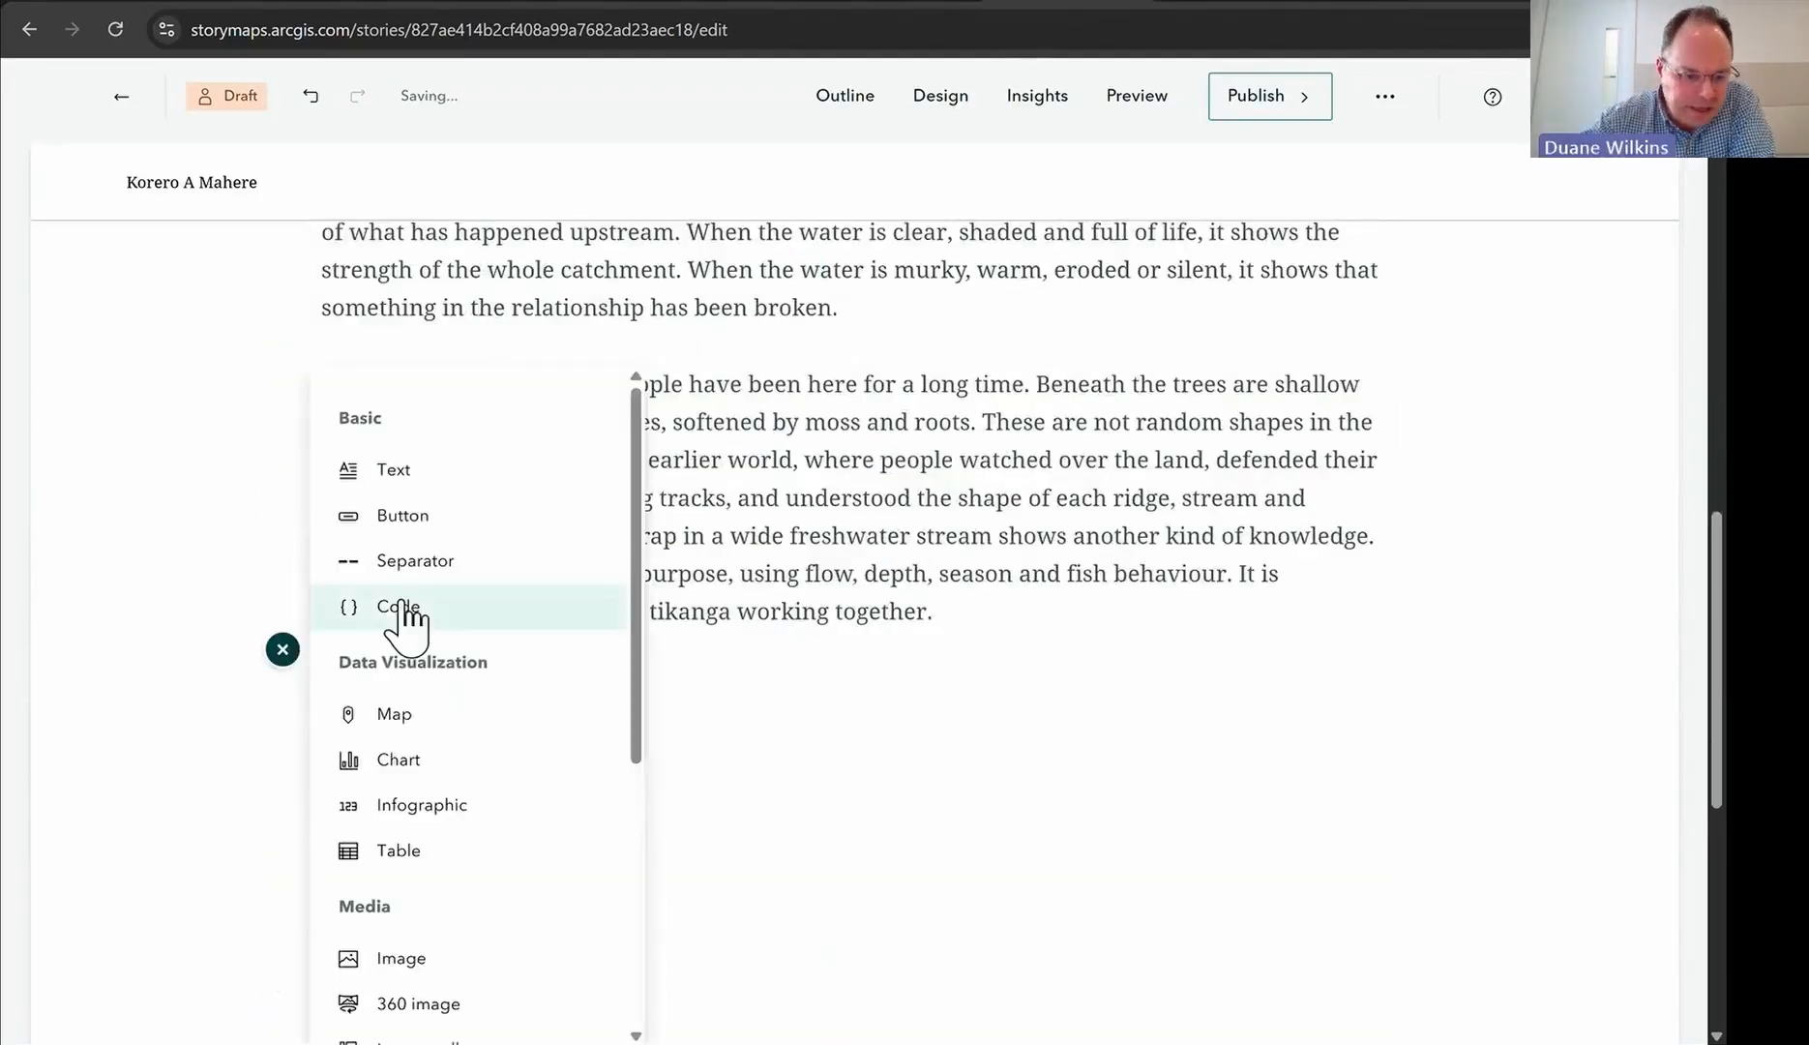
mouse_move(406, 714)
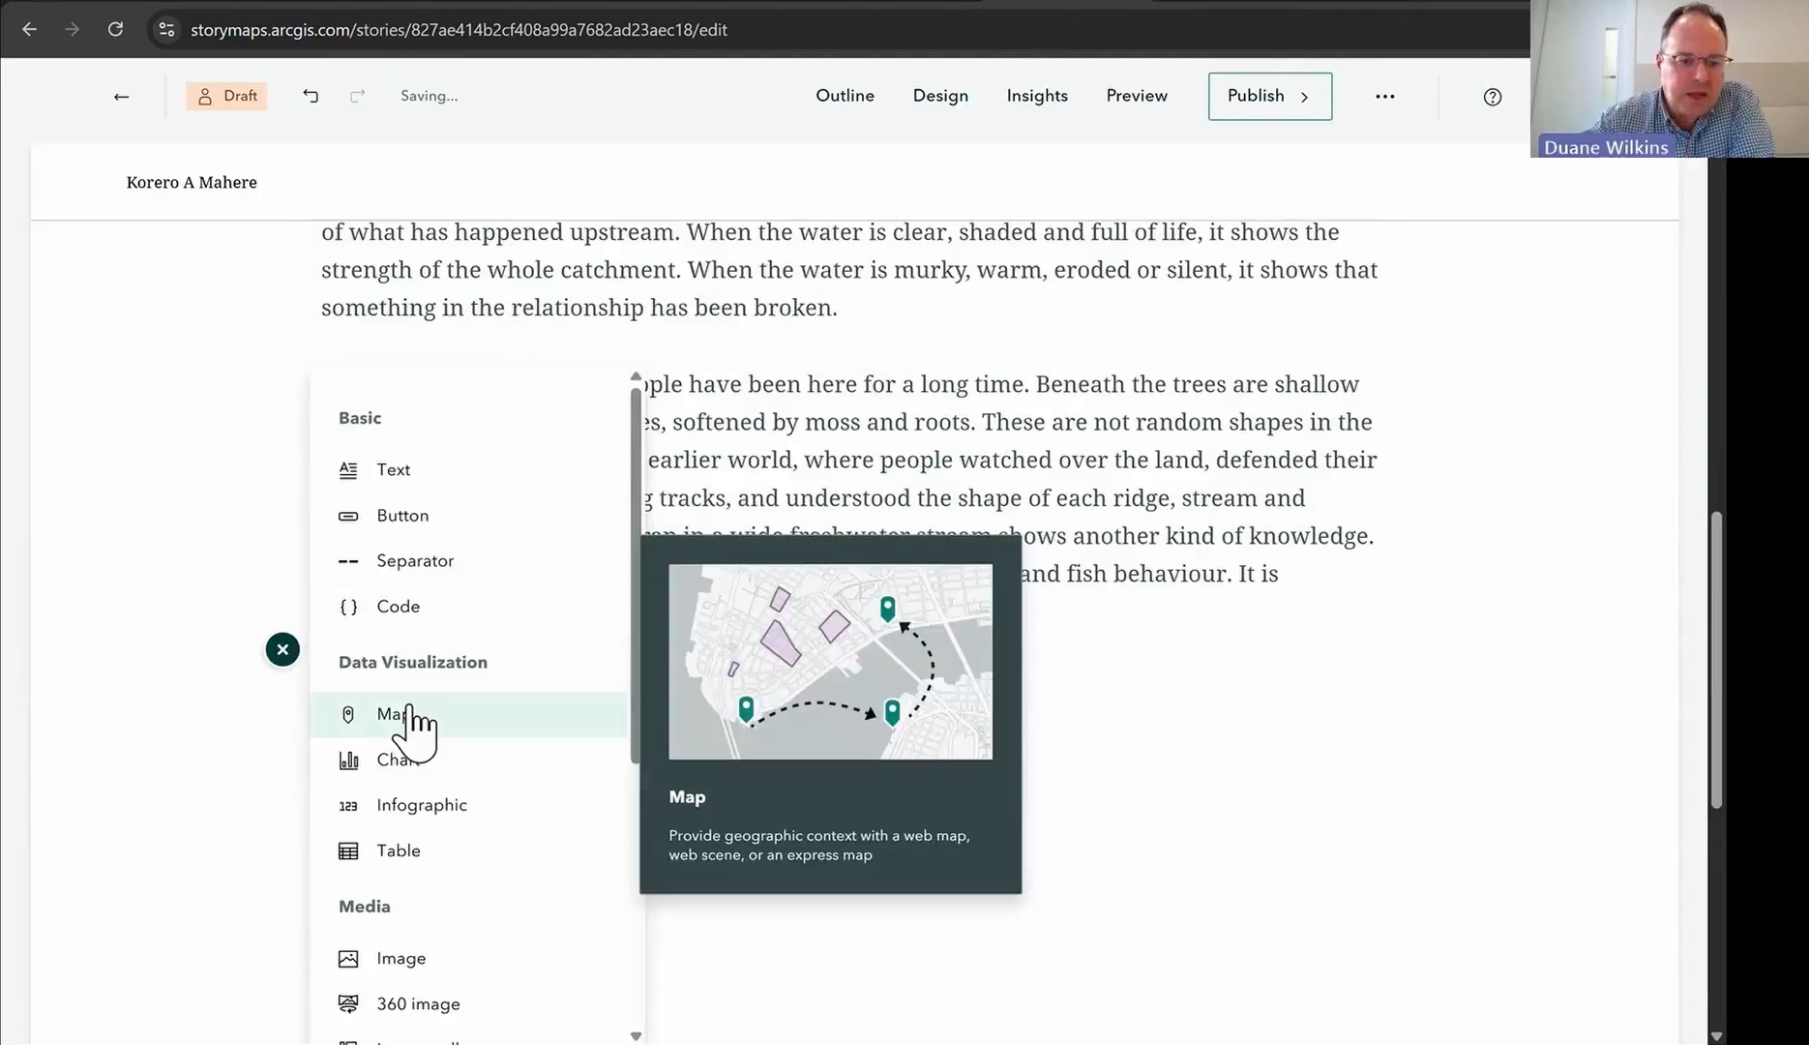
click(404, 715)
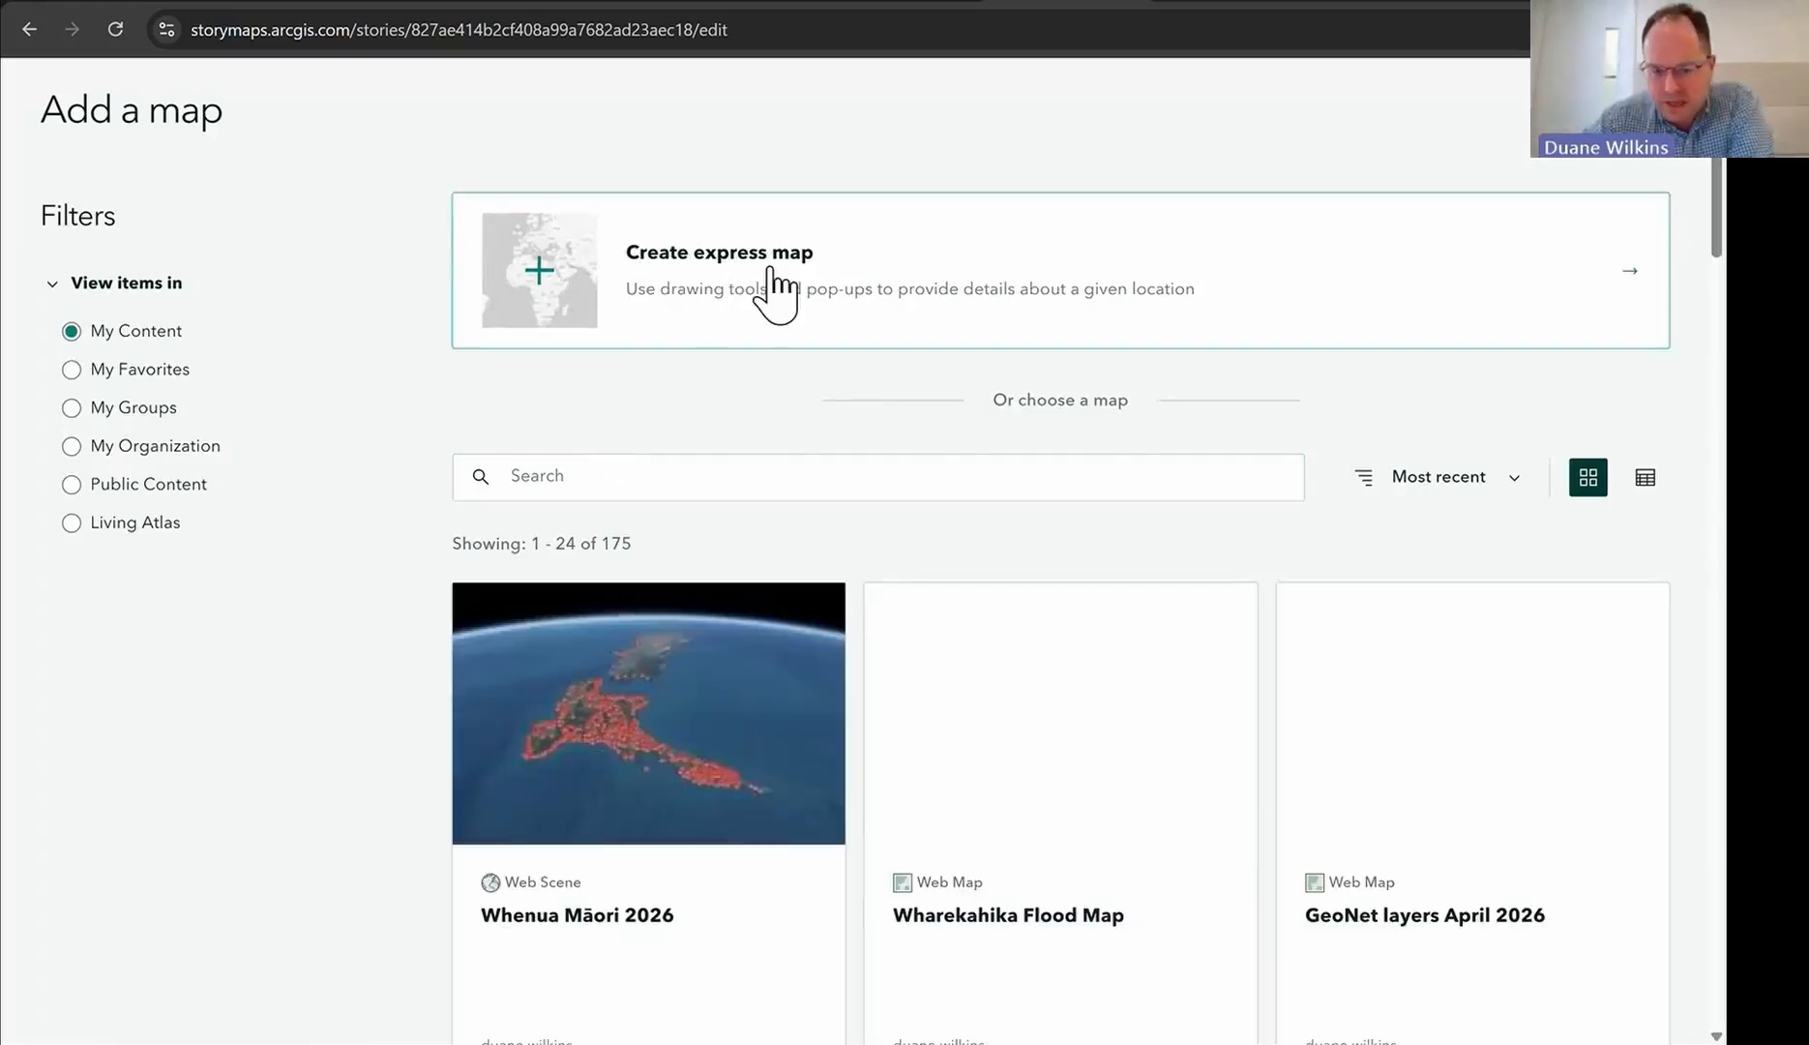
click(538, 281)
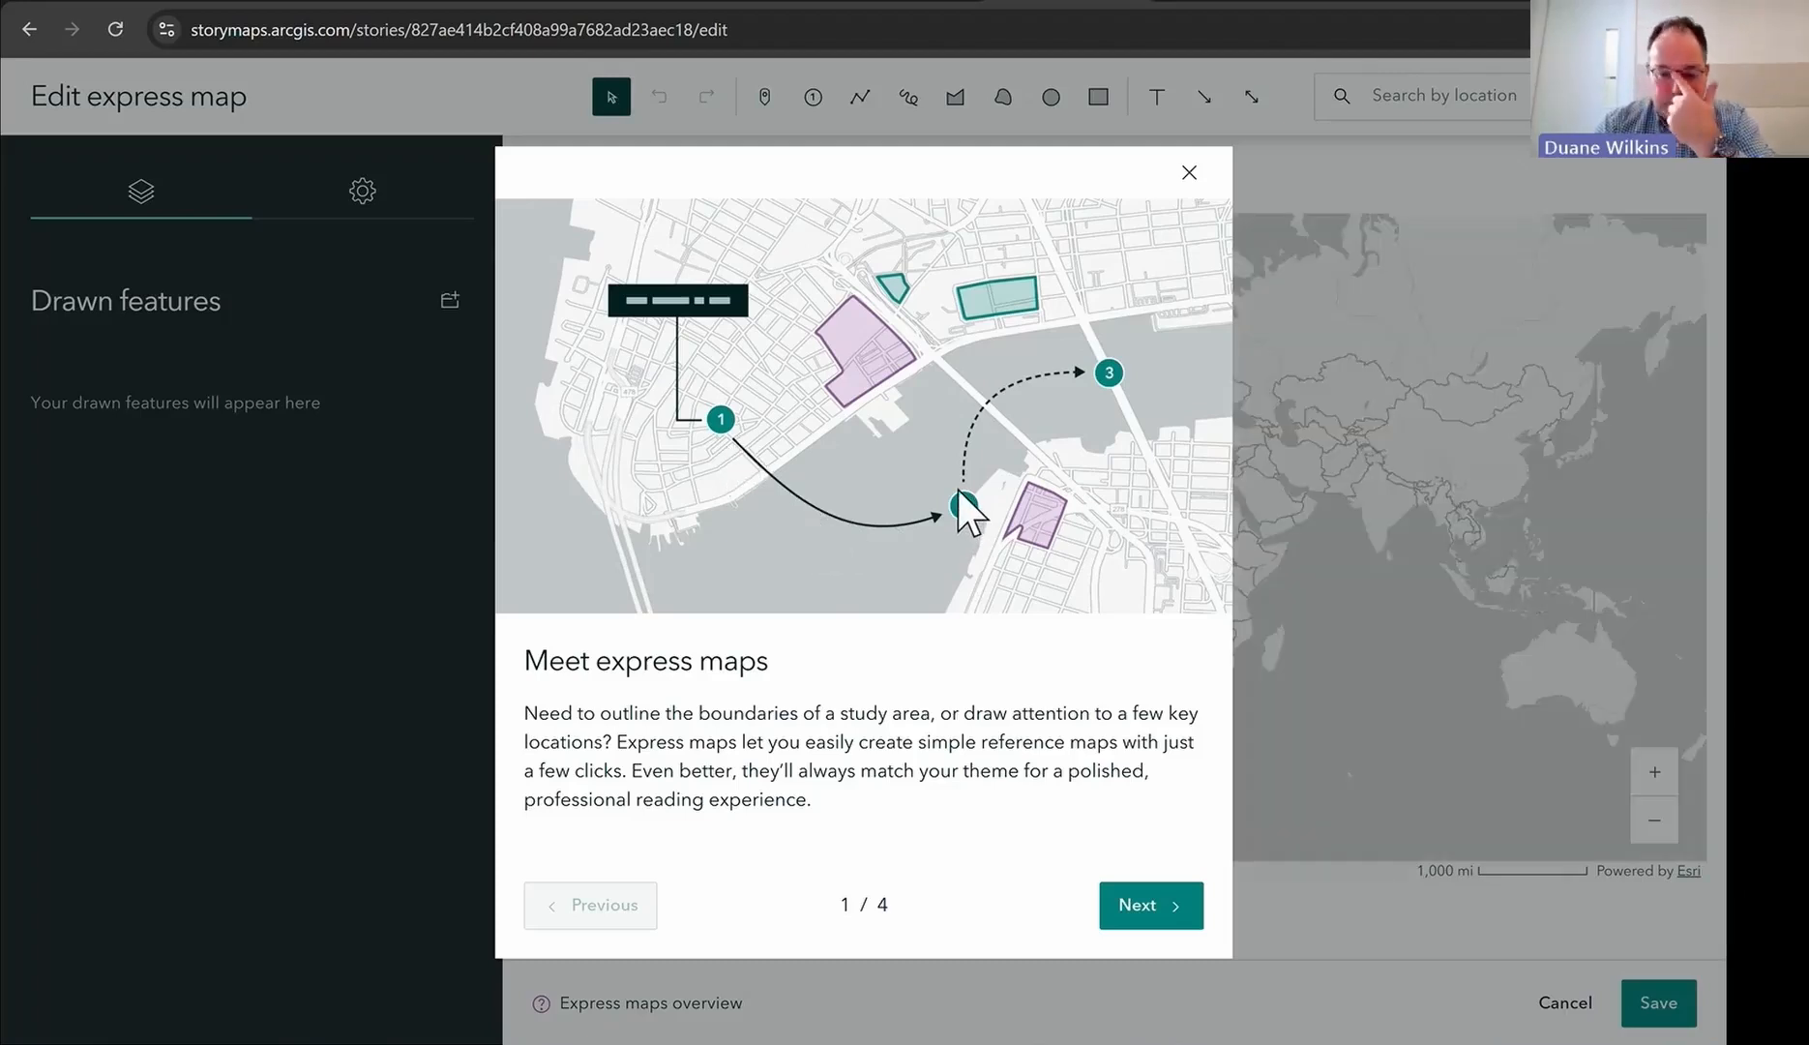
Step: Go through all pages of the express maps introduction and close it
click(1165, 909)
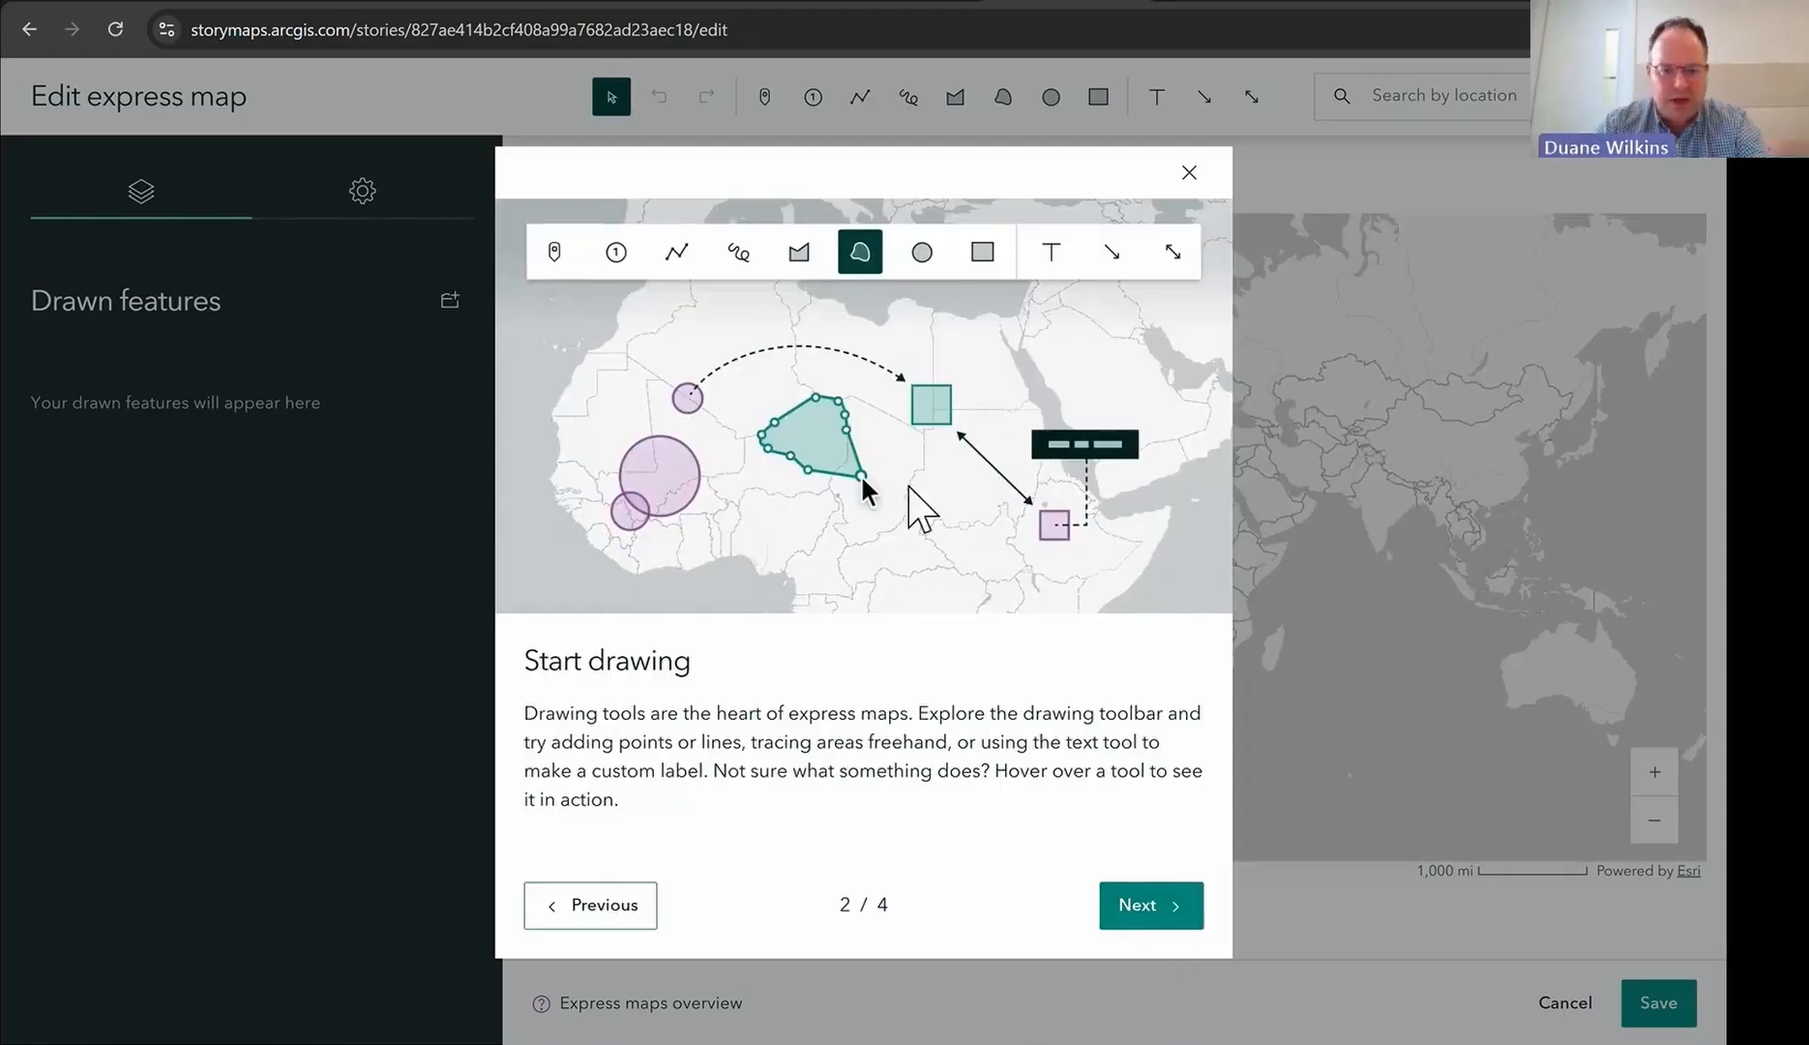
click(1176, 911)
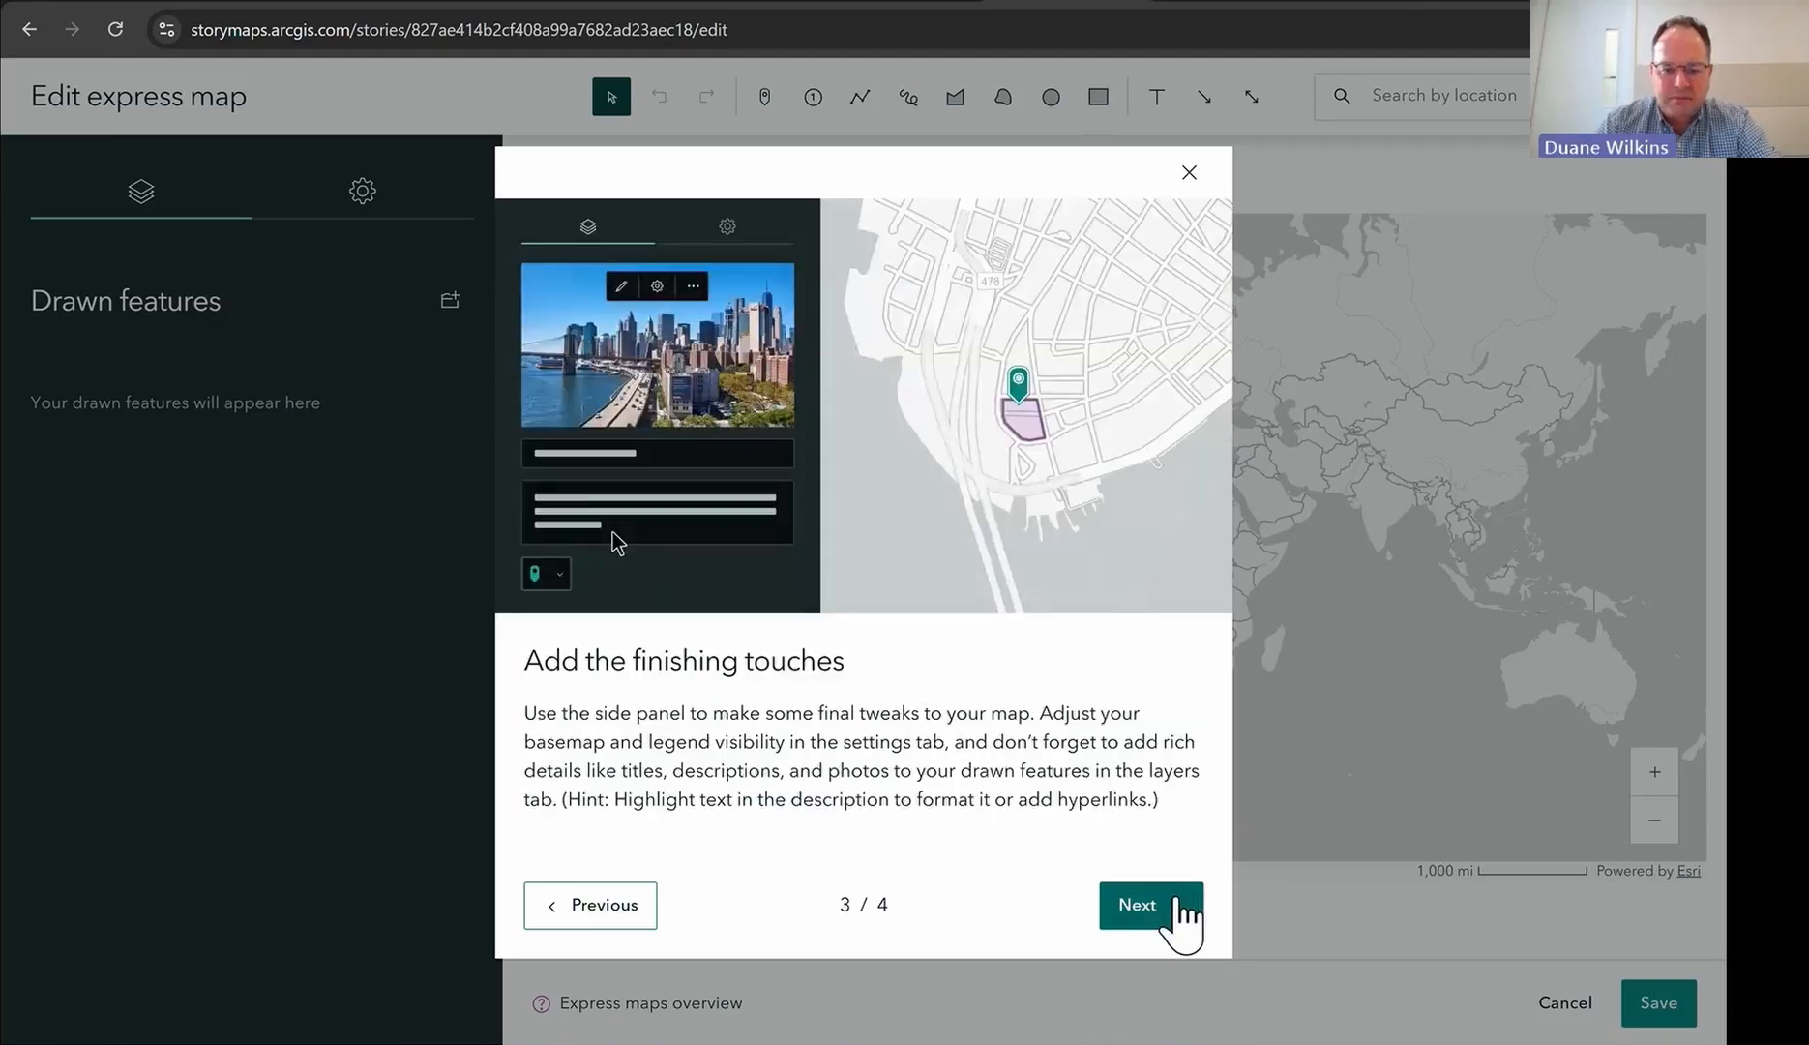
click(1174, 912)
click(1171, 914)
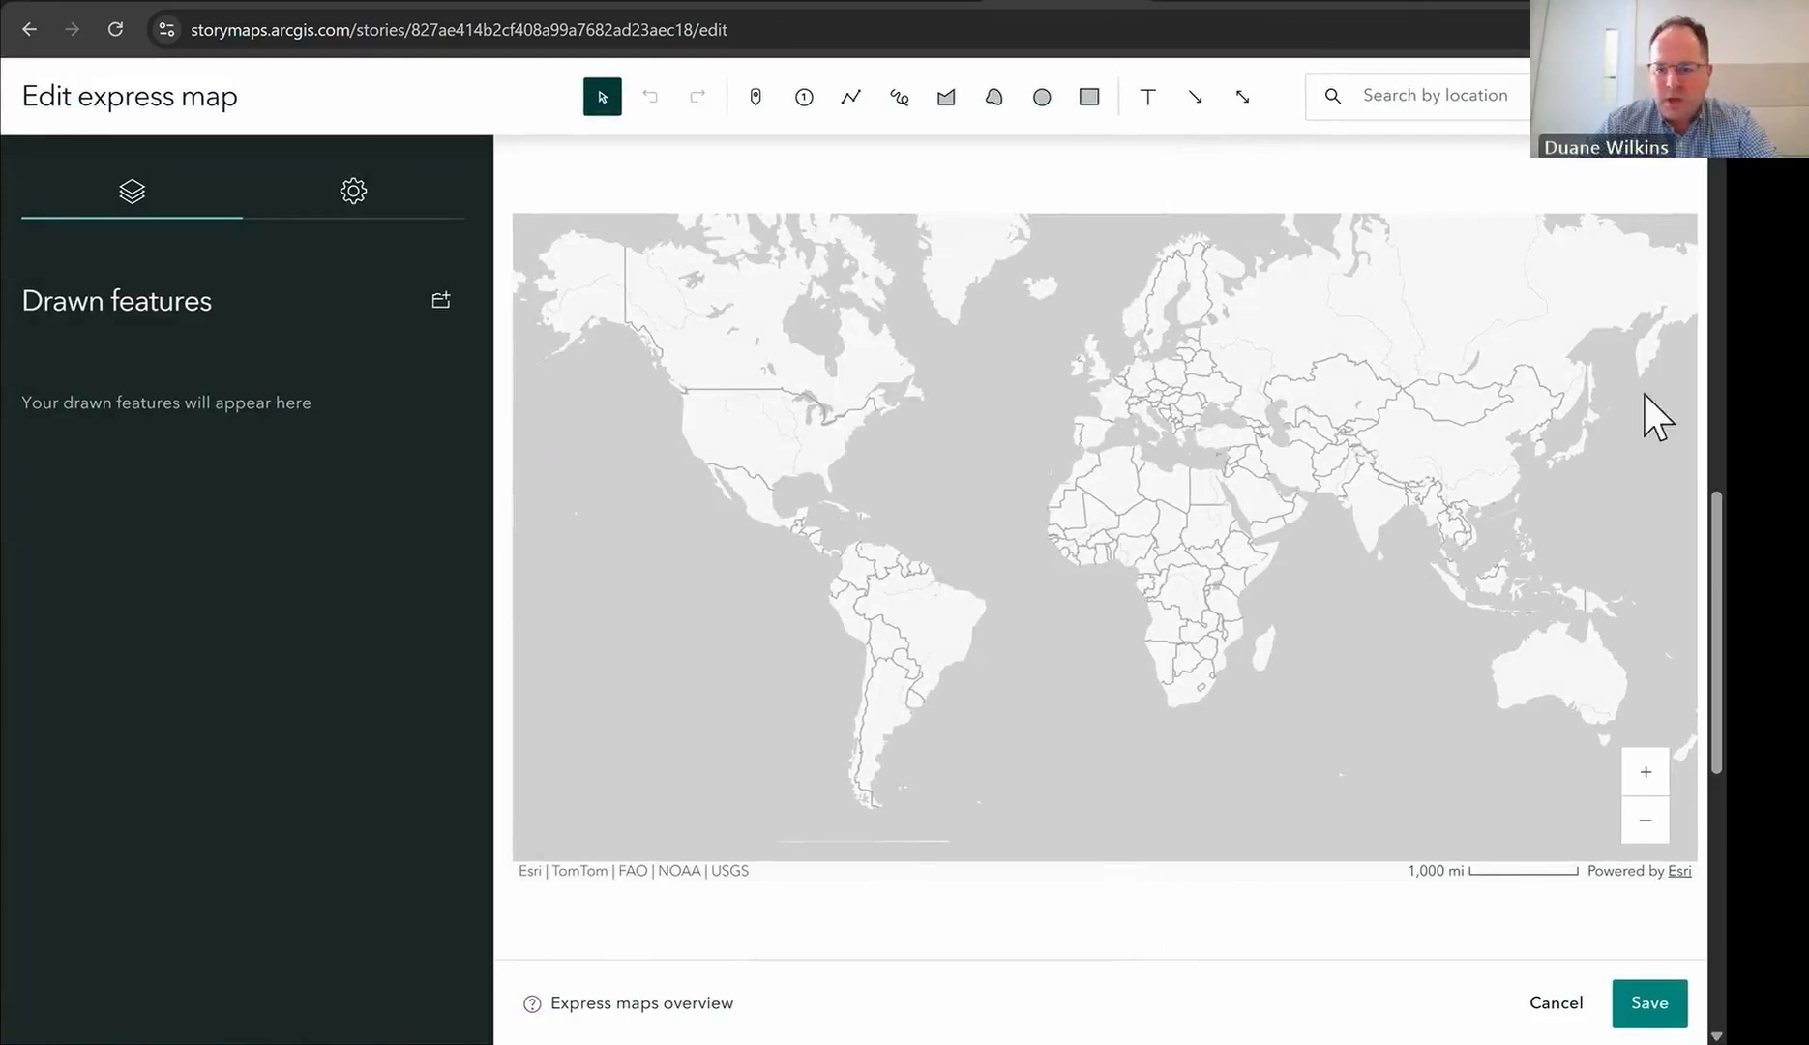
Step: Find Wainuiomata, Wellington on the express map without adding its pin, and shift the view to the hills northeast of it
drag(1382, 585, 922, 548)
click(1470, 97)
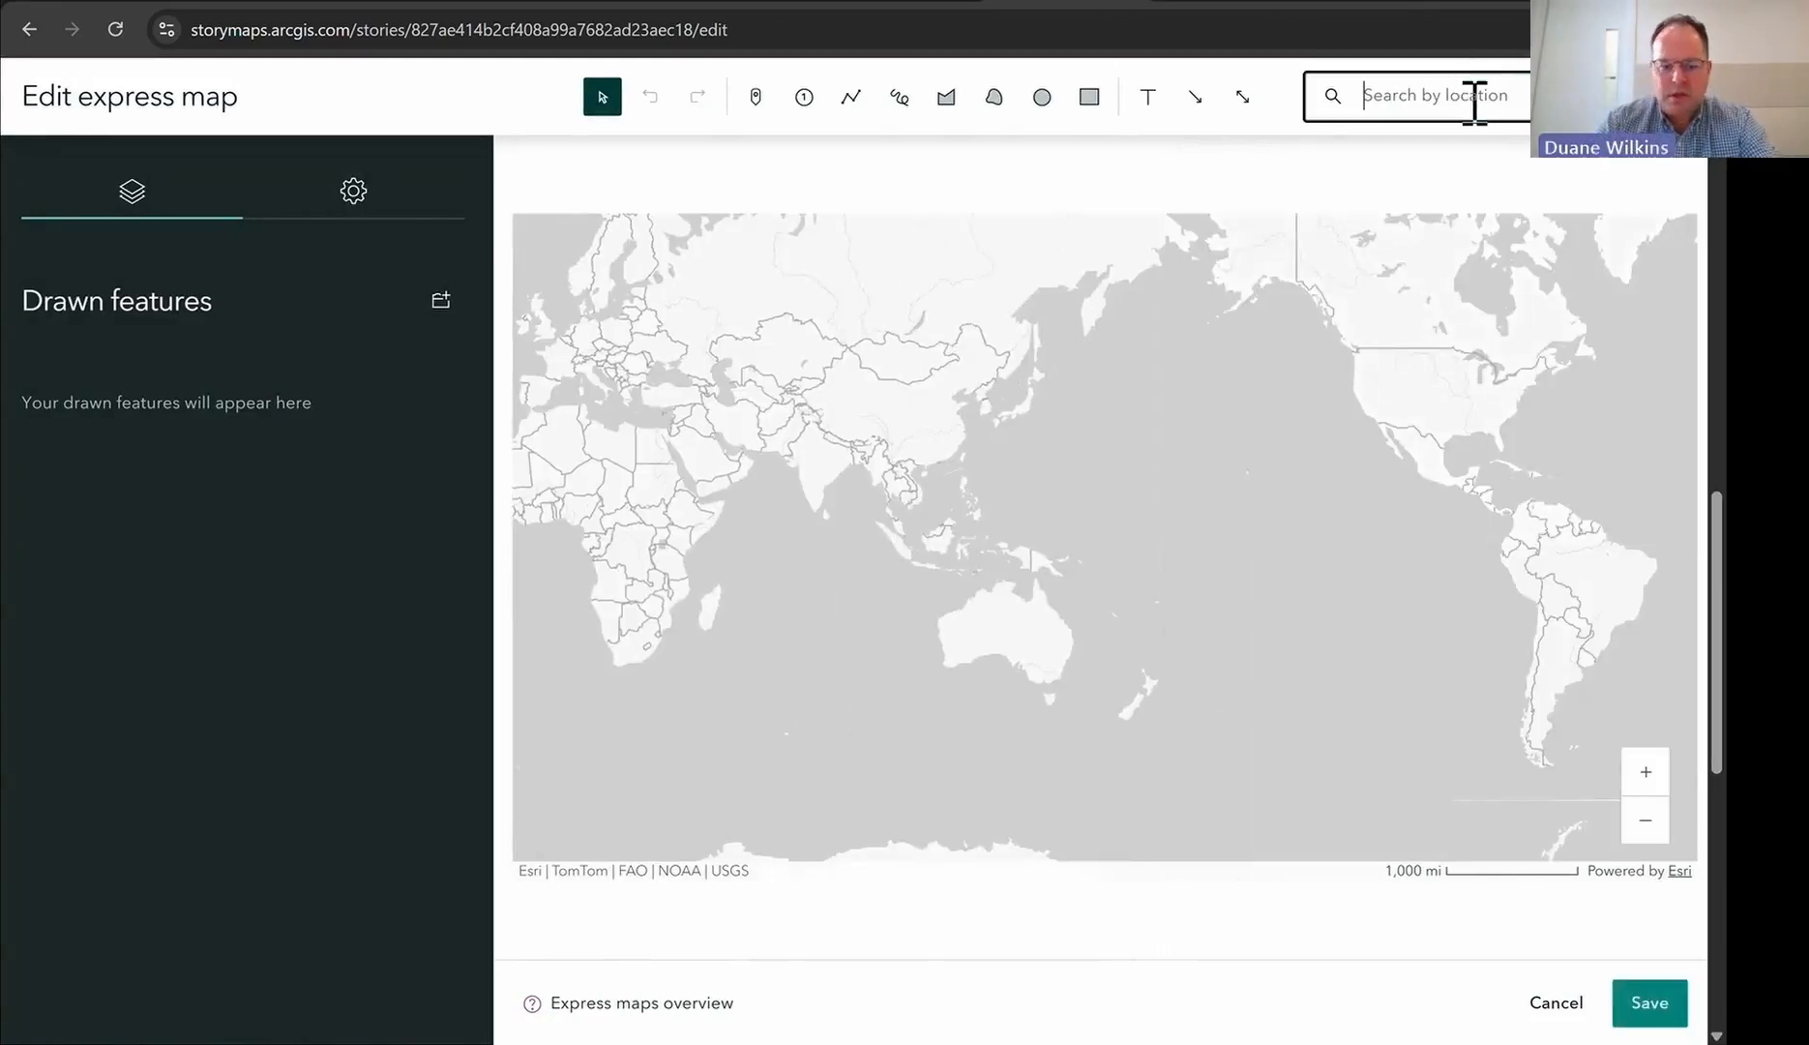
text(Wai)
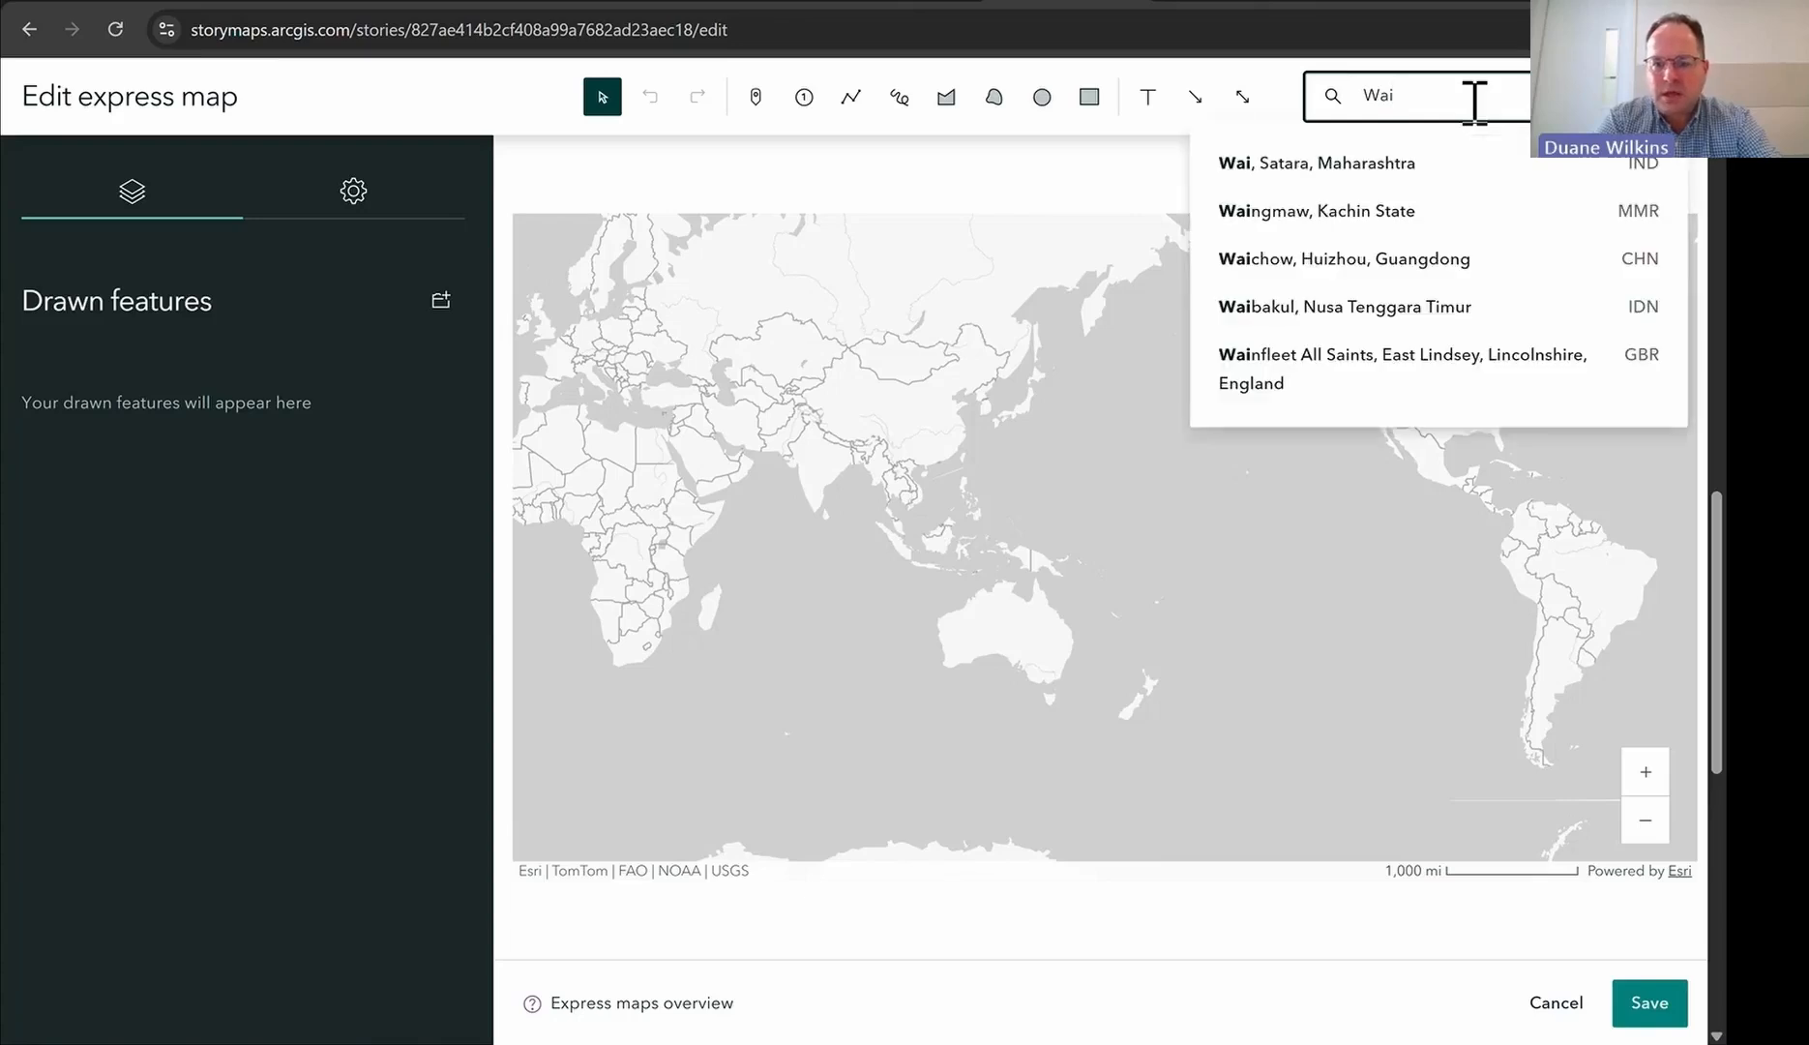
text(nuioa)
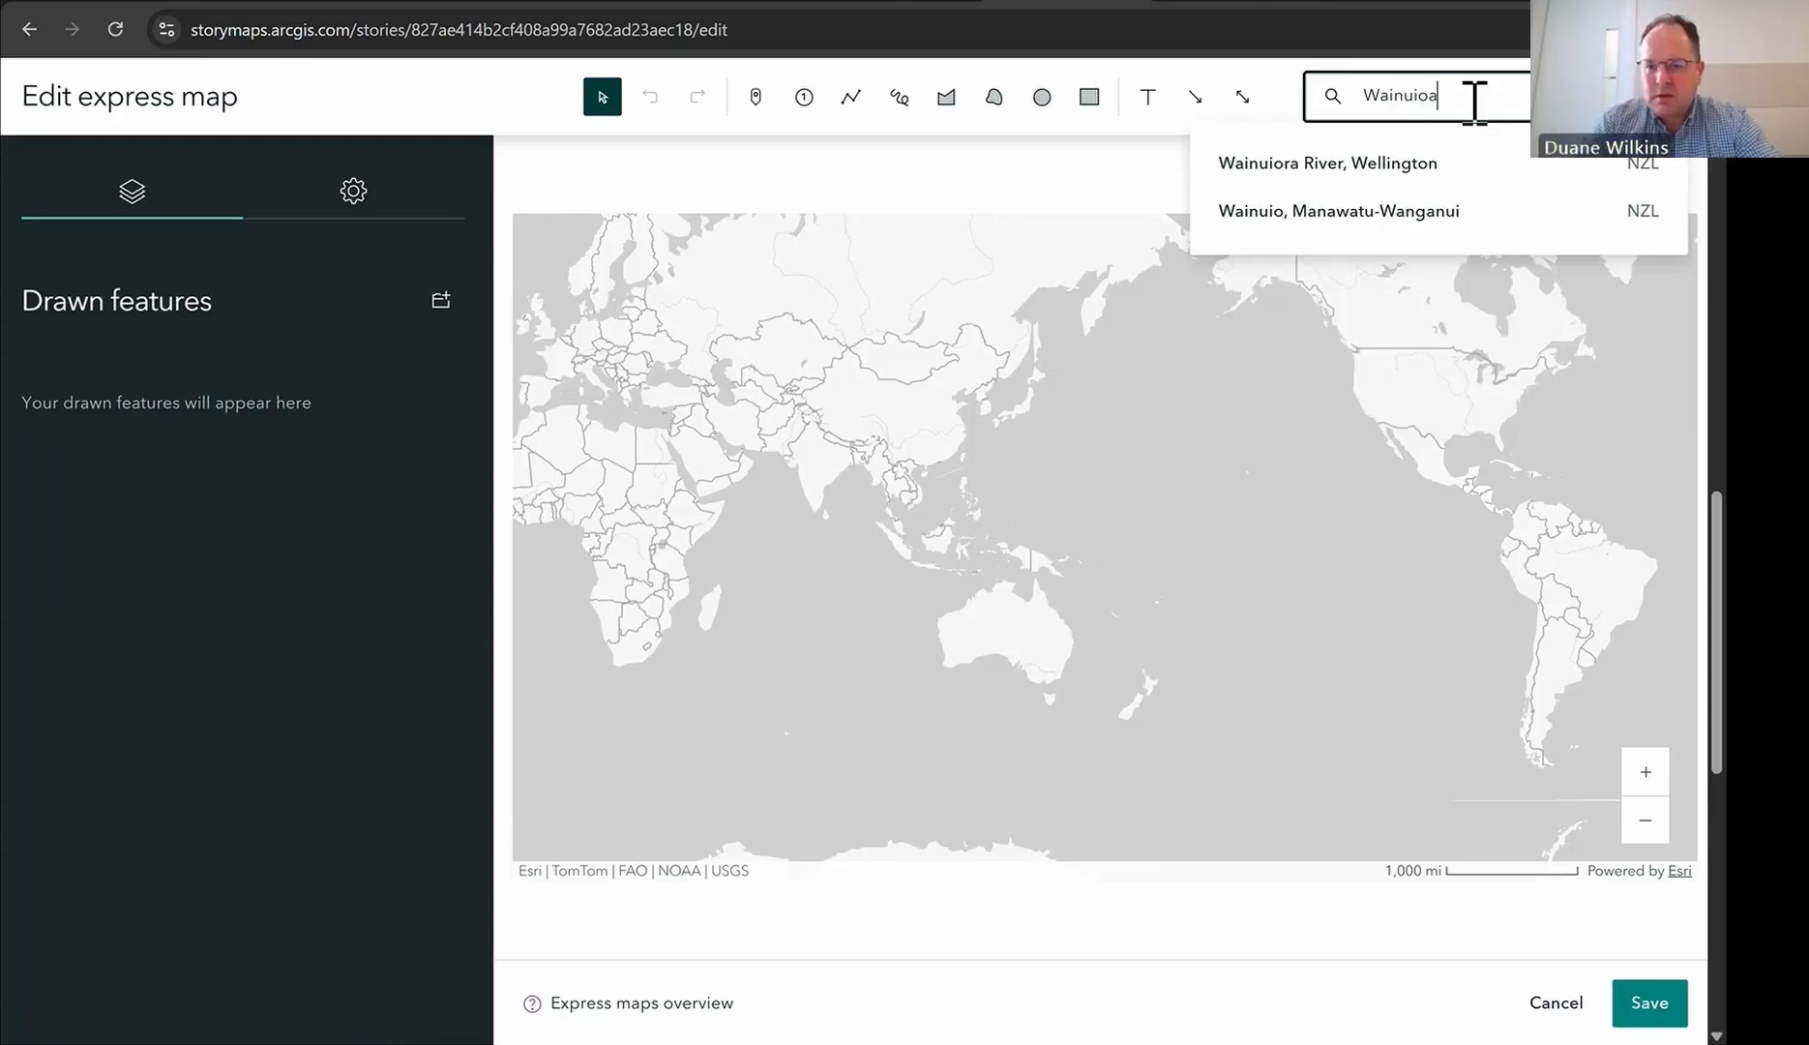
key(BackSpace)
key(BackSpace)
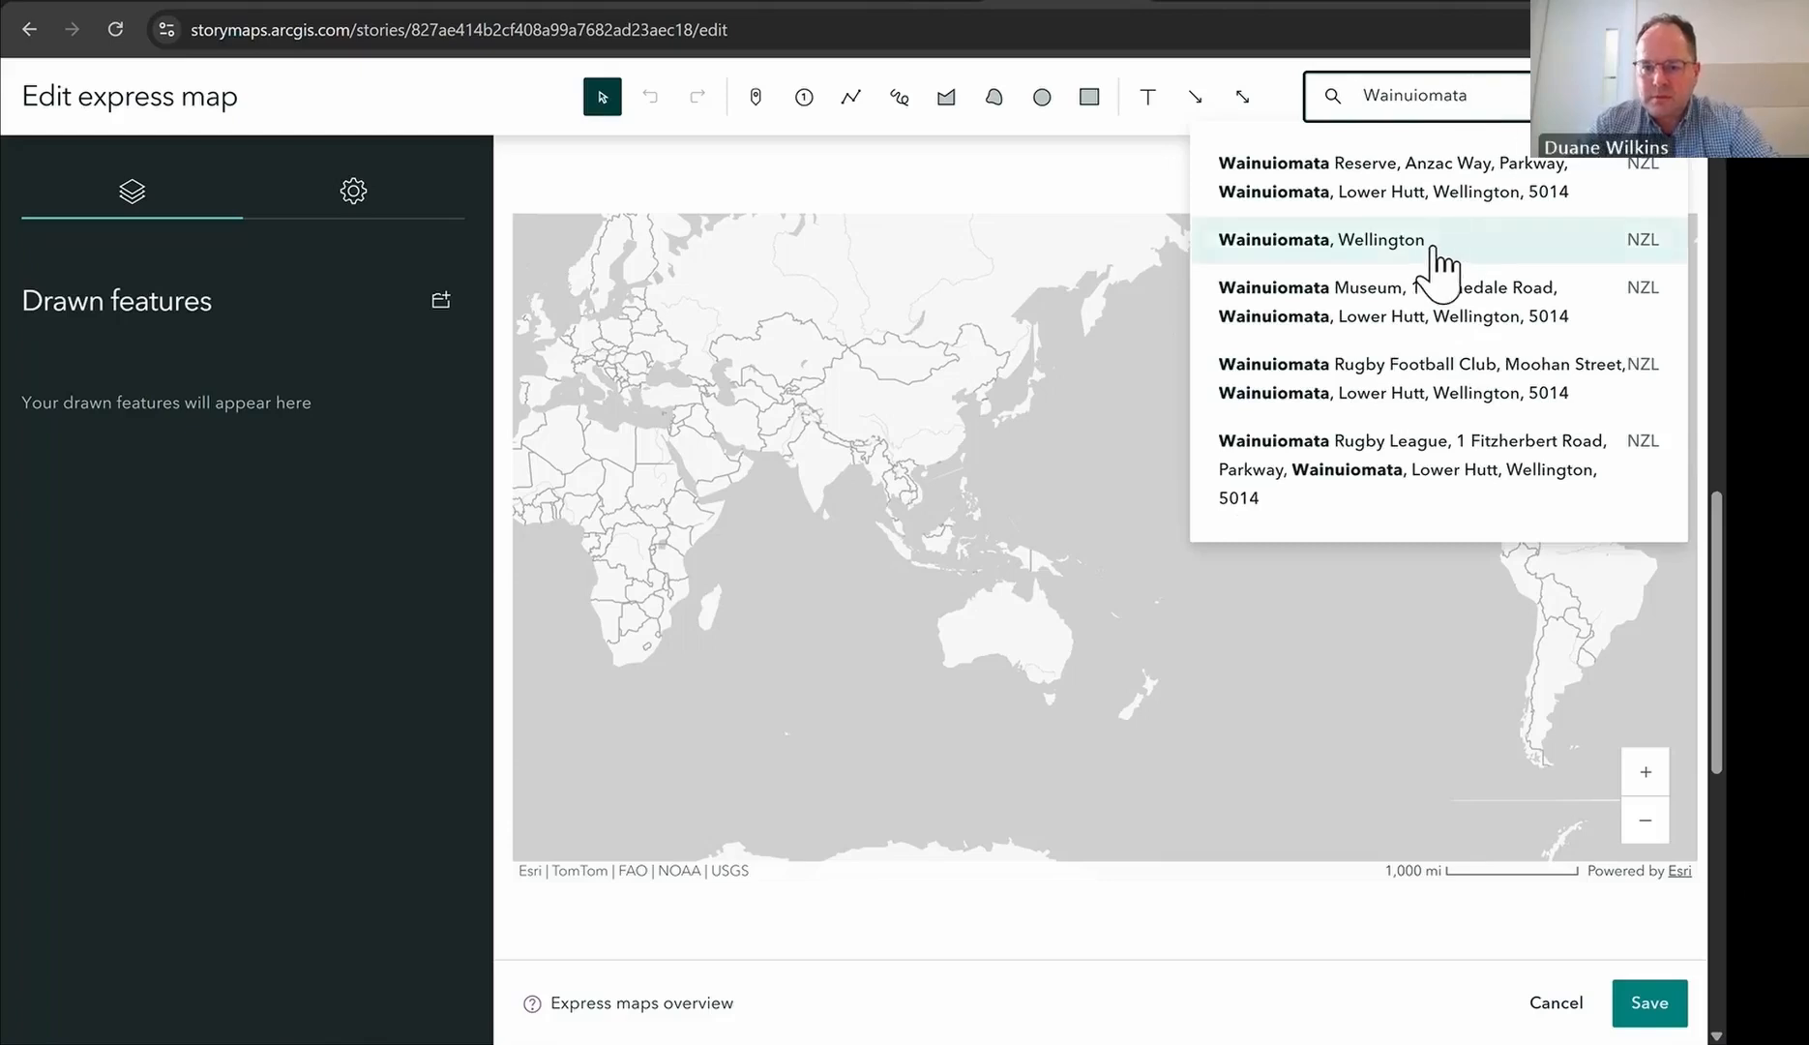
click(1435, 249)
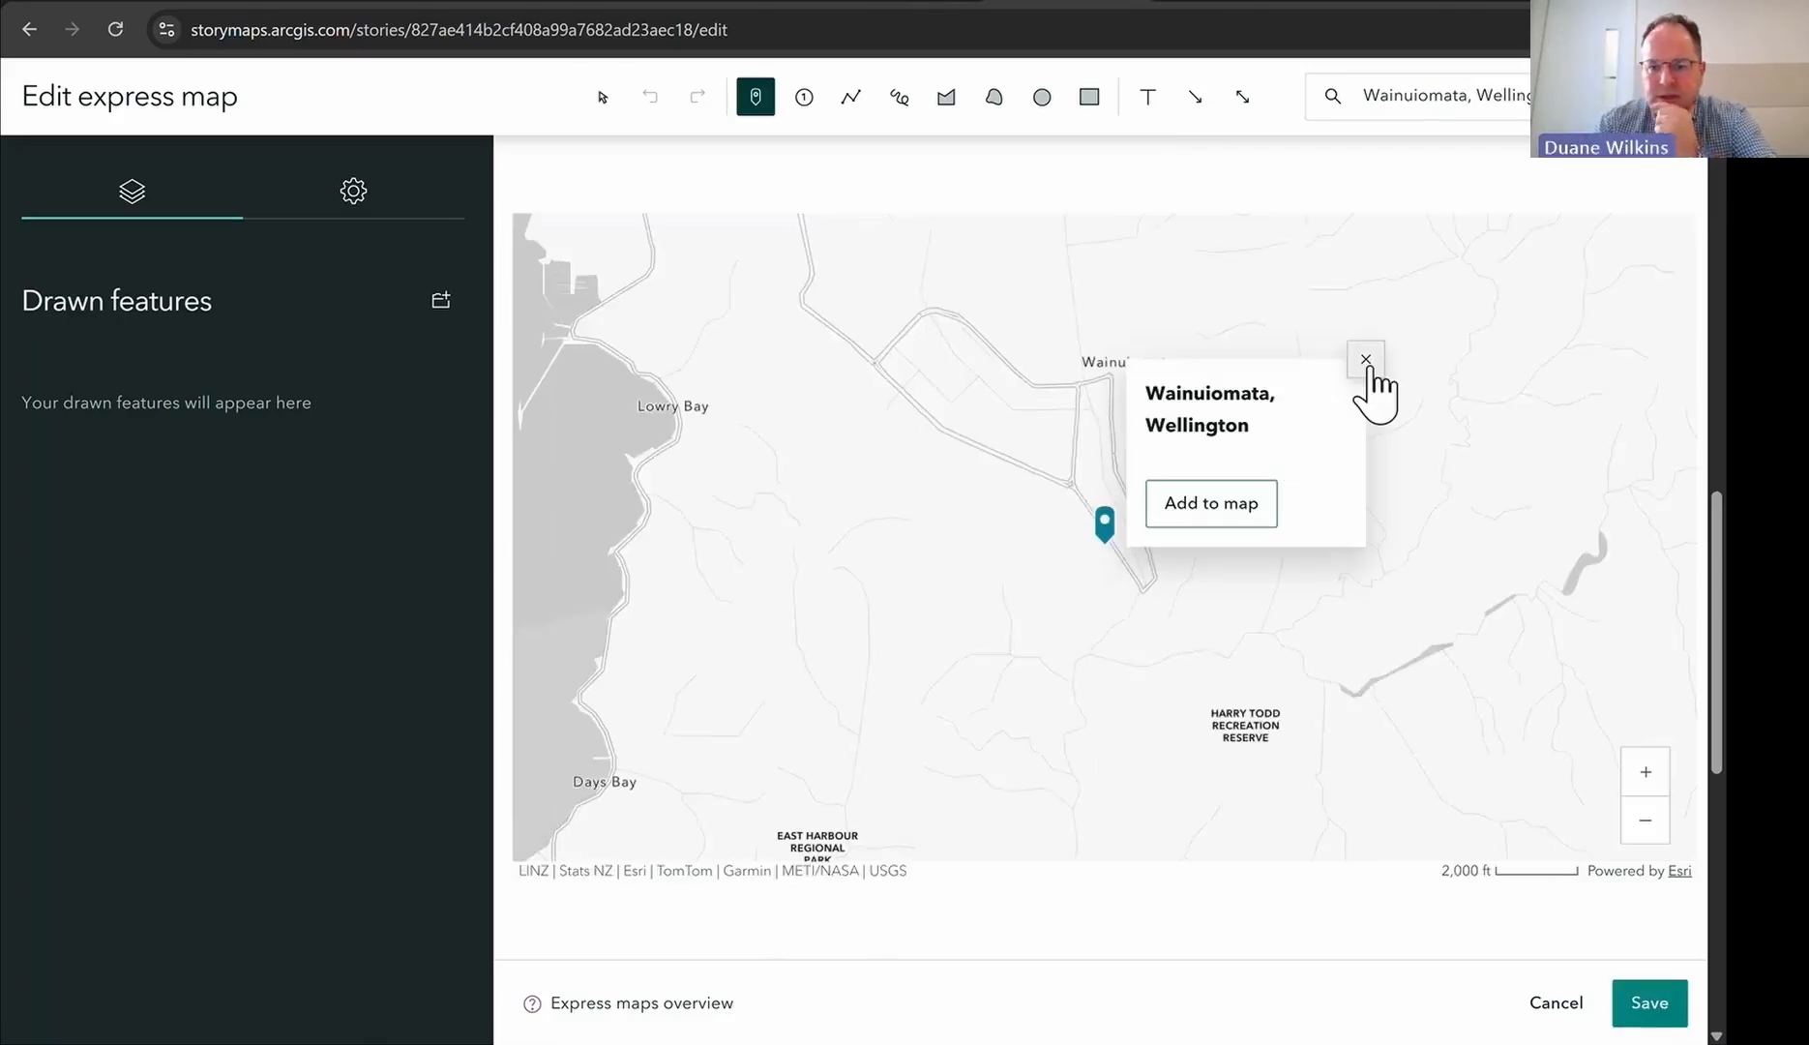
click(1368, 365)
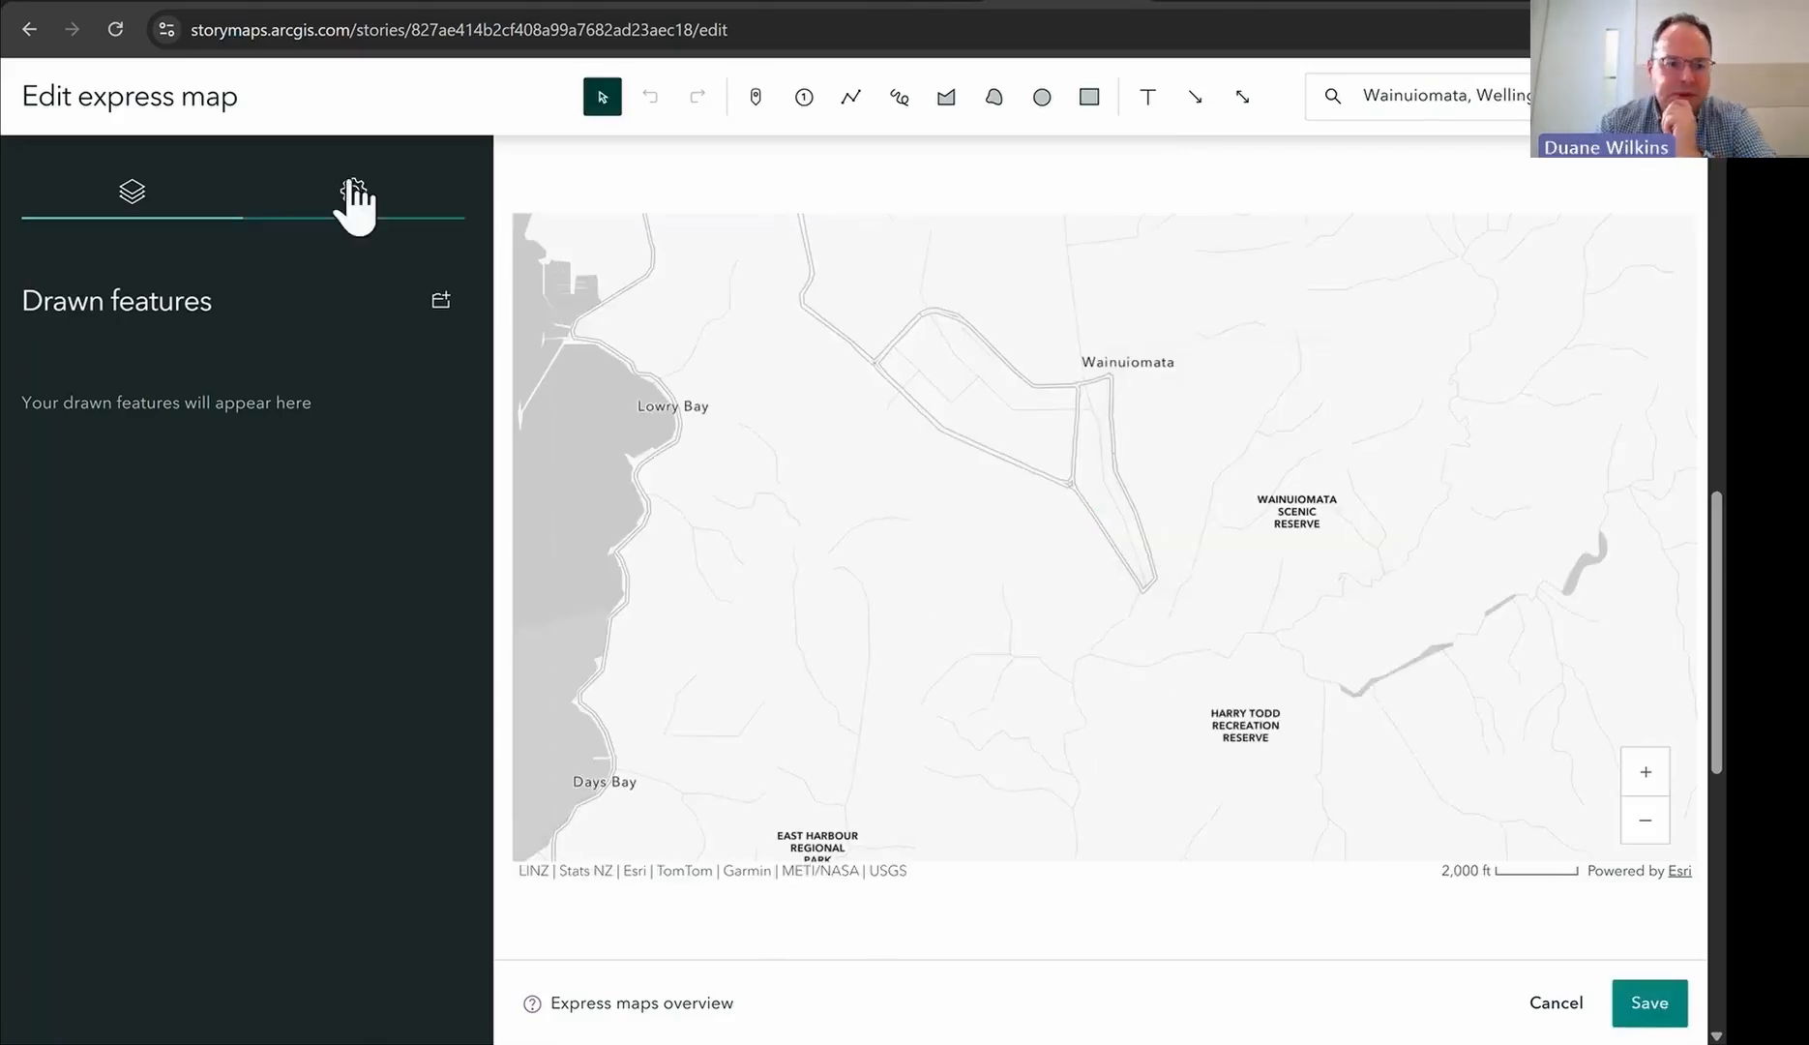
drag(1352, 484, 1062, 678)
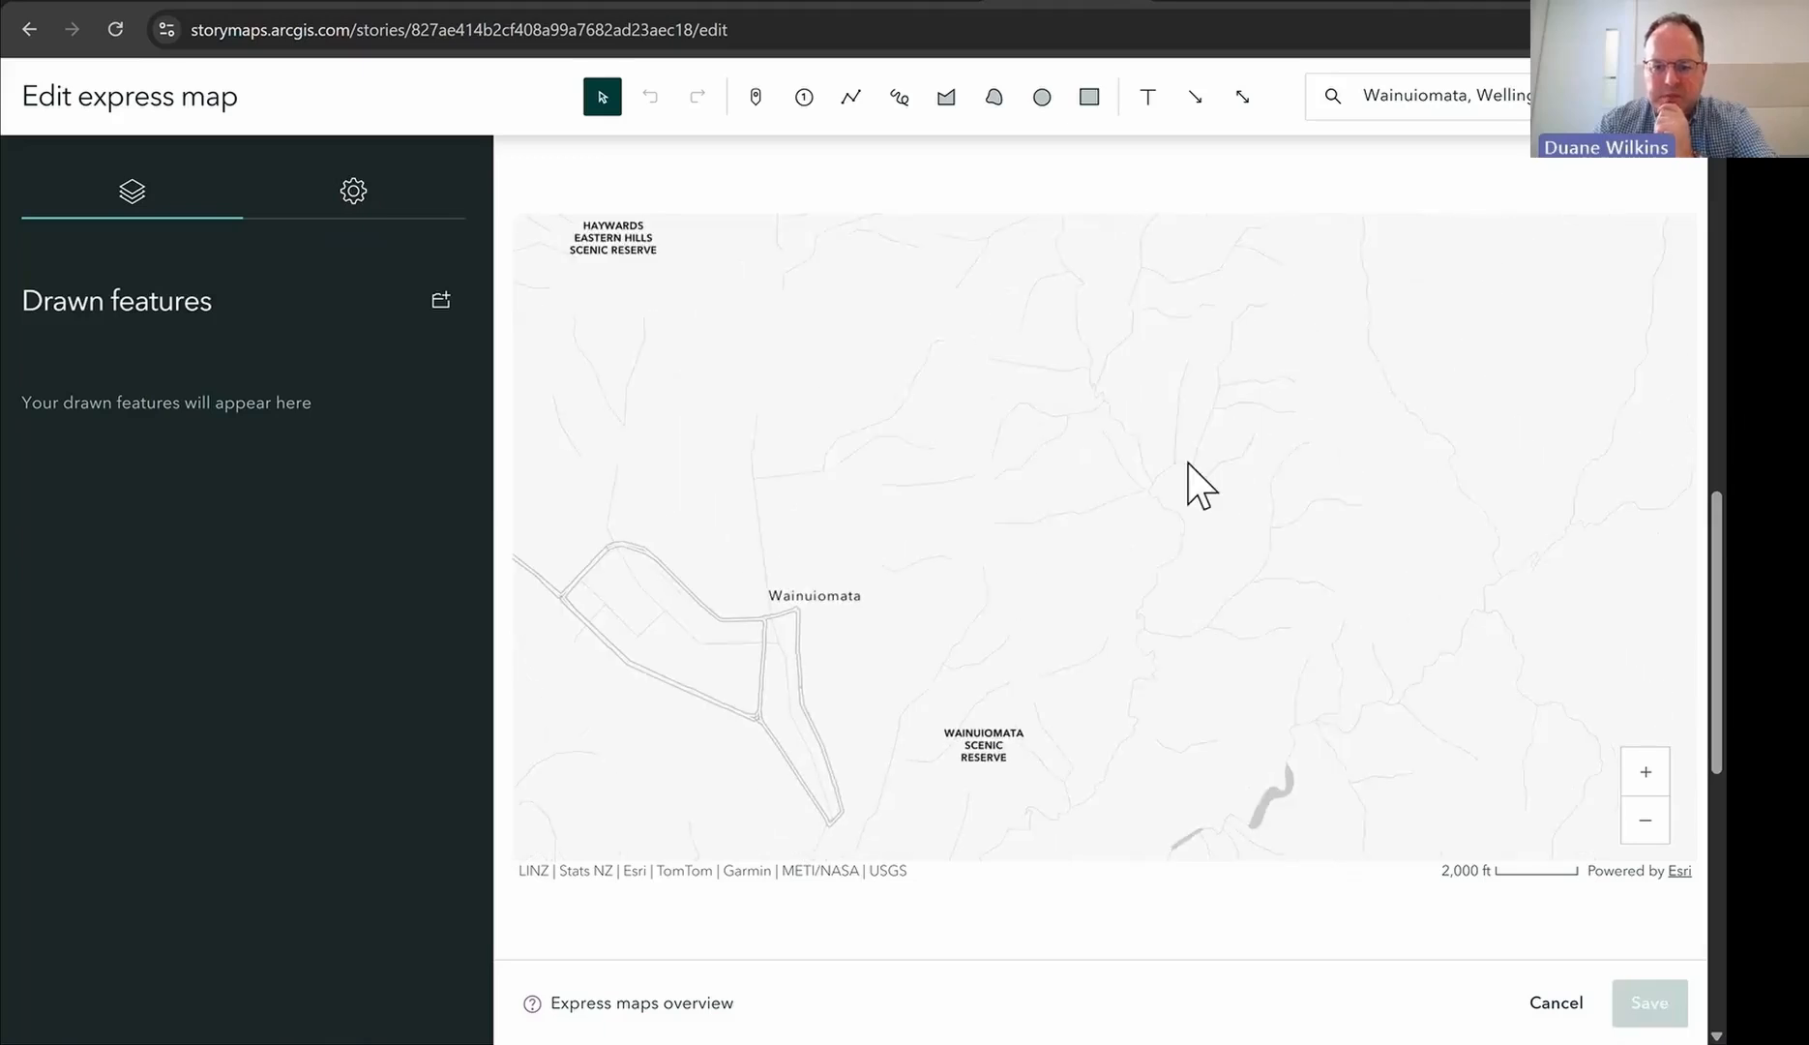
drag(1199, 484, 1351, 701)
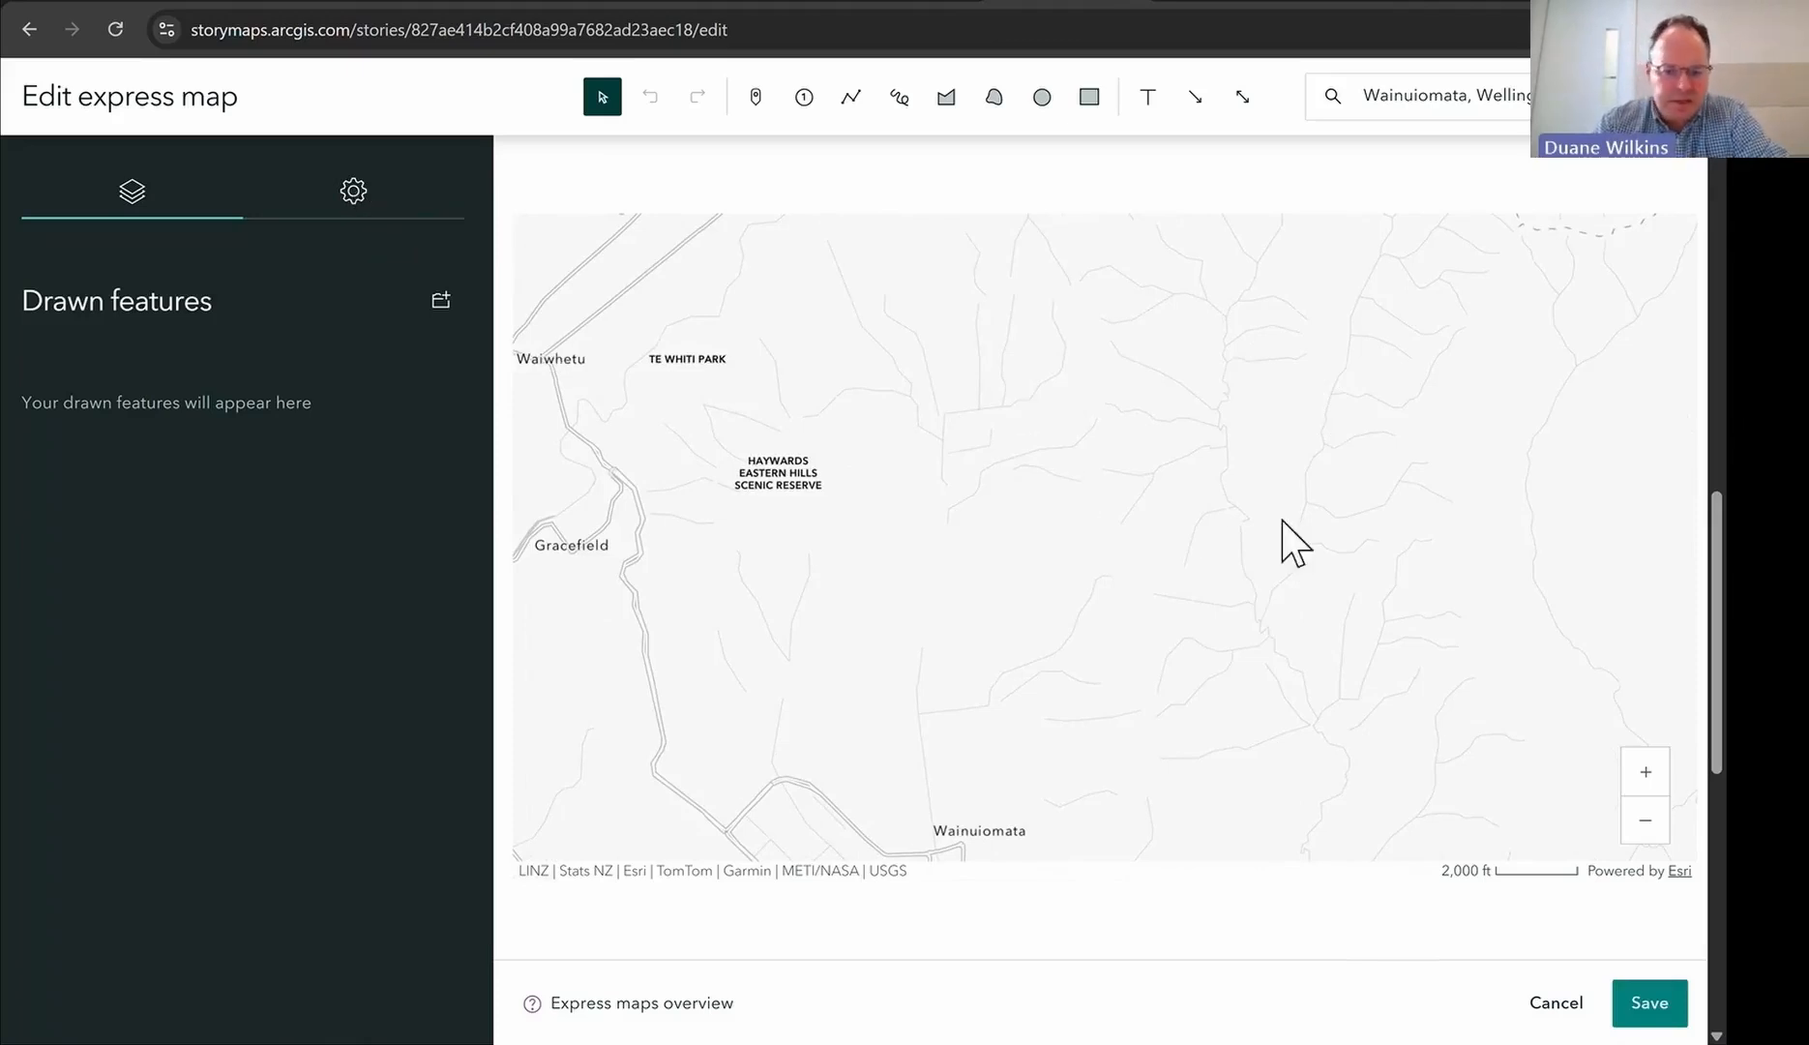
Step: Try the Imagery, Community, Ocean and Imagery (Hybrid) basemaps and set the express map's basemap to Imagery
click(365, 198)
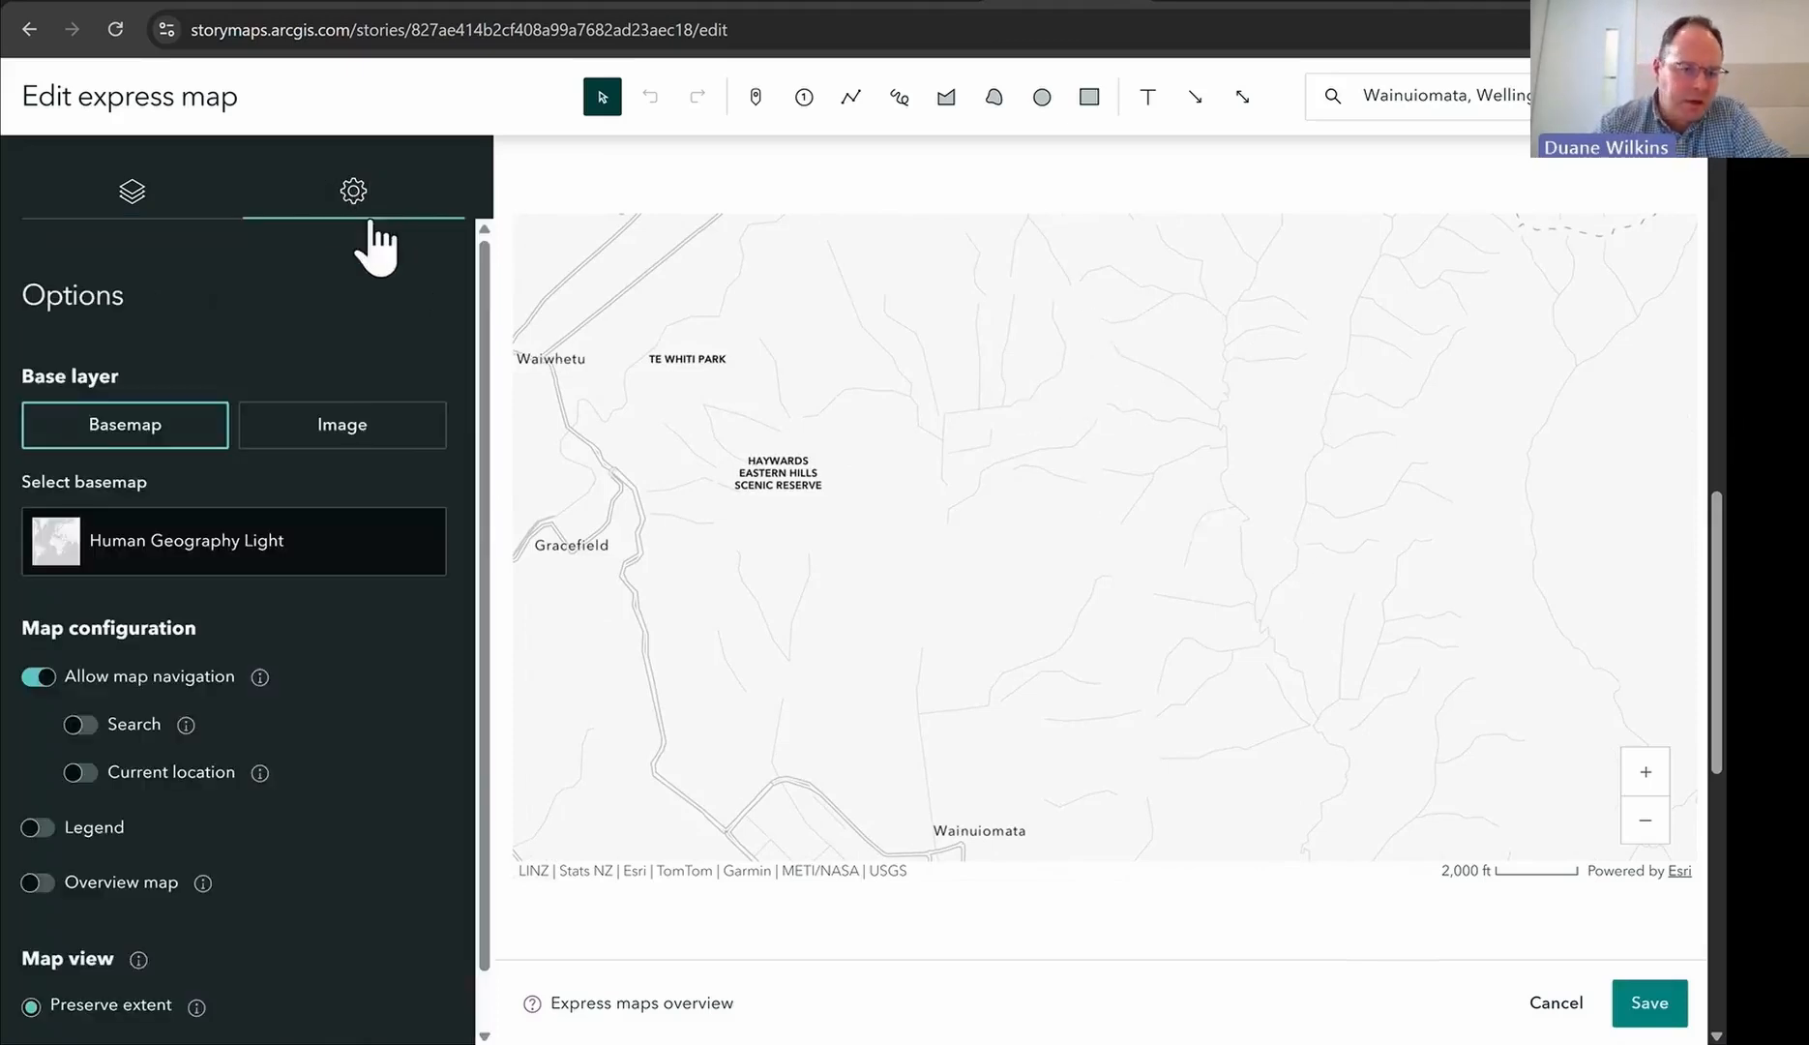
click(303, 555)
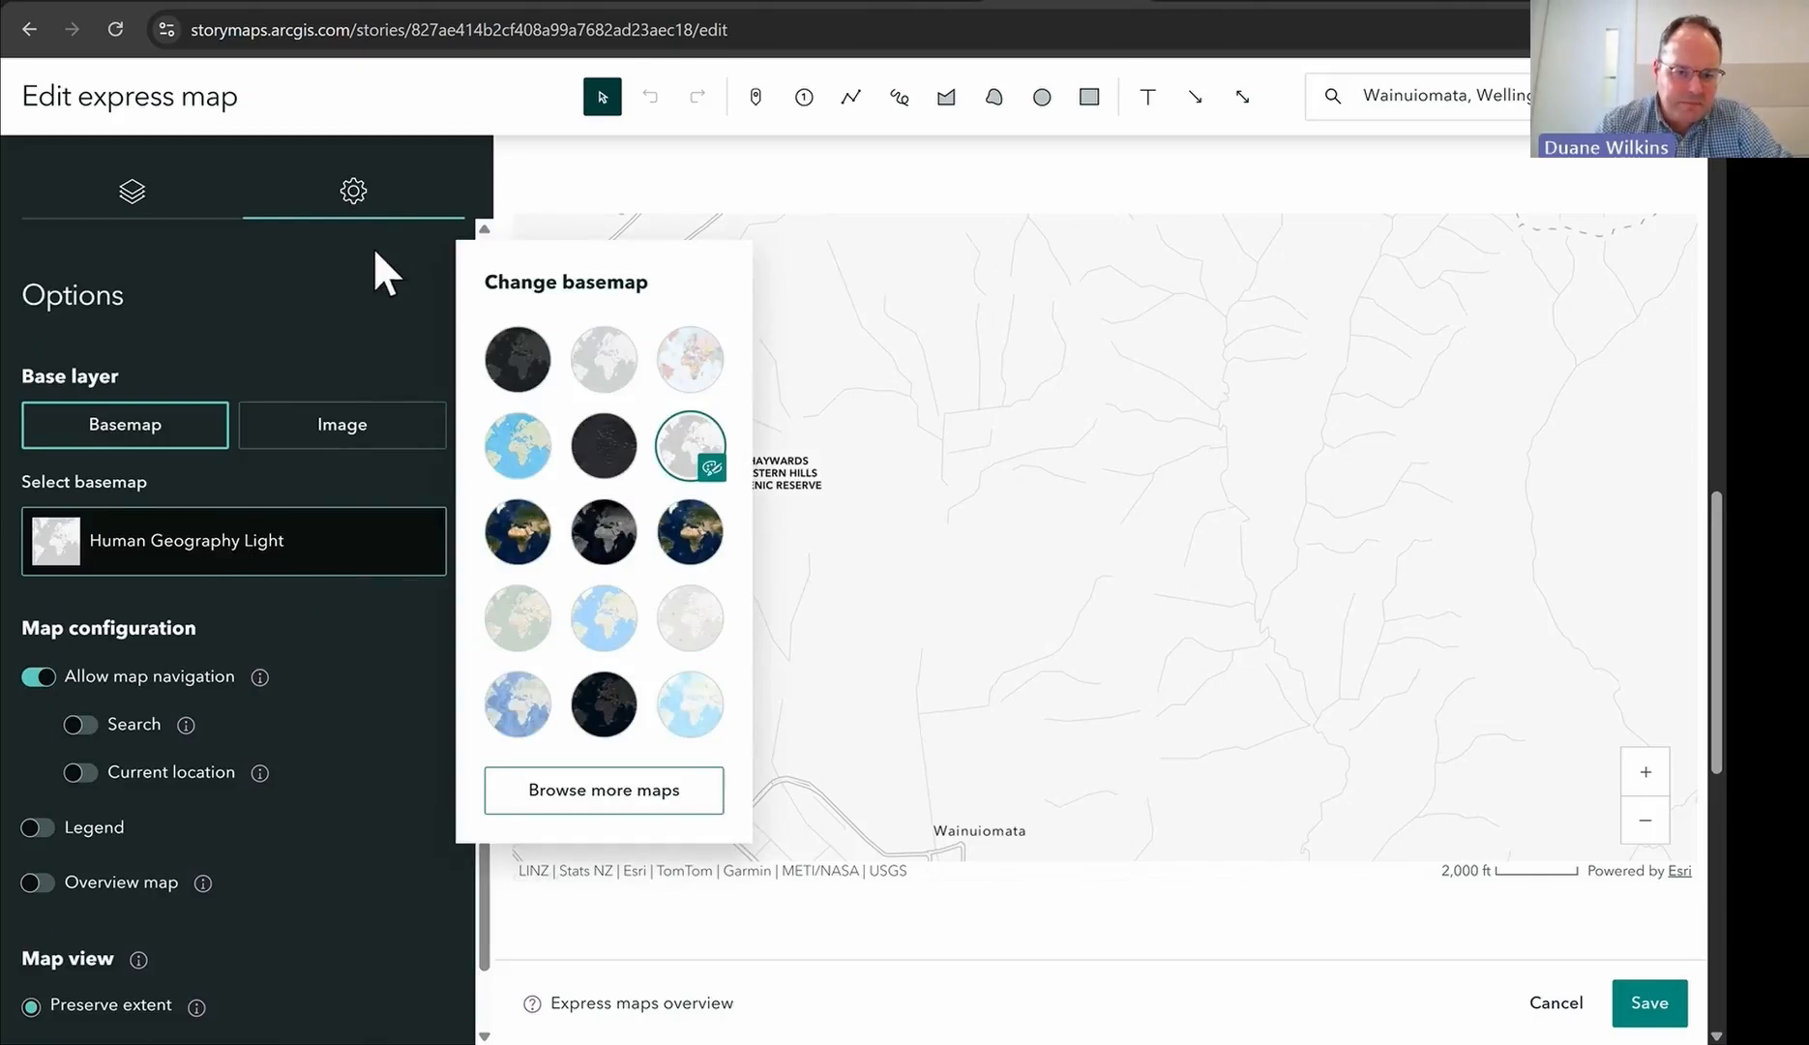
click(523, 542)
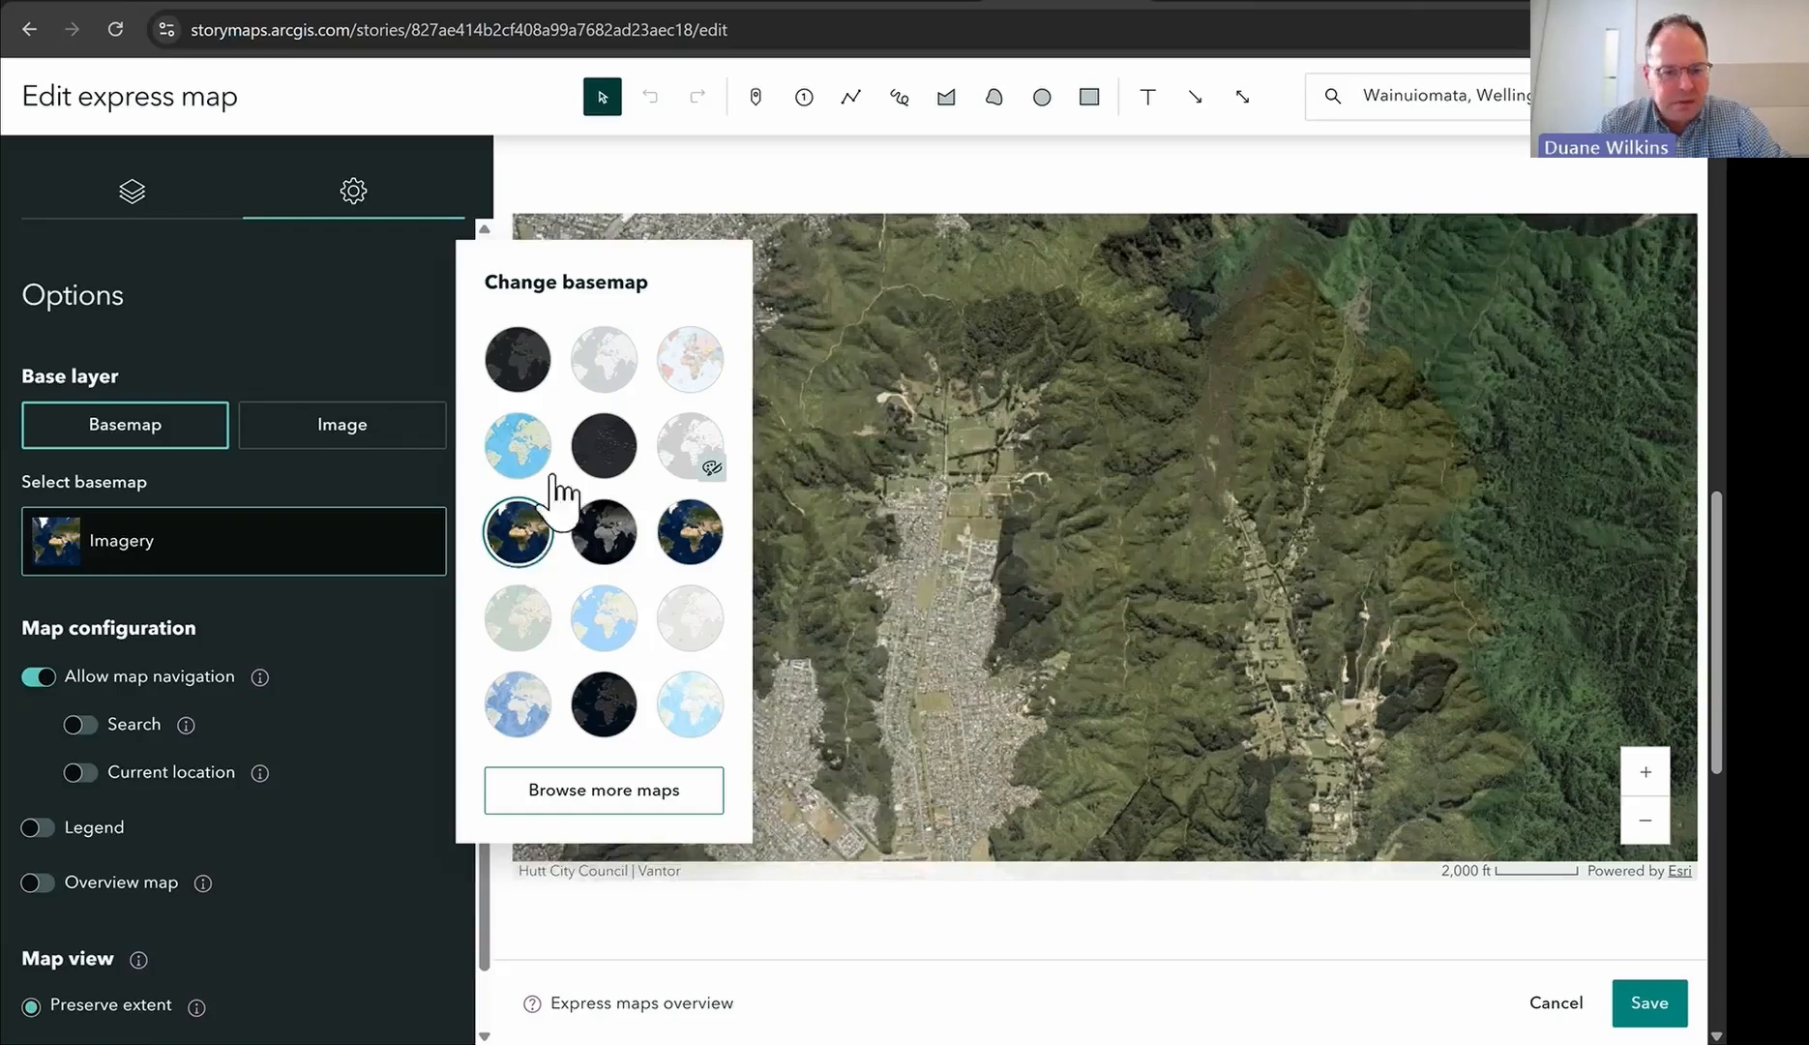
click(528, 450)
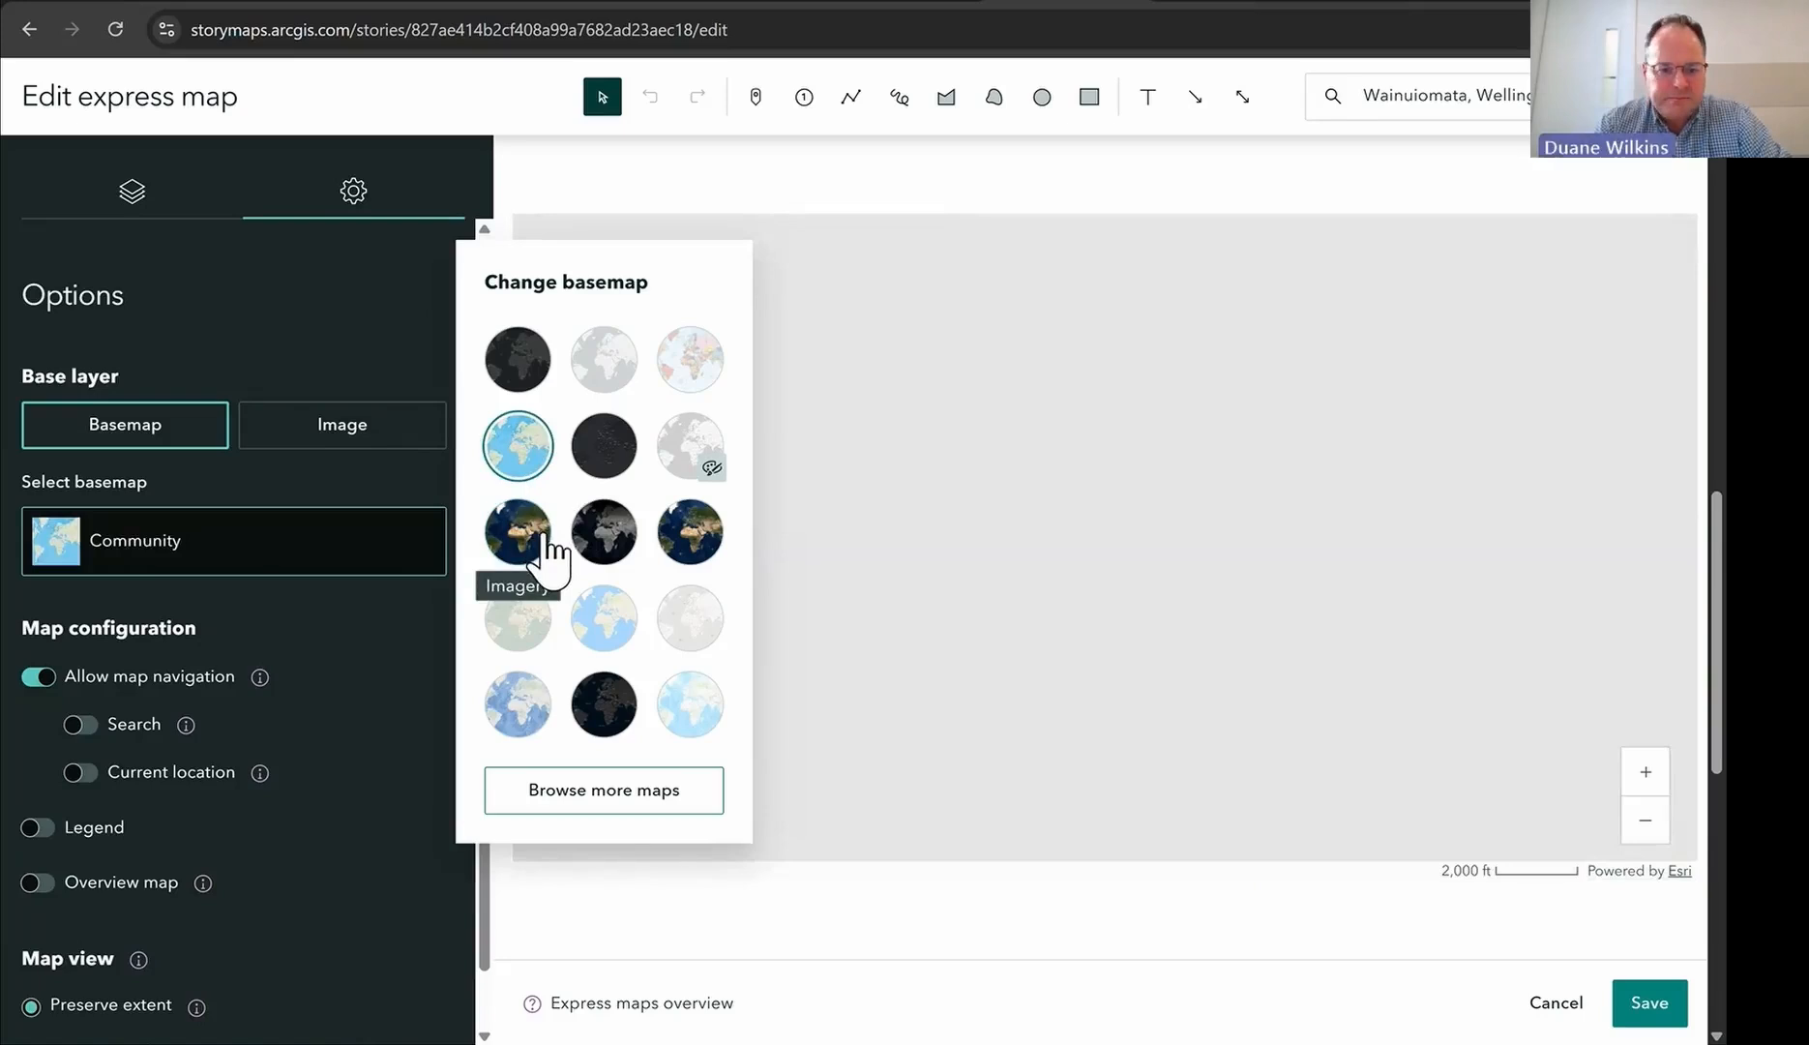
click(517, 711)
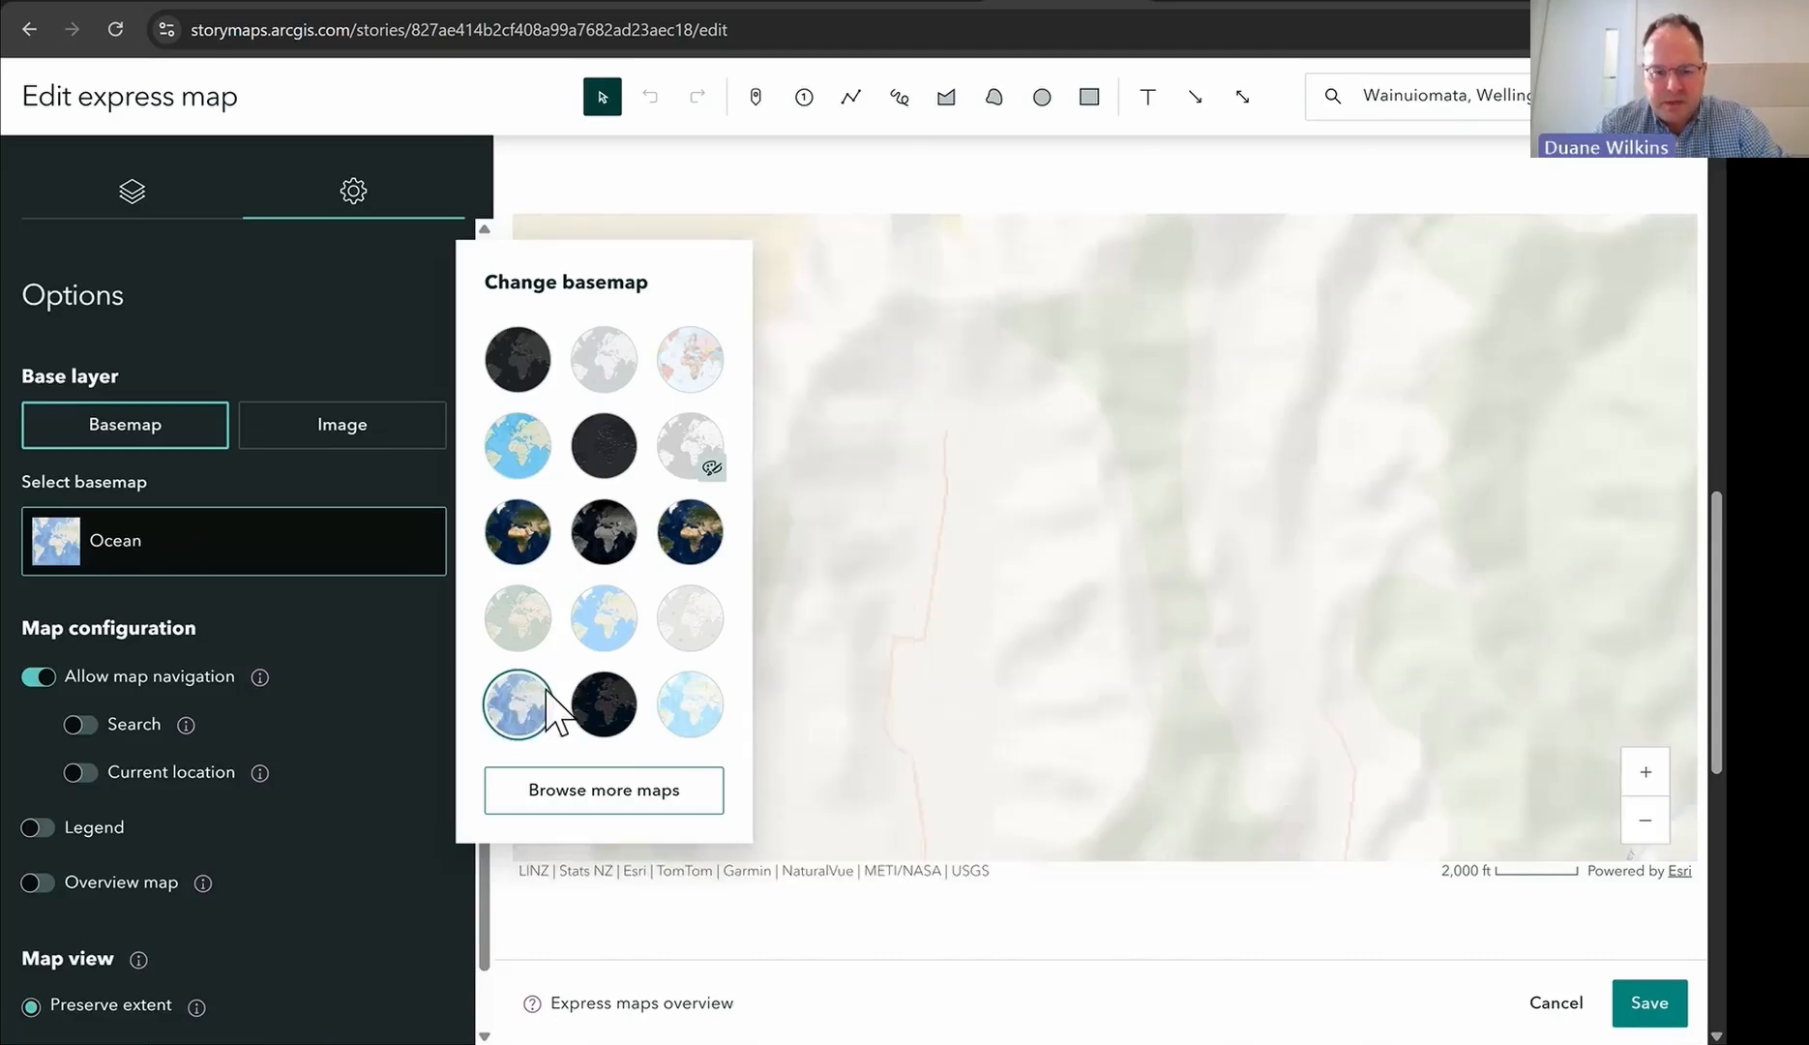
click(700, 544)
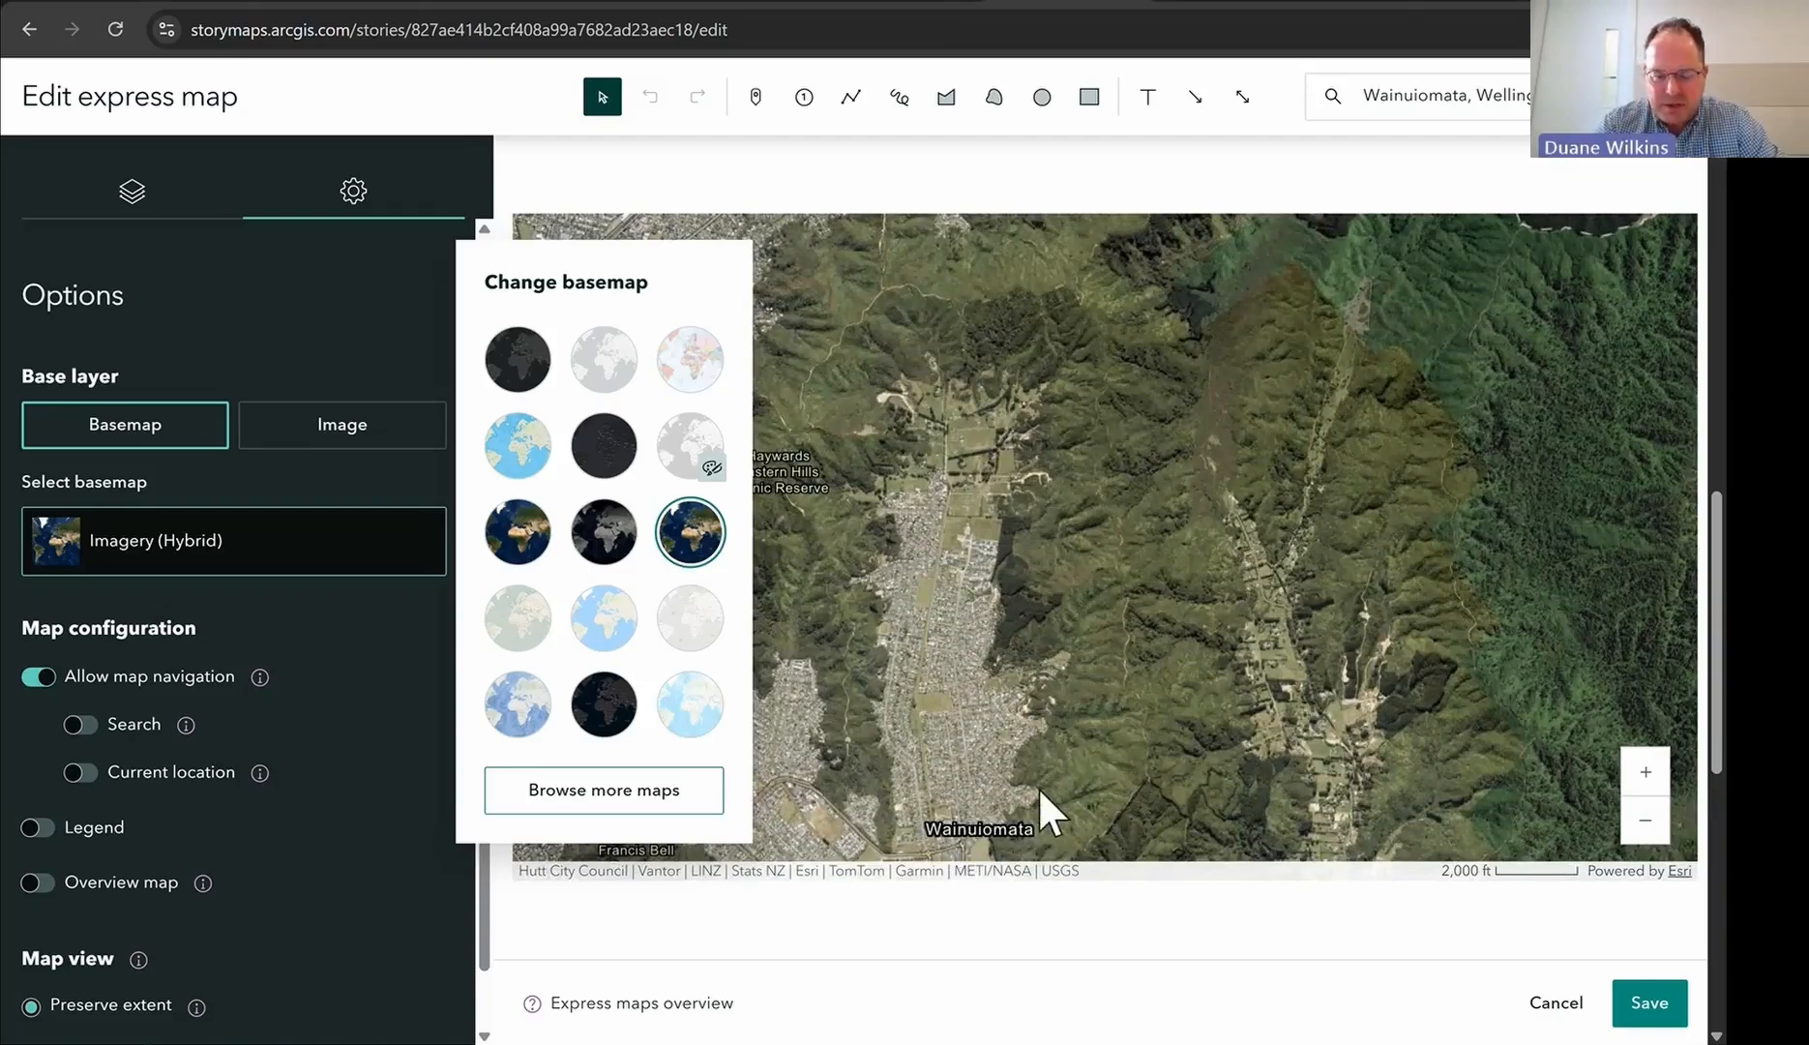
click(519, 535)
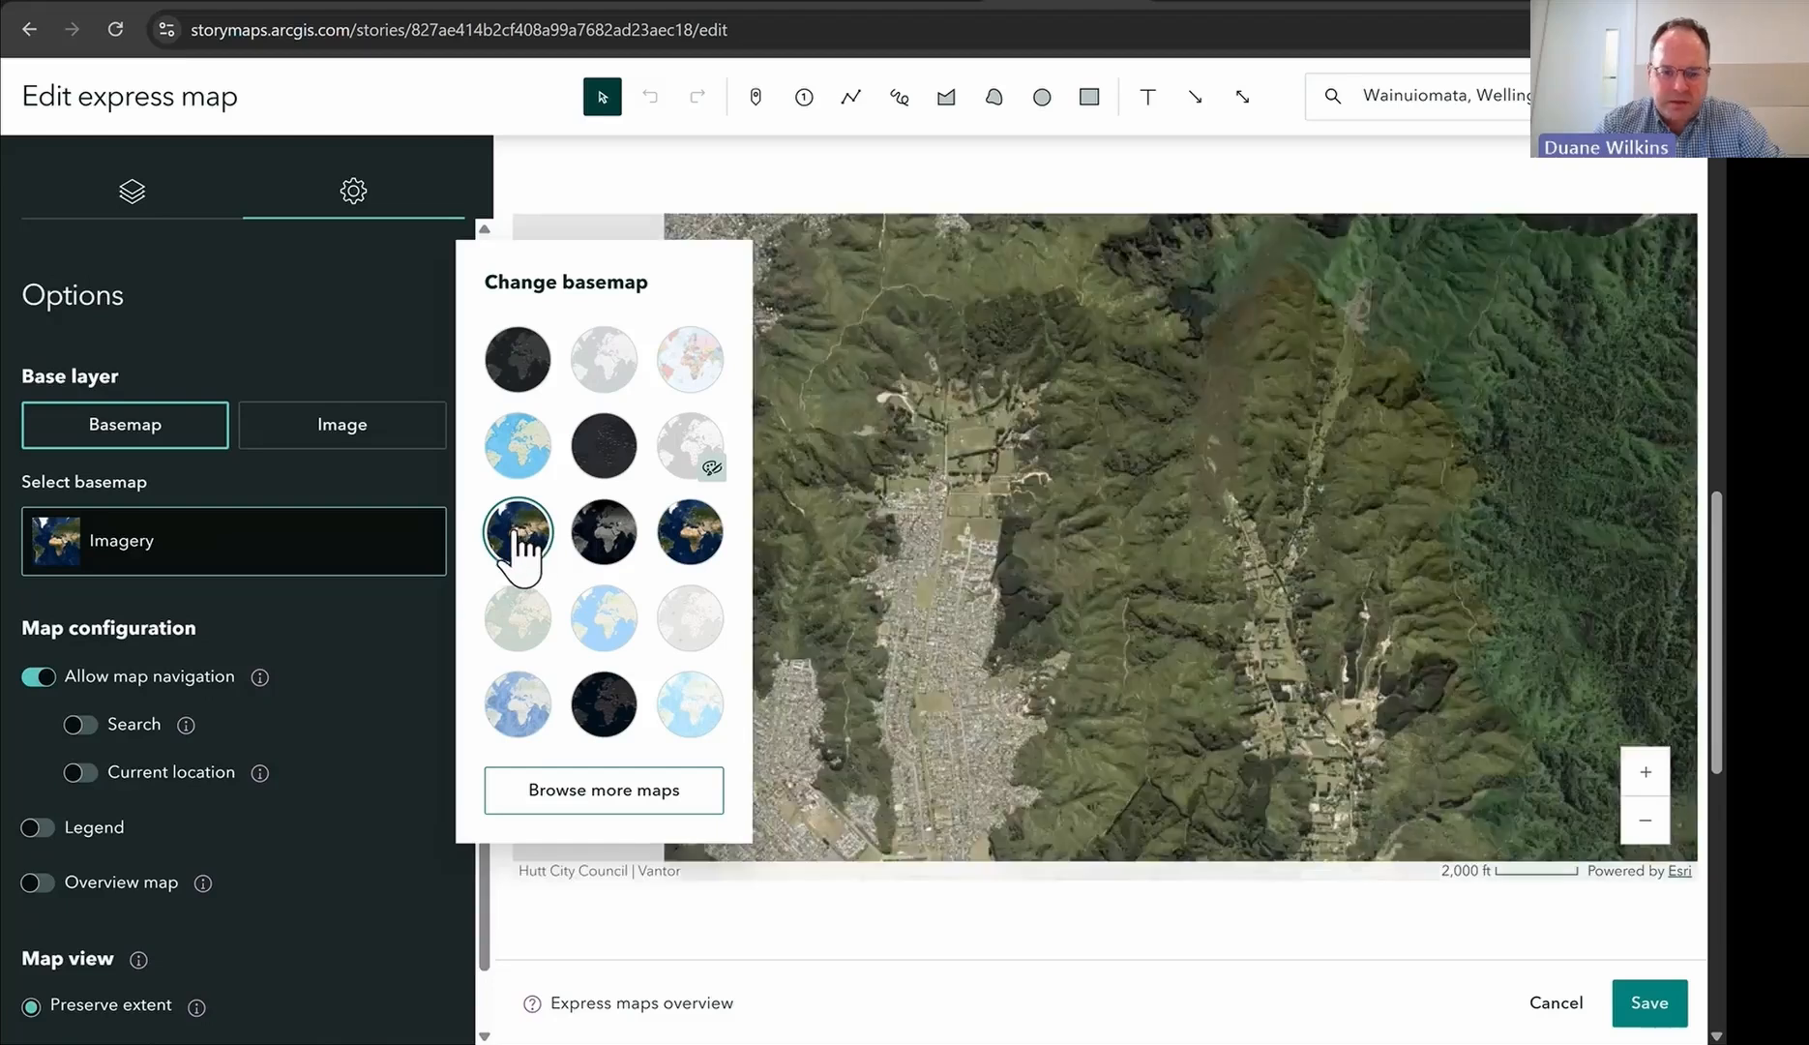
click(331, 306)
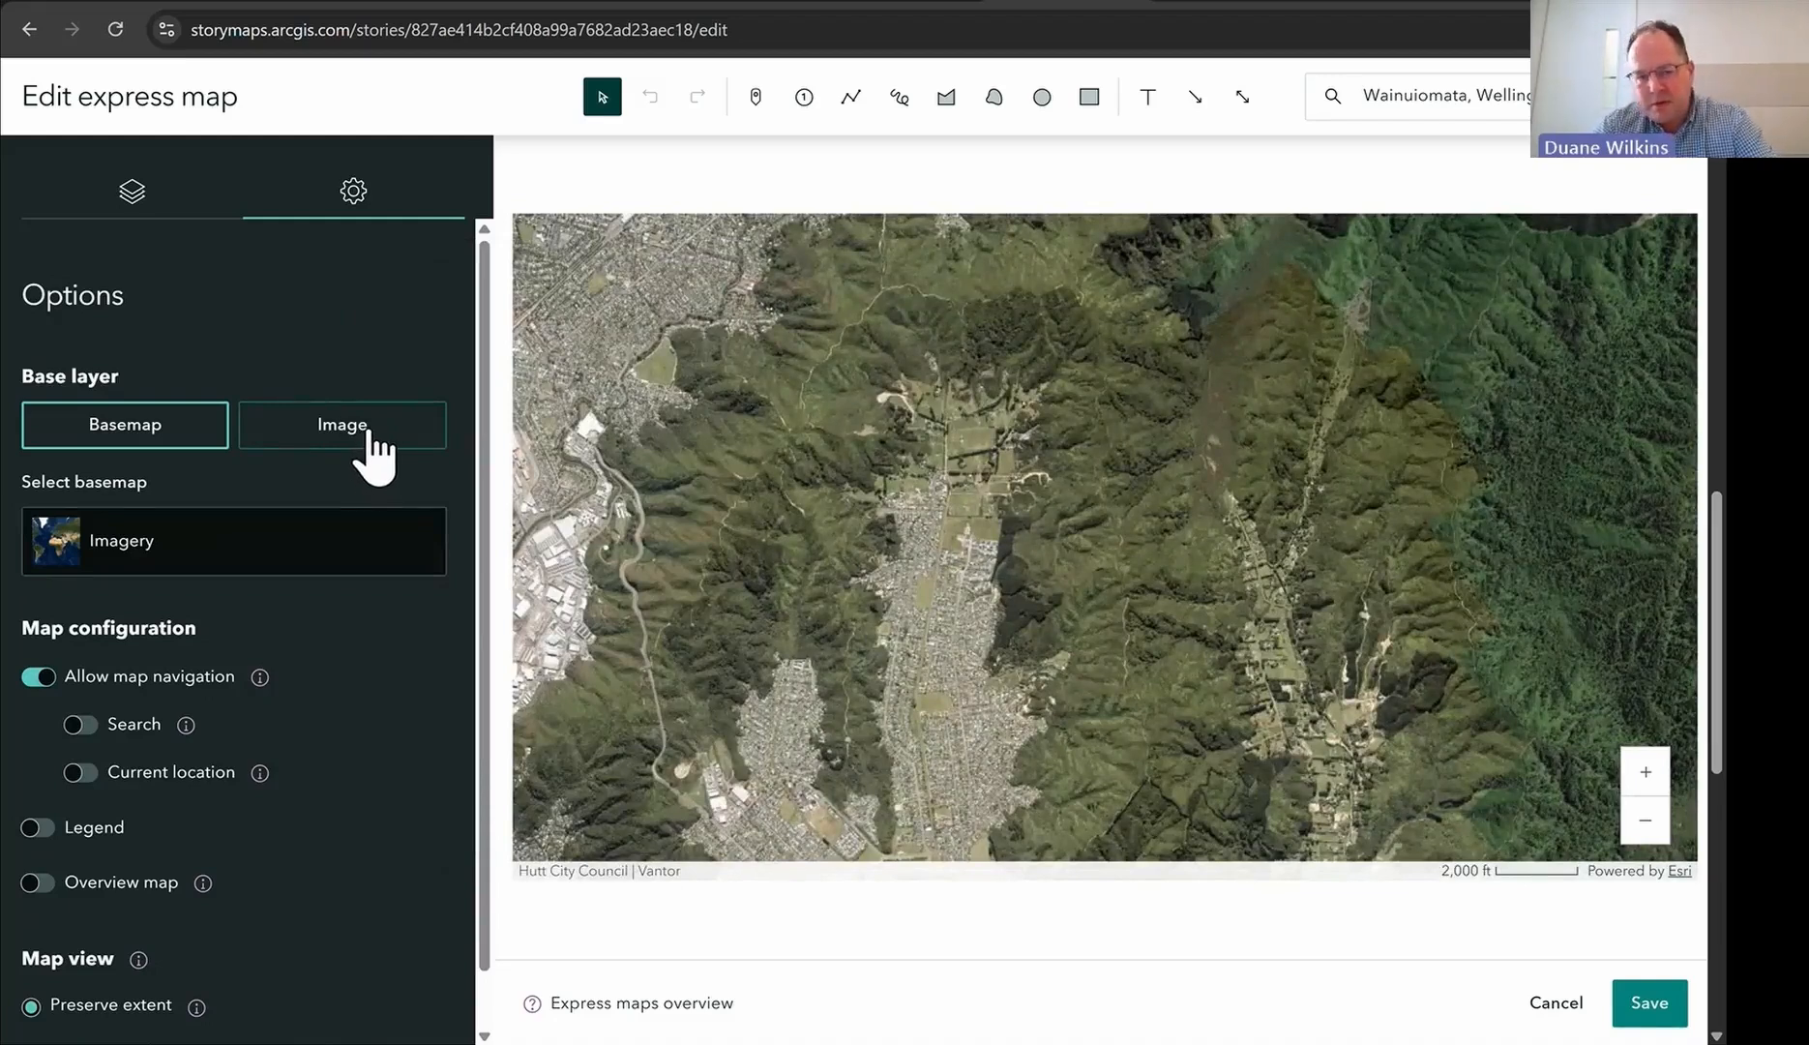
Step: Turn on the overview map for the express map and return to the drawn features list
scroll(300, 744, down, 1)
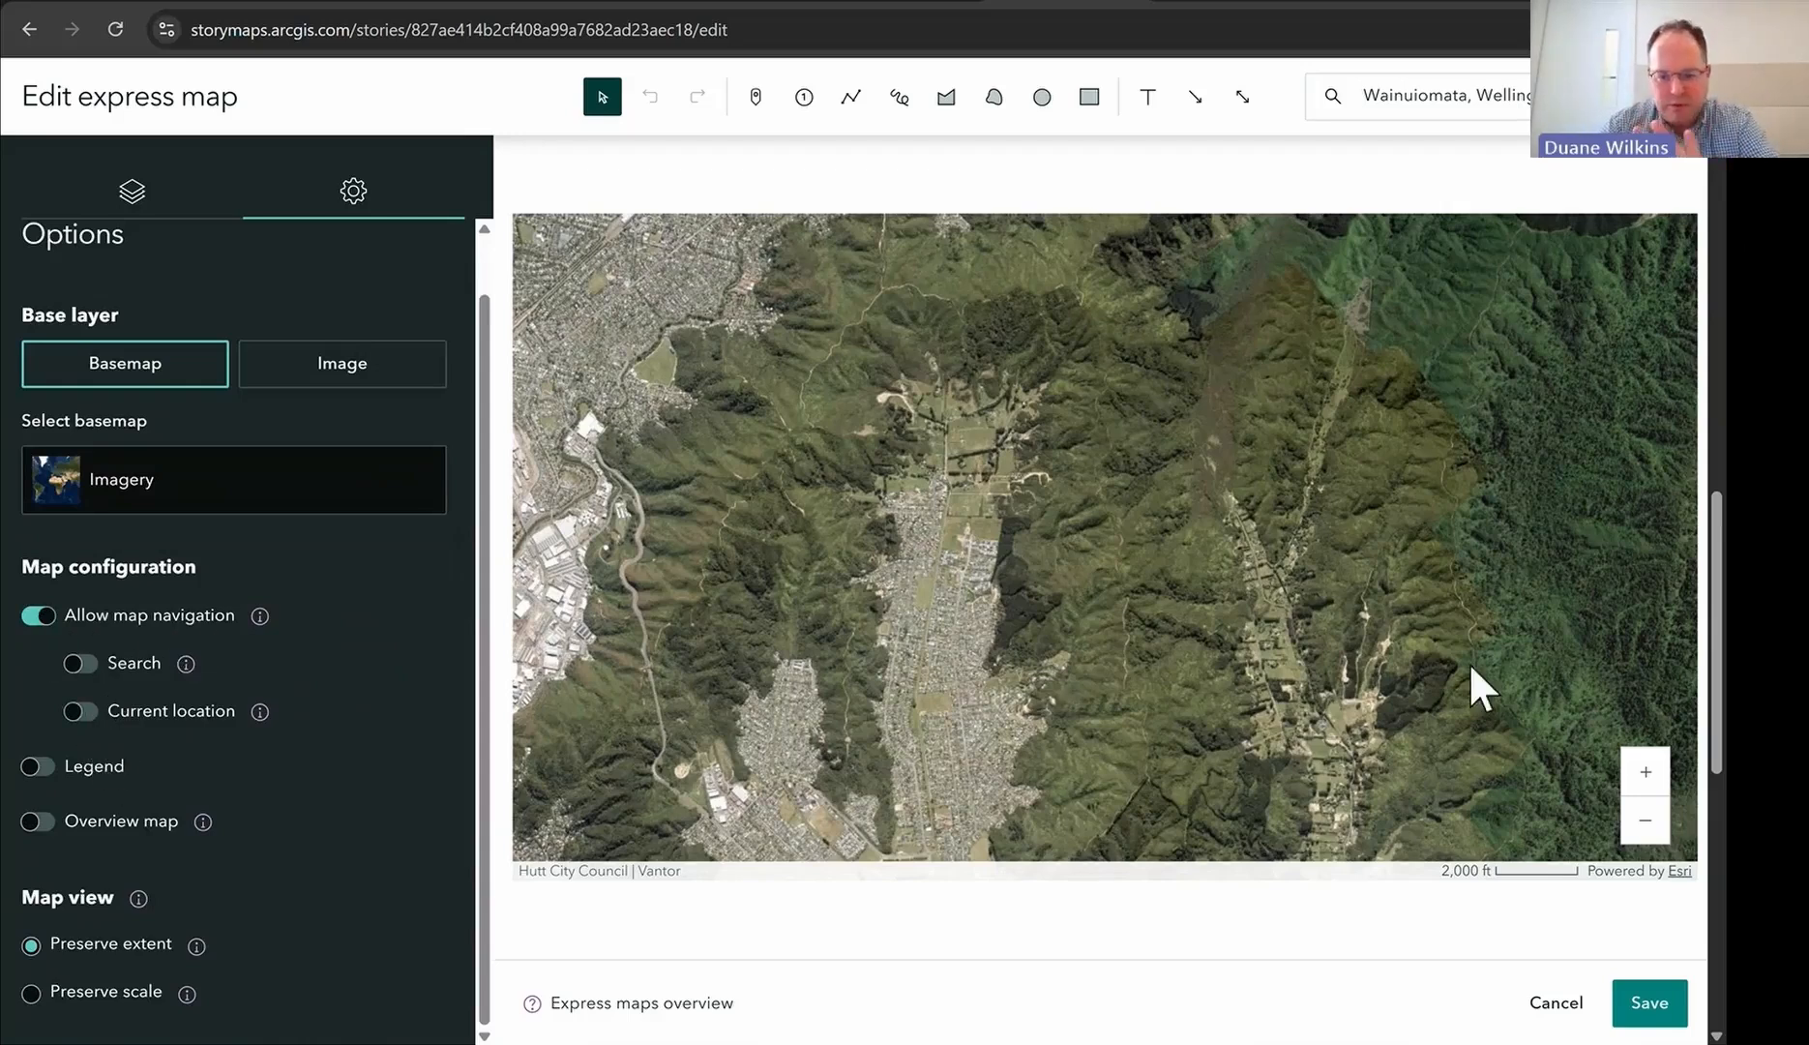
drag(1328, 569, 730, 371)
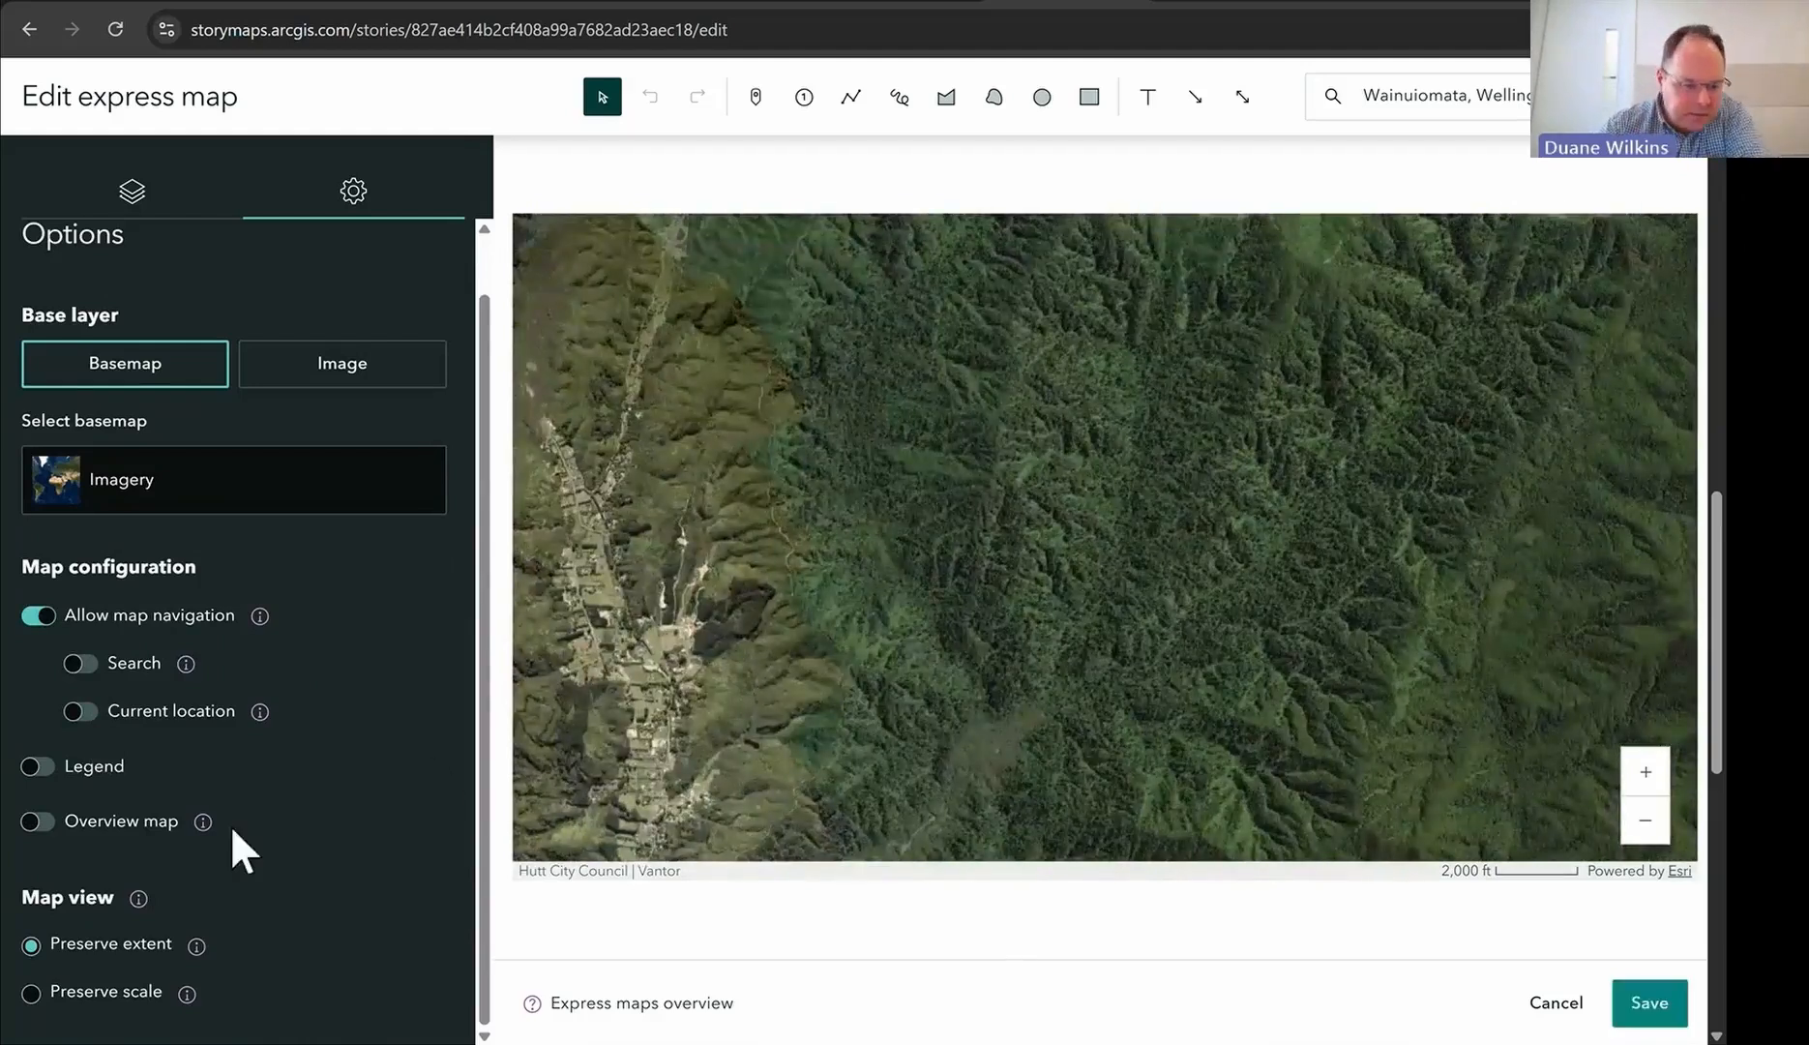
click(38, 822)
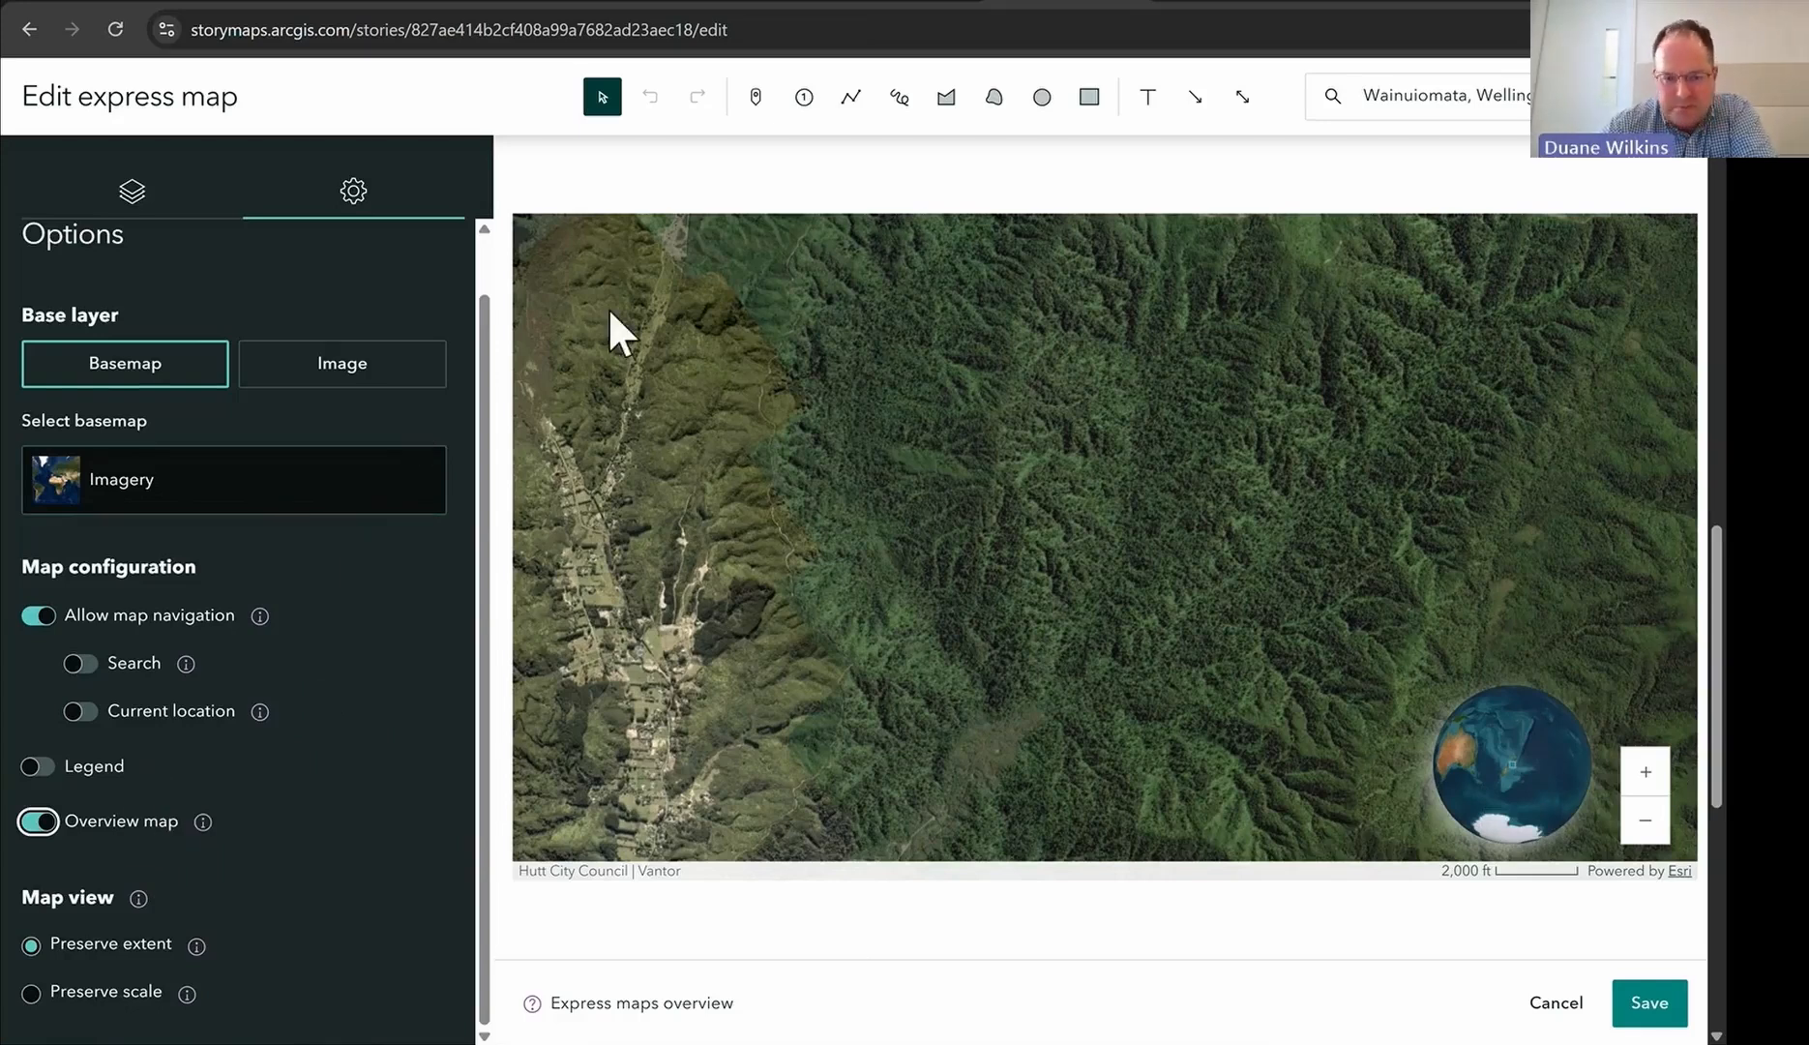
click(140, 194)
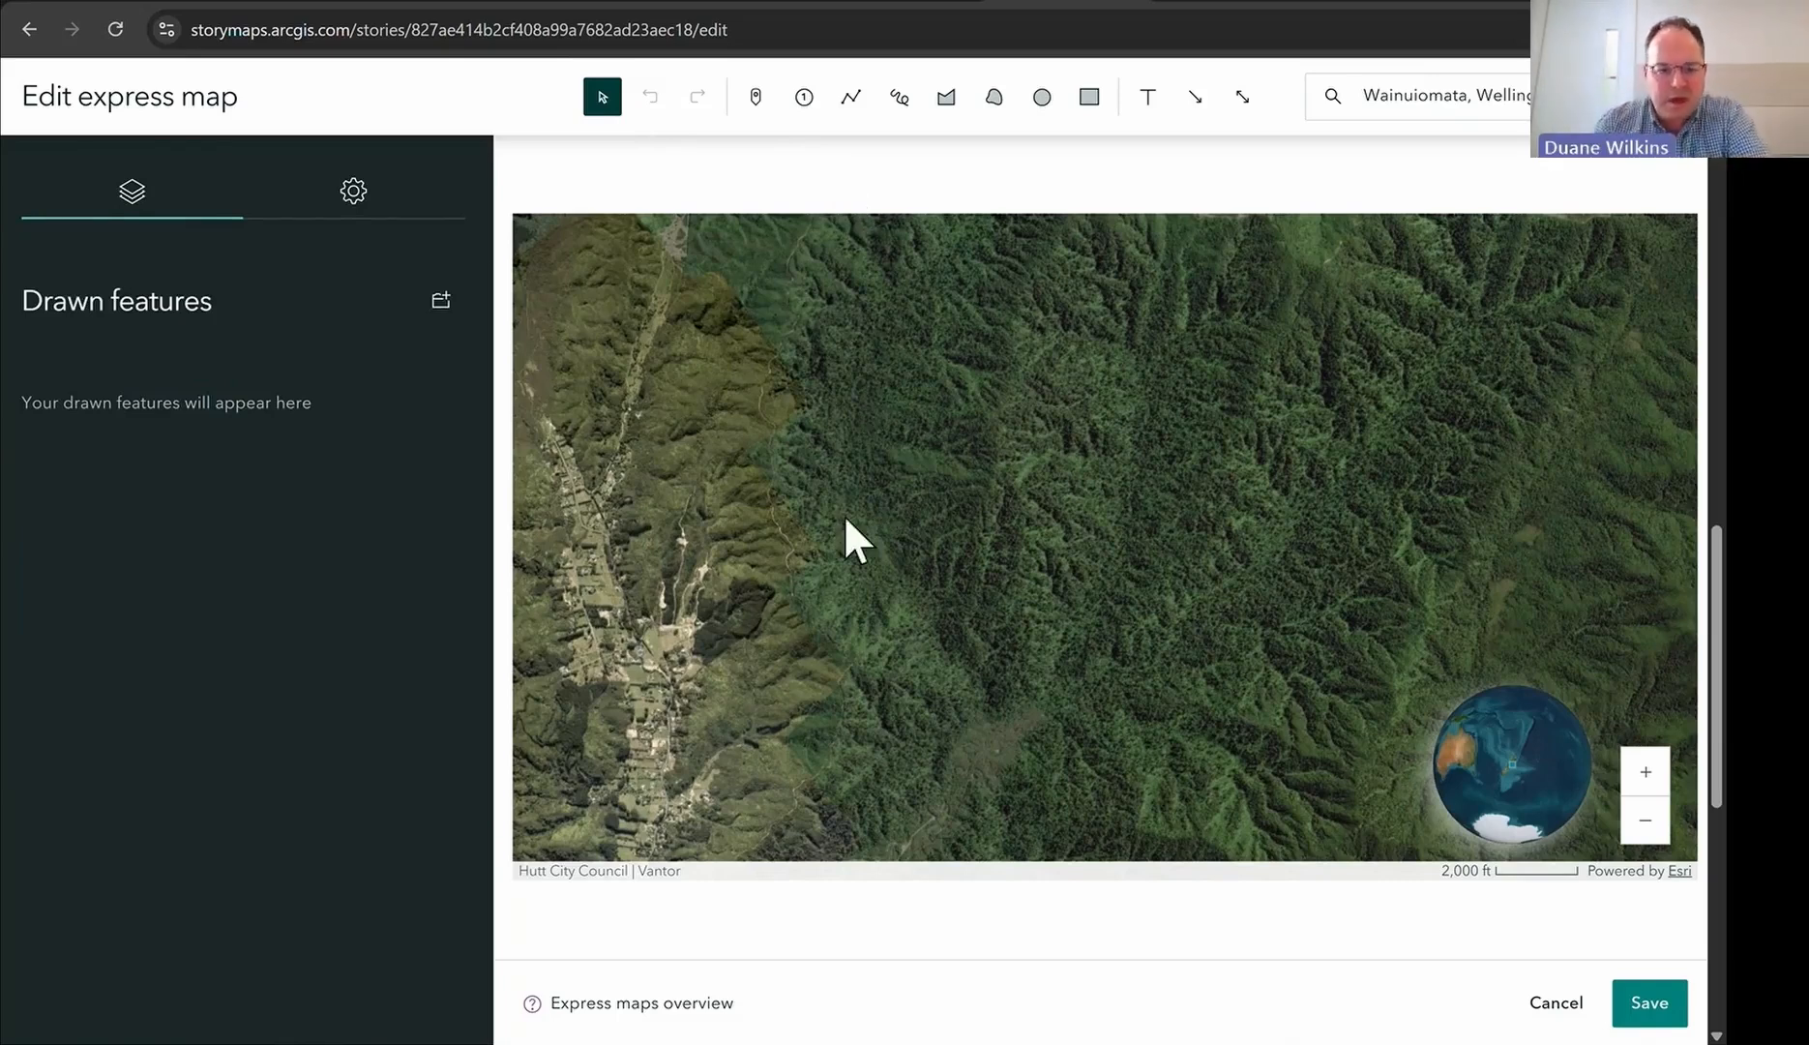
click(398, 199)
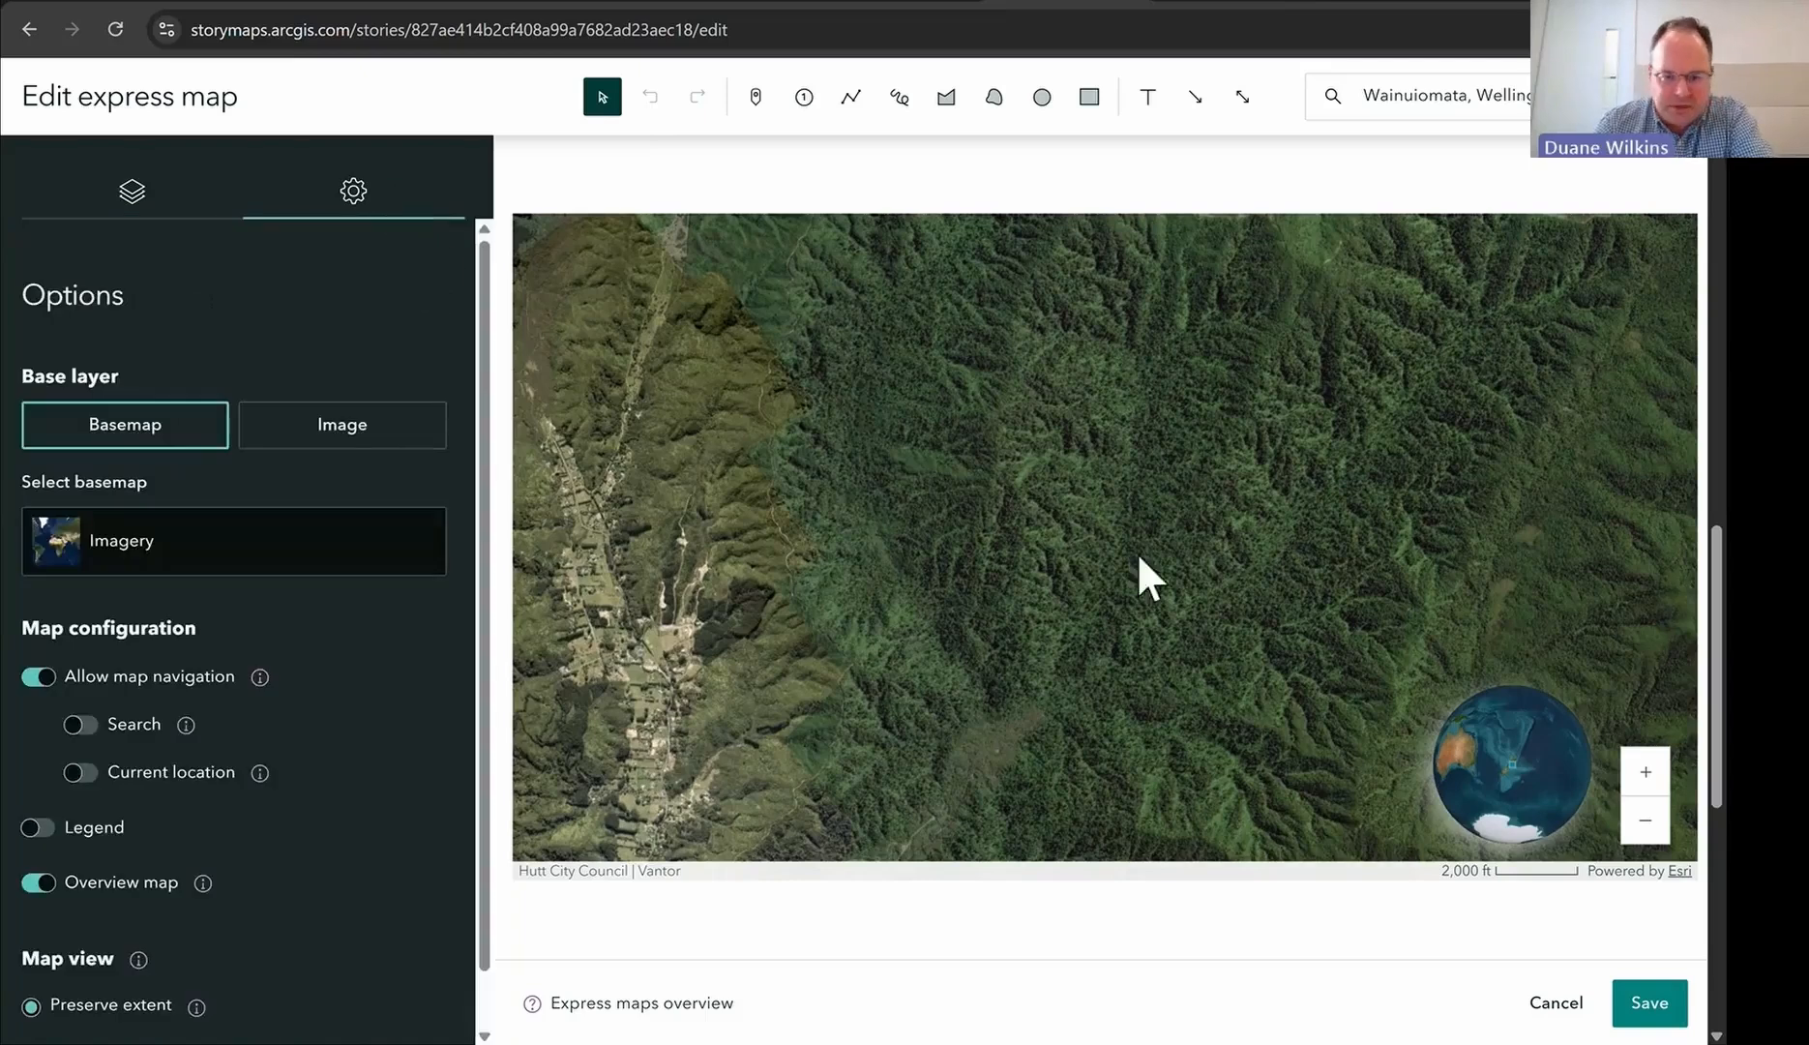
click(150, 194)
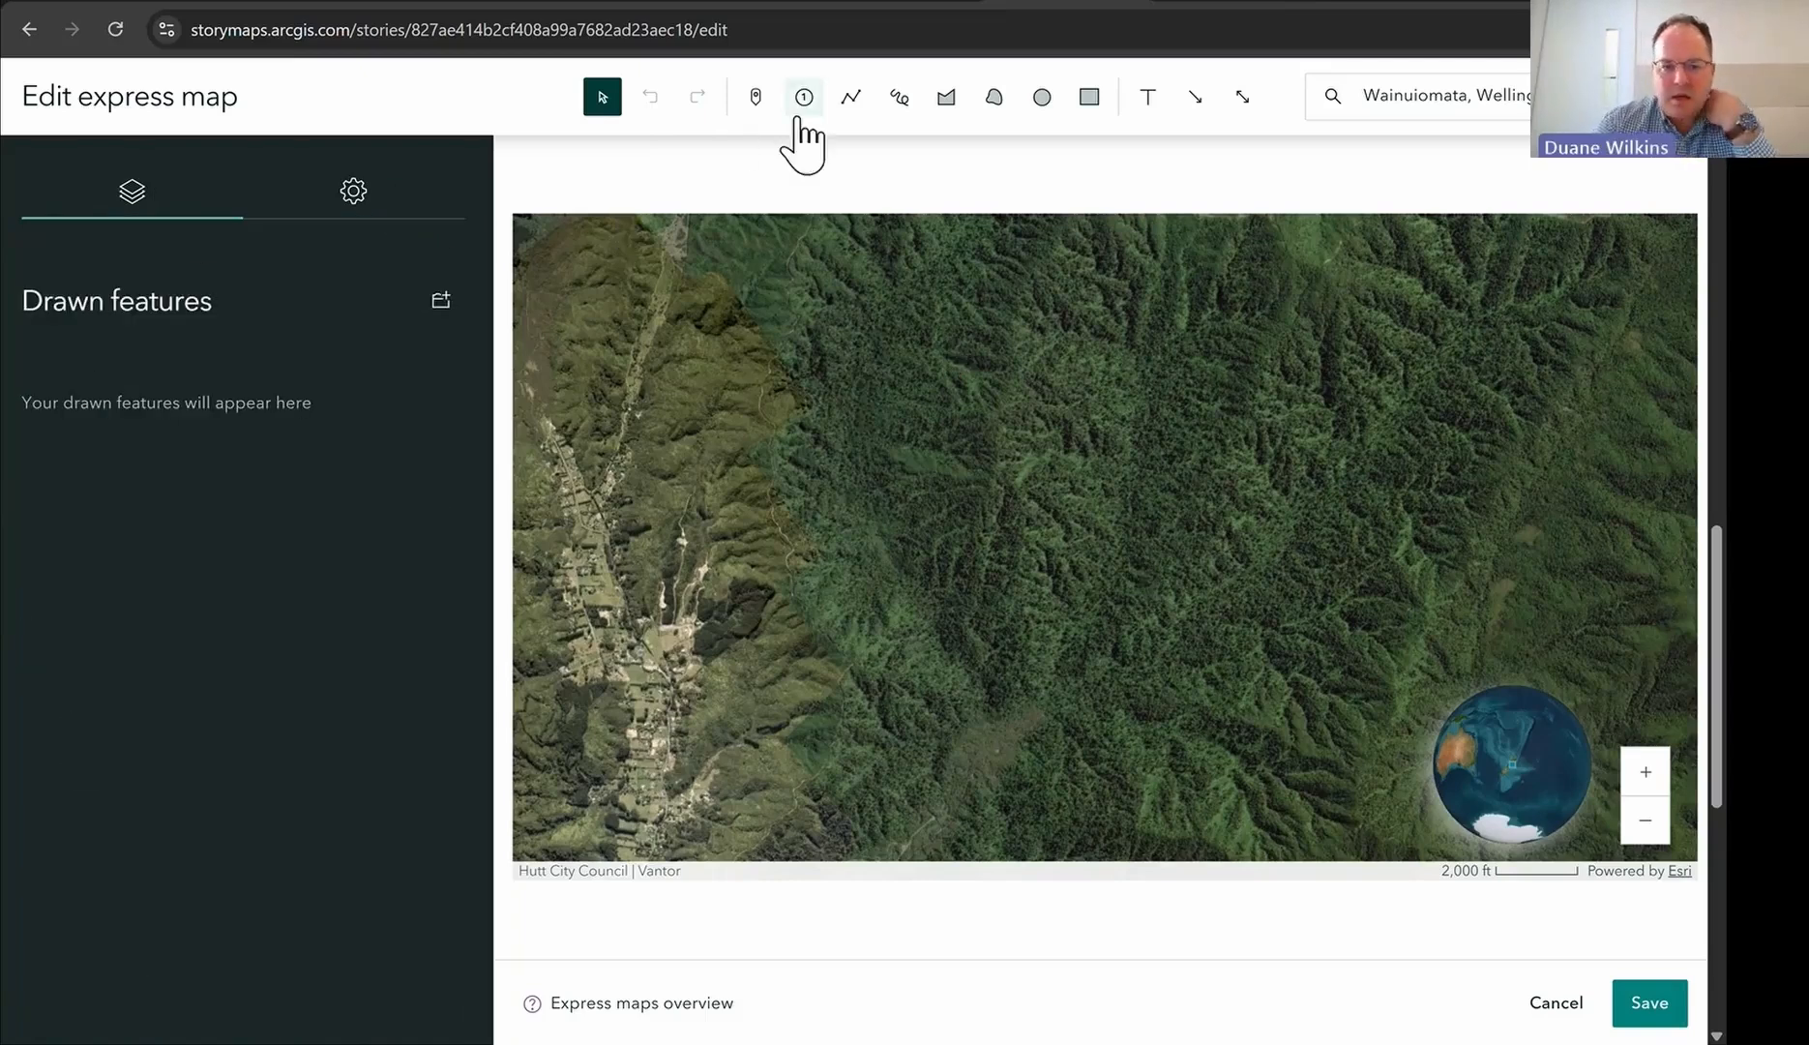
Step: Draw a short single-headed arrow pointing southwest over the forested hills east of Wainuiomata
drag(1131, 512, 929, 527)
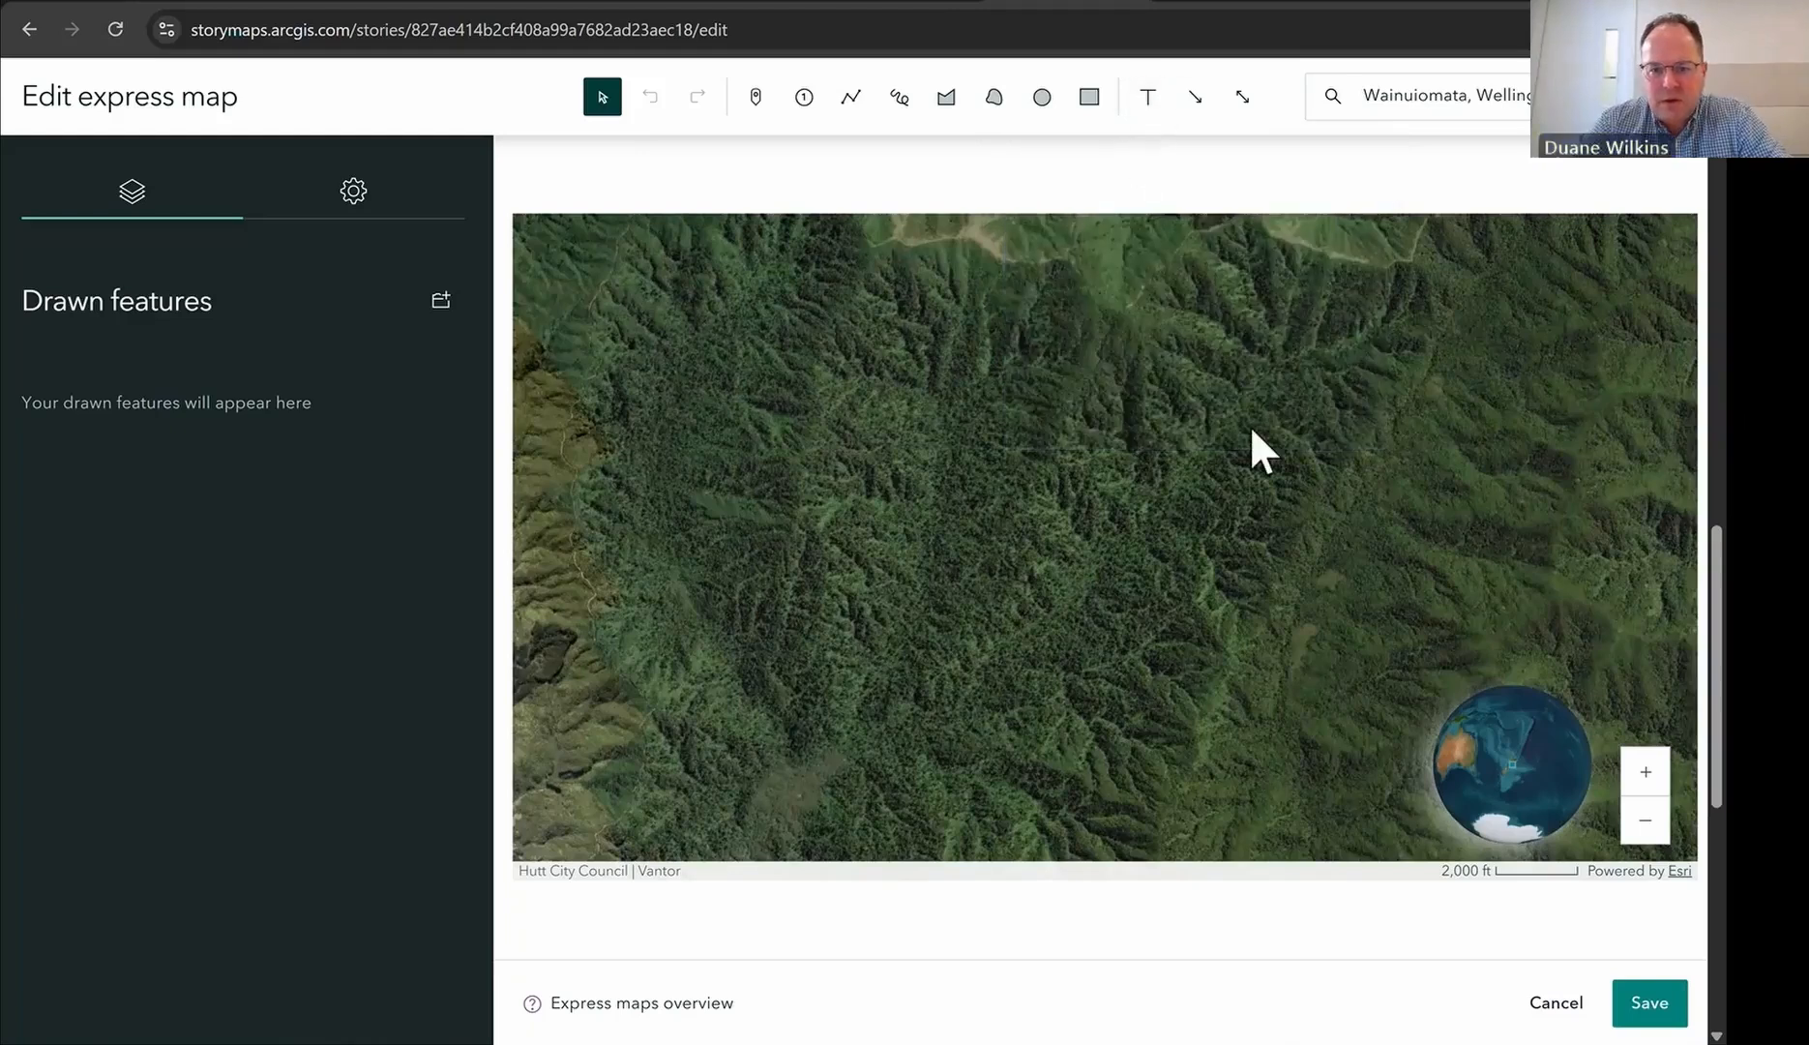
scroll(1249, 424, down, 2)
scroll(1172, 451, up, 2)
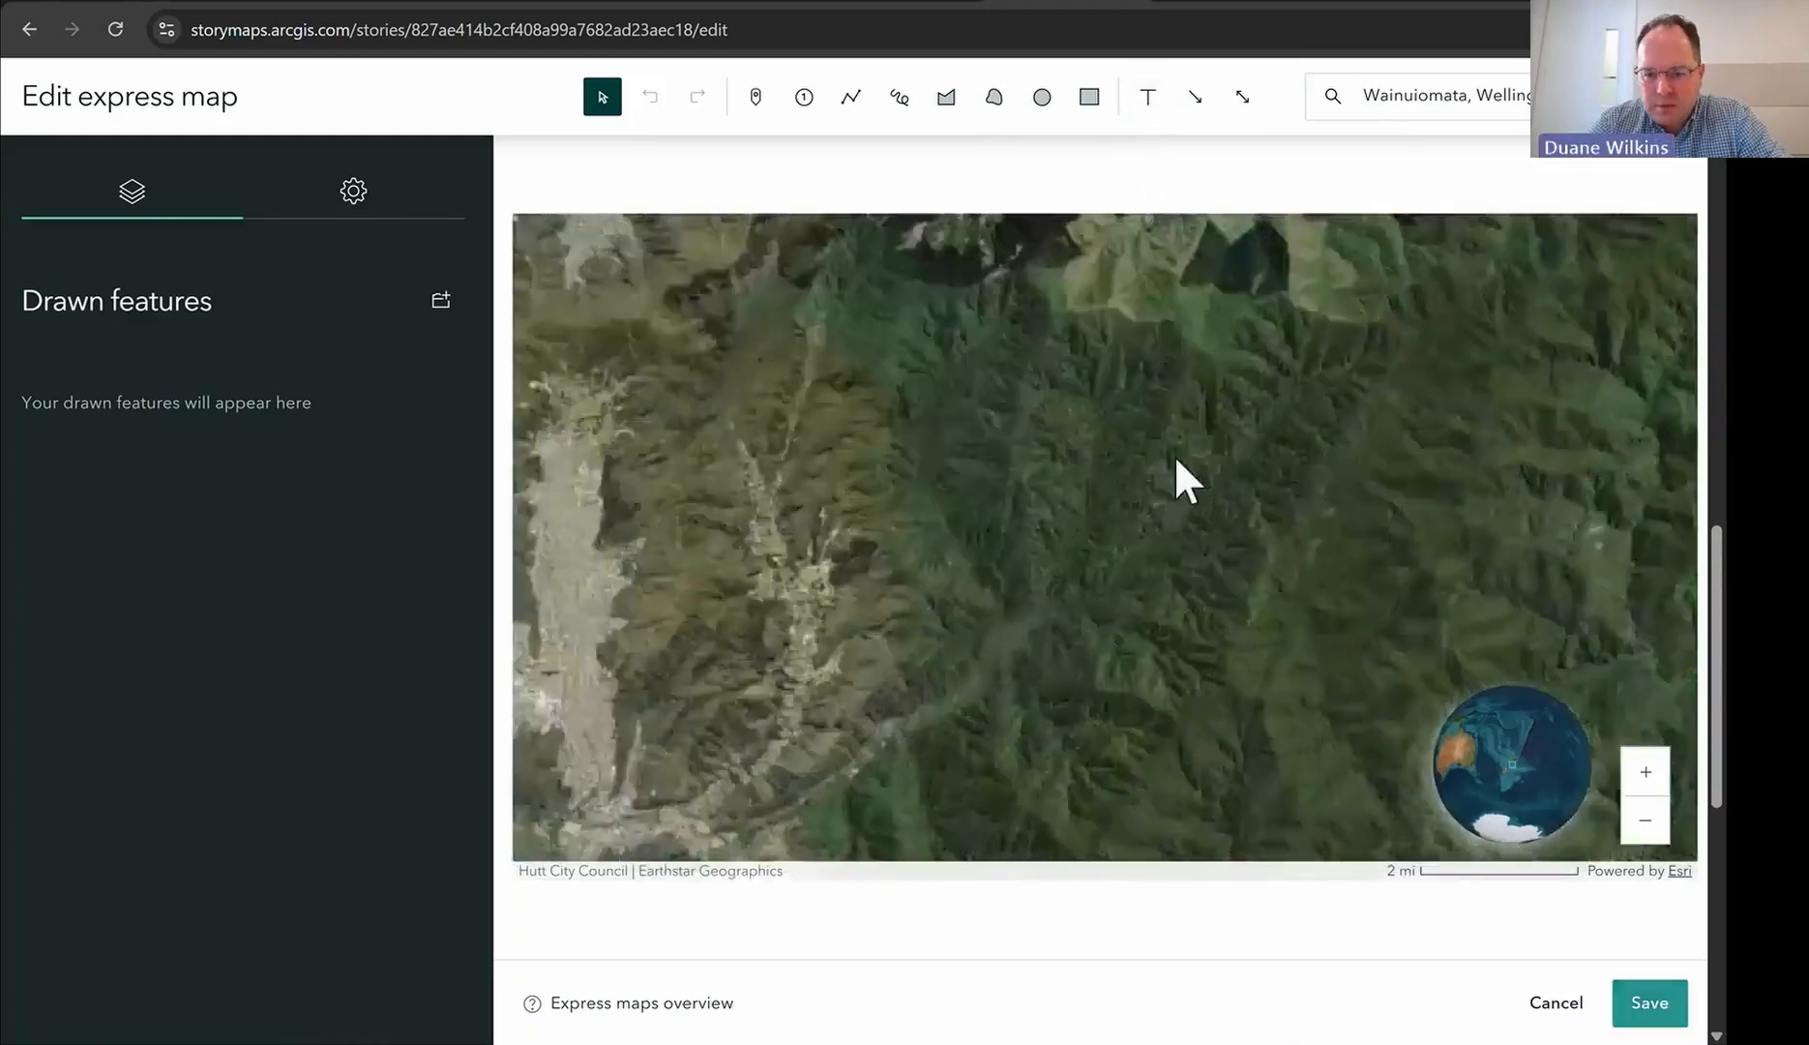
drag(1174, 455, 1148, 512)
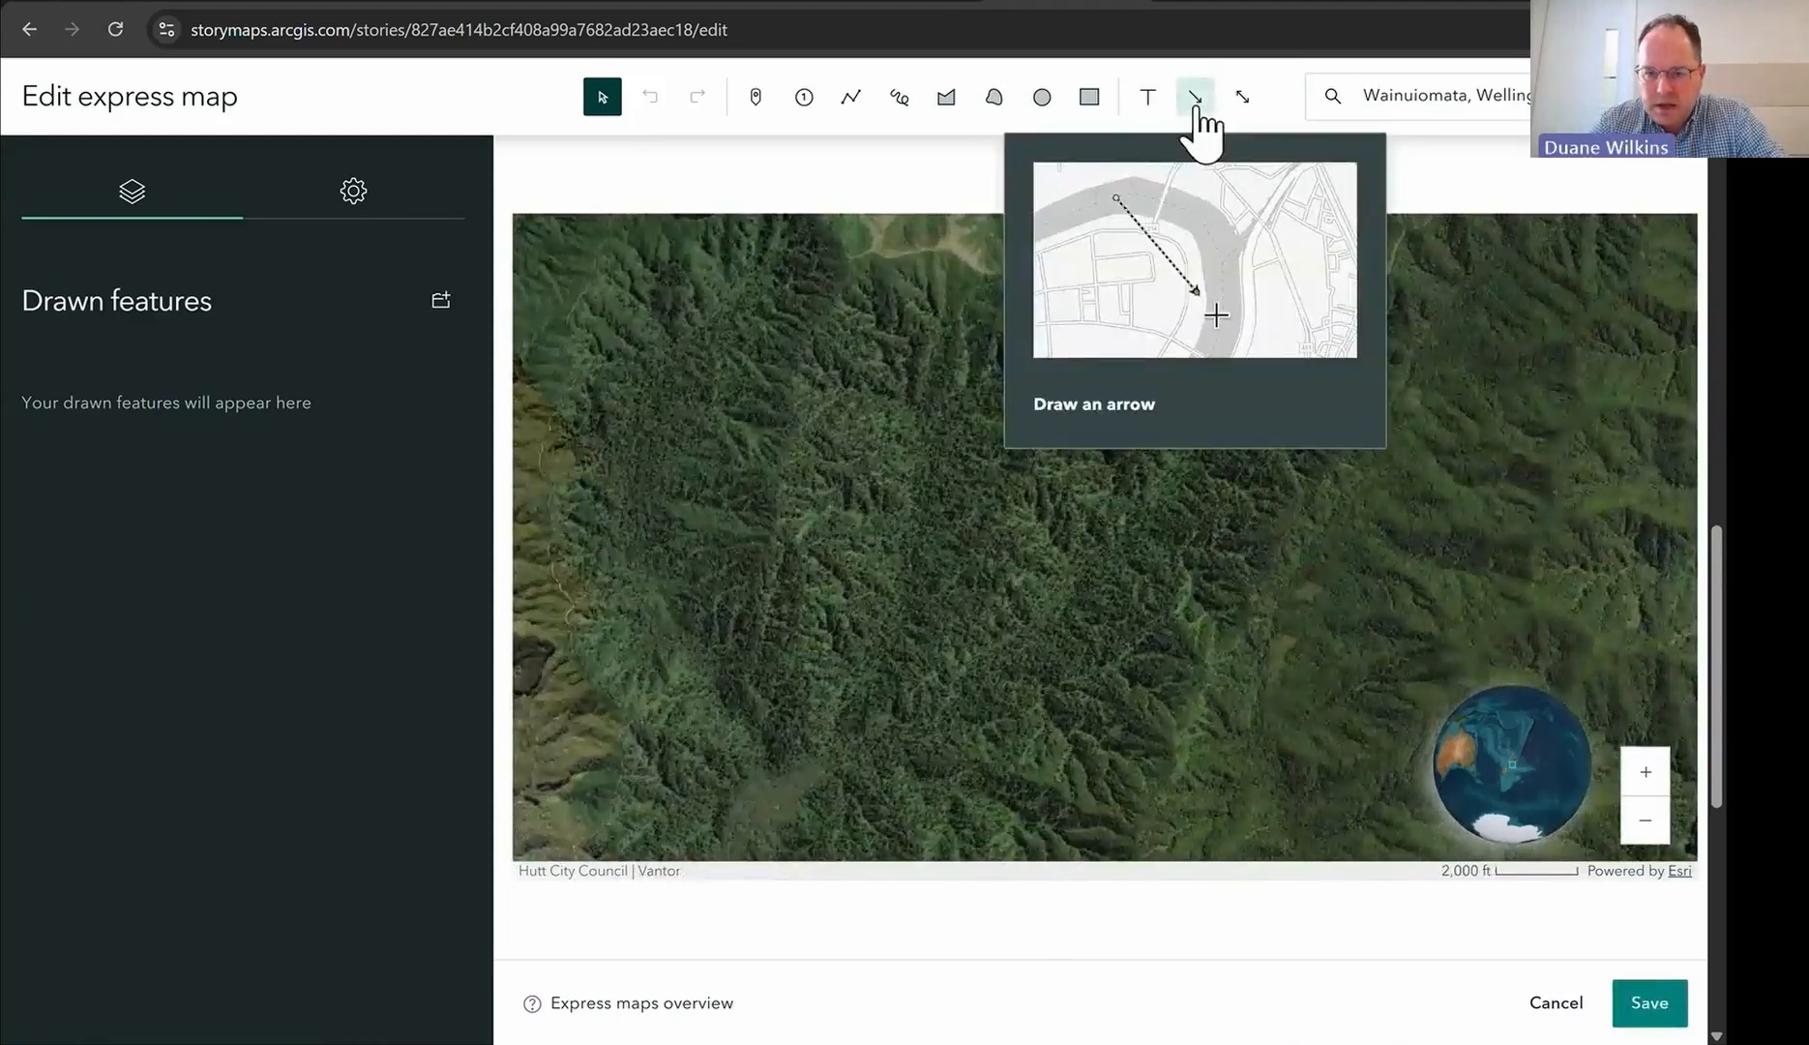
click(1198, 107)
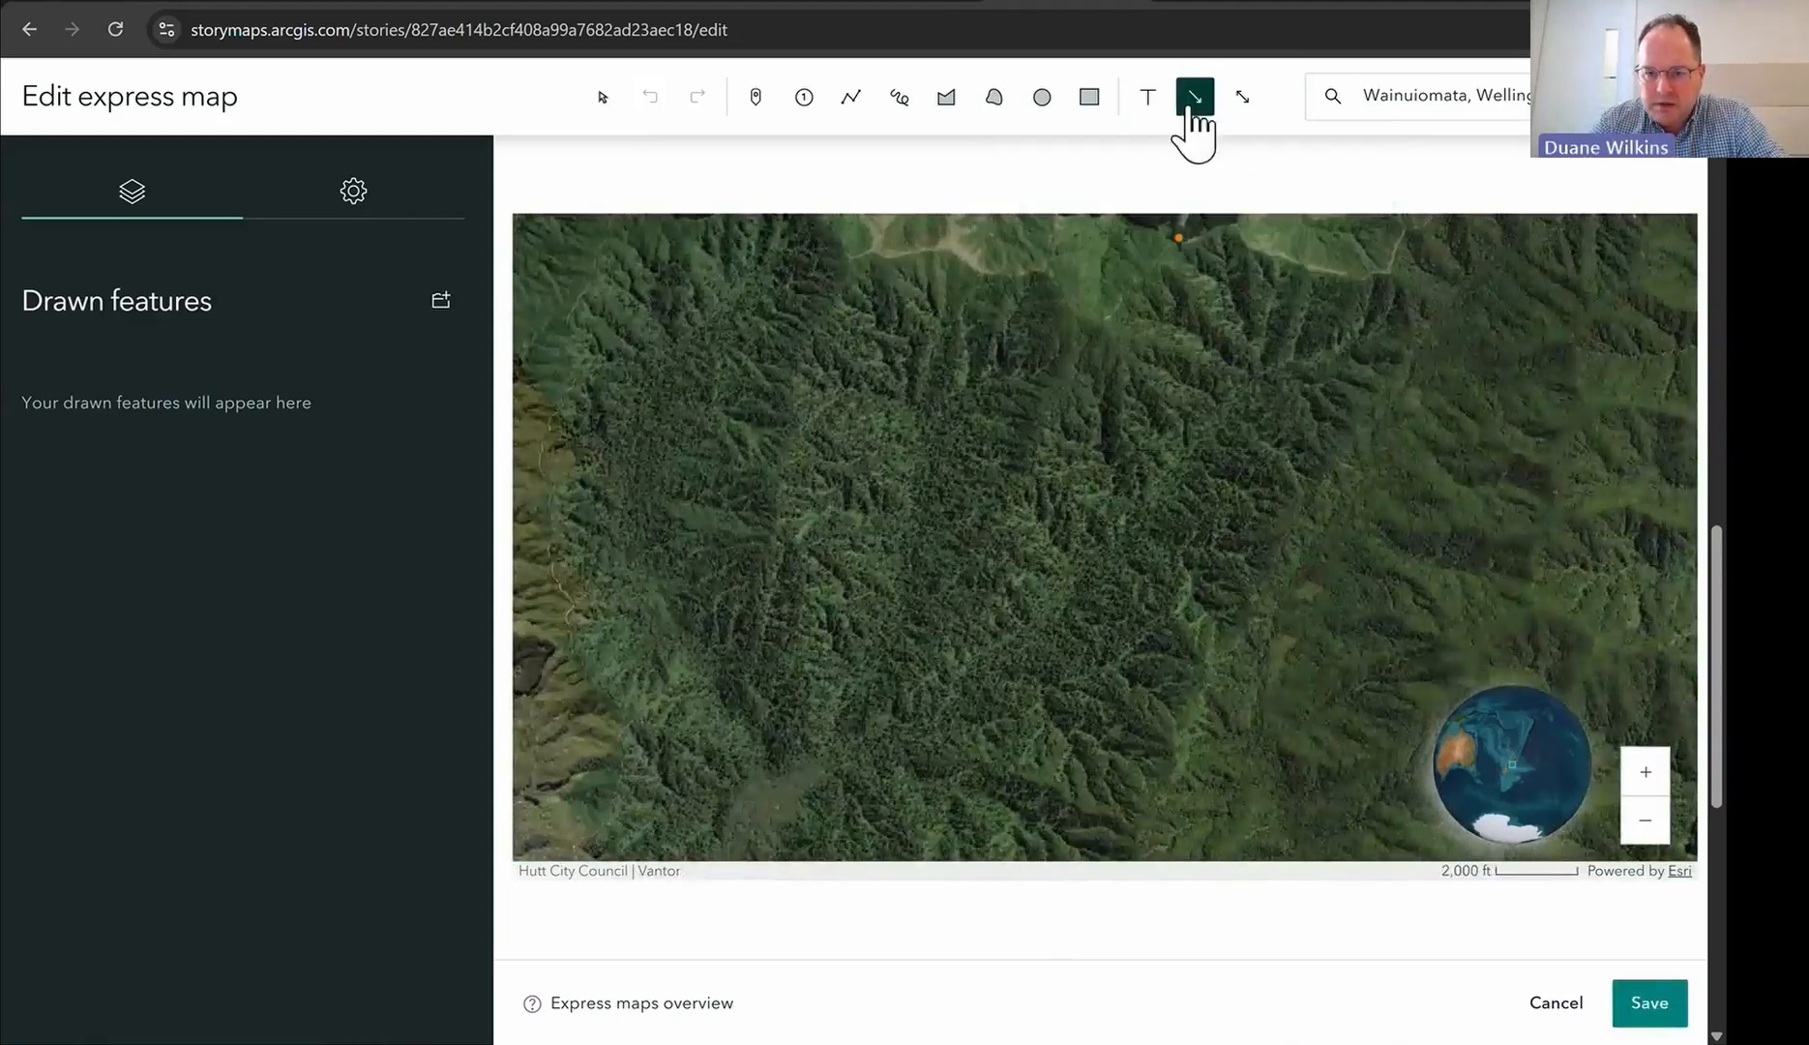
click(1392, 289)
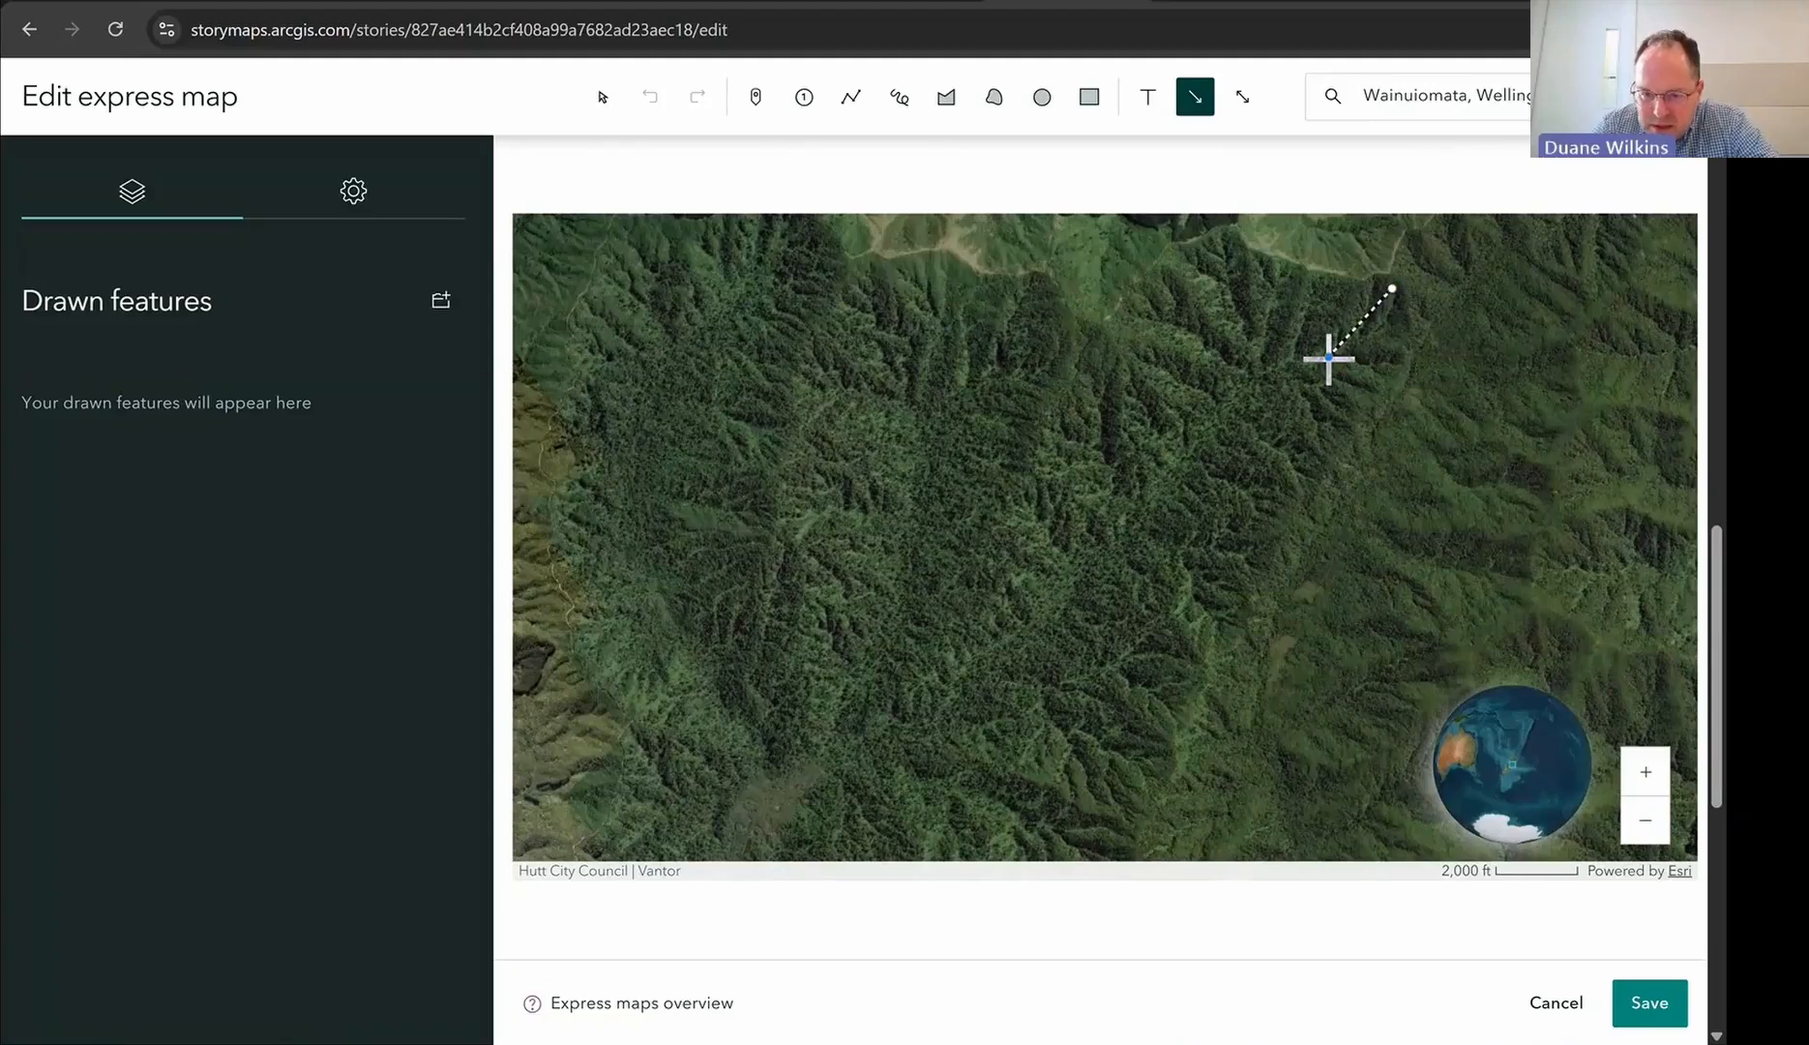
click(1328, 358)
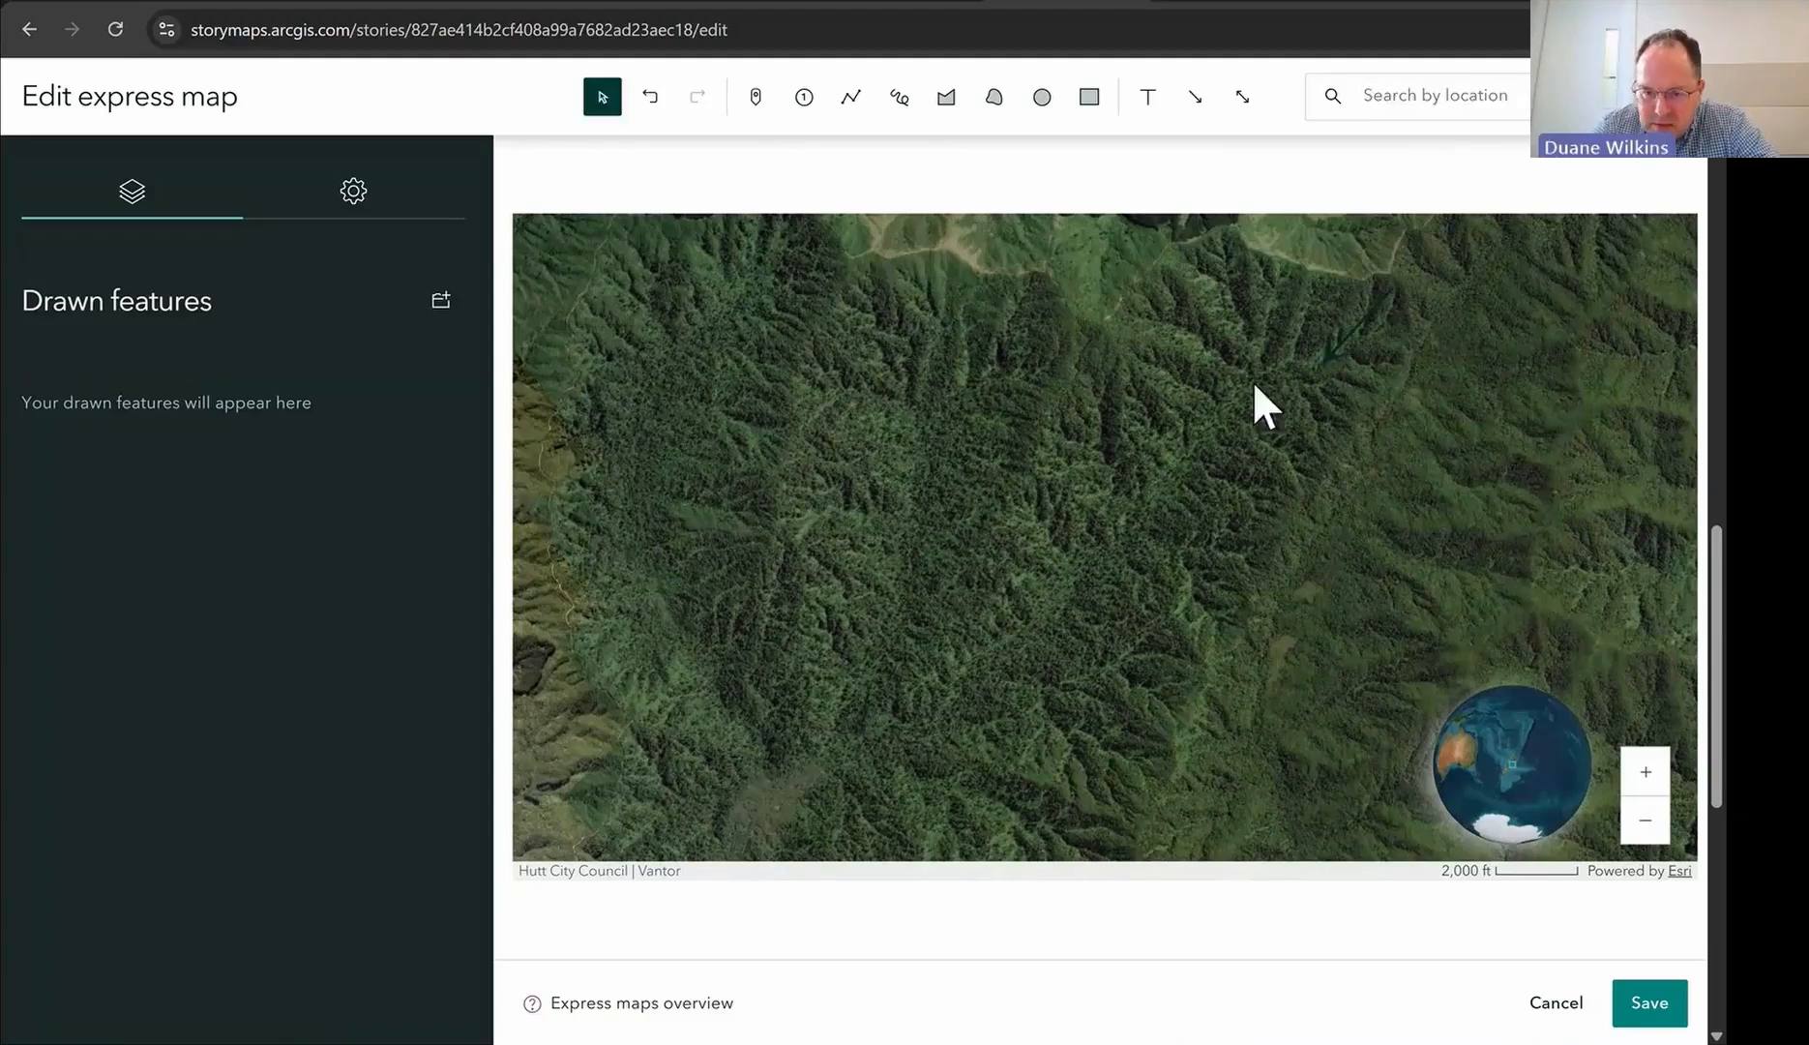
Step: Stretch the arrow southwest across the forested hills and bend its upper part into a curve
click(1357, 329)
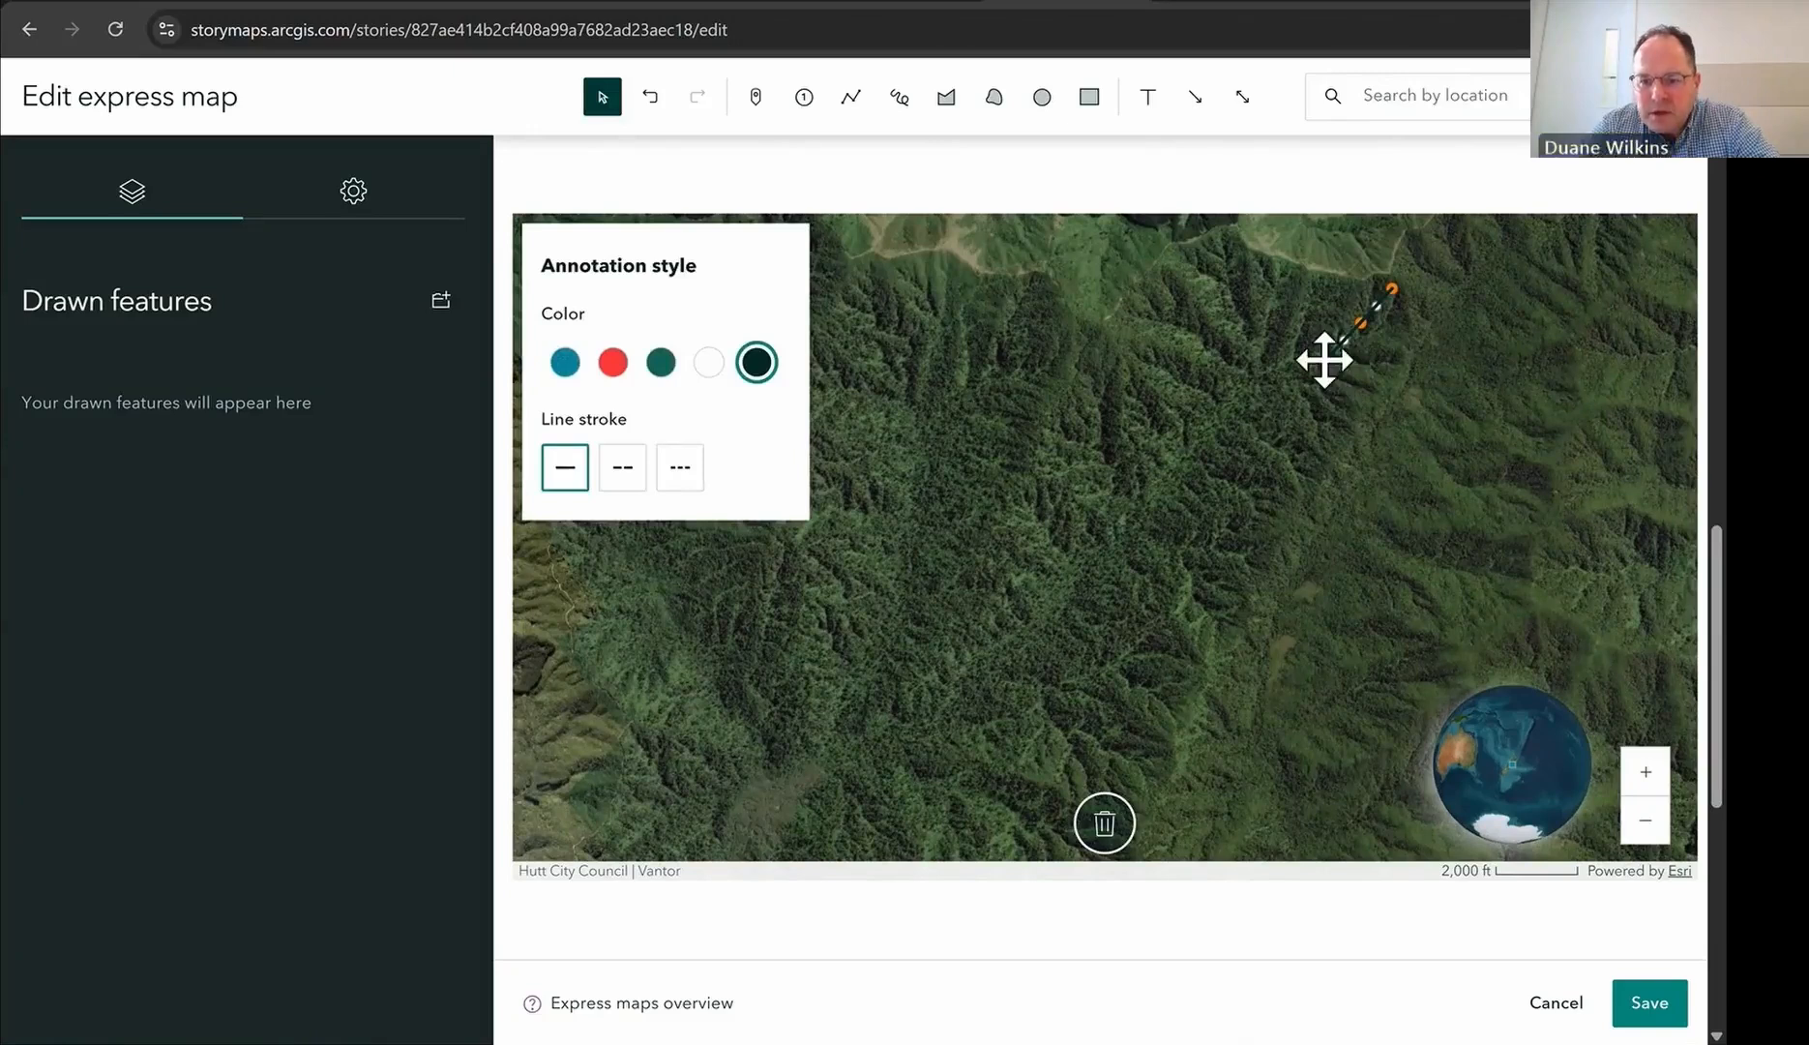
drag(1122, 411, 877, 723)
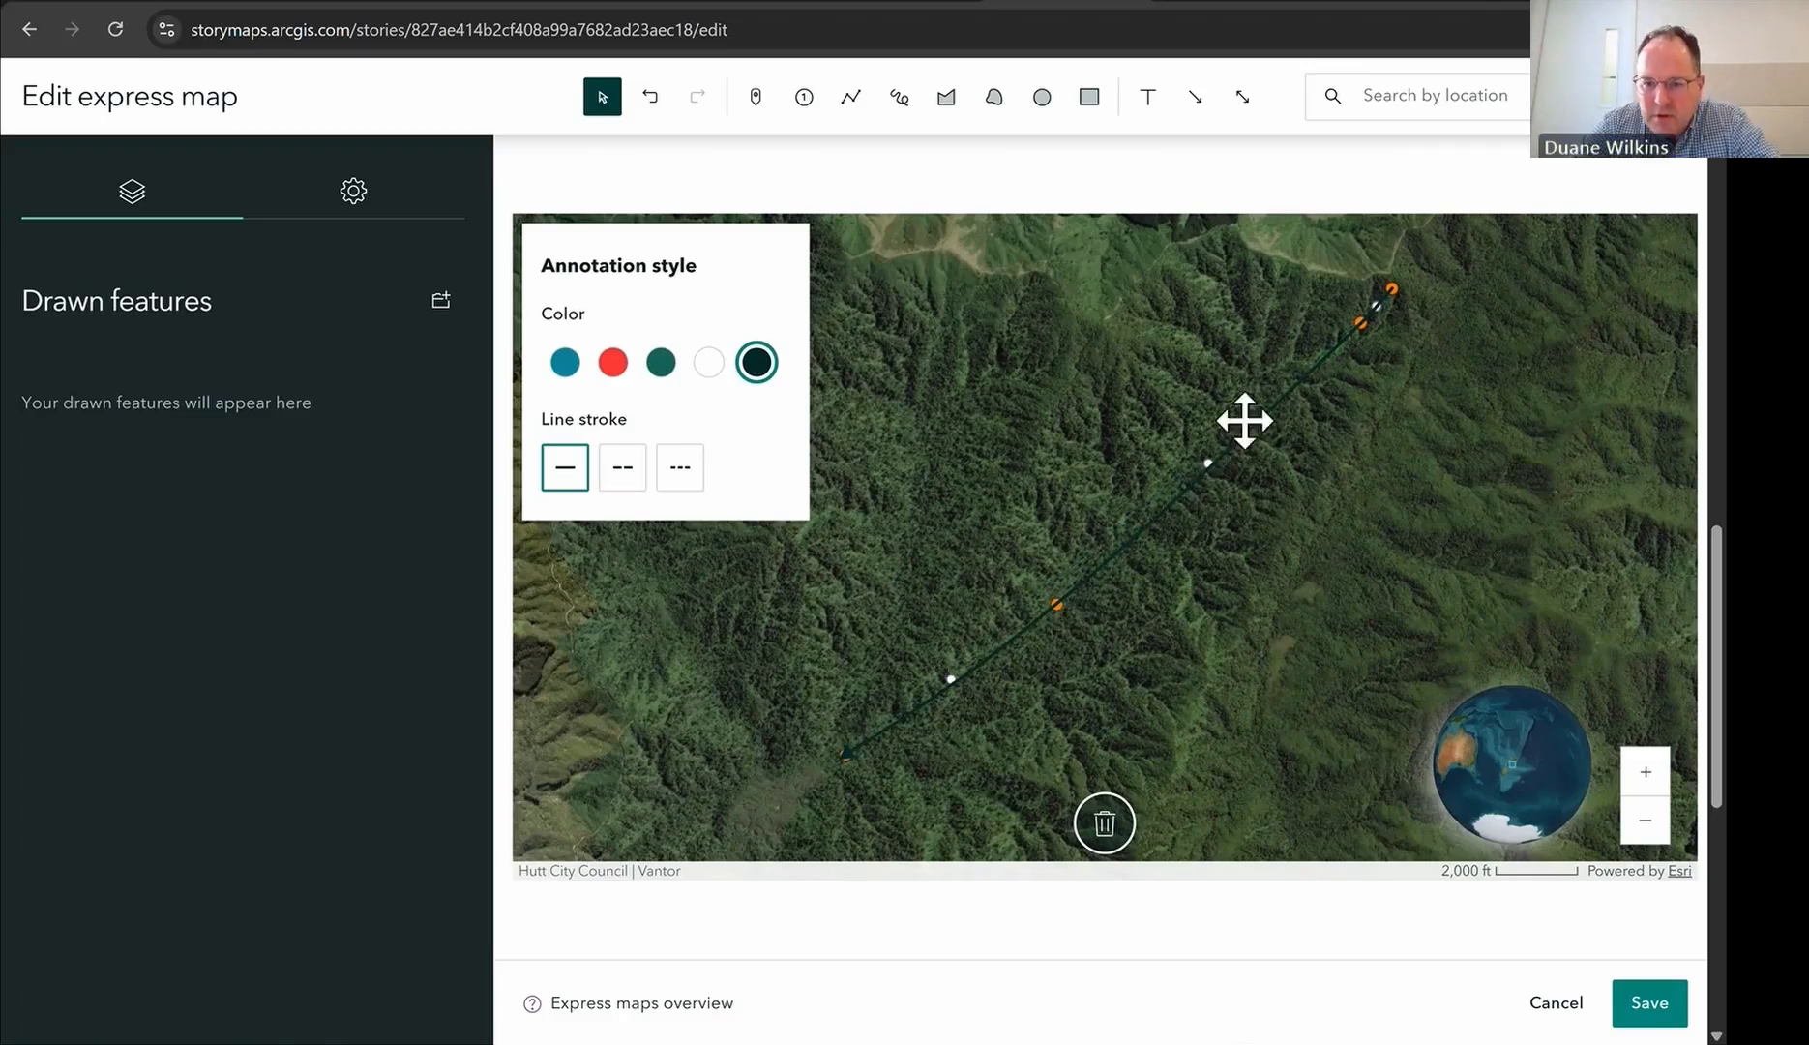
drag(1208, 464, 1192, 433)
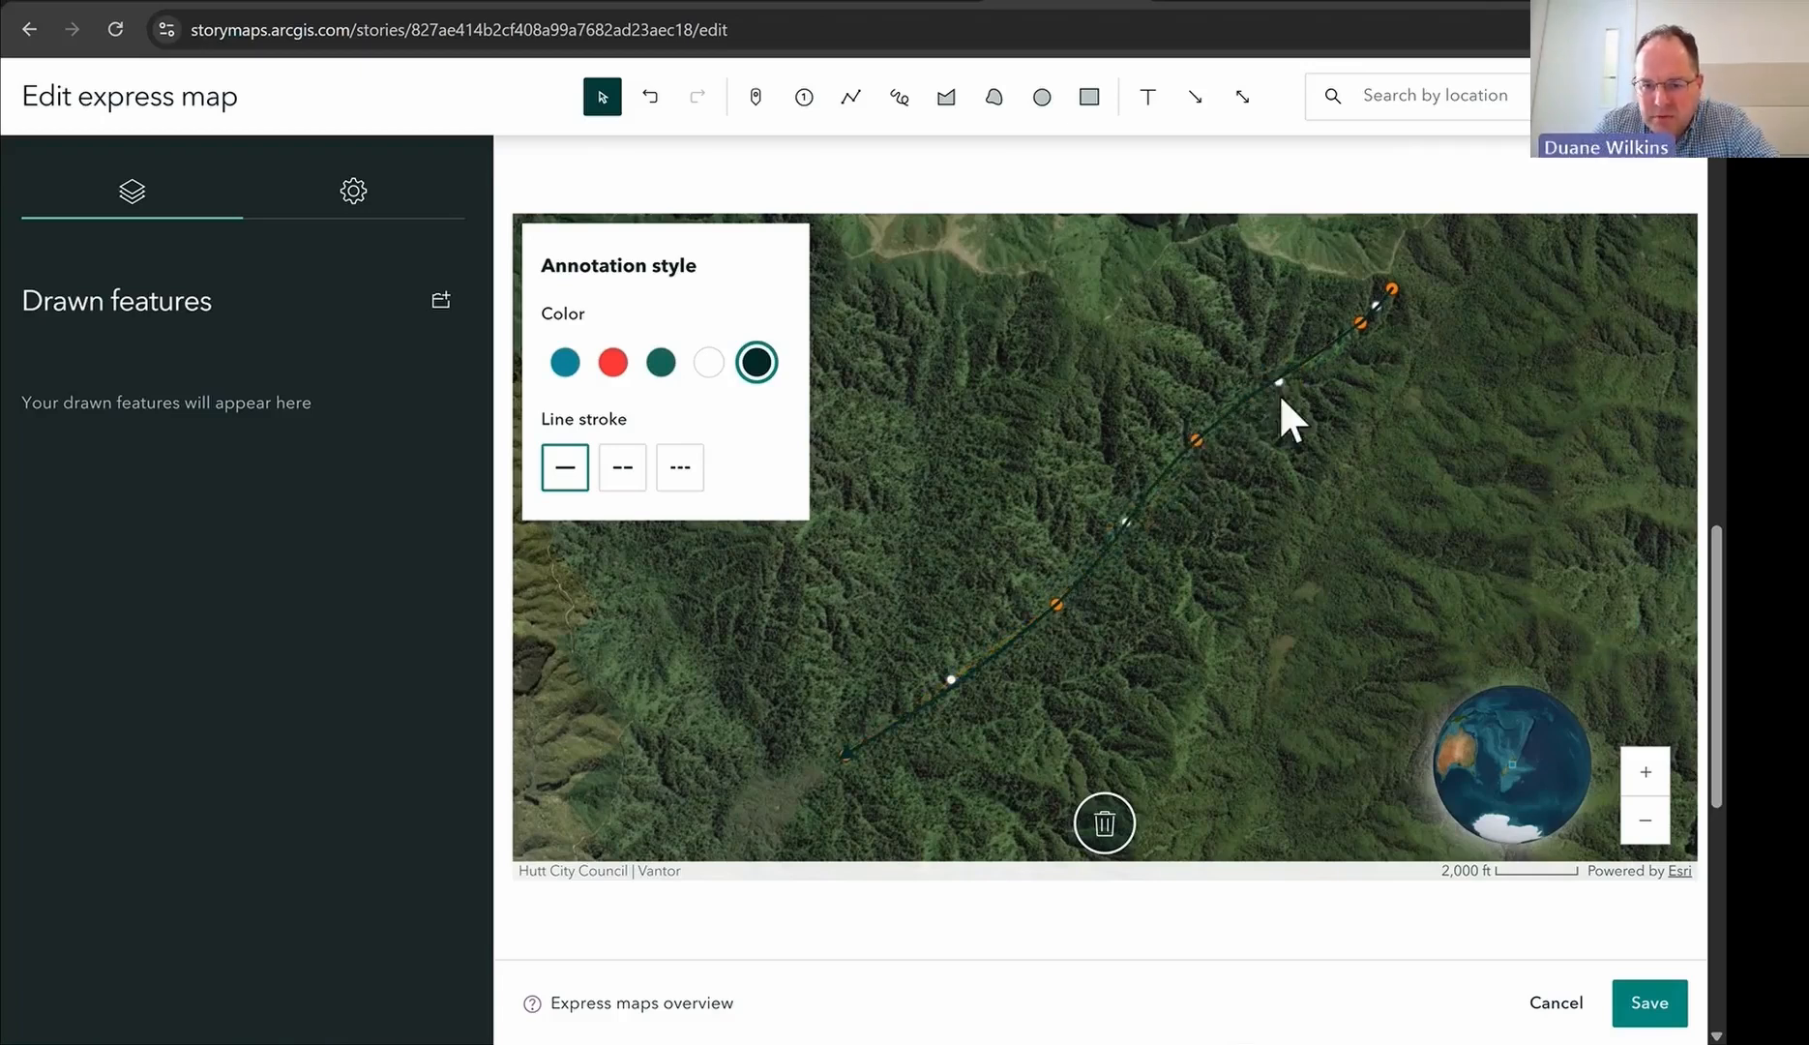
drag(1259, 367, 1312, 377)
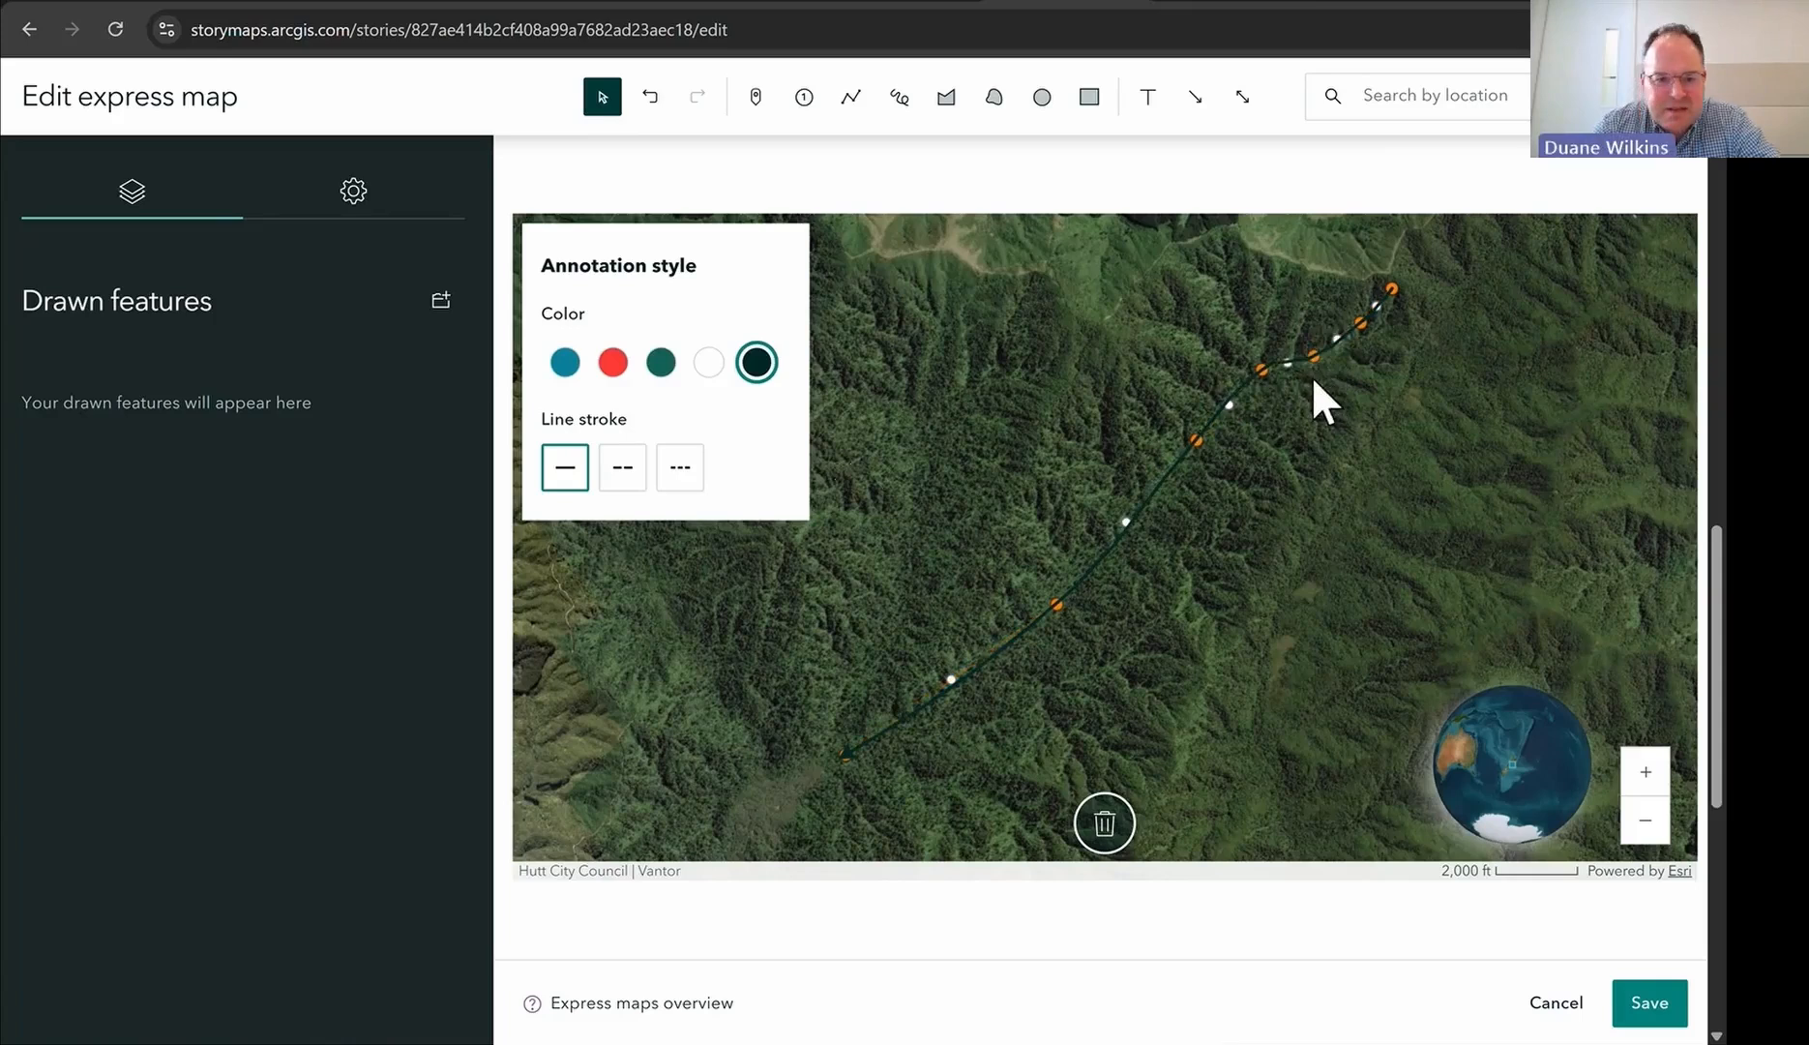
Step: Try white, red and blue on the curved arrow and set its color to green
click(710, 363)
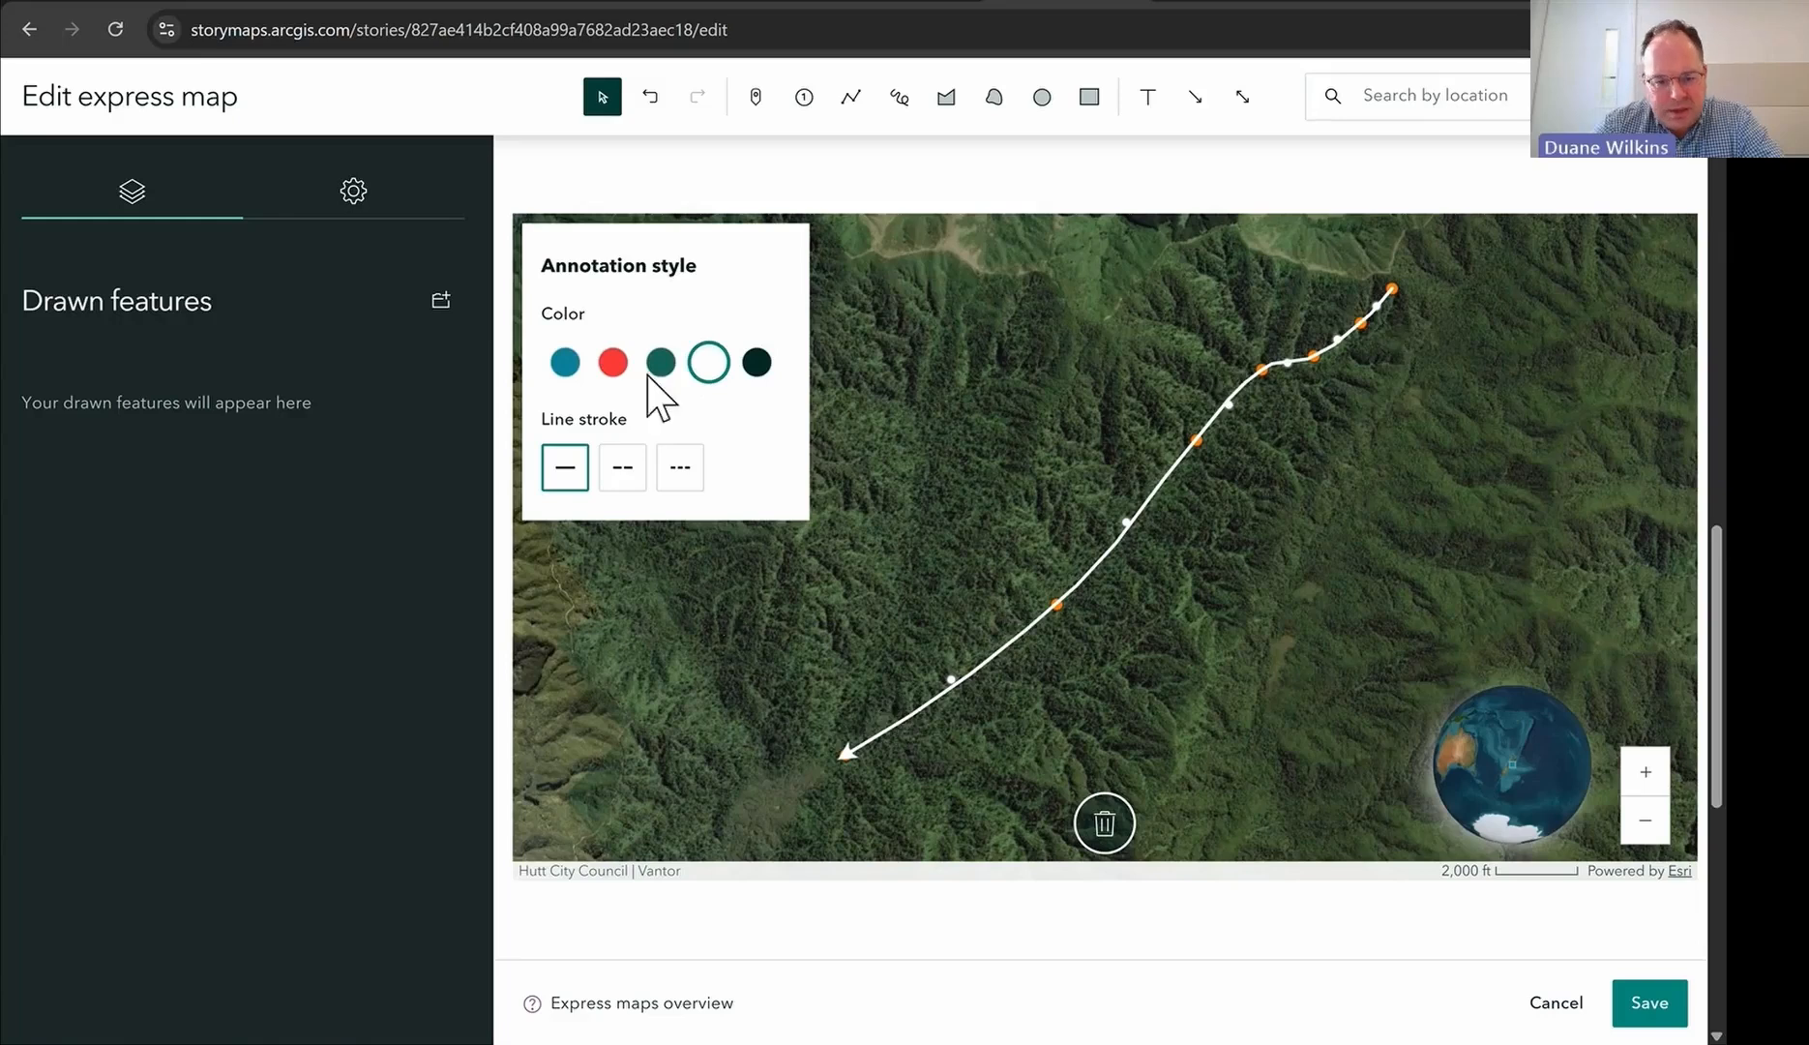
click(612, 362)
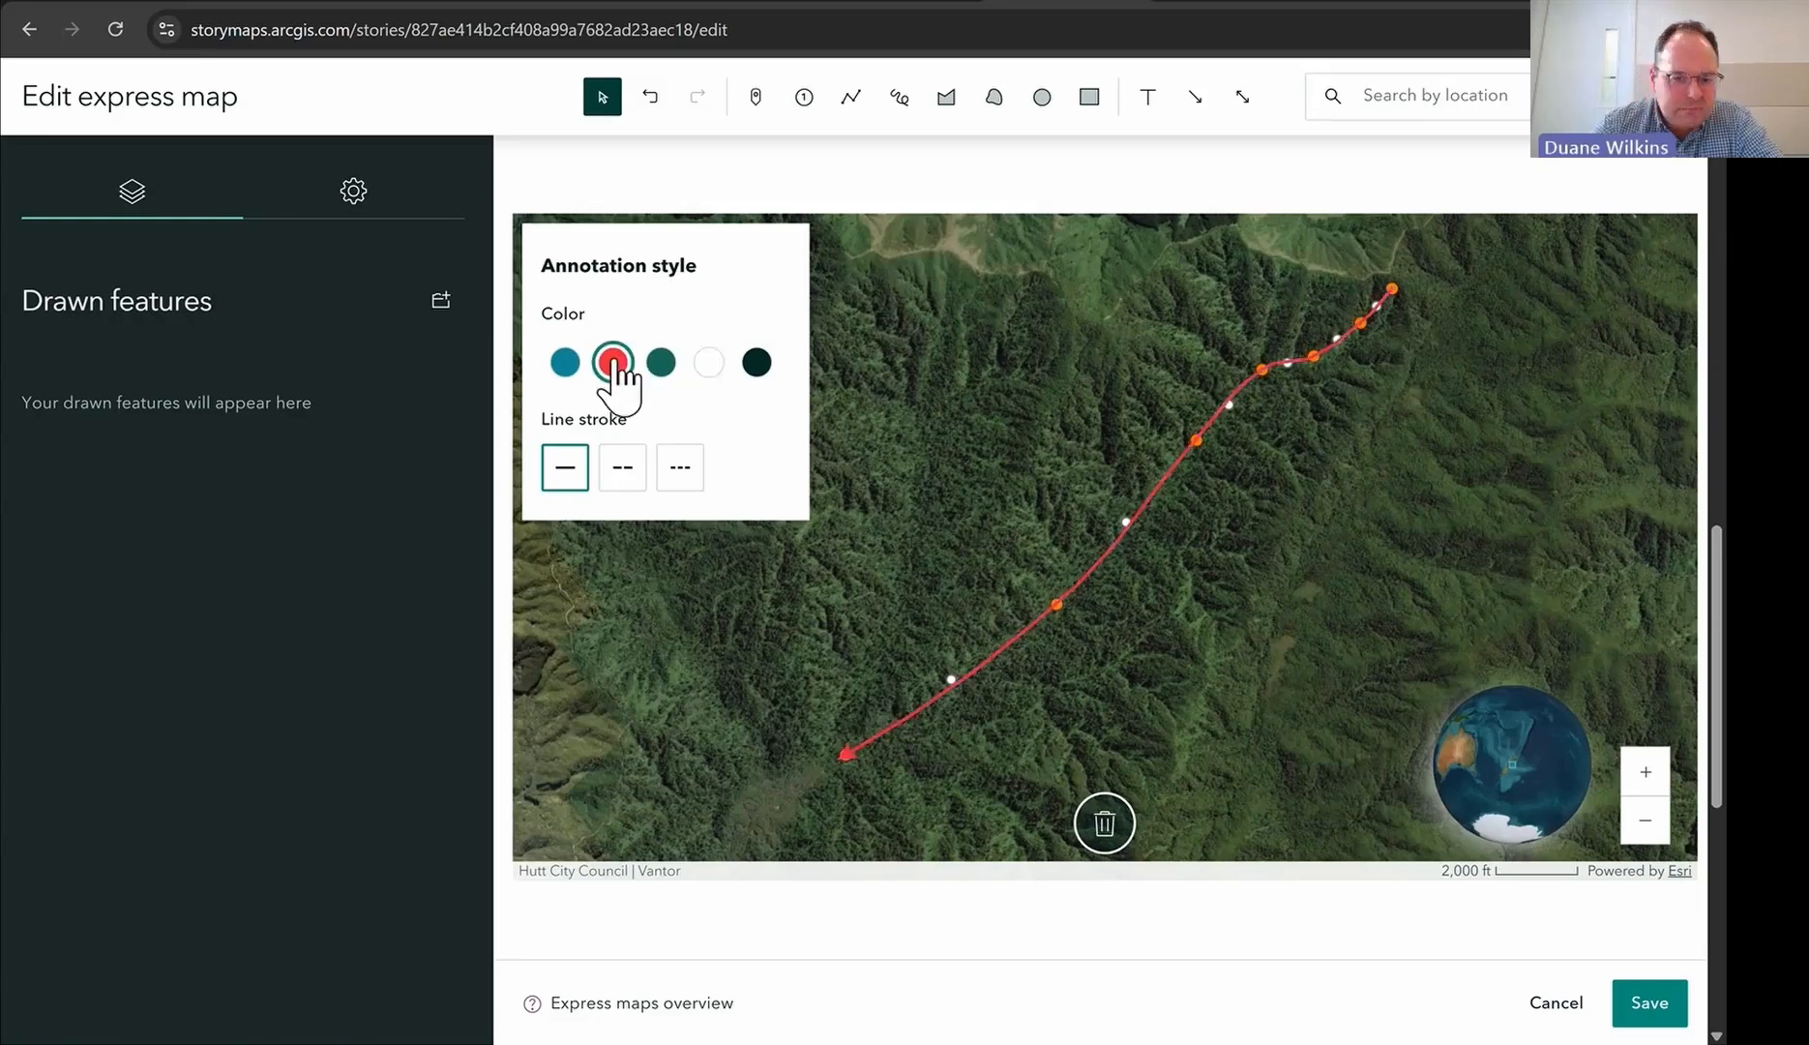
click(567, 364)
click(663, 361)
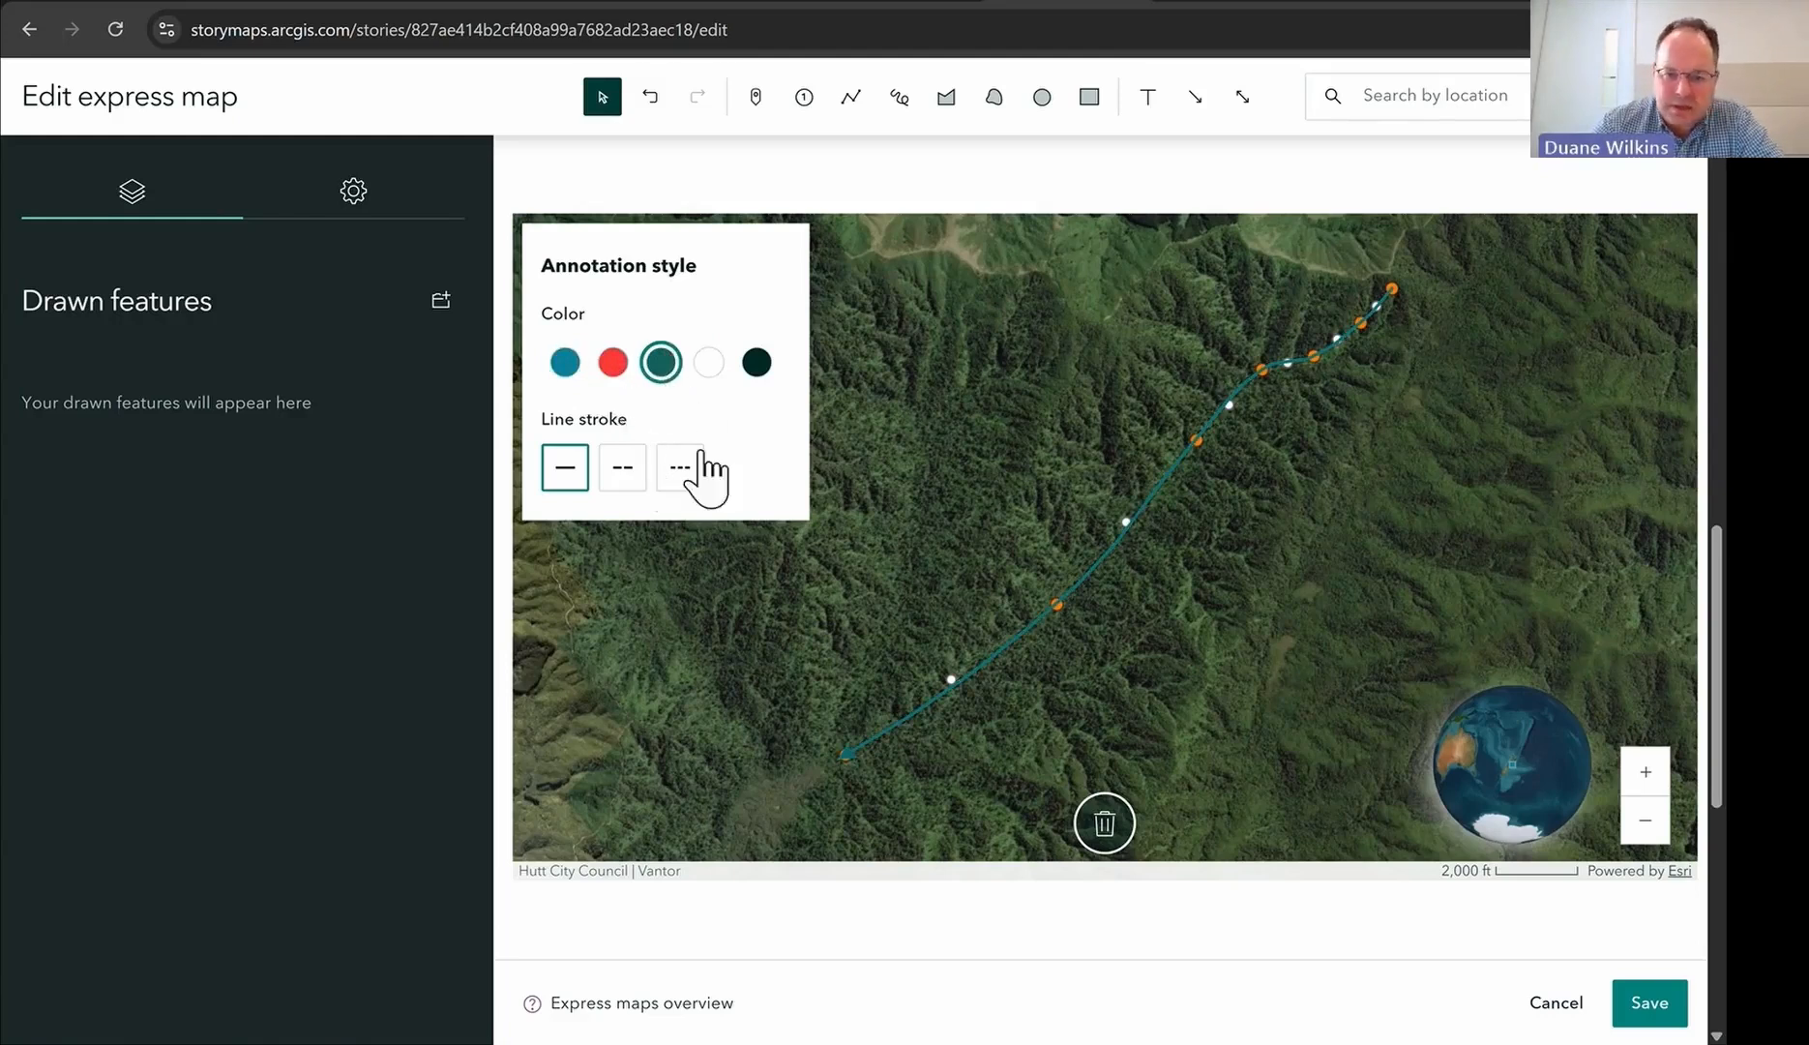
Step: Make the curved arrow white with a dotted stroke and place a point marker in the forest northwest of it
click(680, 471)
click(707, 363)
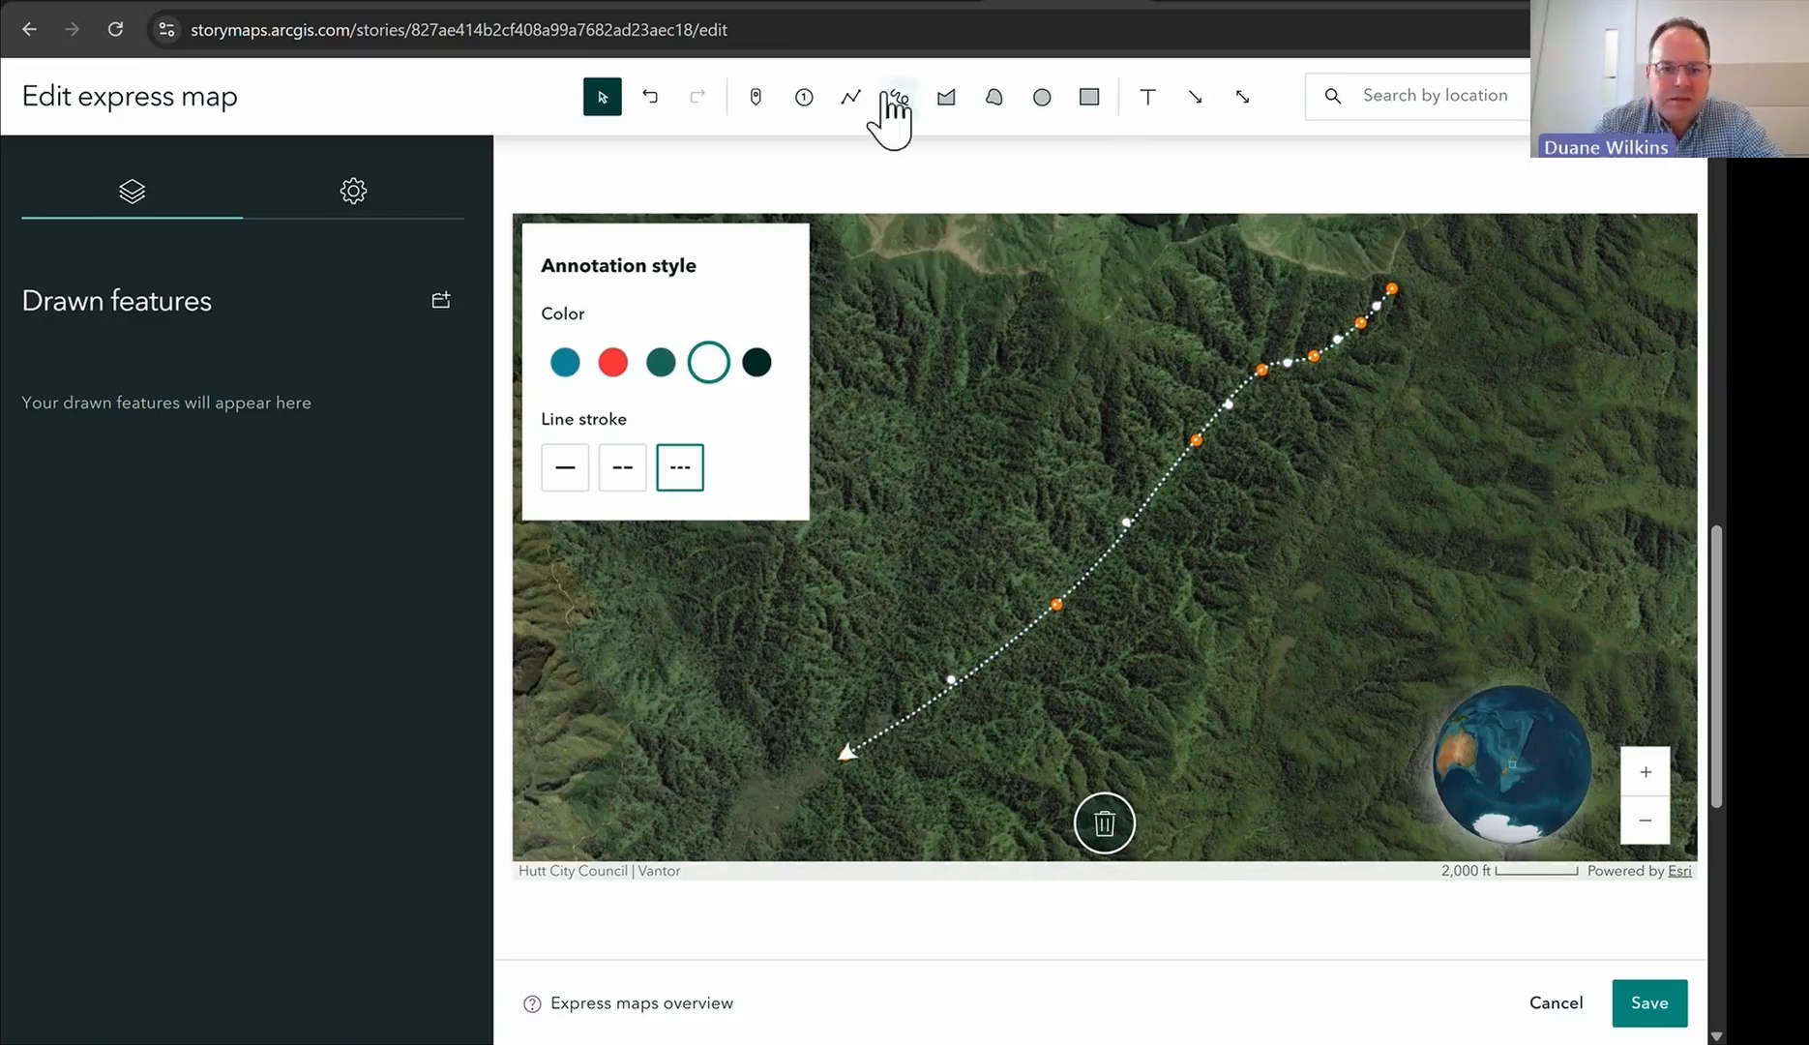
click(755, 97)
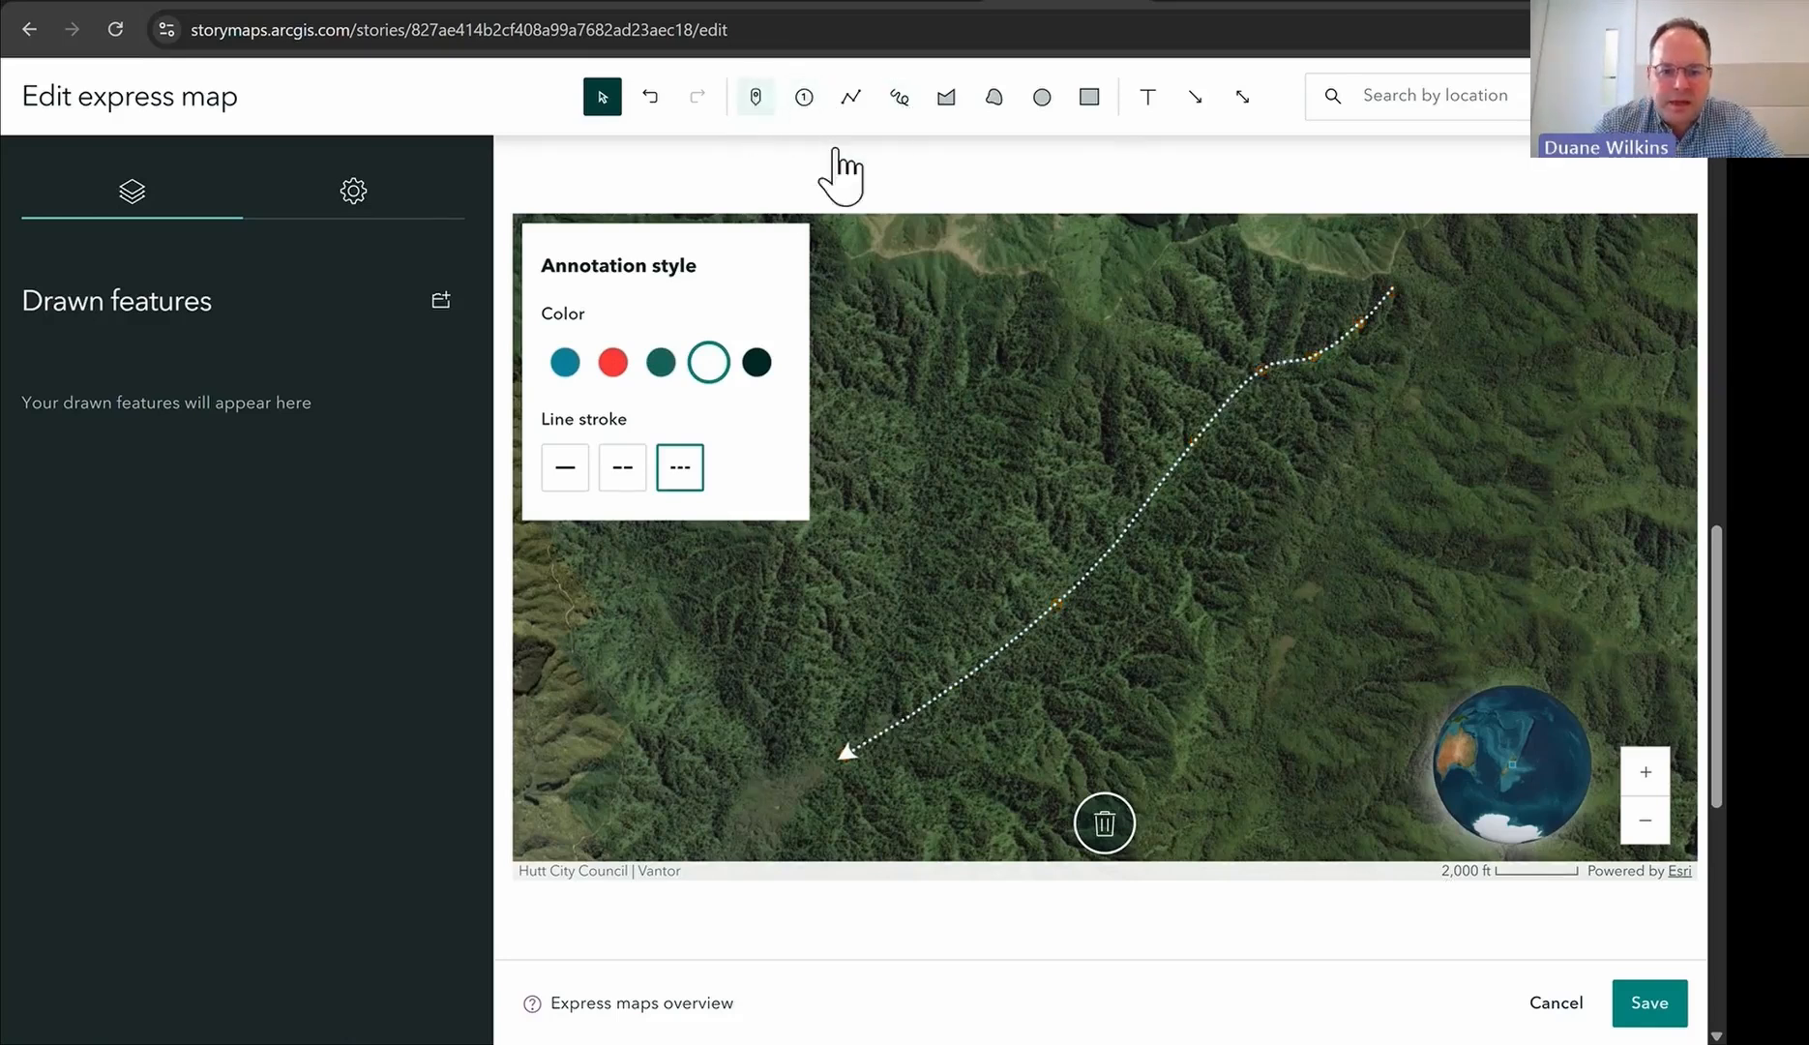
click(1059, 522)
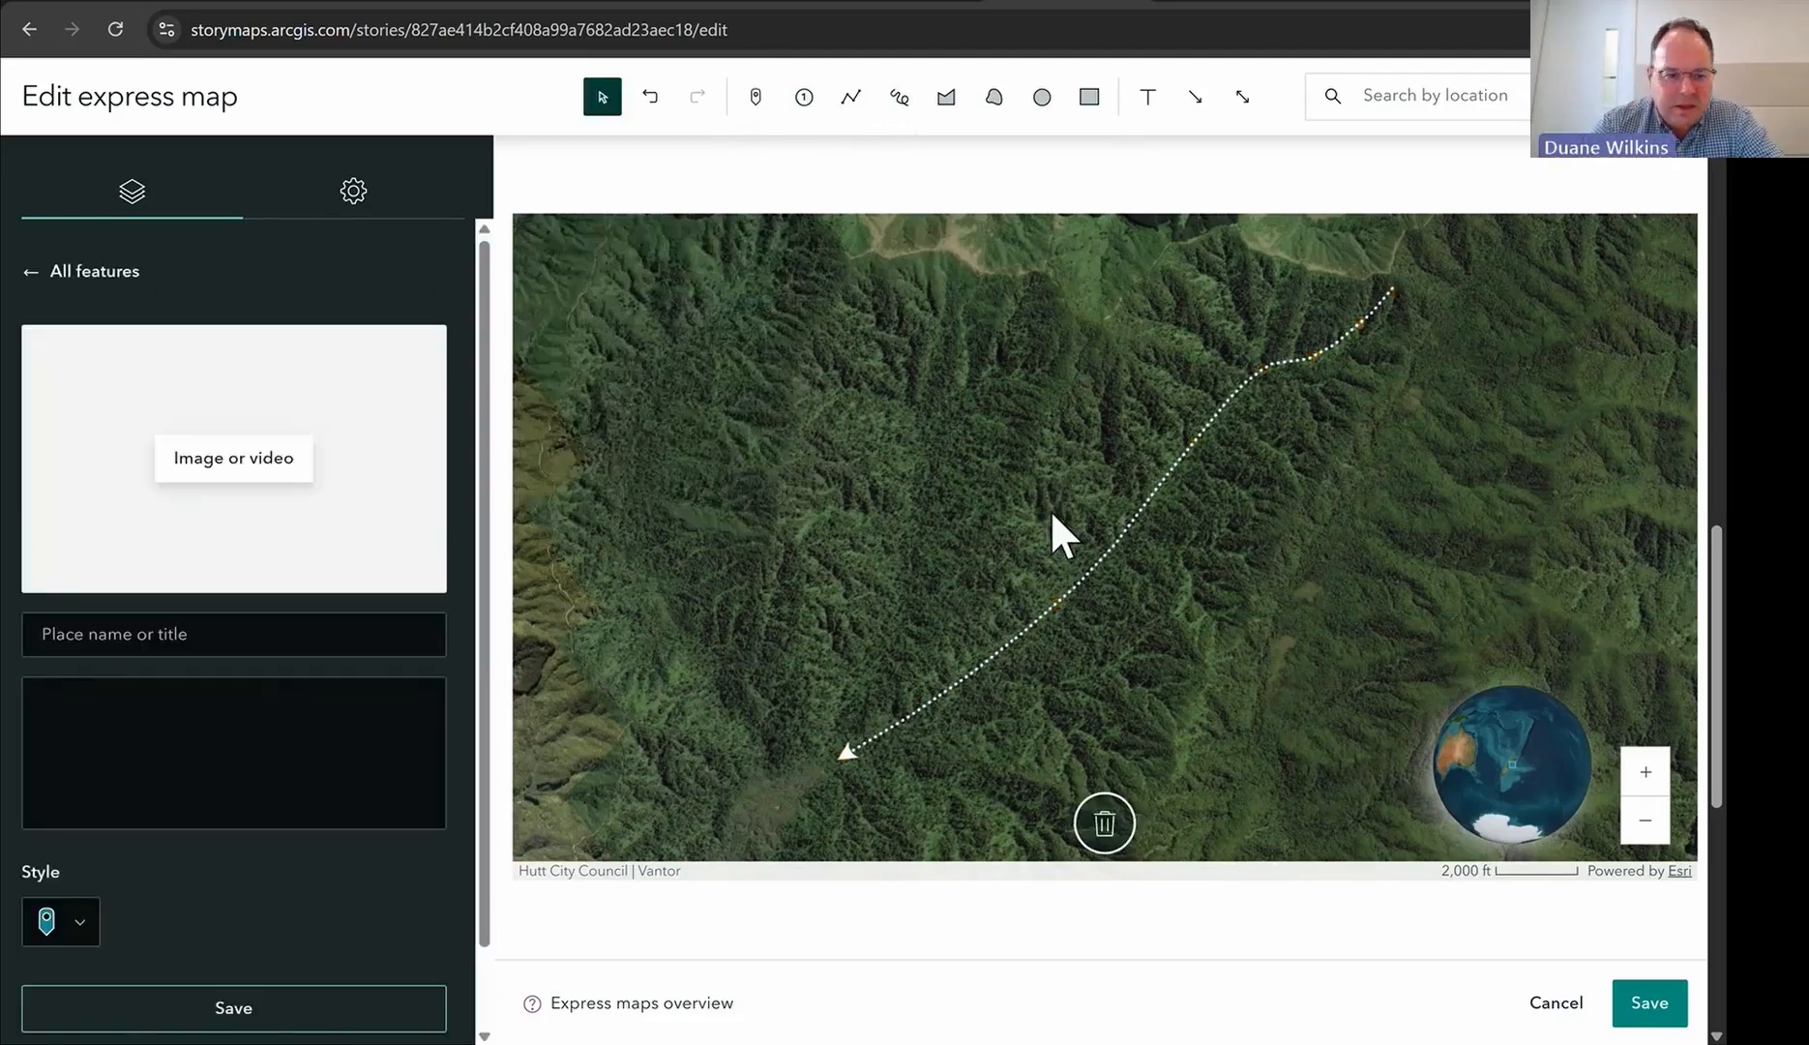
Step: Attach the image fish-trap.png from the StoryMaps 2026 folder to the new point marker
click(242, 464)
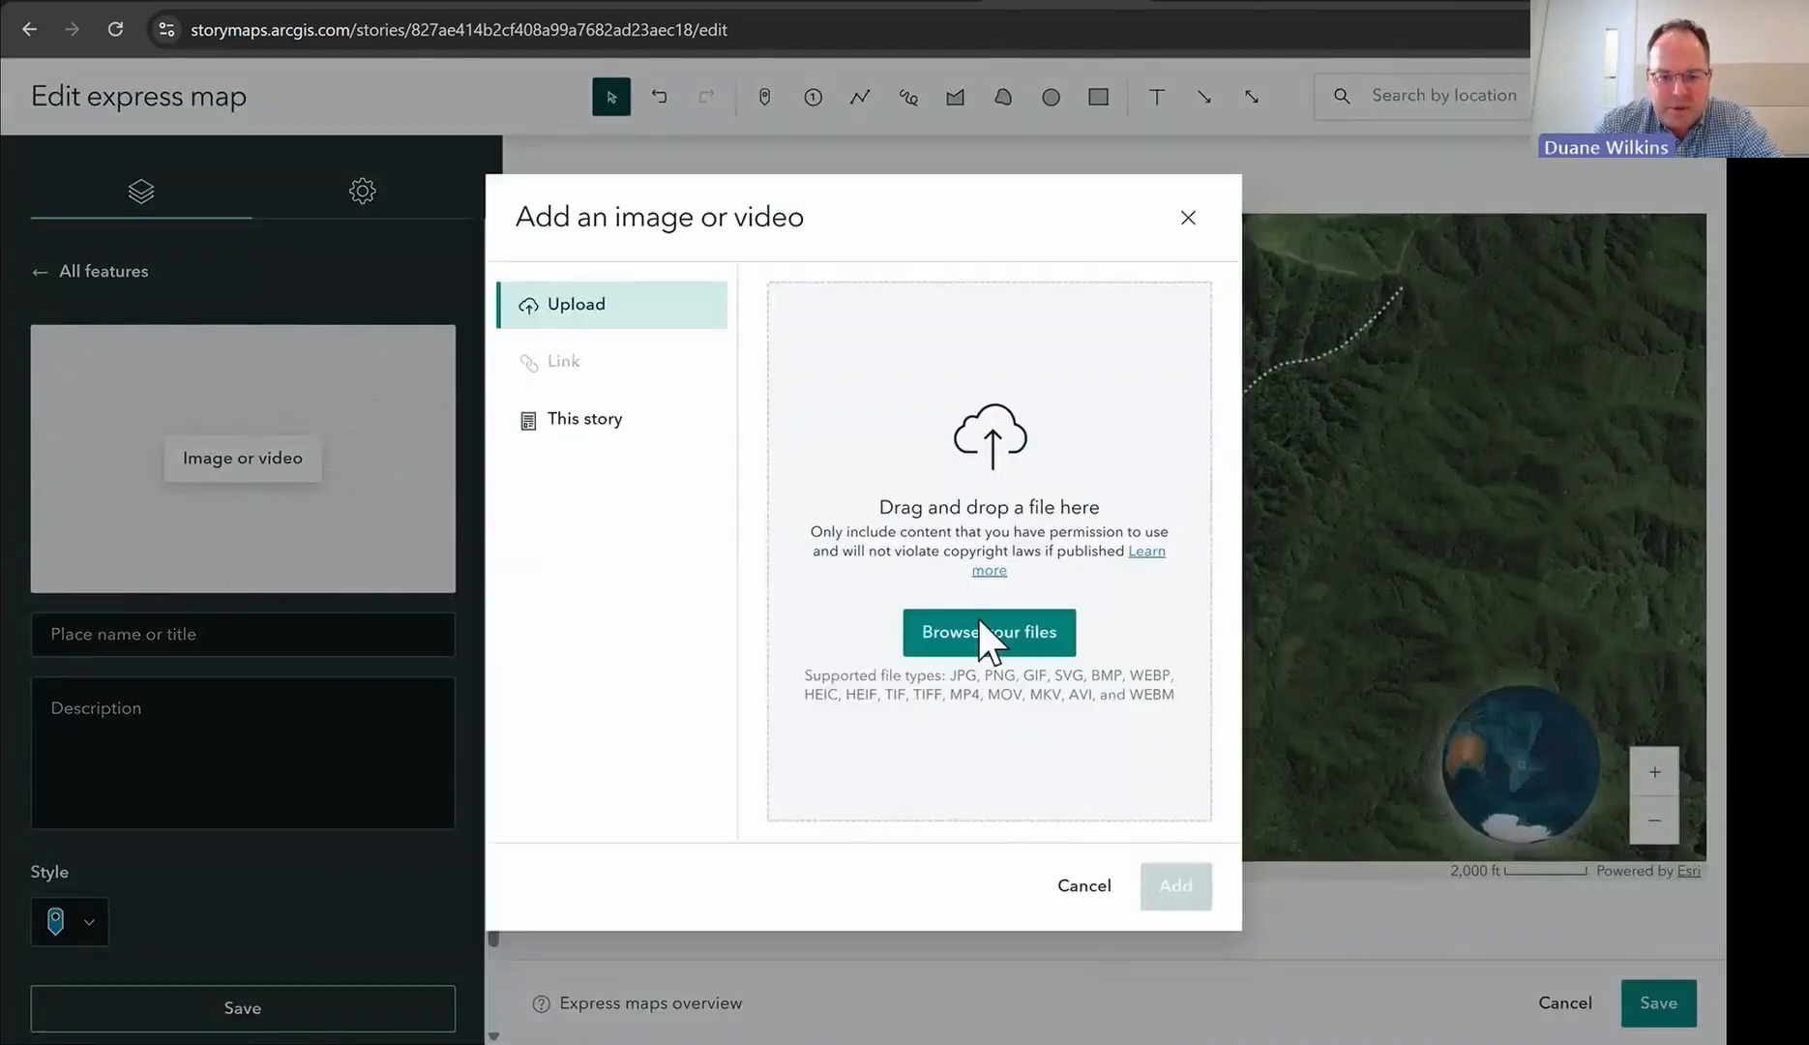
click(985, 634)
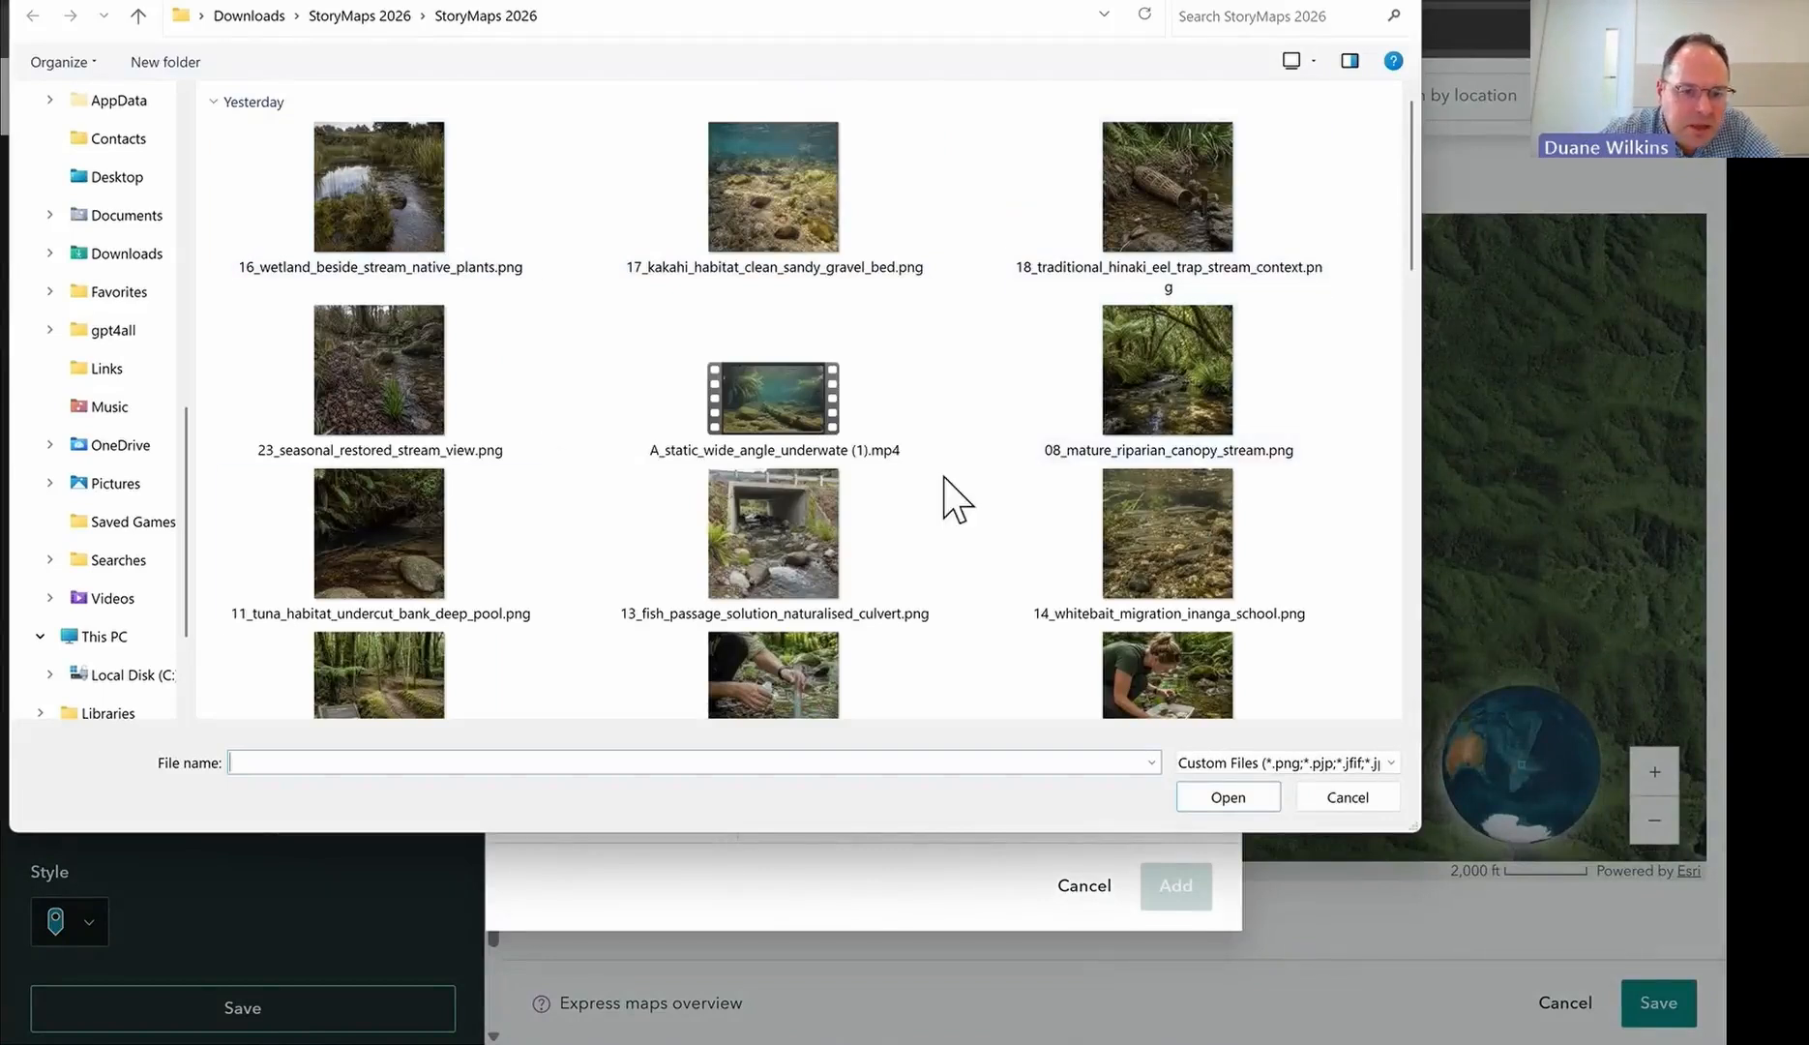
scroll(770, 468, down, 2)
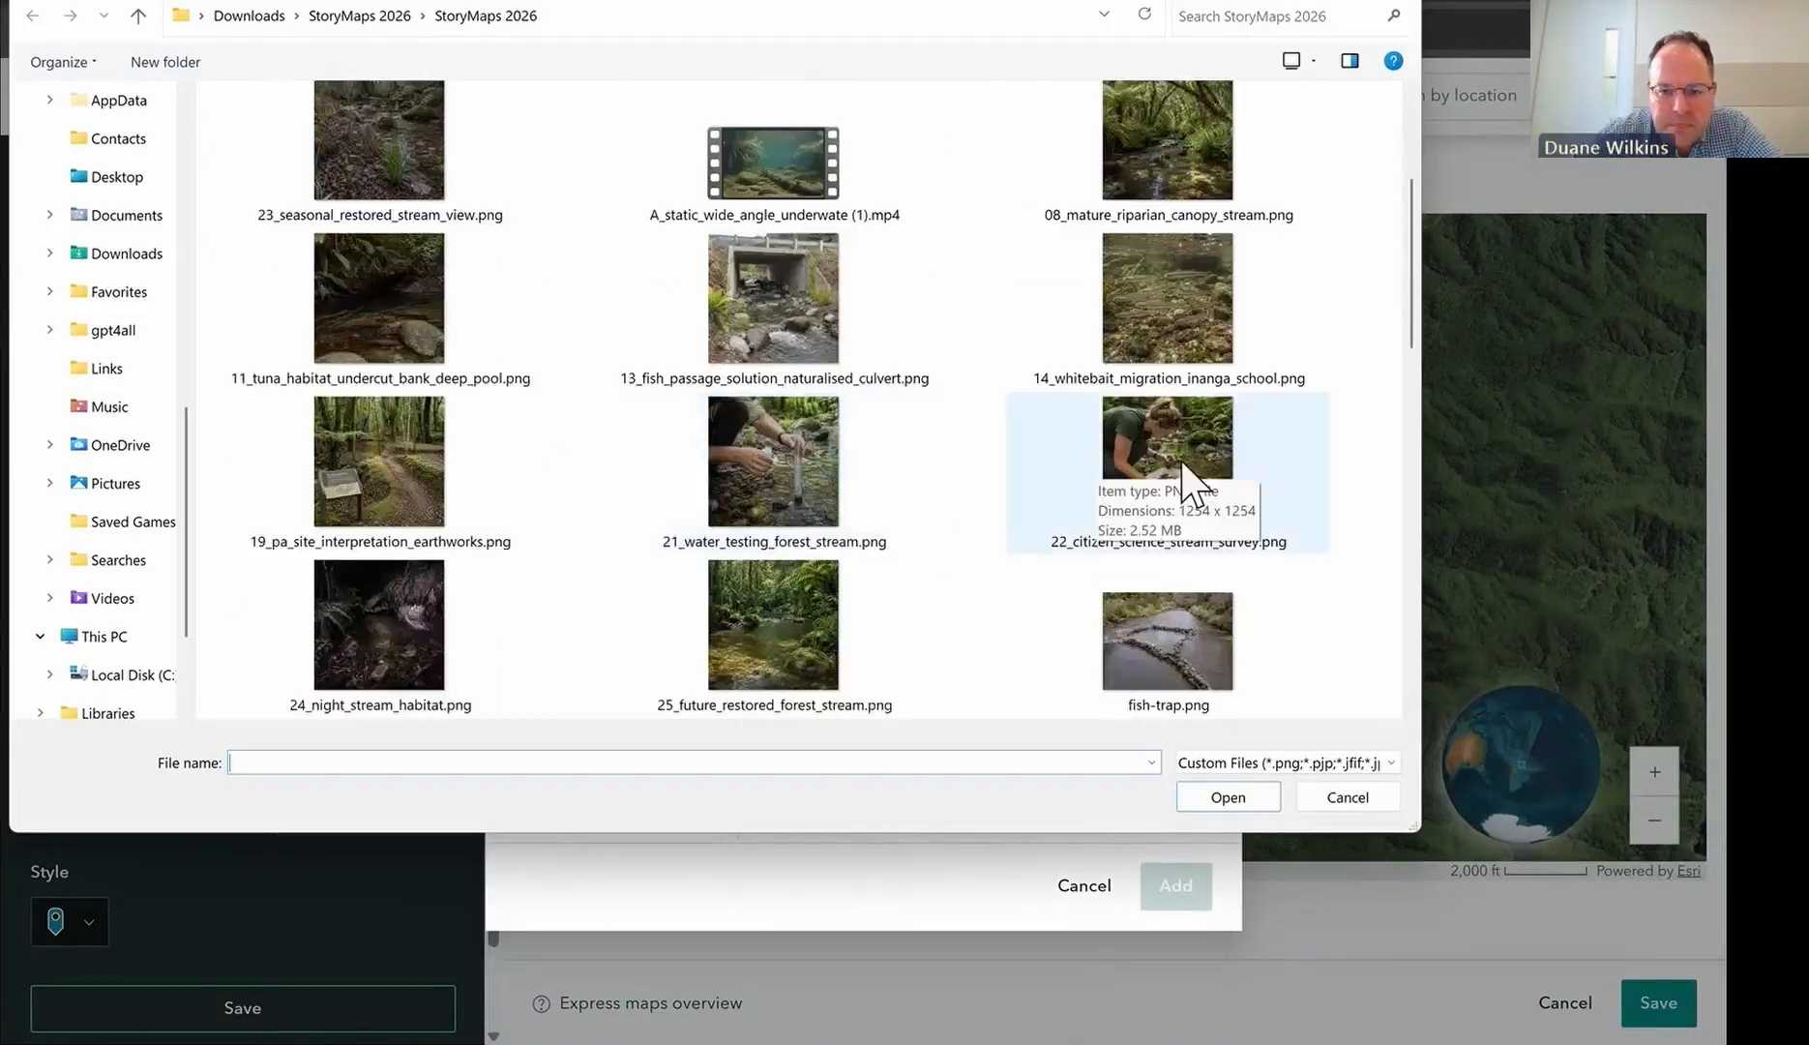
scroll(1182, 462, down, 3)
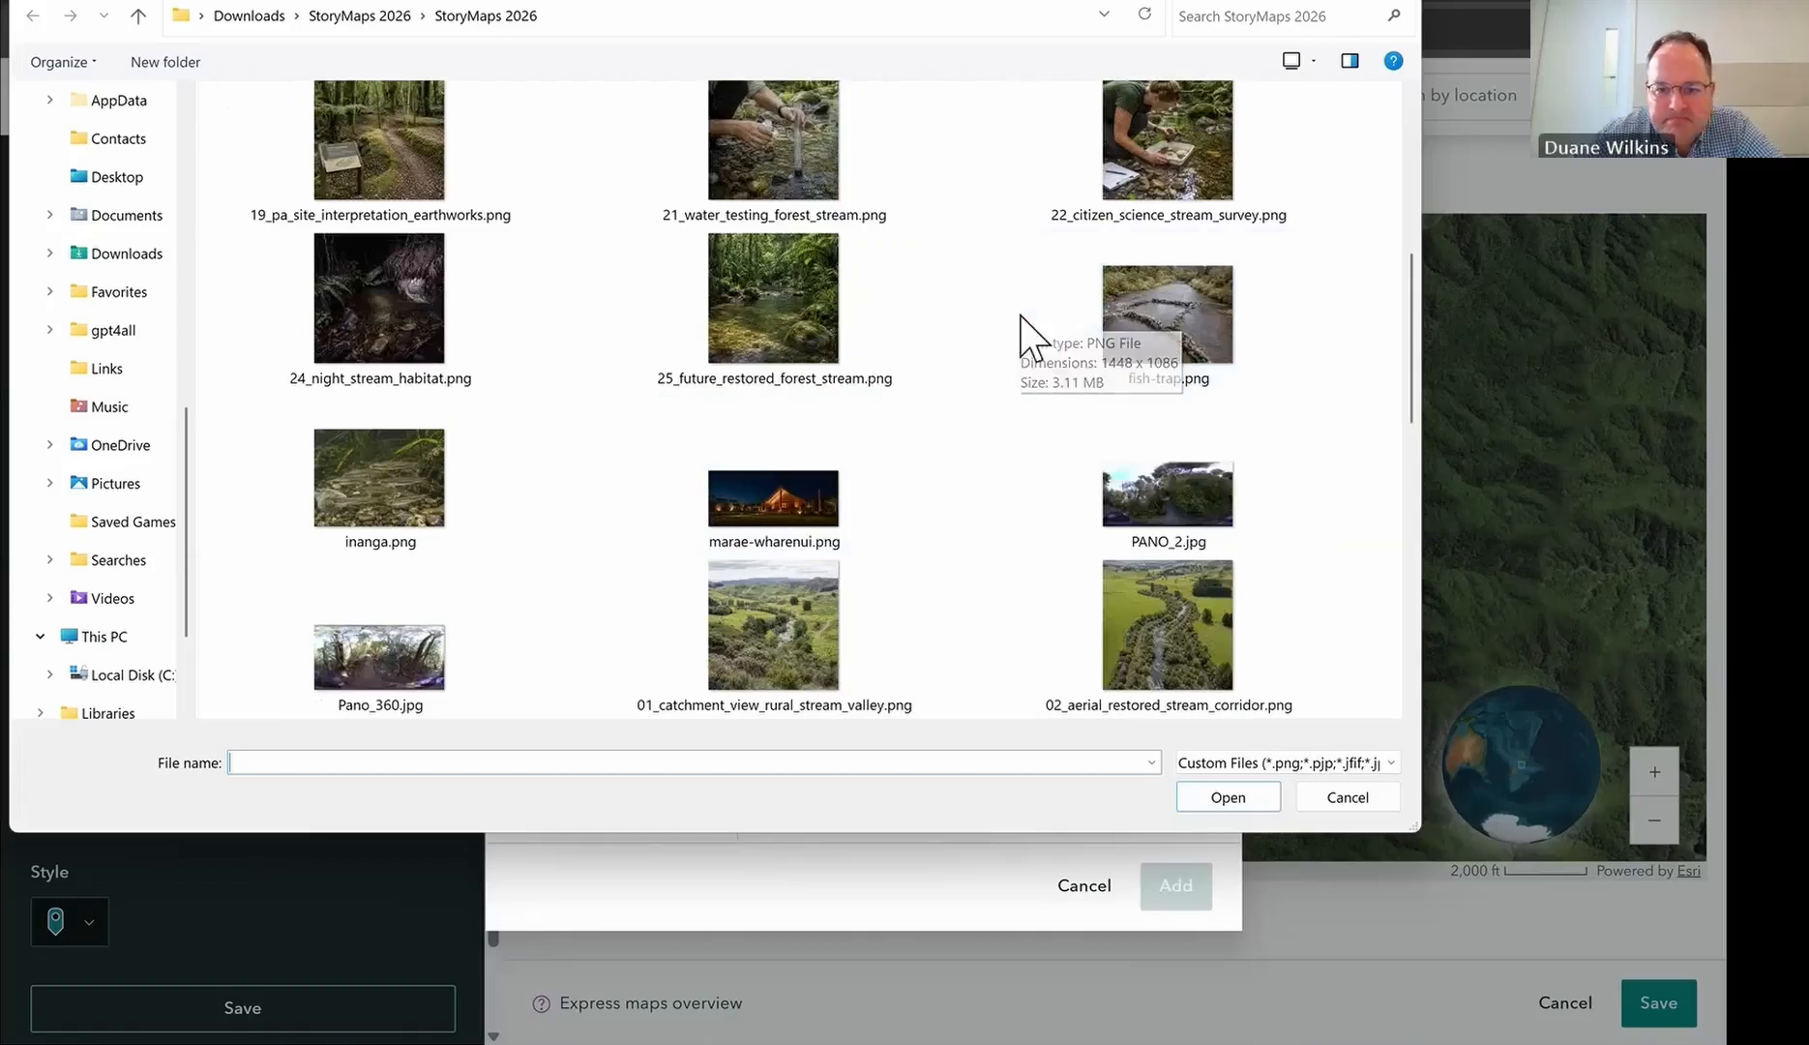
click(1238, 367)
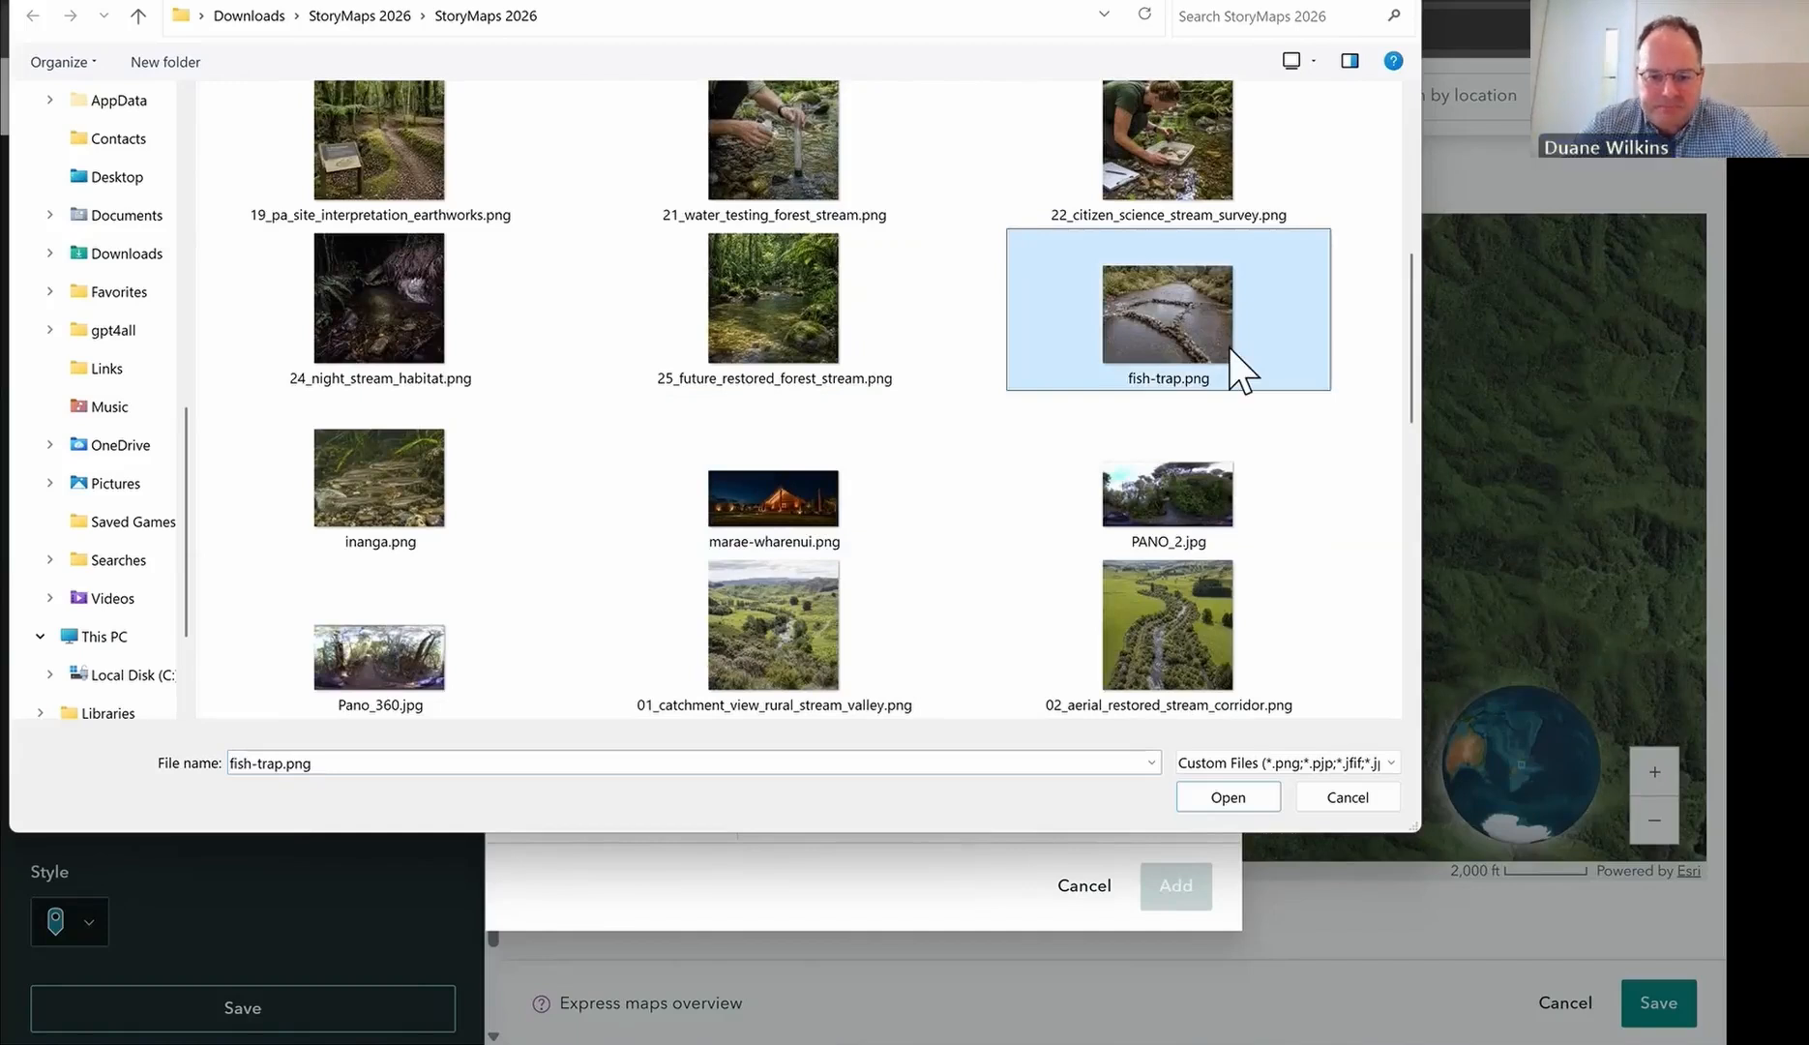
double_click(1233, 371)
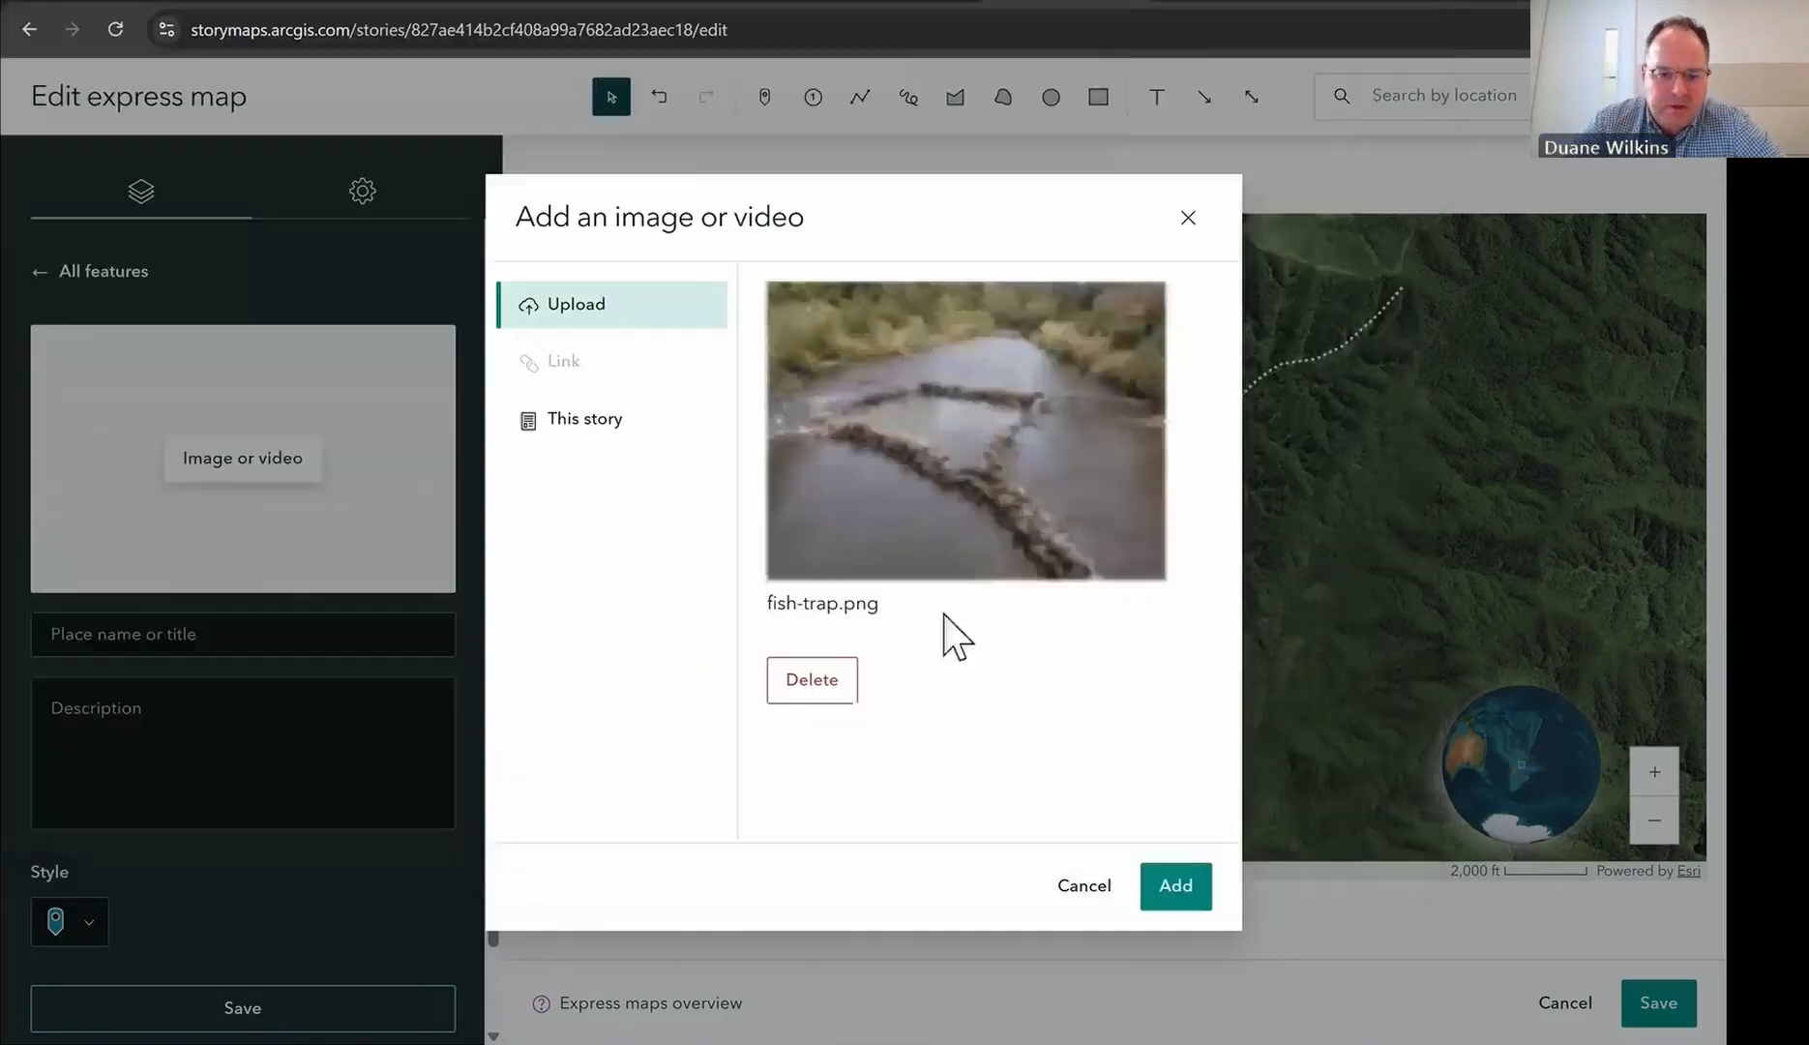
click(1175, 888)
Step: Give the marker the title "Fish -trap Example" and the description "Korero here."
click(191, 634)
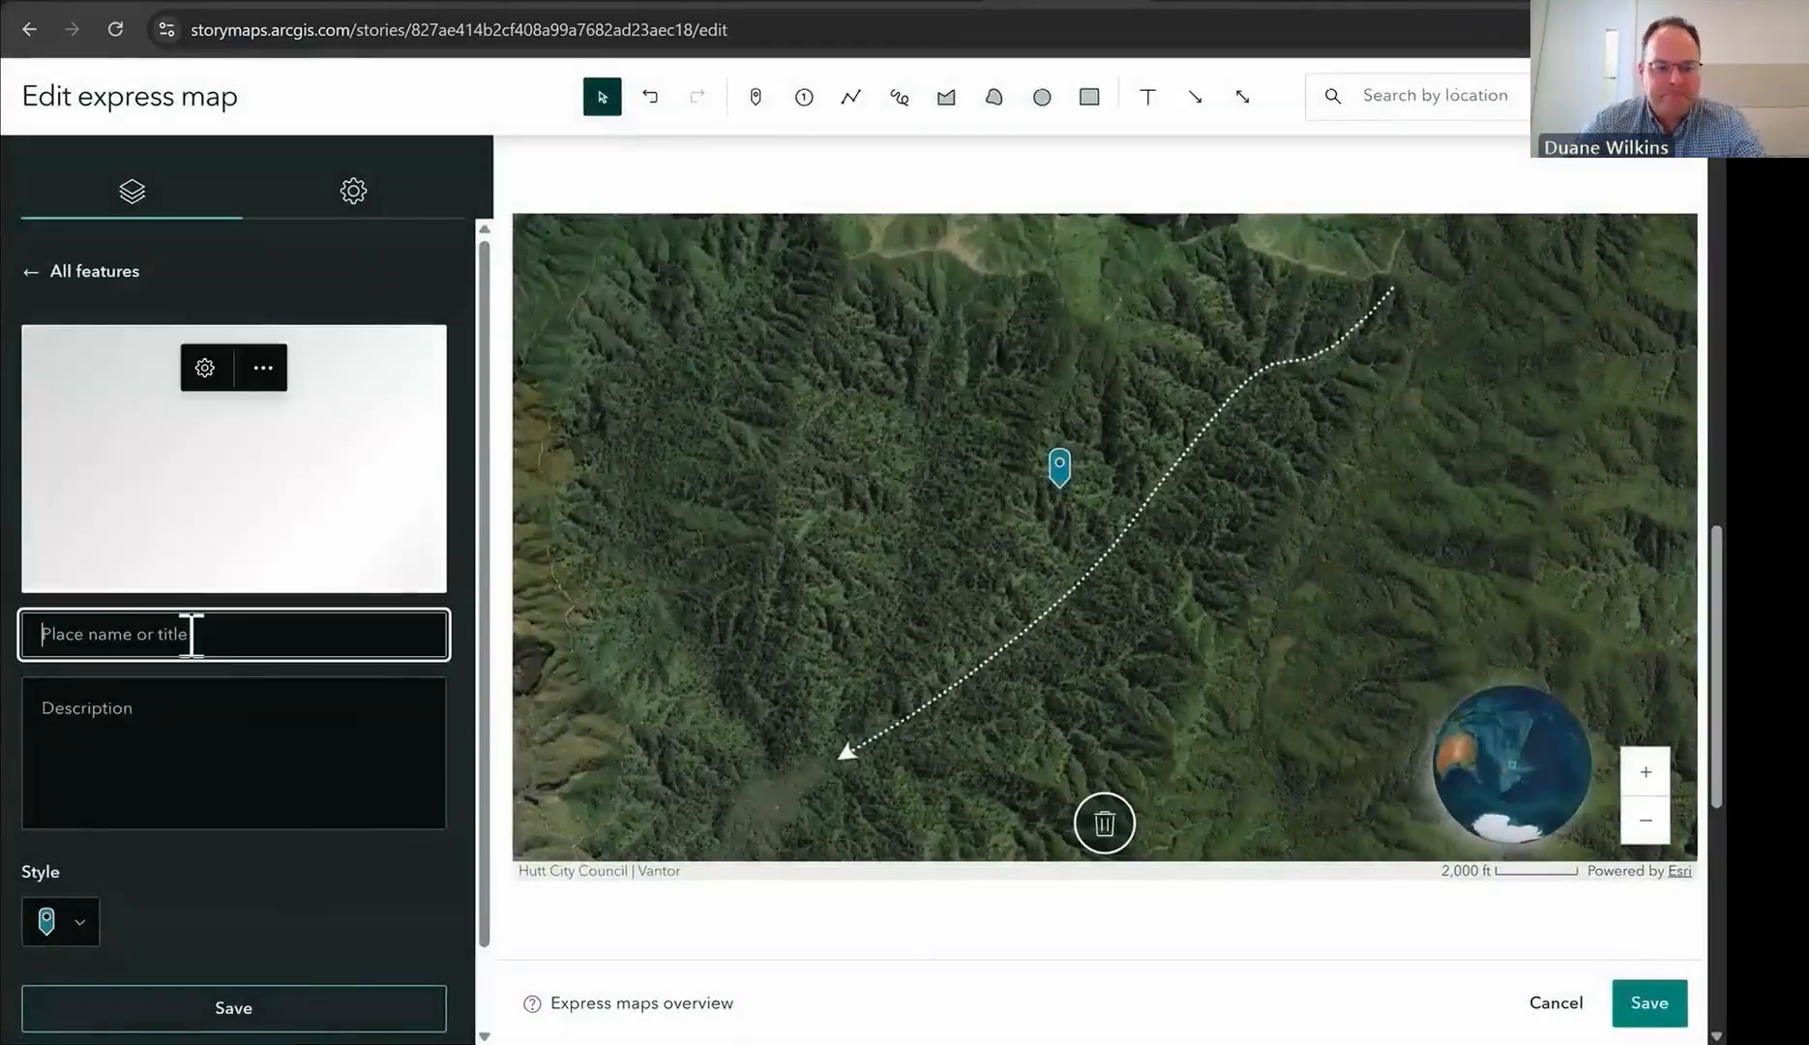
text(Fis)
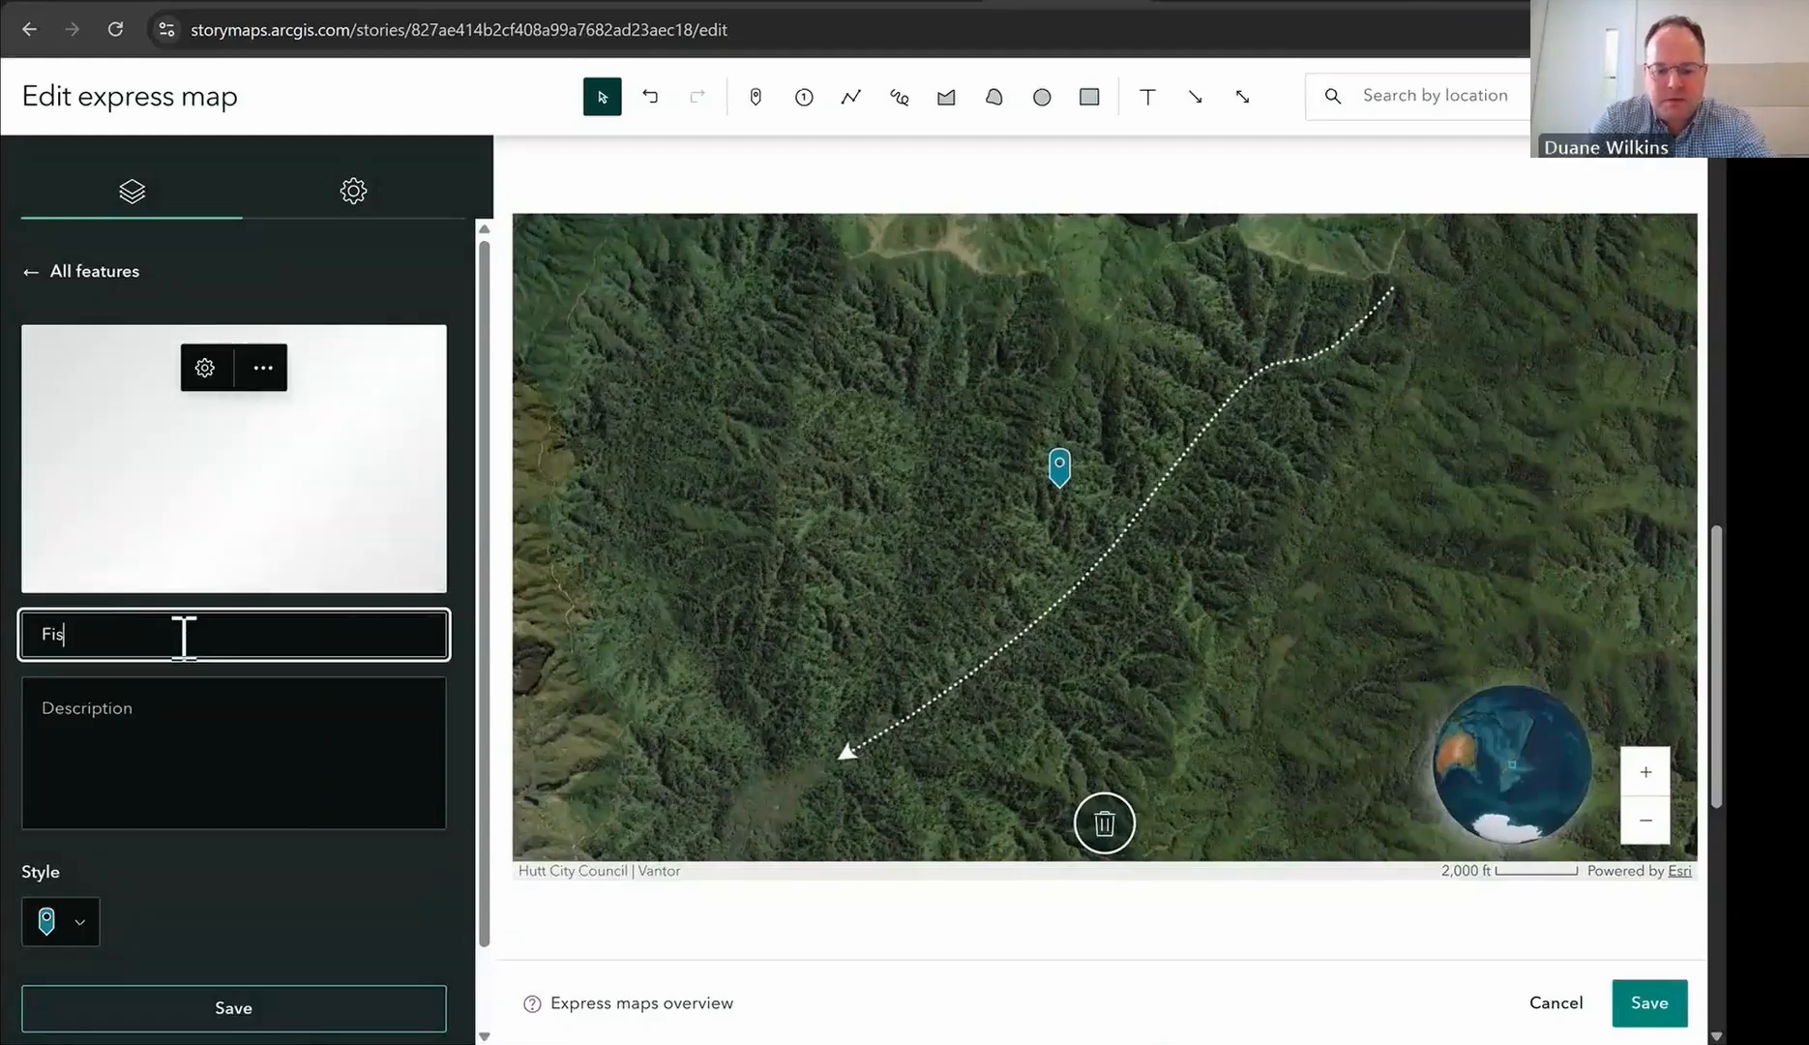
text(h -trap Example)
click(193, 731)
text(Korero here.)
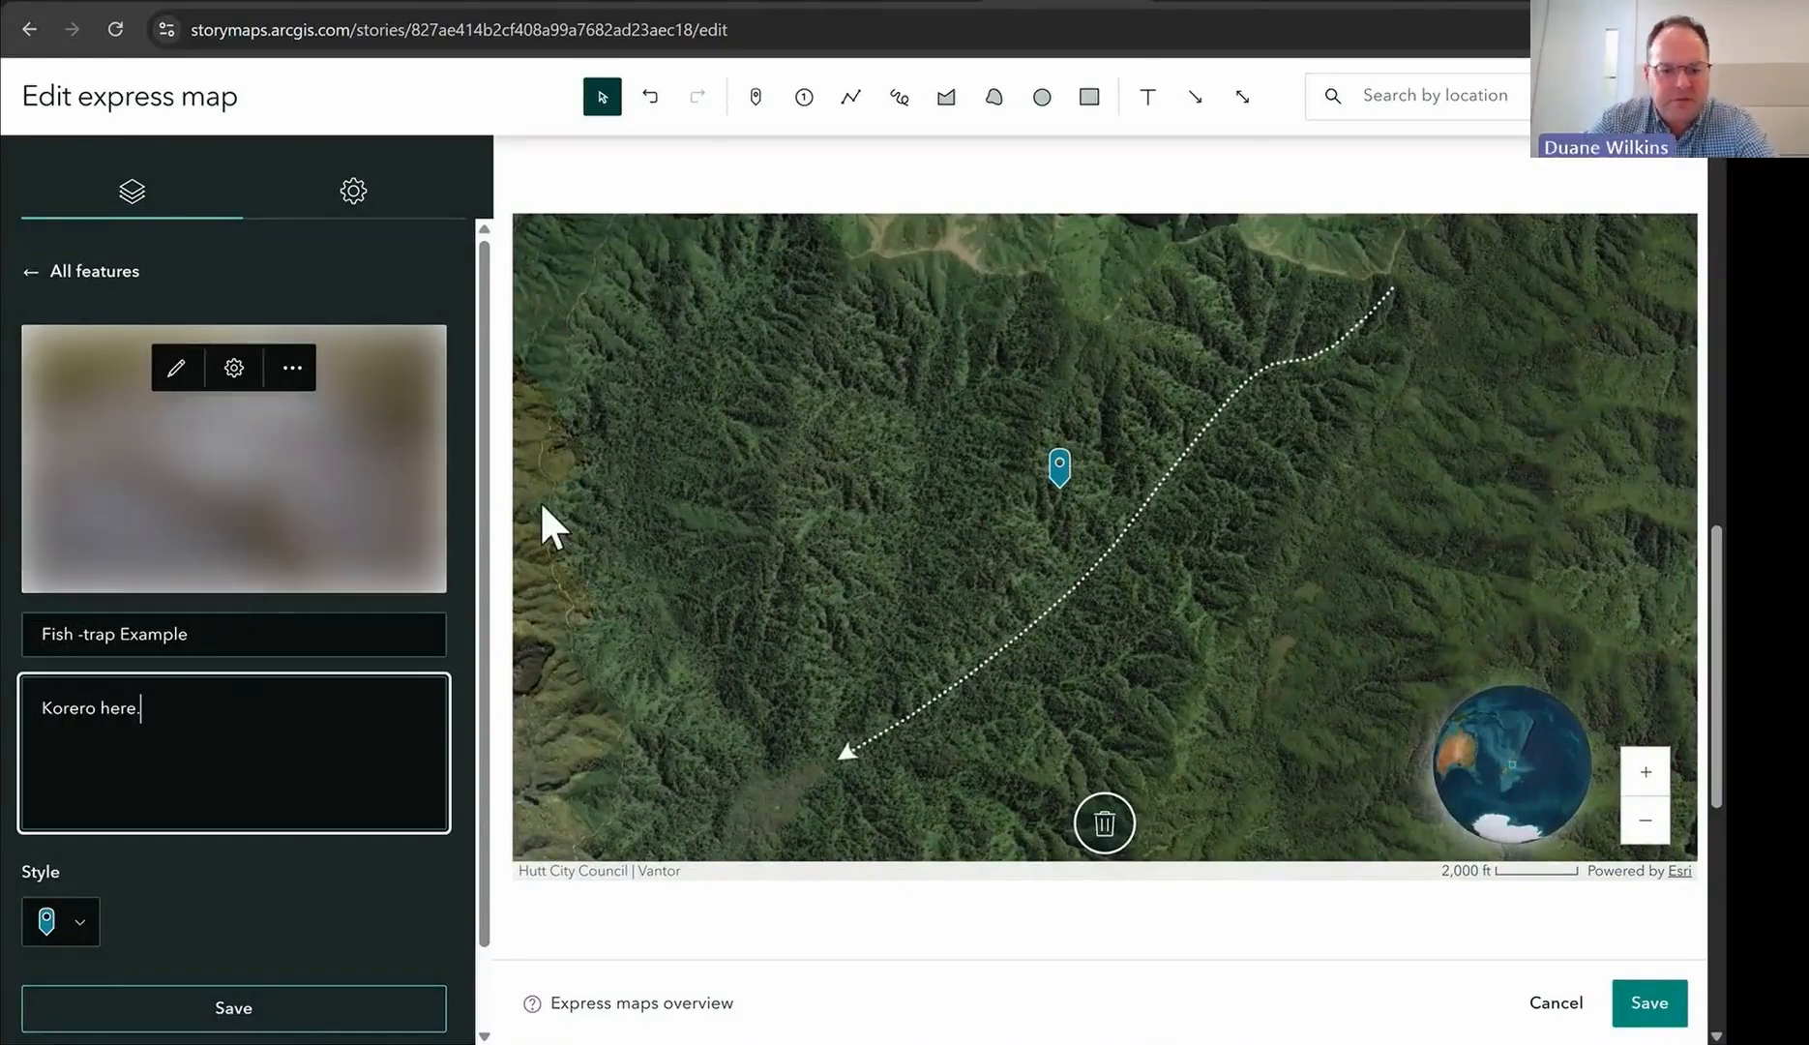
Step: Move the marker to the tip of the dotted arrow, then save the feature and the express map
drag(1064, 471, 811, 771)
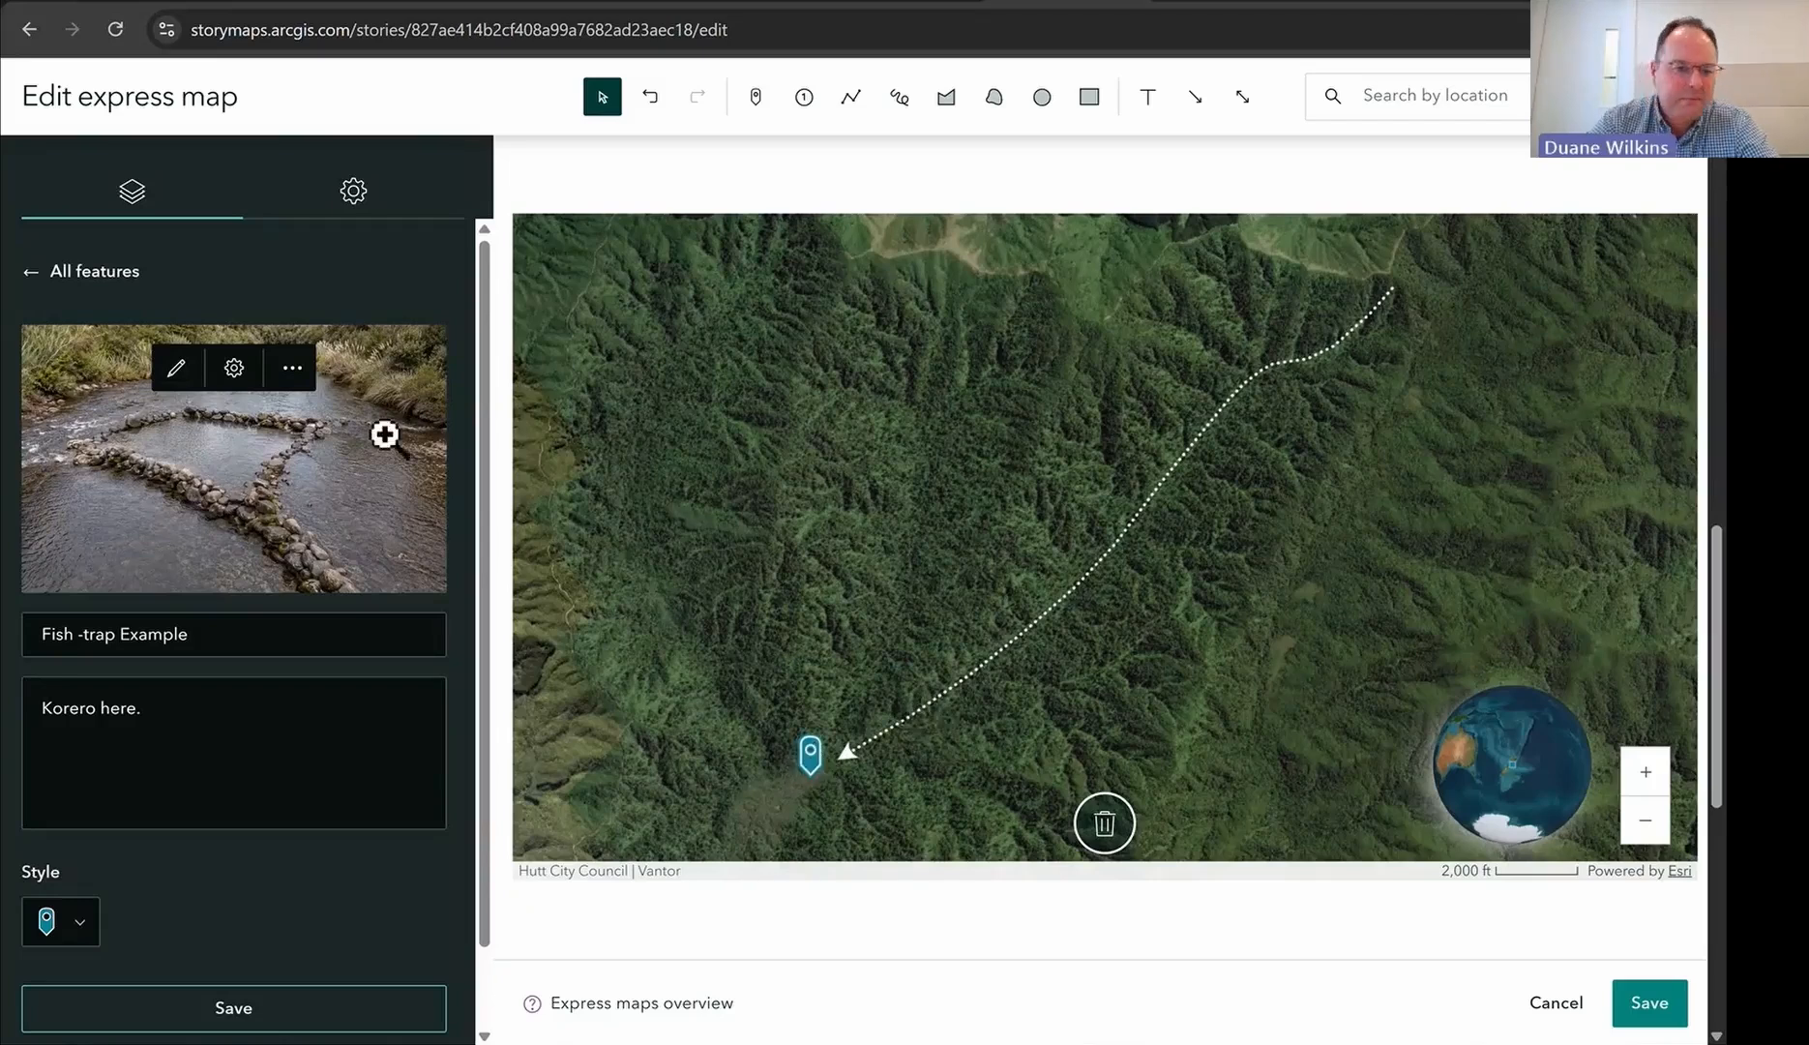
click(238, 1008)
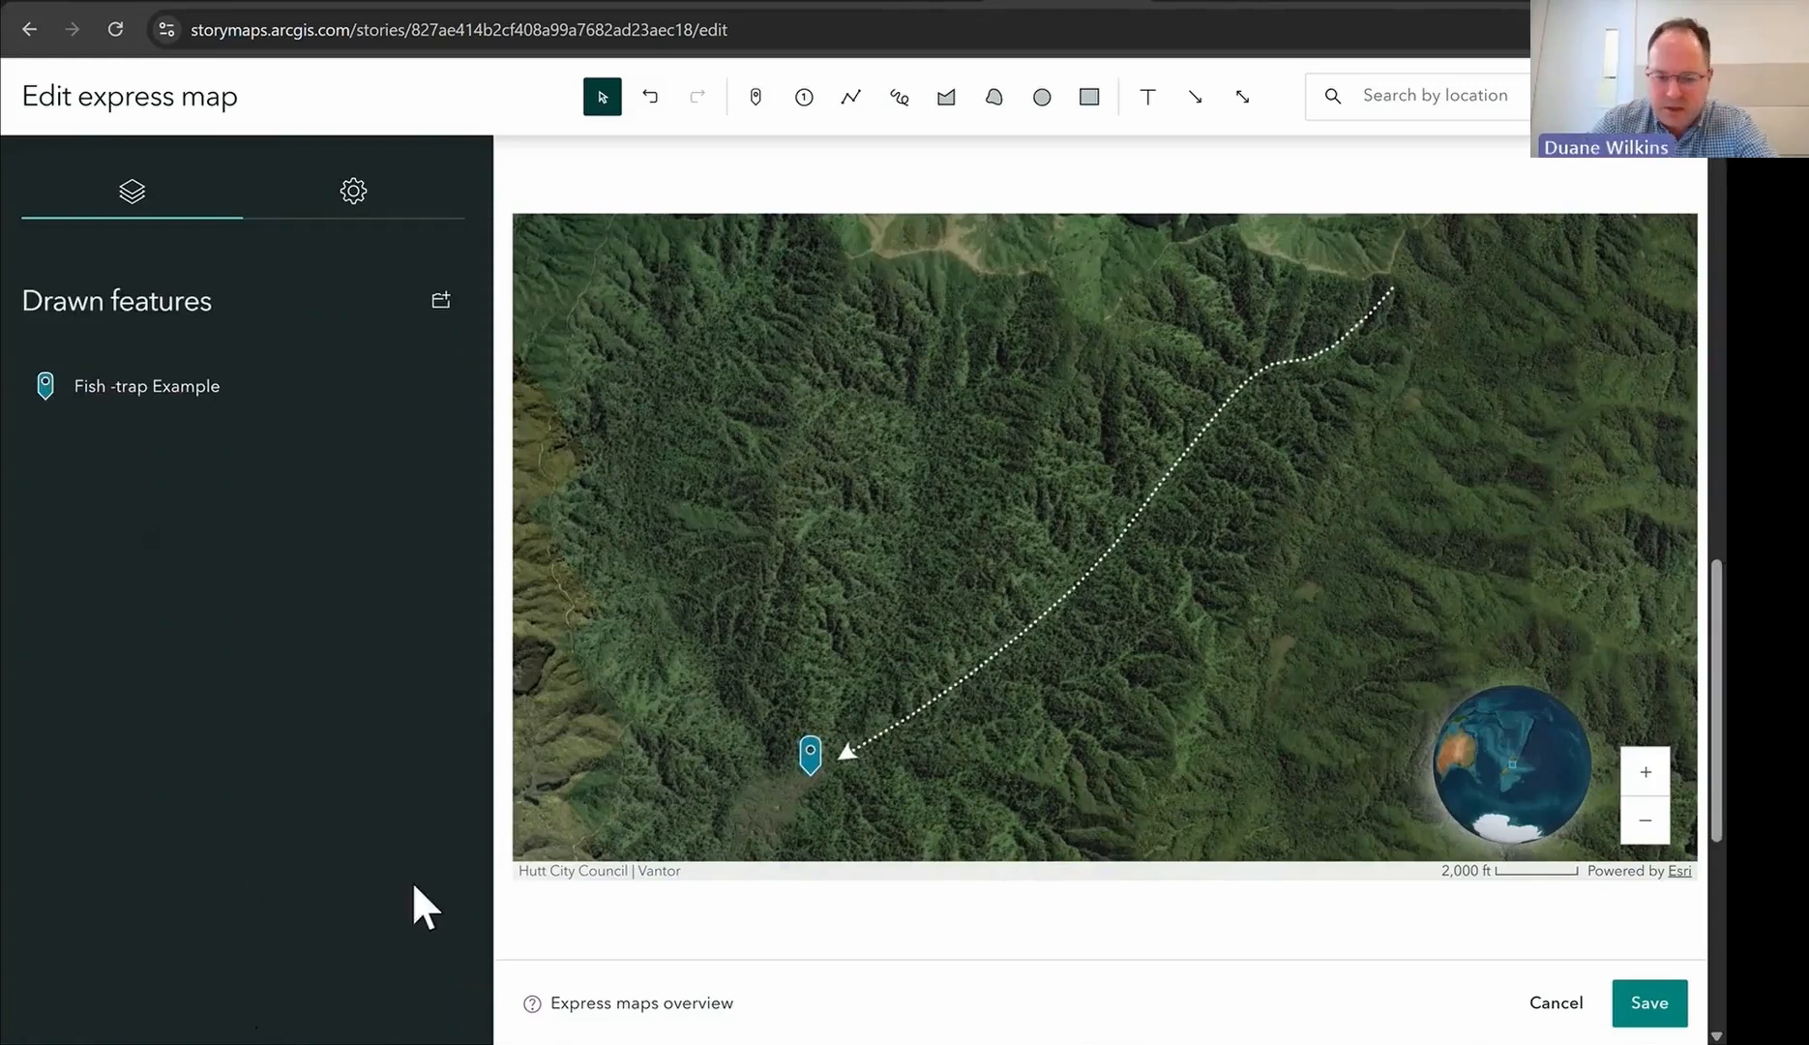
click(1651, 1006)
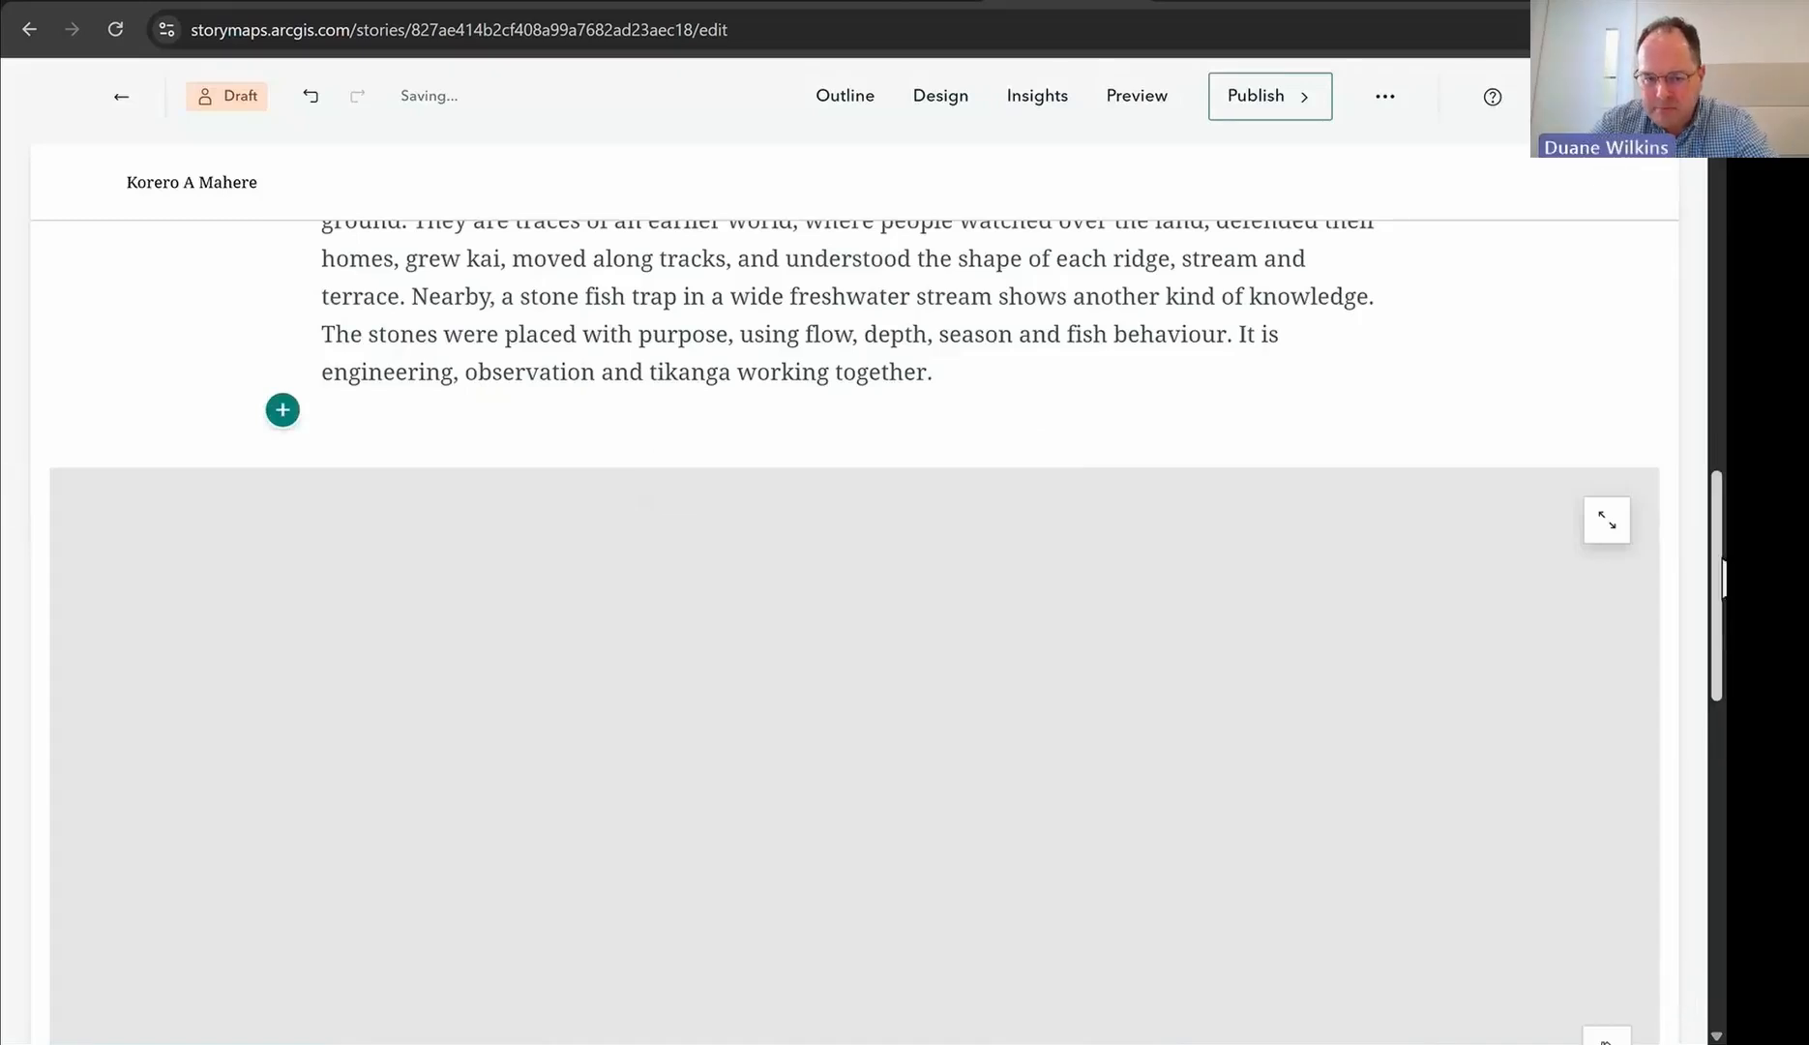
Step: Try the express map at text-column width and then floated on the right of the text
scroll(1722, 579, down, 3)
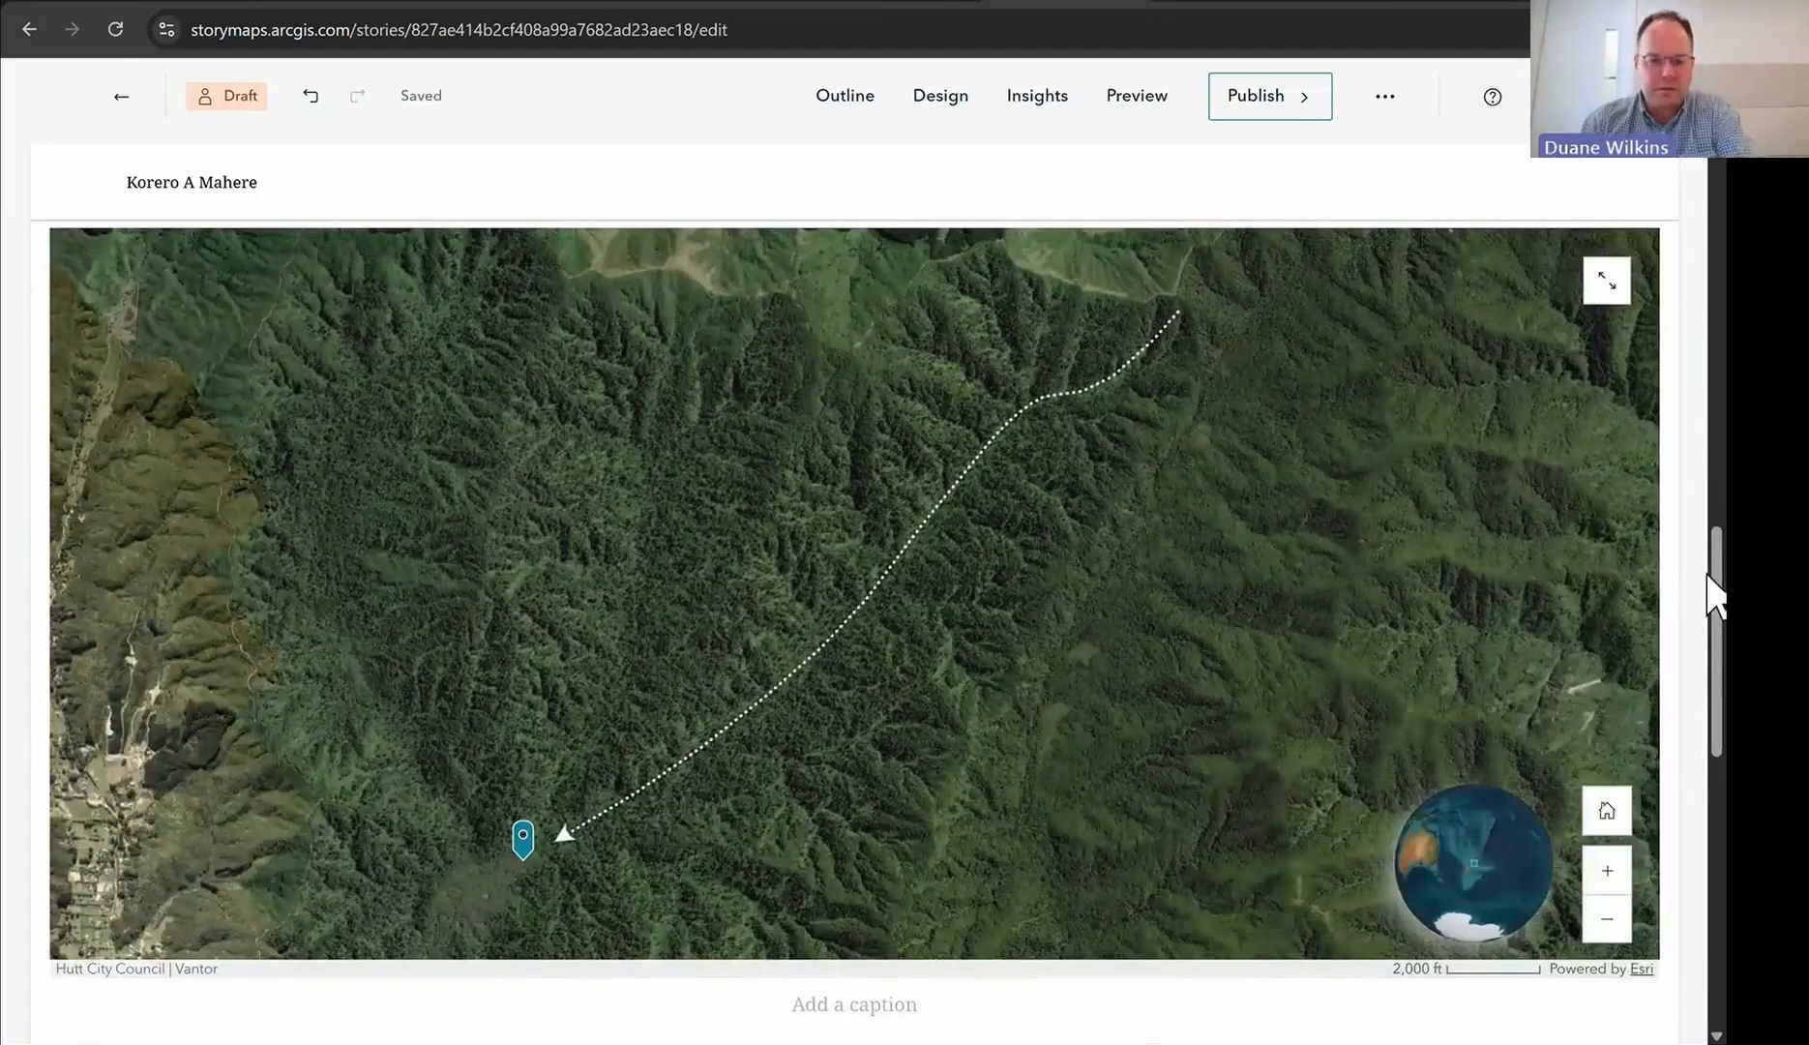
mouse_move(1576, 621)
scroll(994, 353, up, 1)
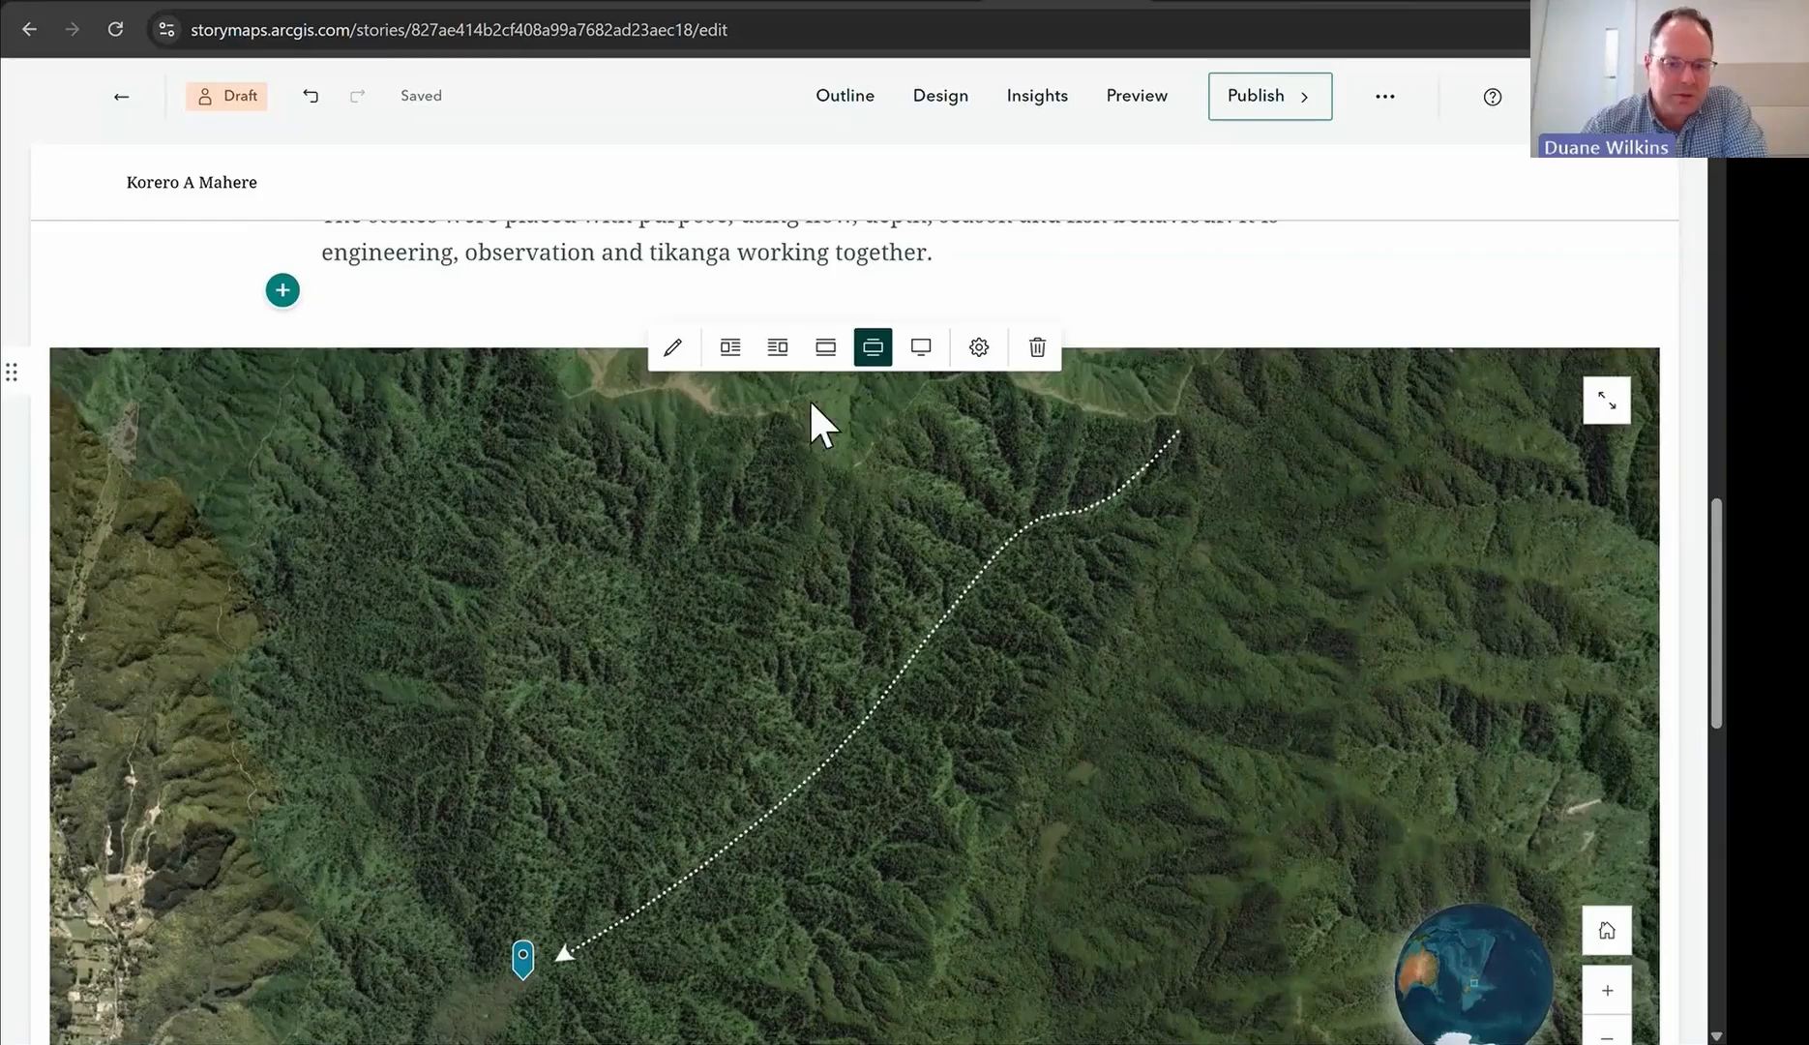
click(828, 350)
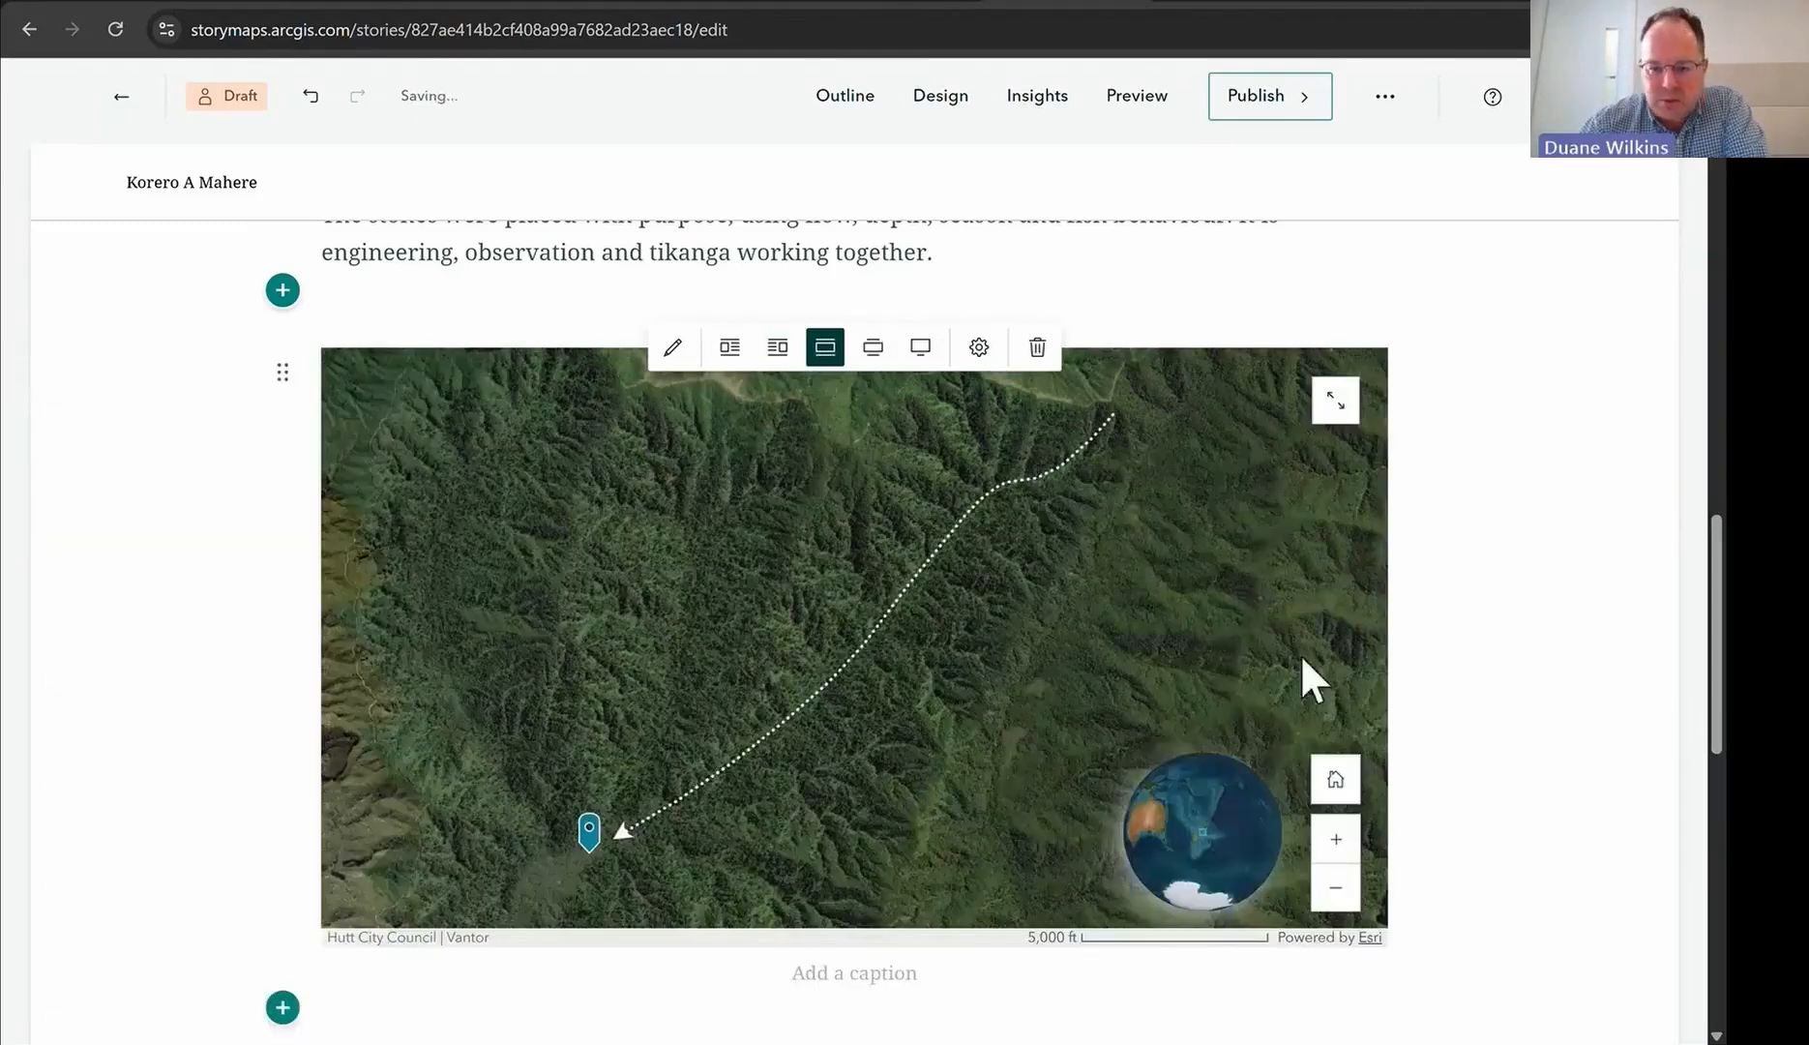
click(779, 348)
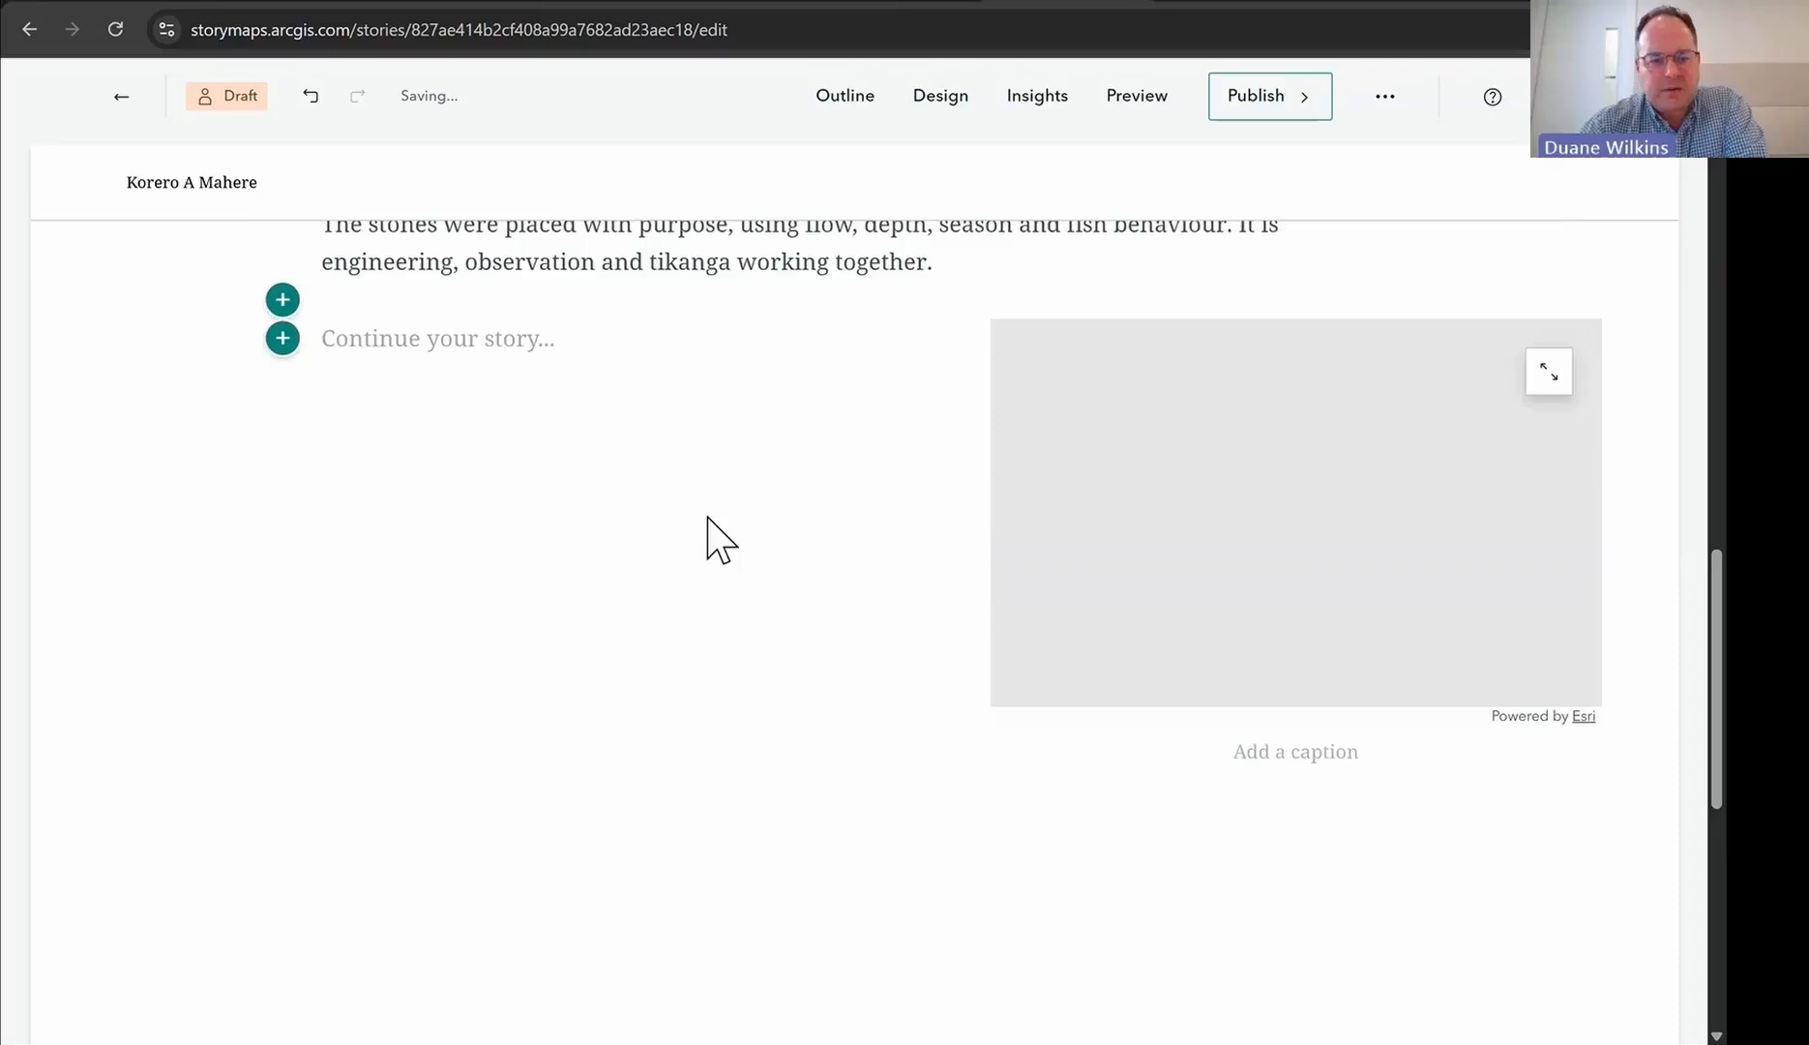
Step: Float the express map on the left and move it beside the paragraph starting "The old forest tells us"
scroll(708, 518, up, 3)
mouse_move(1276, 781)
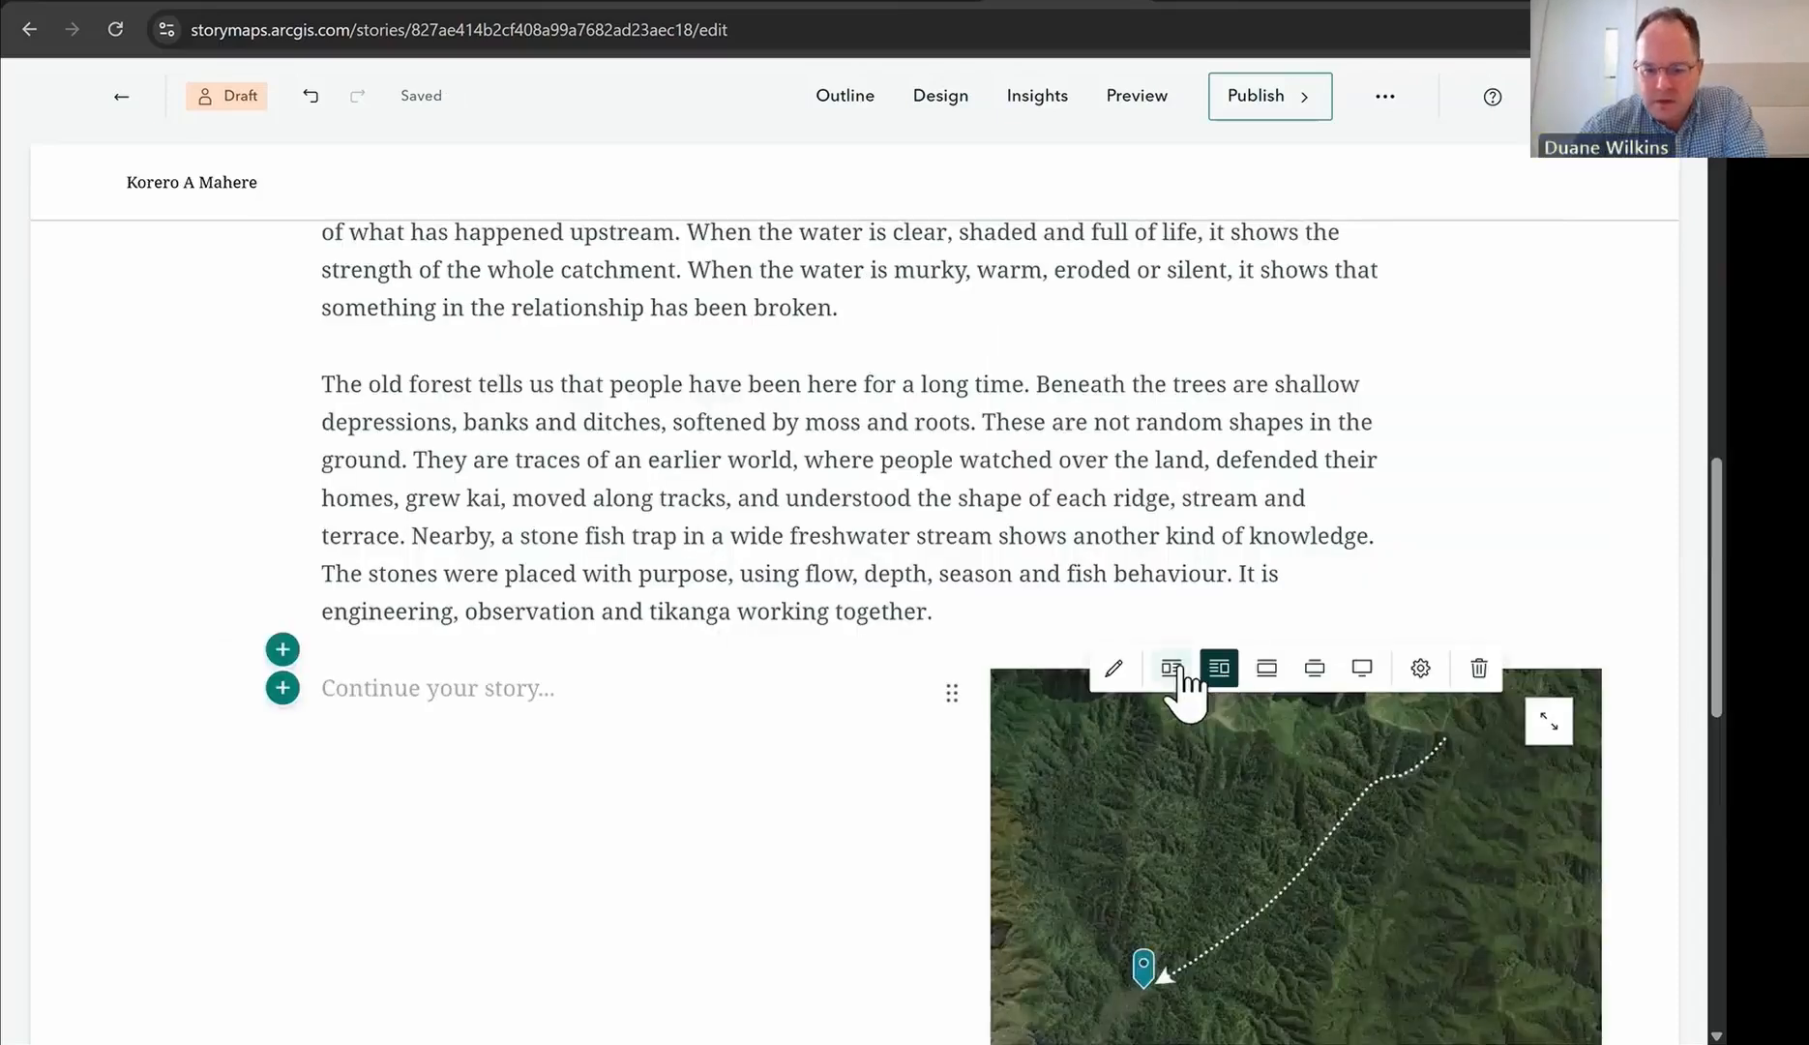
click(1173, 672)
drag(82, 694, 133, 310)
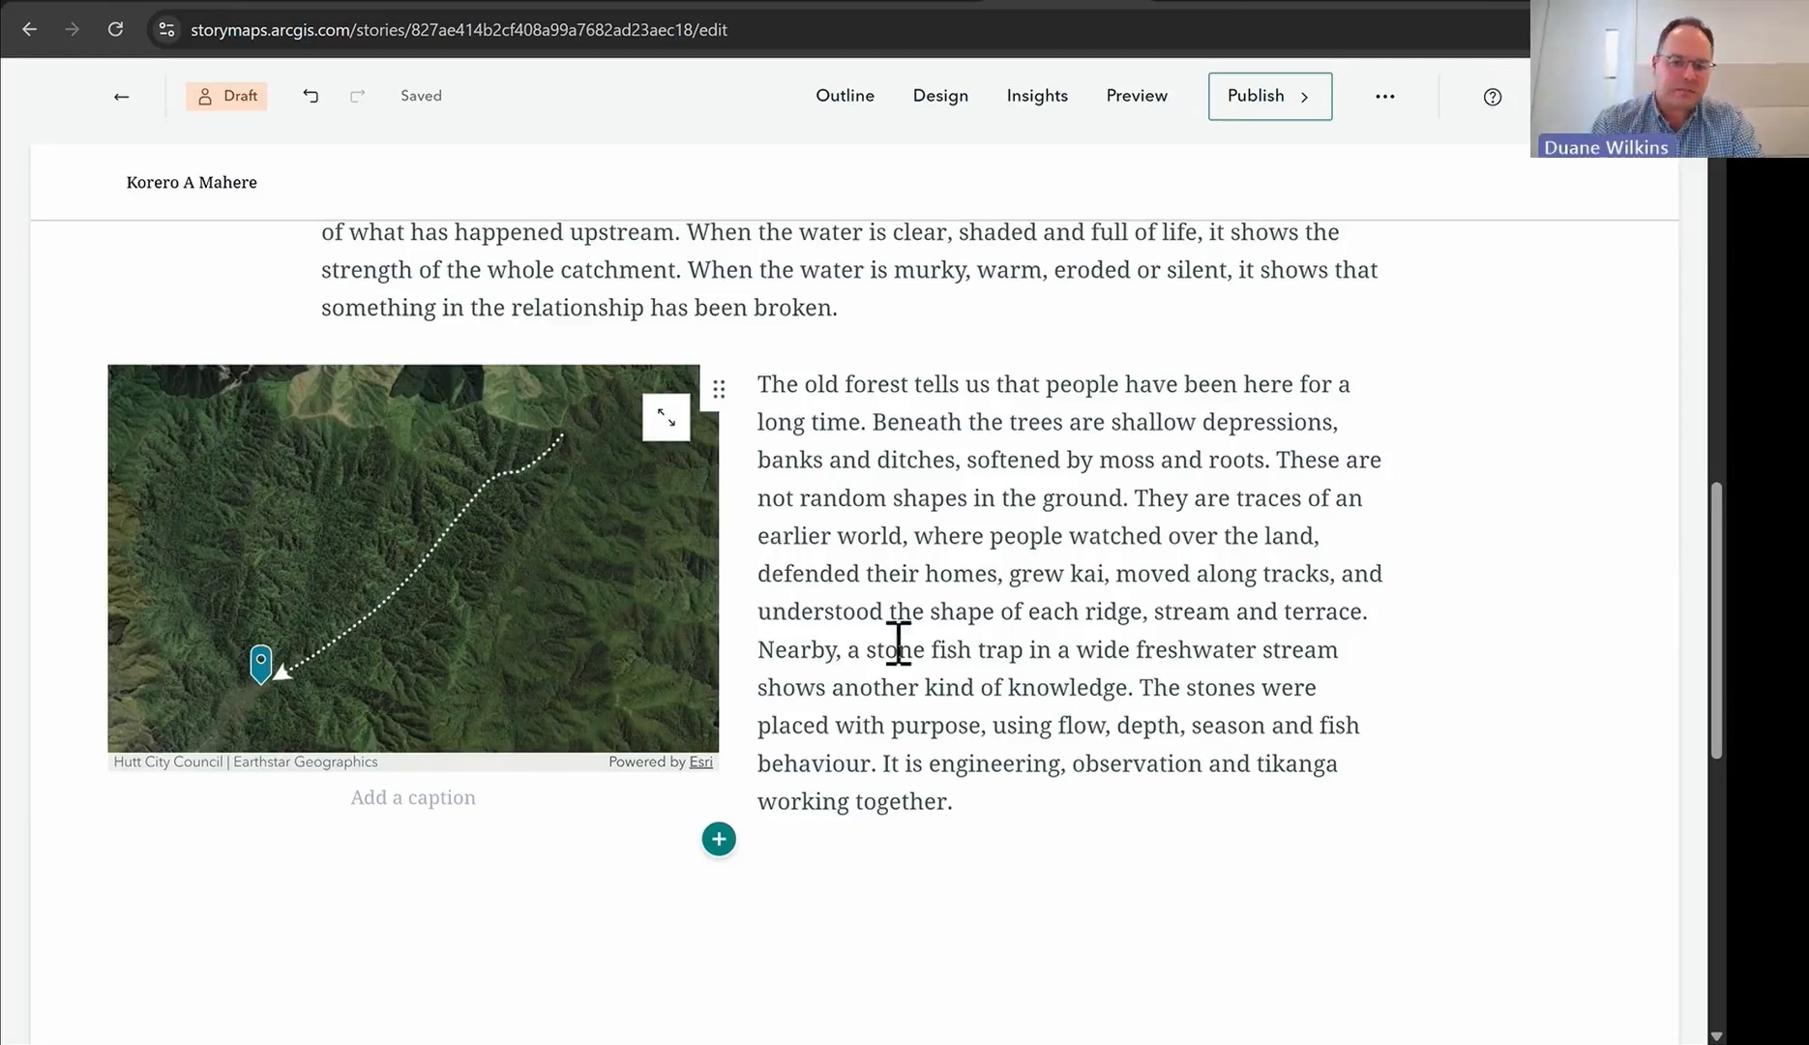
Step: Insert a button labelled "Kia ora" between the story title block and the opening paragraph
scroll(897, 643, up, 1)
scroll(897, 638, up, 10)
scroll(895, 623, down, 1)
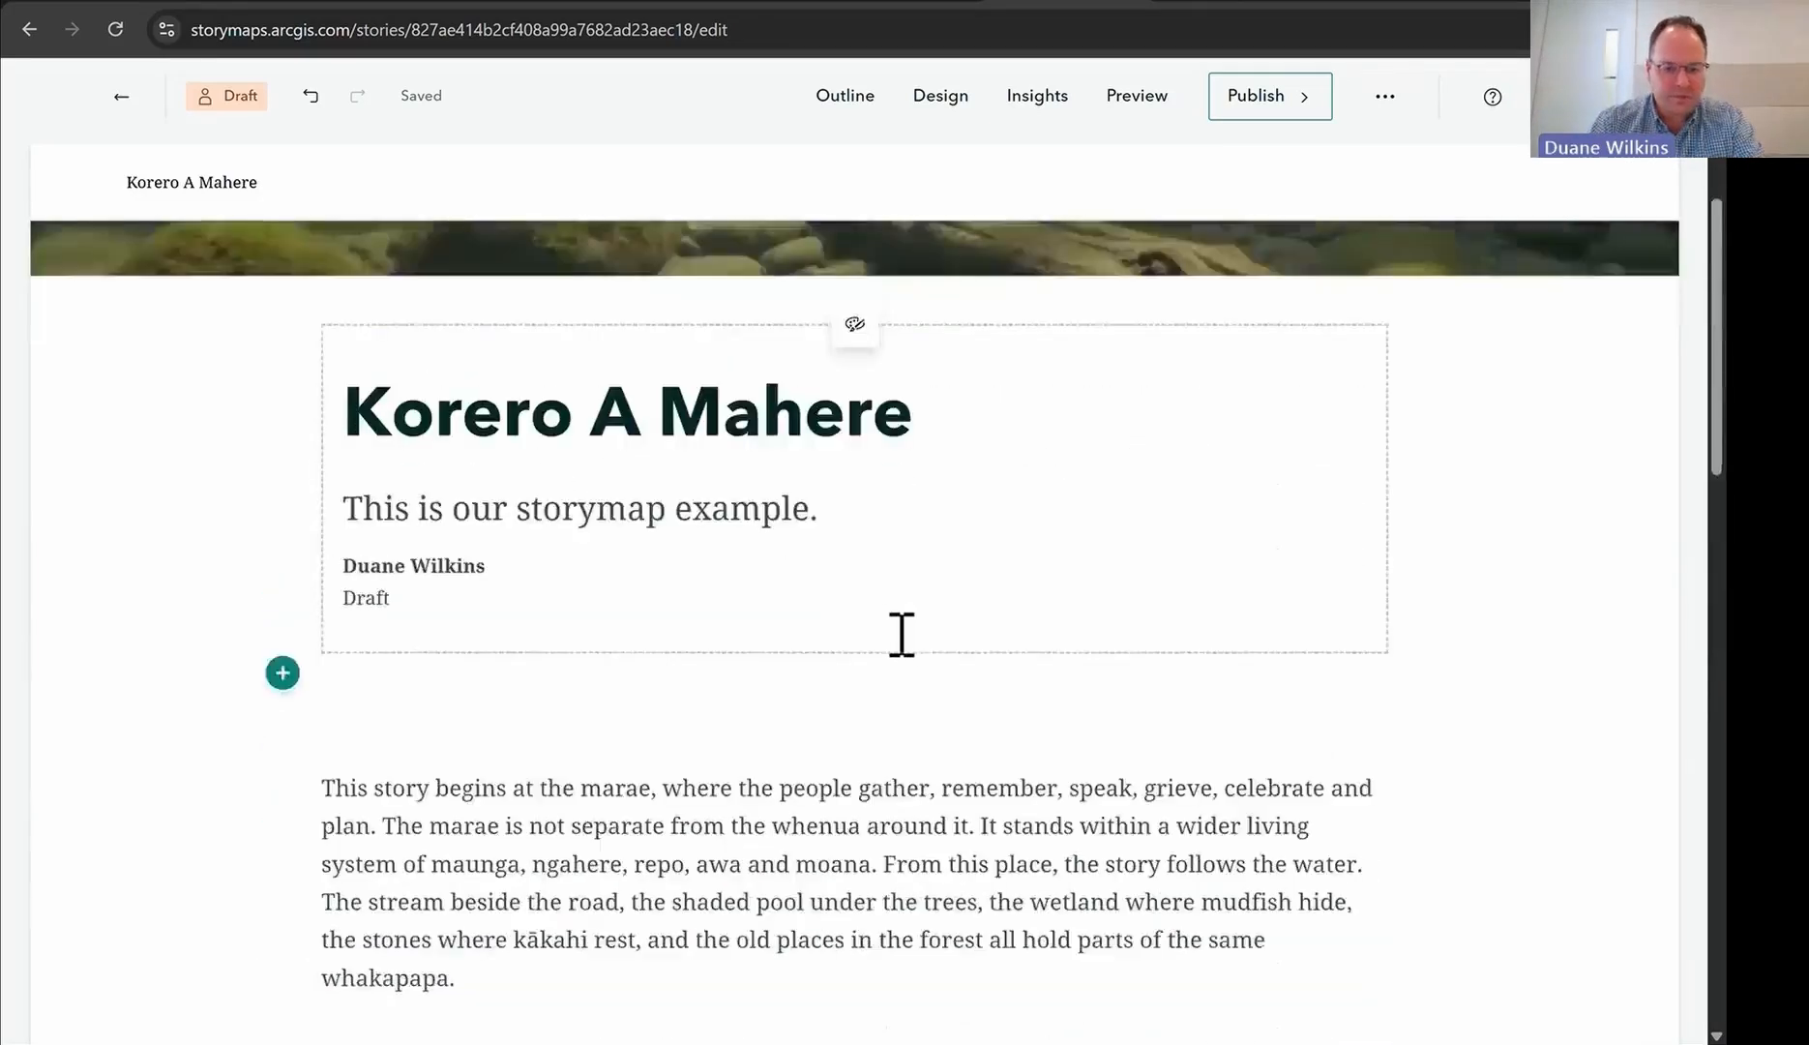
scroll(561, 619, down, 1)
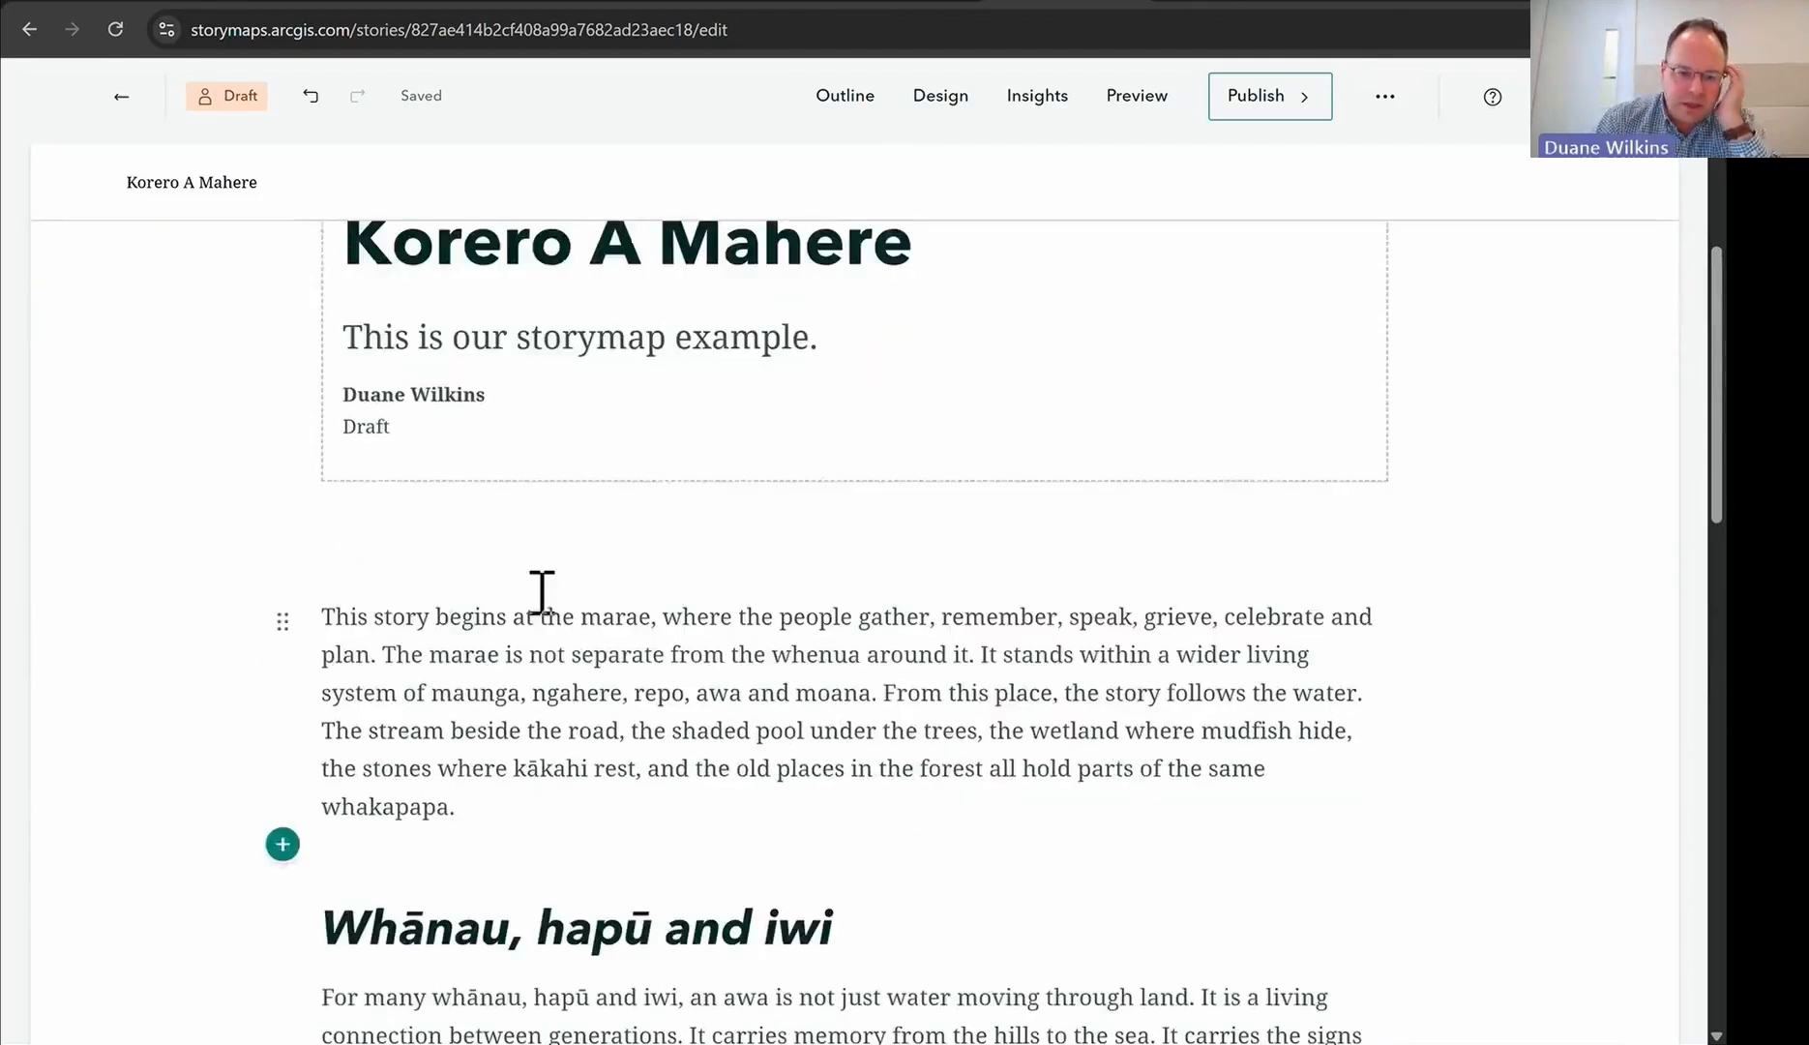
click(282, 501)
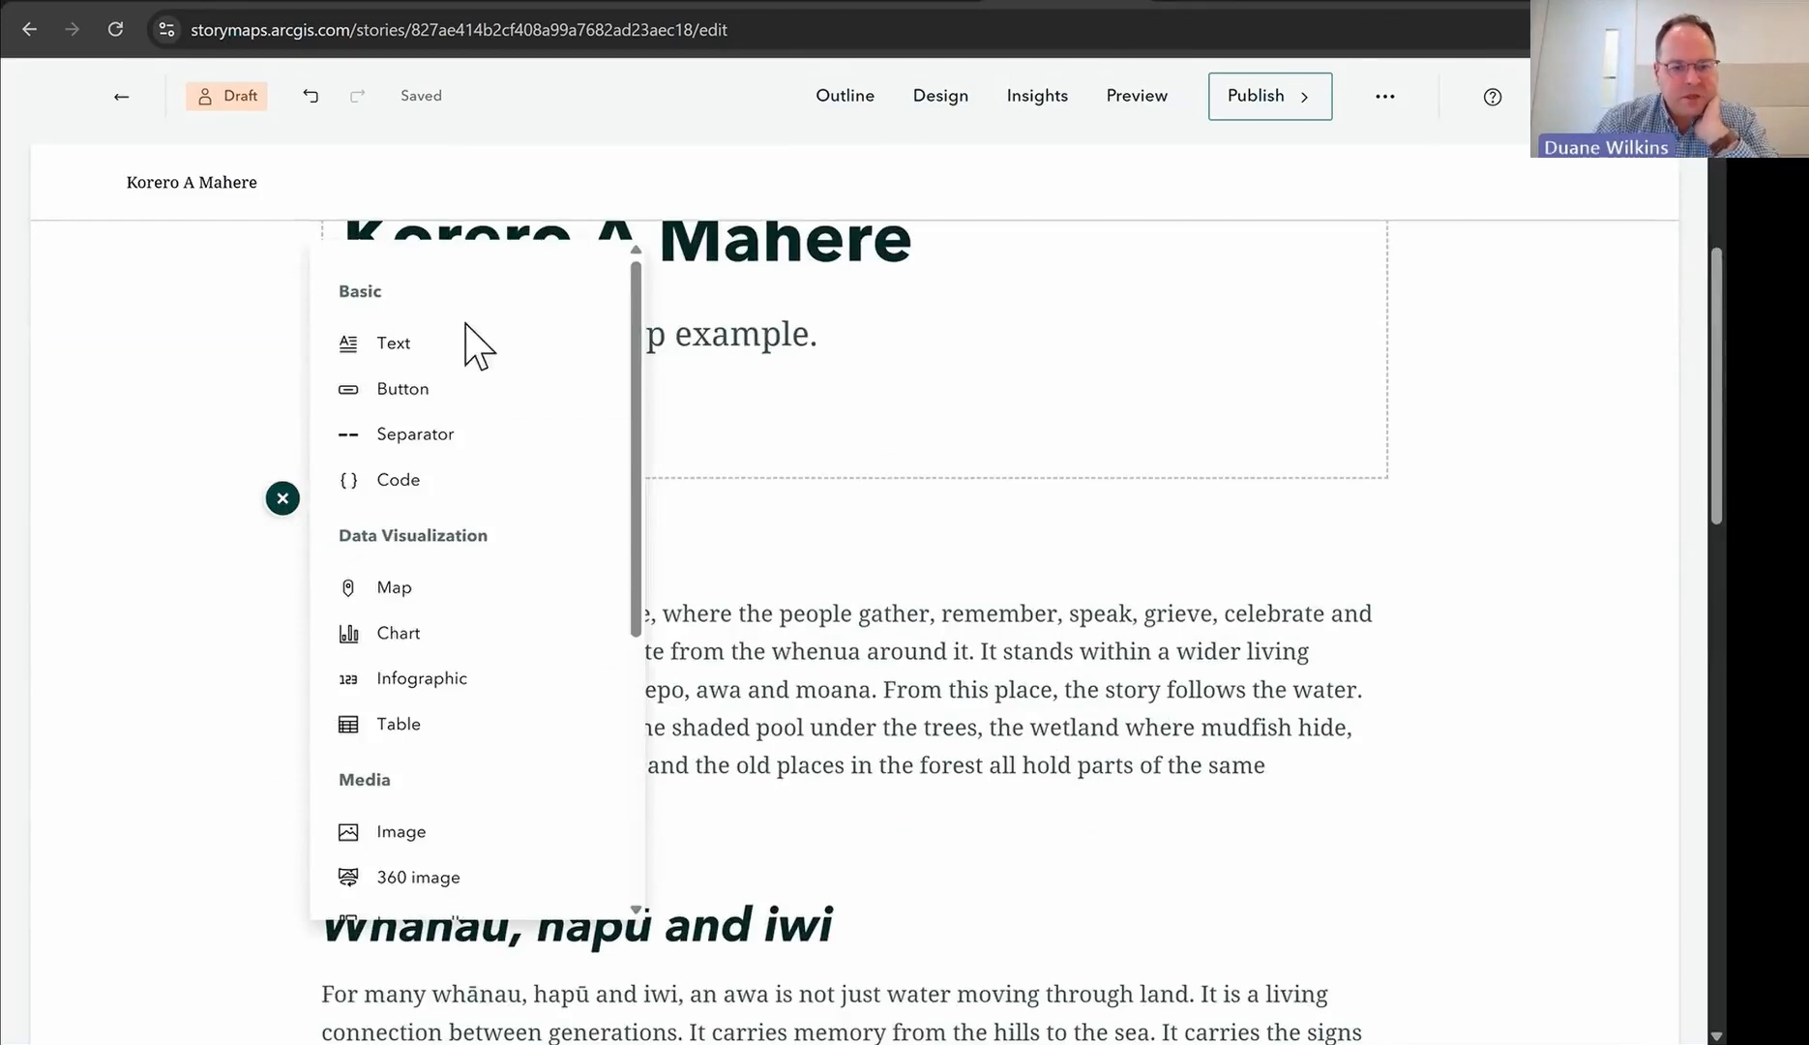
mouse_move(367, 362)
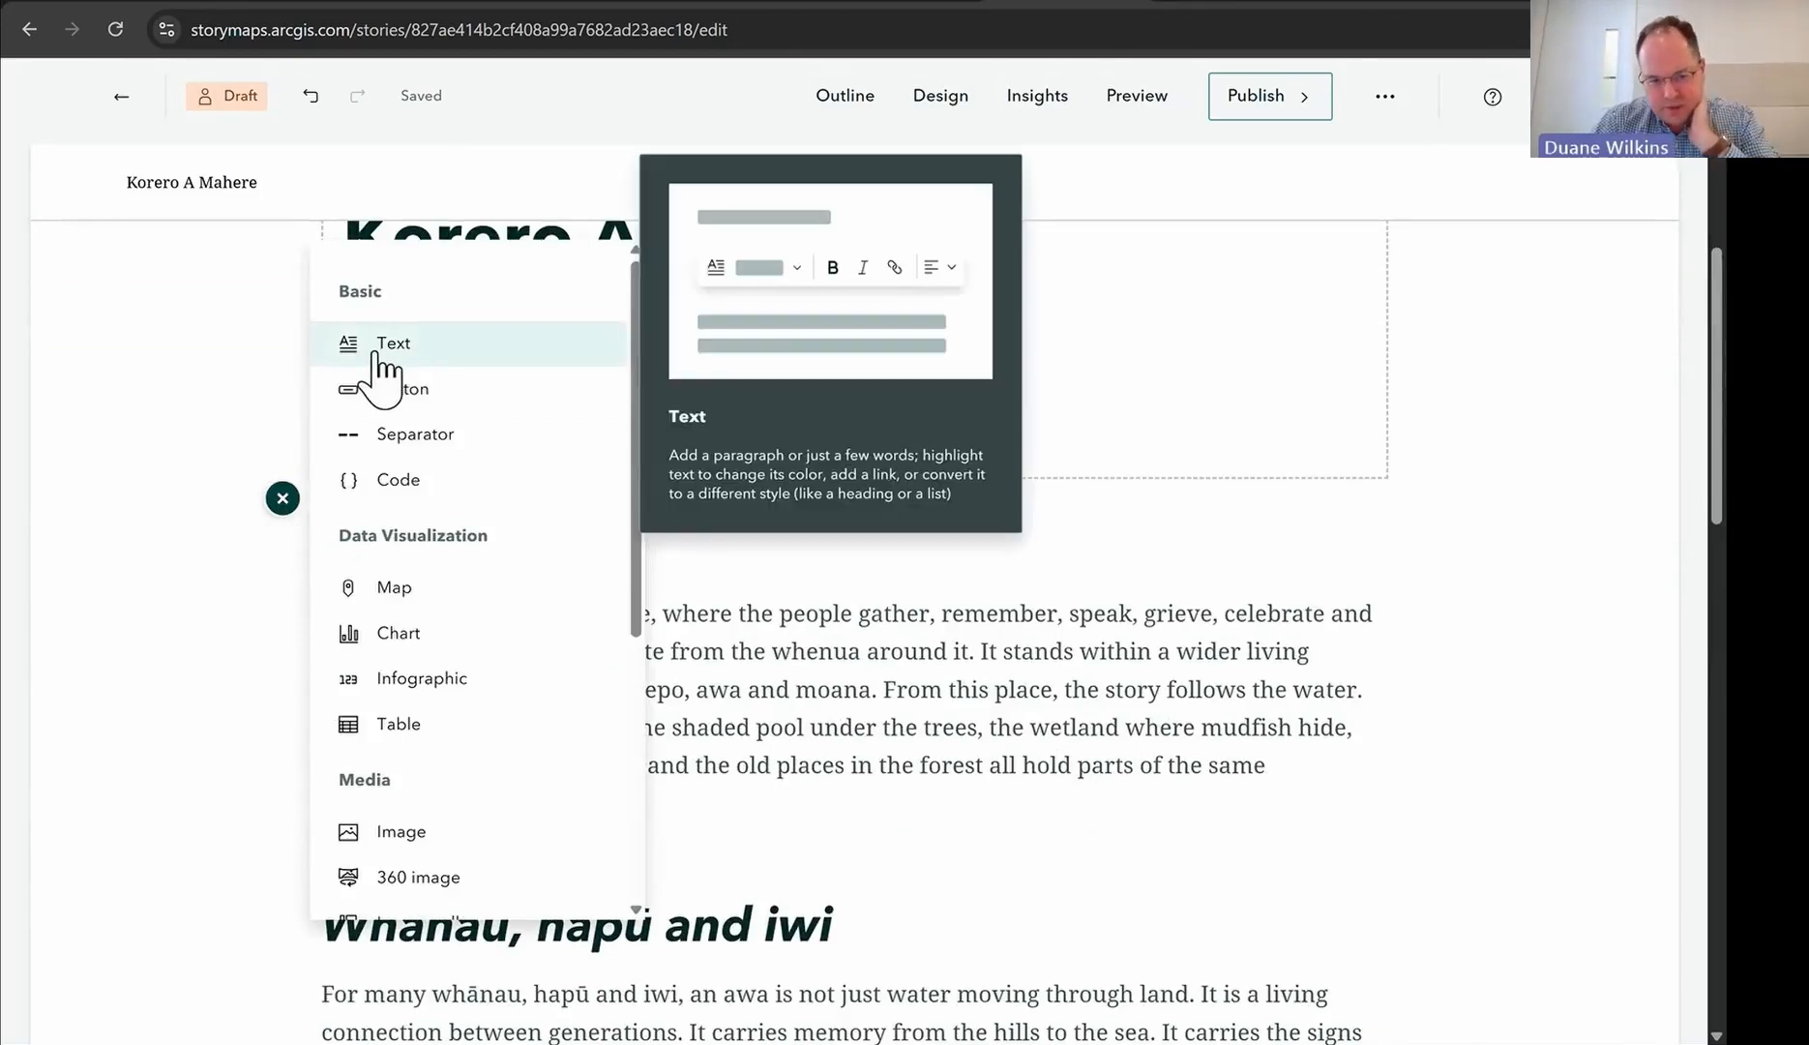
click(404, 395)
click(396, 626)
text(Kia ora)
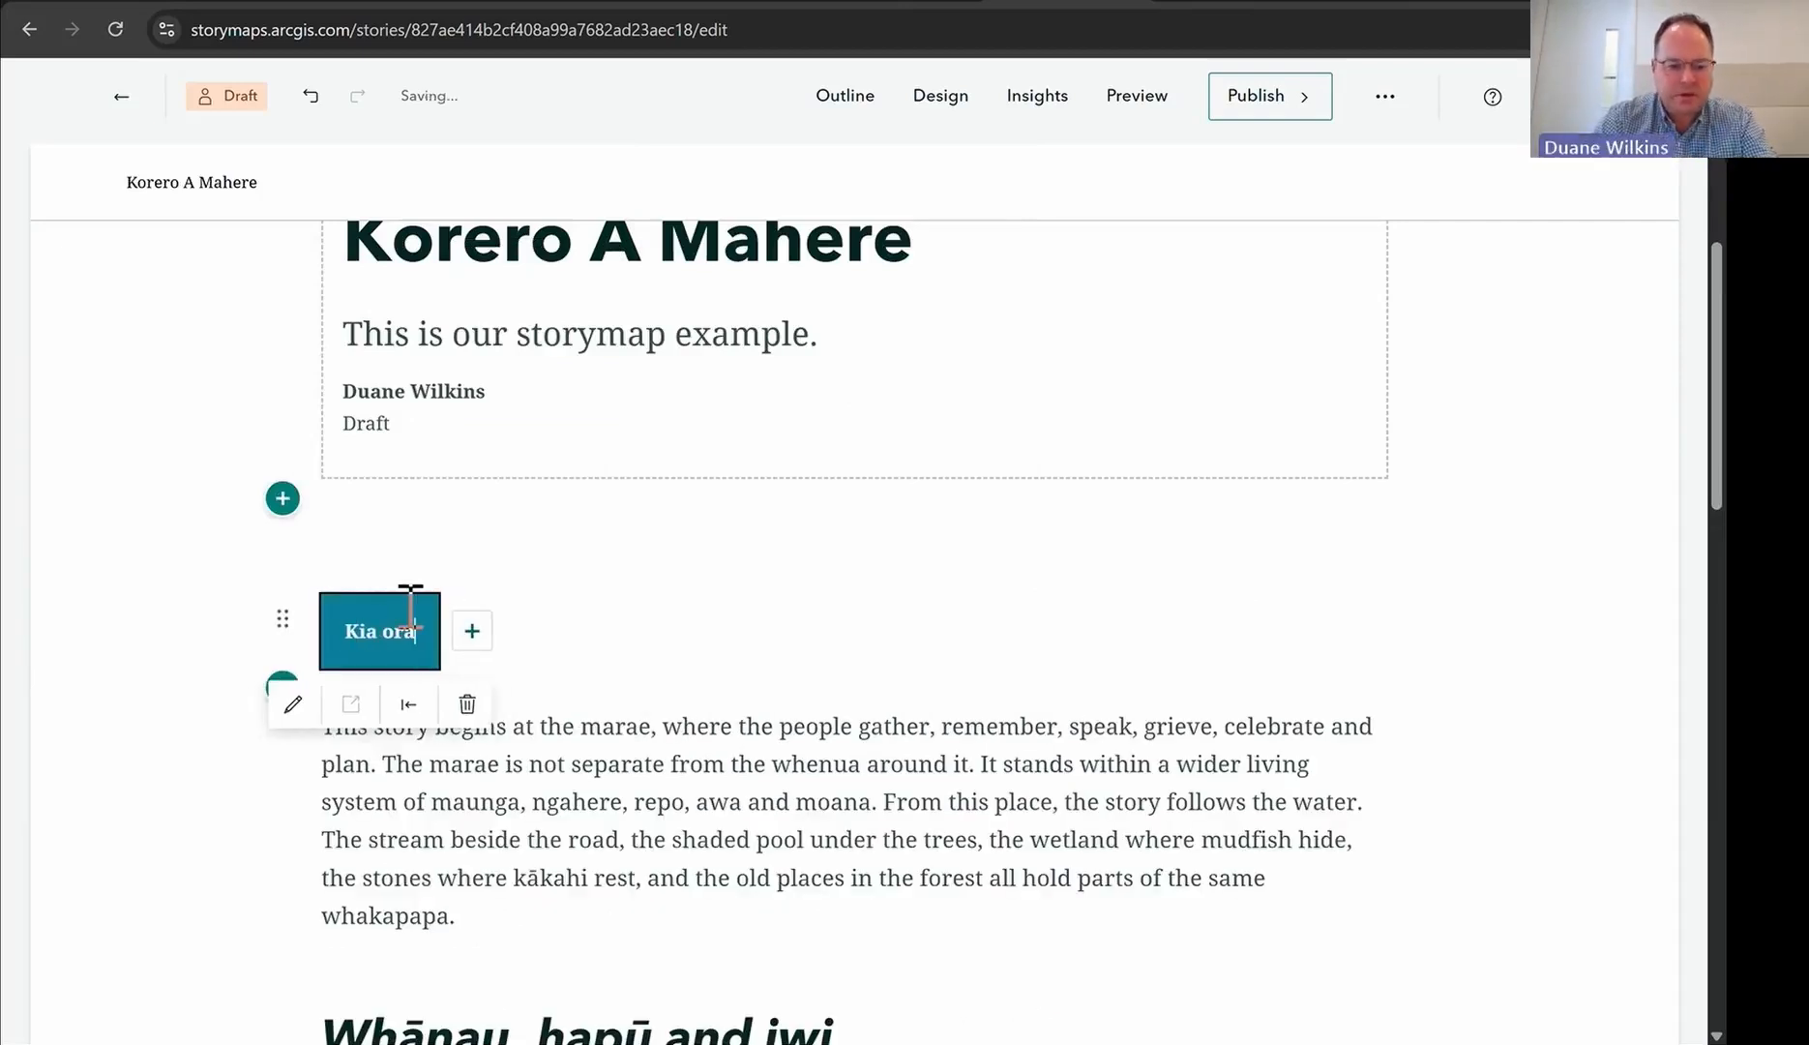
click(295, 704)
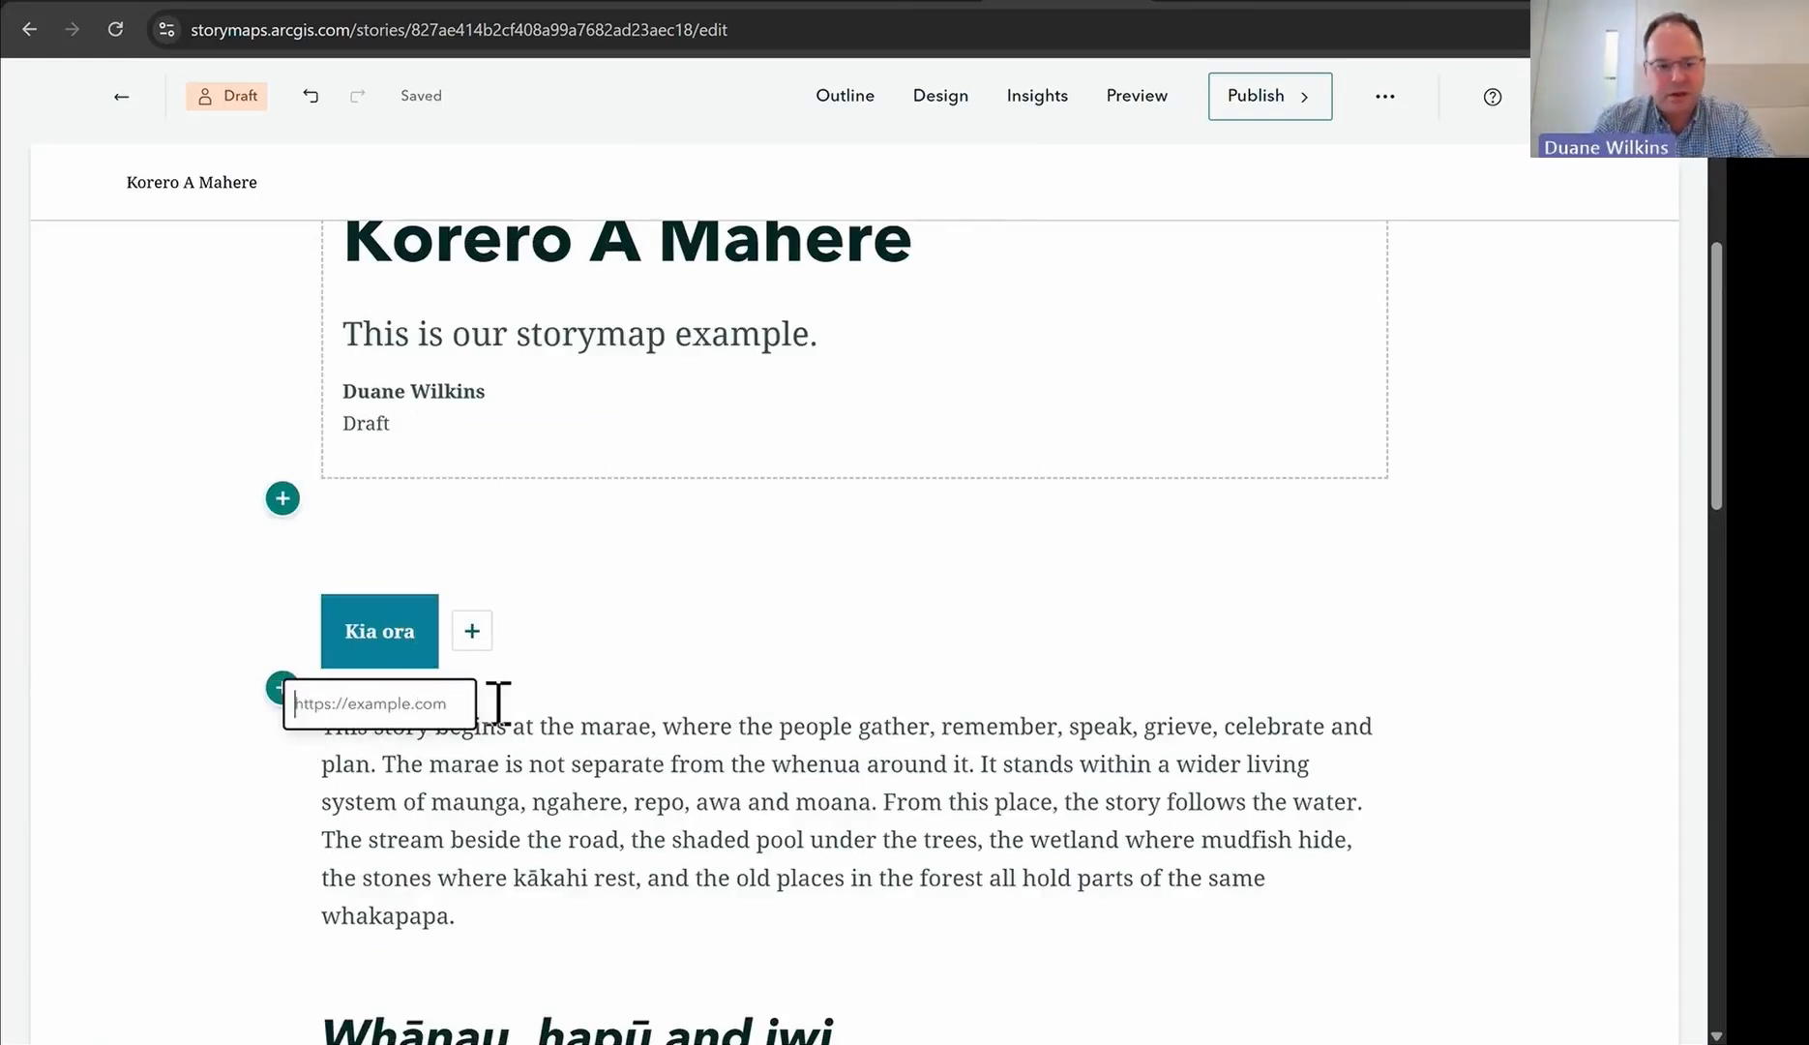
text(https://)
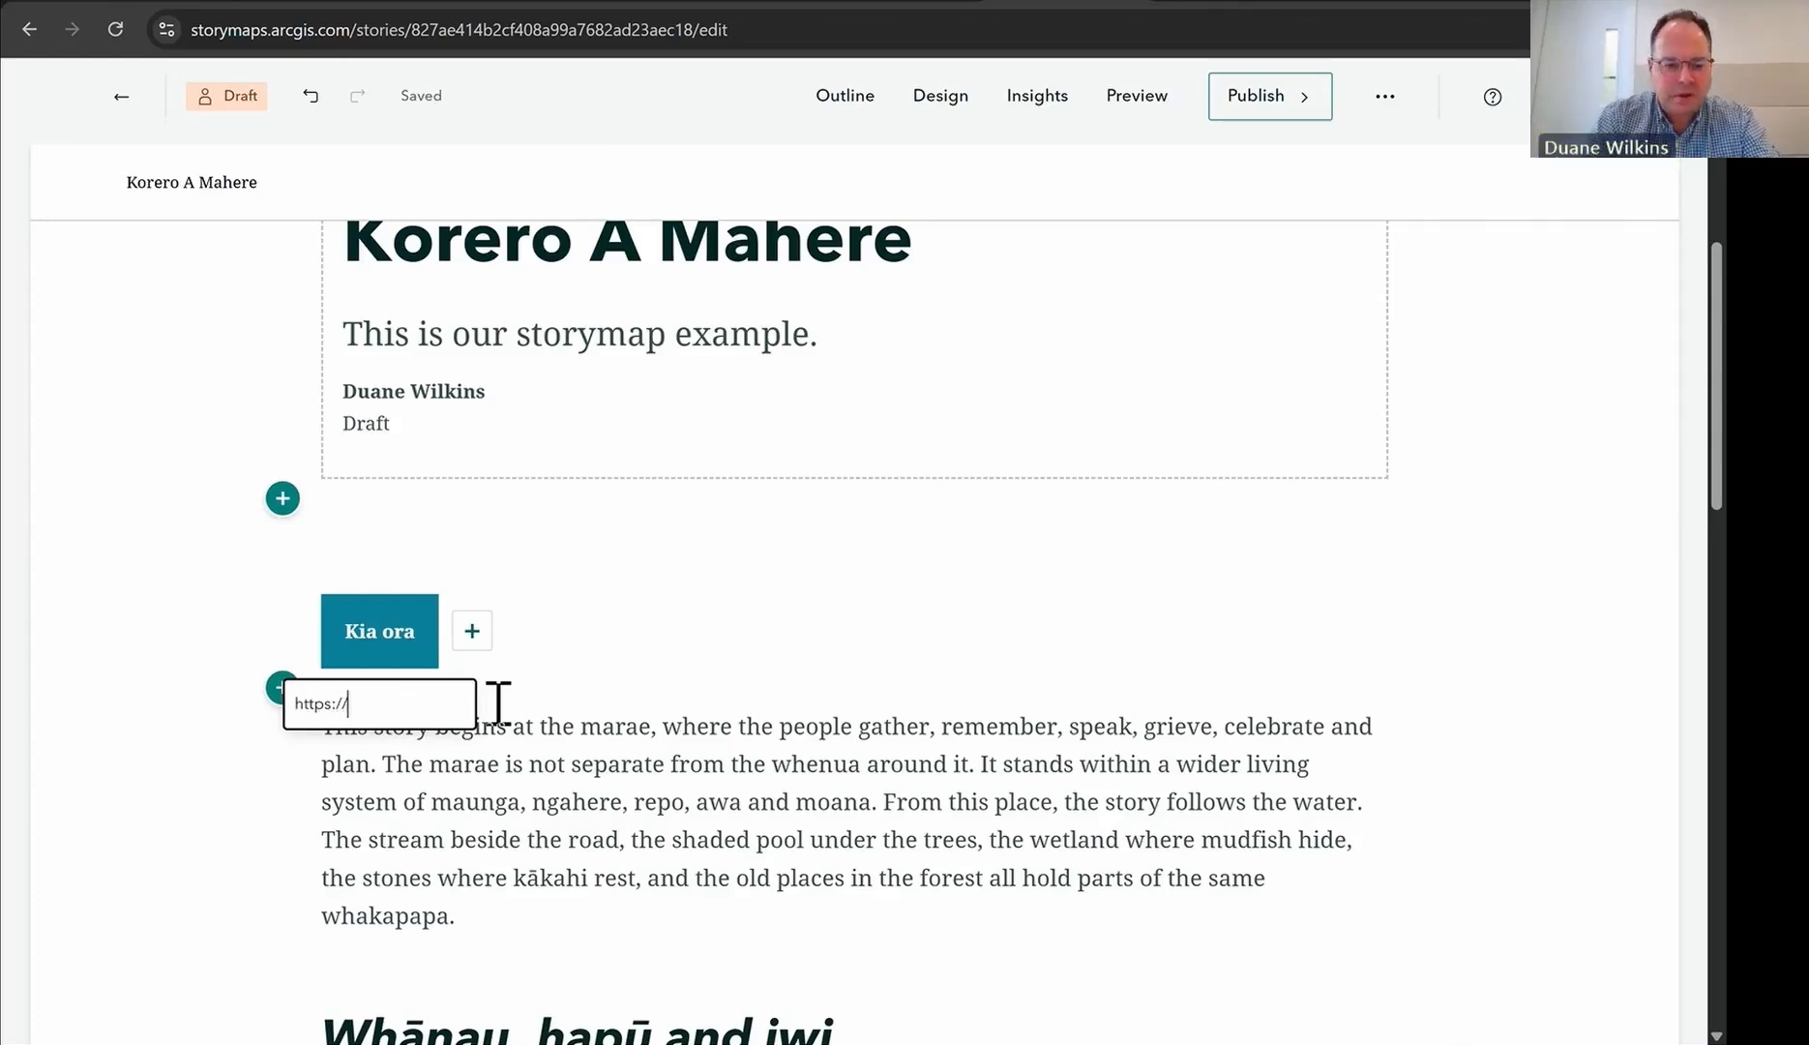
text(mata)
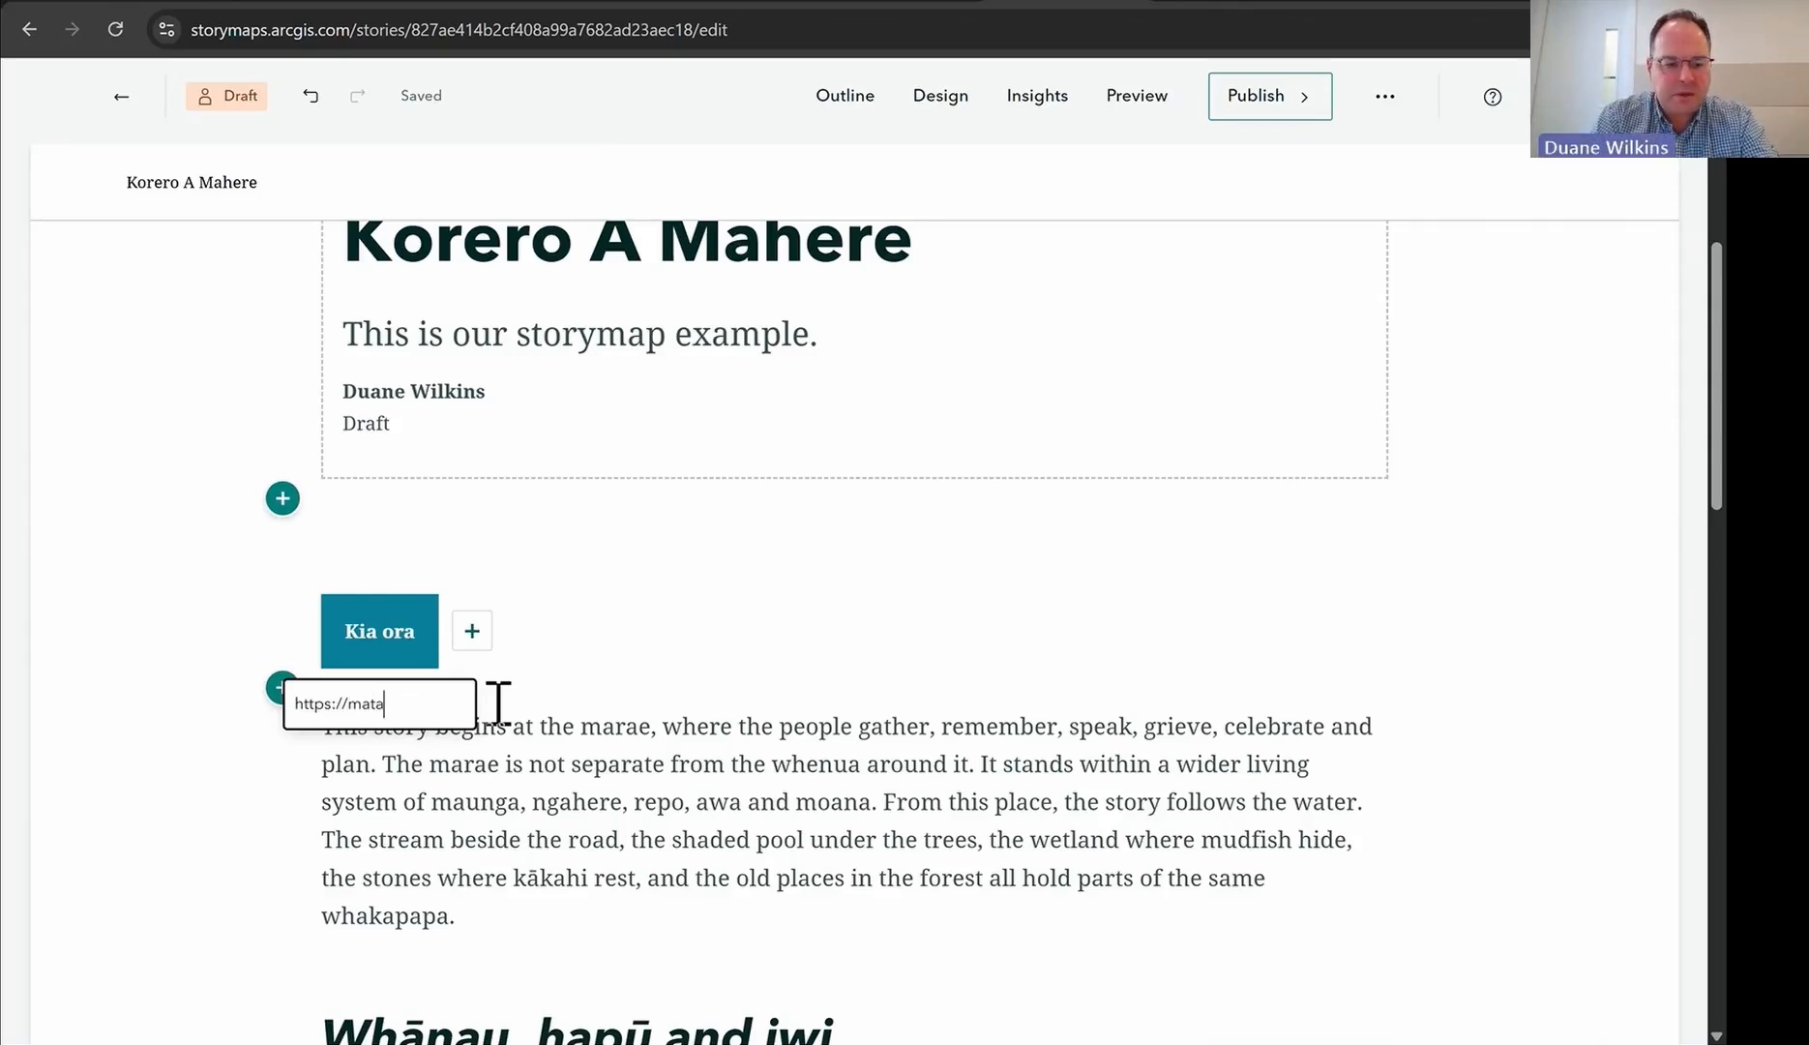
text(whenua.com)
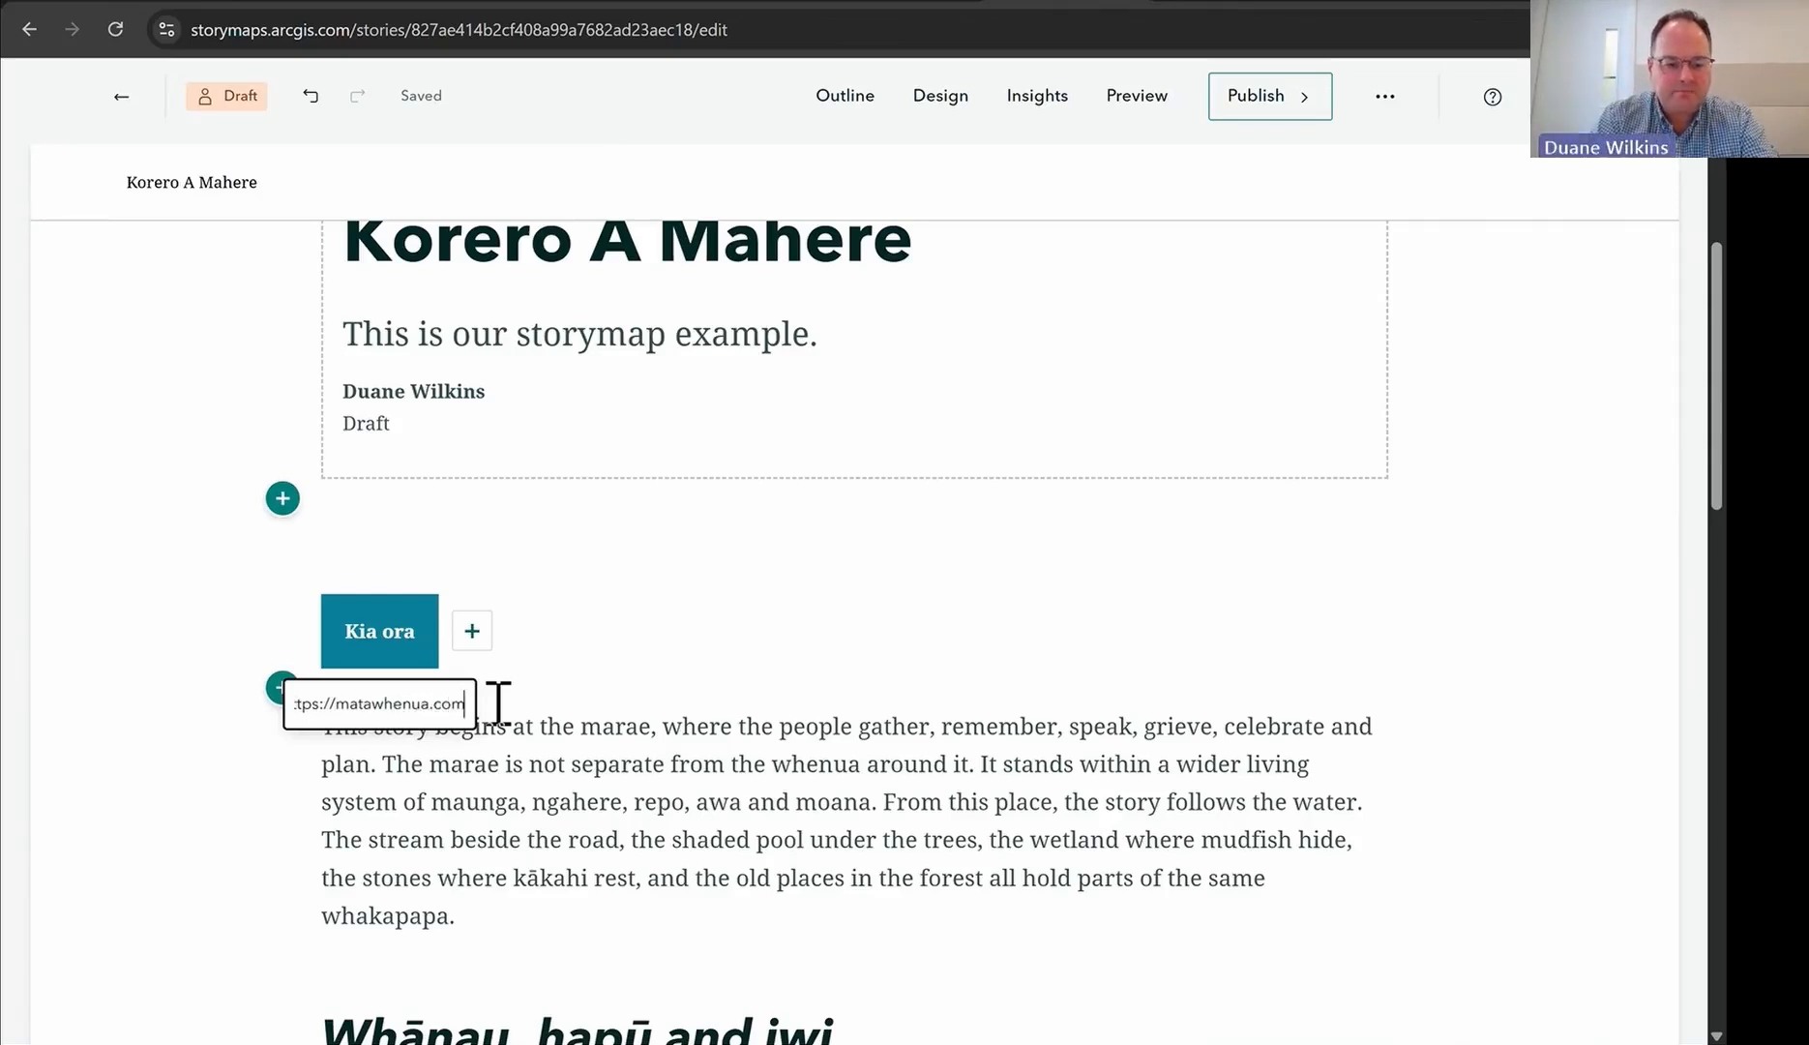
key(Return)
click(709, 646)
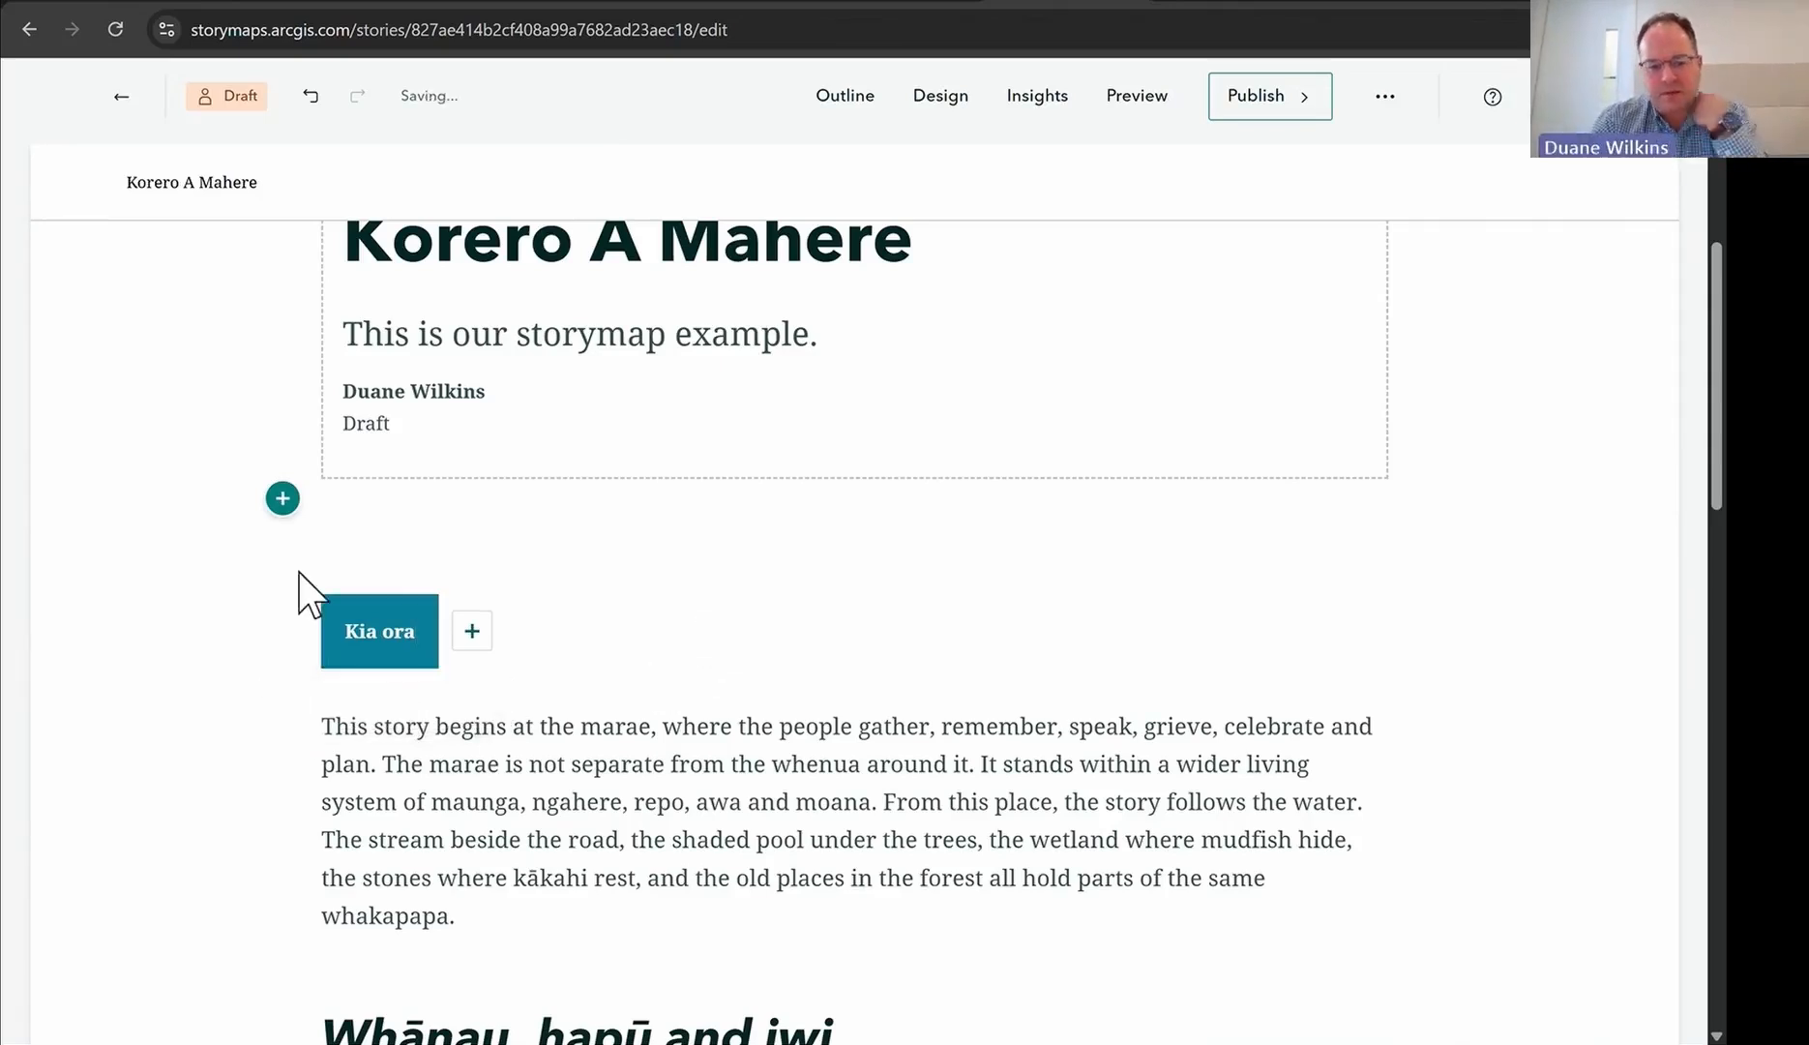
click(612, 766)
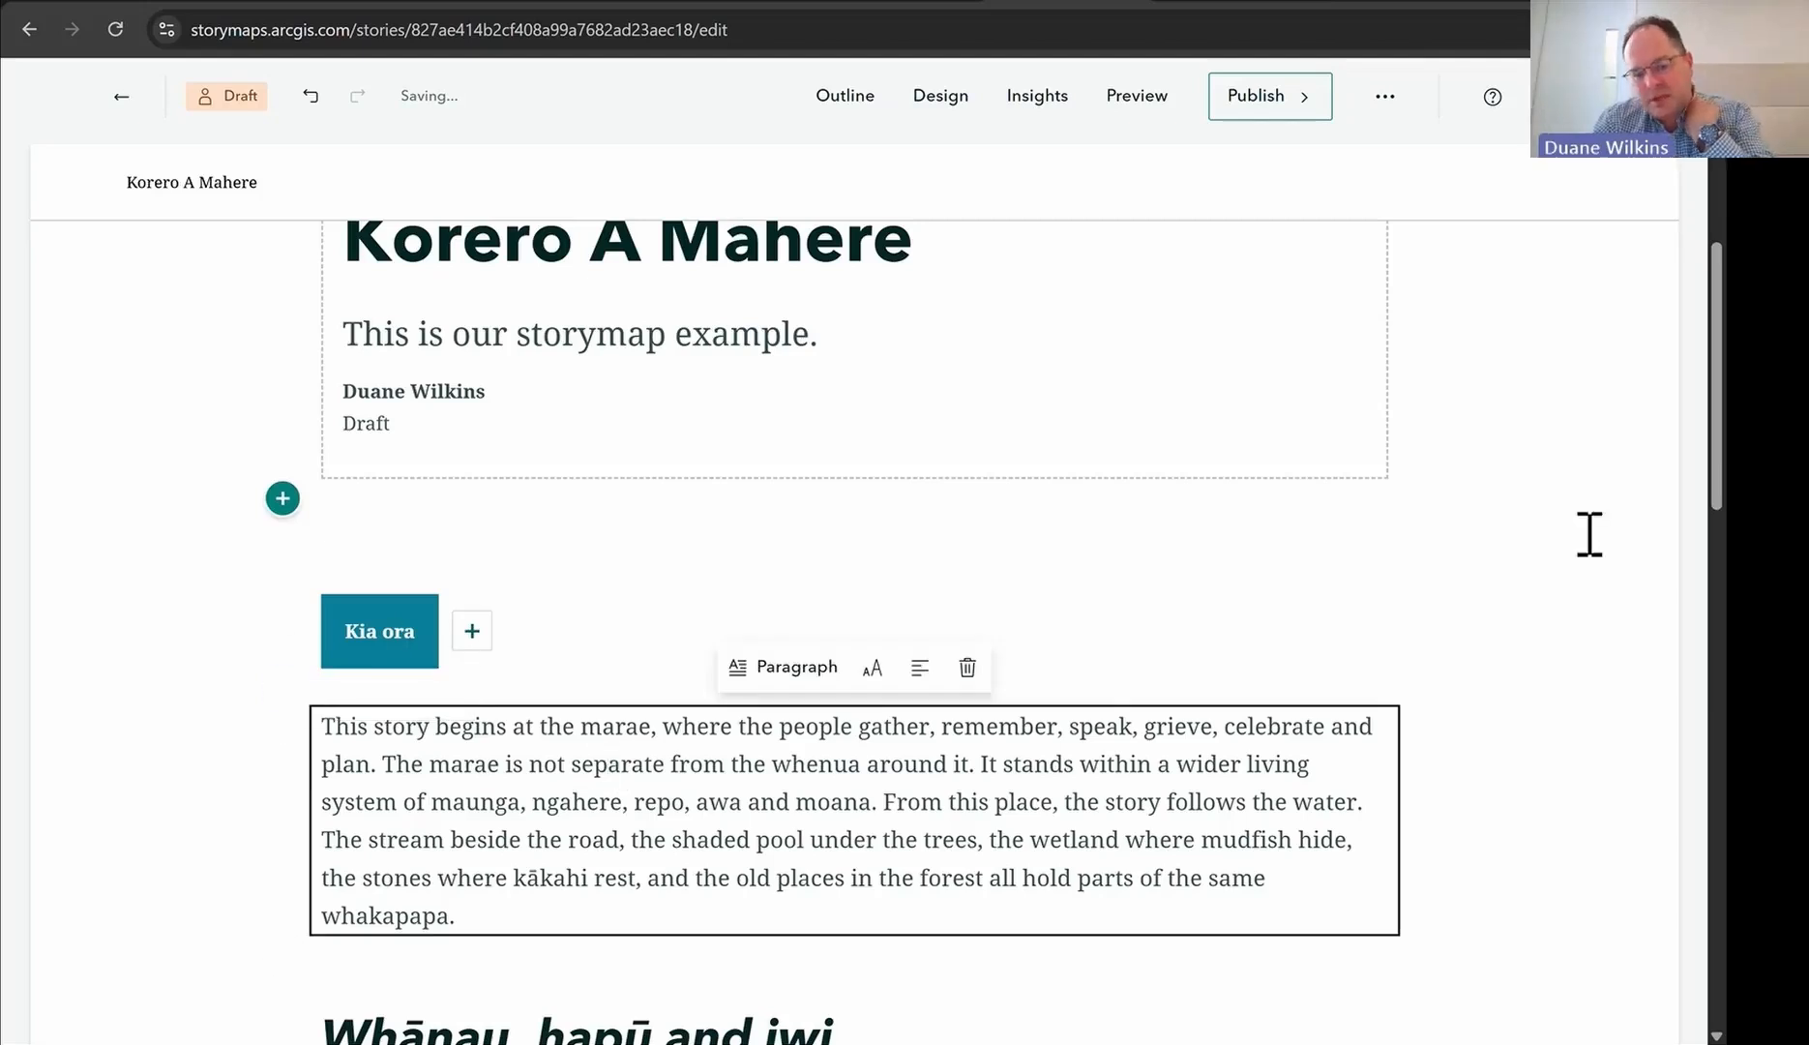
click(1389, 610)
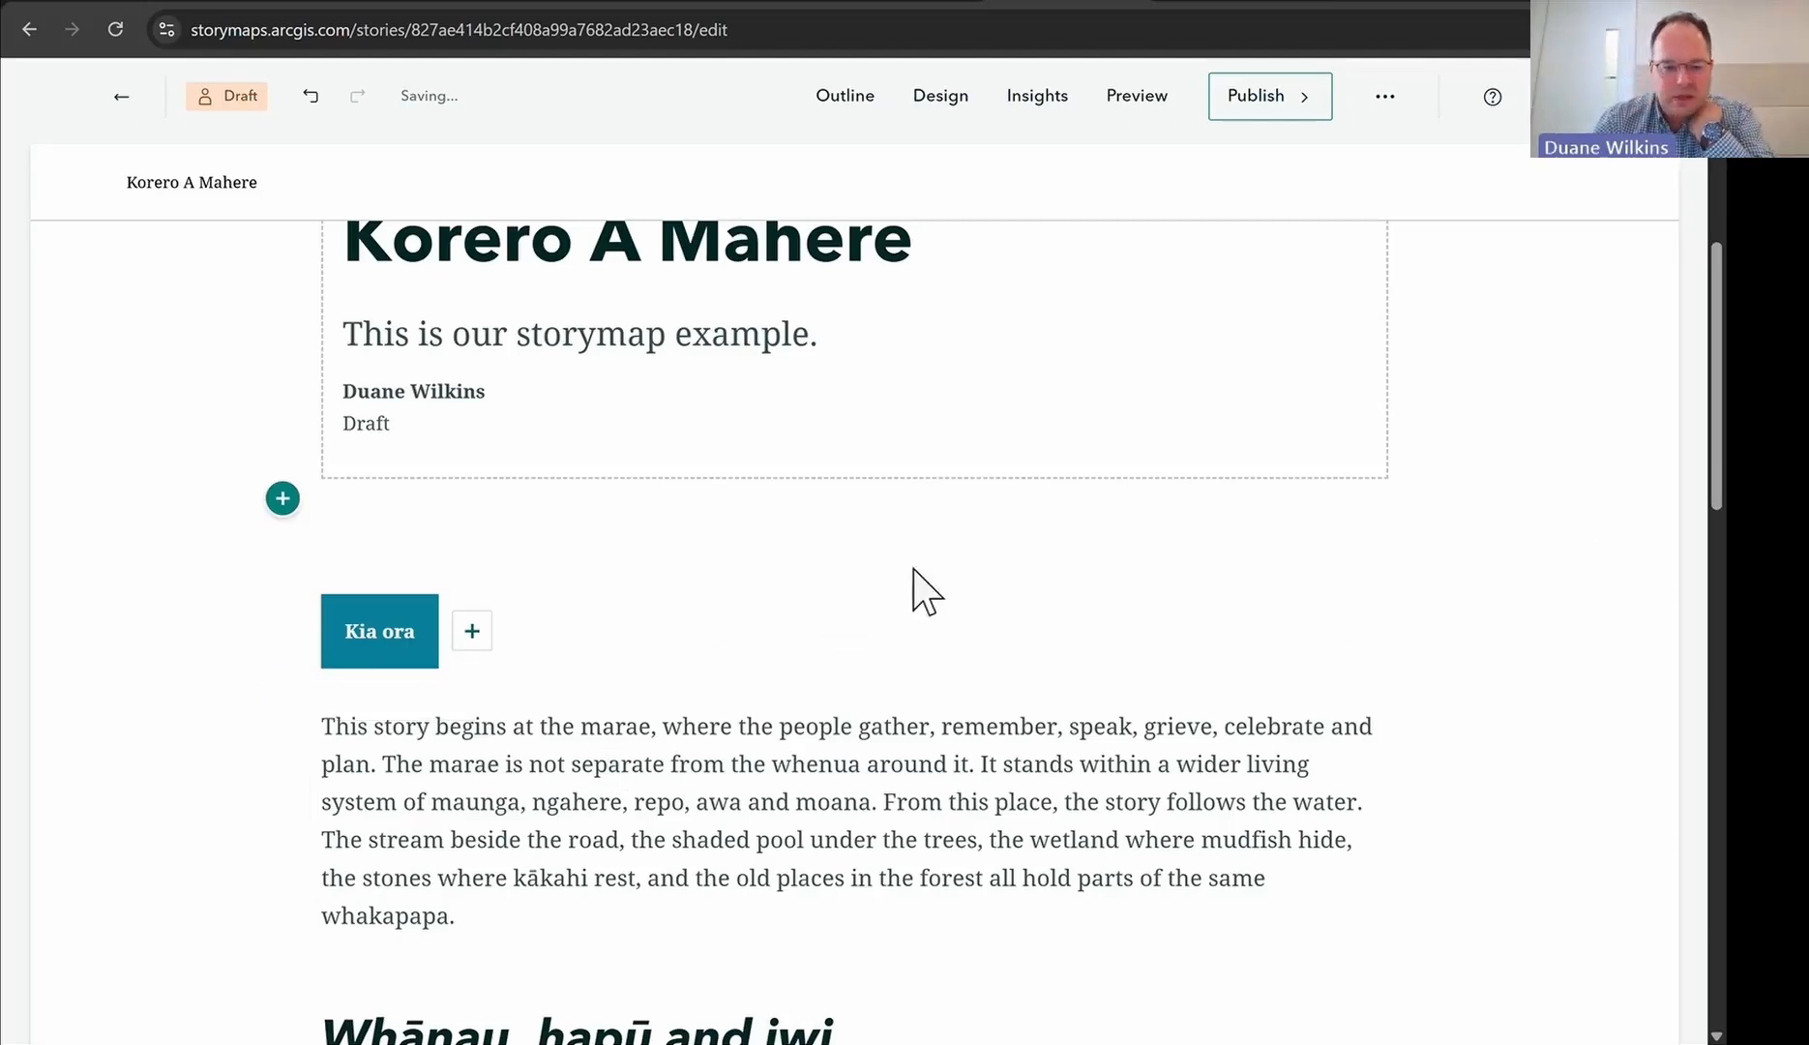
Step: Examine the basic, data visualization, media and immersive content blocks available for insertion below the story title
click(282, 499)
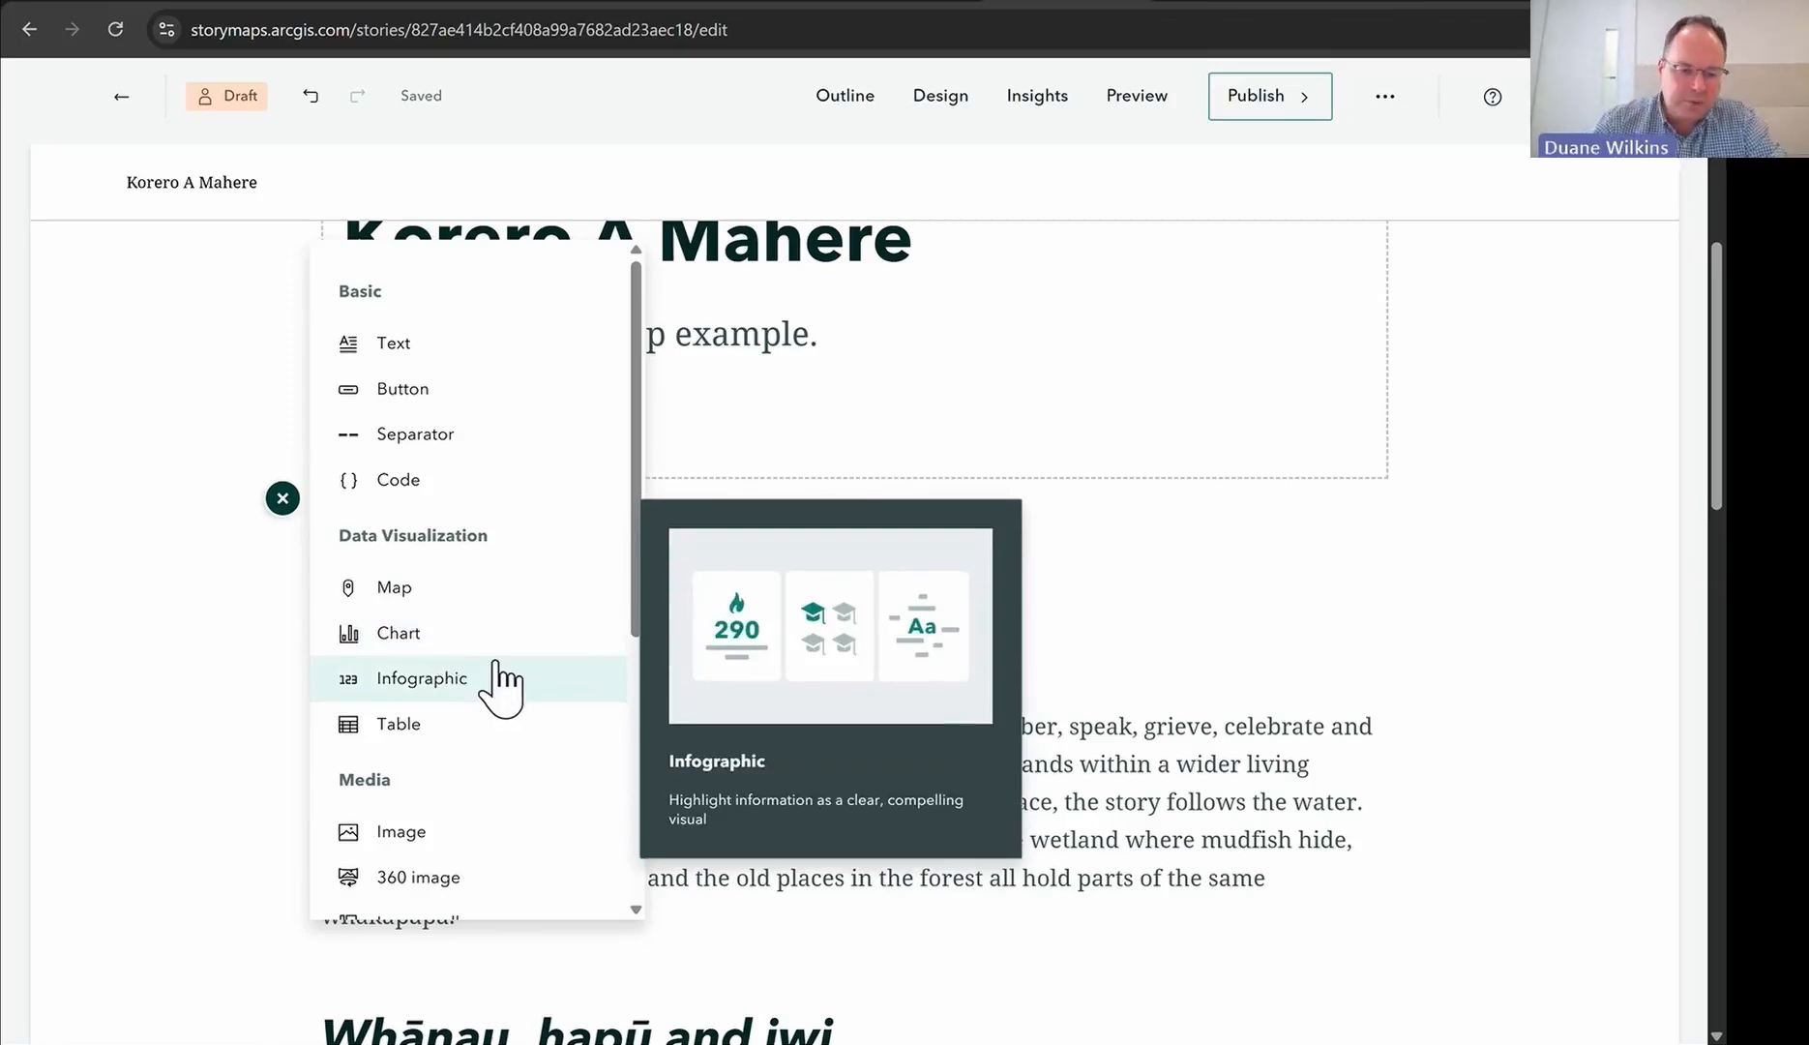
scroll(571, 658, down, 3)
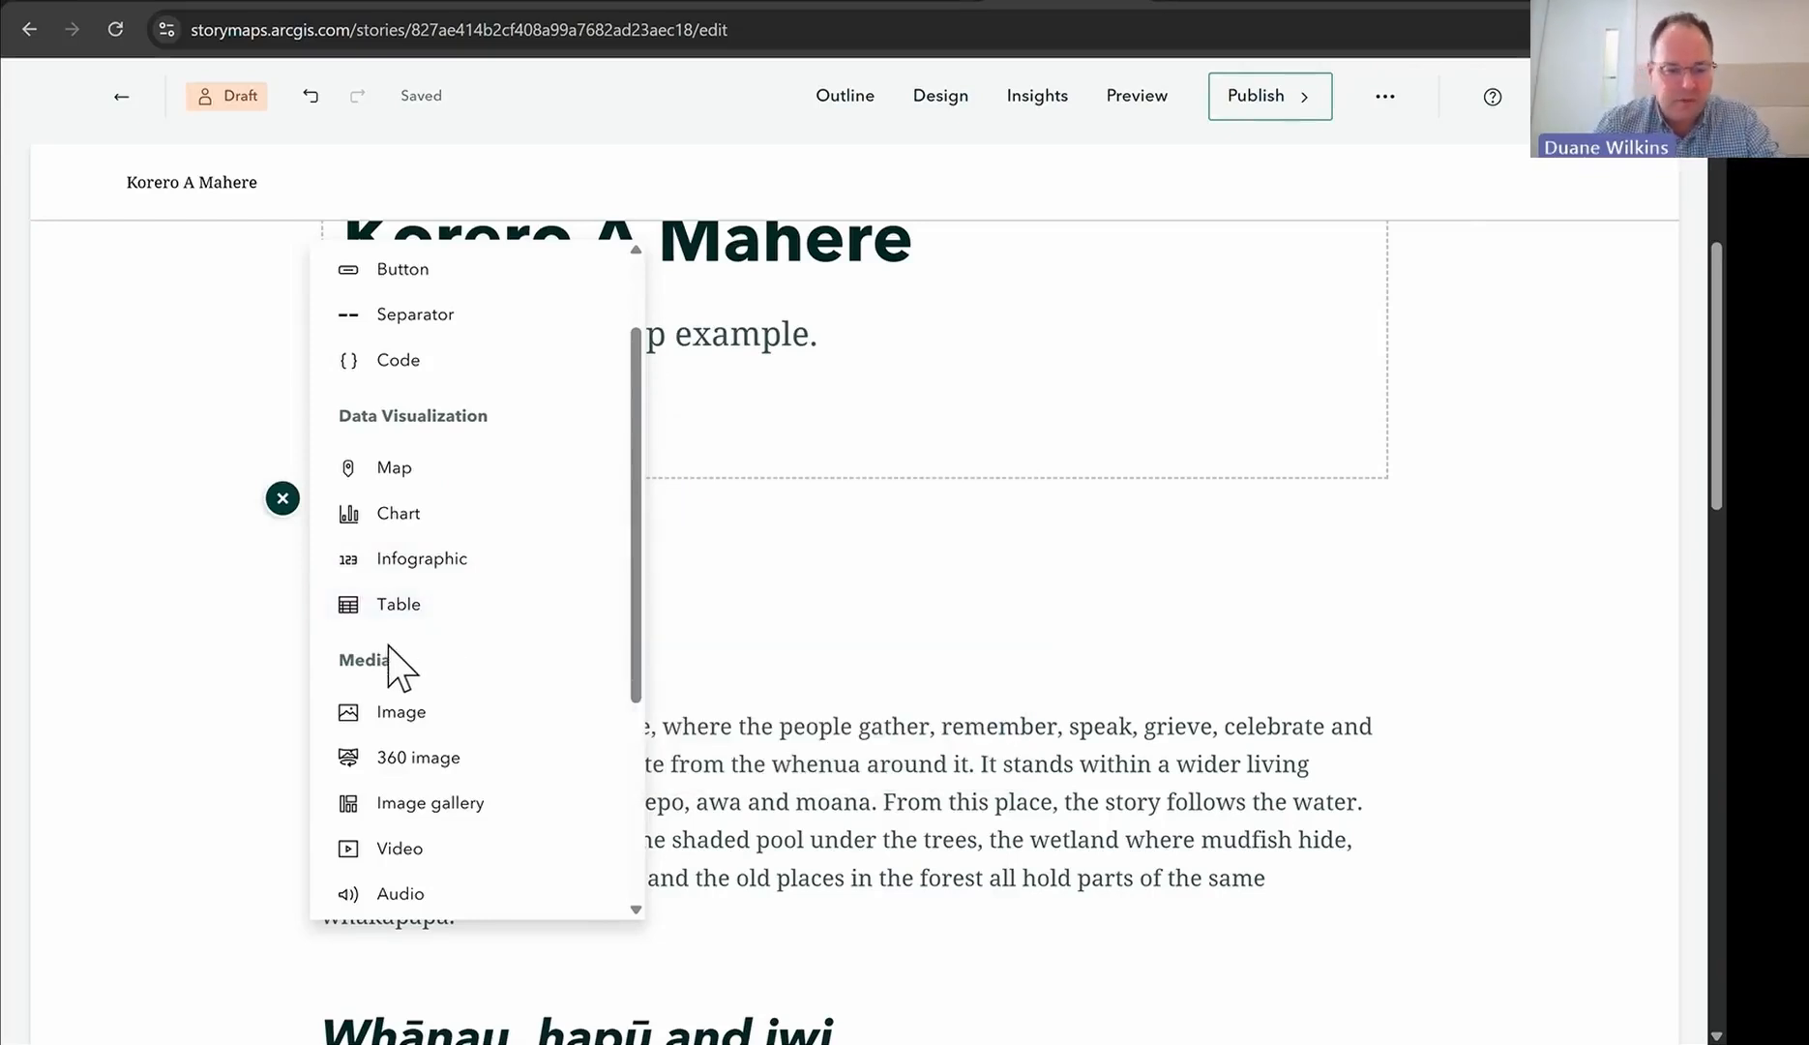
scroll(388, 663, down, 1)
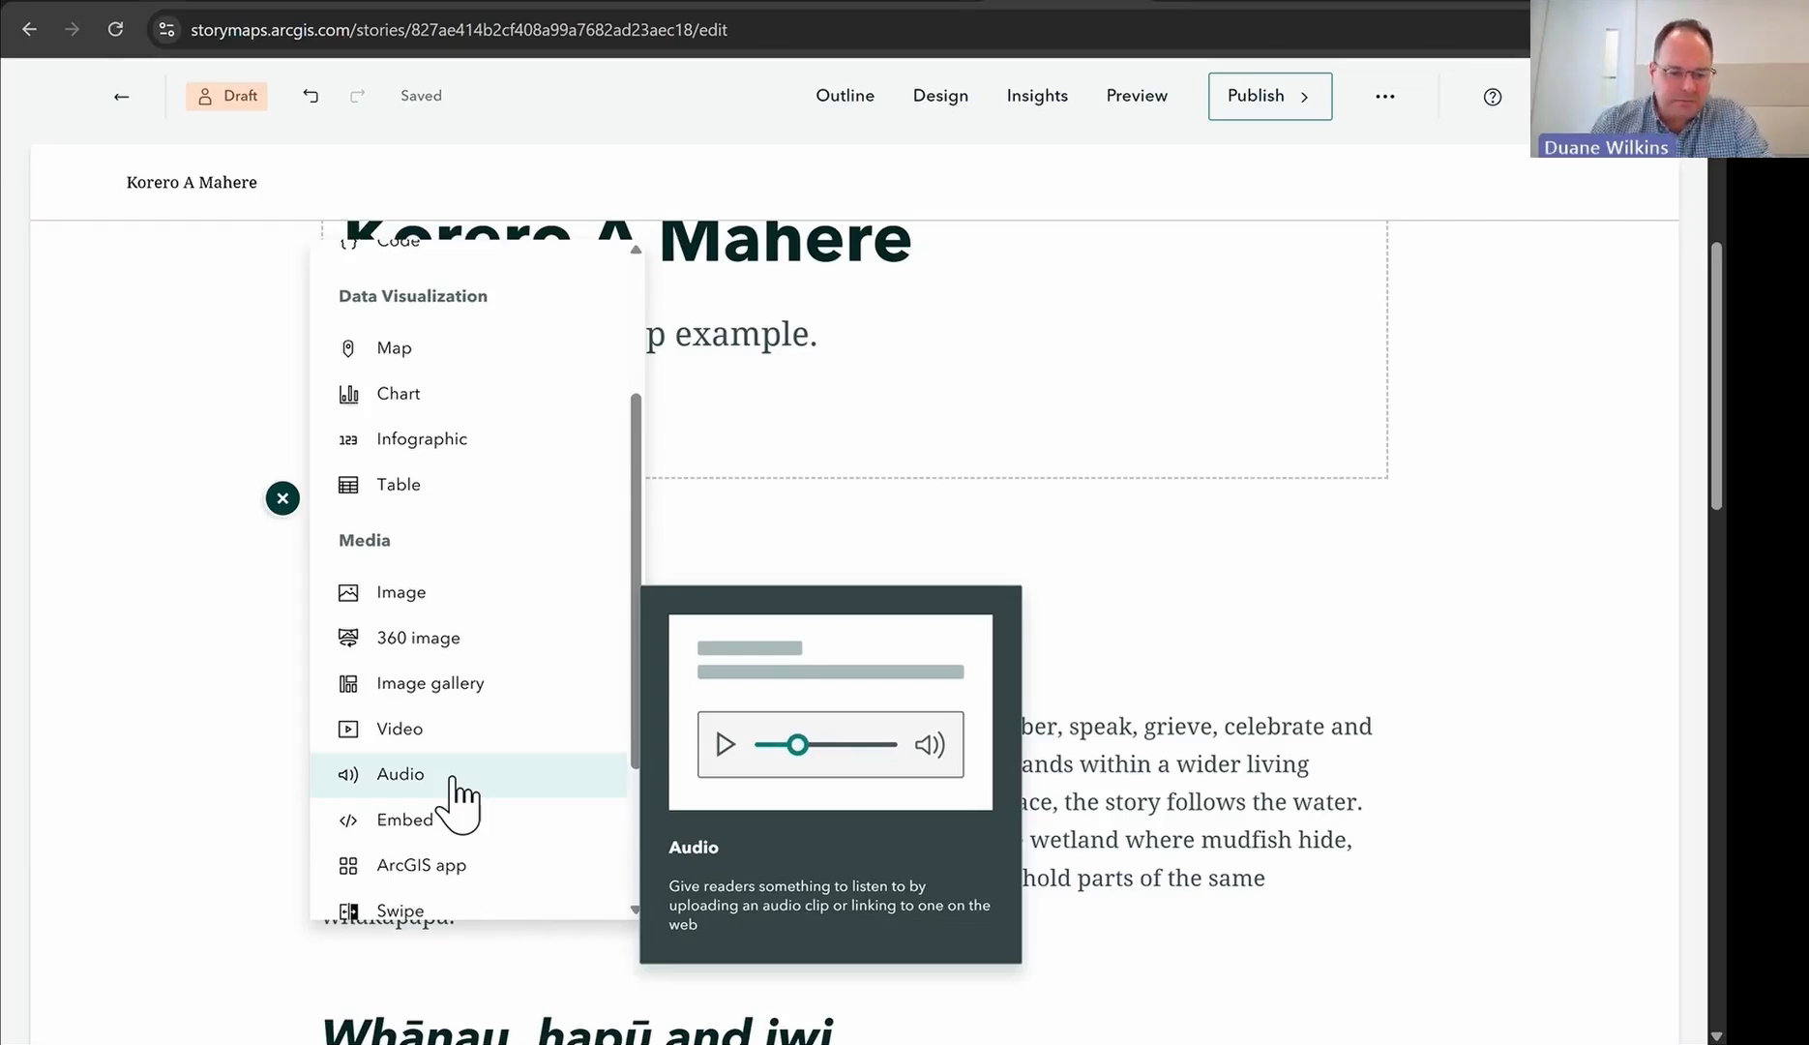
scroll(454, 785, down, 1)
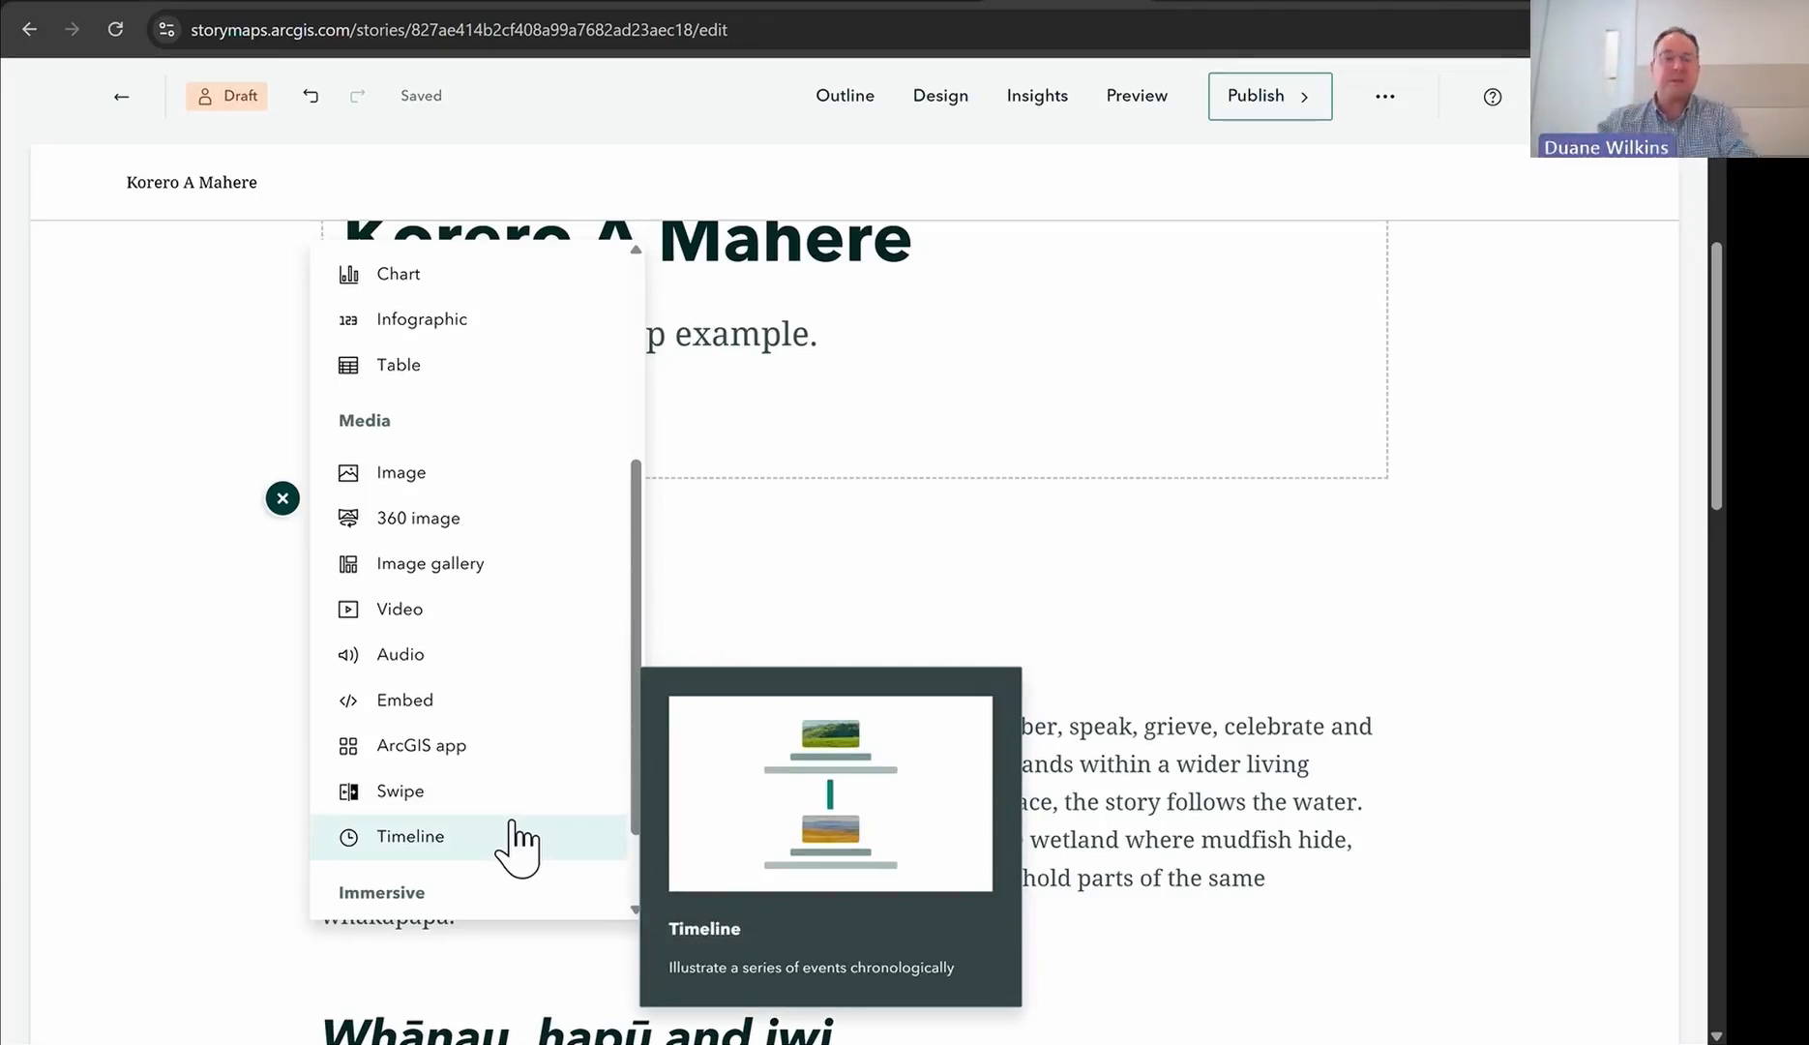
scroll(520, 803, down, 2)
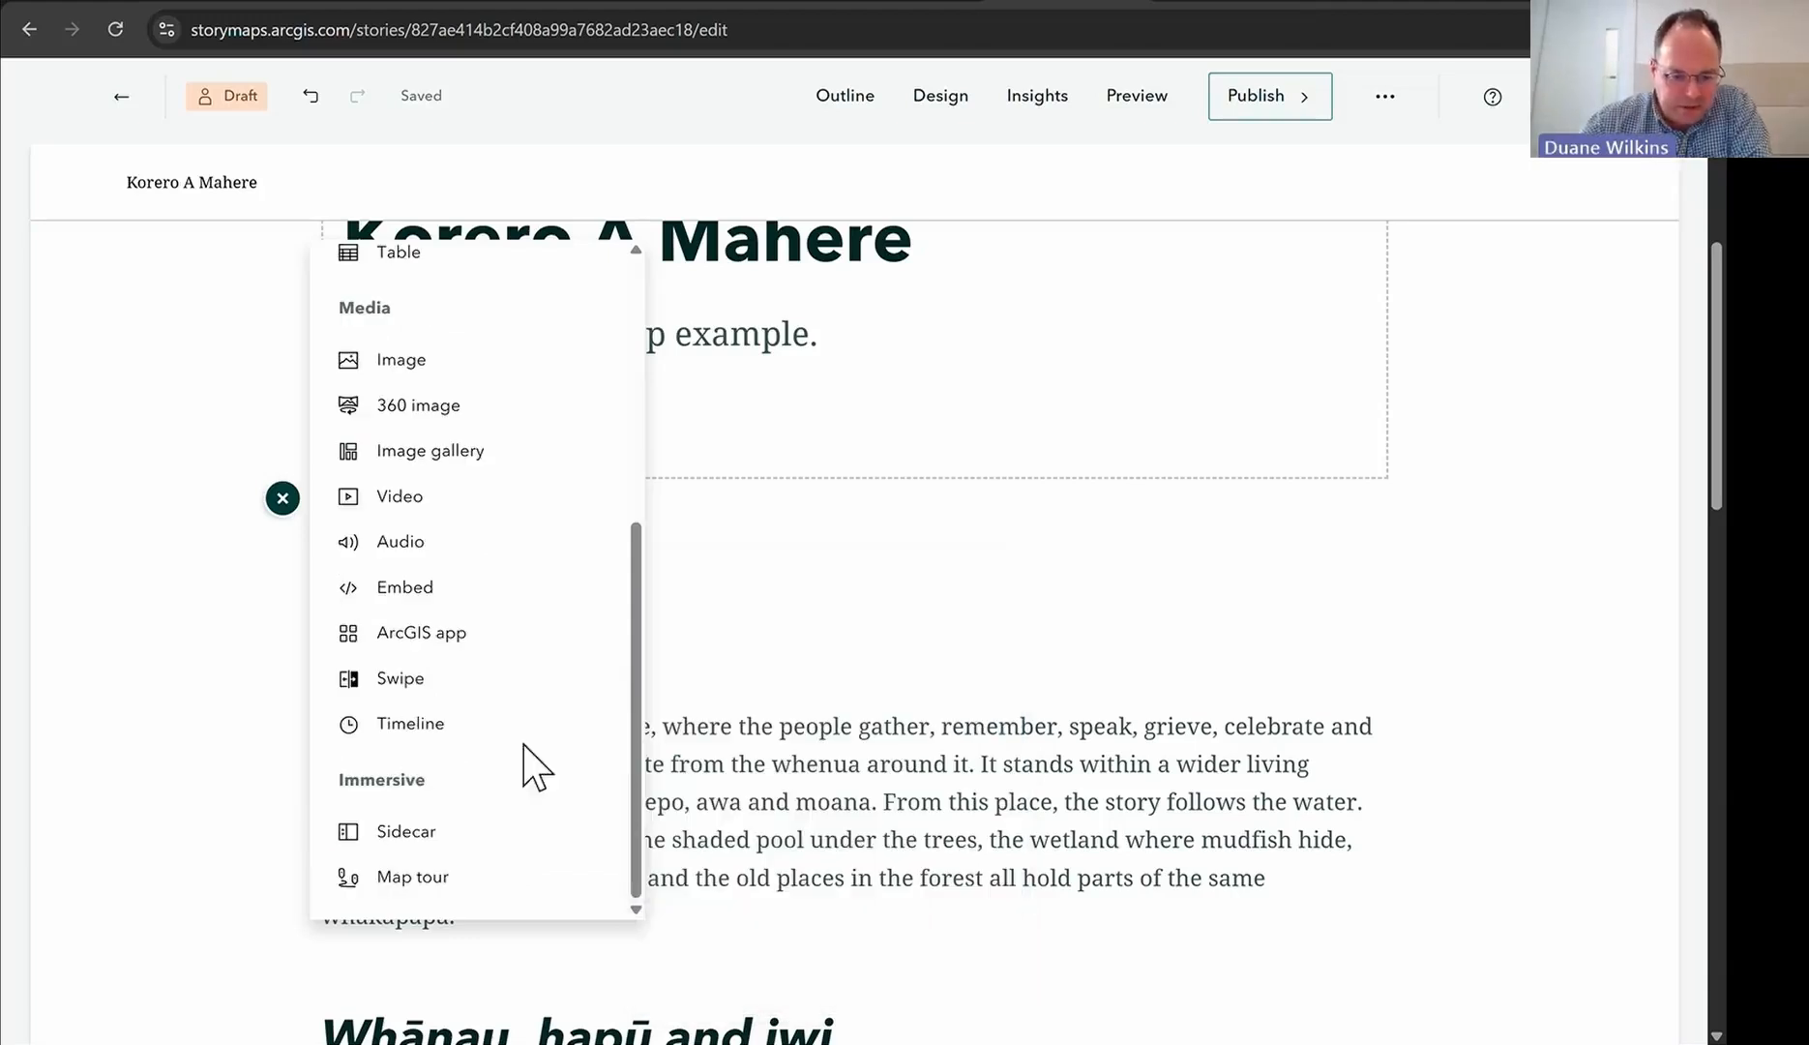
mouse_move(474, 840)
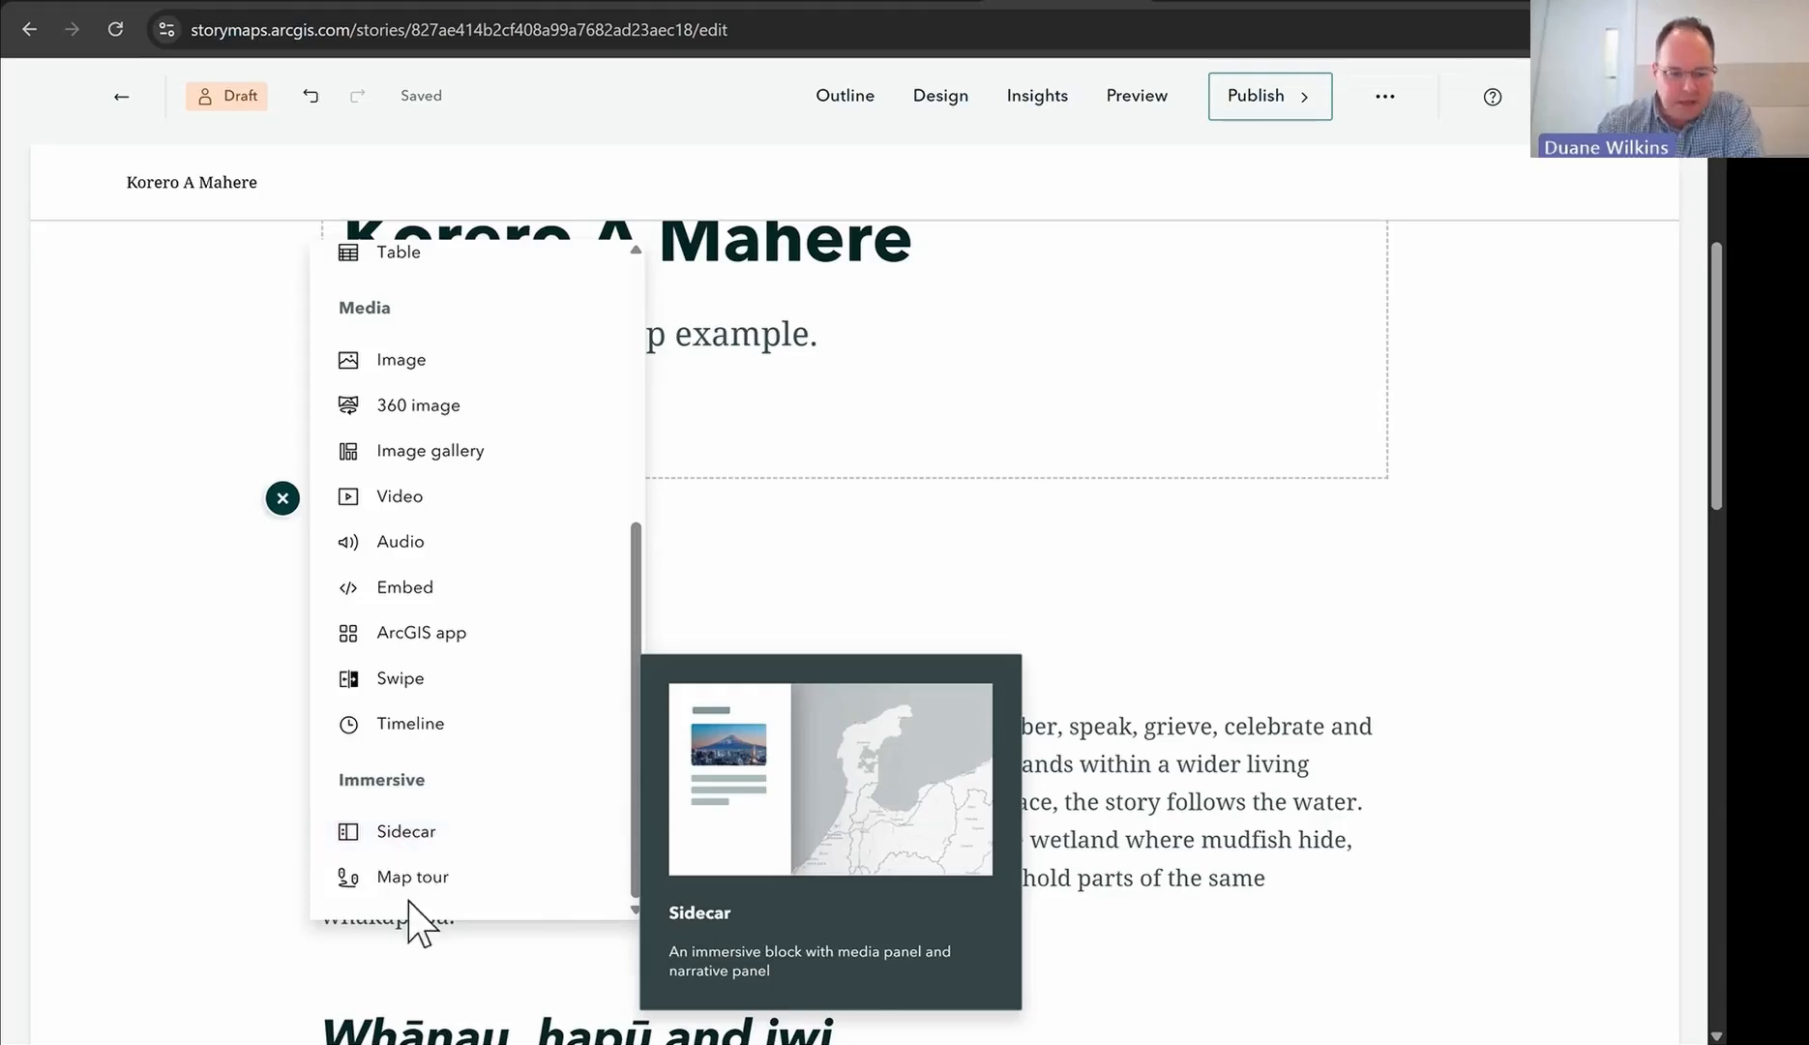
mouse_move(433, 876)
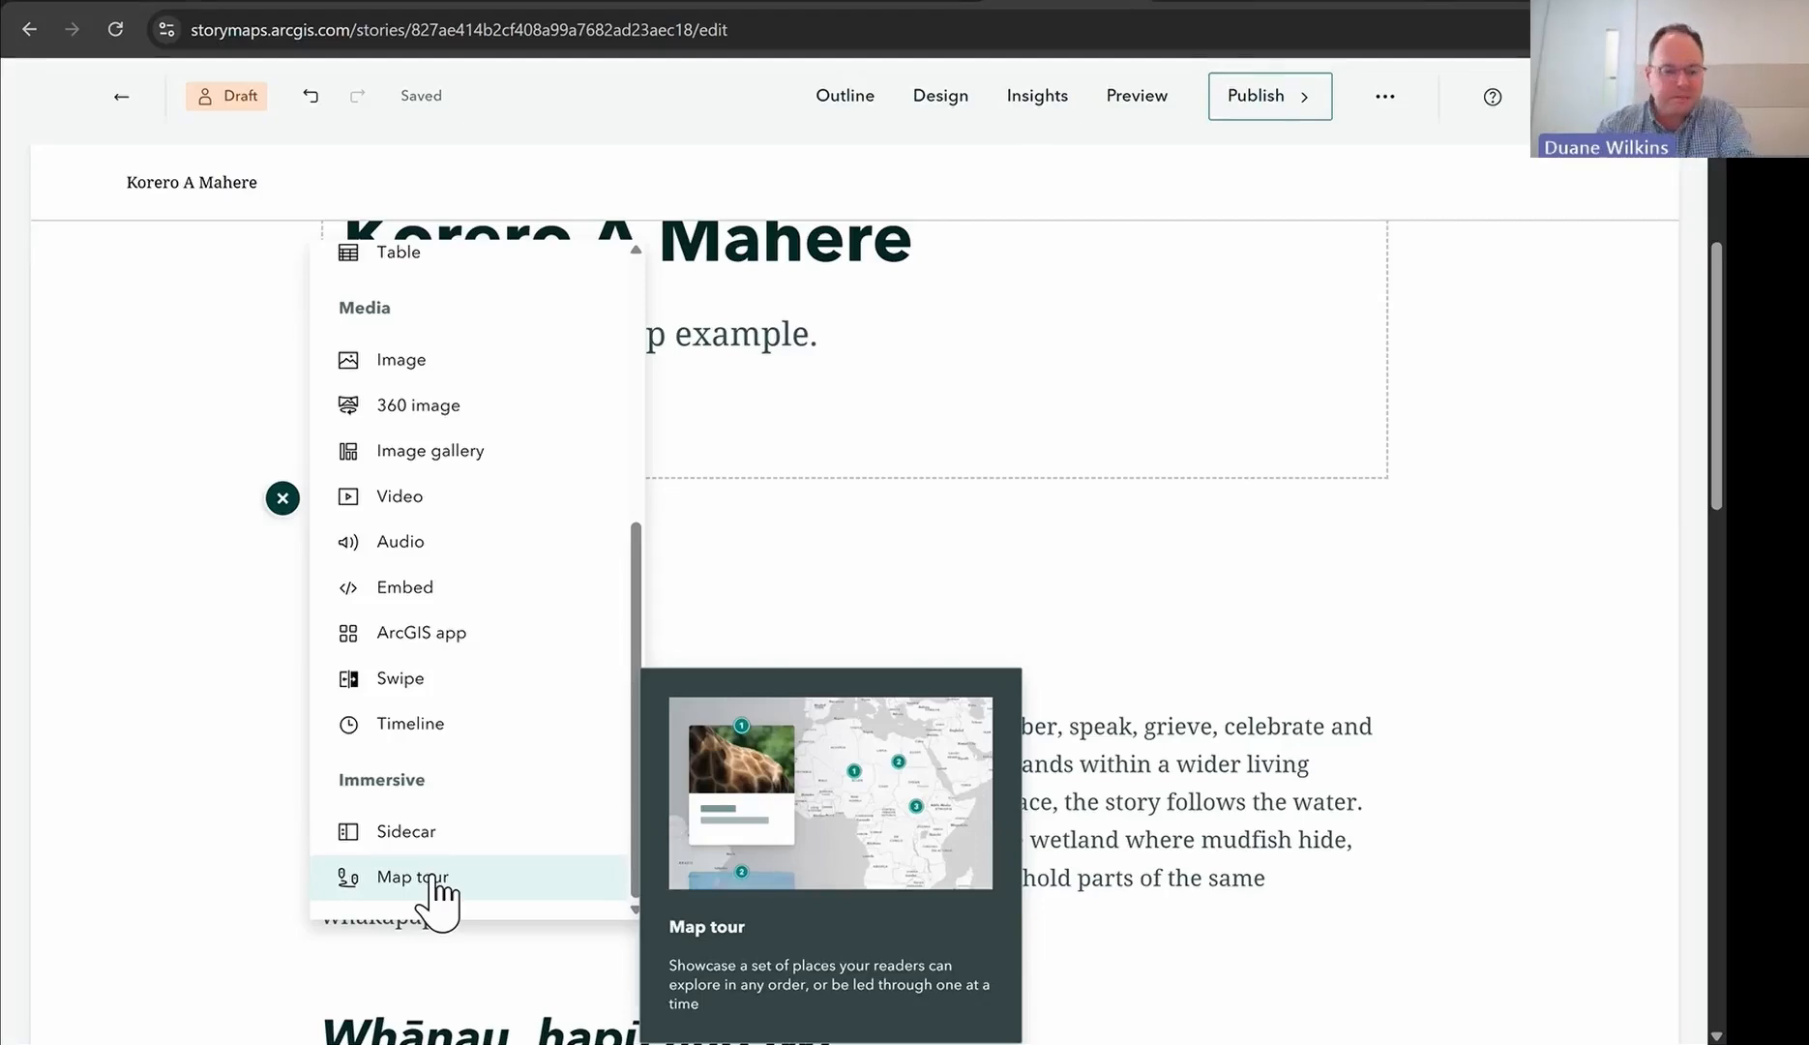
click(1275, 764)
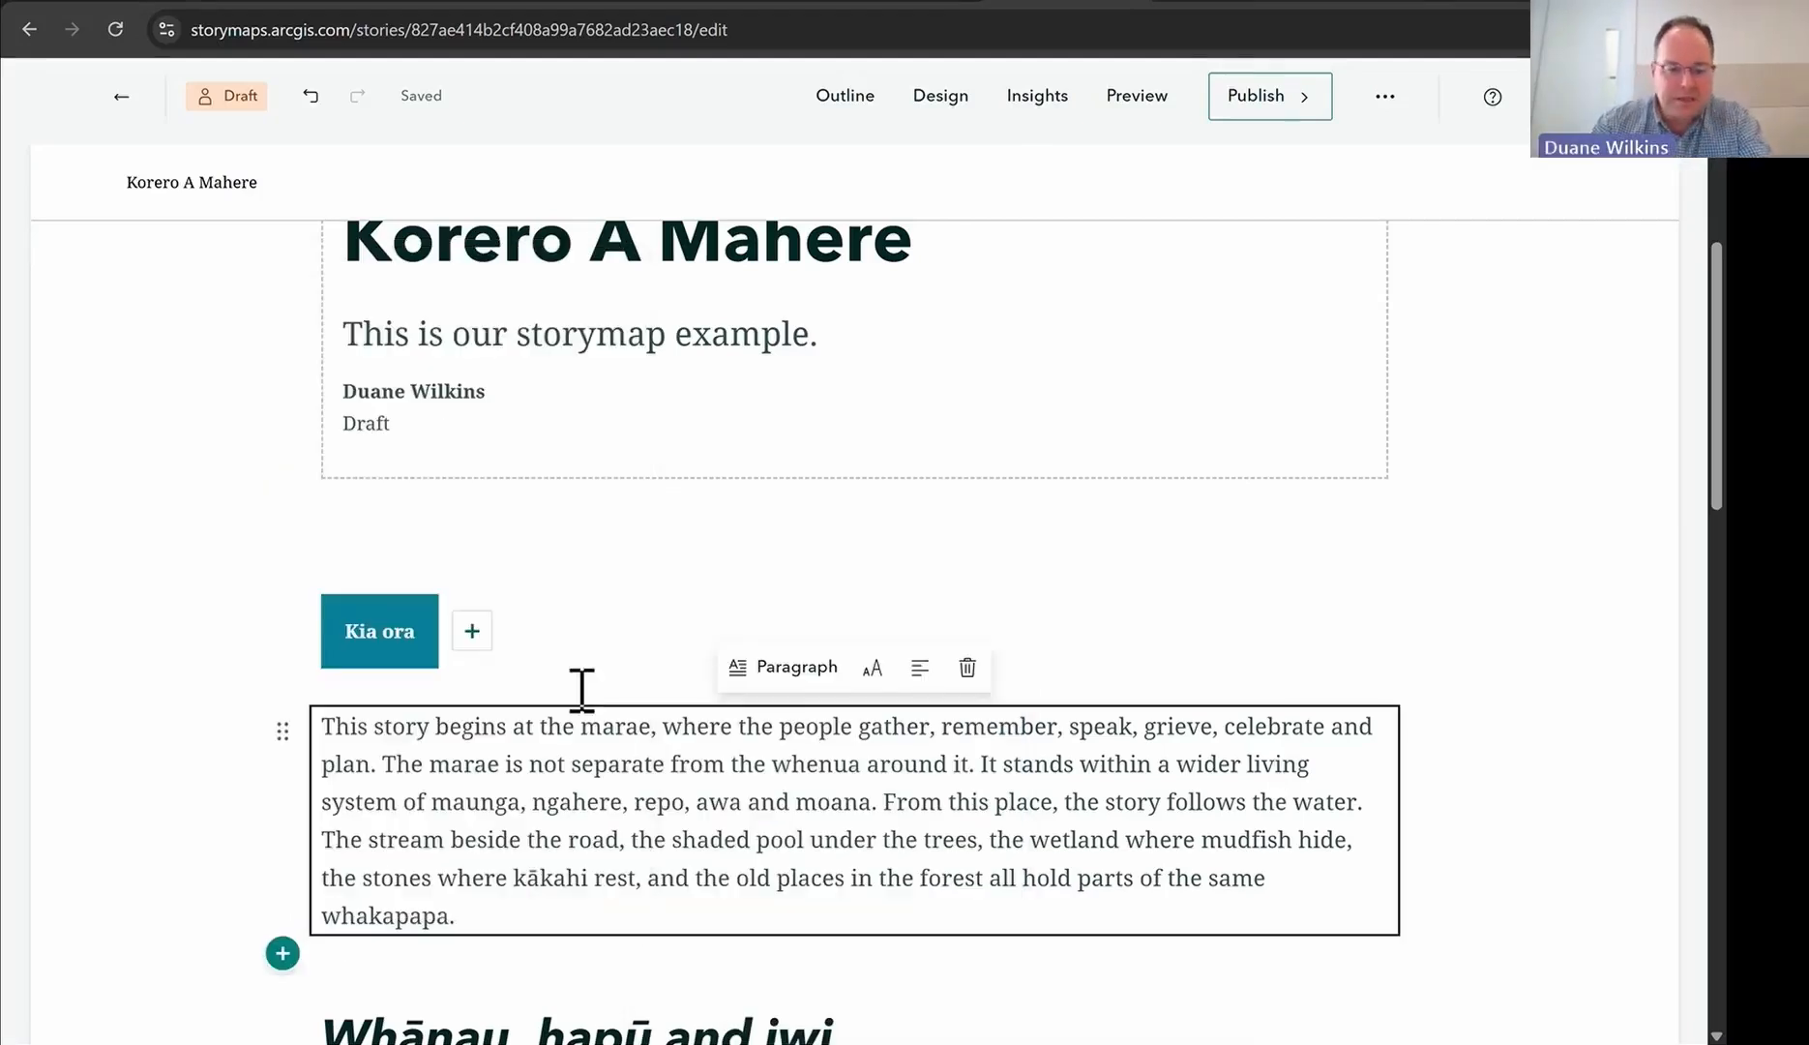
Step: Begin adding a map block on a new line below the paragraph starting "The old forest tells us"
scroll(517, 747, down, 6)
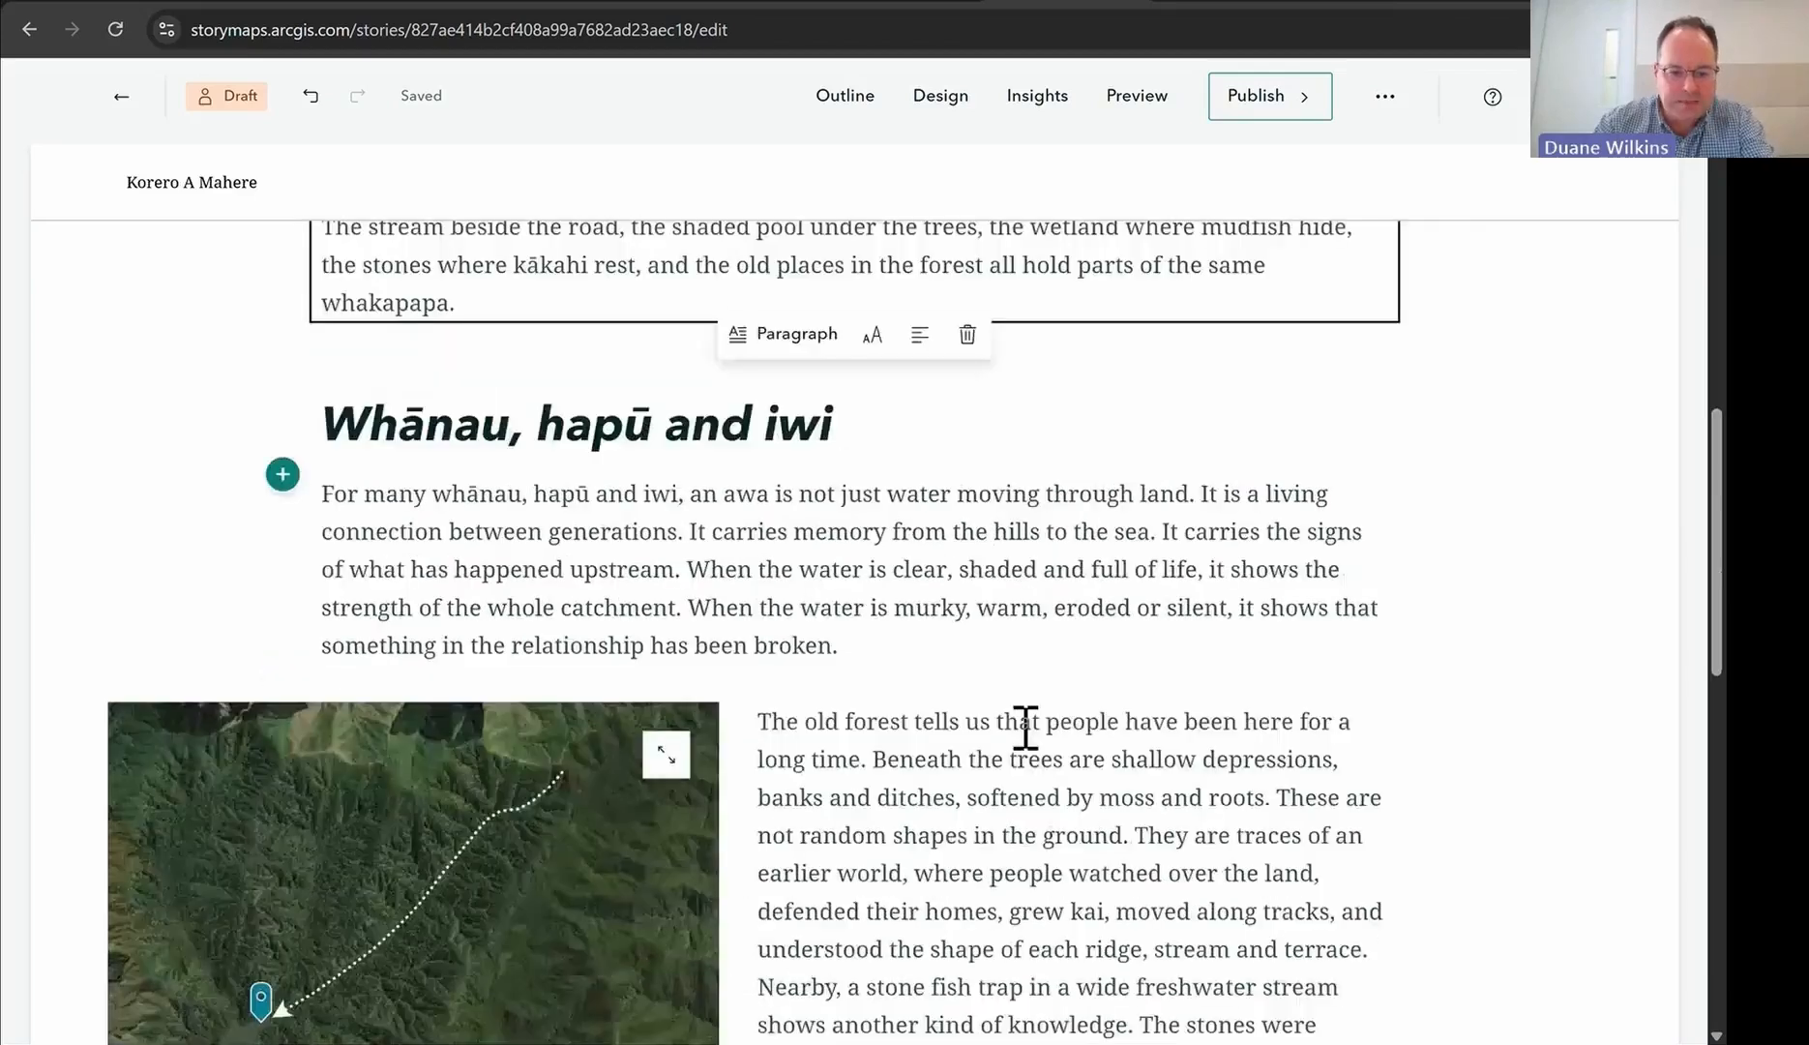
scroll(1025, 727, down, 5)
click(1039, 445)
key(Return)
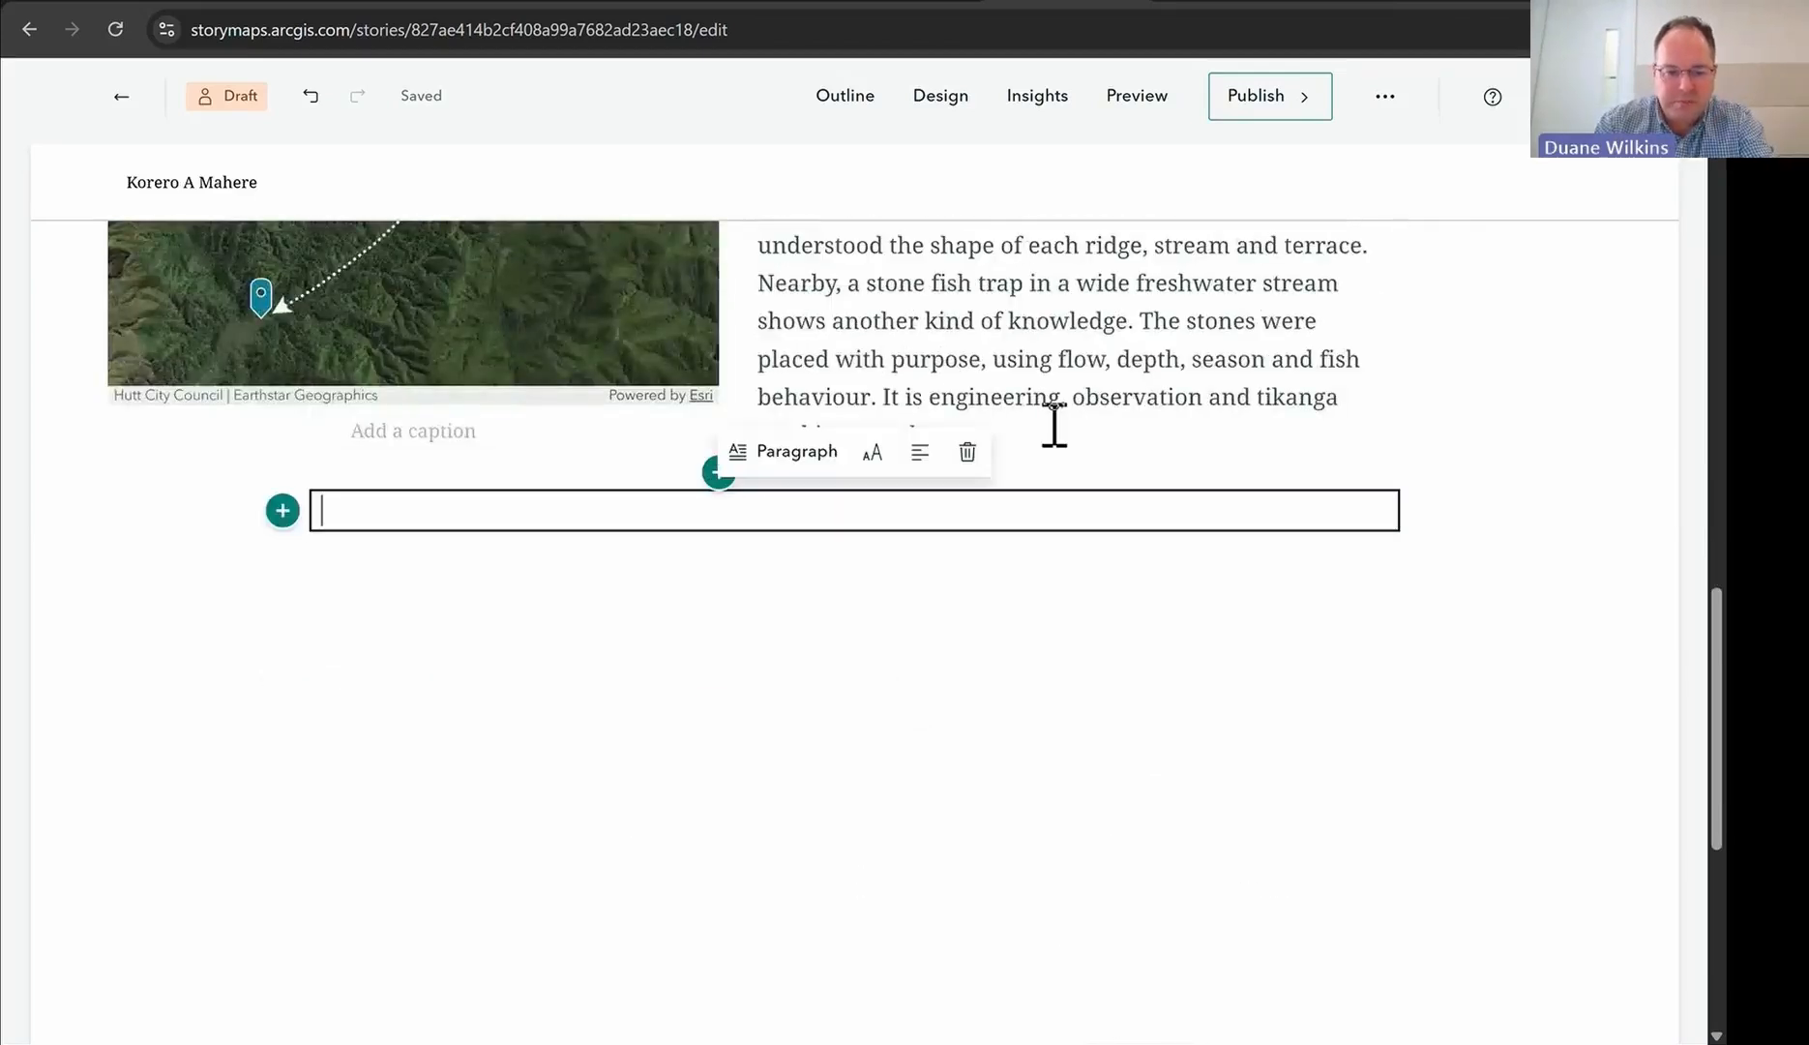
click(282, 511)
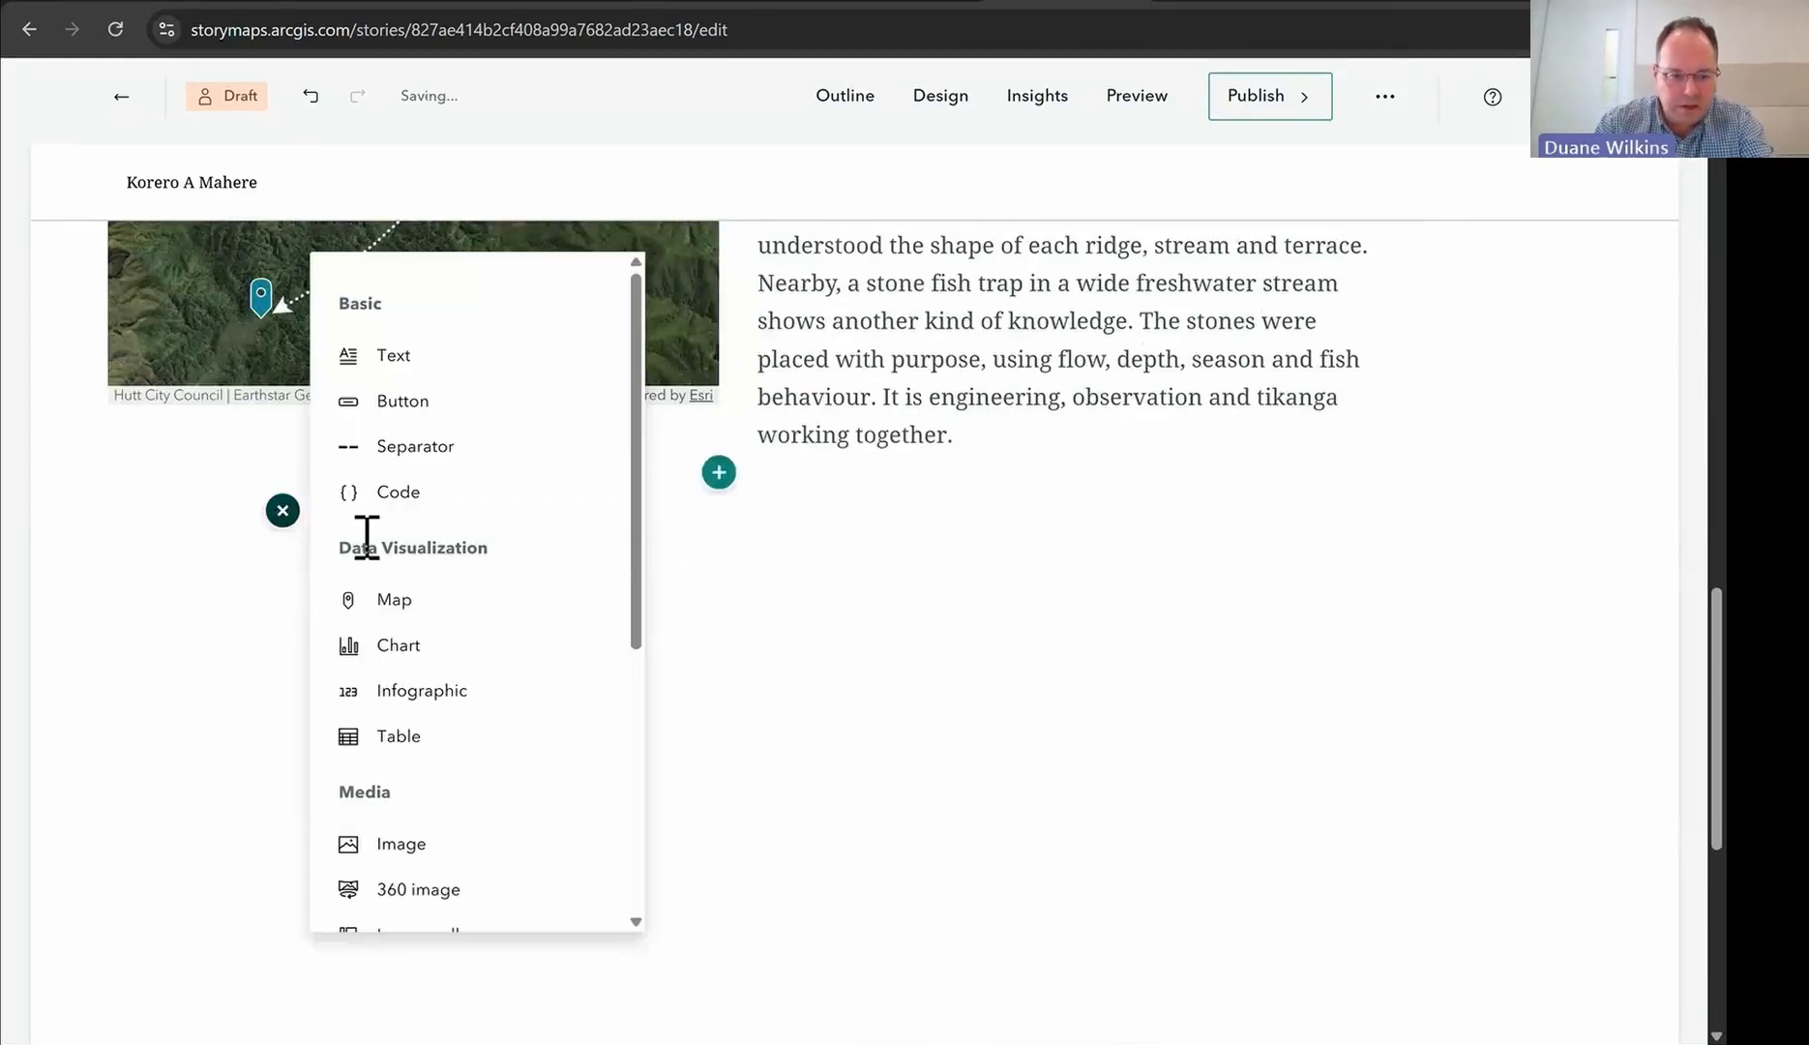
click(431, 612)
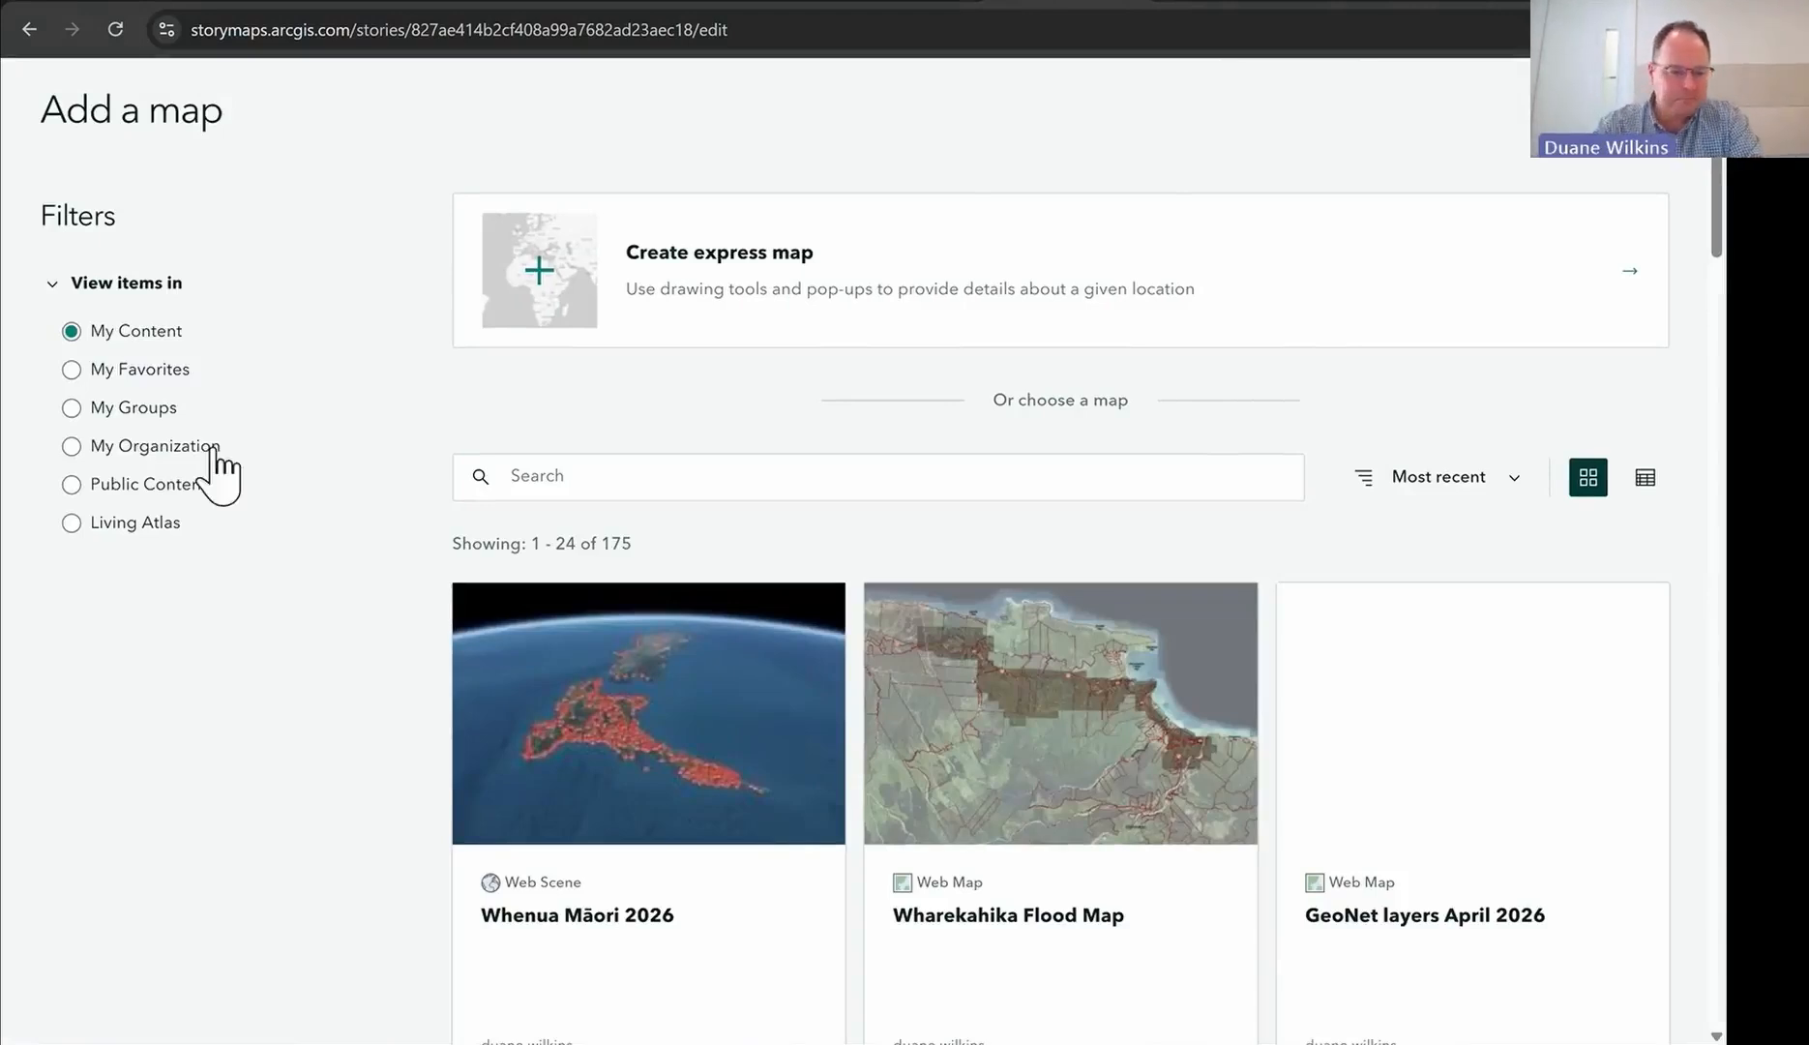
Step: Search the public content for maps matching "whenua maori"
click(150, 490)
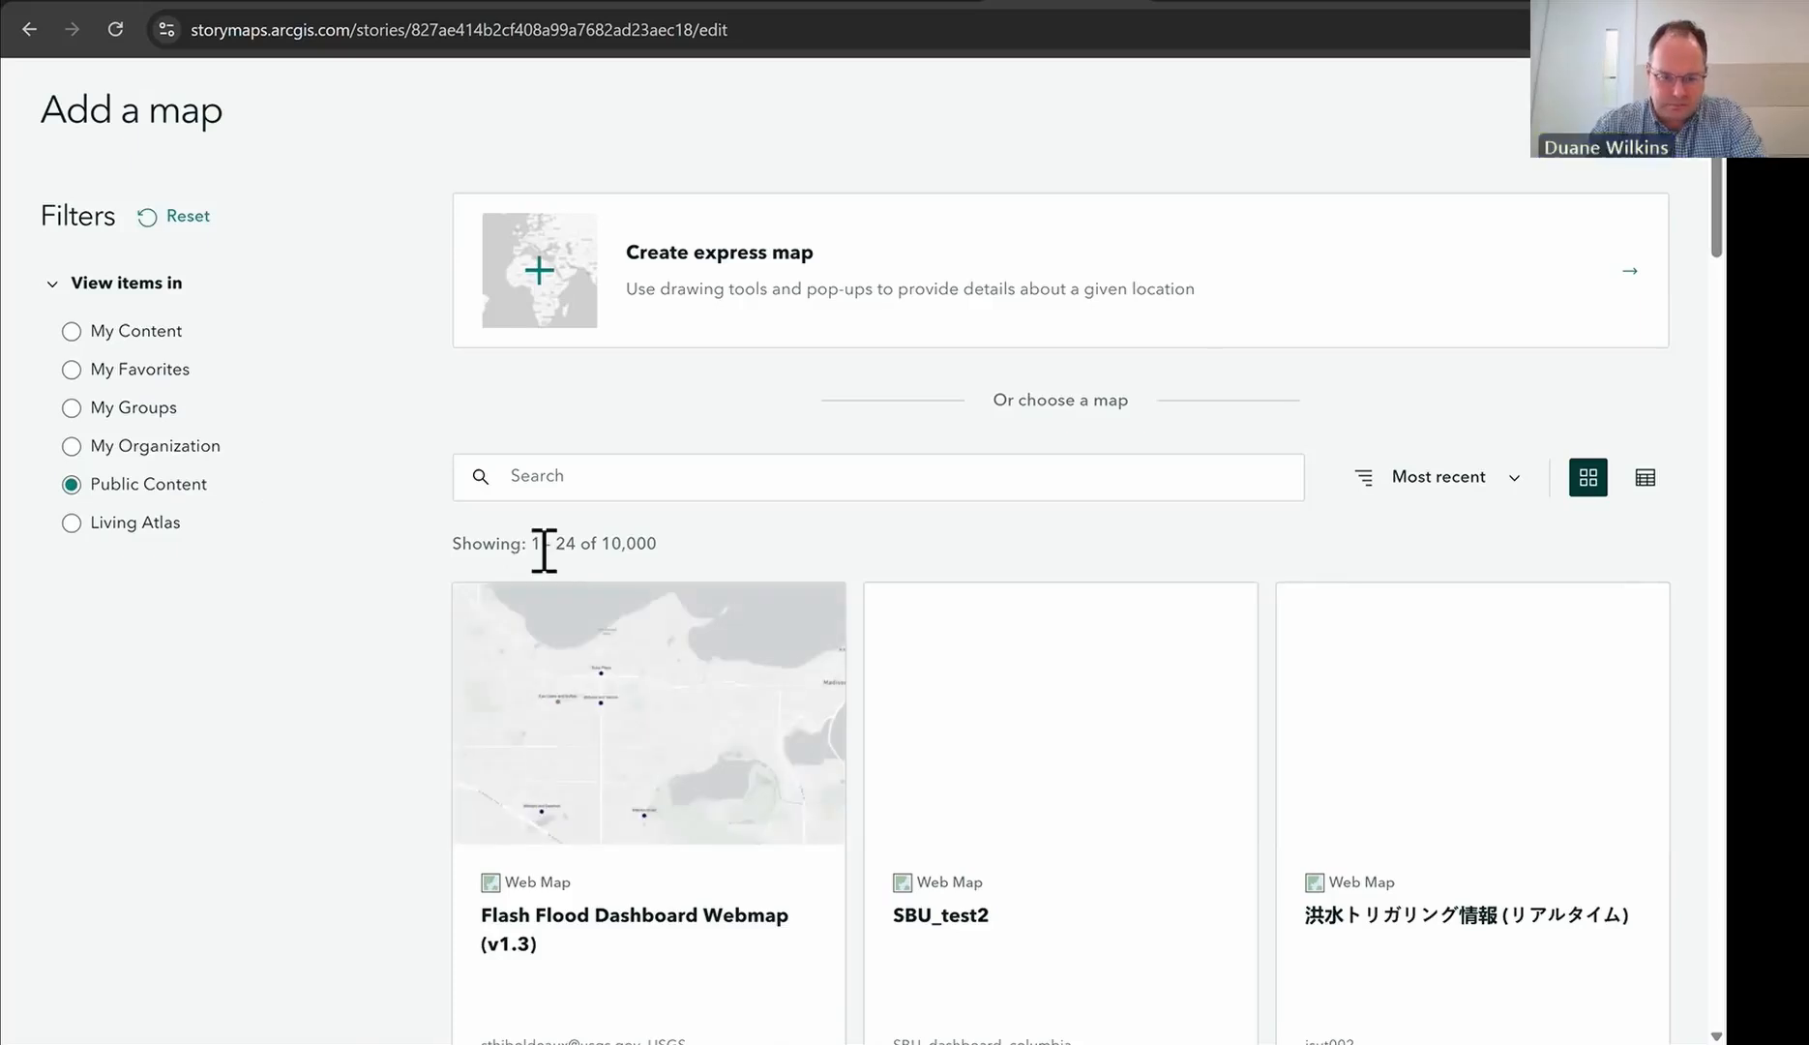
click(552, 473)
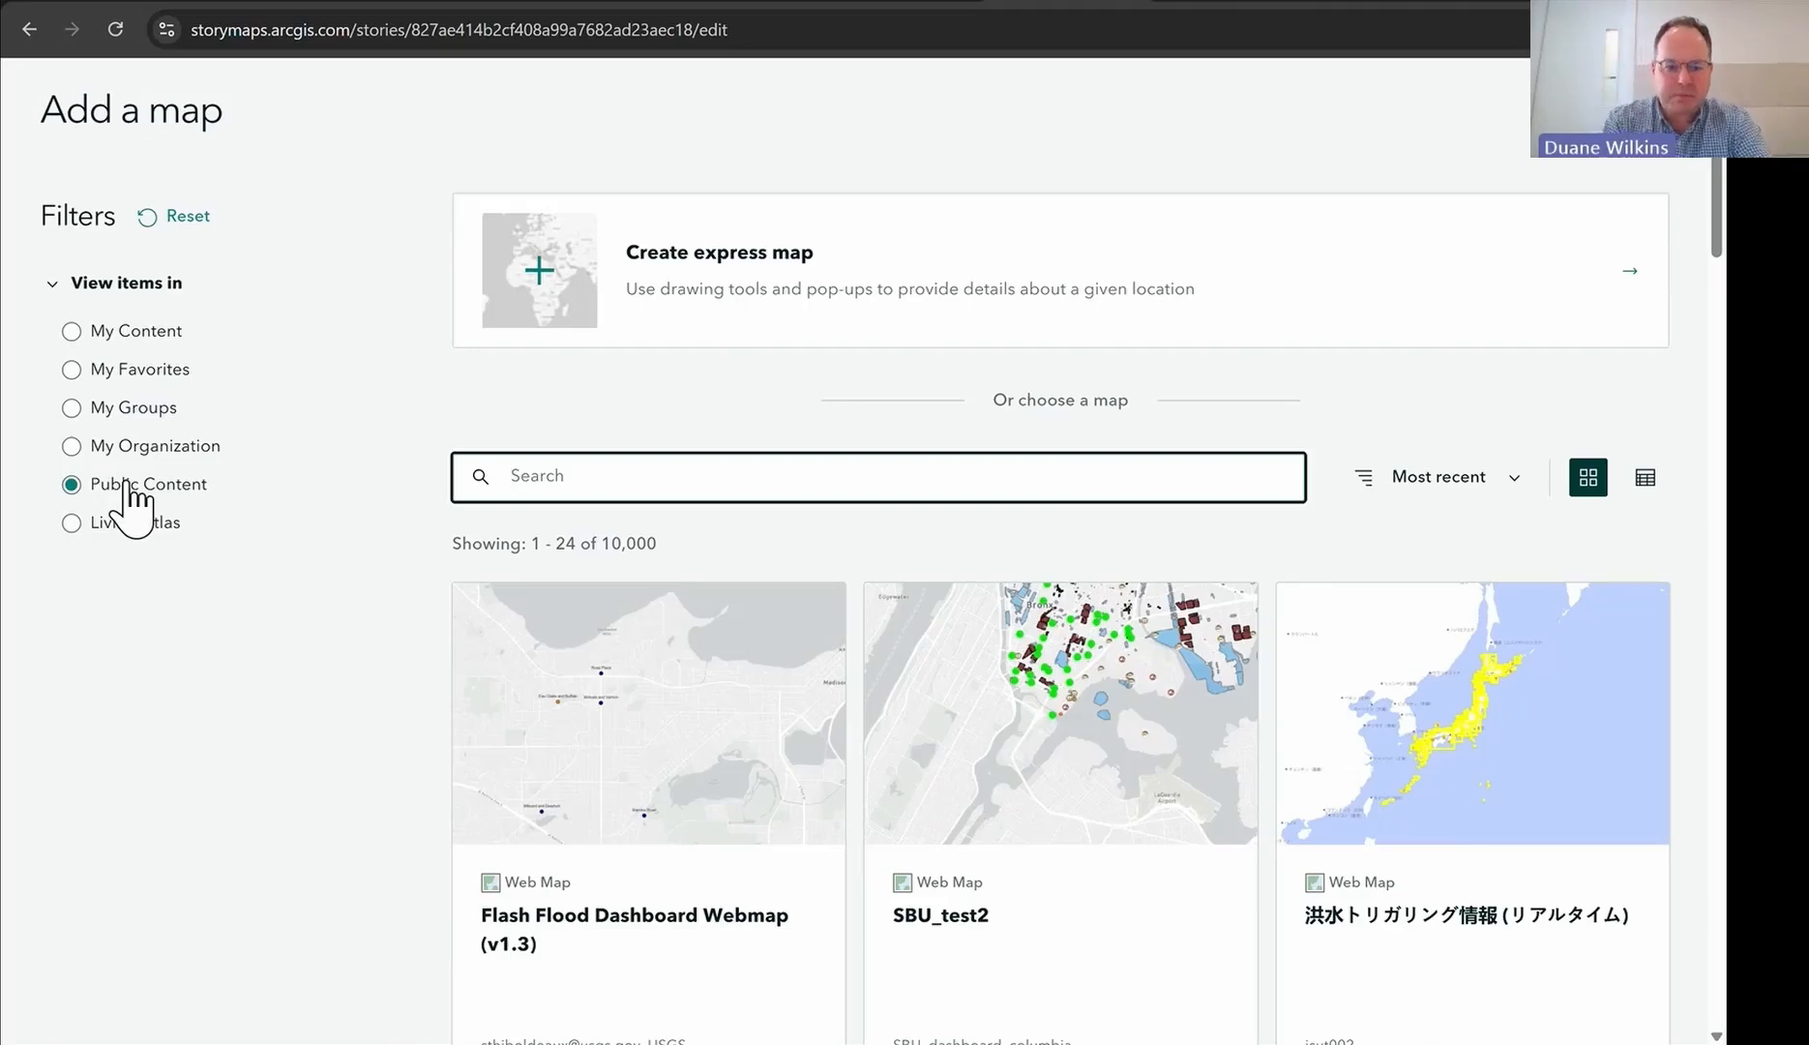
text(whe)
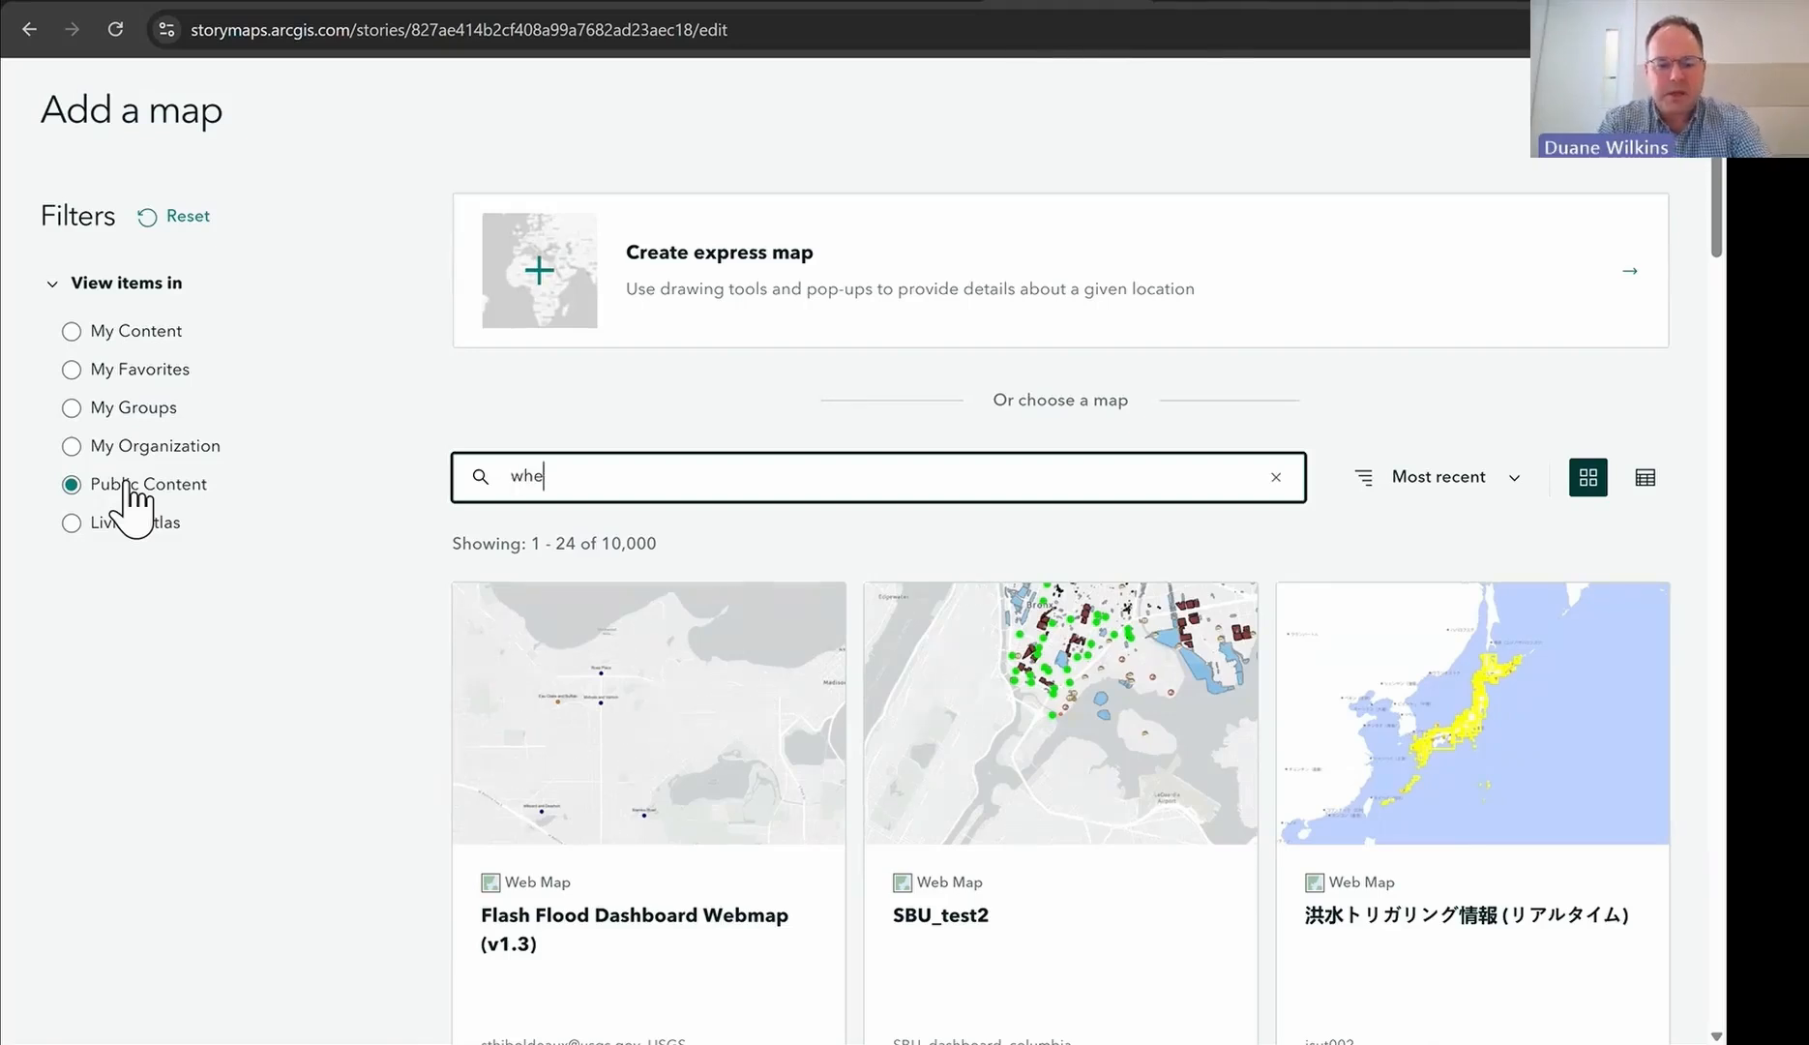
text(nua maori)
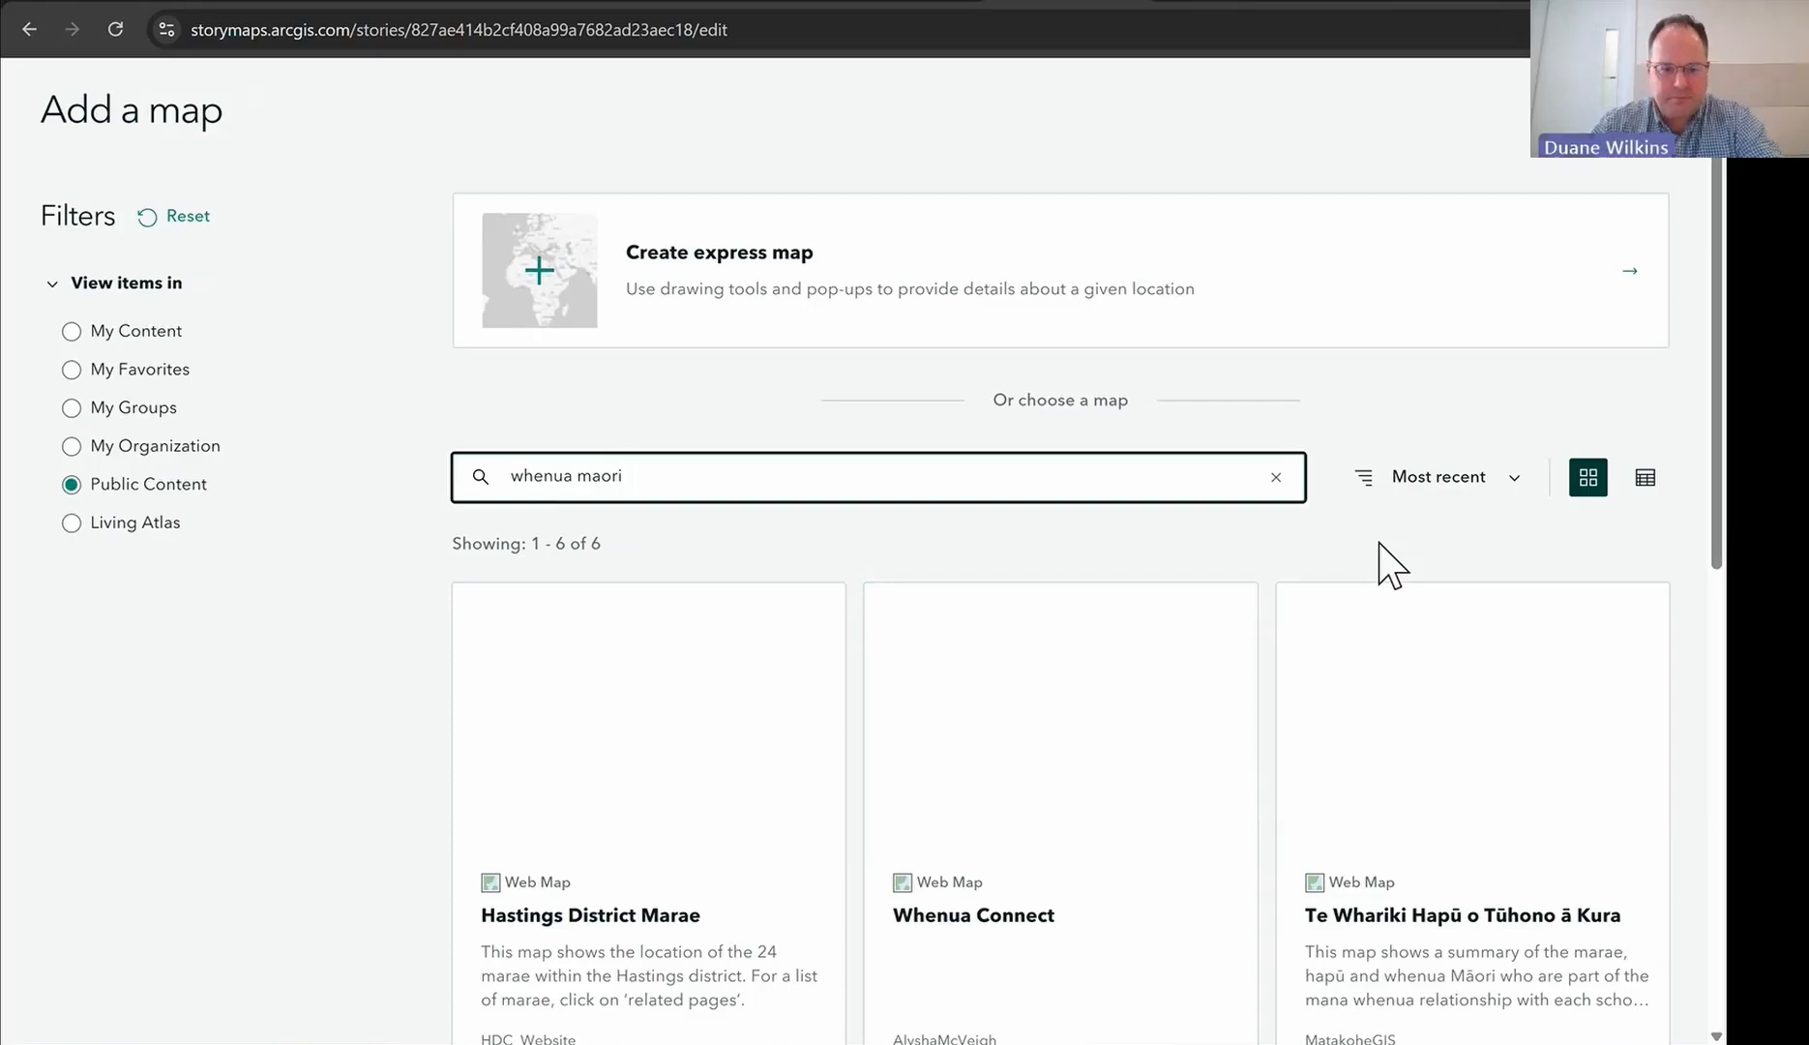
key(BackSpace)
key(BackSpace)
key(BackSpace)
key(BackSpace)
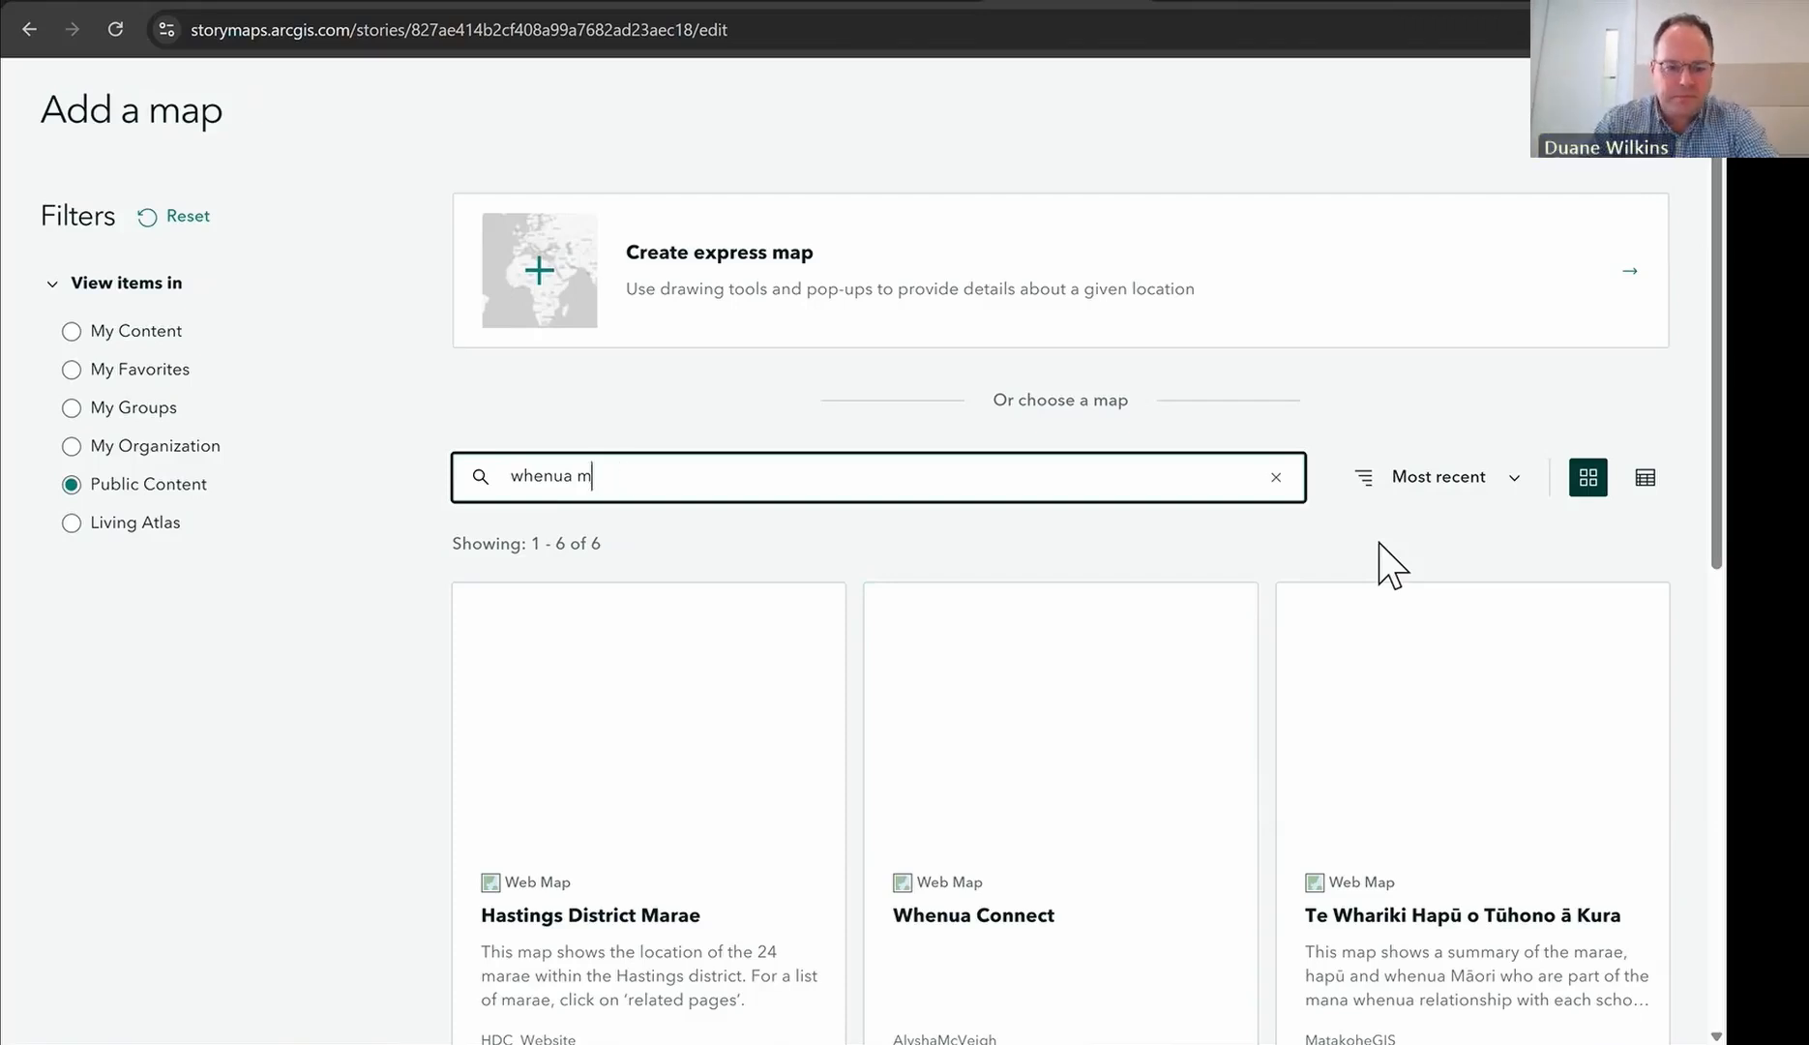
text(`ao)
key(BackSpace)
key(BackSpace)
key(BackSpace)
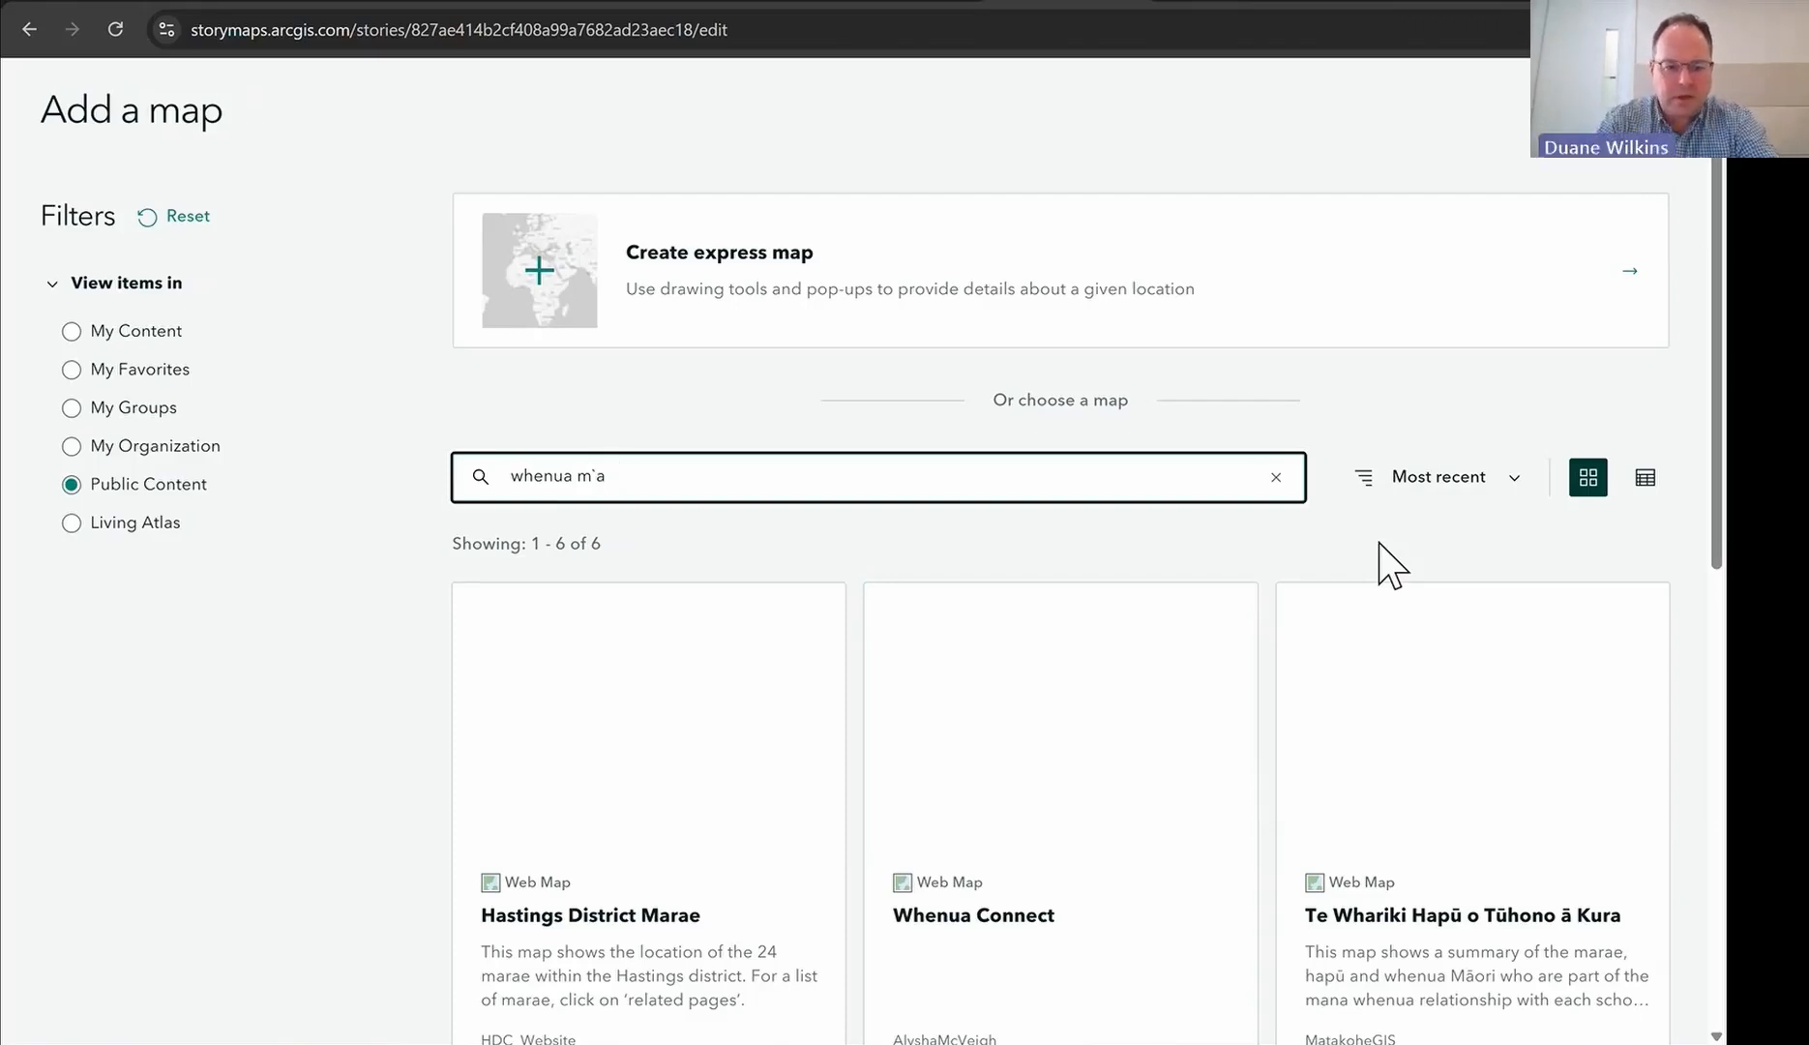
text(aori)
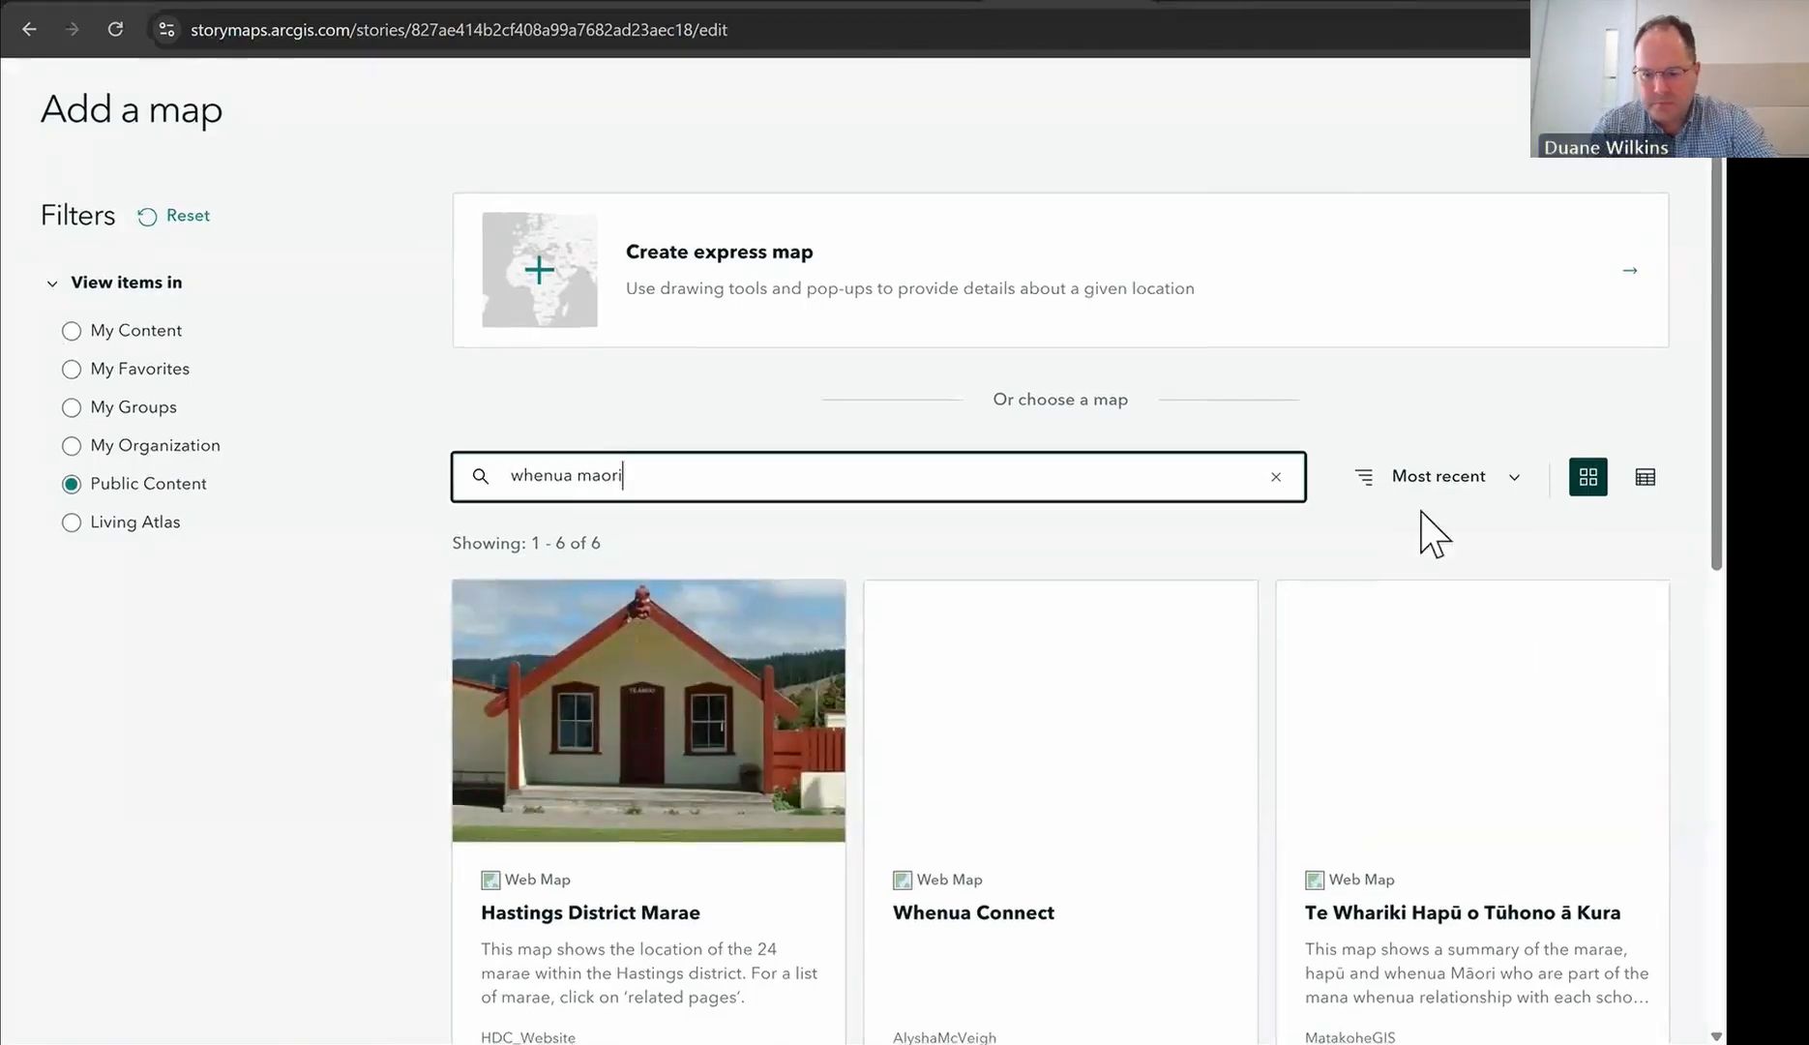
Step: Browse the public map results for "whenua maori" for a suitable Māori land map
scroll(1430, 545, down, 2)
scroll(1410, 600, down, 2)
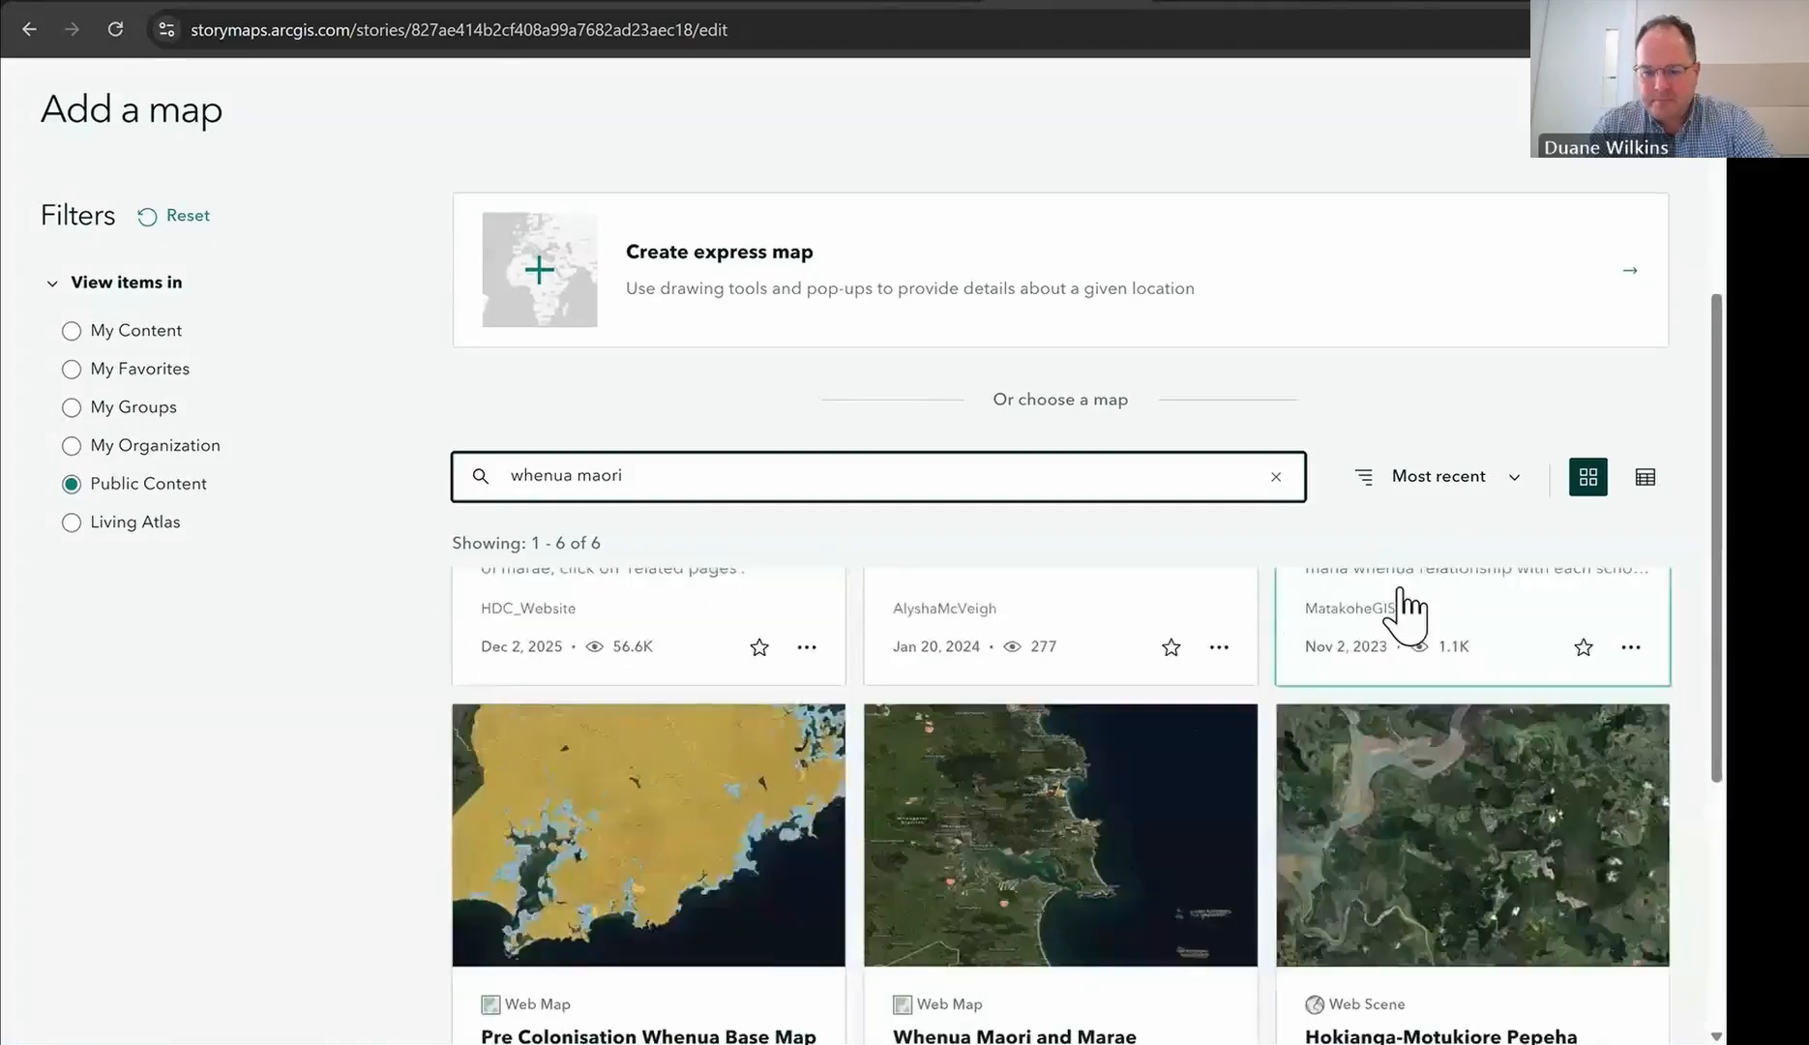
scroll(1404, 610, up, 3)
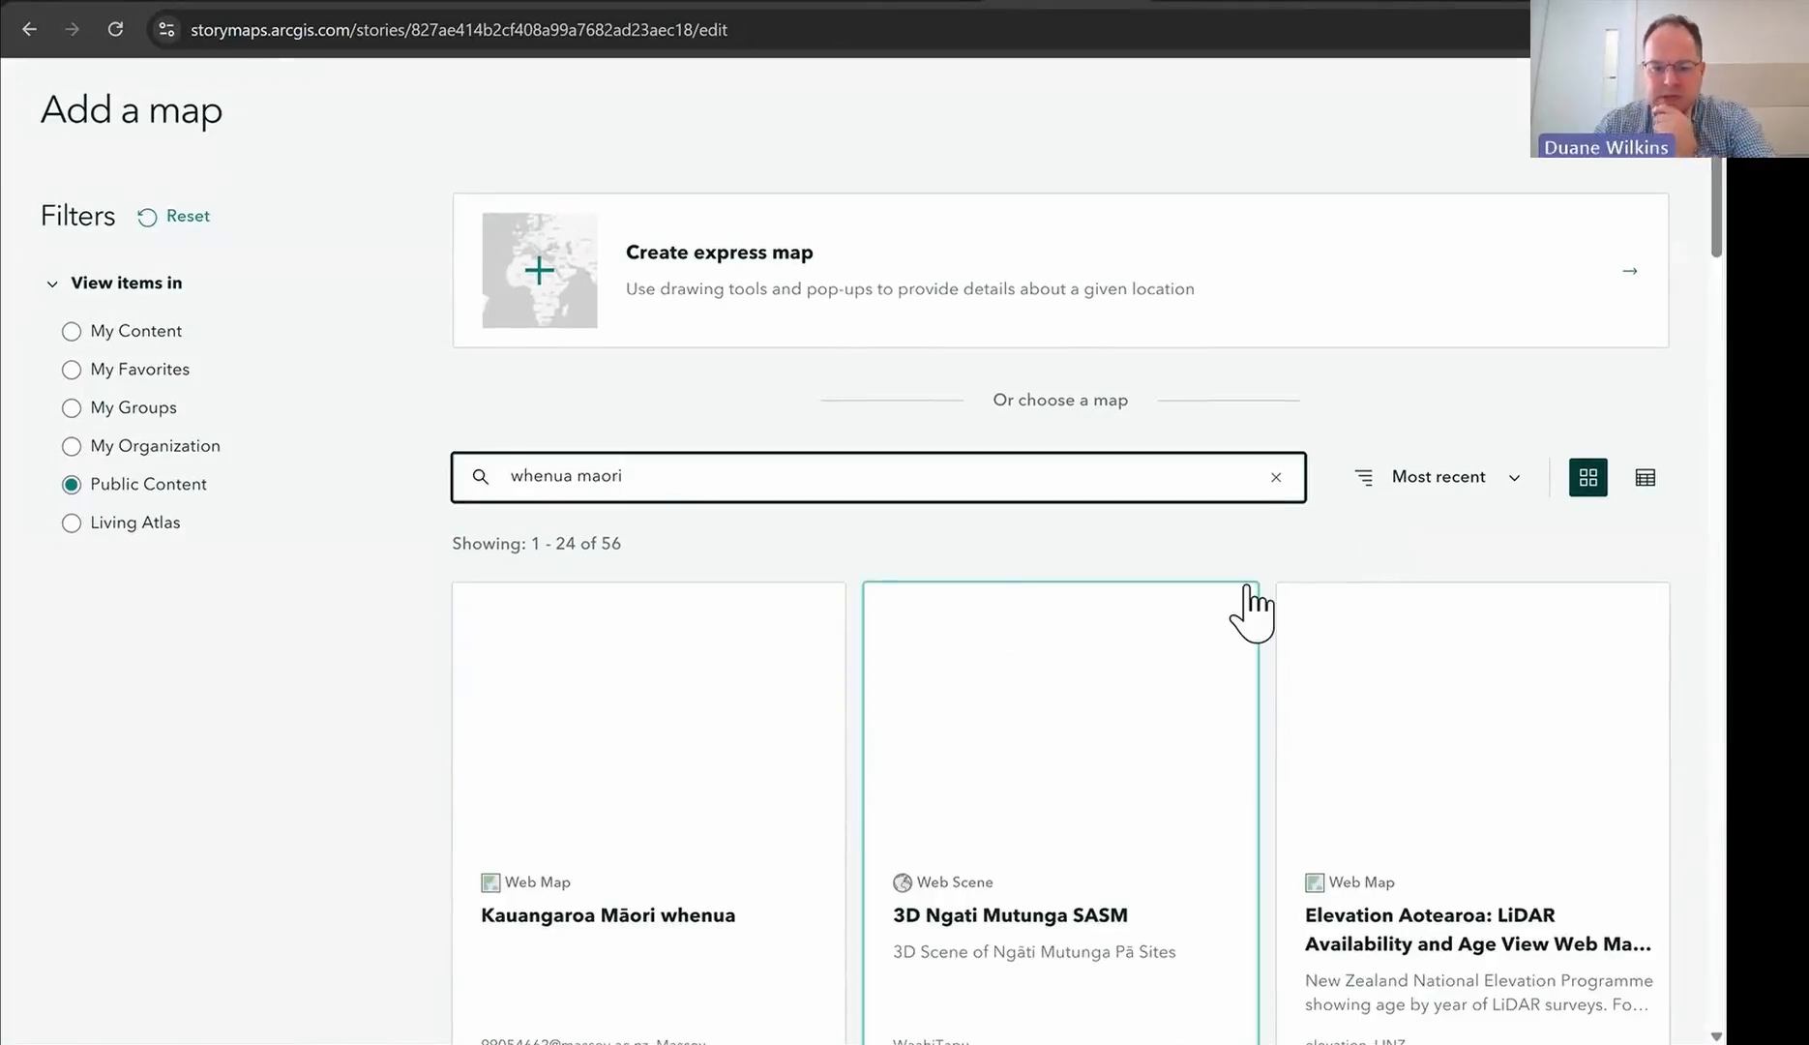
scroll(1083, 737, down, 4)
scroll(1090, 740, down, 1)
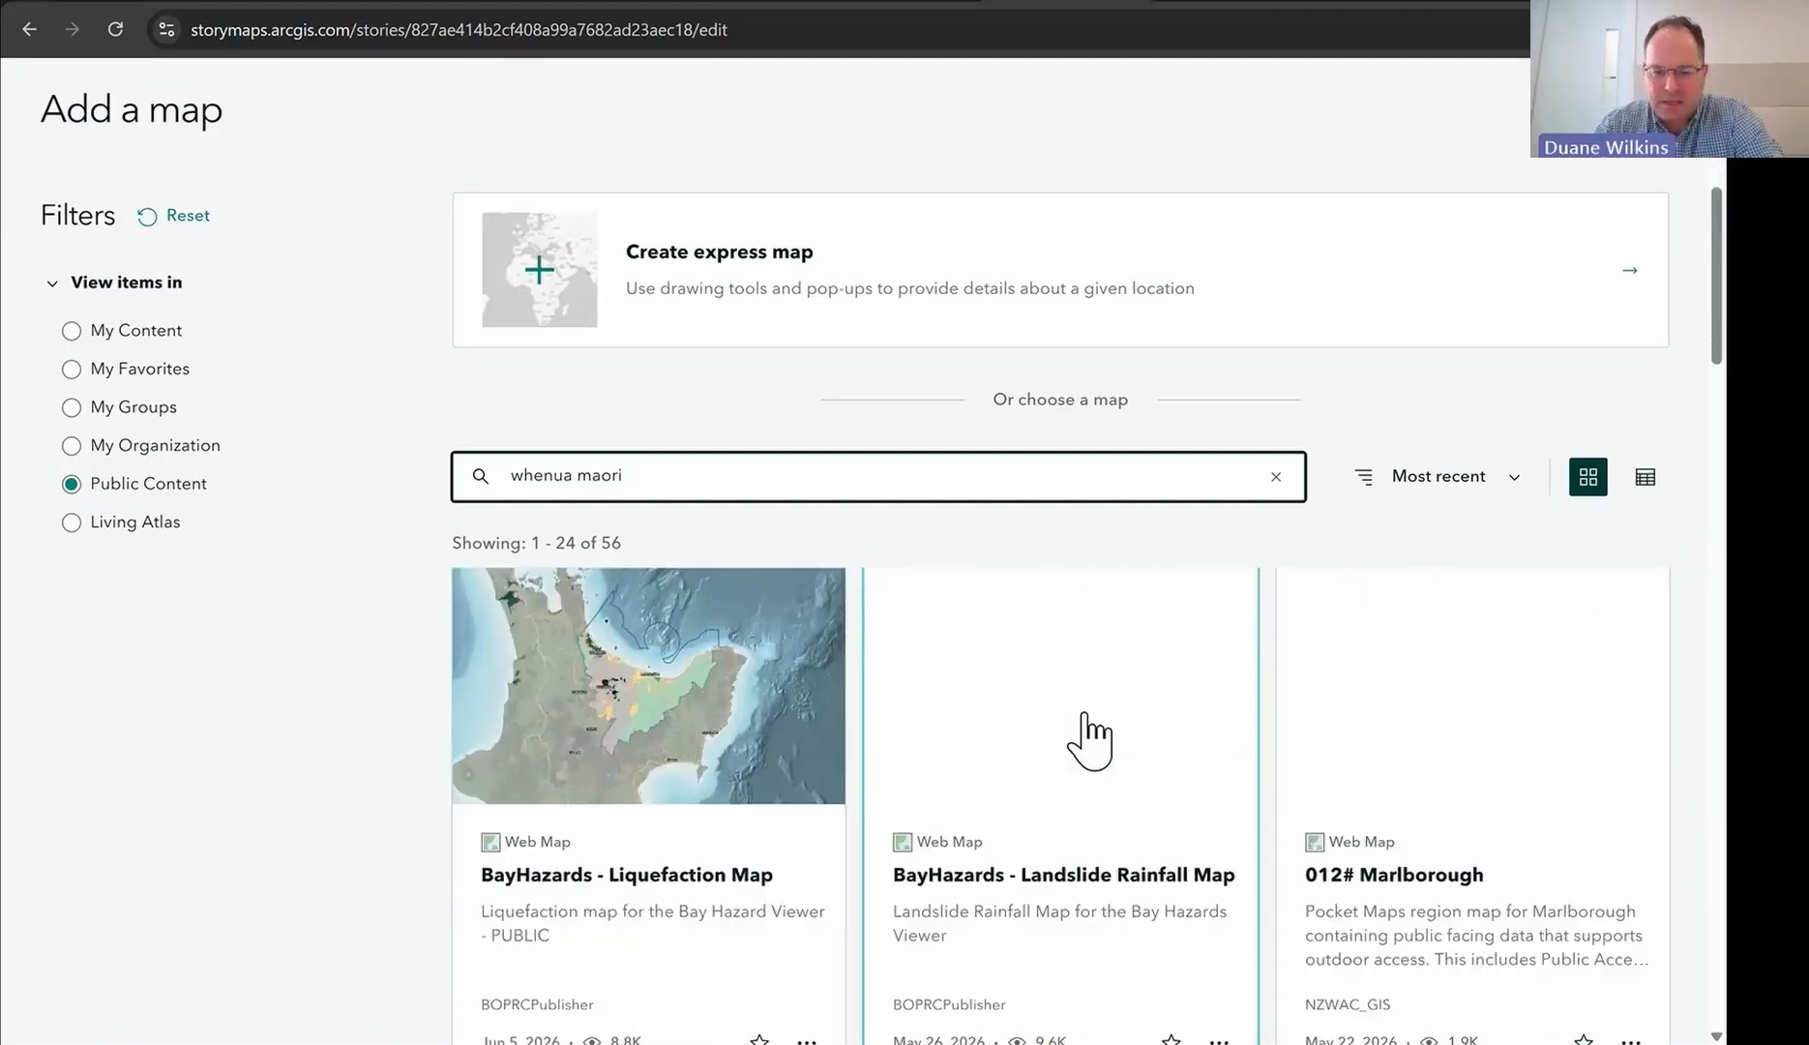
scroll(1090, 740, down, 8)
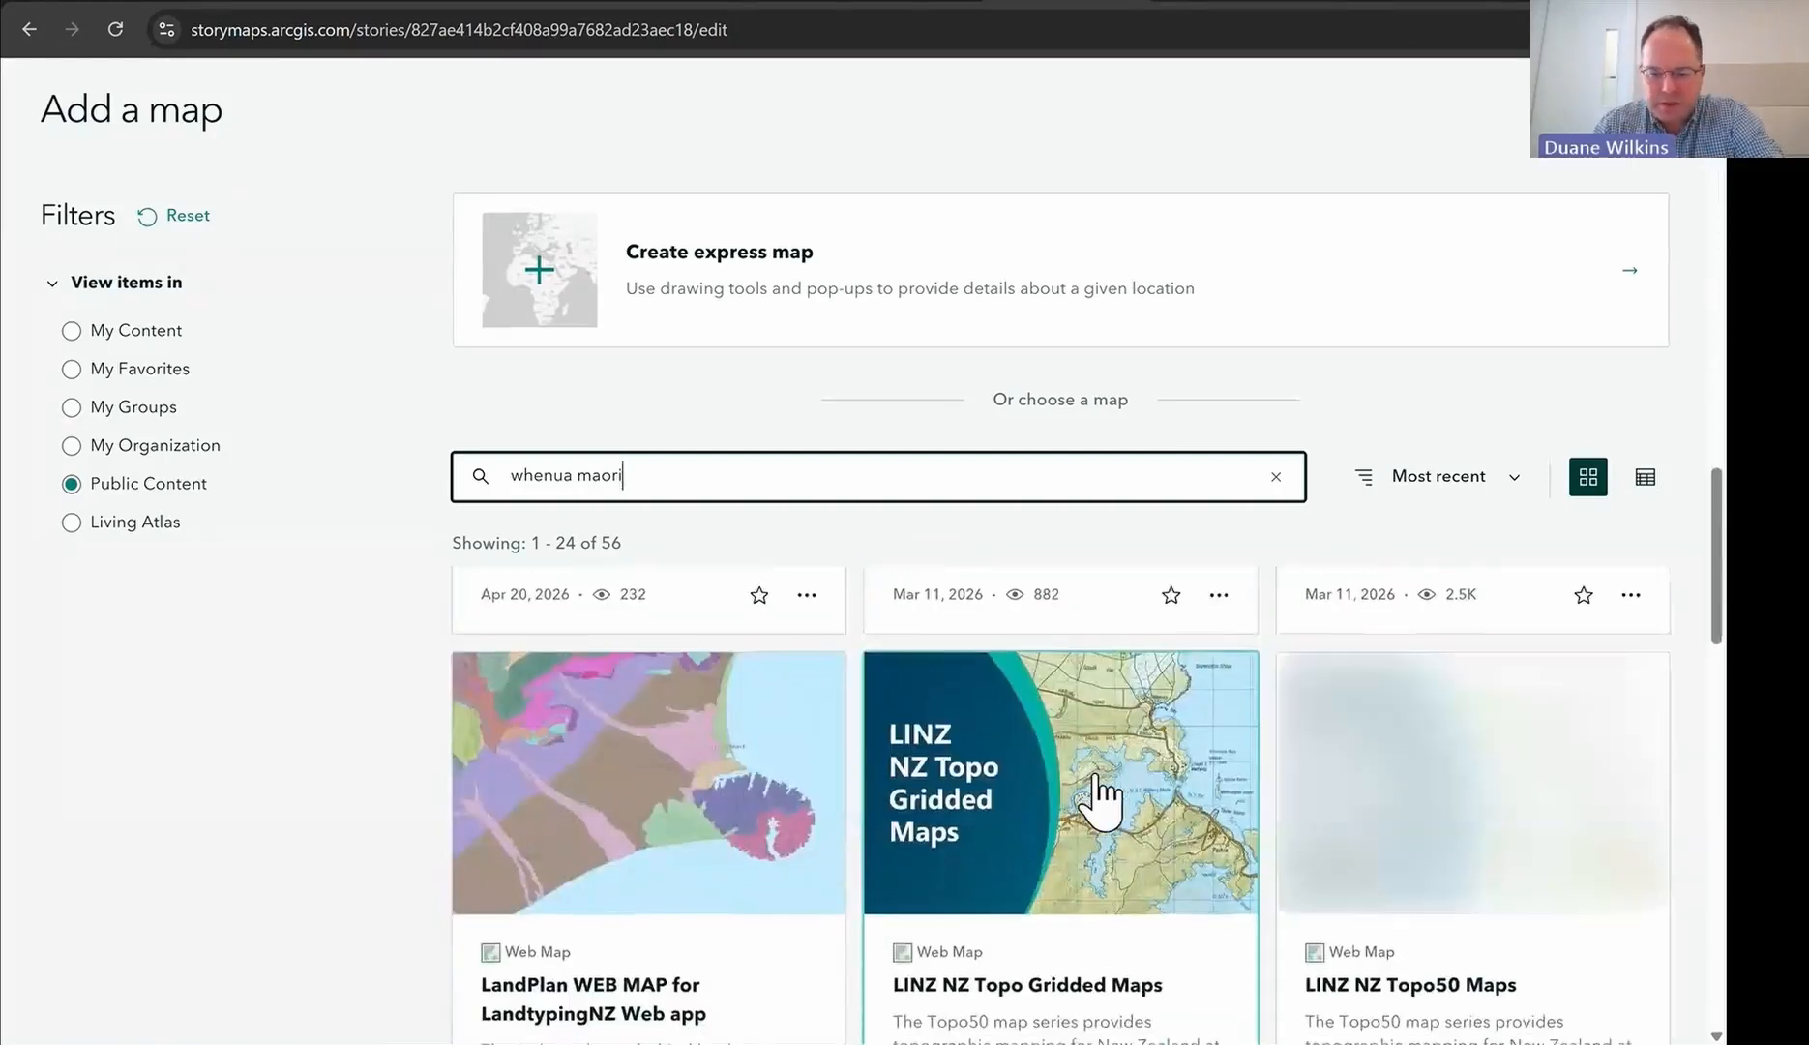
scroll(1100, 793, down, 4)
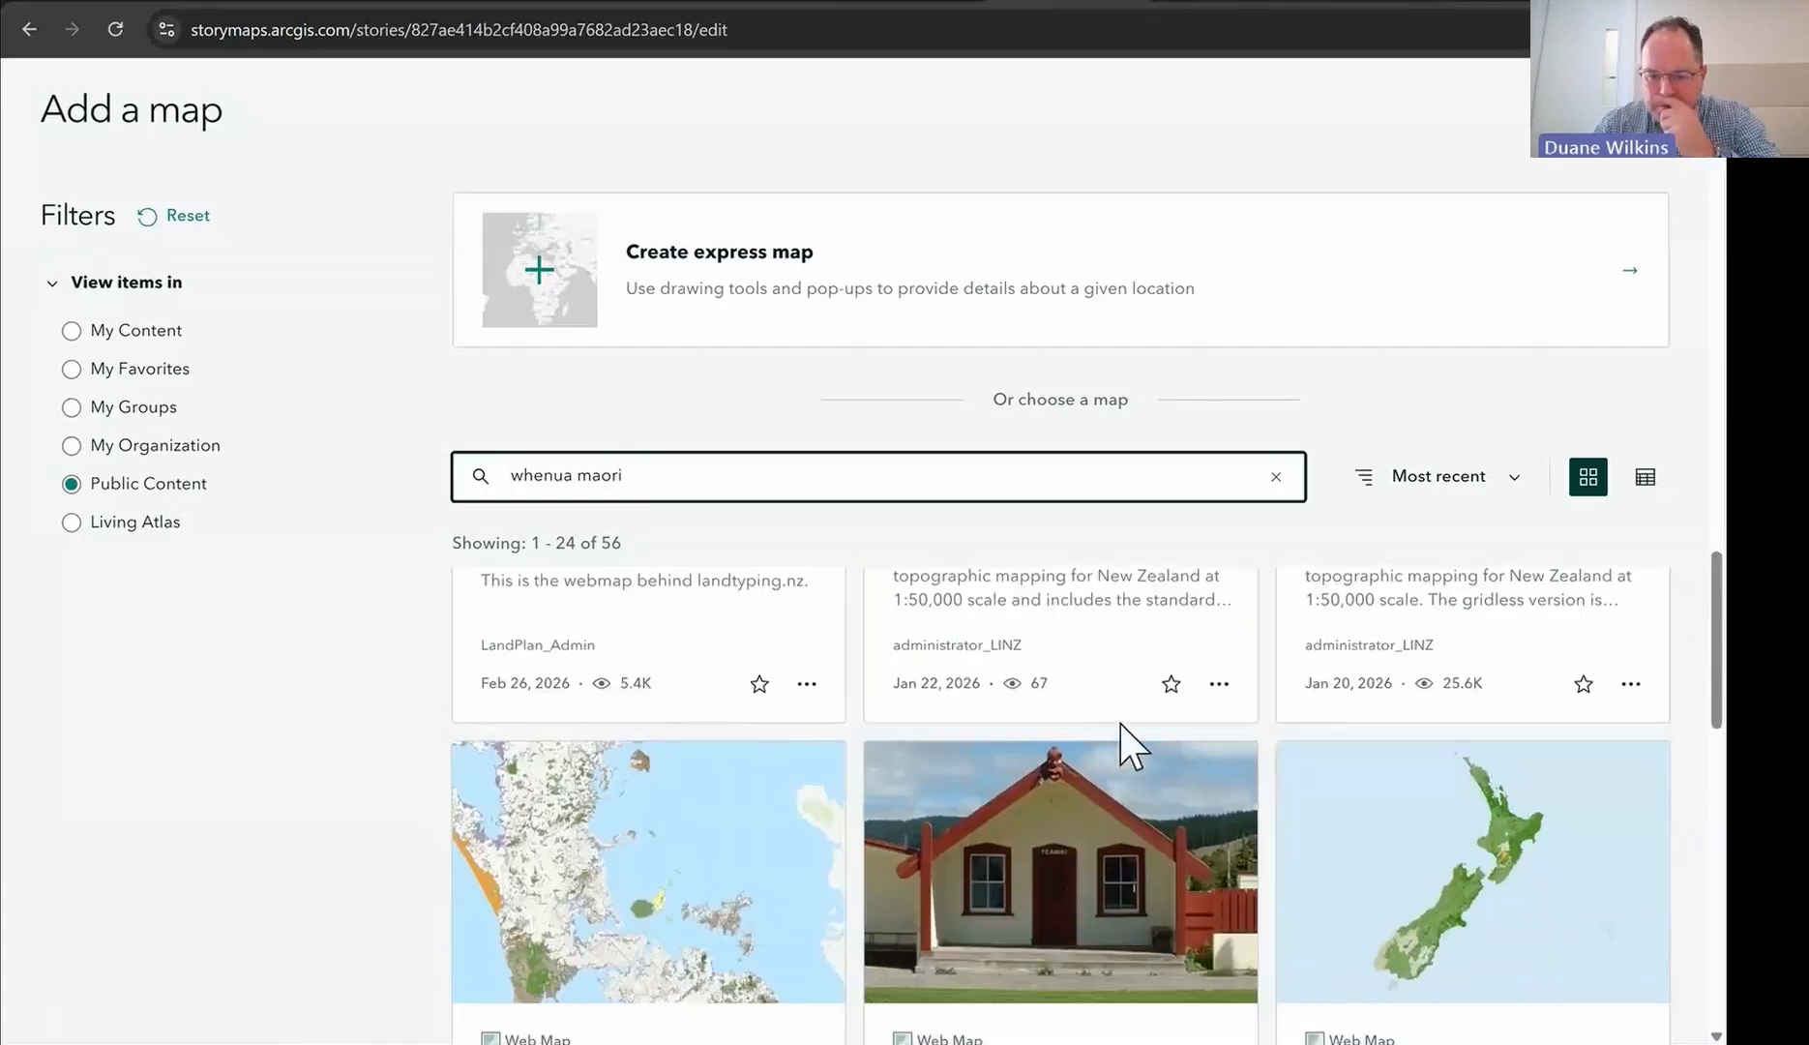
scroll(1127, 741, down, 5)
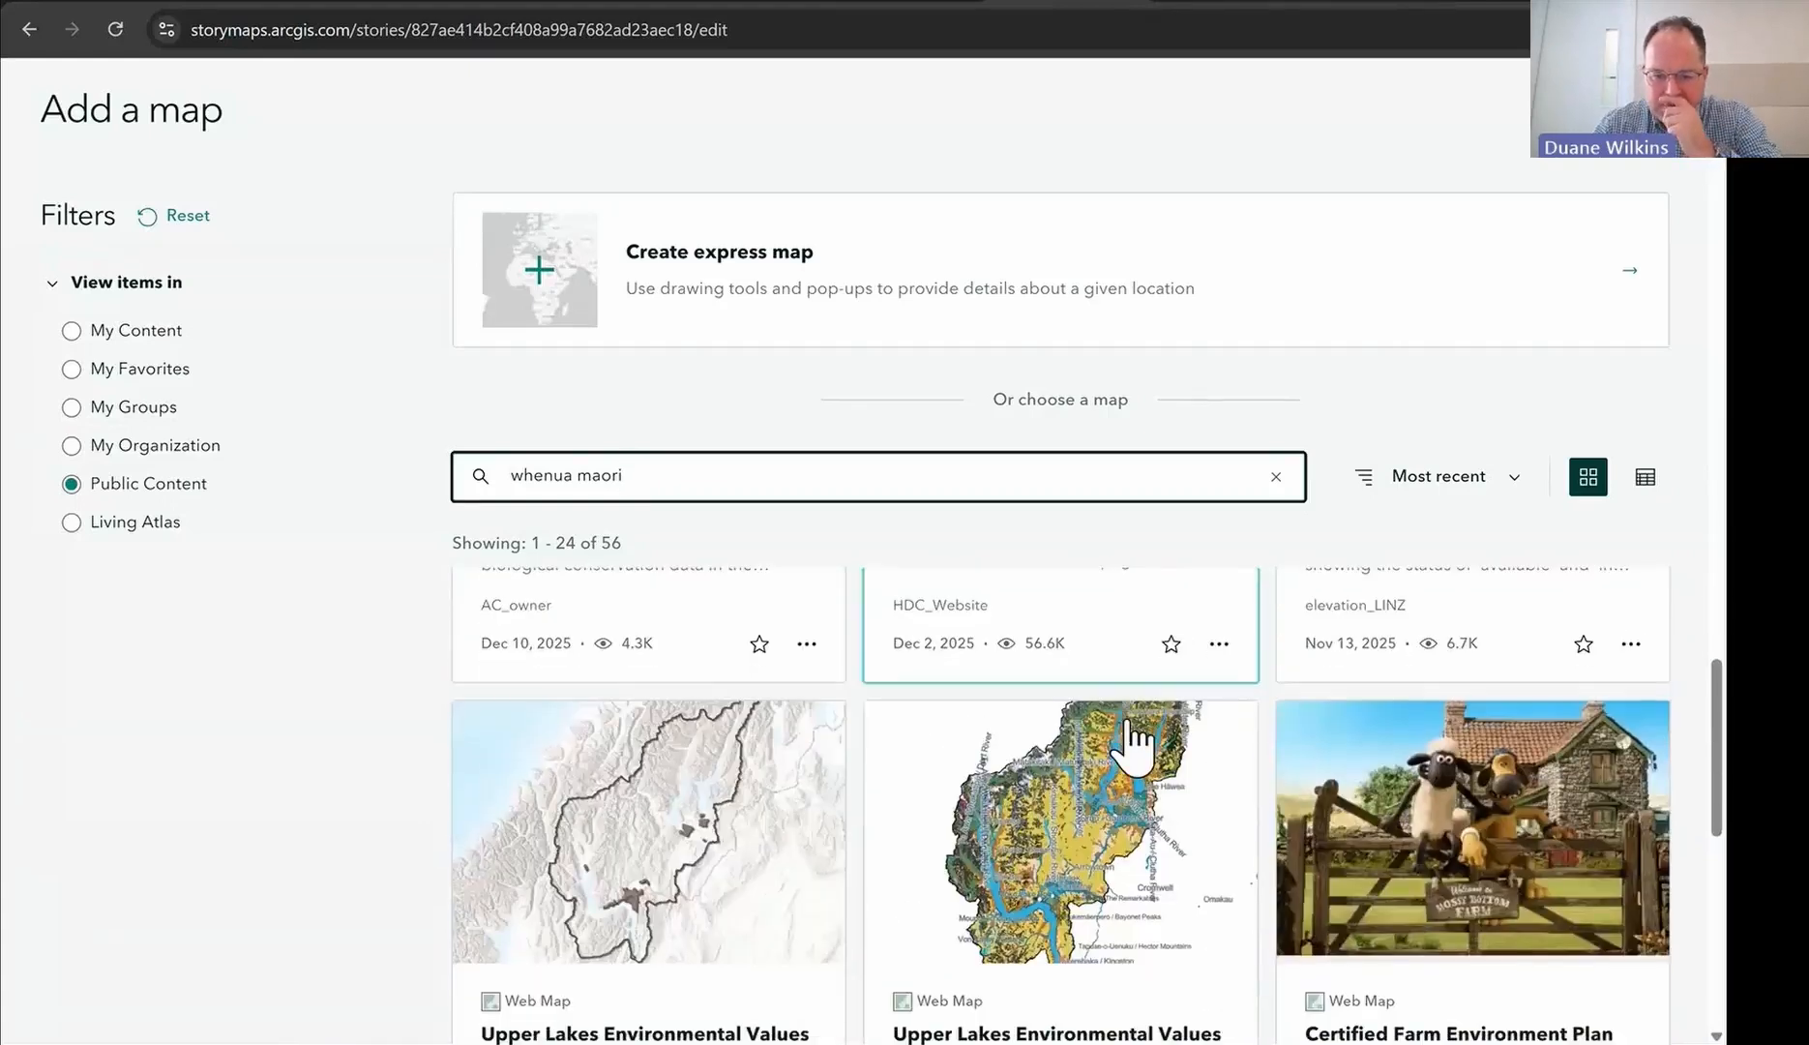
scroll(1132, 739, down, 2)
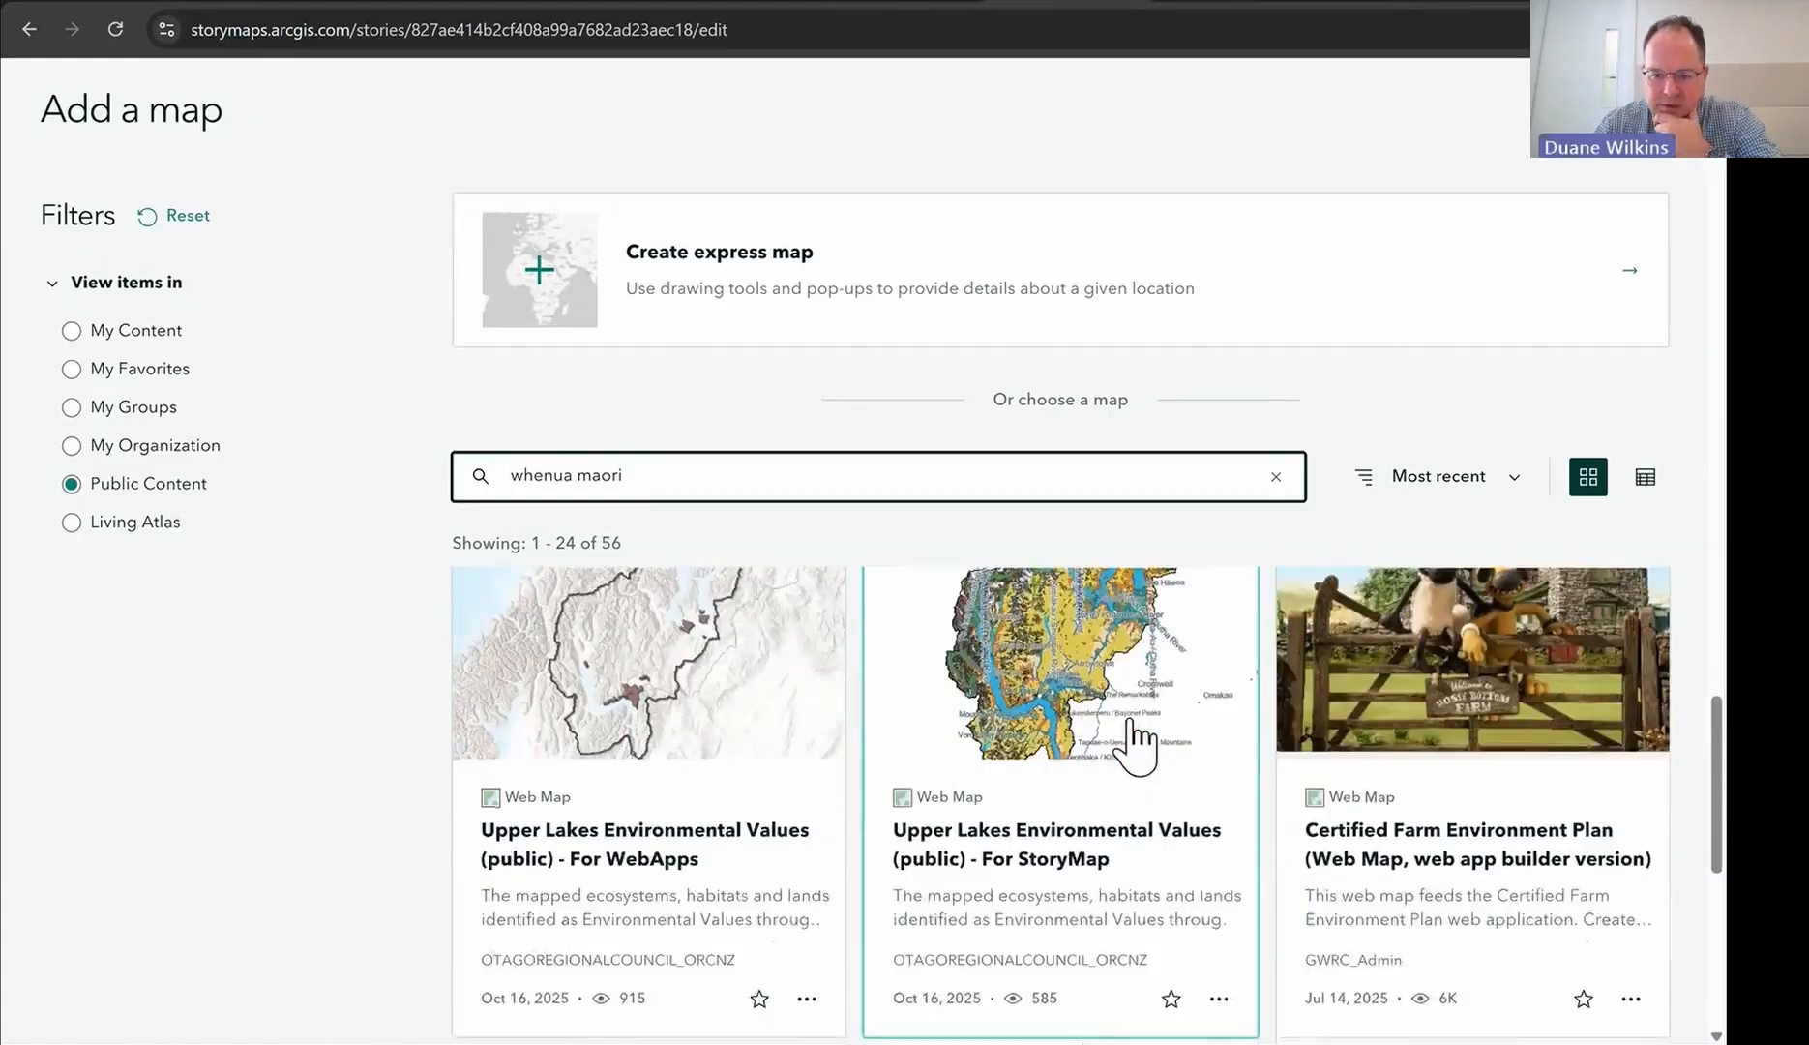
scroll(1139, 745, down, 7)
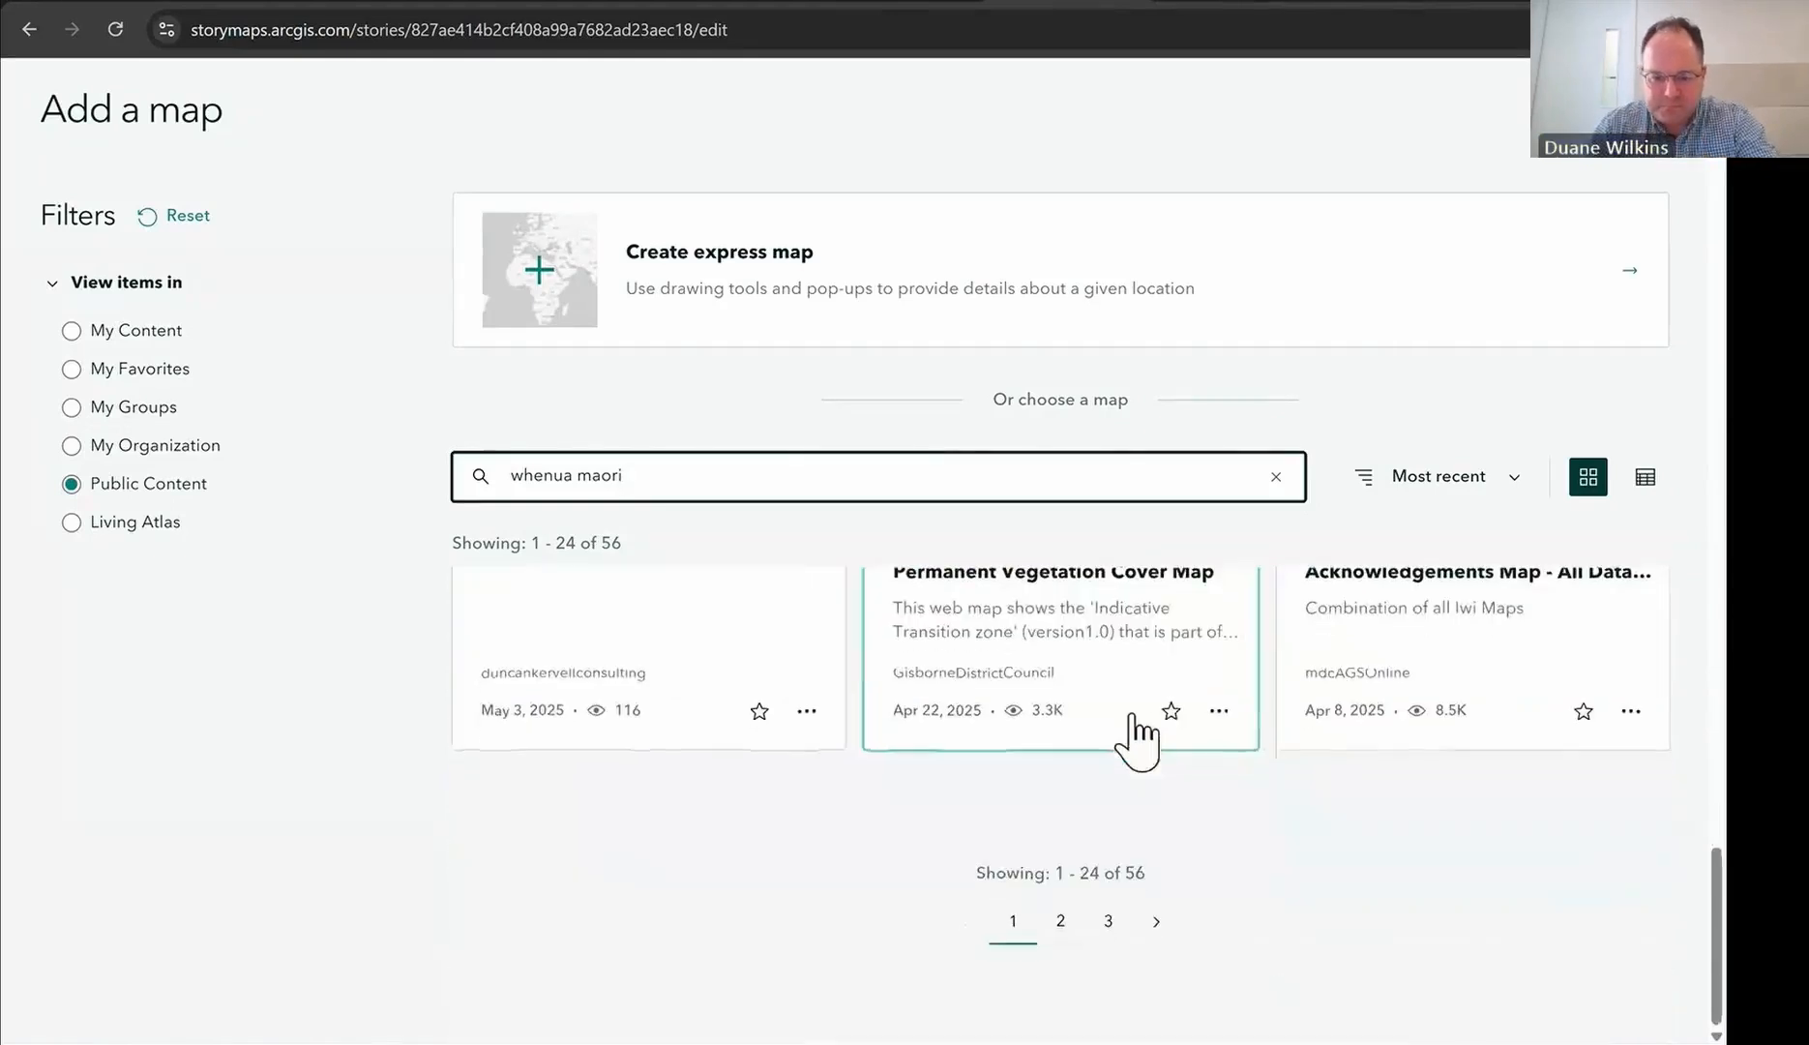
Step: Try narrowing the public map search to "whenua maori 2026", then restore the term "whenua maori"
text(2026)
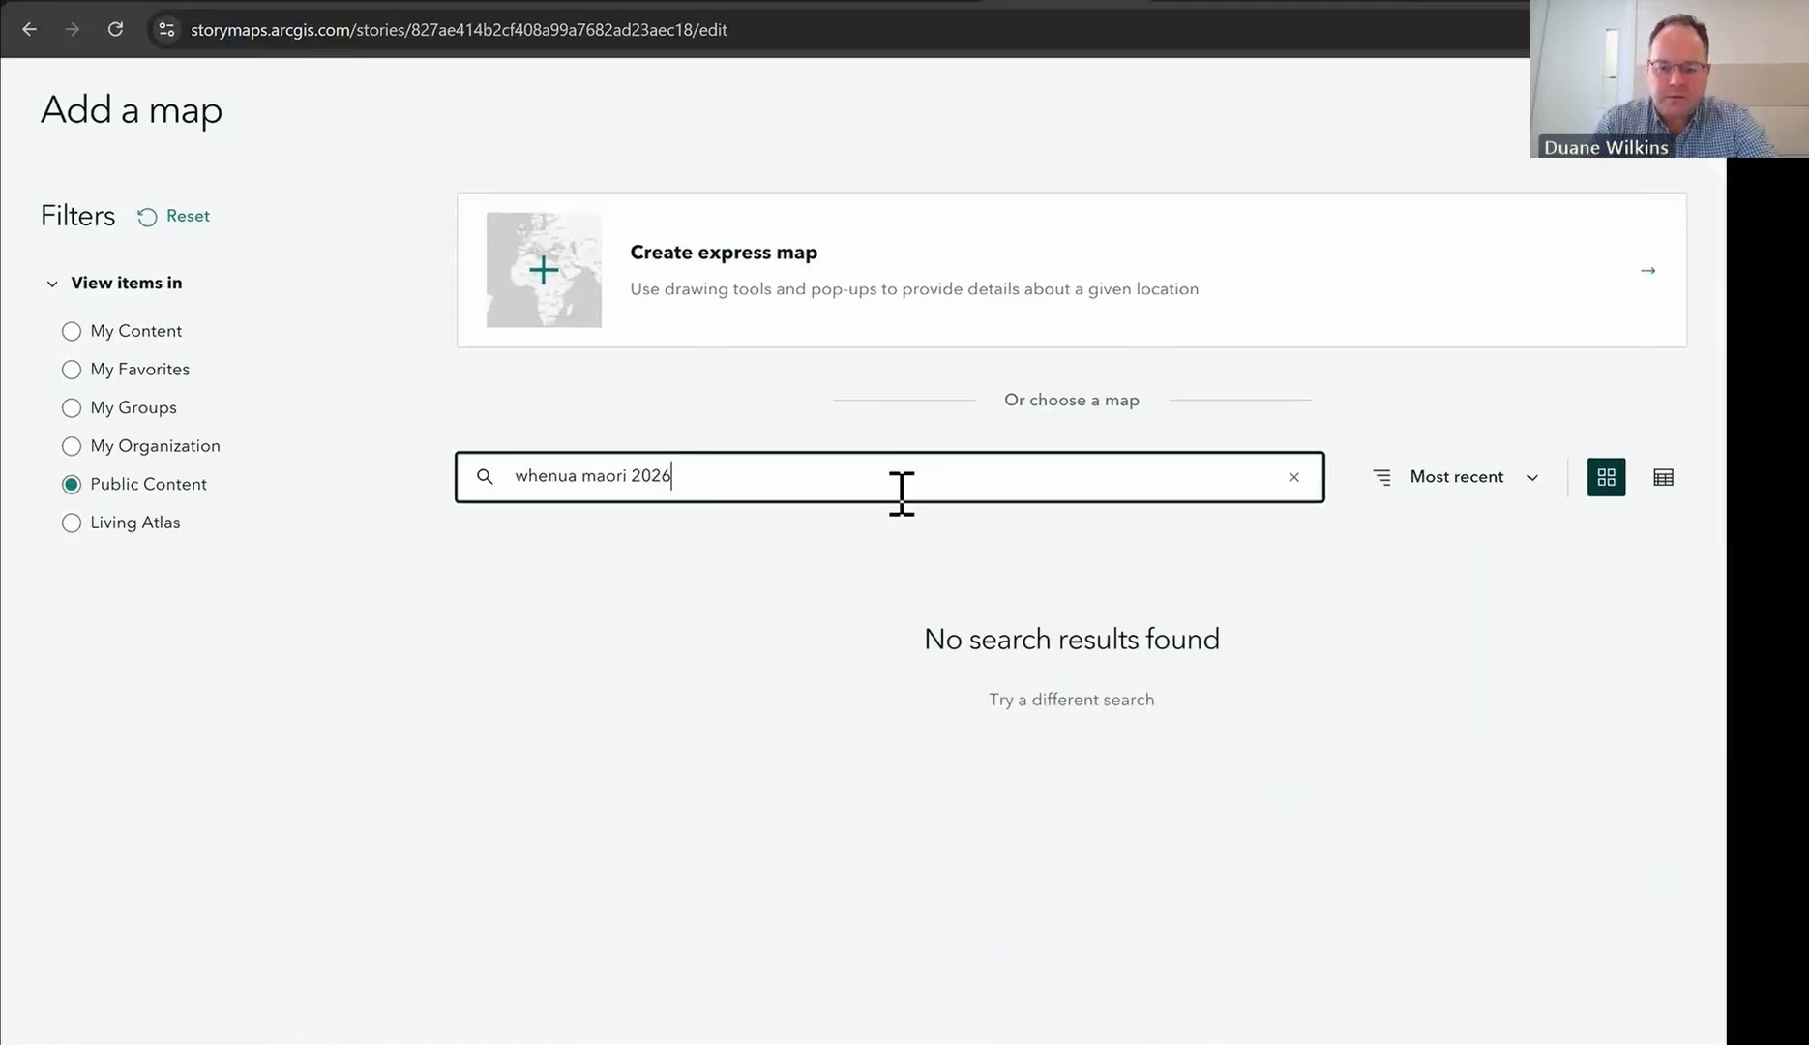
key(BackSpace)
key(BackSpace)
key(BackSpace)
key(BackSpace)
key(BackSpace)
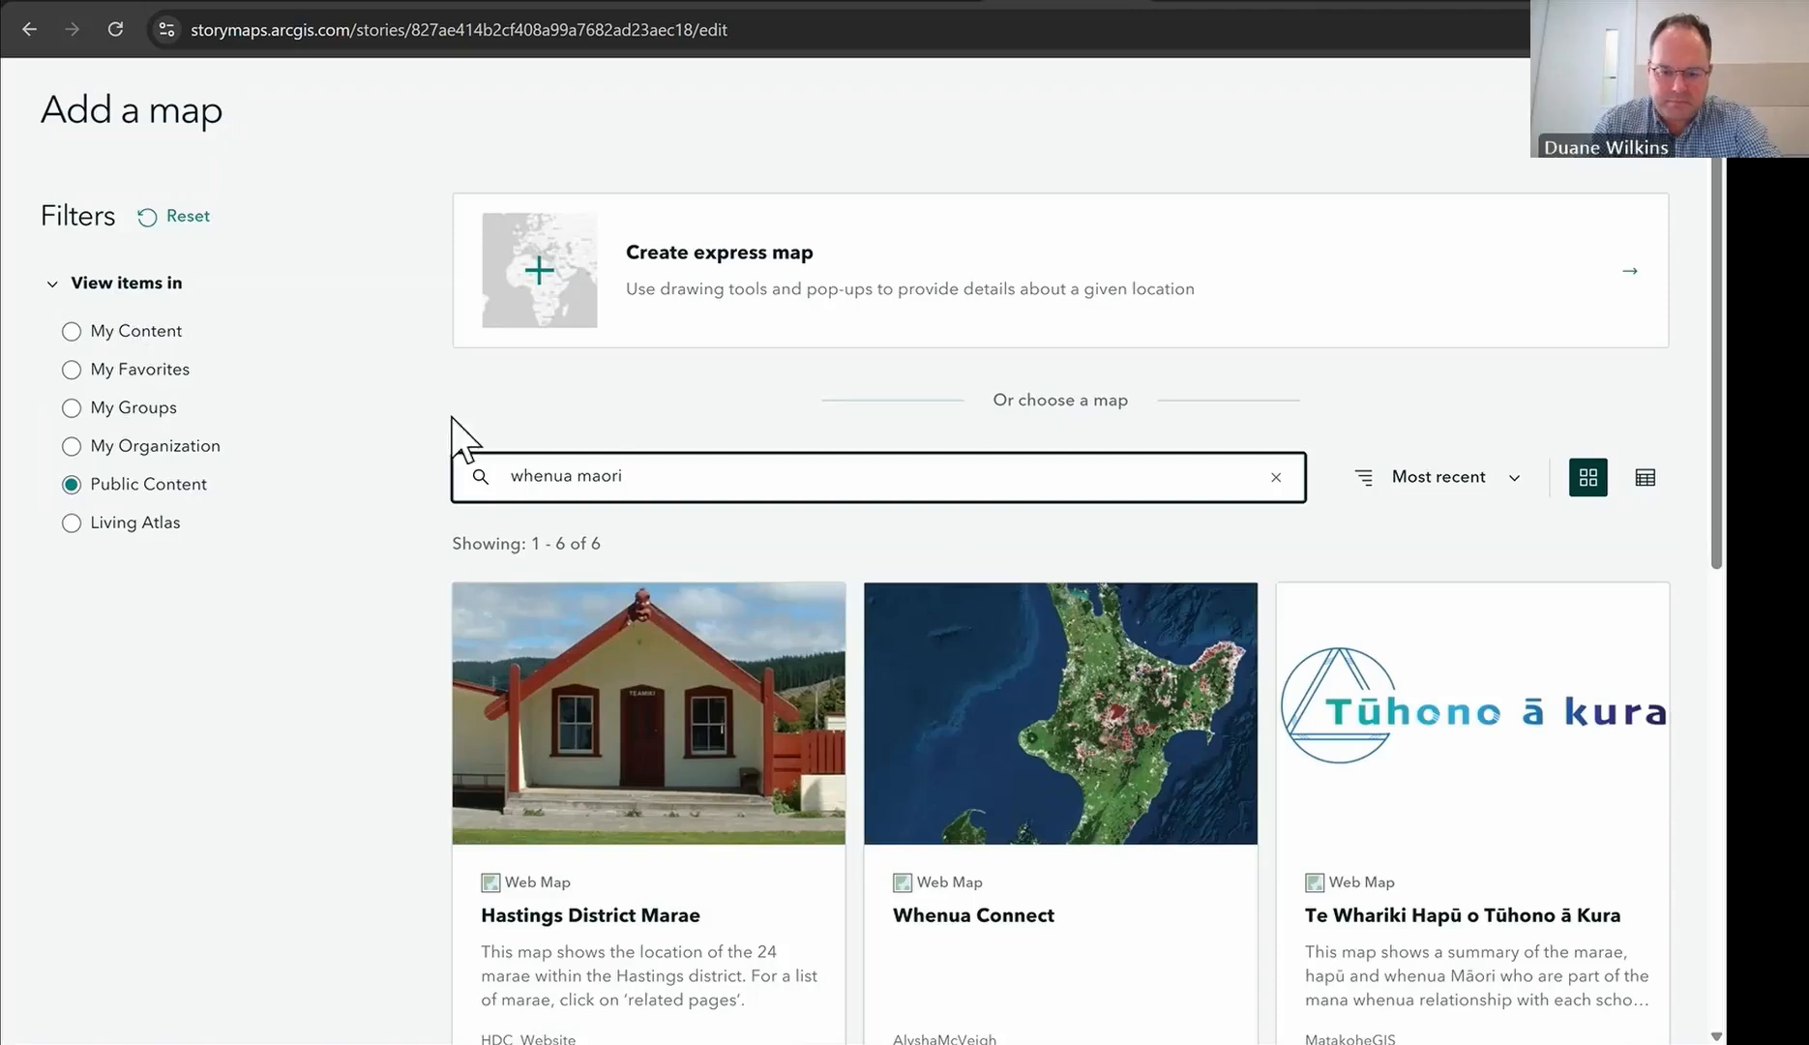
Step: Limit the map search to My Content and choose the "Whenua Māori 2026" web scene
click(146, 319)
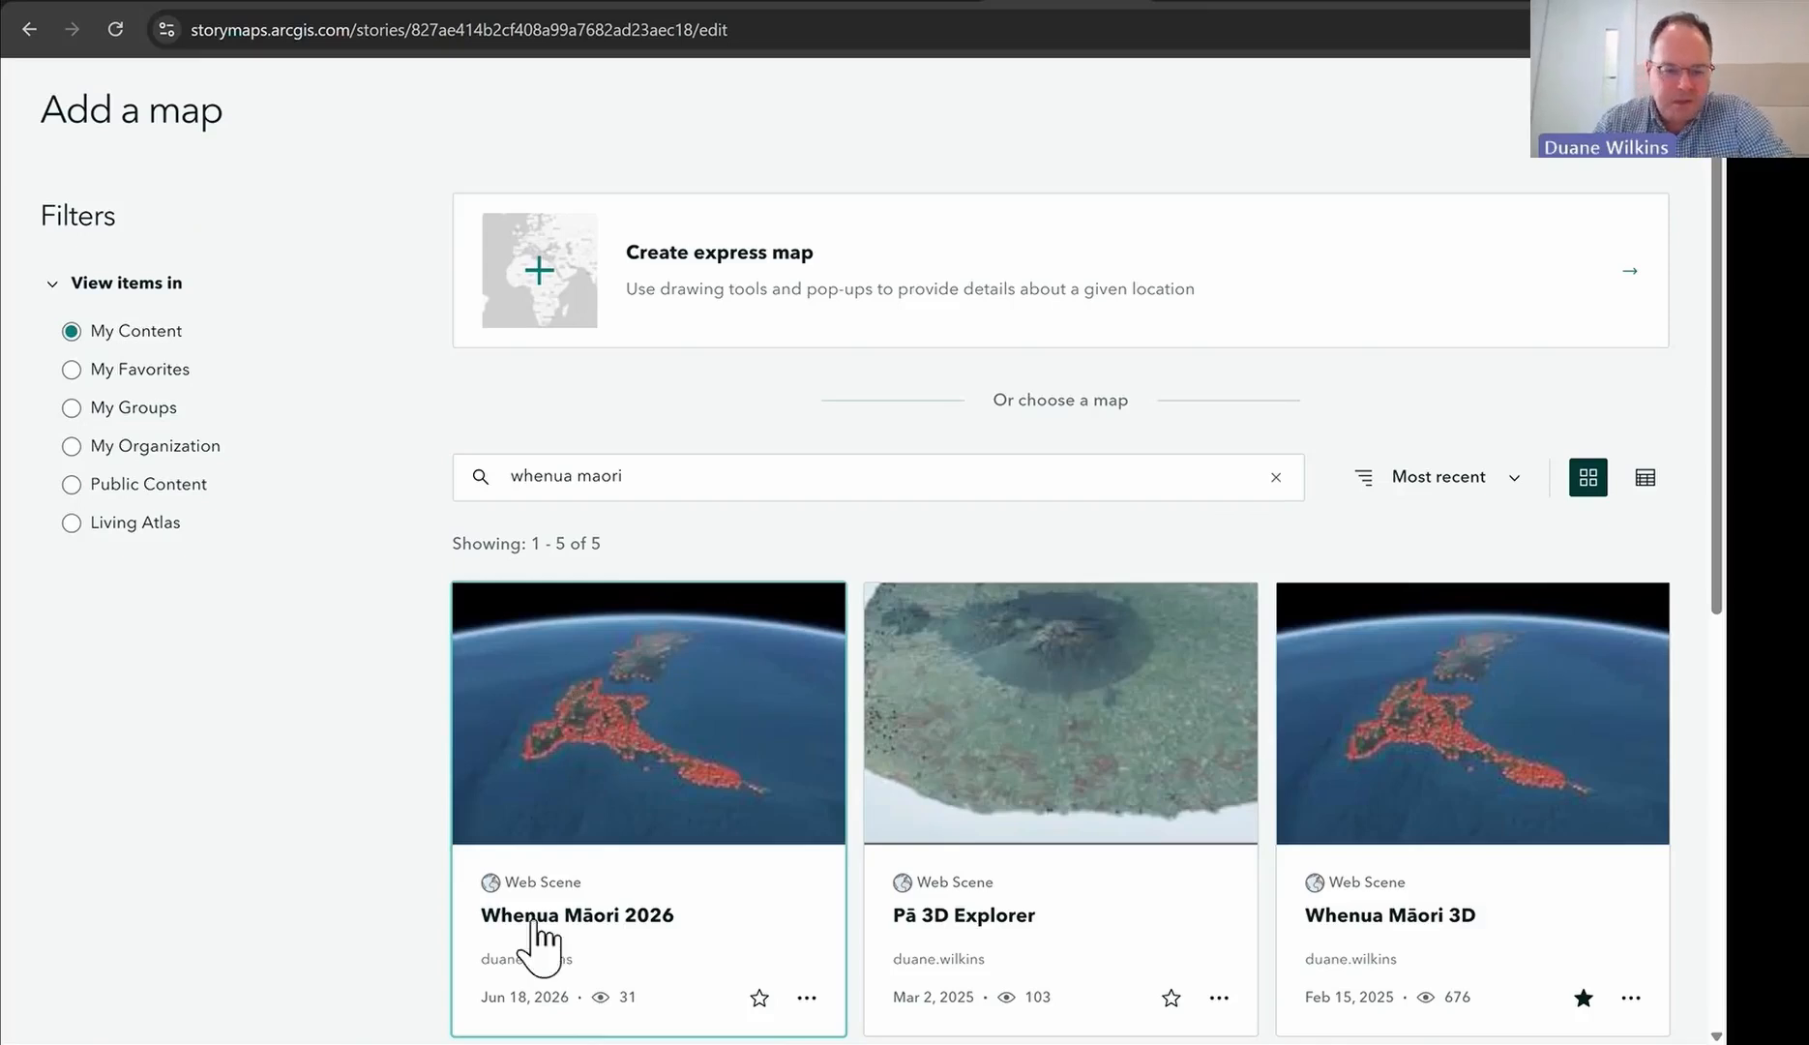
click(662, 693)
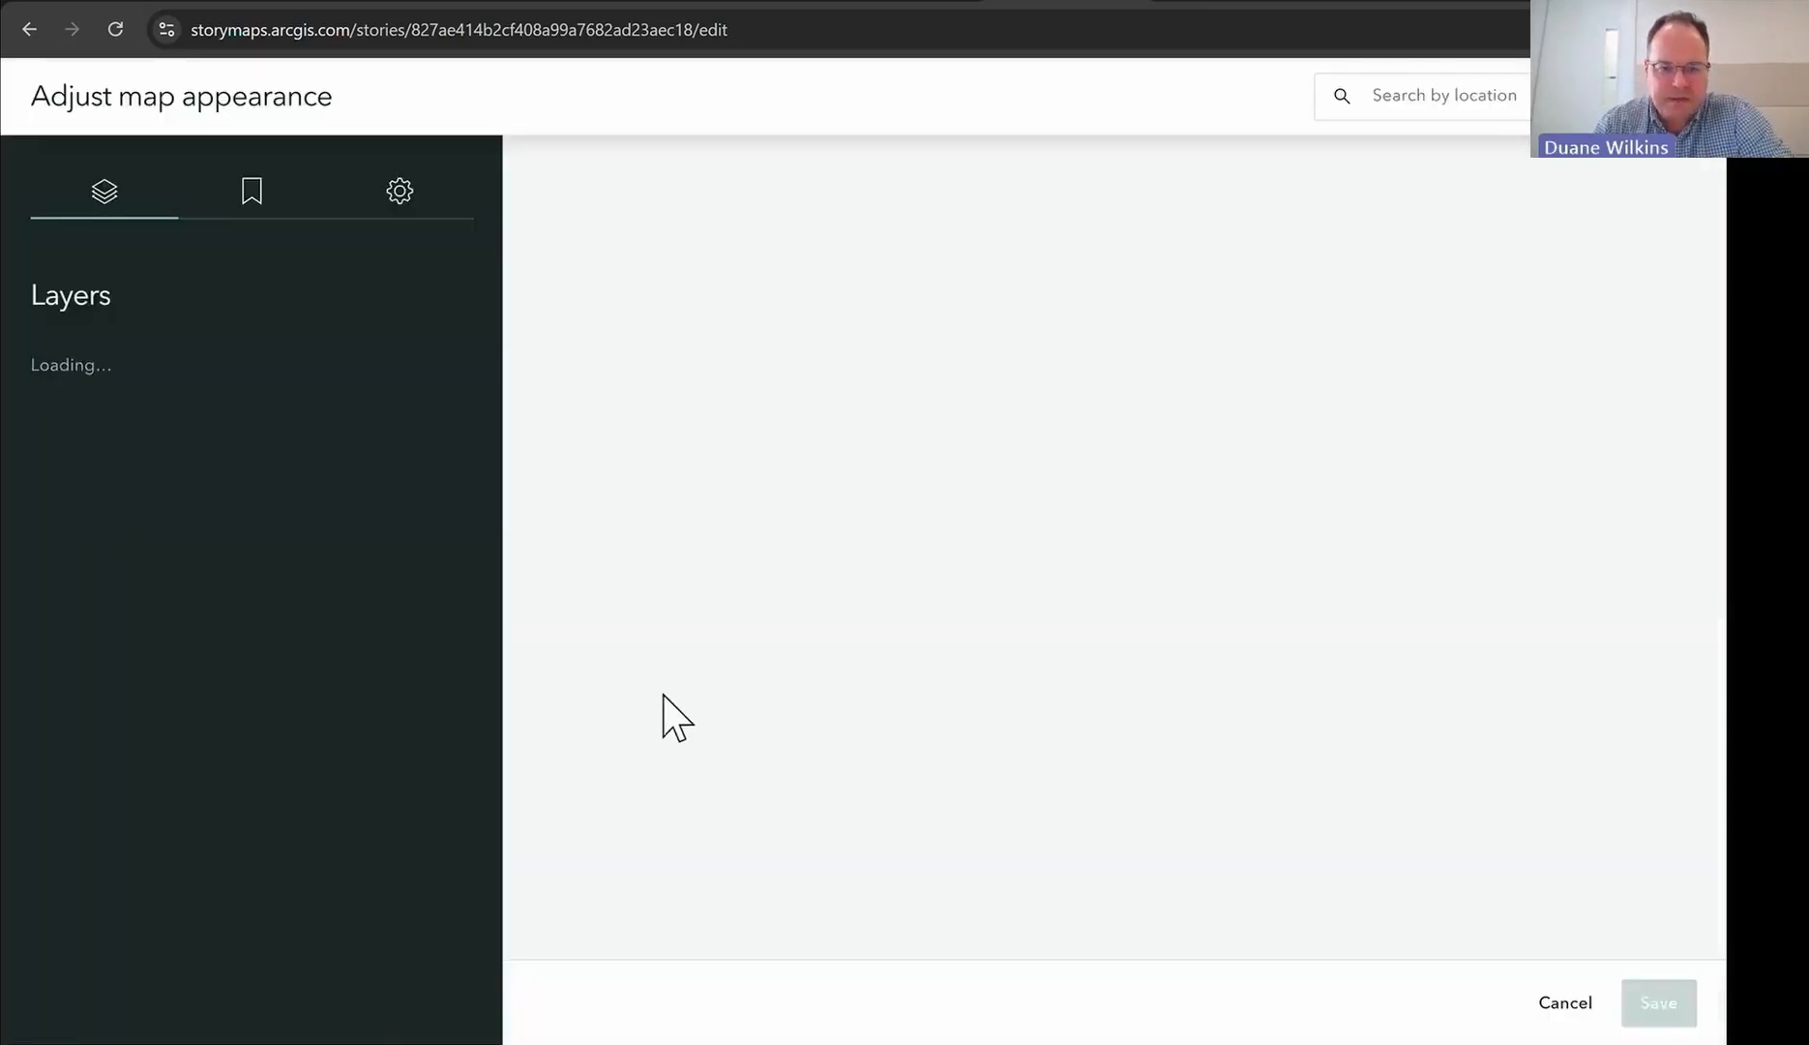
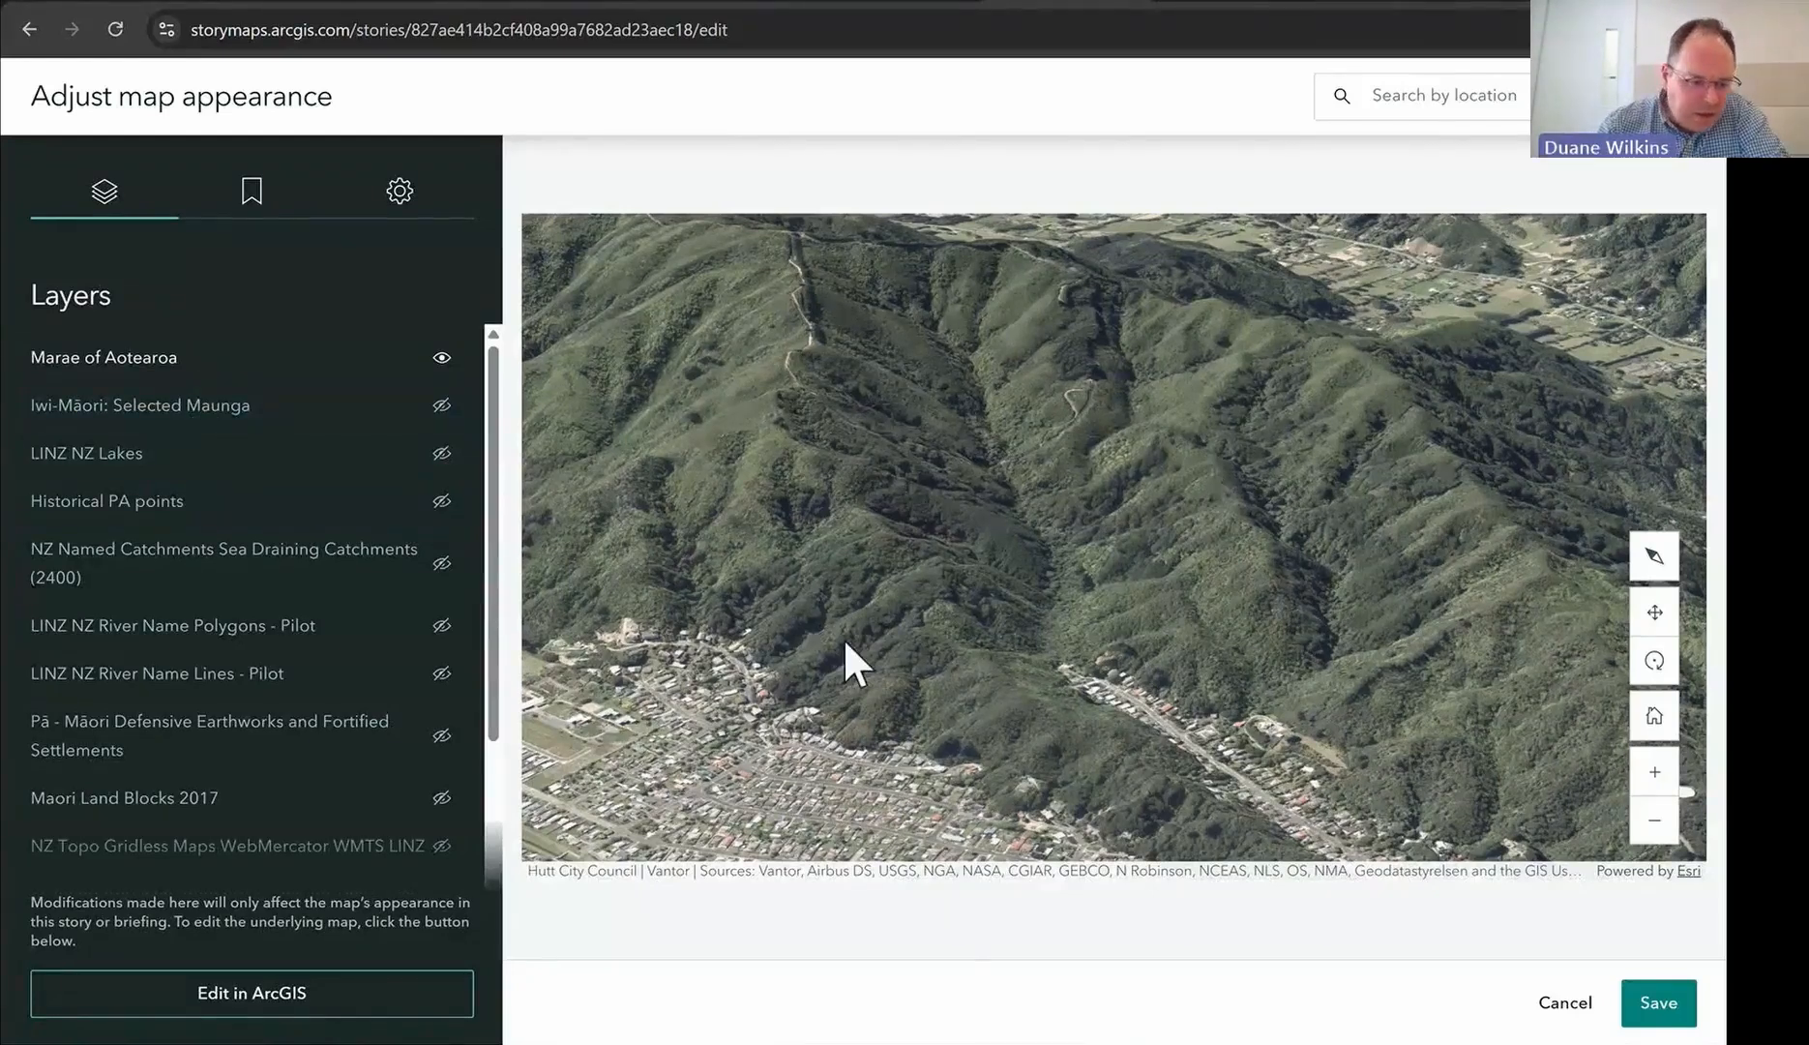
Step: Show the "Maori Land Blocks 2017" and "Scanned Aerial Imagery pre 1 January 1990" layers in the scene
scroll(221, 638, down, 2)
click(441, 678)
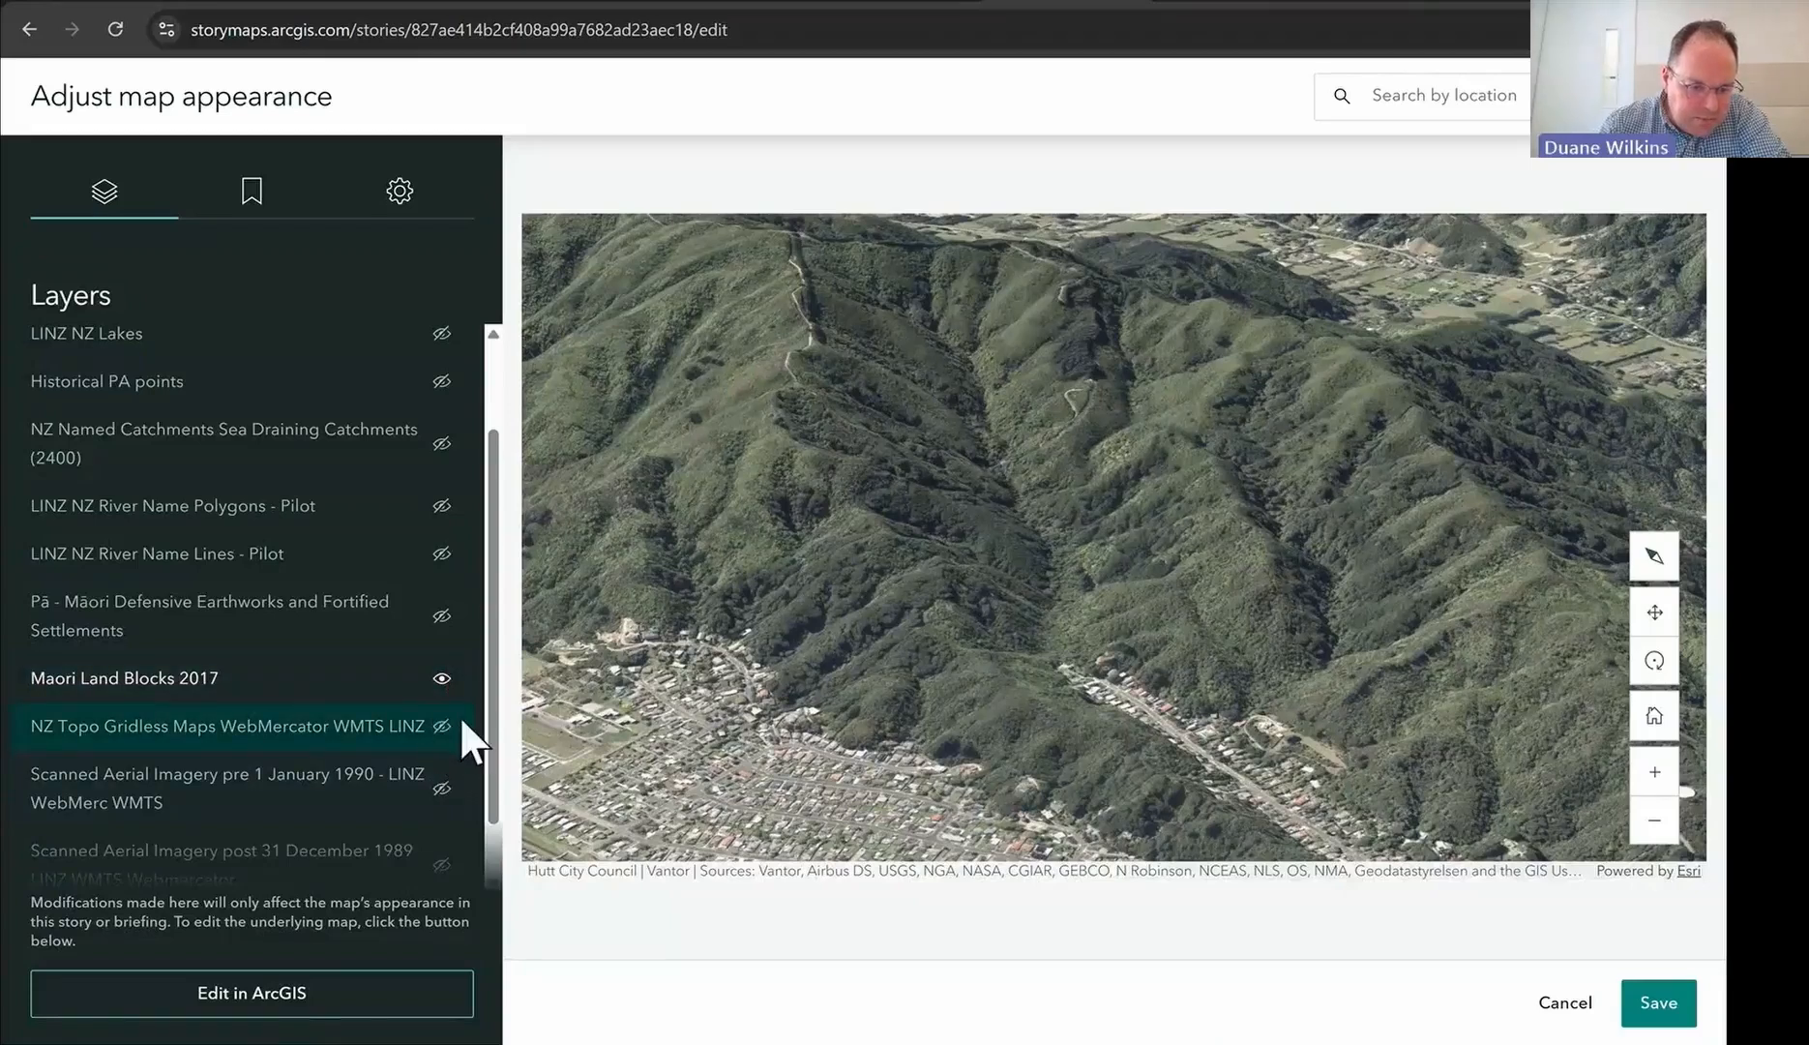
scroll(384, 743, down, 1)
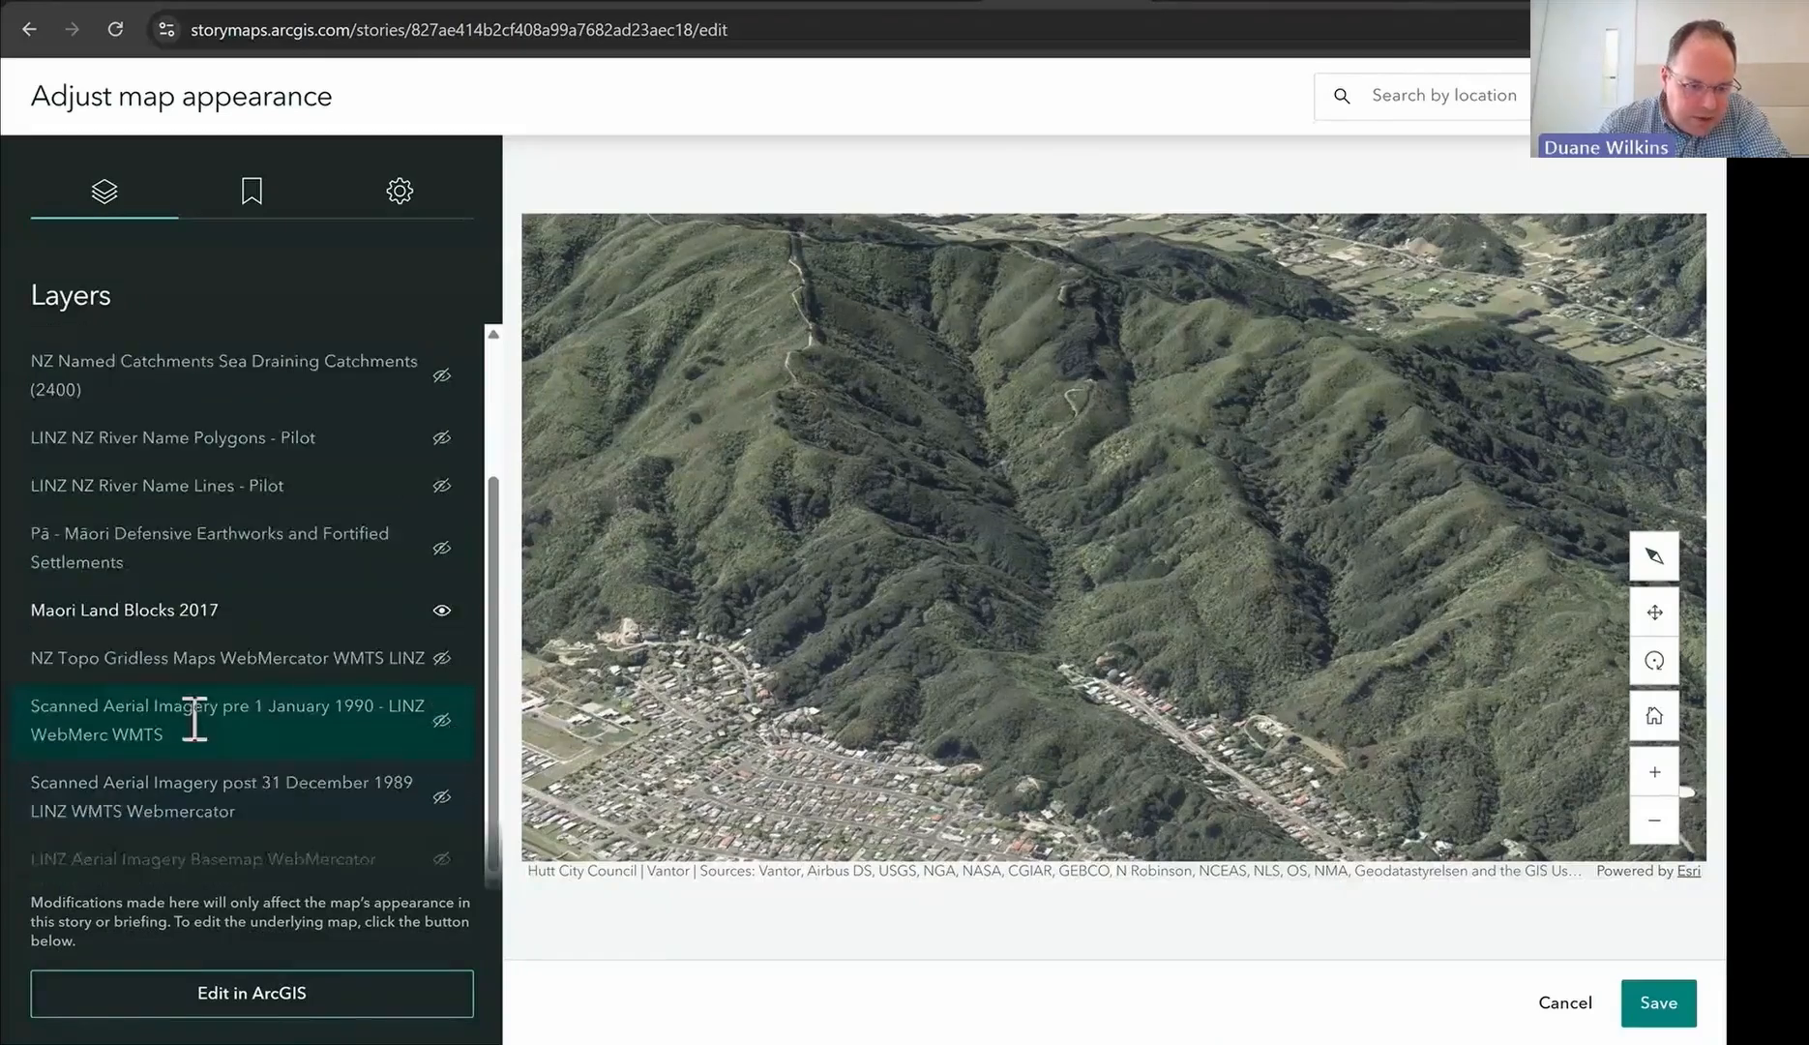
click(442, 720)
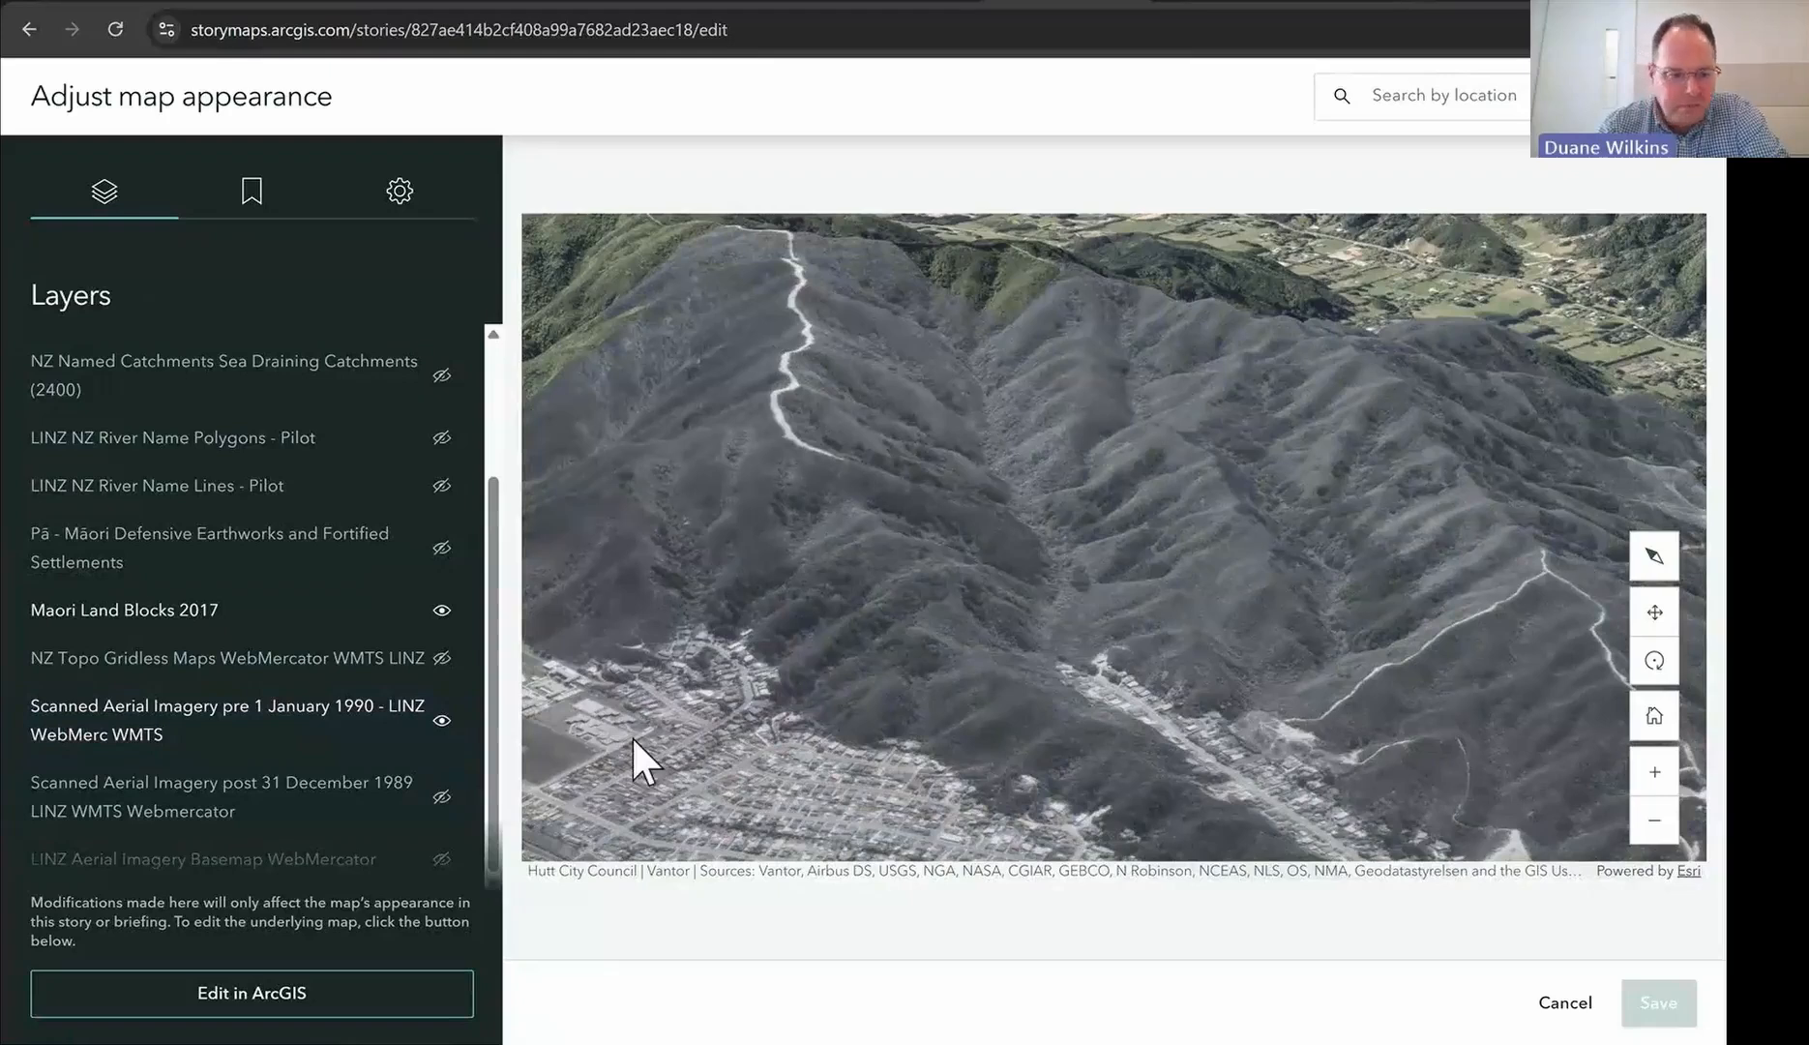
Step: Hide the "Scanned Aerial Imagery pre 1 January 1990" layer and repeatedly toggle the "post 31 December 1989" imagery to compare the landscape
click(442, 720)
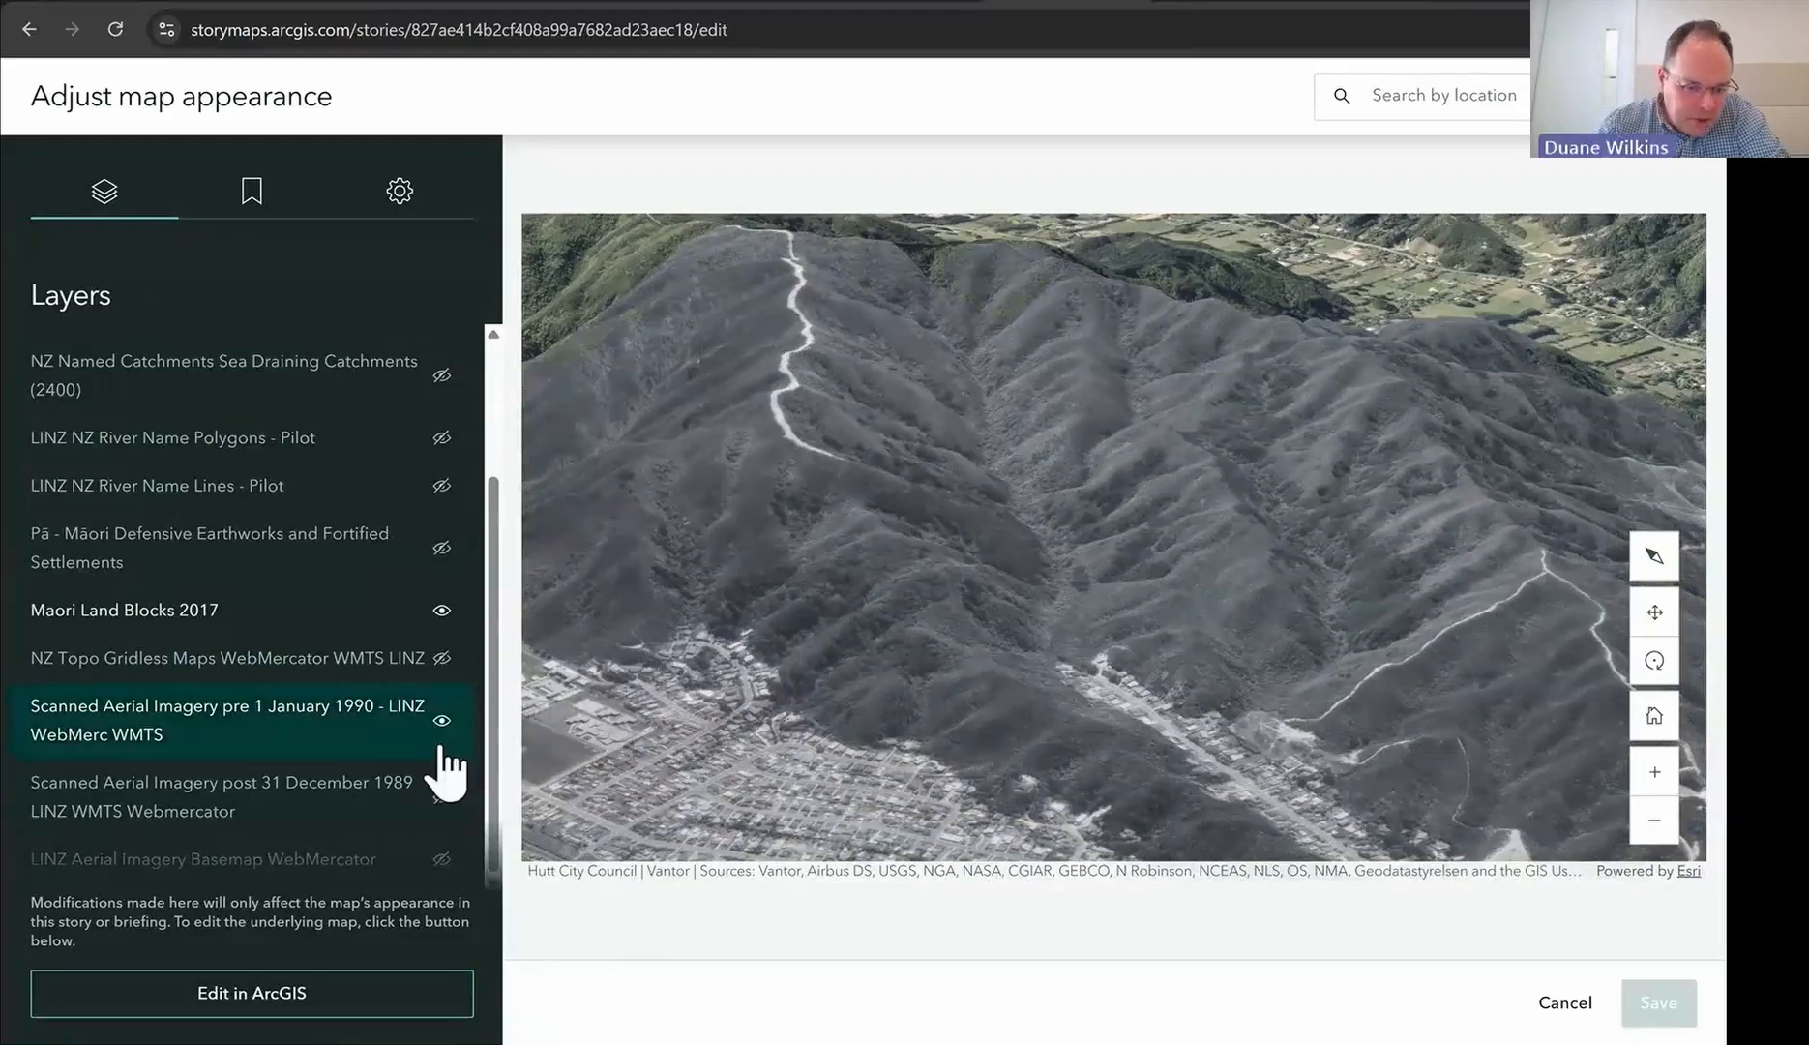
click(443, 797)
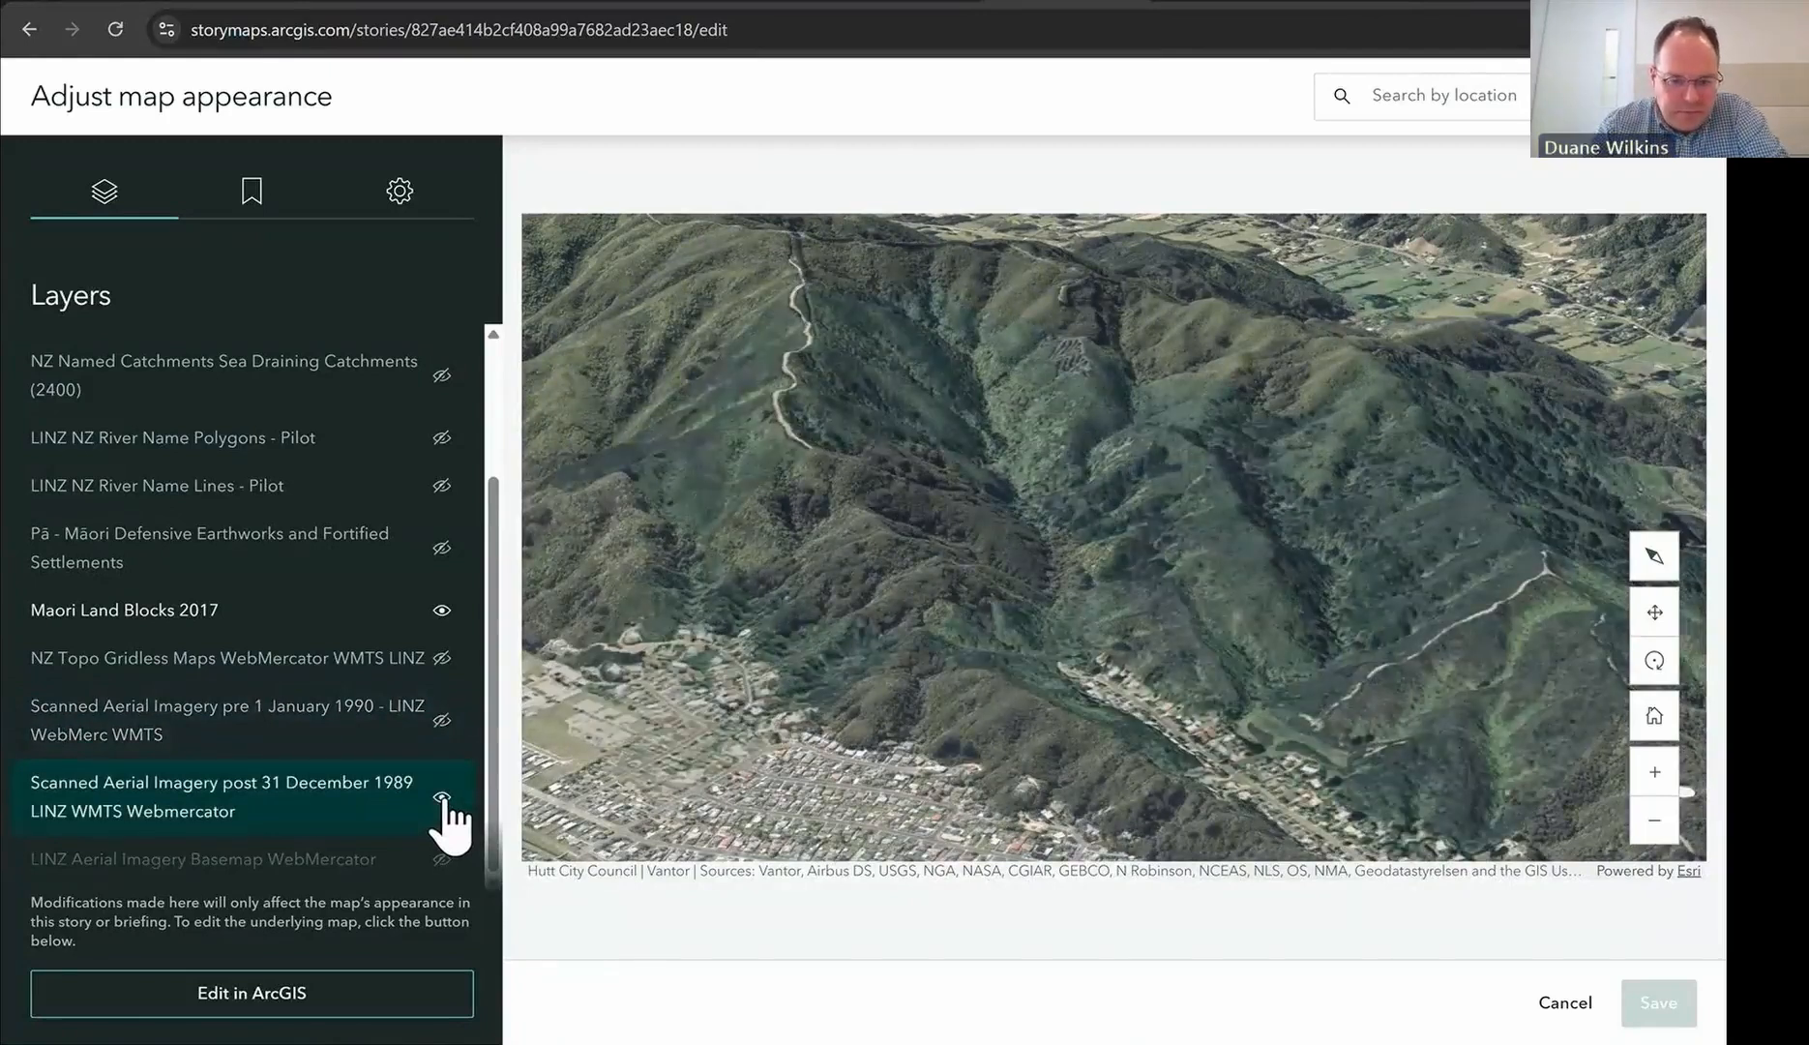
click(447, 799)
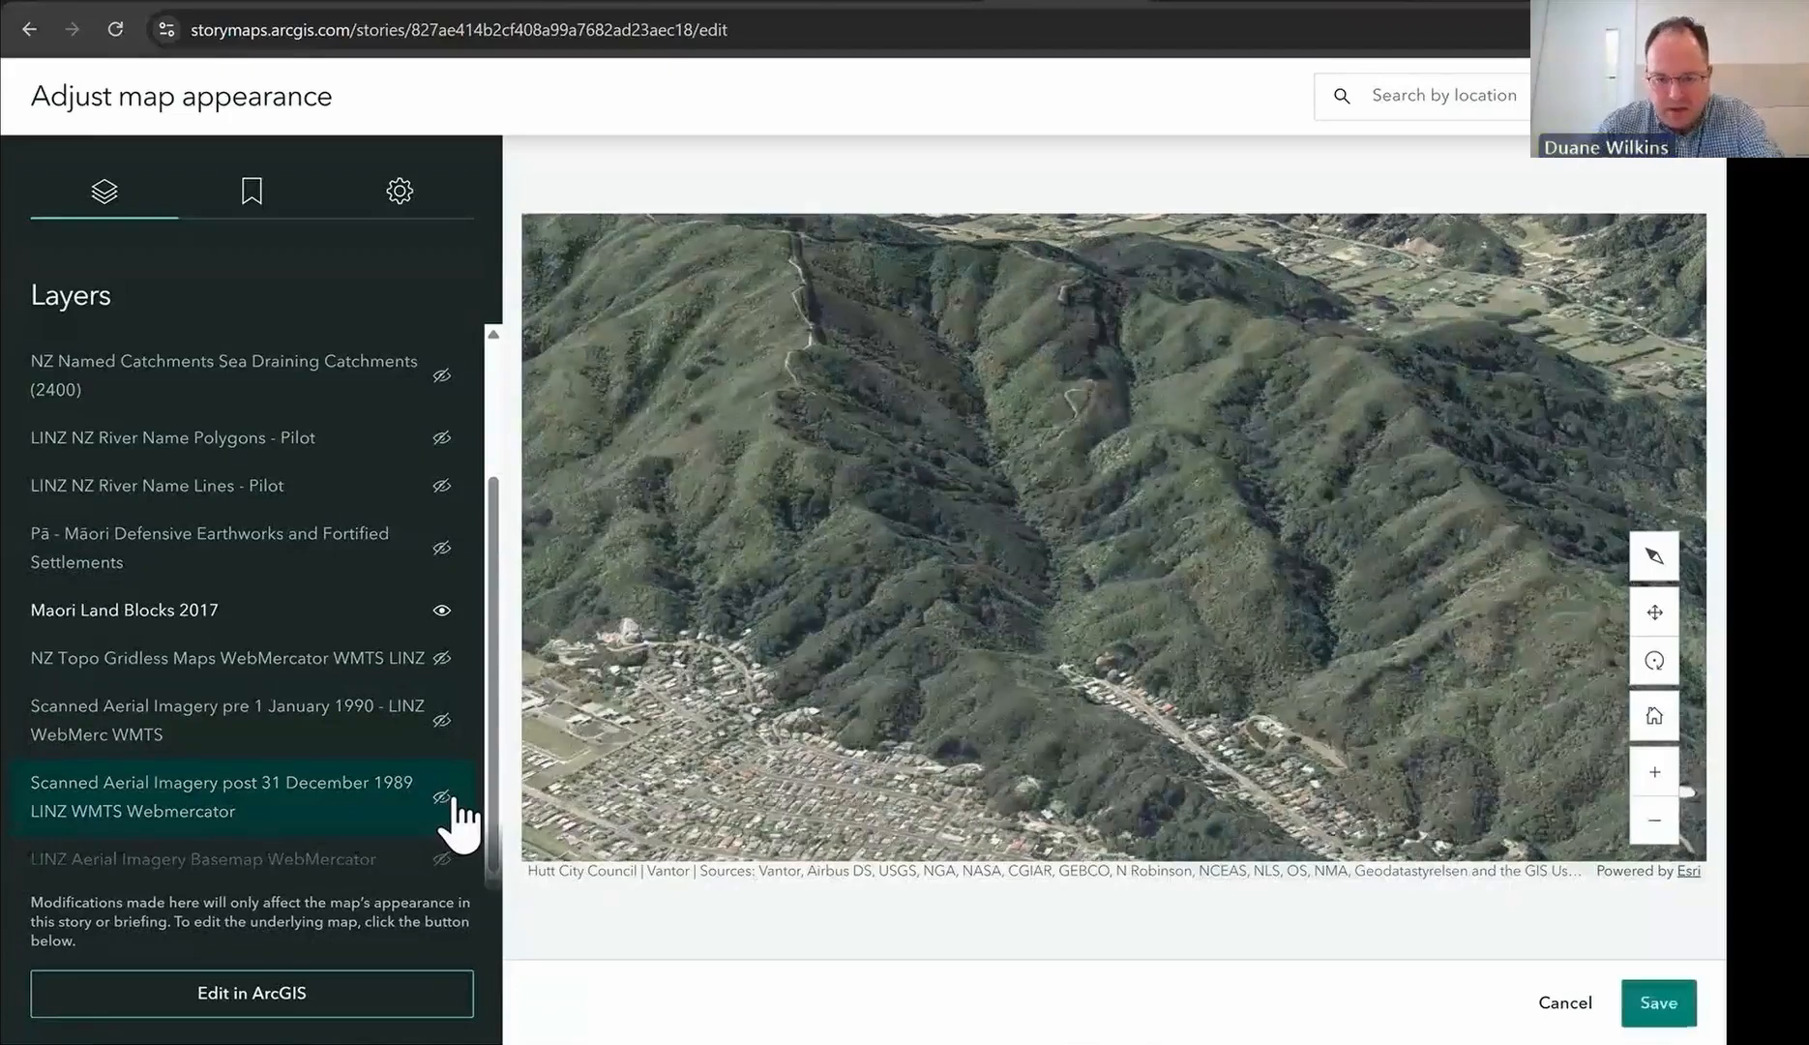
click(447, 799)
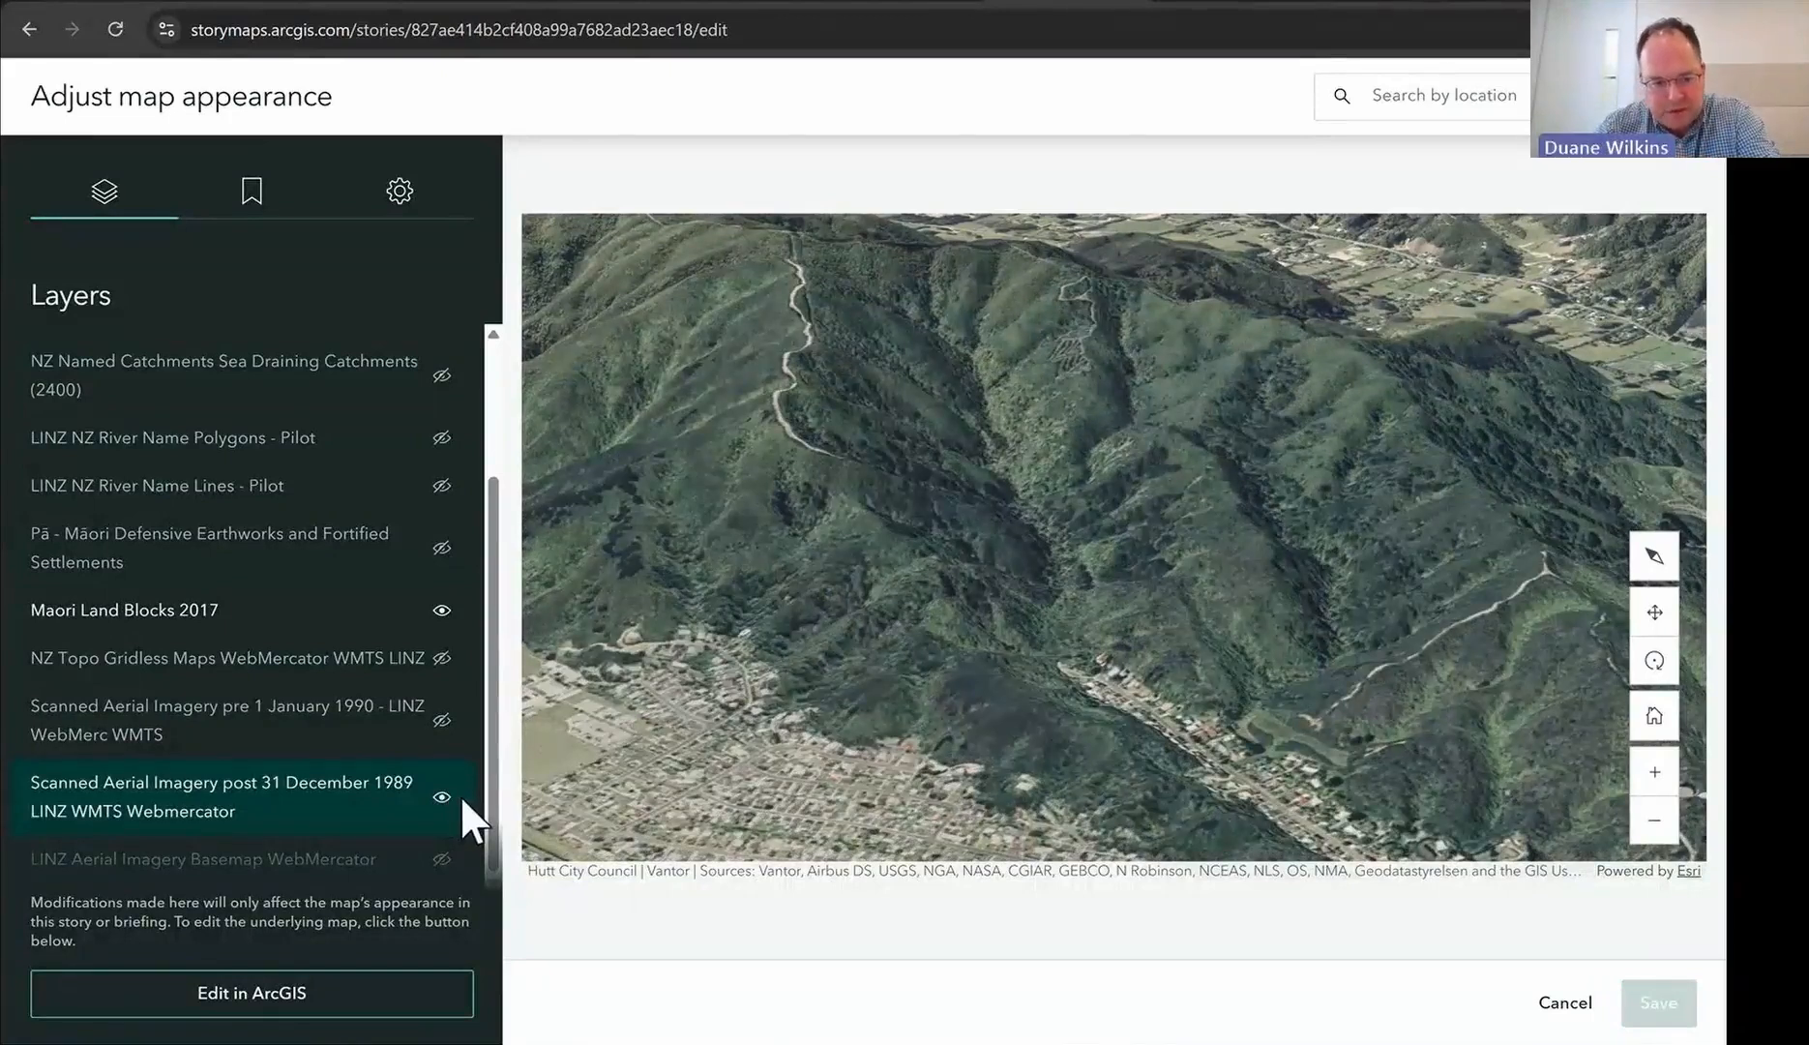
click(447, 799)
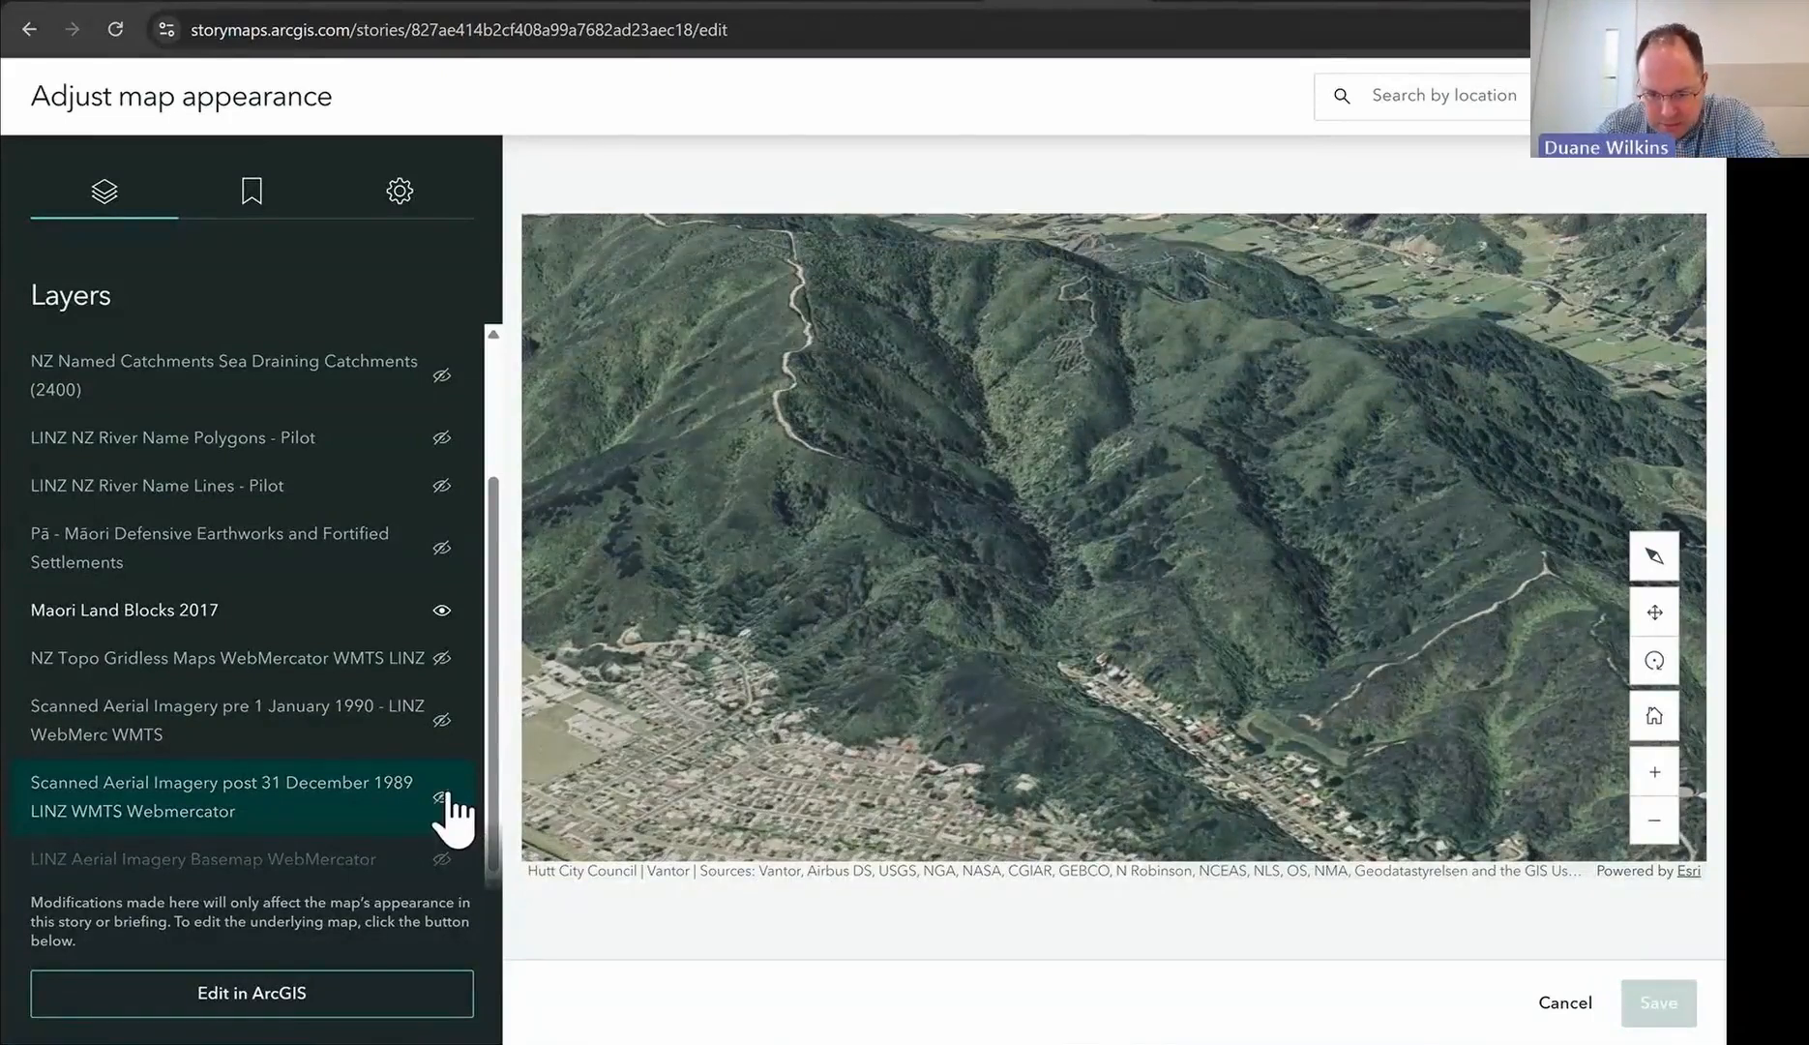
click(446, 799)
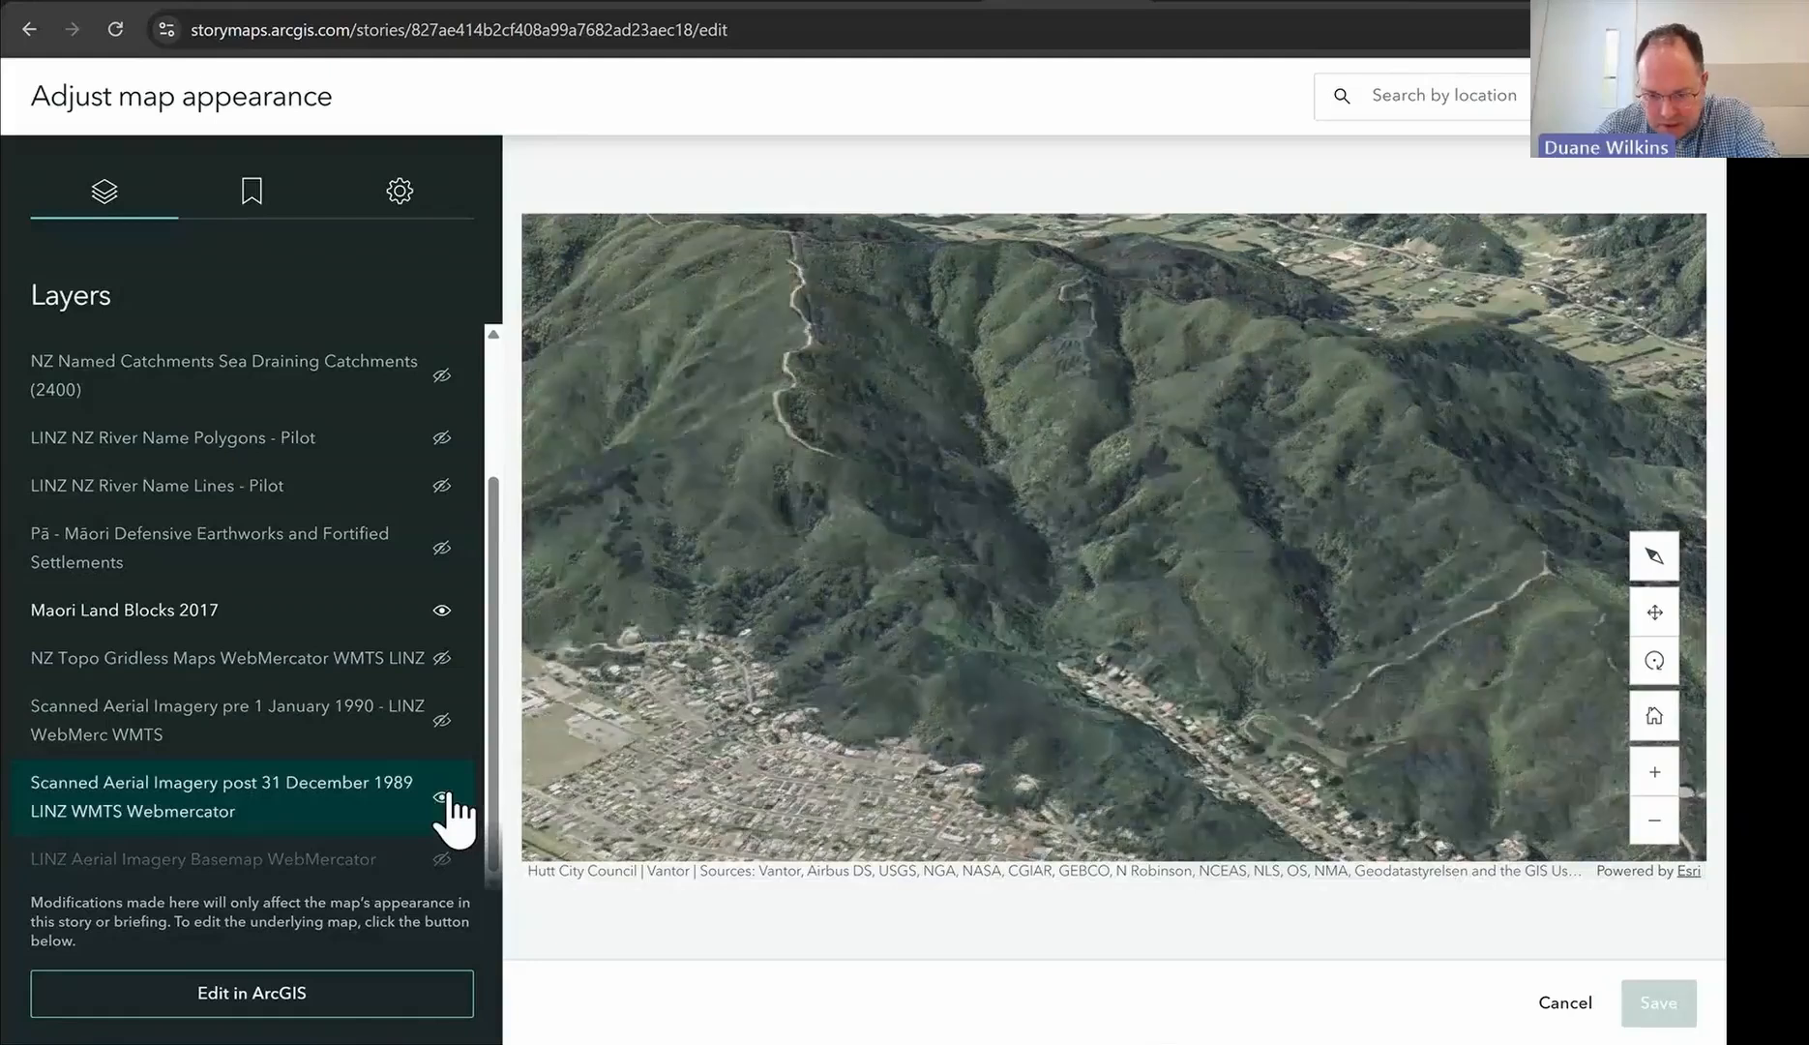
click(447, 799)
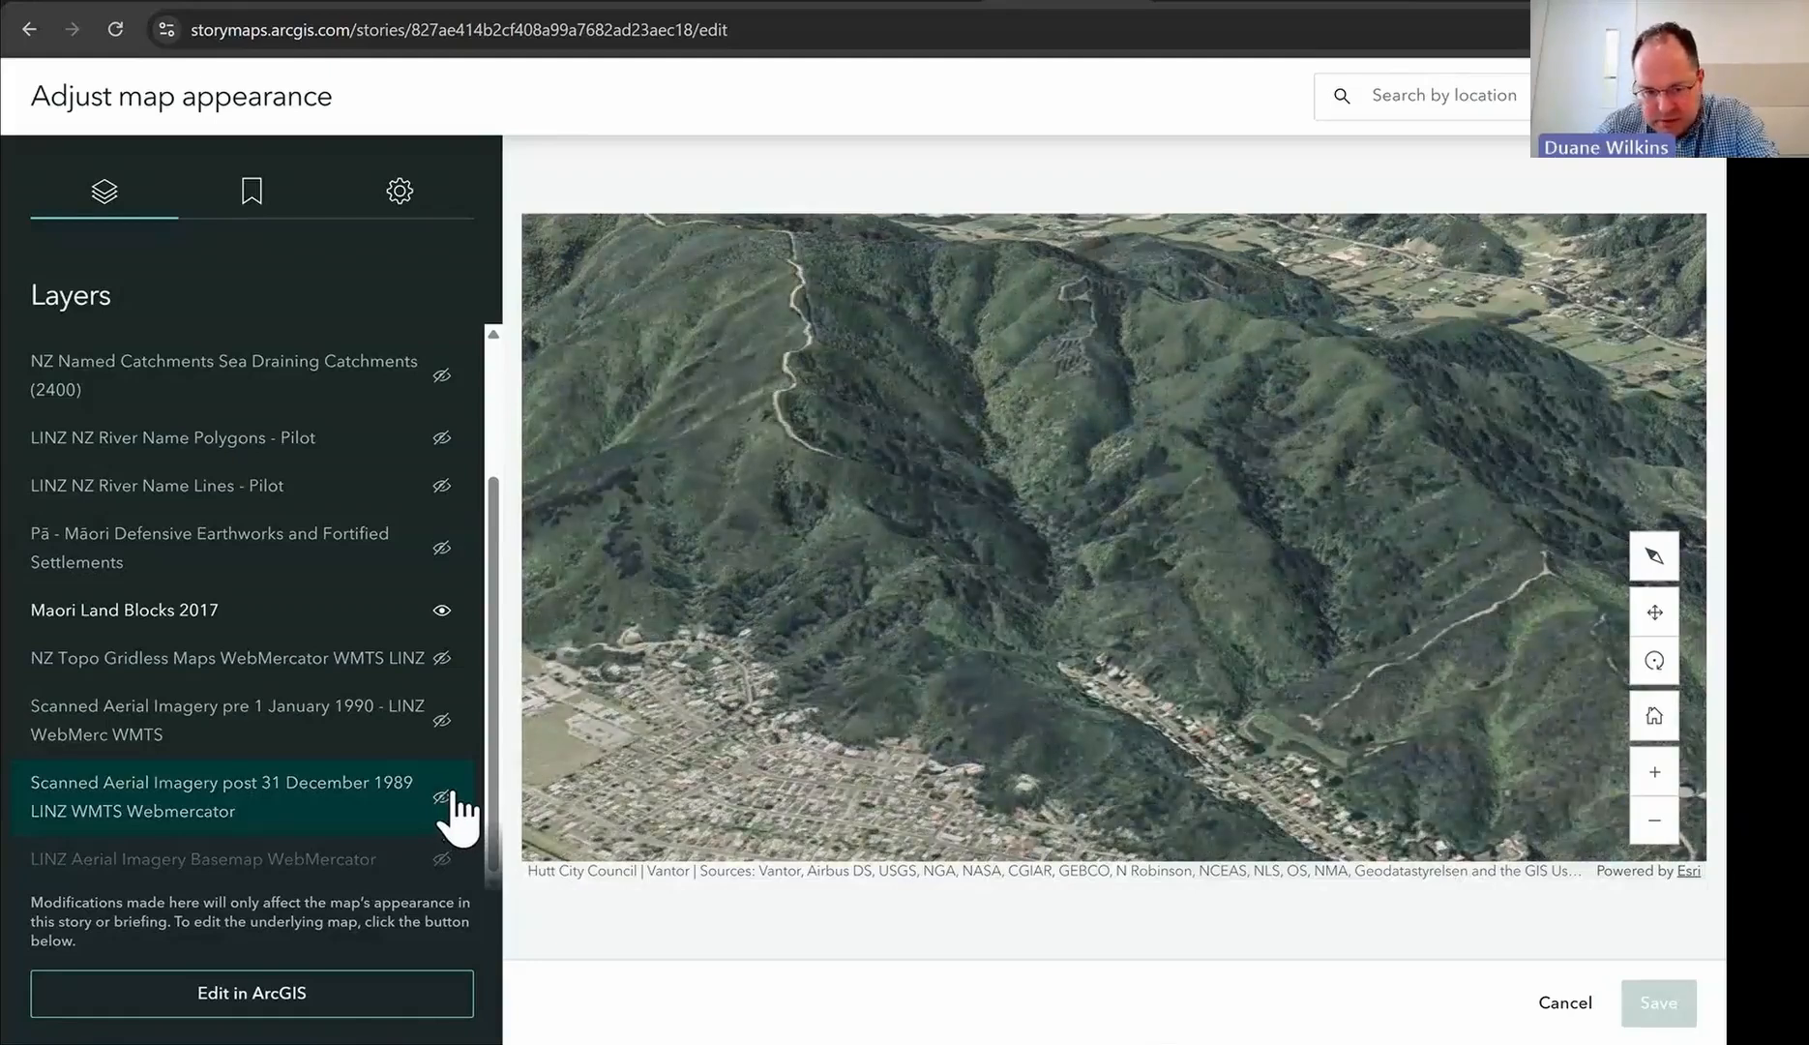
click(447, 799)
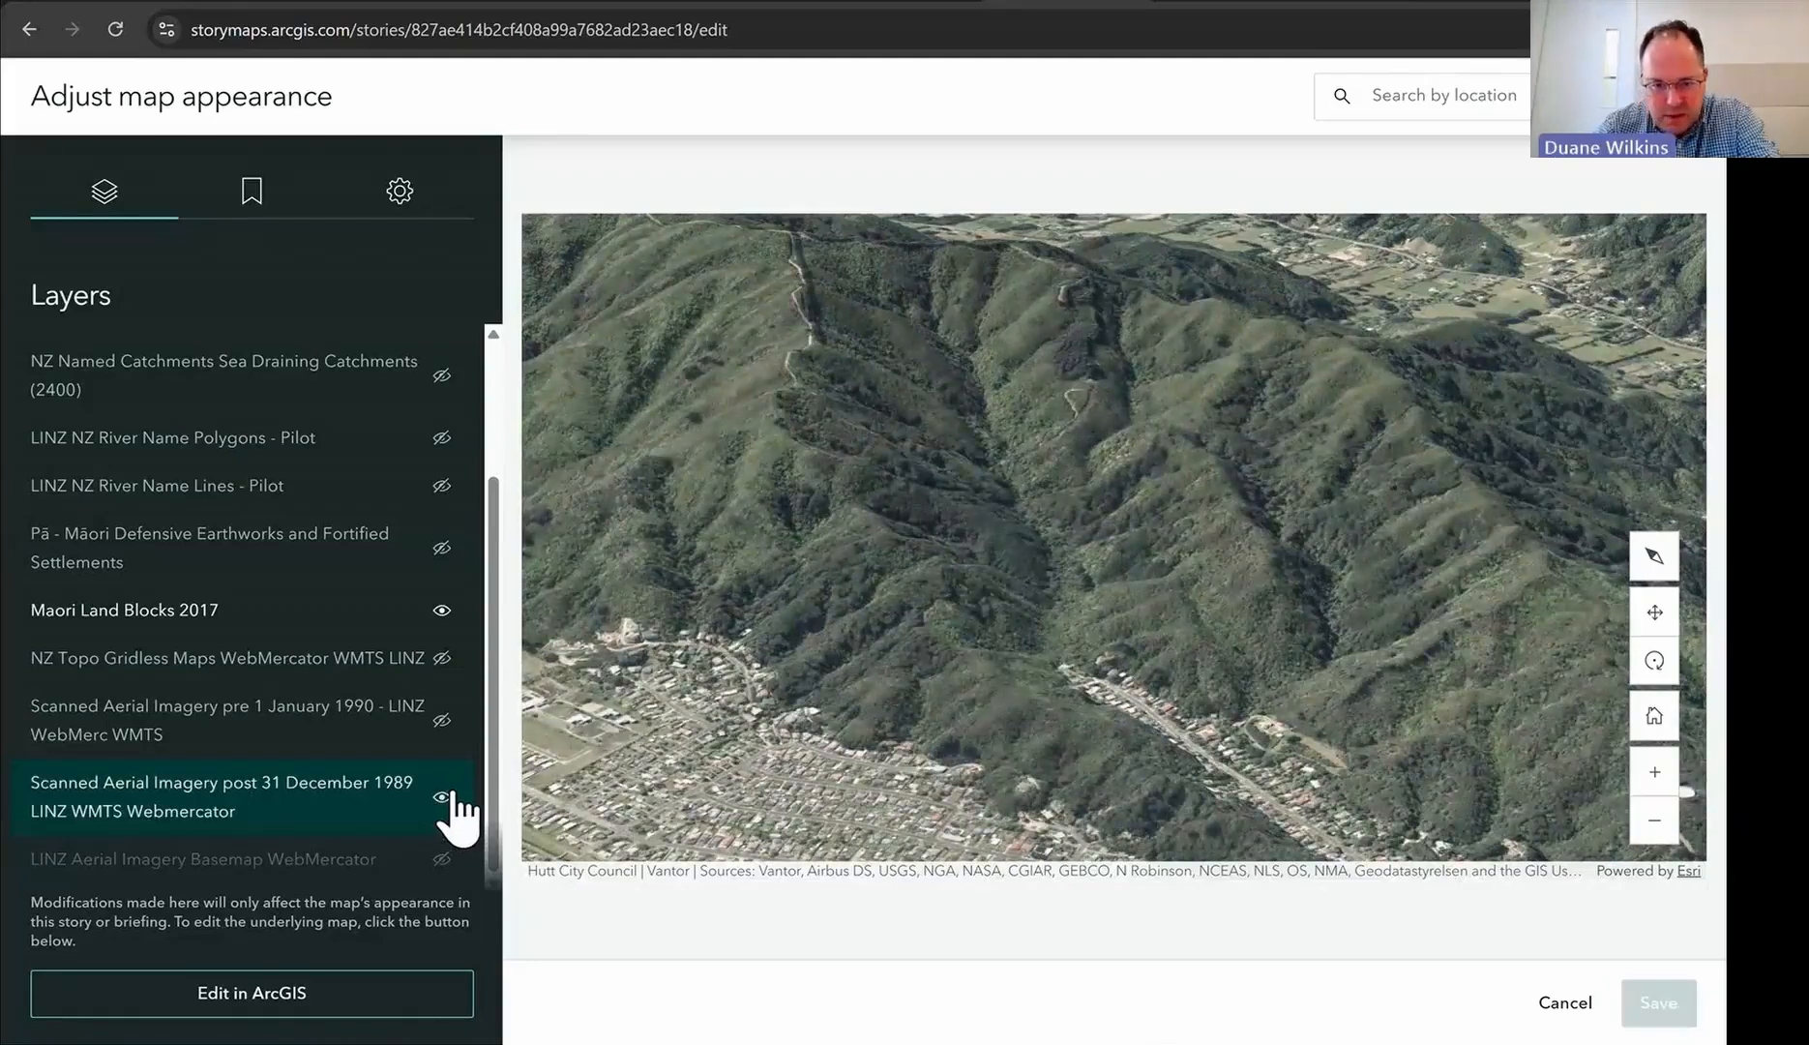
Step: Hide the "Scanned Aerial Imagery post 31 December 1989" layer and save the scene's appearance into the story
click(446, 799)
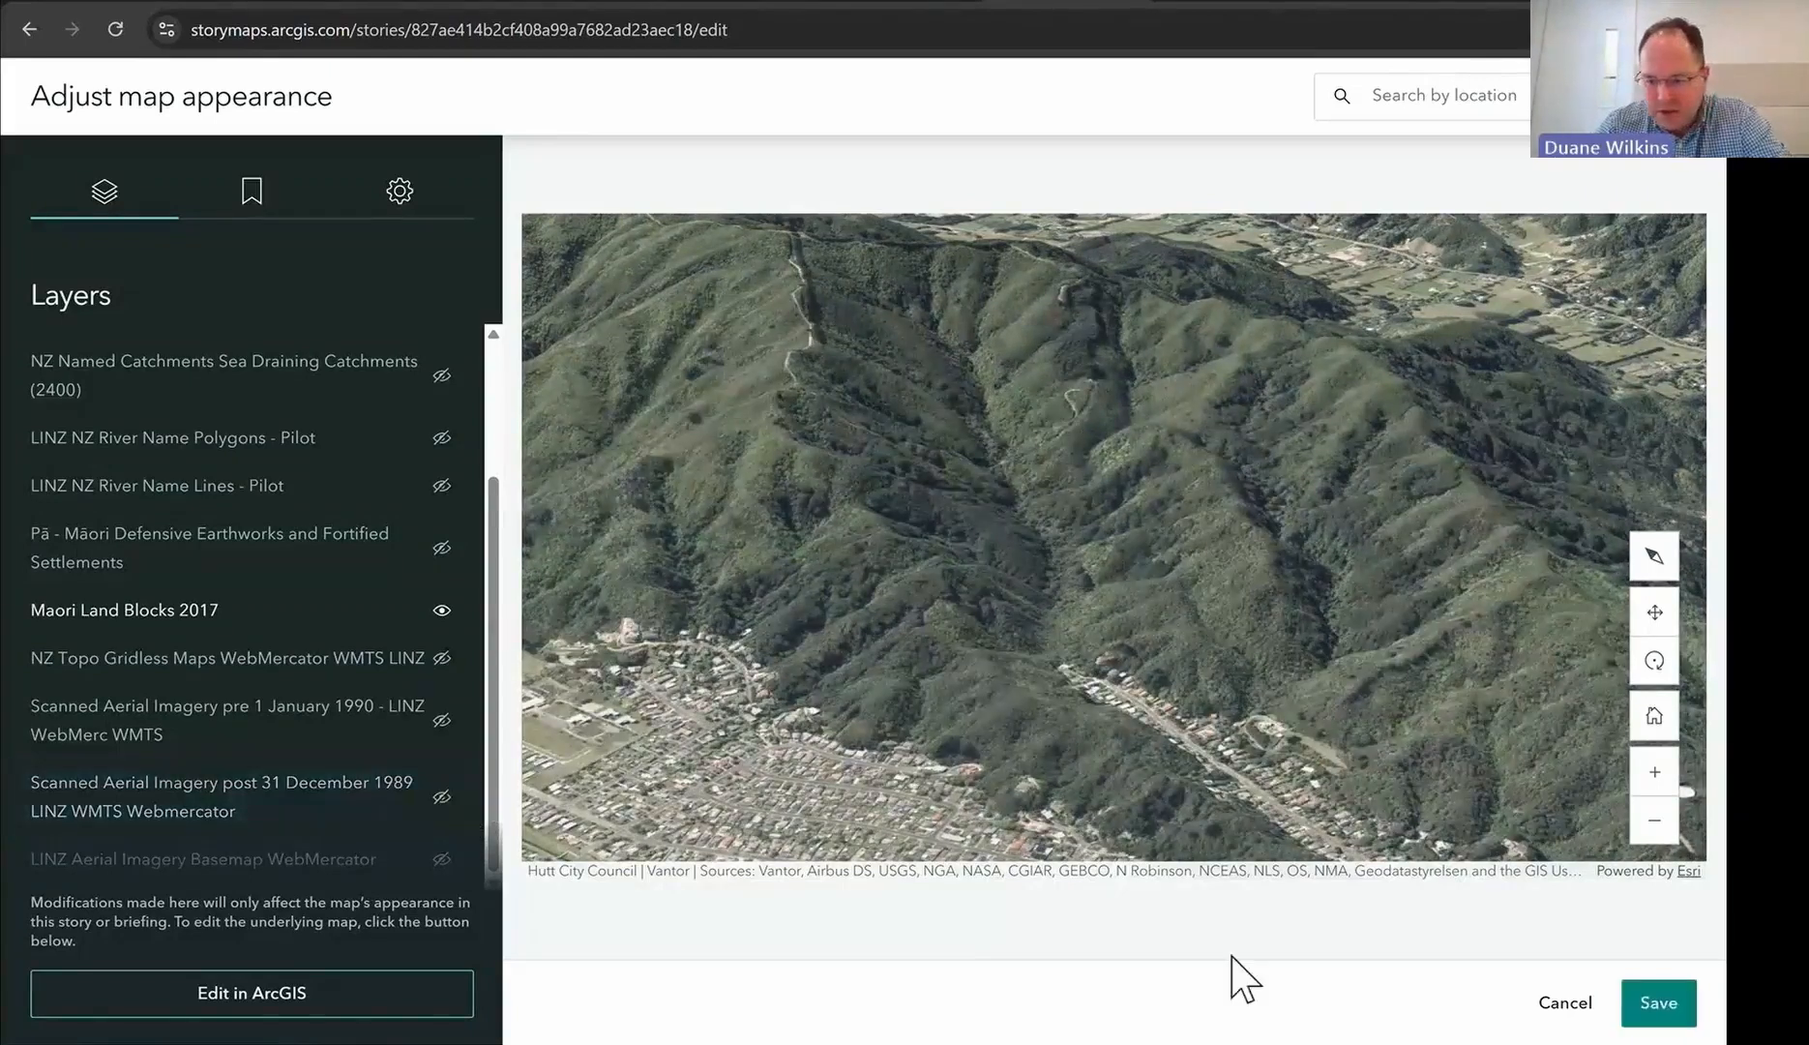
click(1658, 1003)
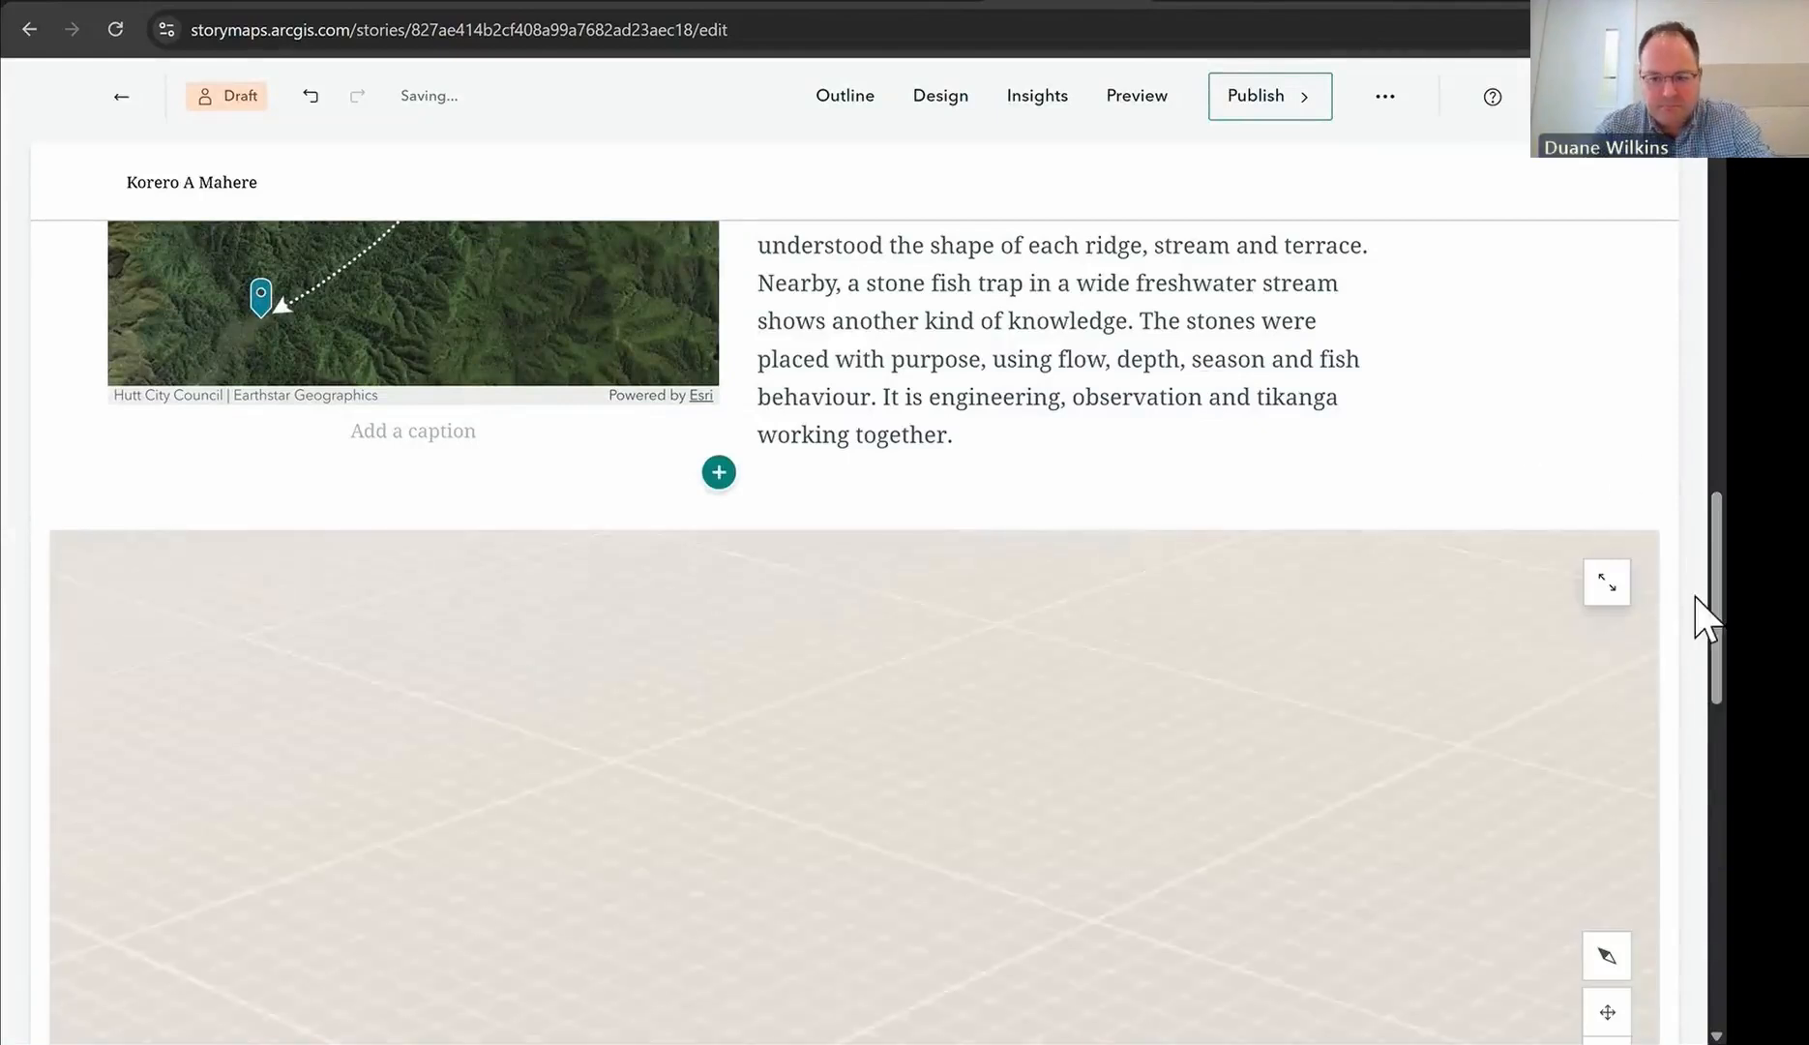
scroll(1687, 590, down, 3)
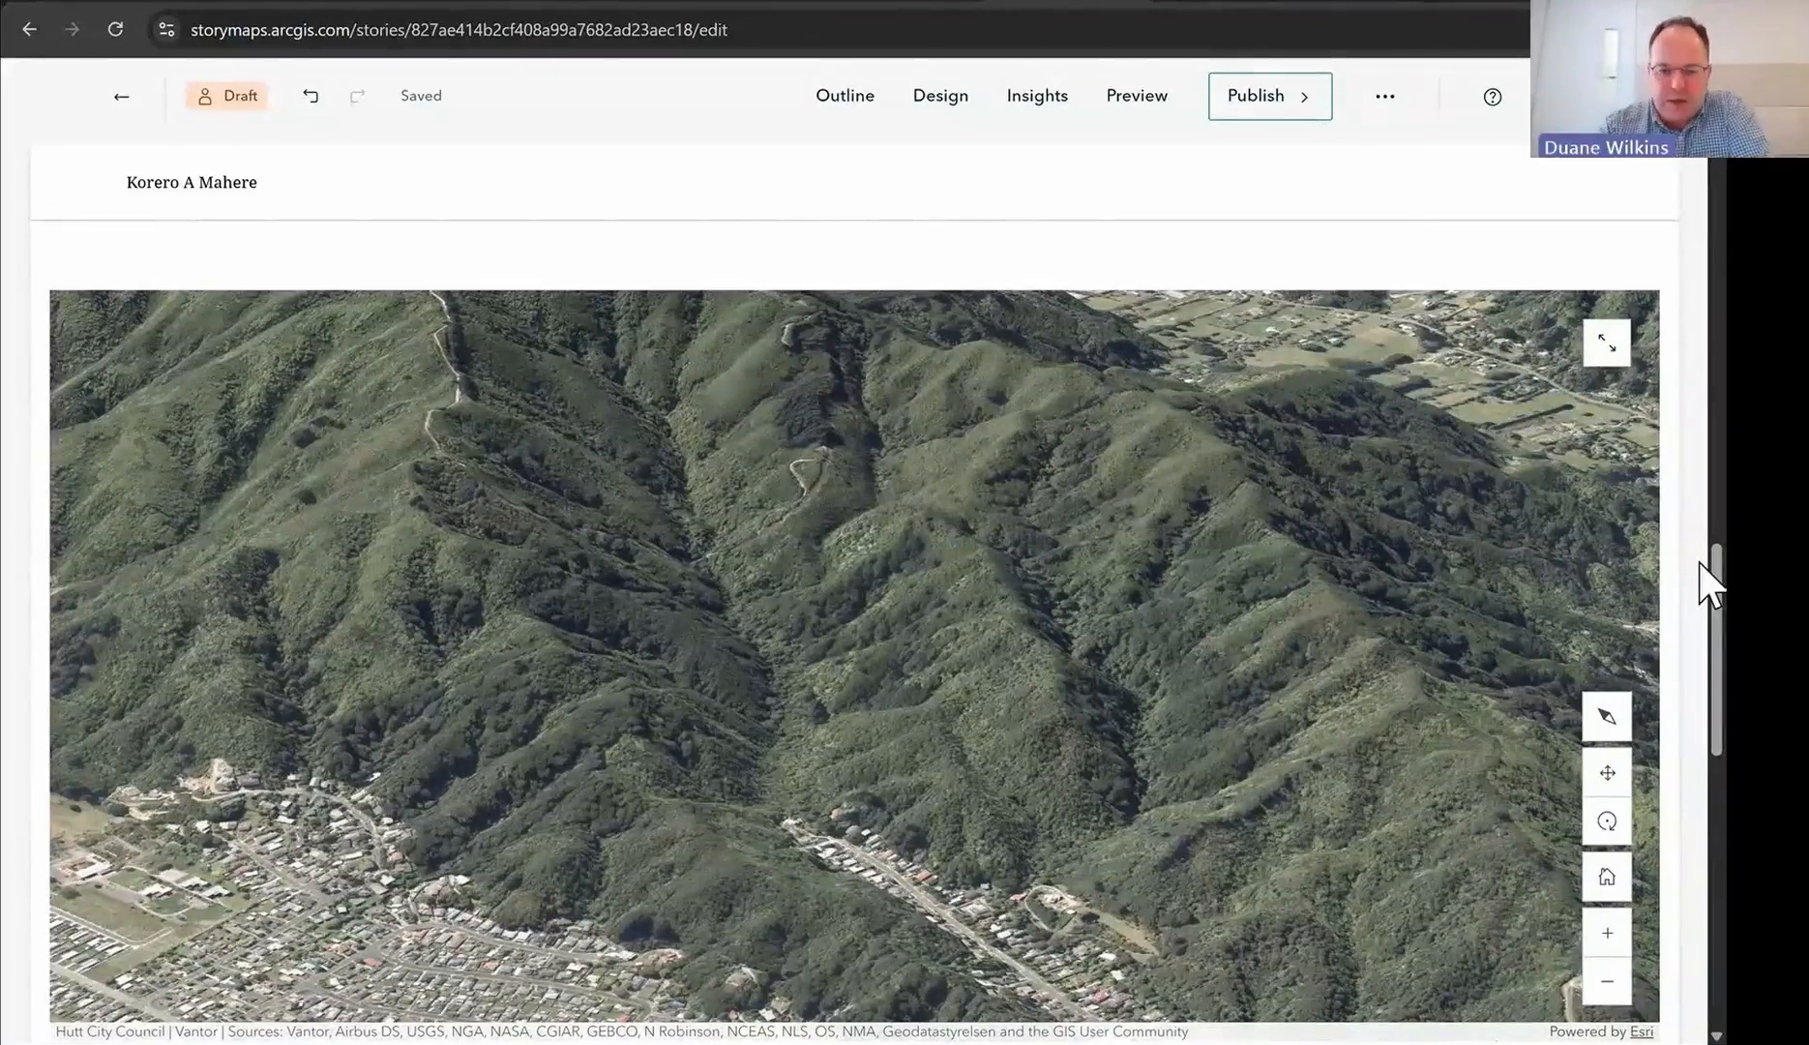
scroll(1279, 520, down, 1)
drag(1229, 527, 1141, 596)
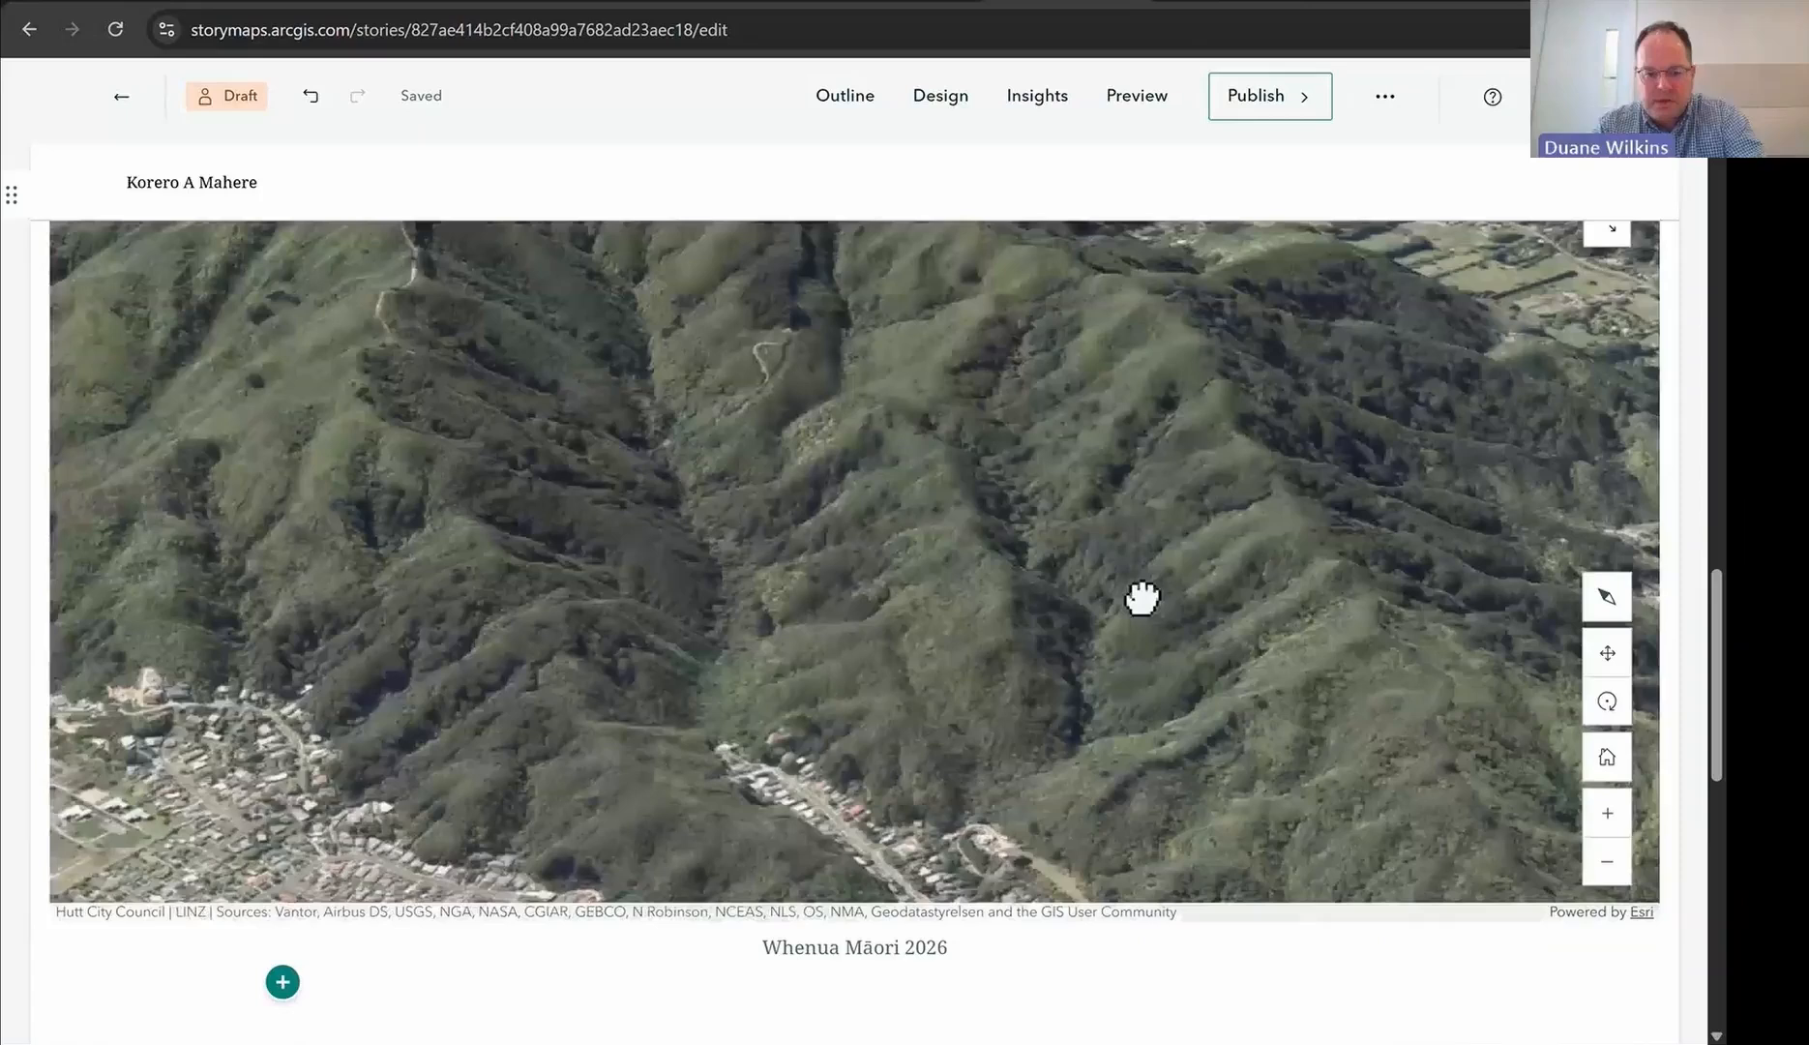
Step: Start a 360 image block below the "Whenua Māori 2026" scene
scroll(1147, 609, down, 2)
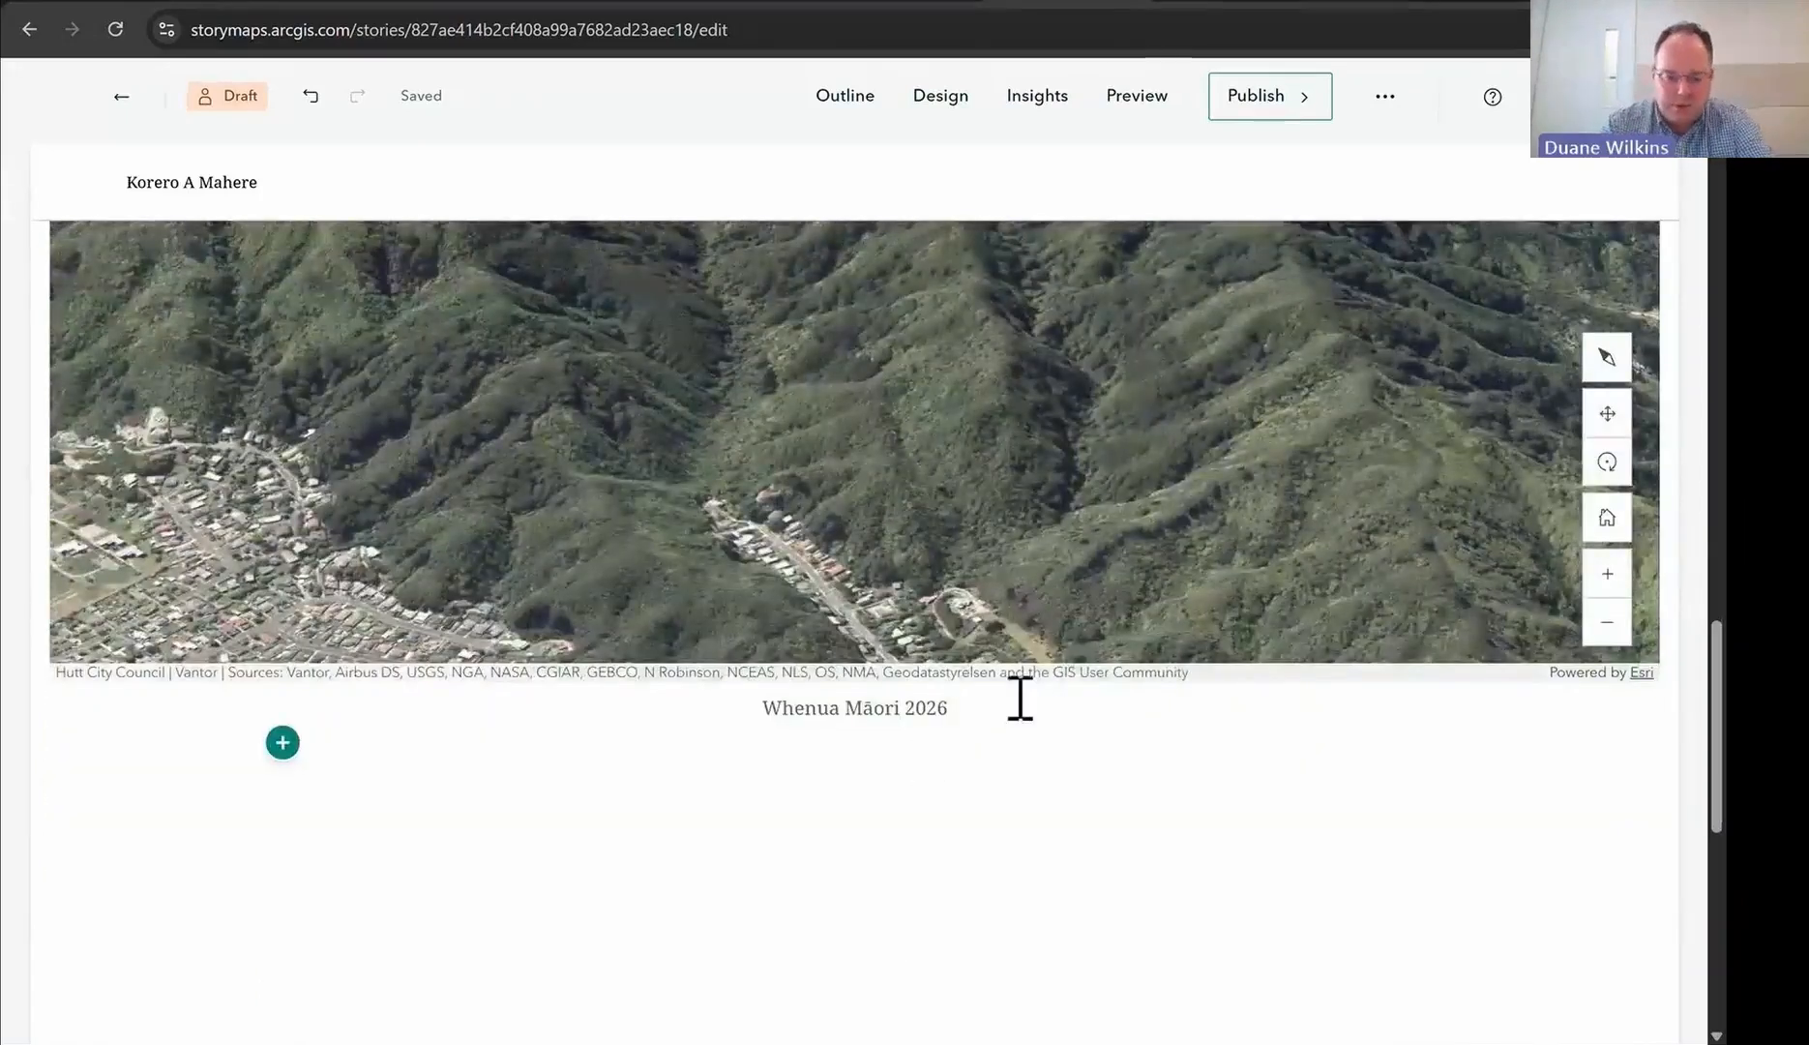
scroll(990, 766, down, 4)
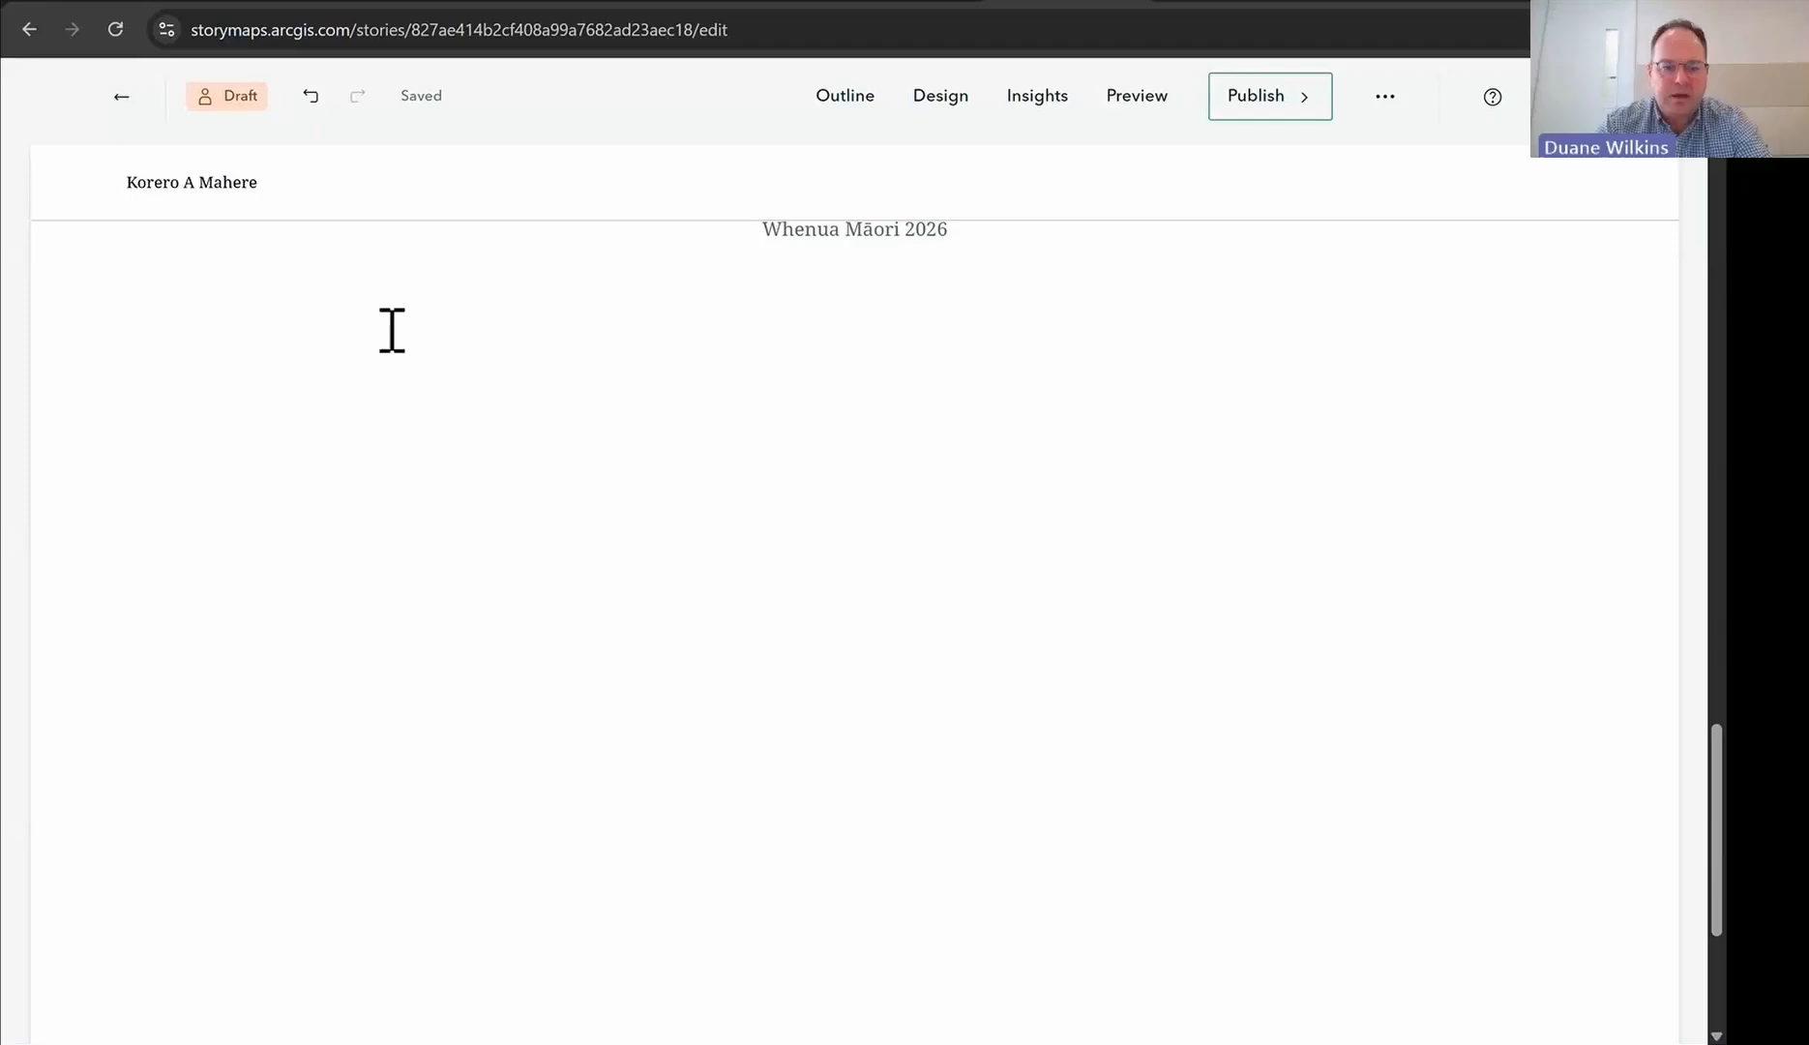
click(283, 265)
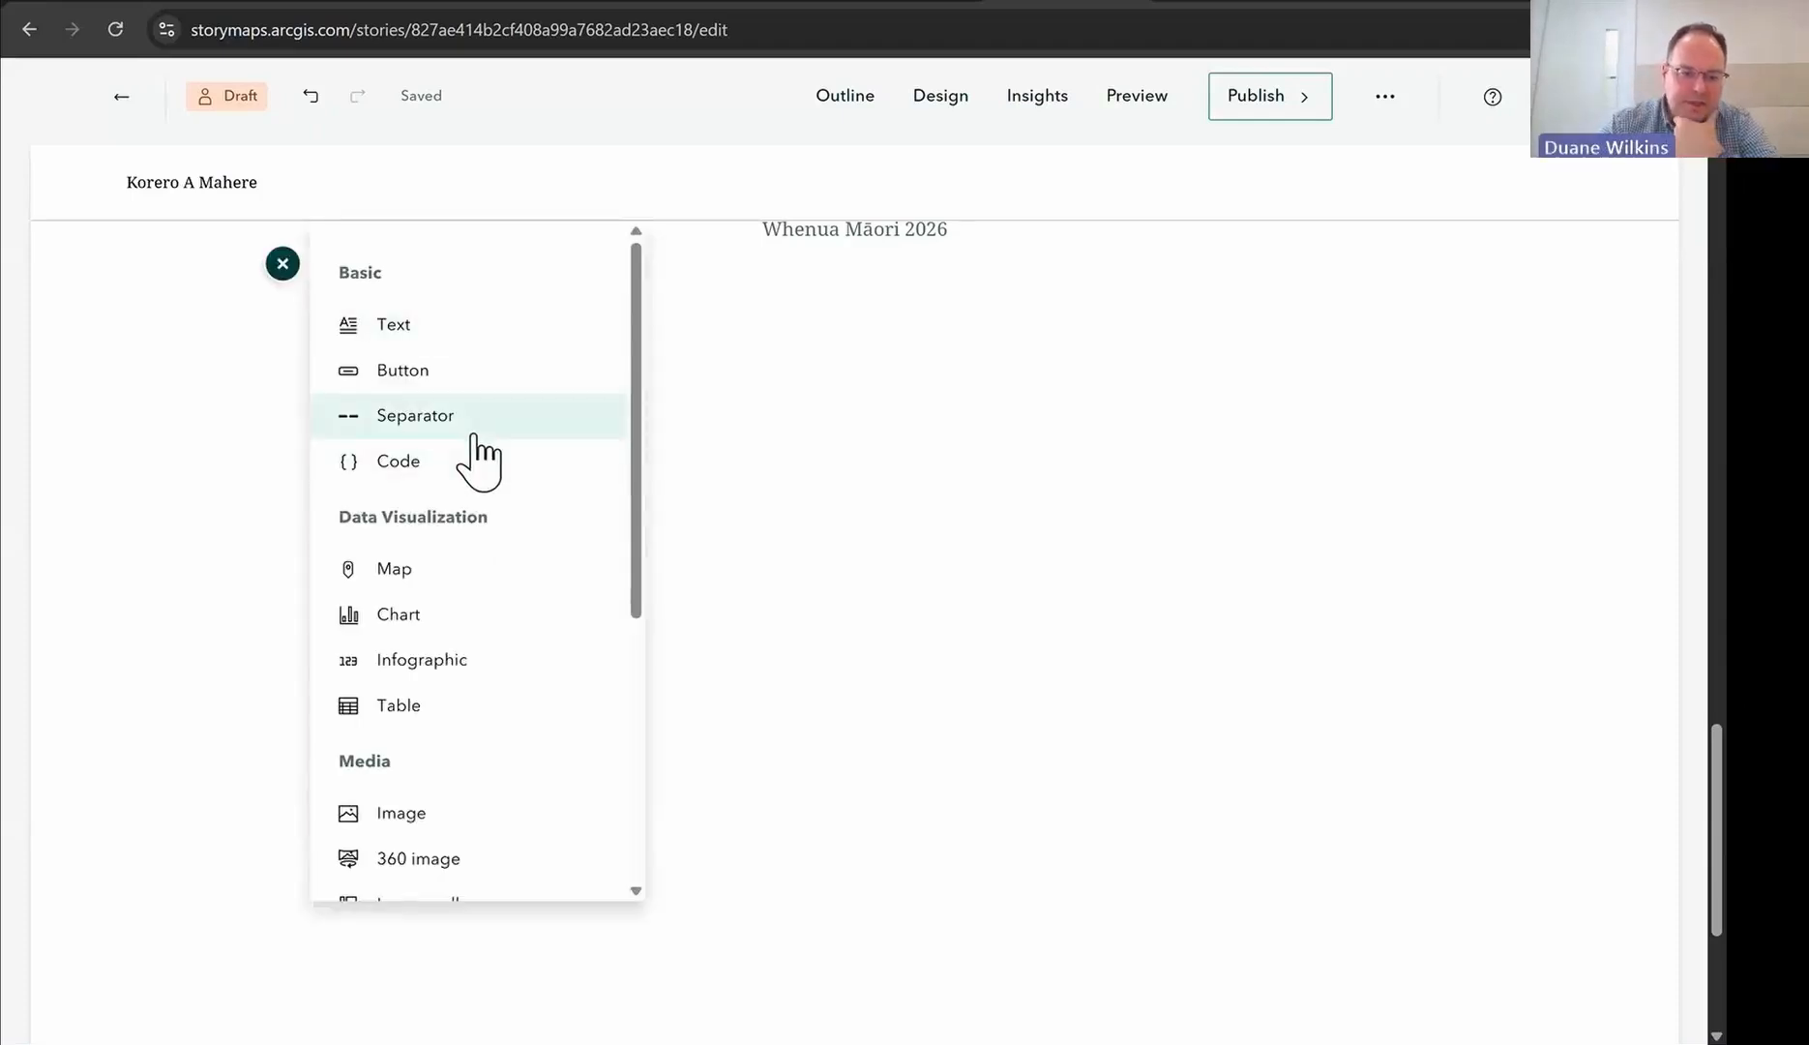
scroll(478, 454, down, 1)
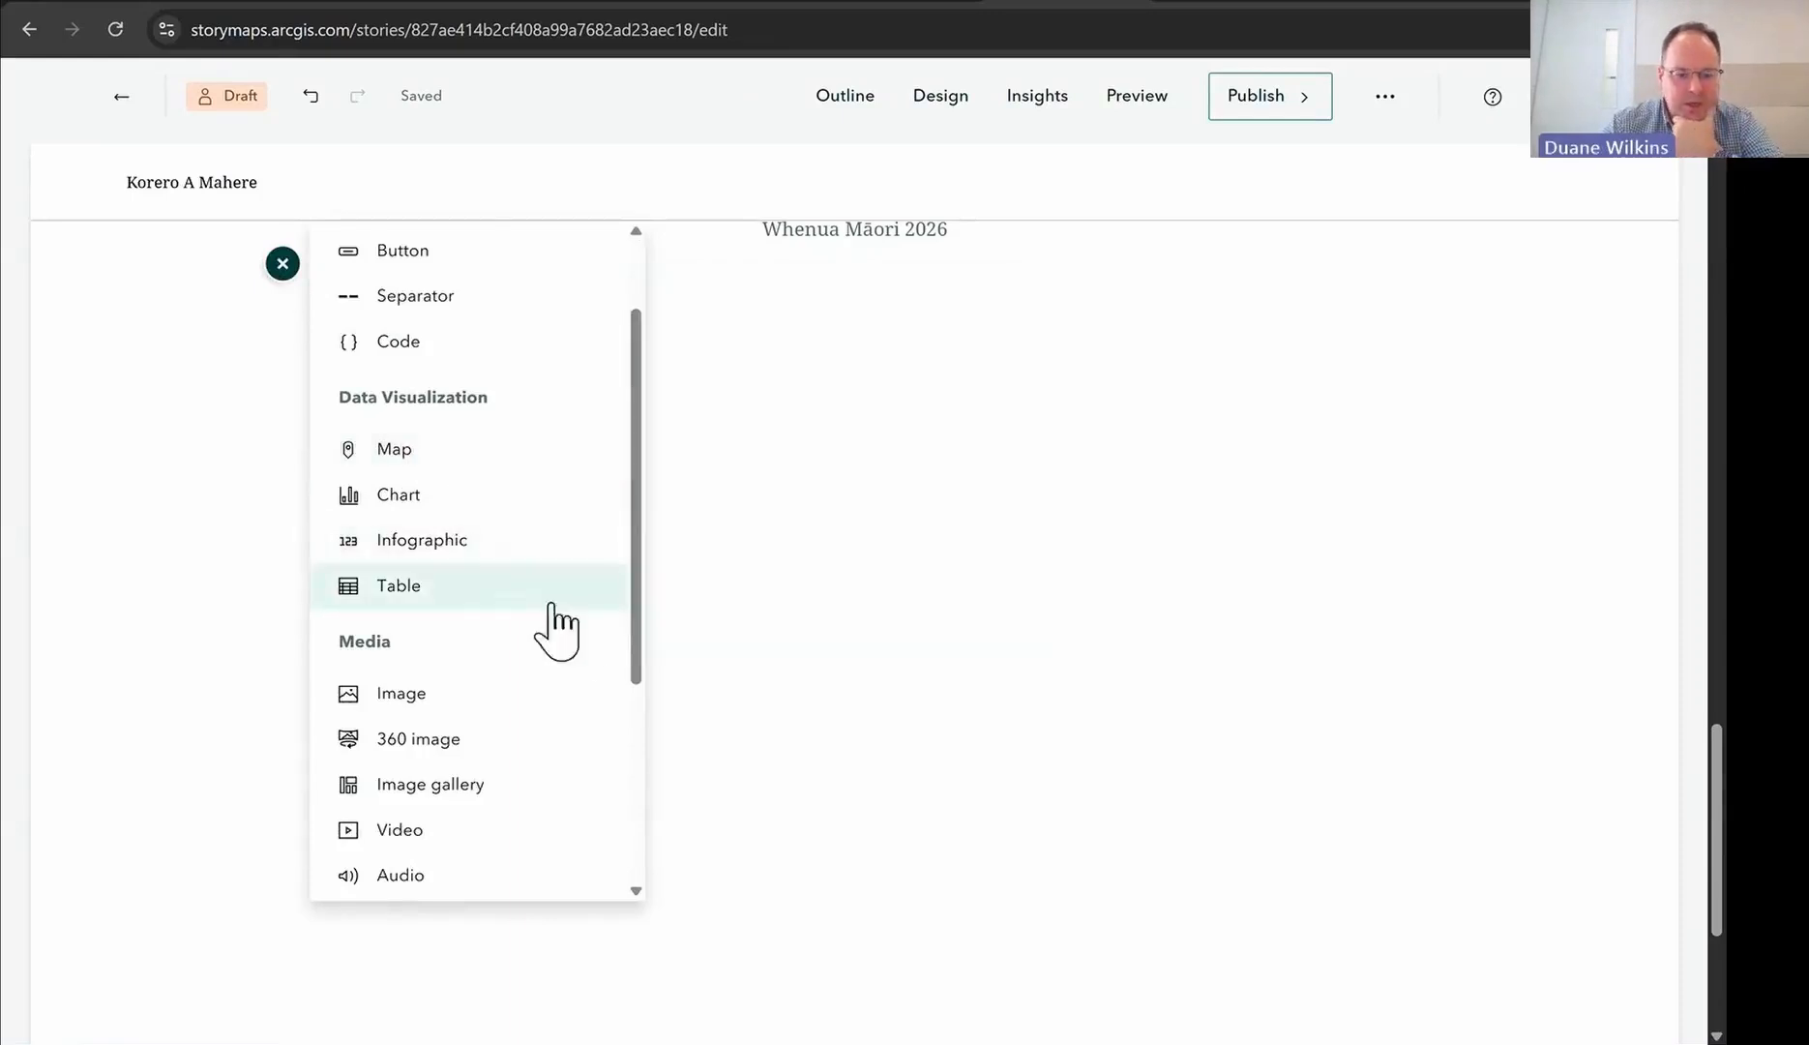
scroll(542, 619, down, 2)
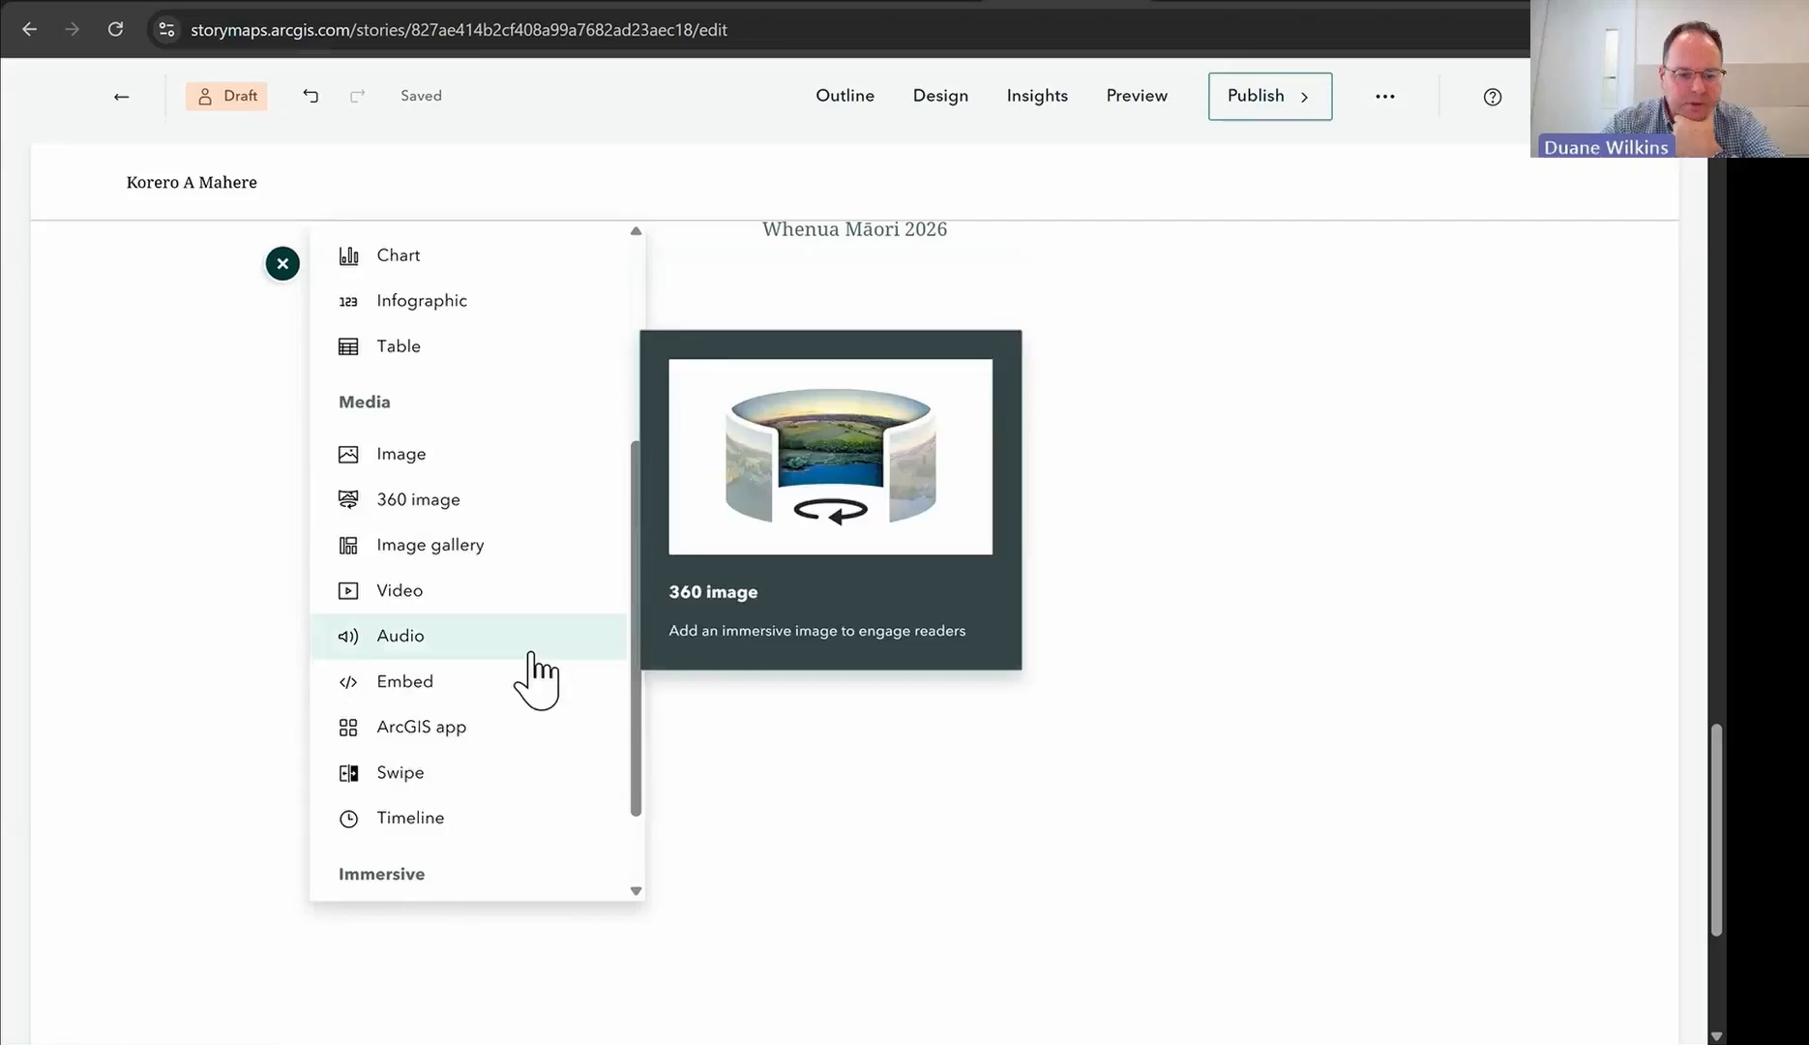
scroll(521, 735, down, 1)
scroll(471, 619, up, 1)
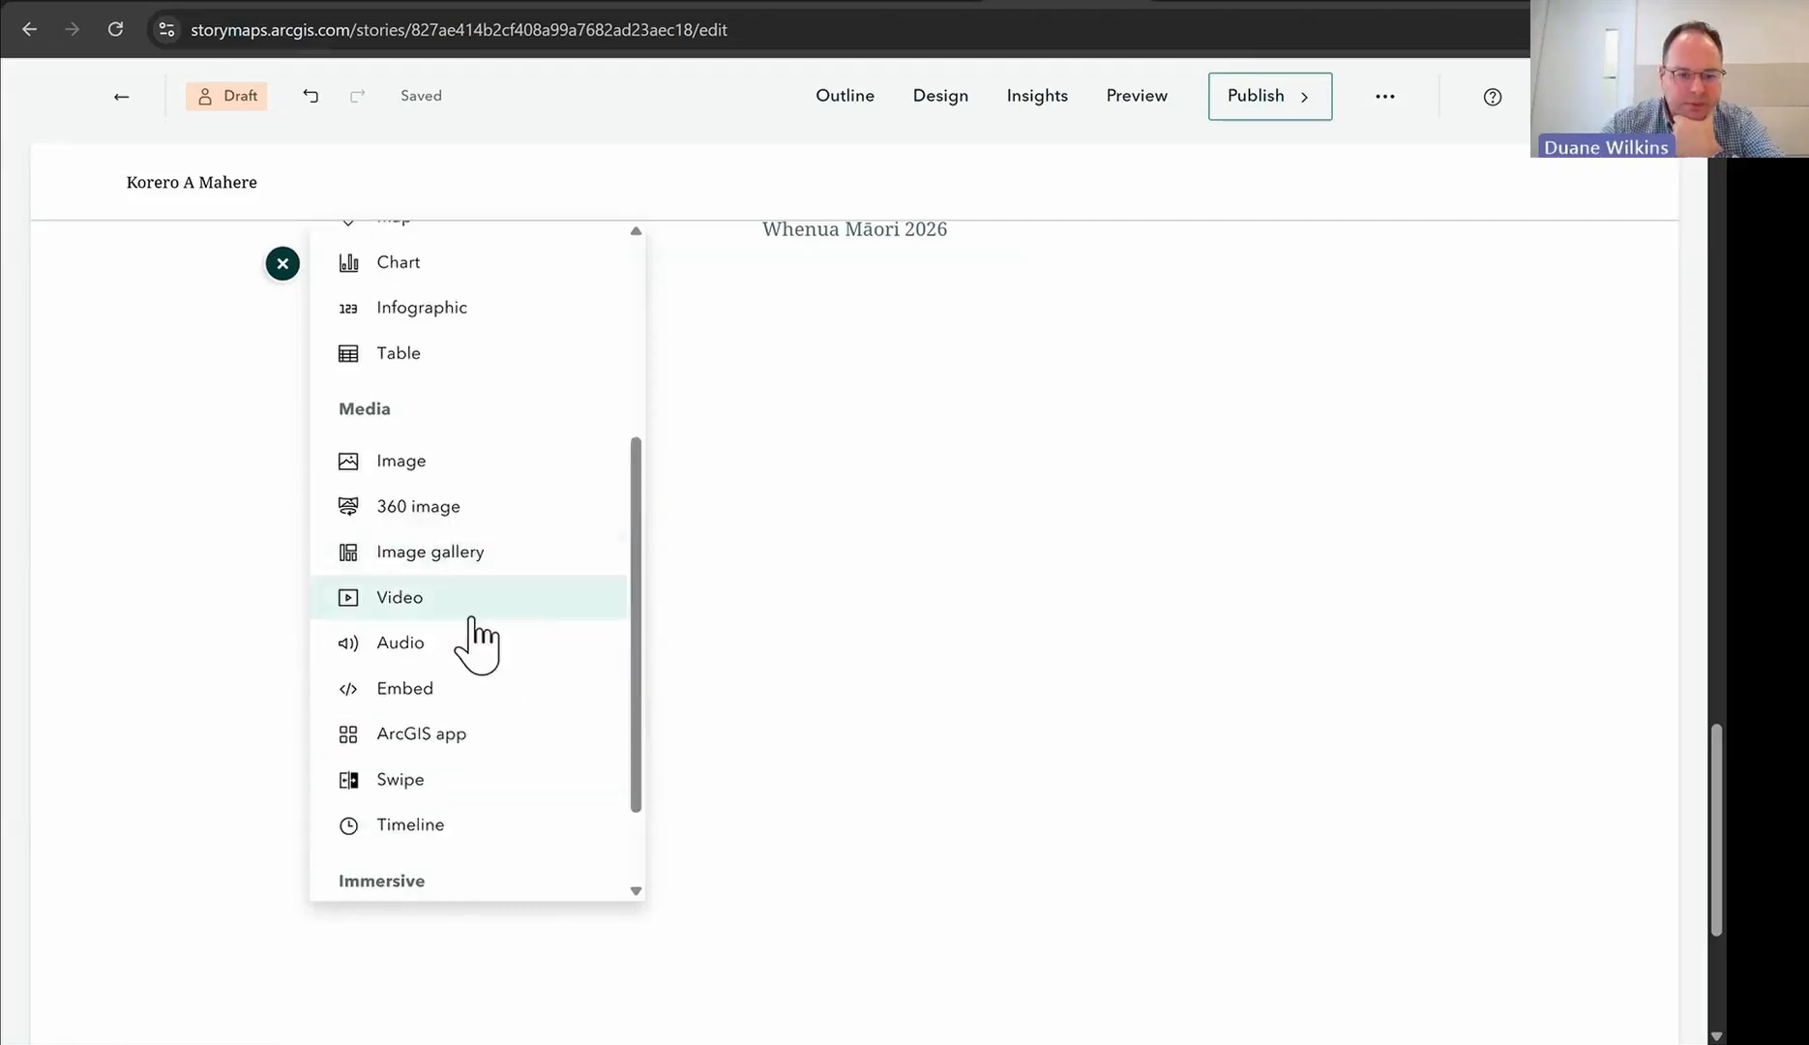
click(416, 514)
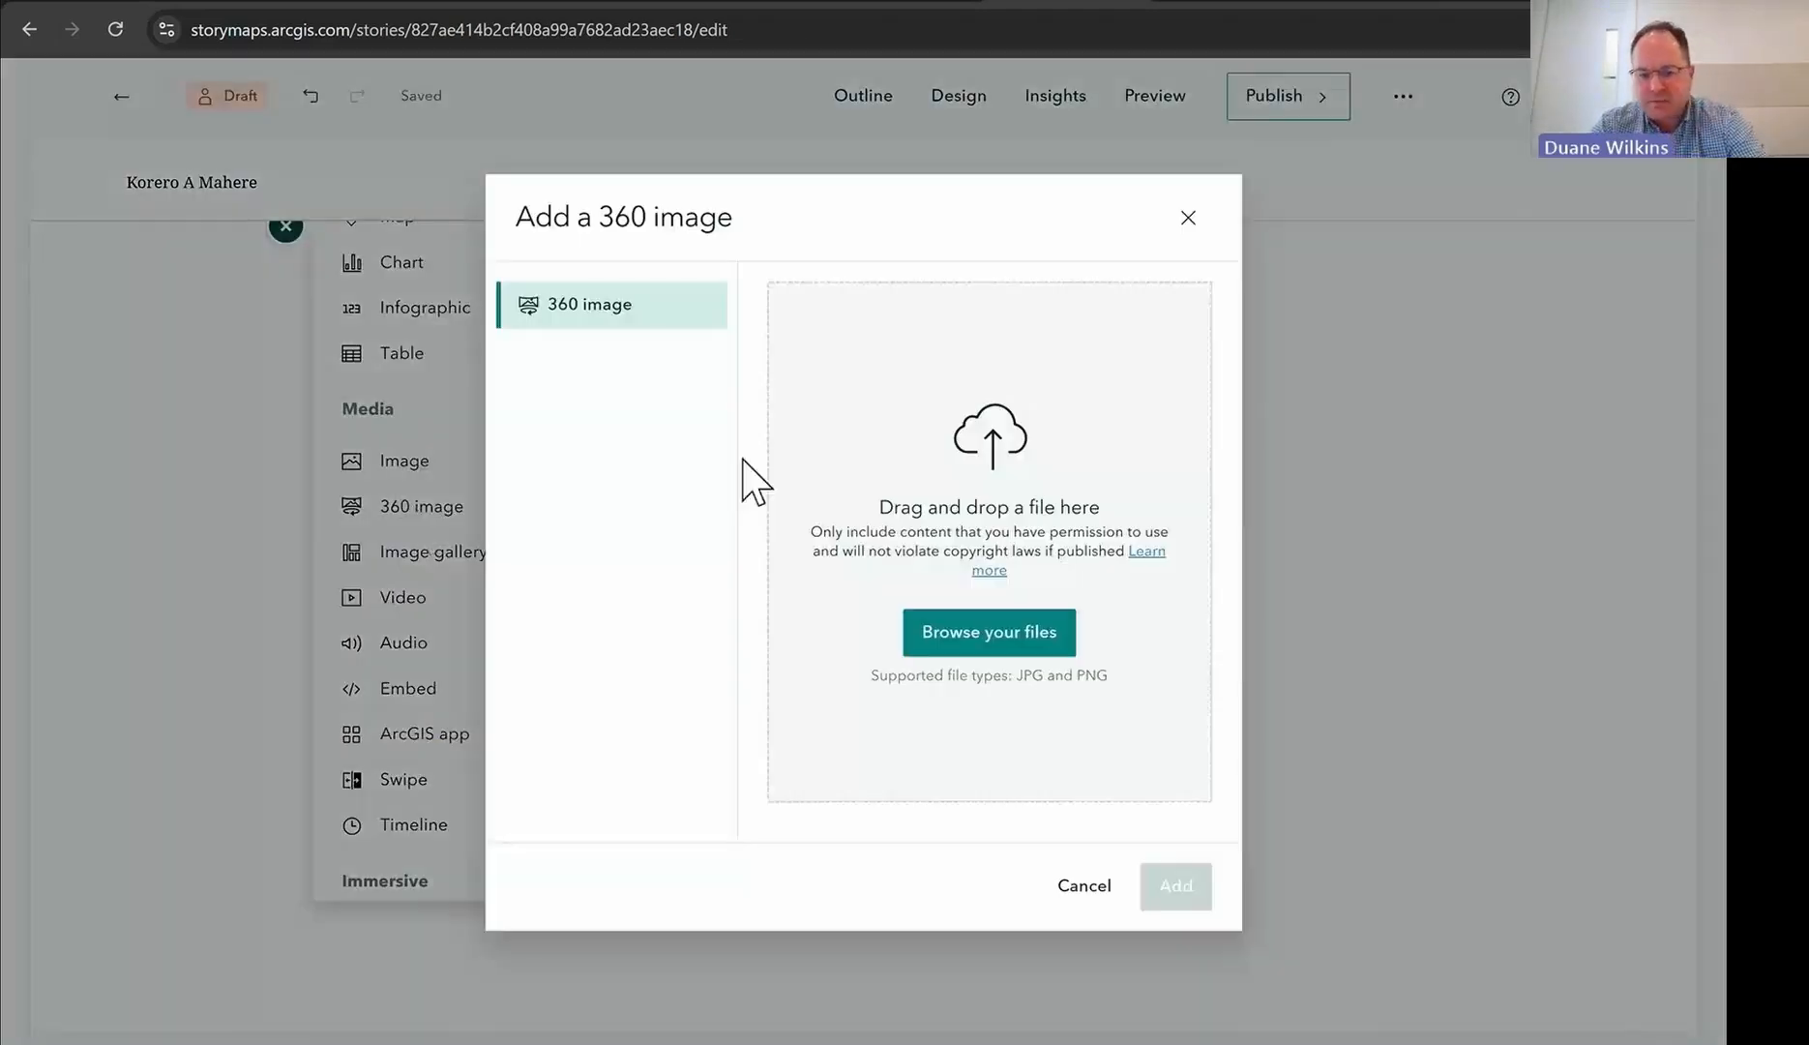
Step: Upload "Pano_360.jpg" from the StoryMaps 2026 folder and add it to the story as the 360 image
click(1016, 637)
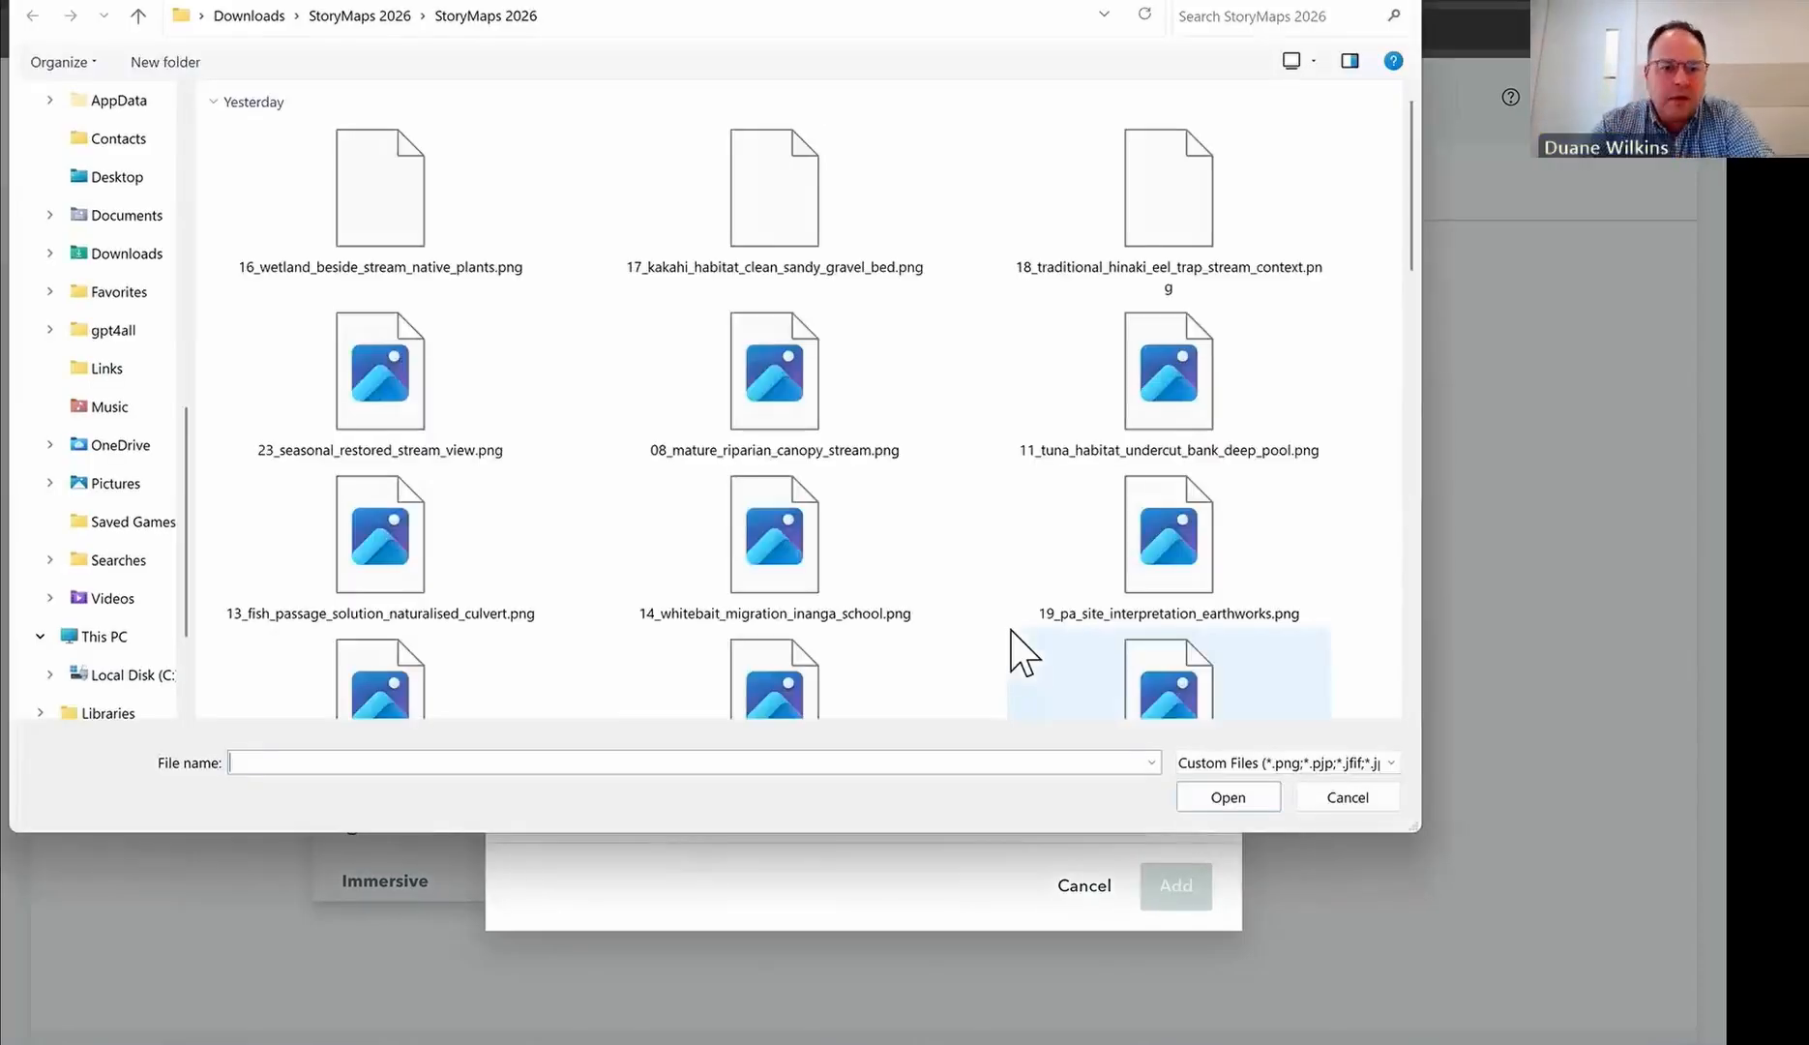
scroll(943, 464, down, 5)
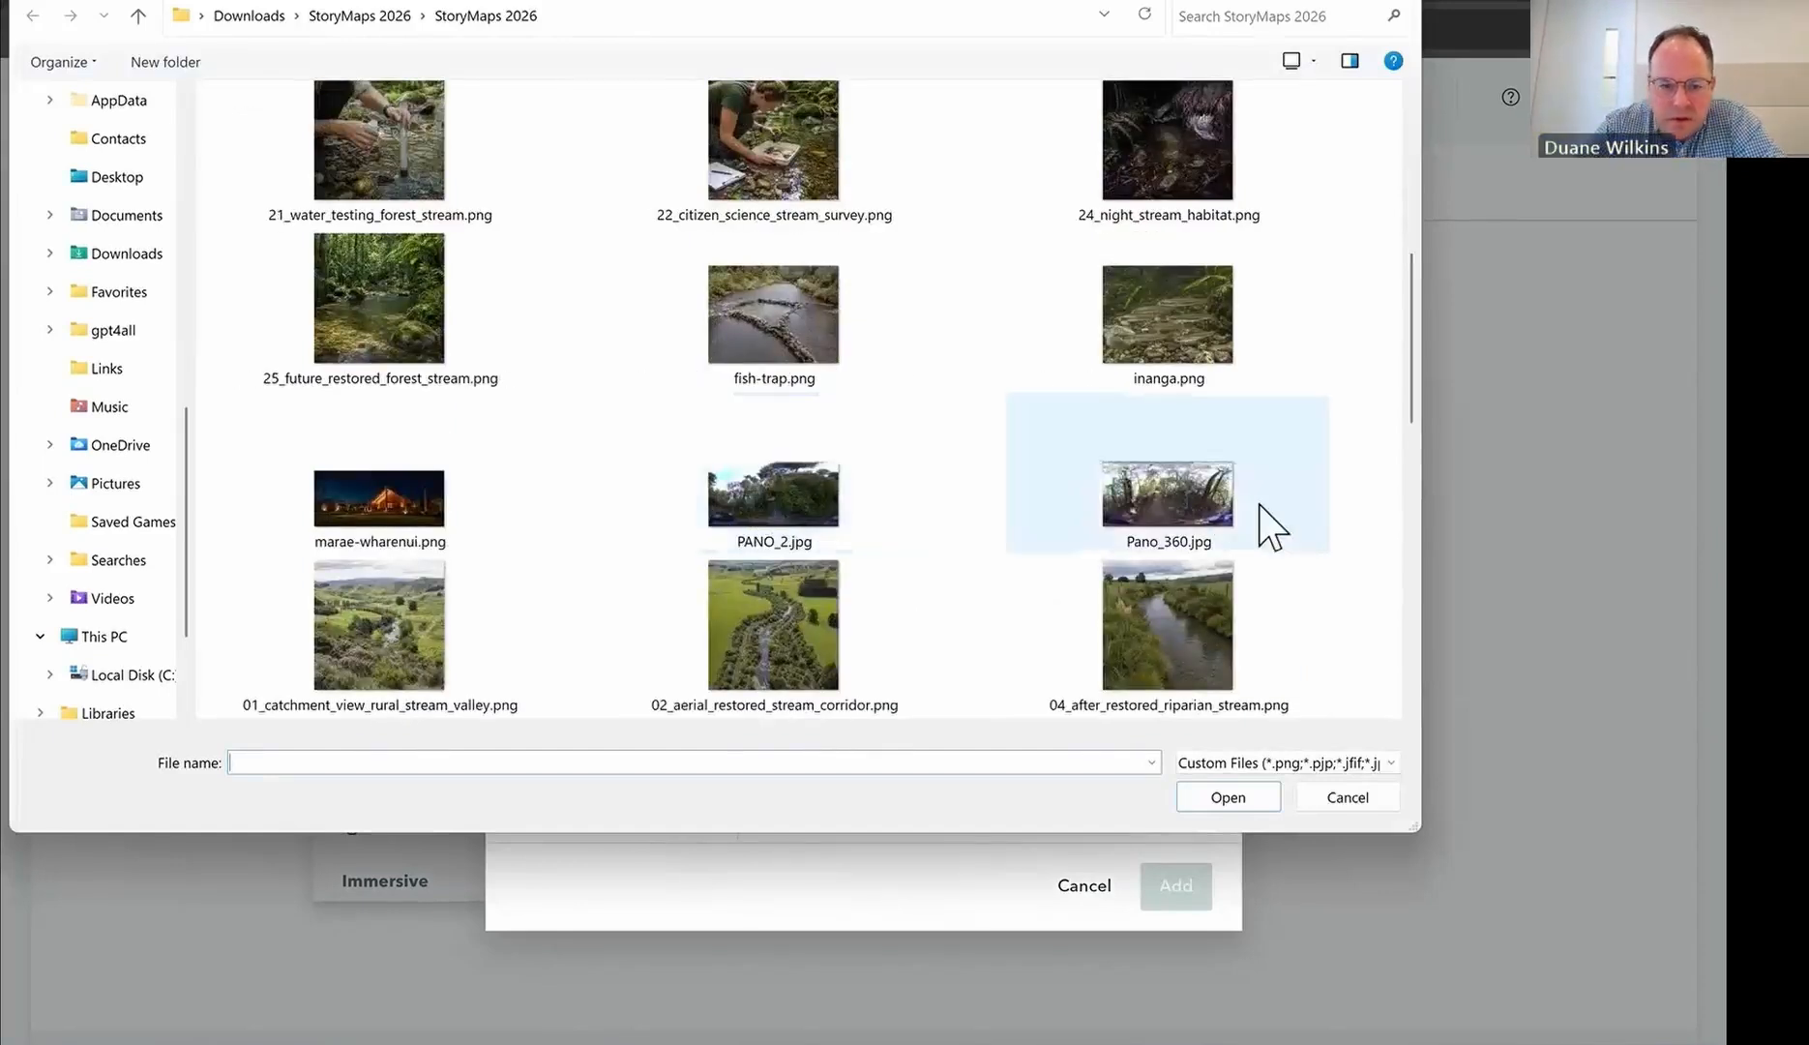
click(1172, 498)
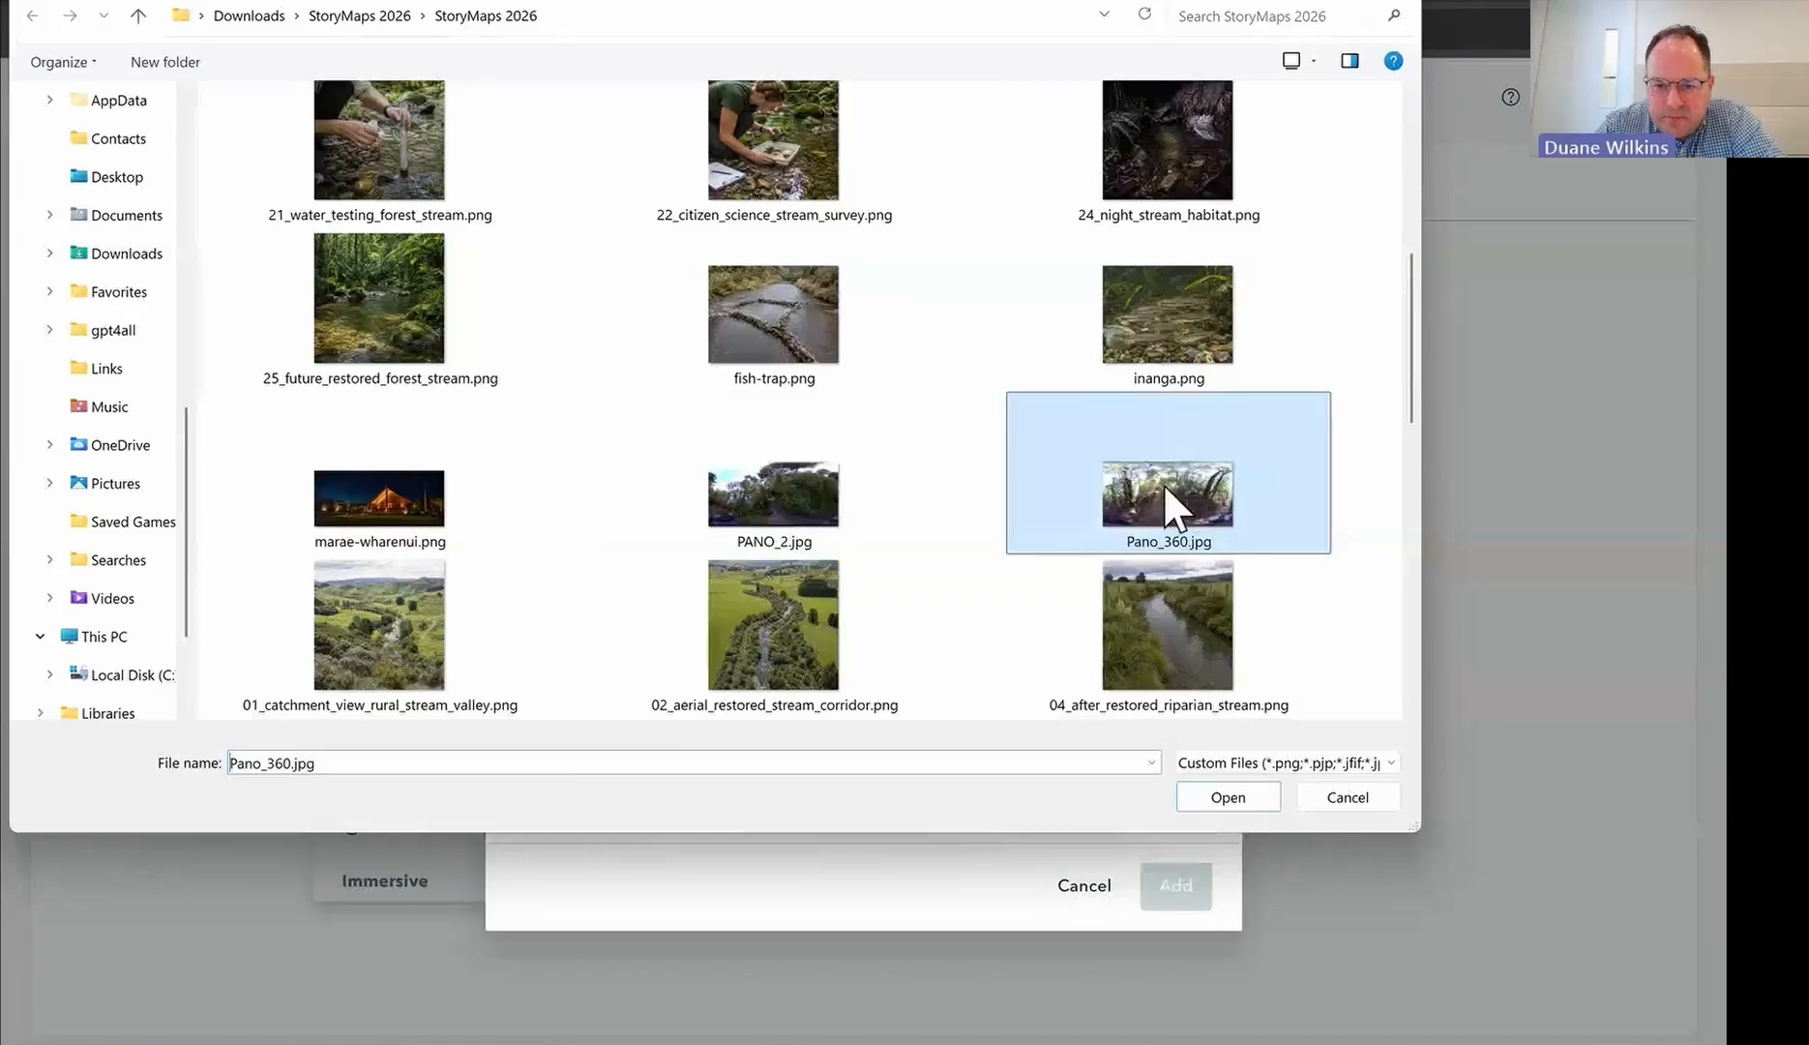
click(1237, 796)
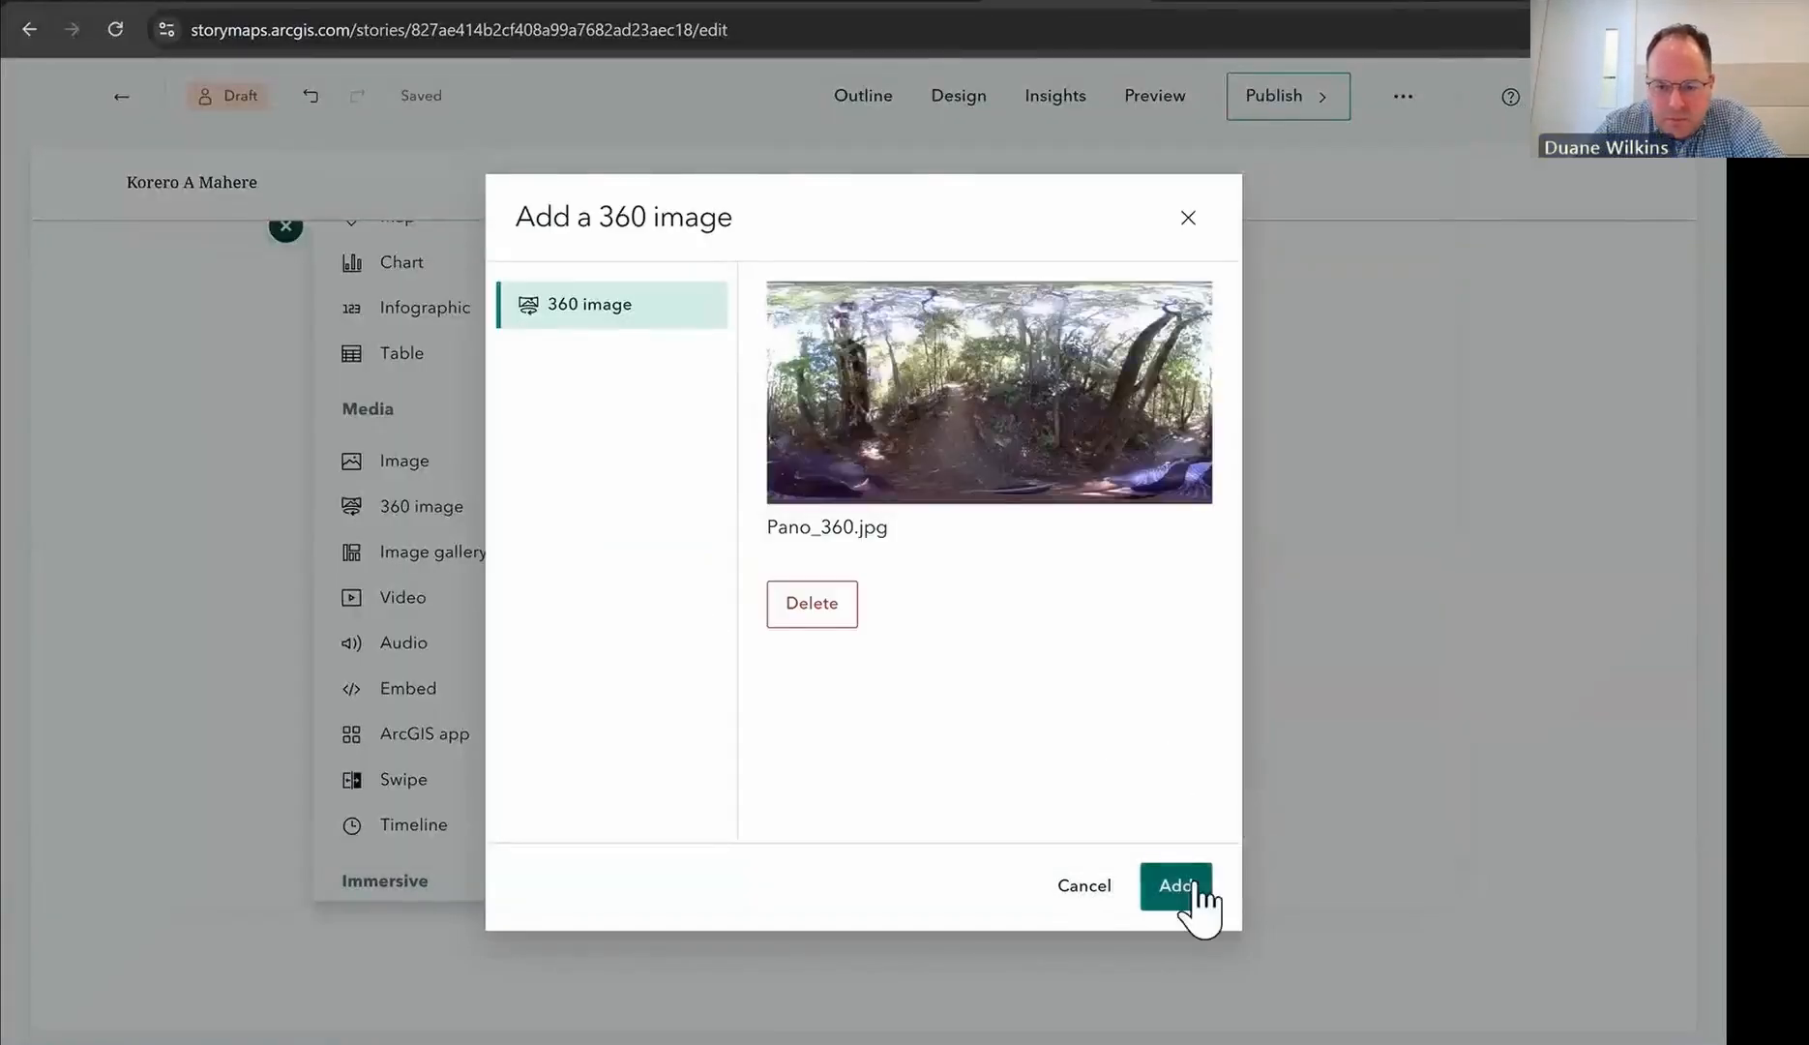
click(1182, 886)
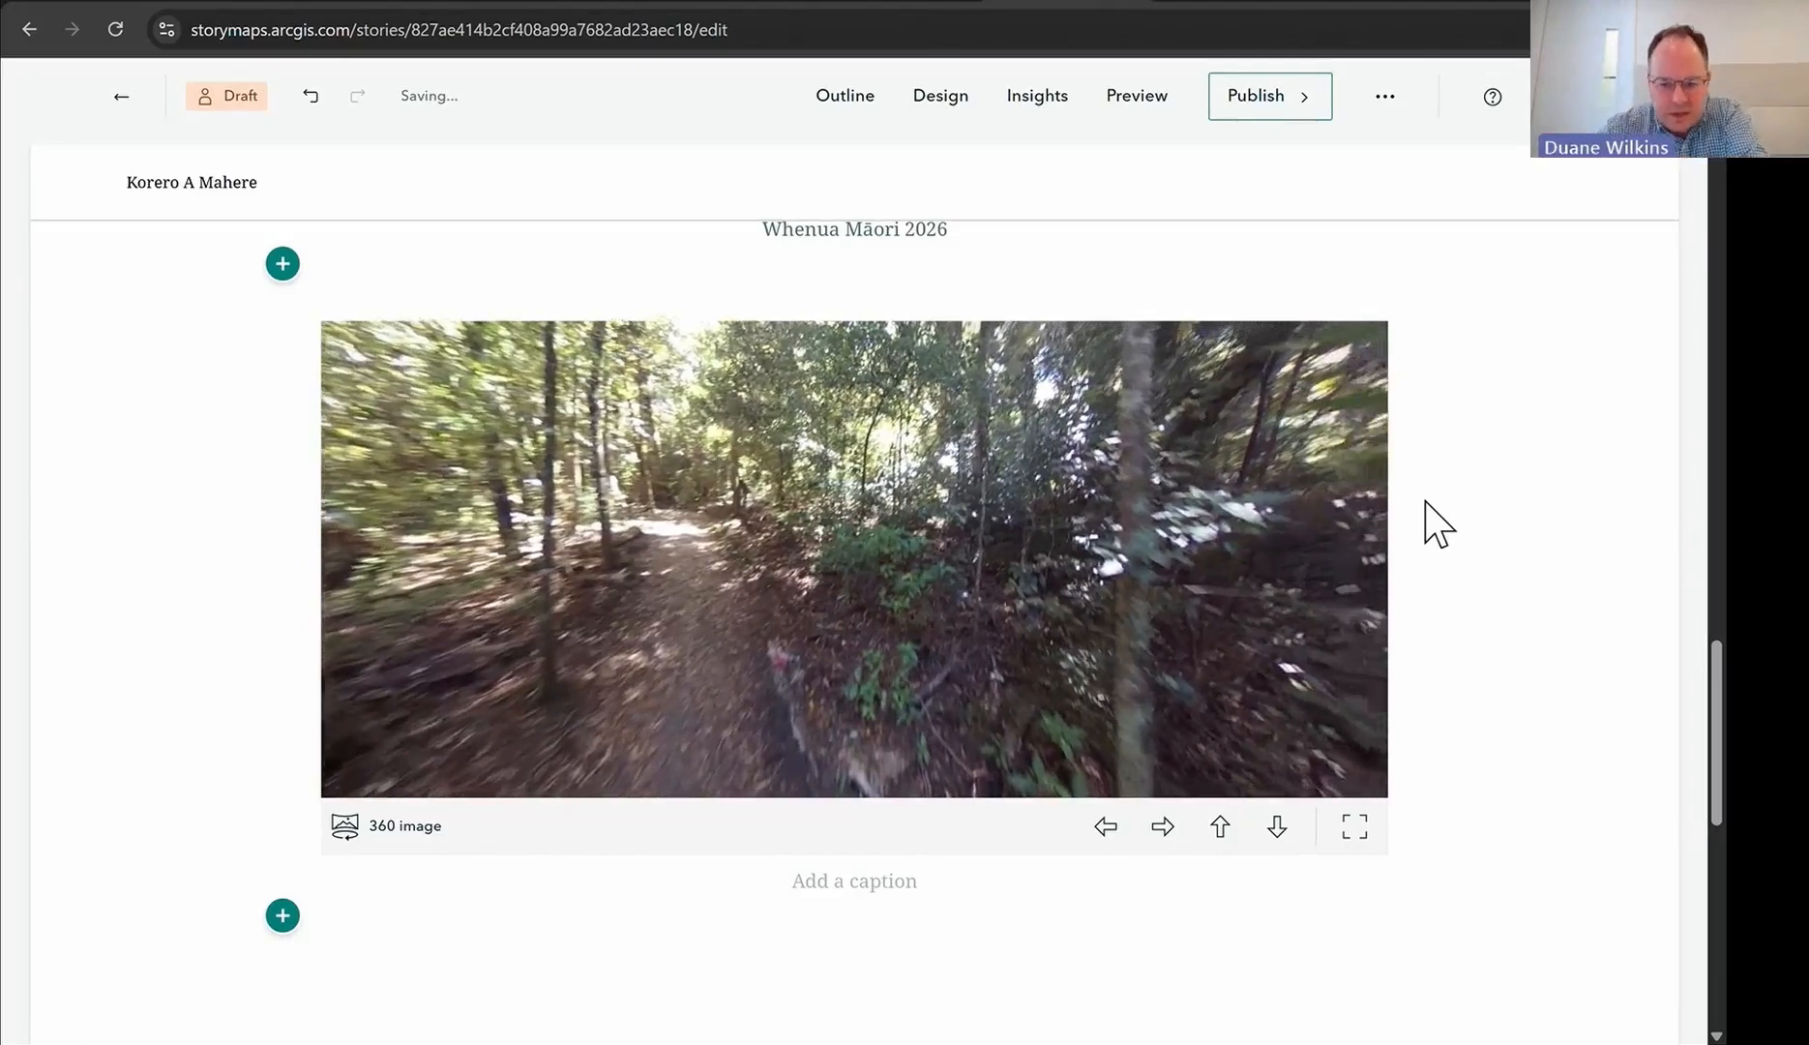
Step: Look around the forest track 360 image in the story and in its full-screen view, then return to the editor
mouse_move(1174, 609)
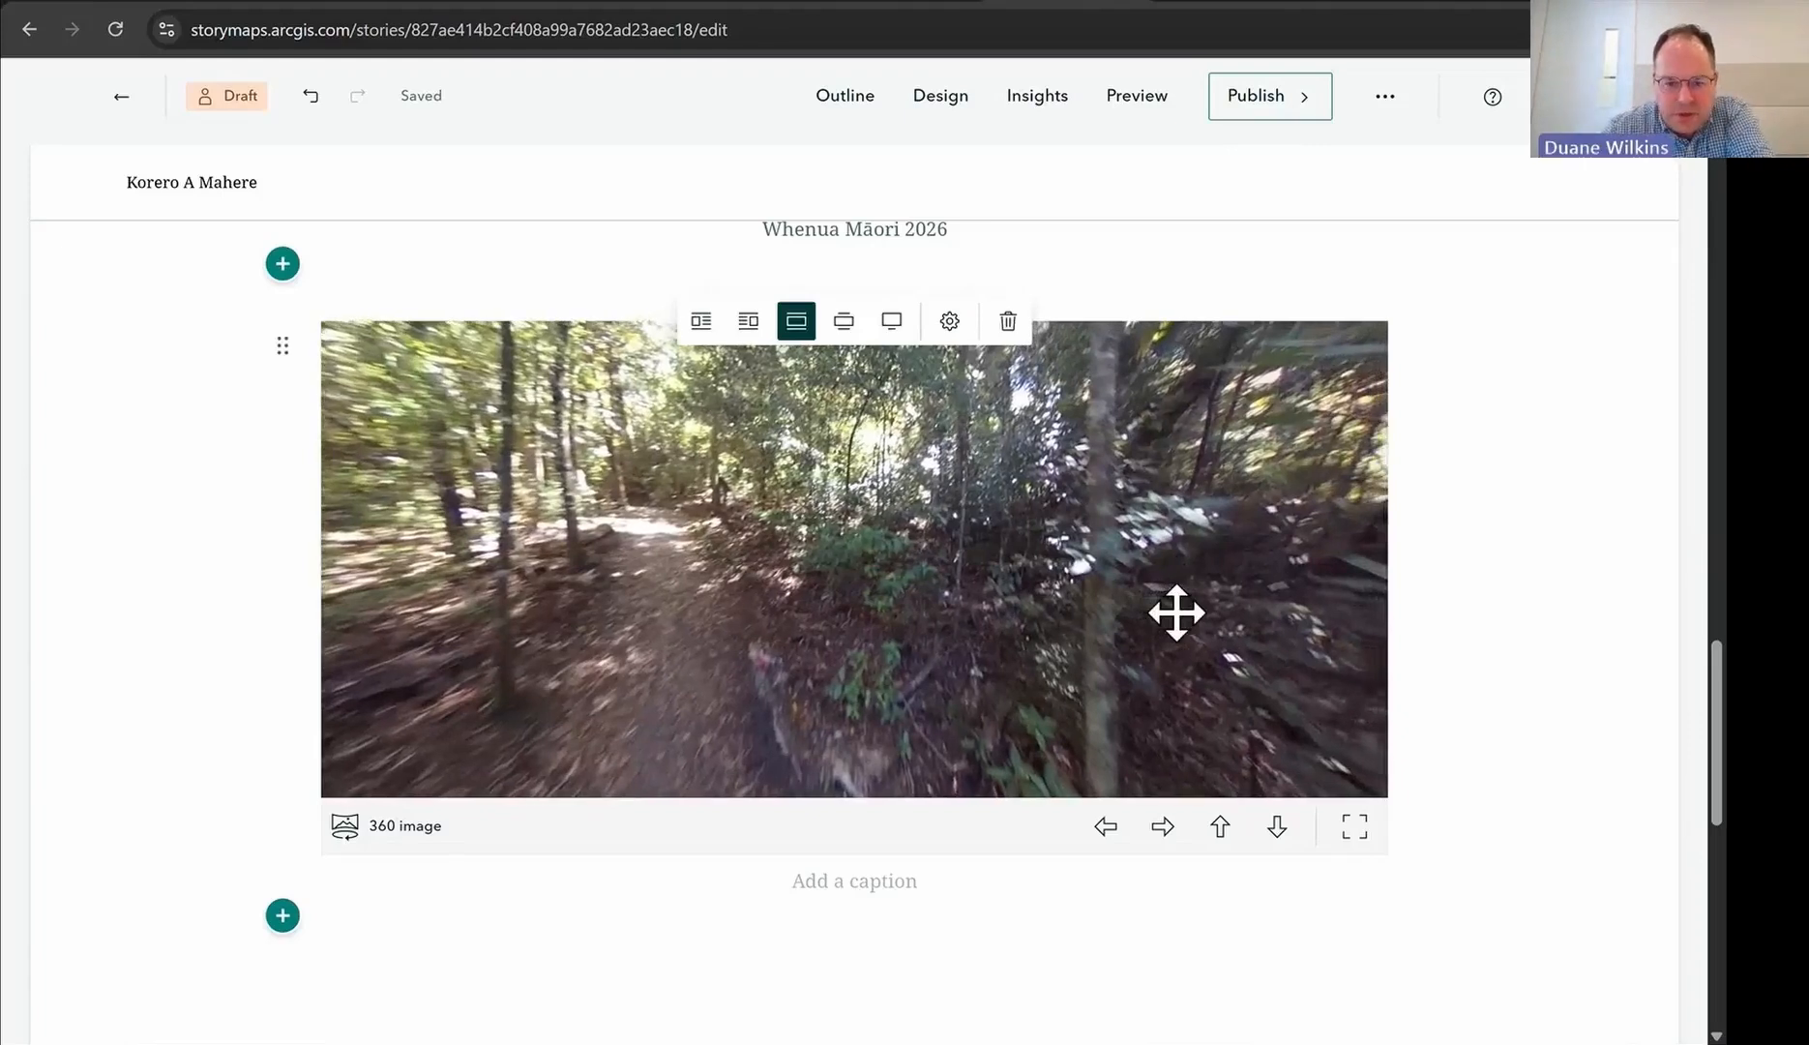
drag(1151, 614, 1268, 867)
click(1354, 825)
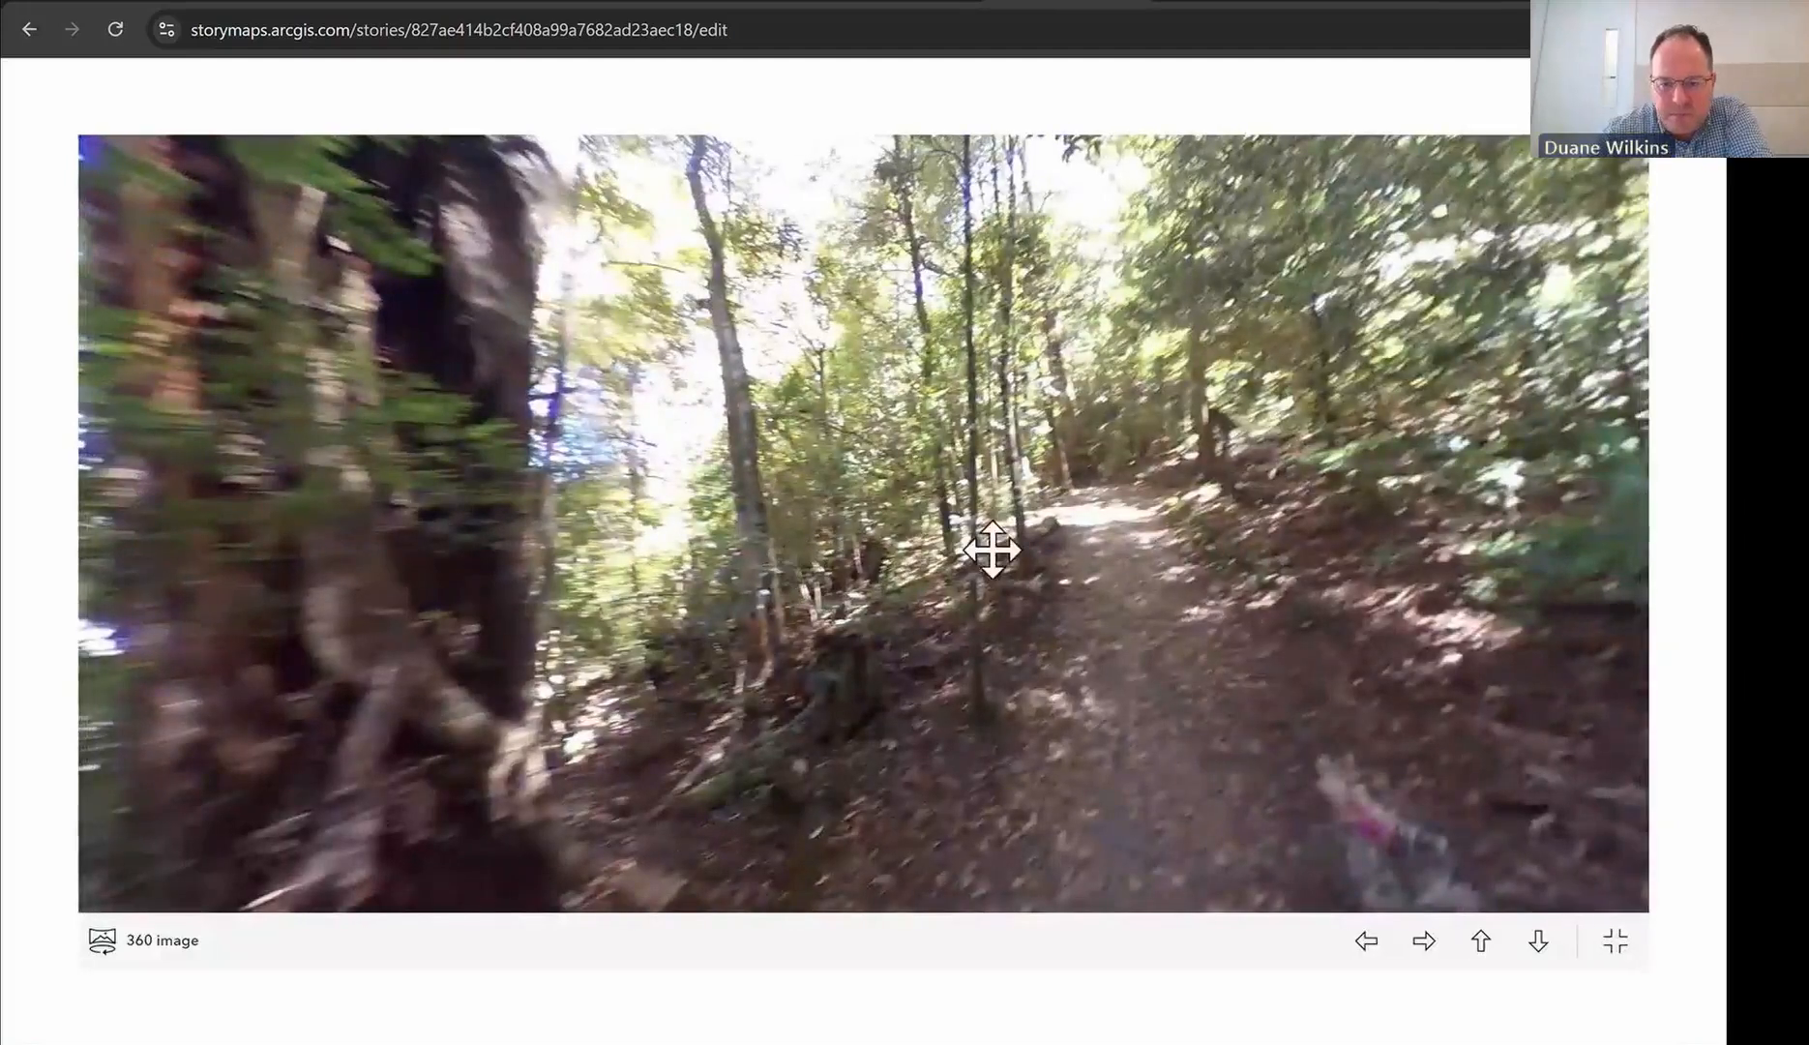
drag(1329, 638, 1211, 540)
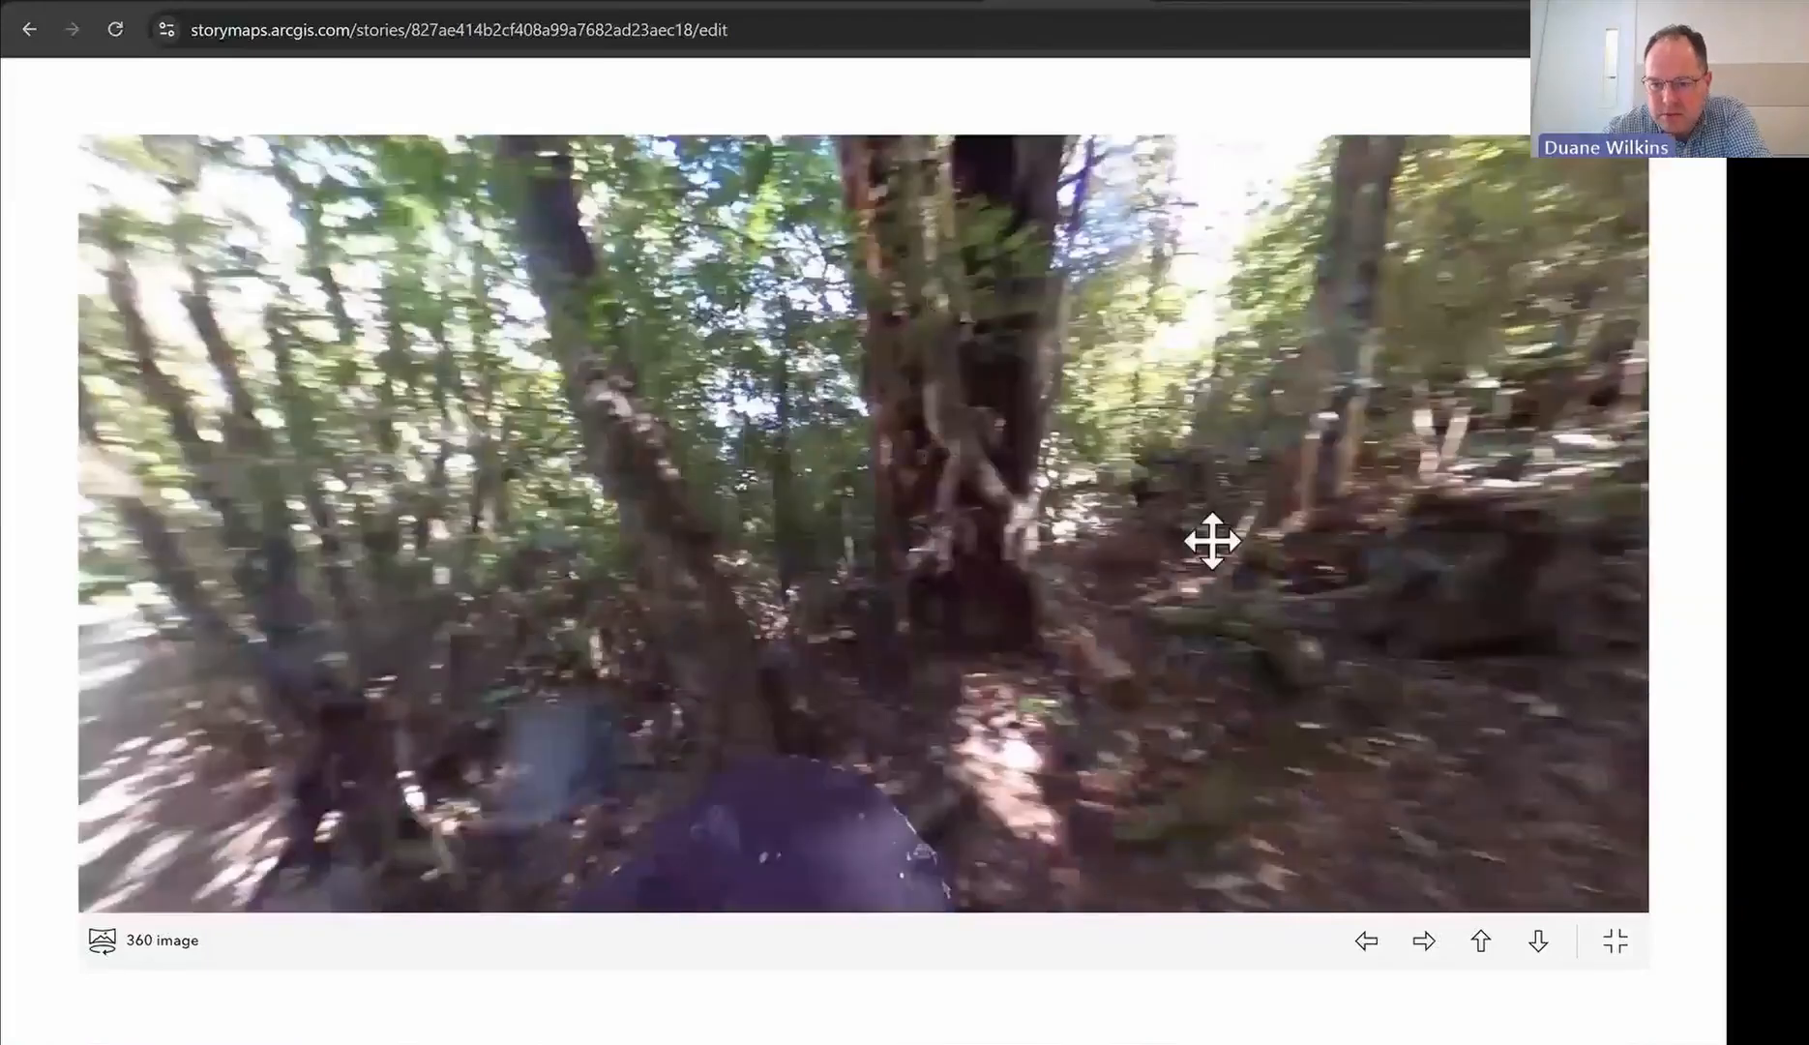
click(1423, 941)
click(1424, 941)
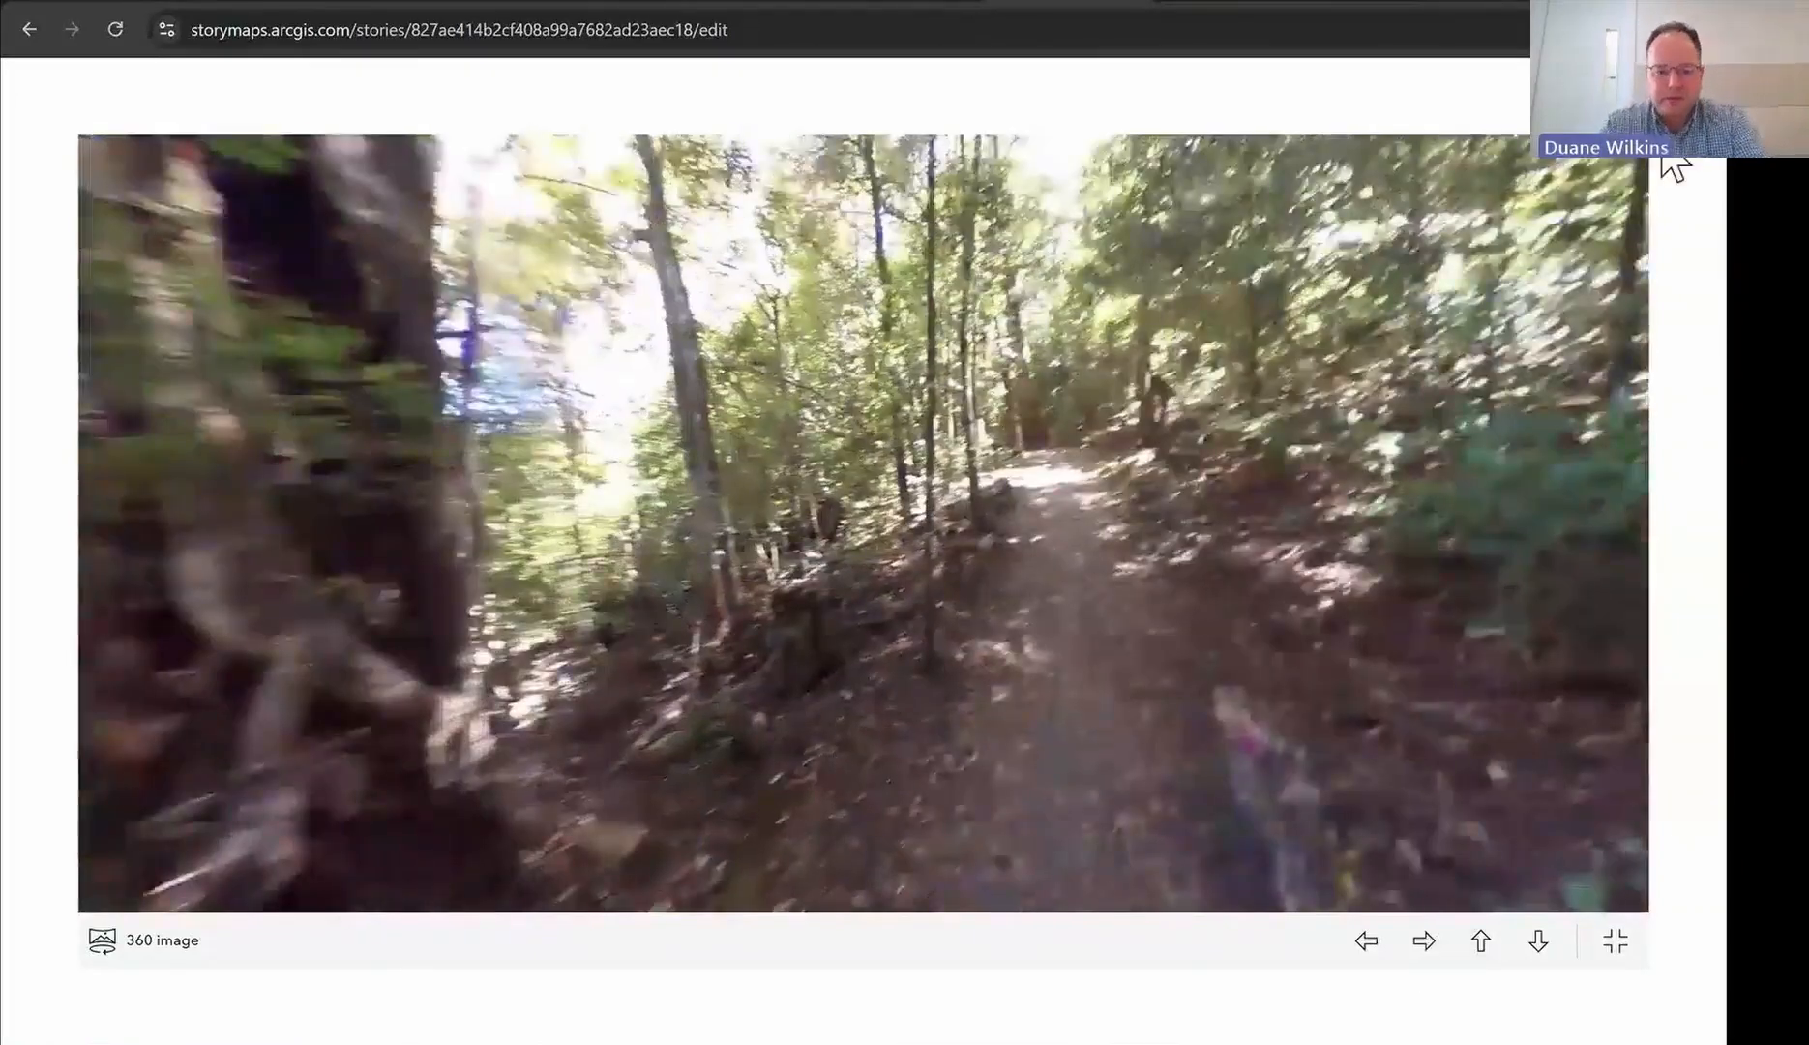
key(Escape)
Step: Add a map tour below the 360 image with the map-focused guided tour layout
scroll(429, 928, down, 3)
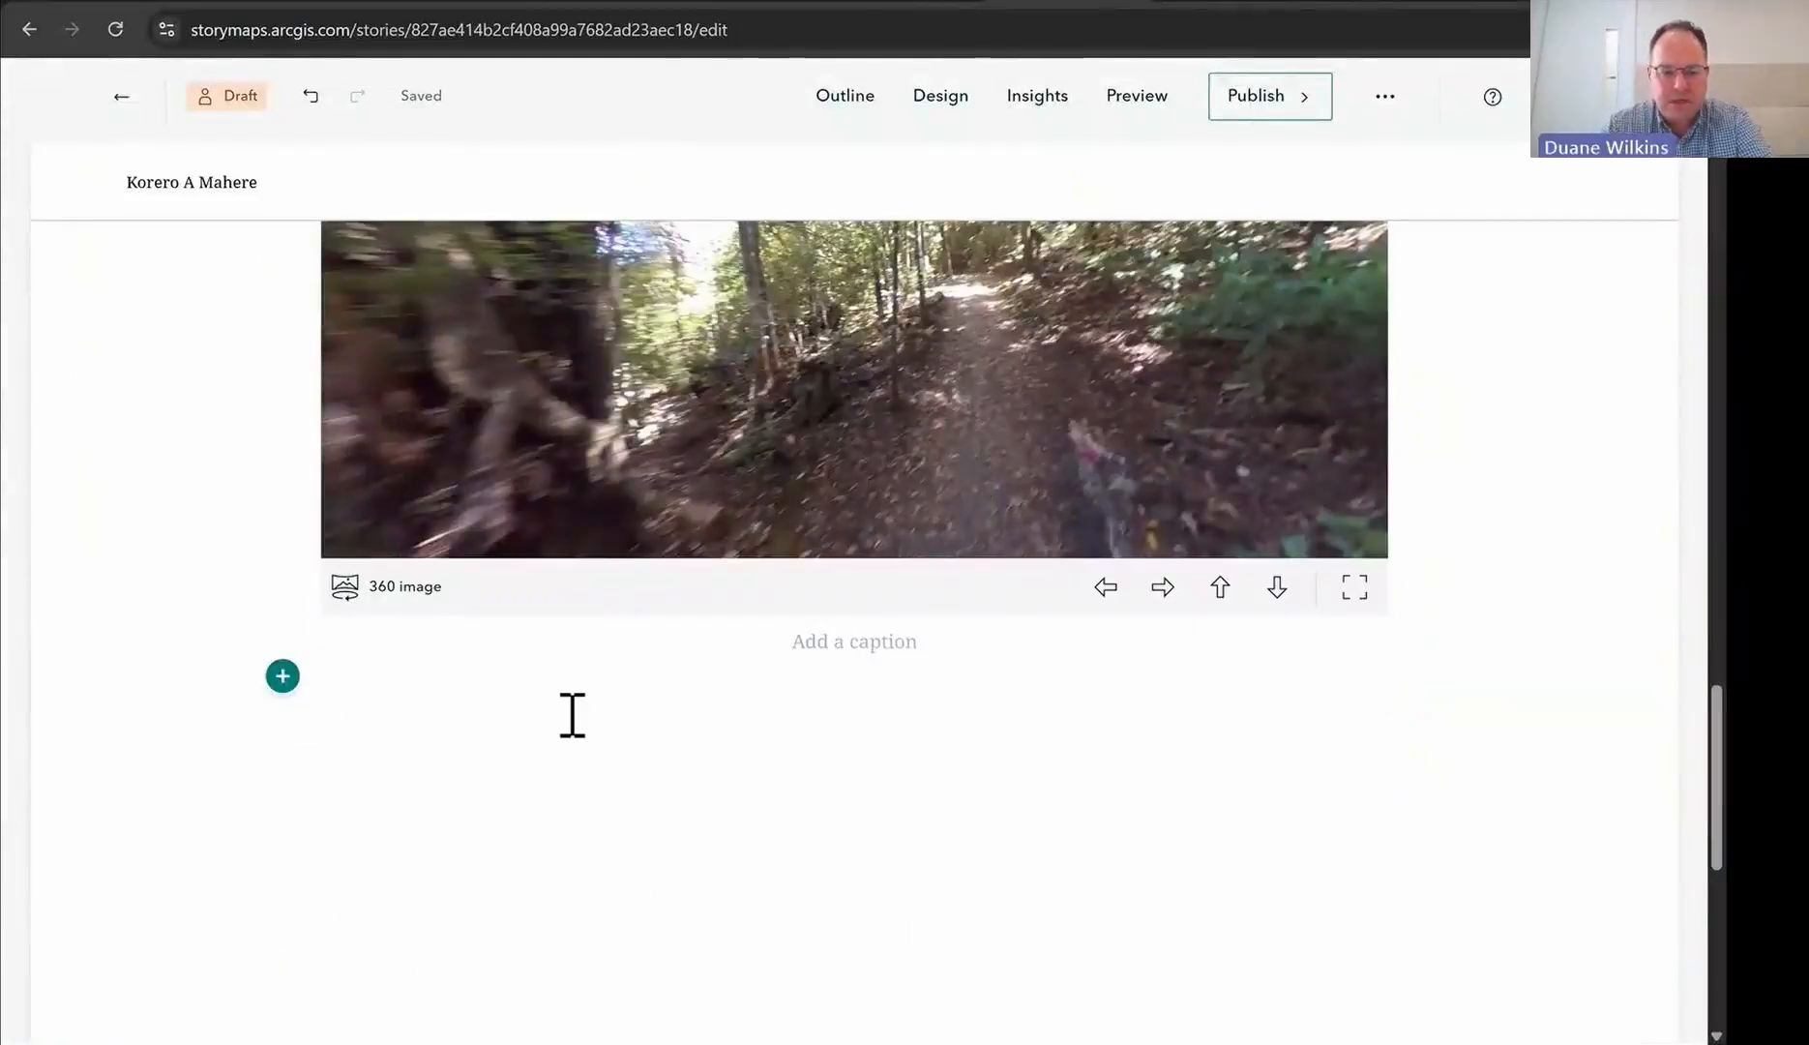
scroll(572, 716, down, 4)
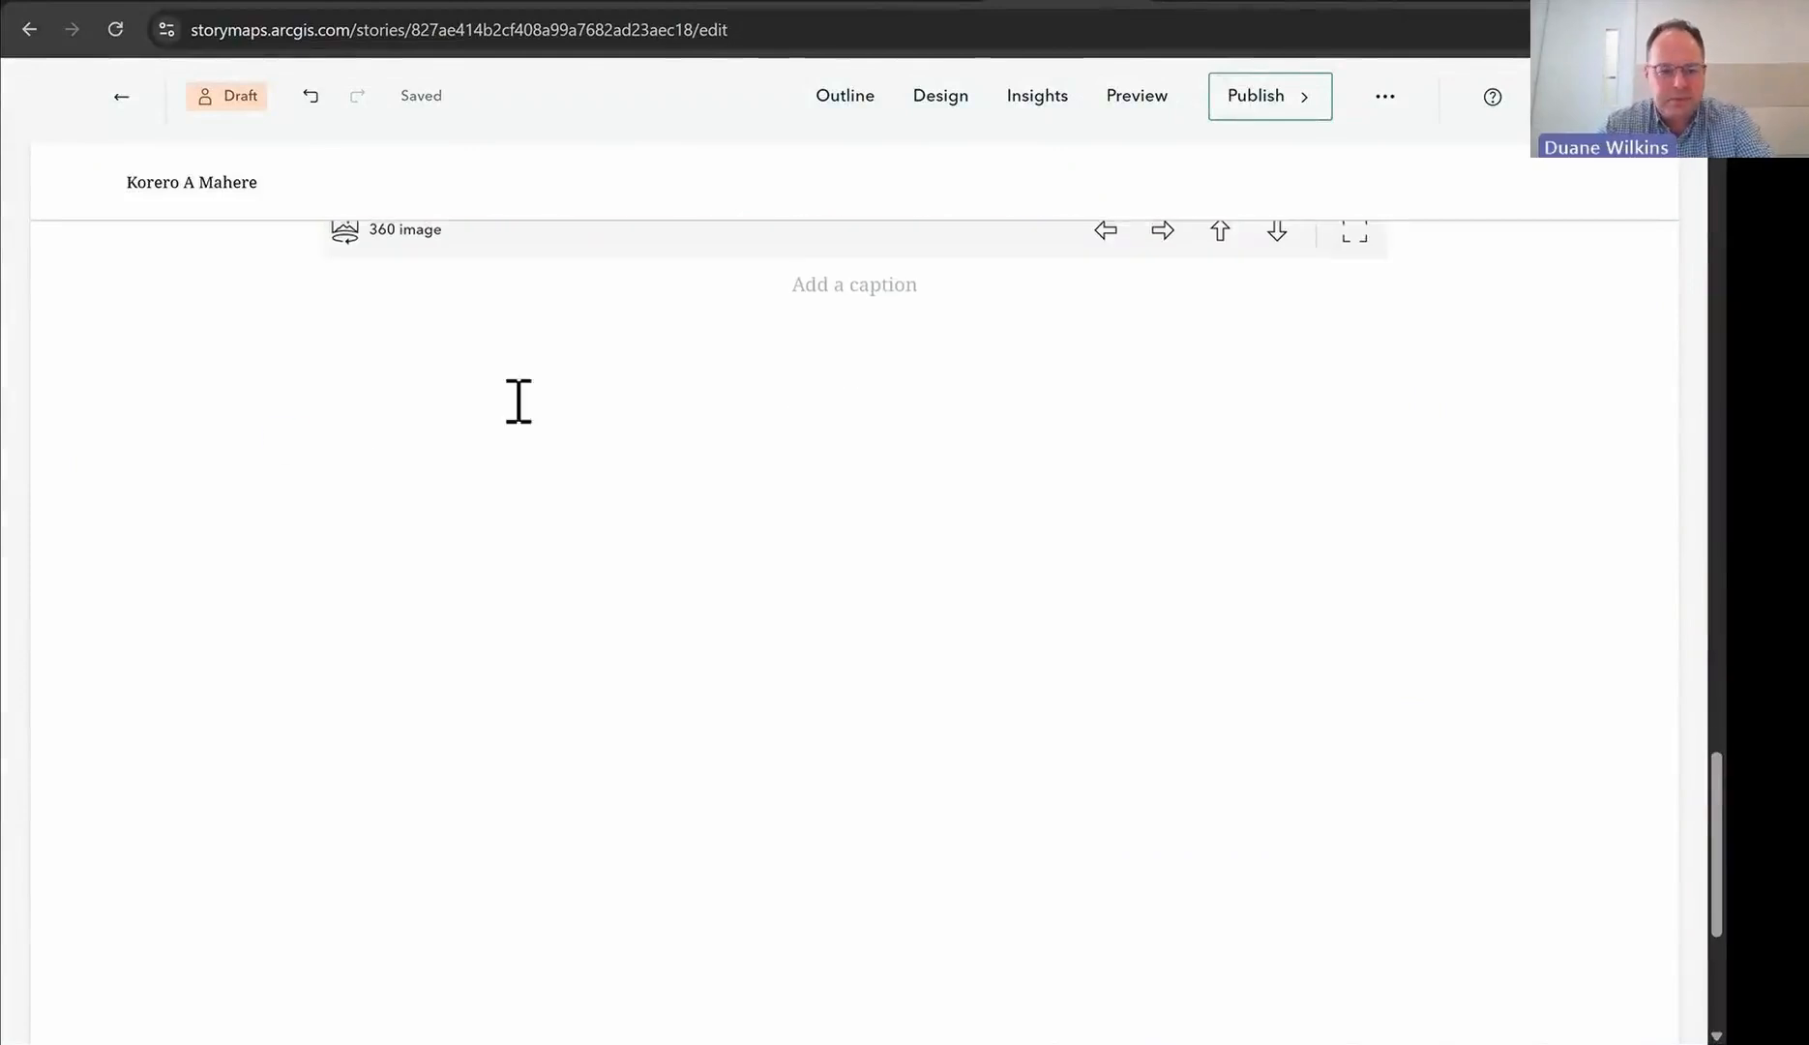
scroll(268, 435, up, 1)
click(278, 439)
scroll(527, 648, down, 5)
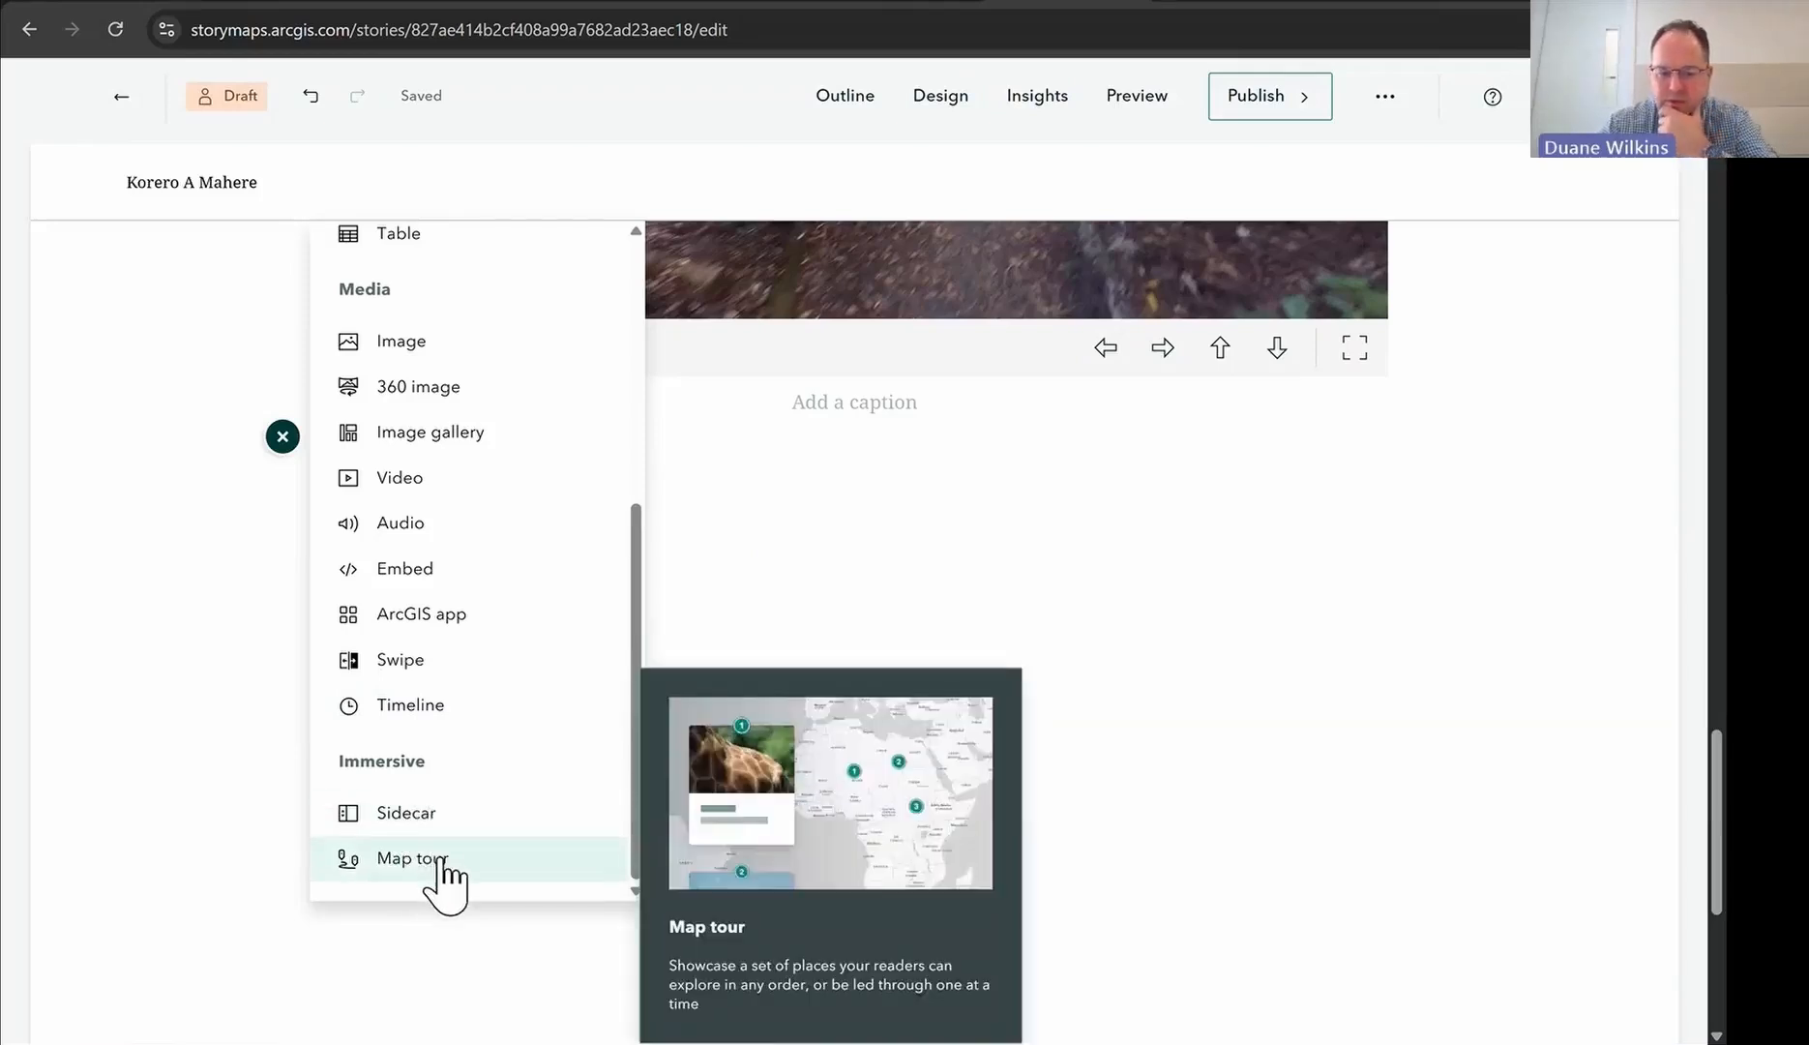
click(441, 862)
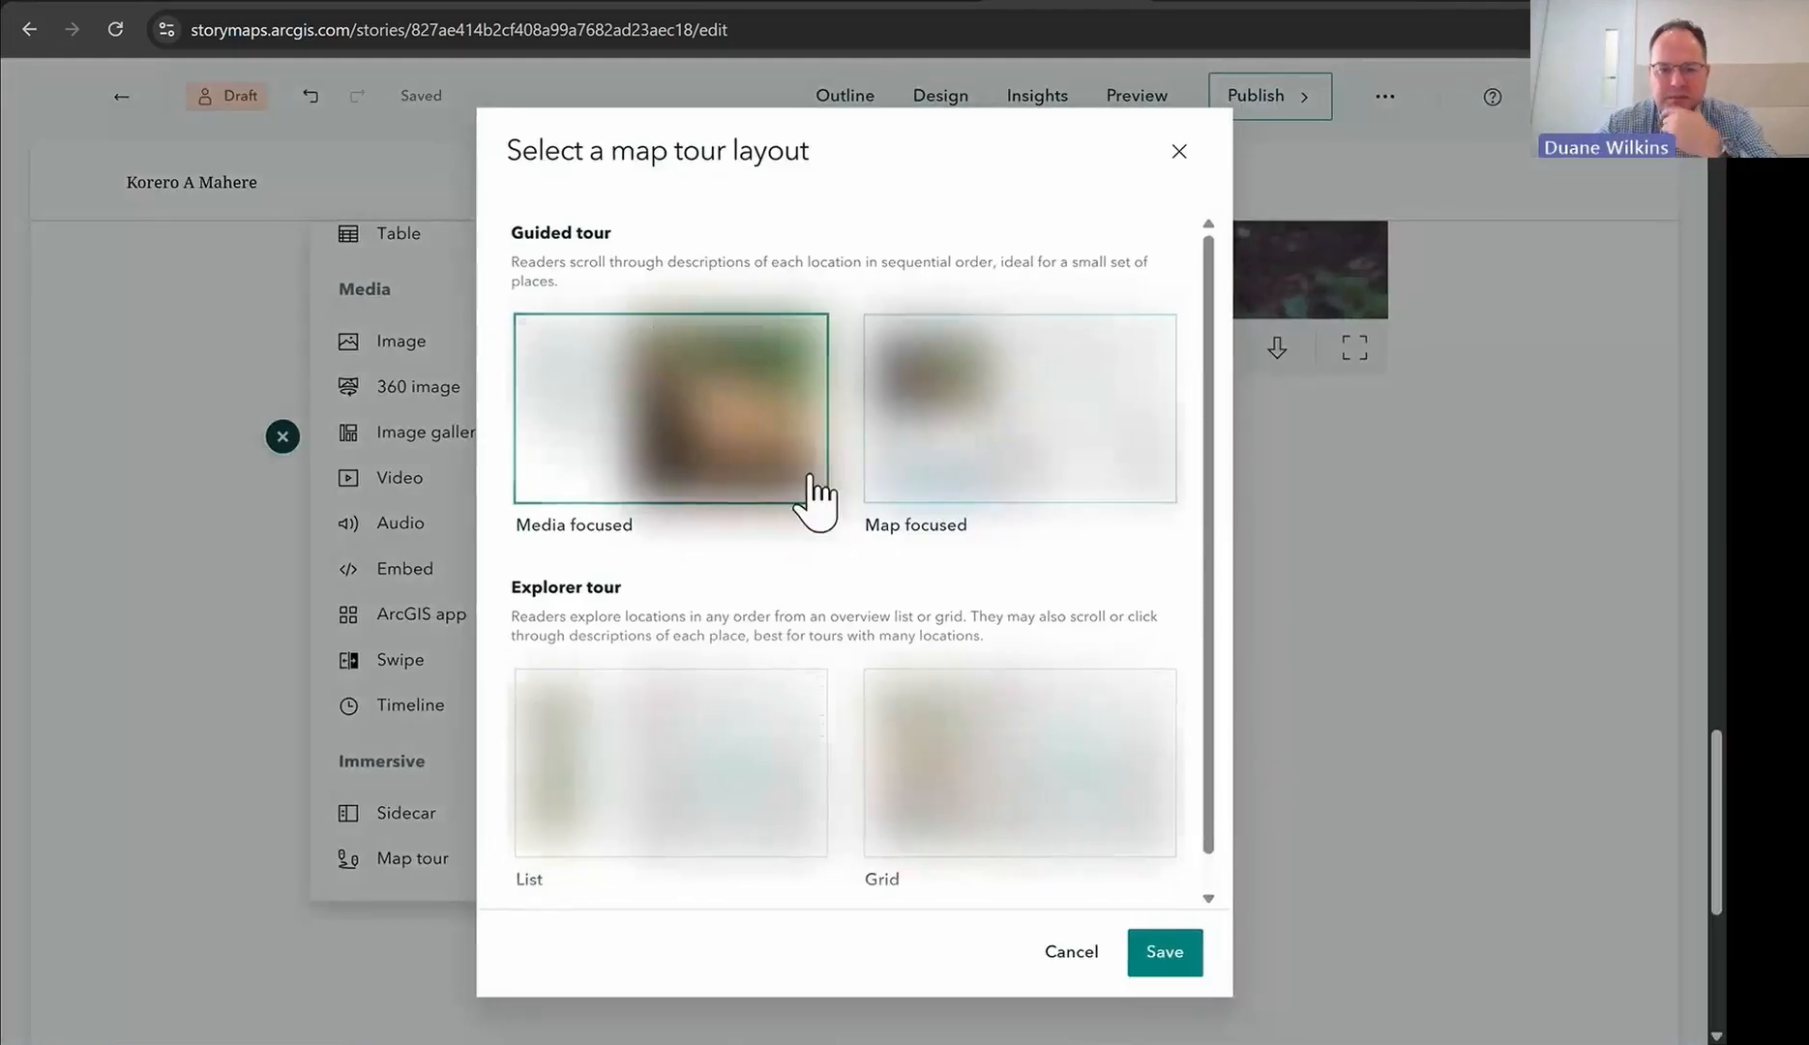
click(952, 397)
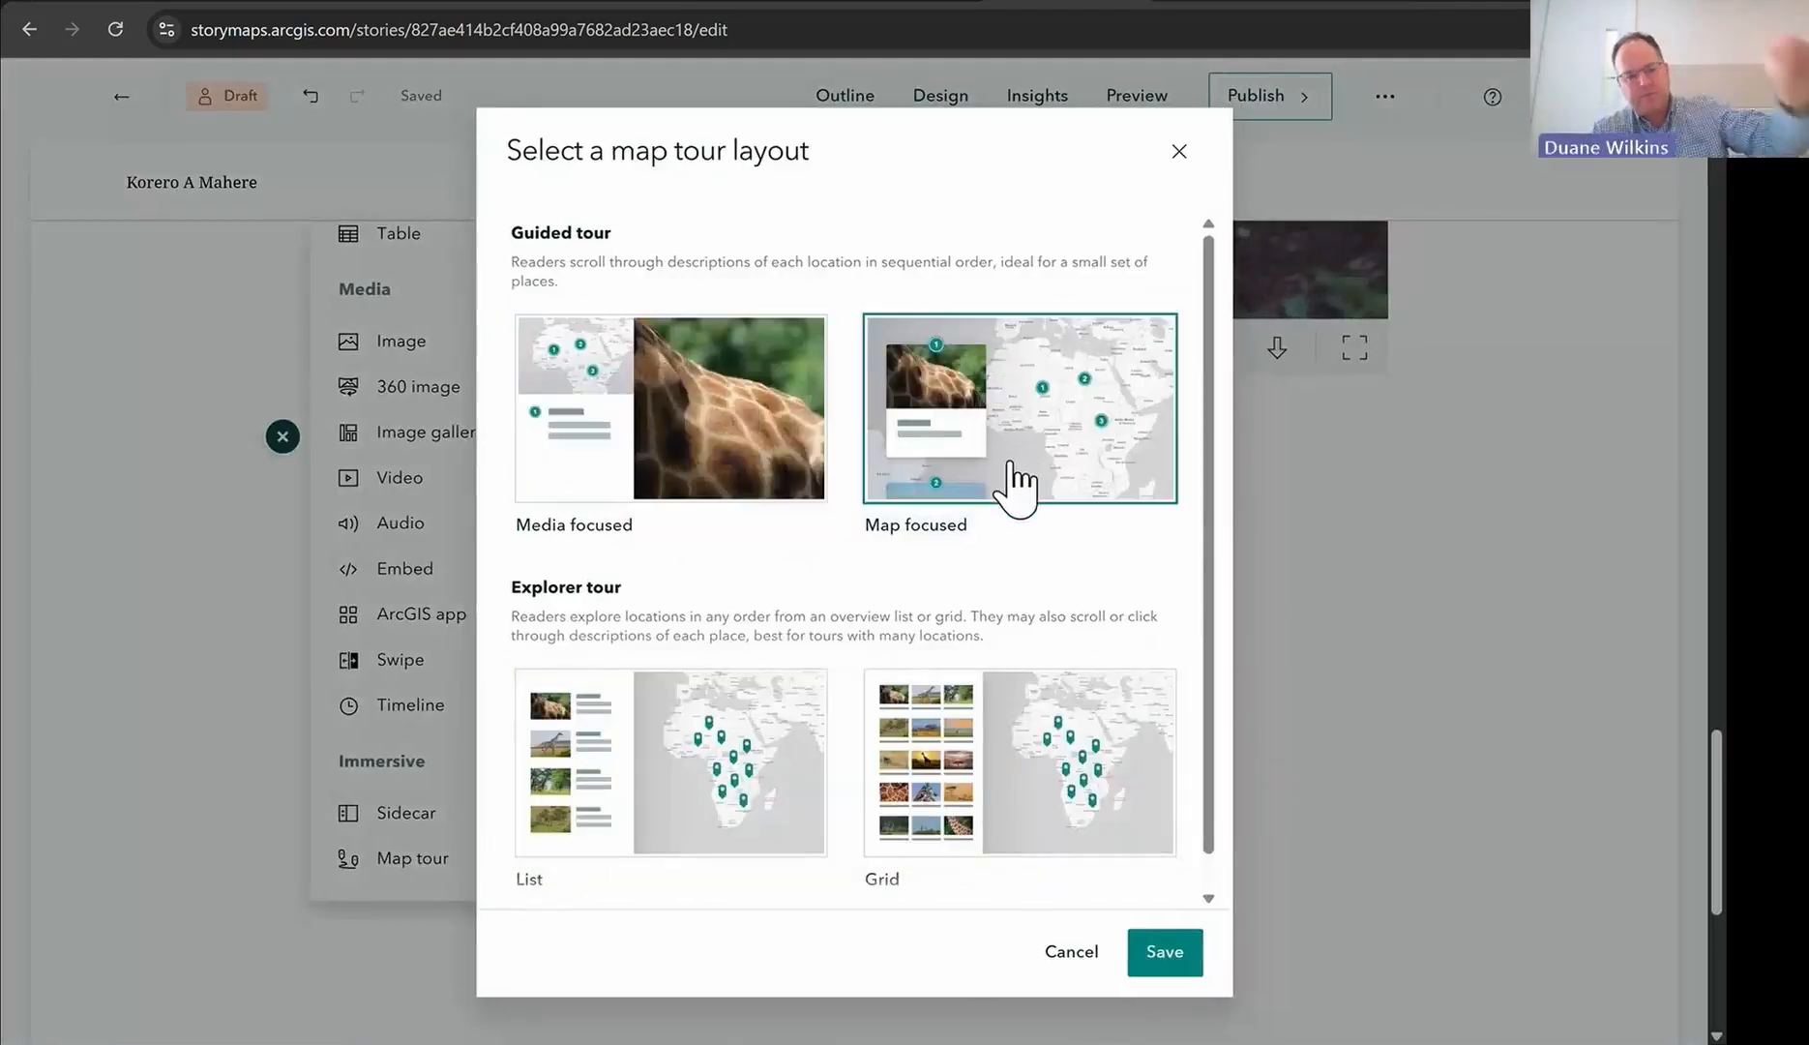
click(1165, 953)
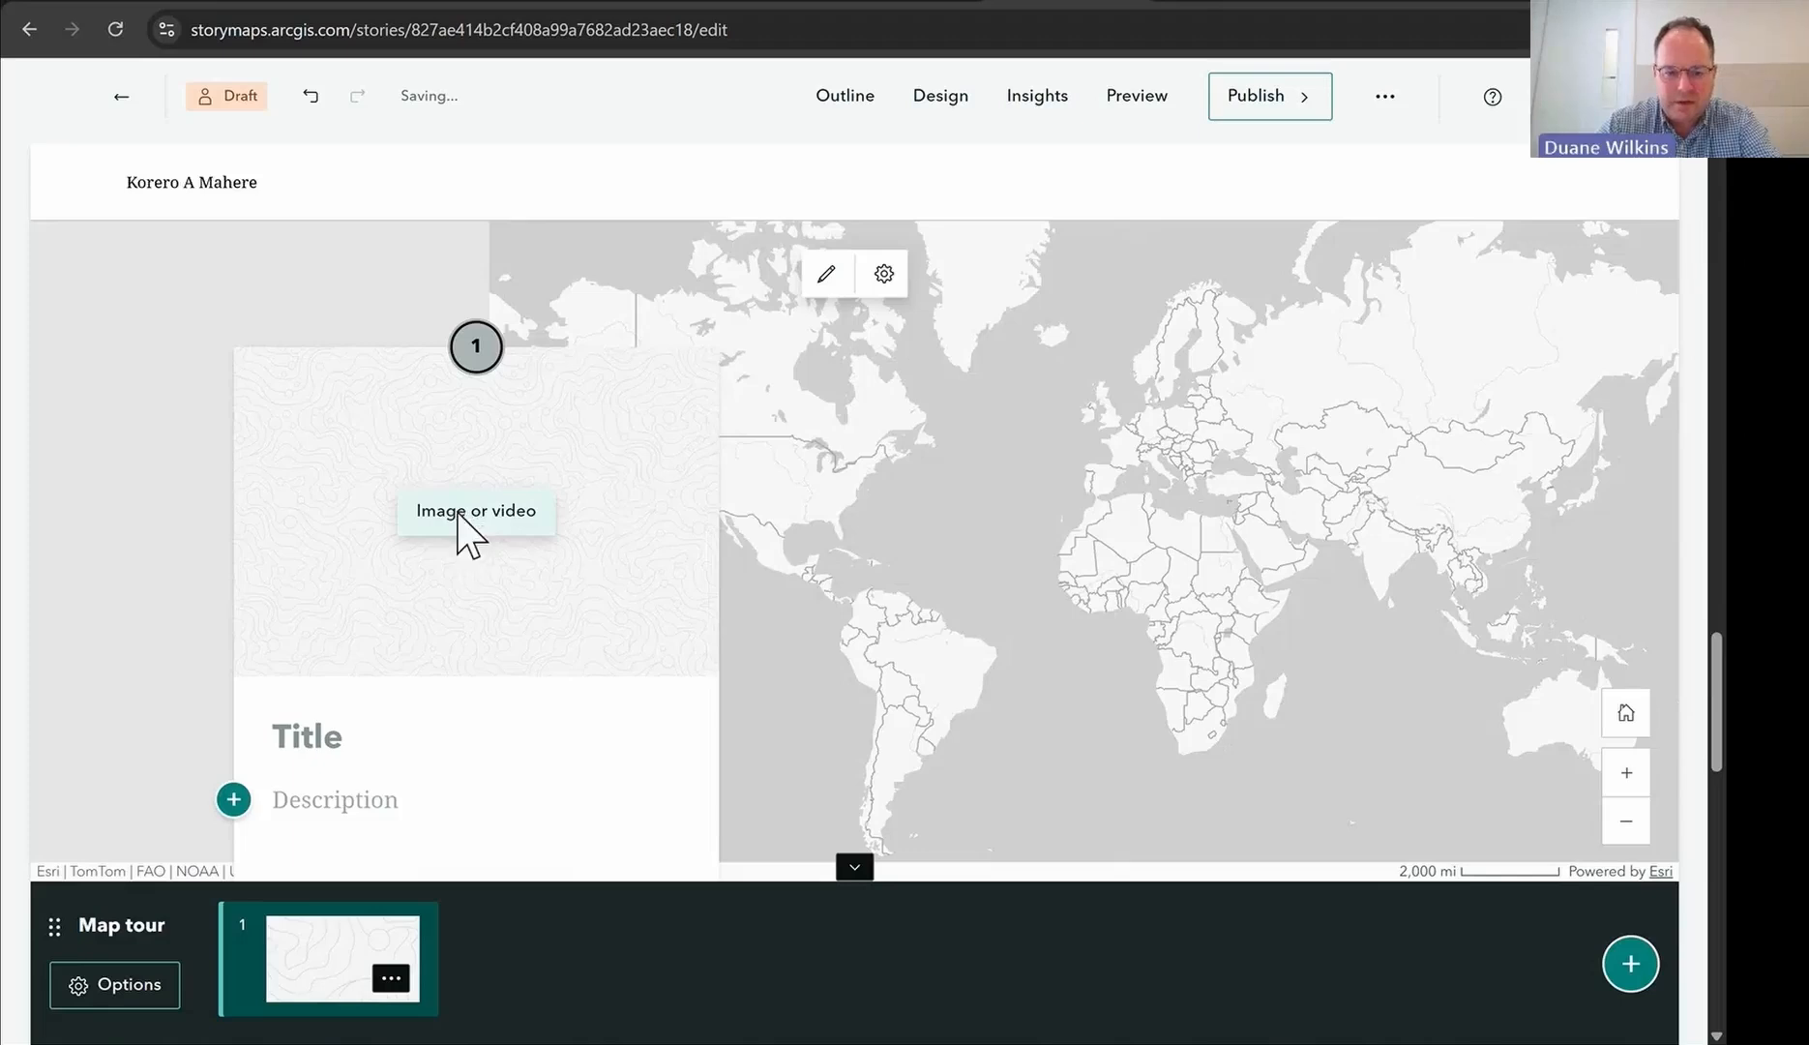
Step: Upload "18_traditional_hinaki_eel_trap_stream_context.png" and add it as the first map tour stop's image
click(457, 512)
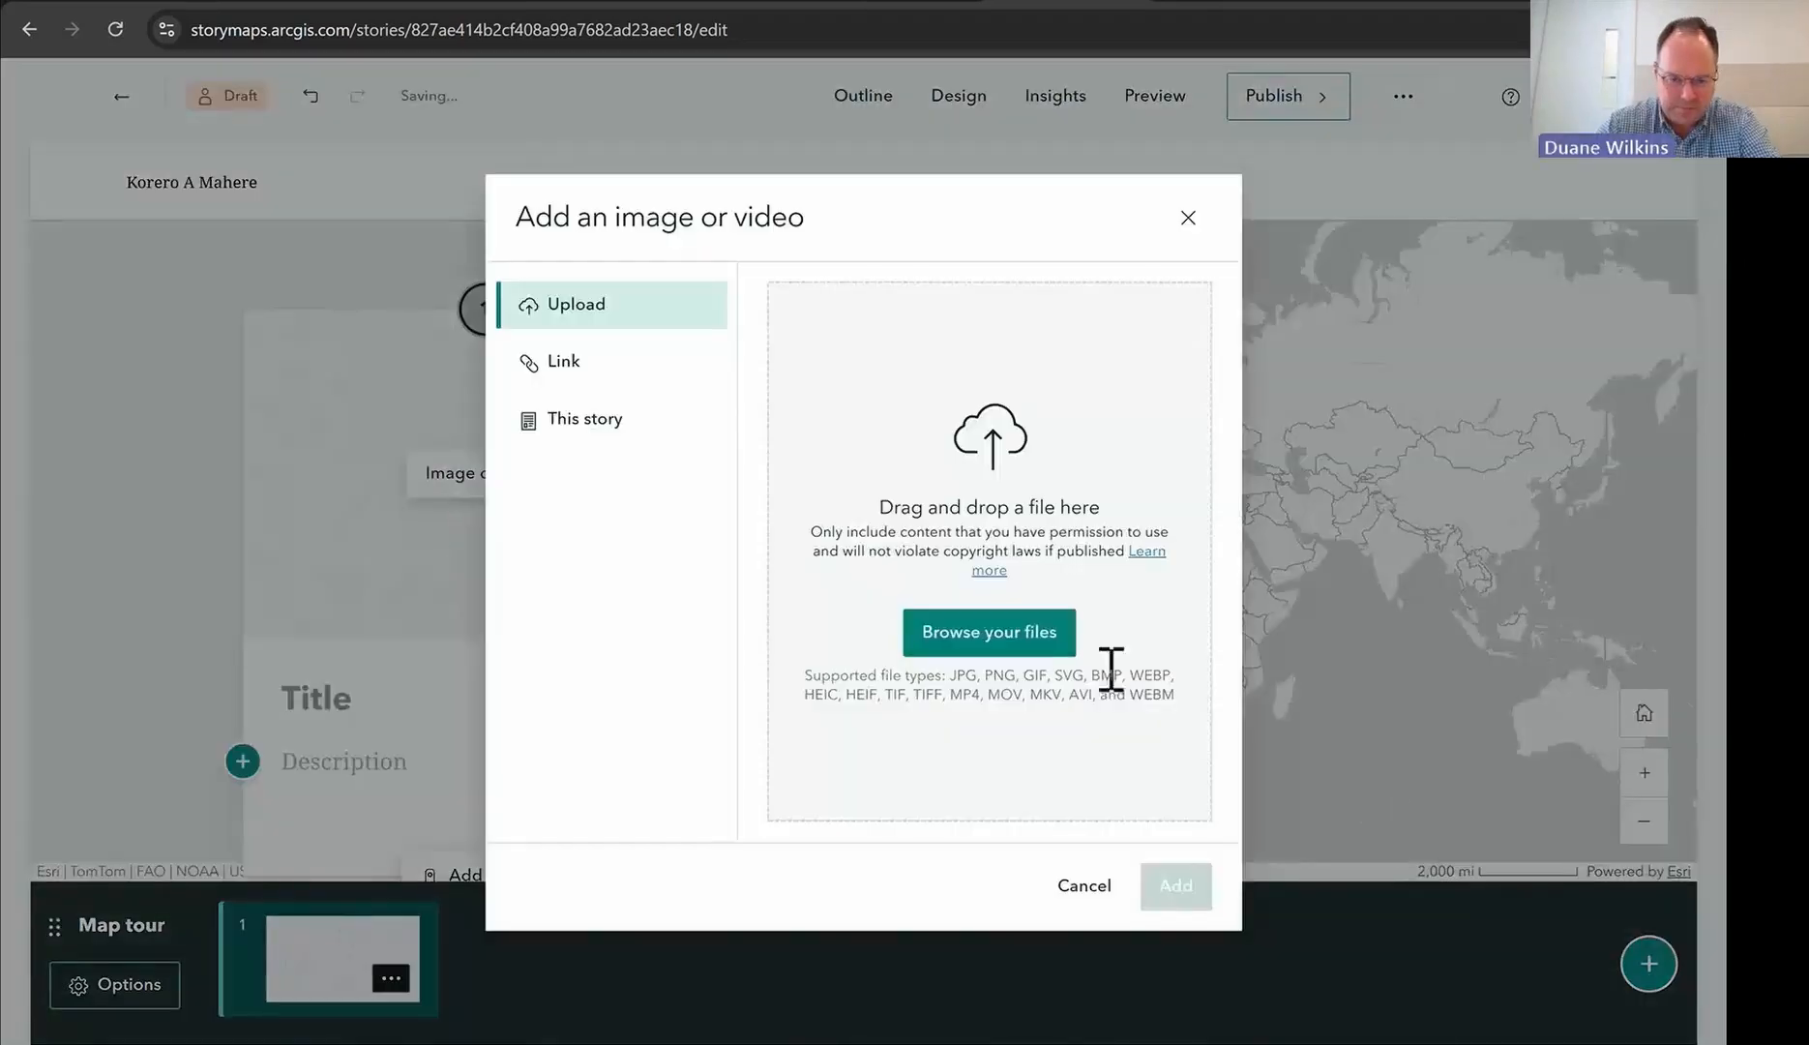
click(1027, 631)
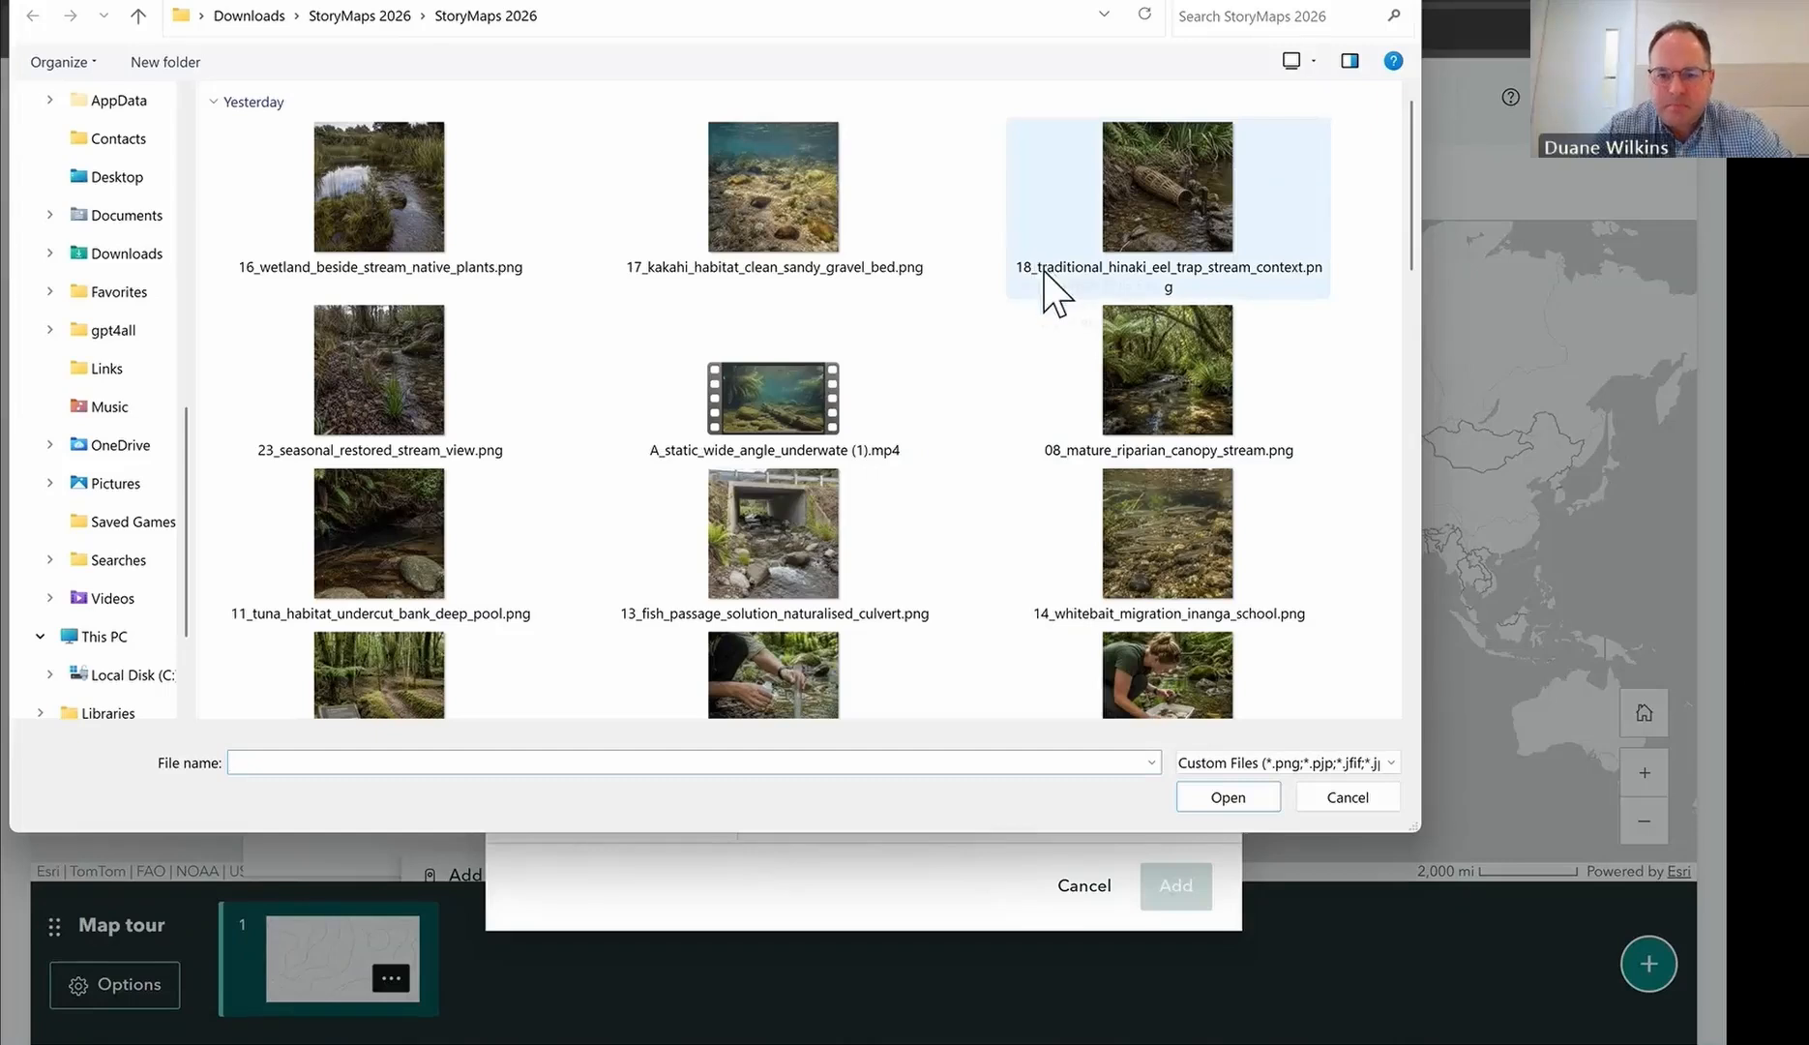
click(1158, 274)
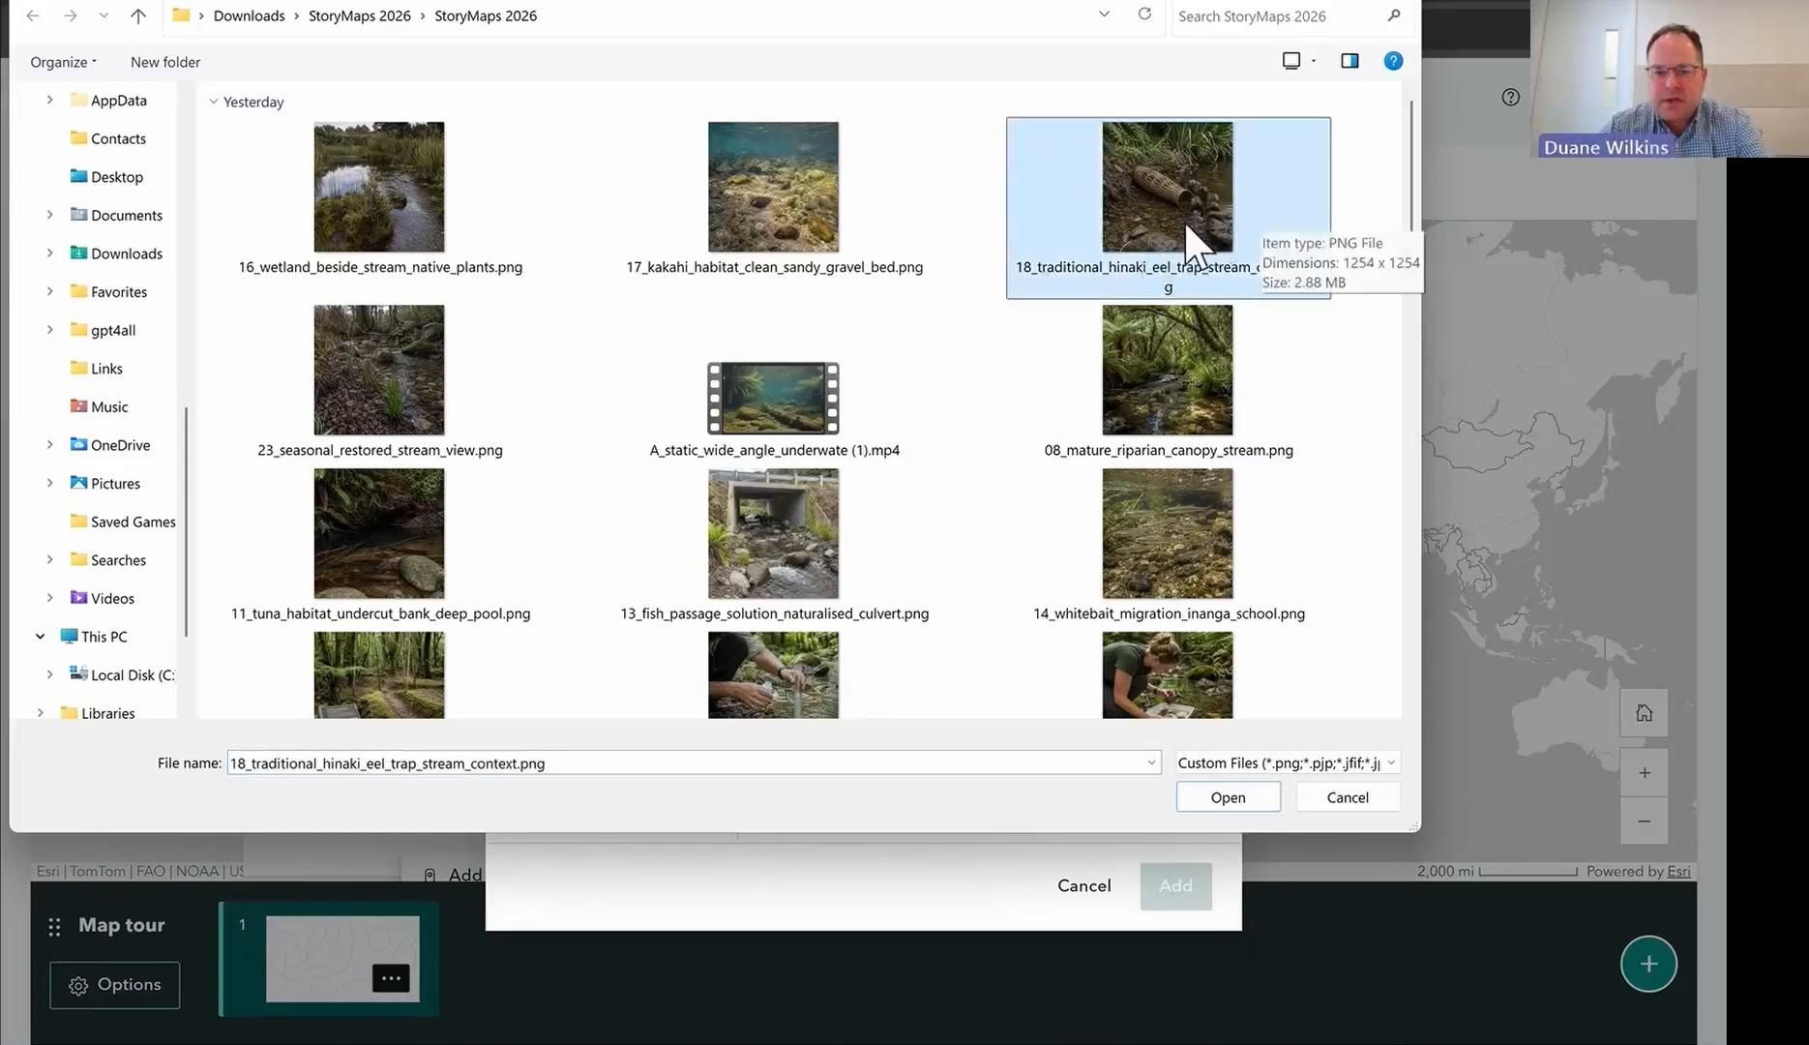
click(1227, 796)
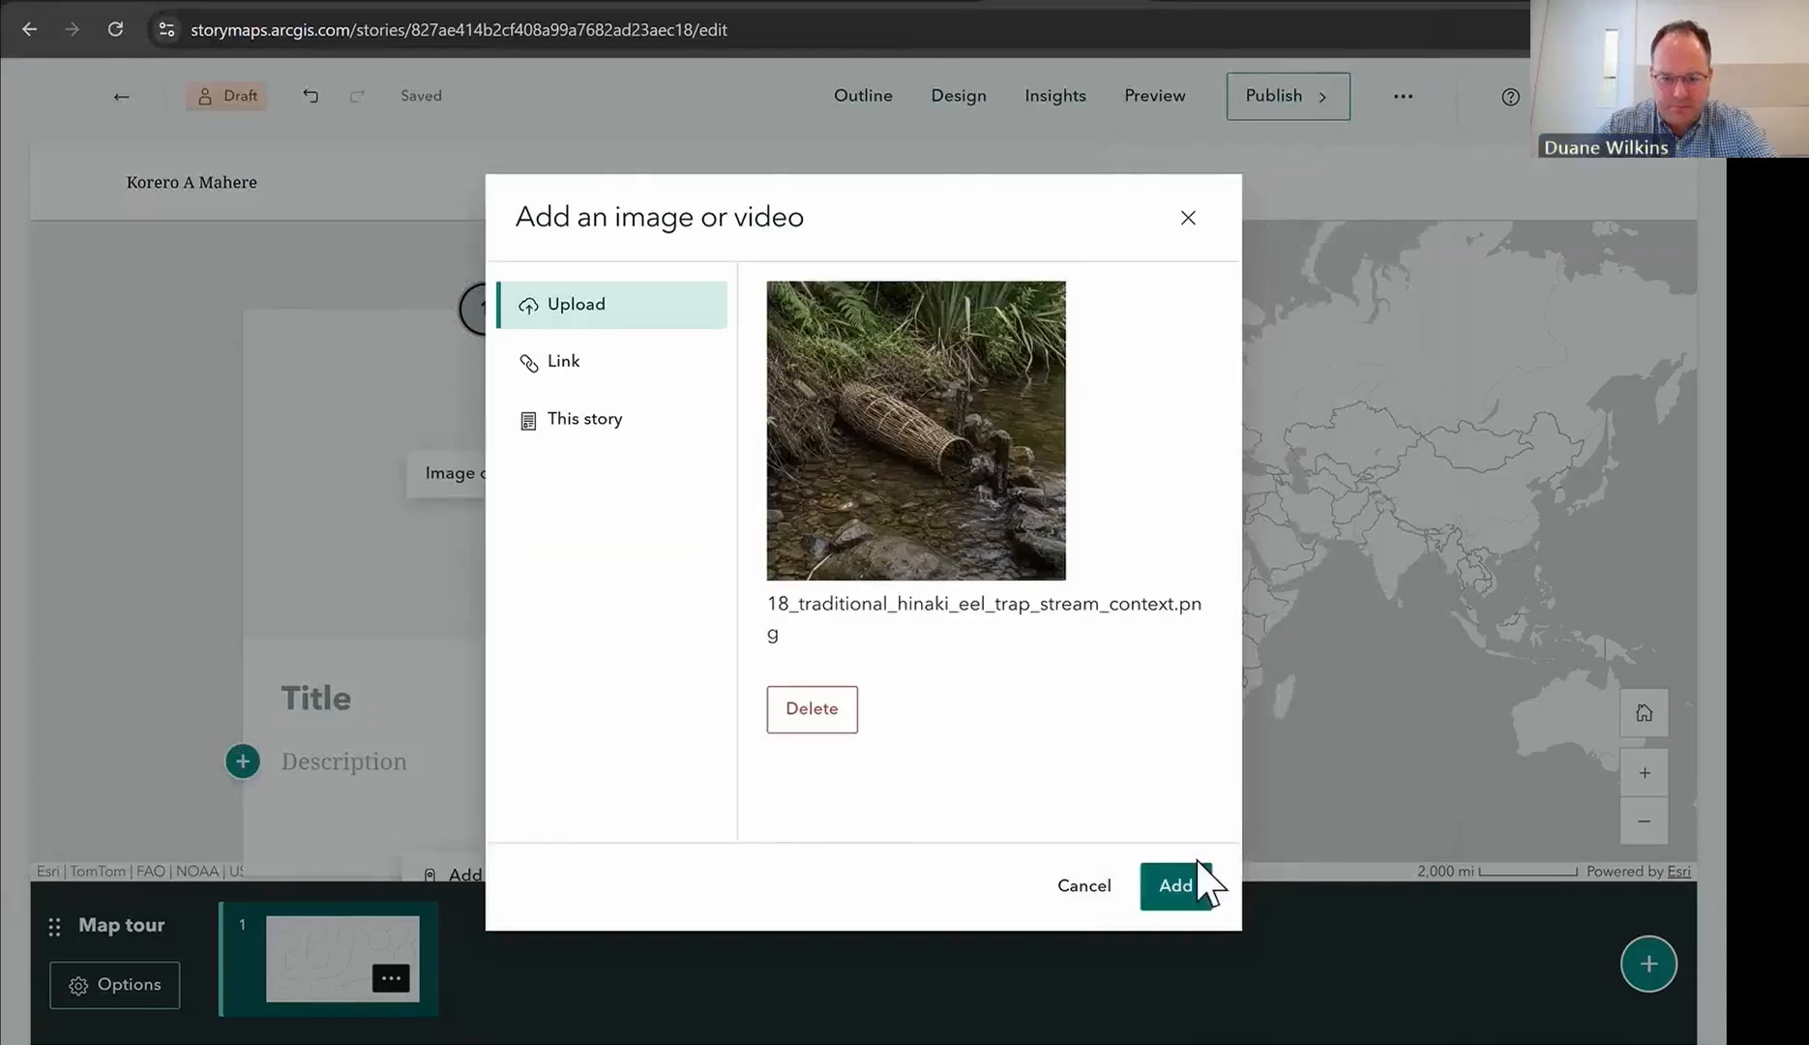
click(1176, 890)
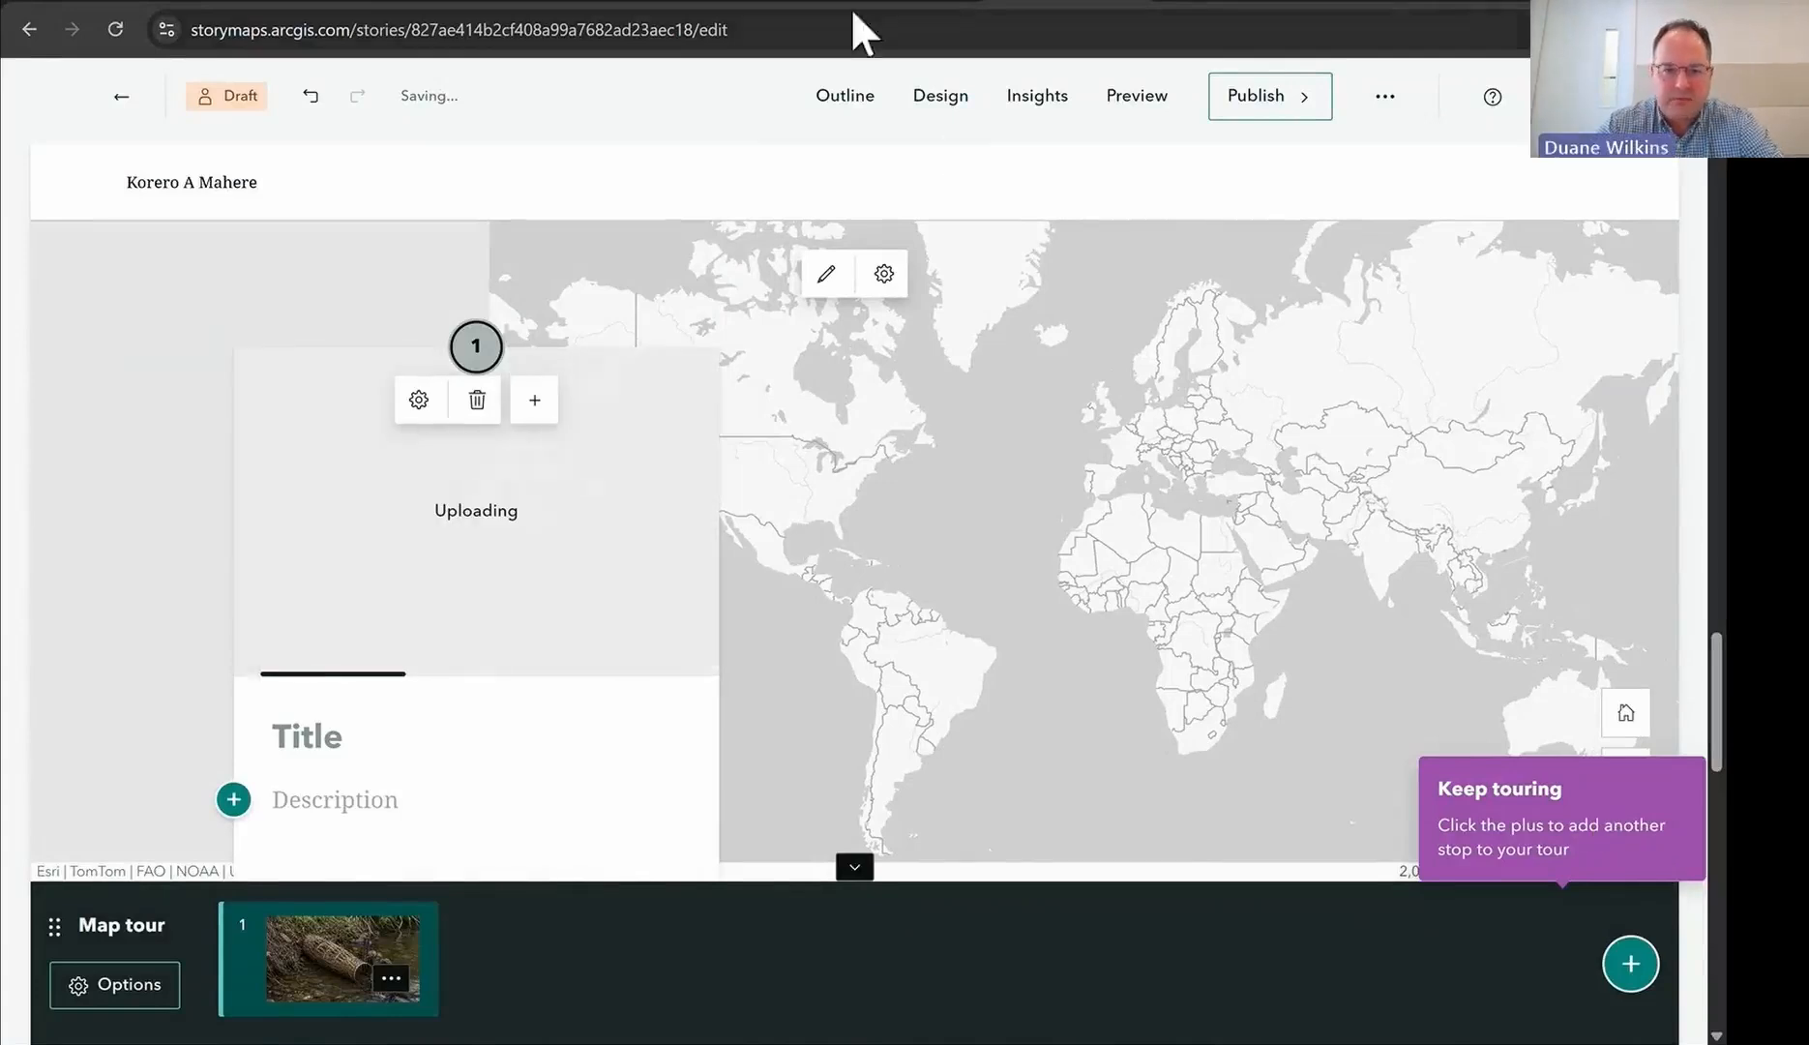
Step: Start setting the first stop's location and find Wainuiomata, Wellington on the map, dismissing its result pop-up
key(ctrl+minus)
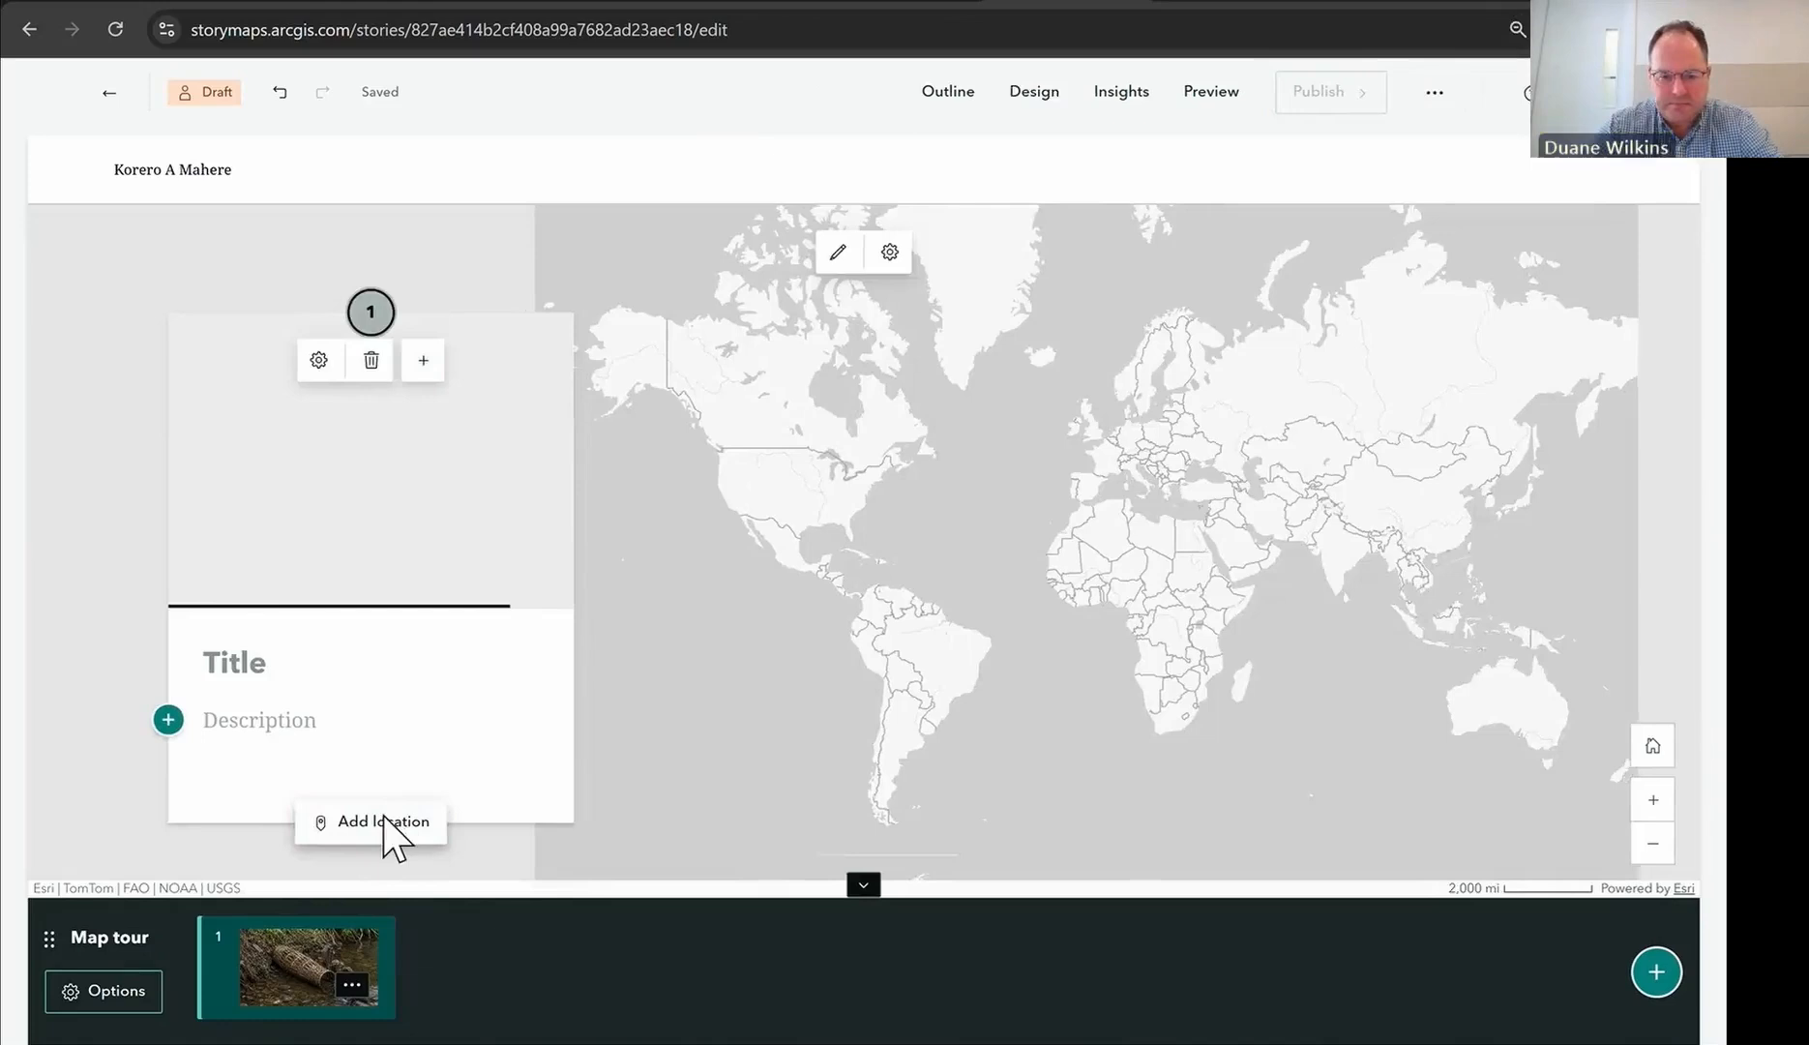
click(378, 817)
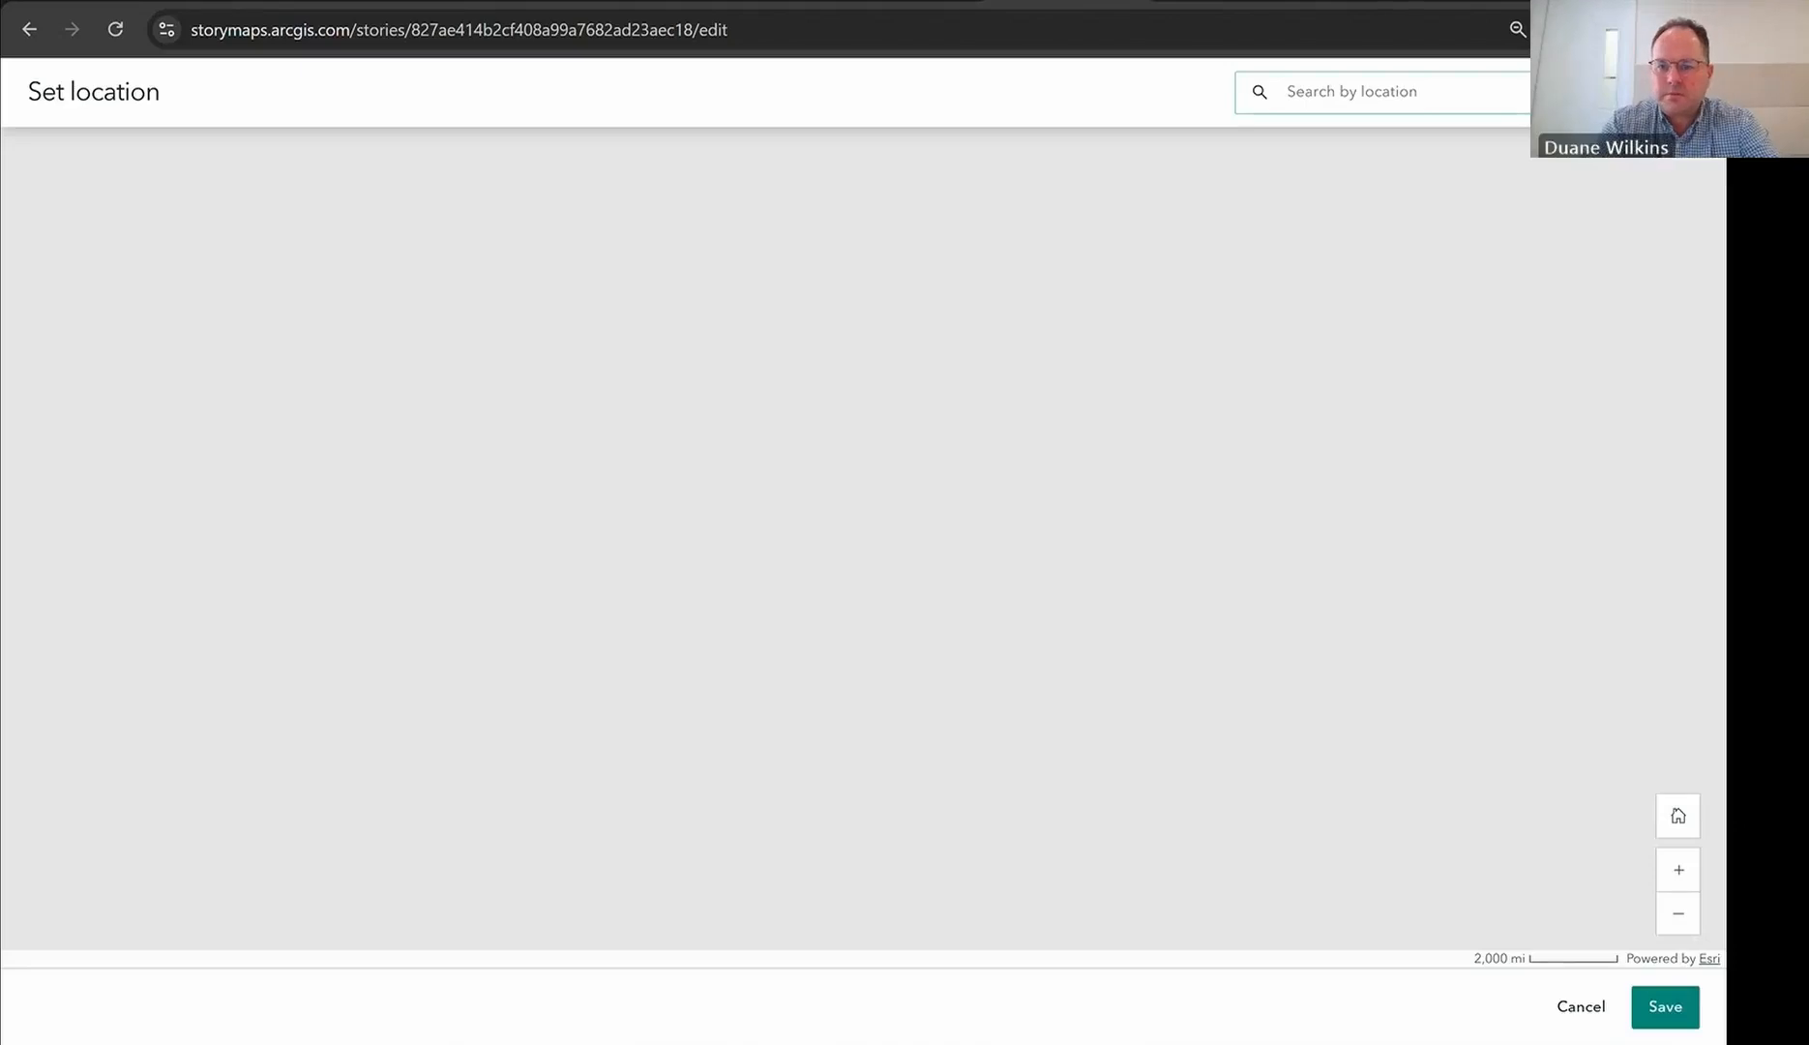
click(1466, 91)
text(wainuioma)
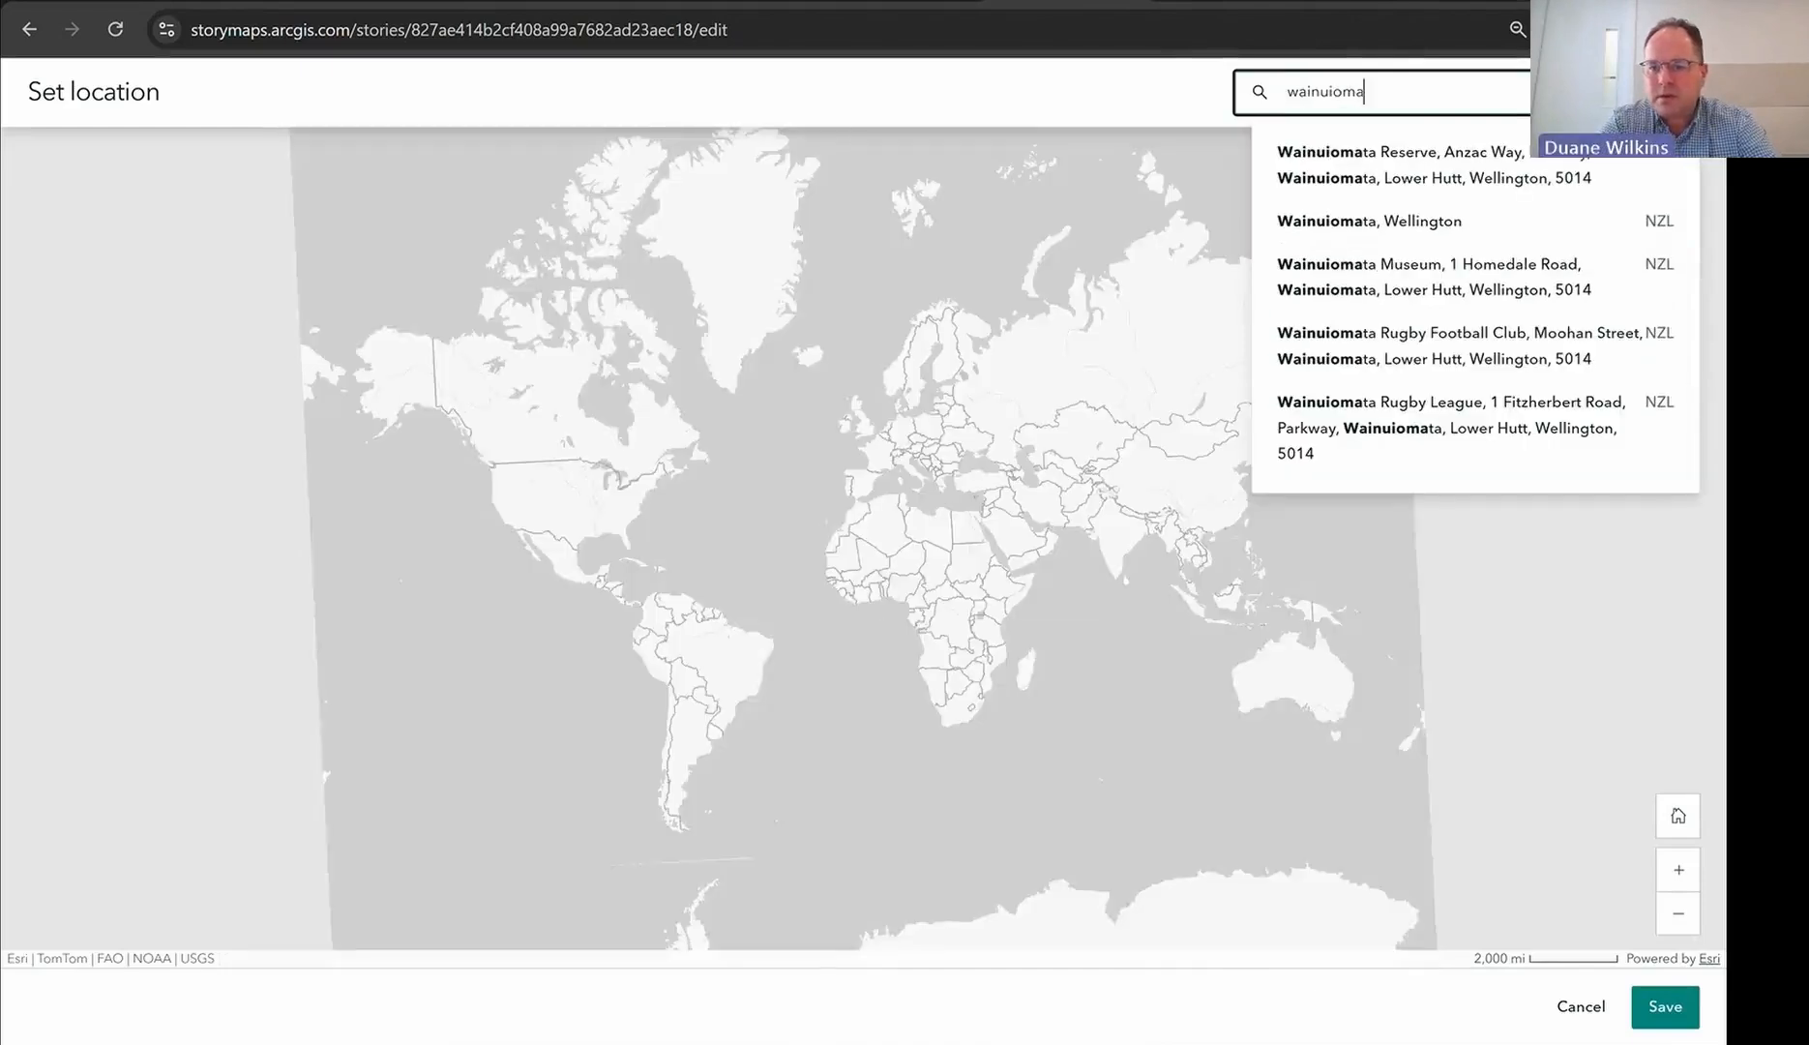
text(ta)
click(1426, 225)
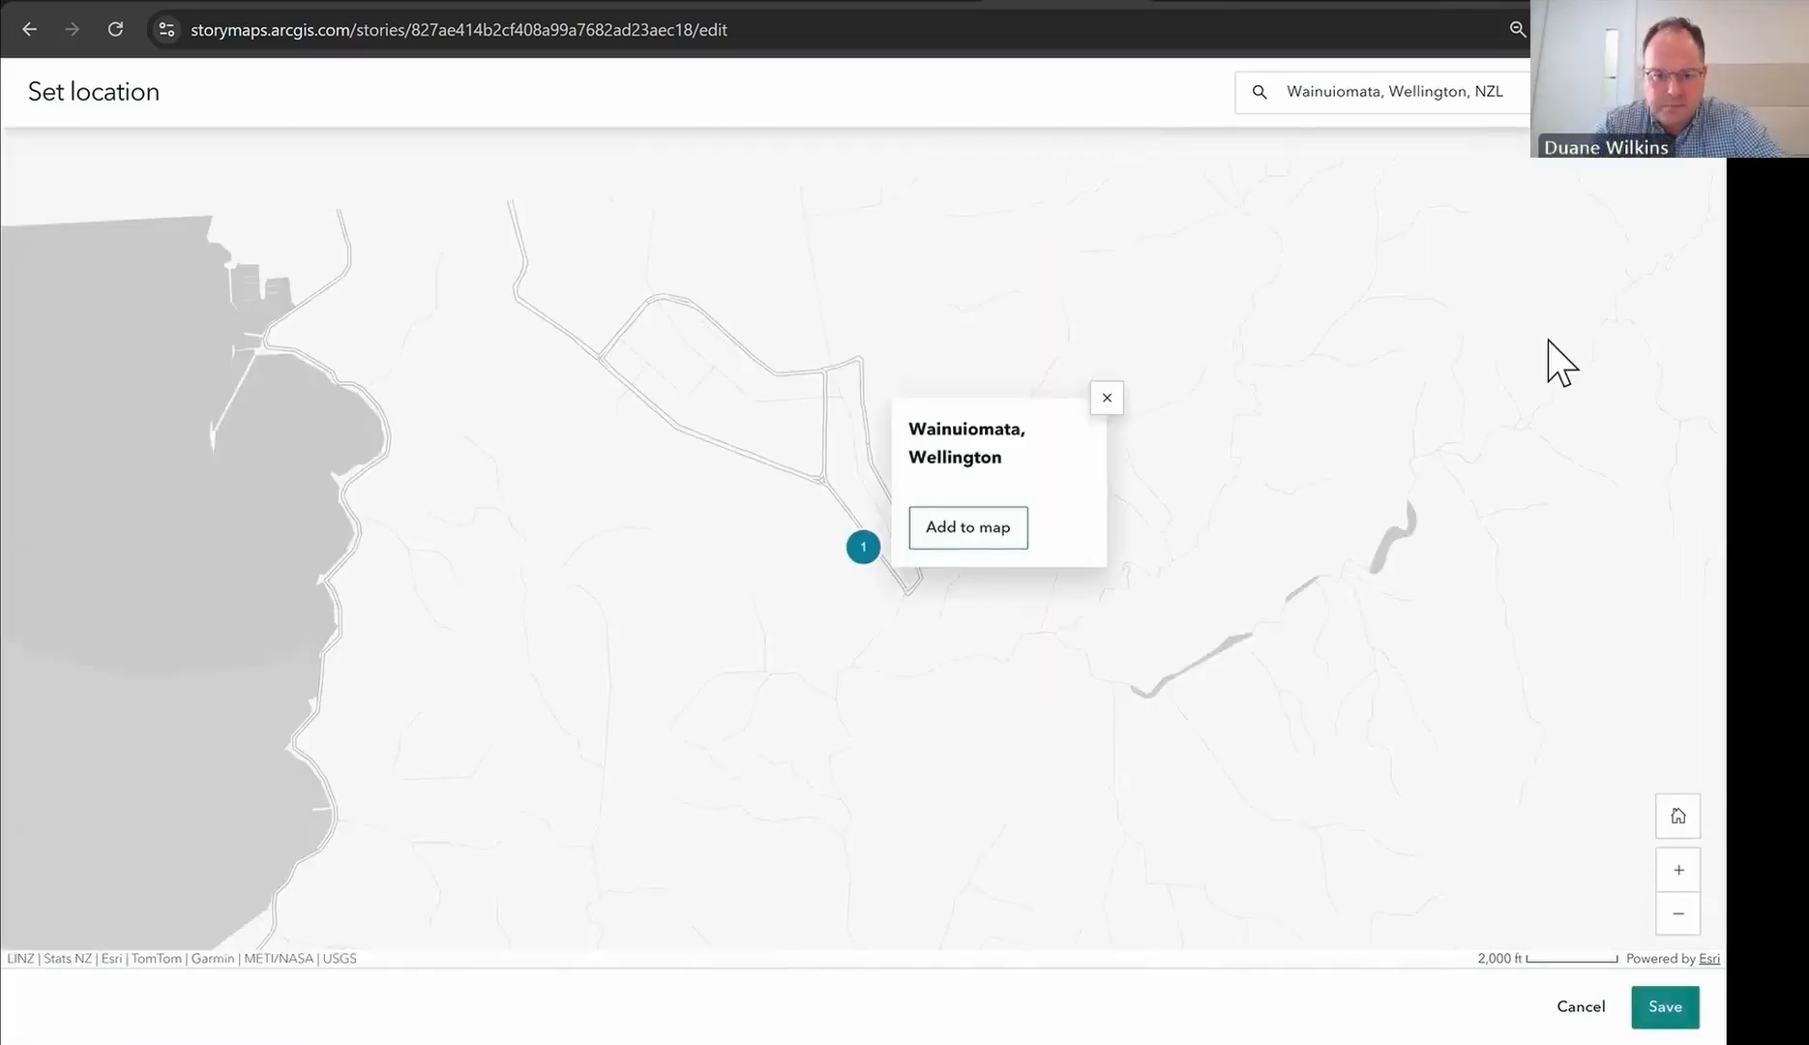
click(1106, 397)
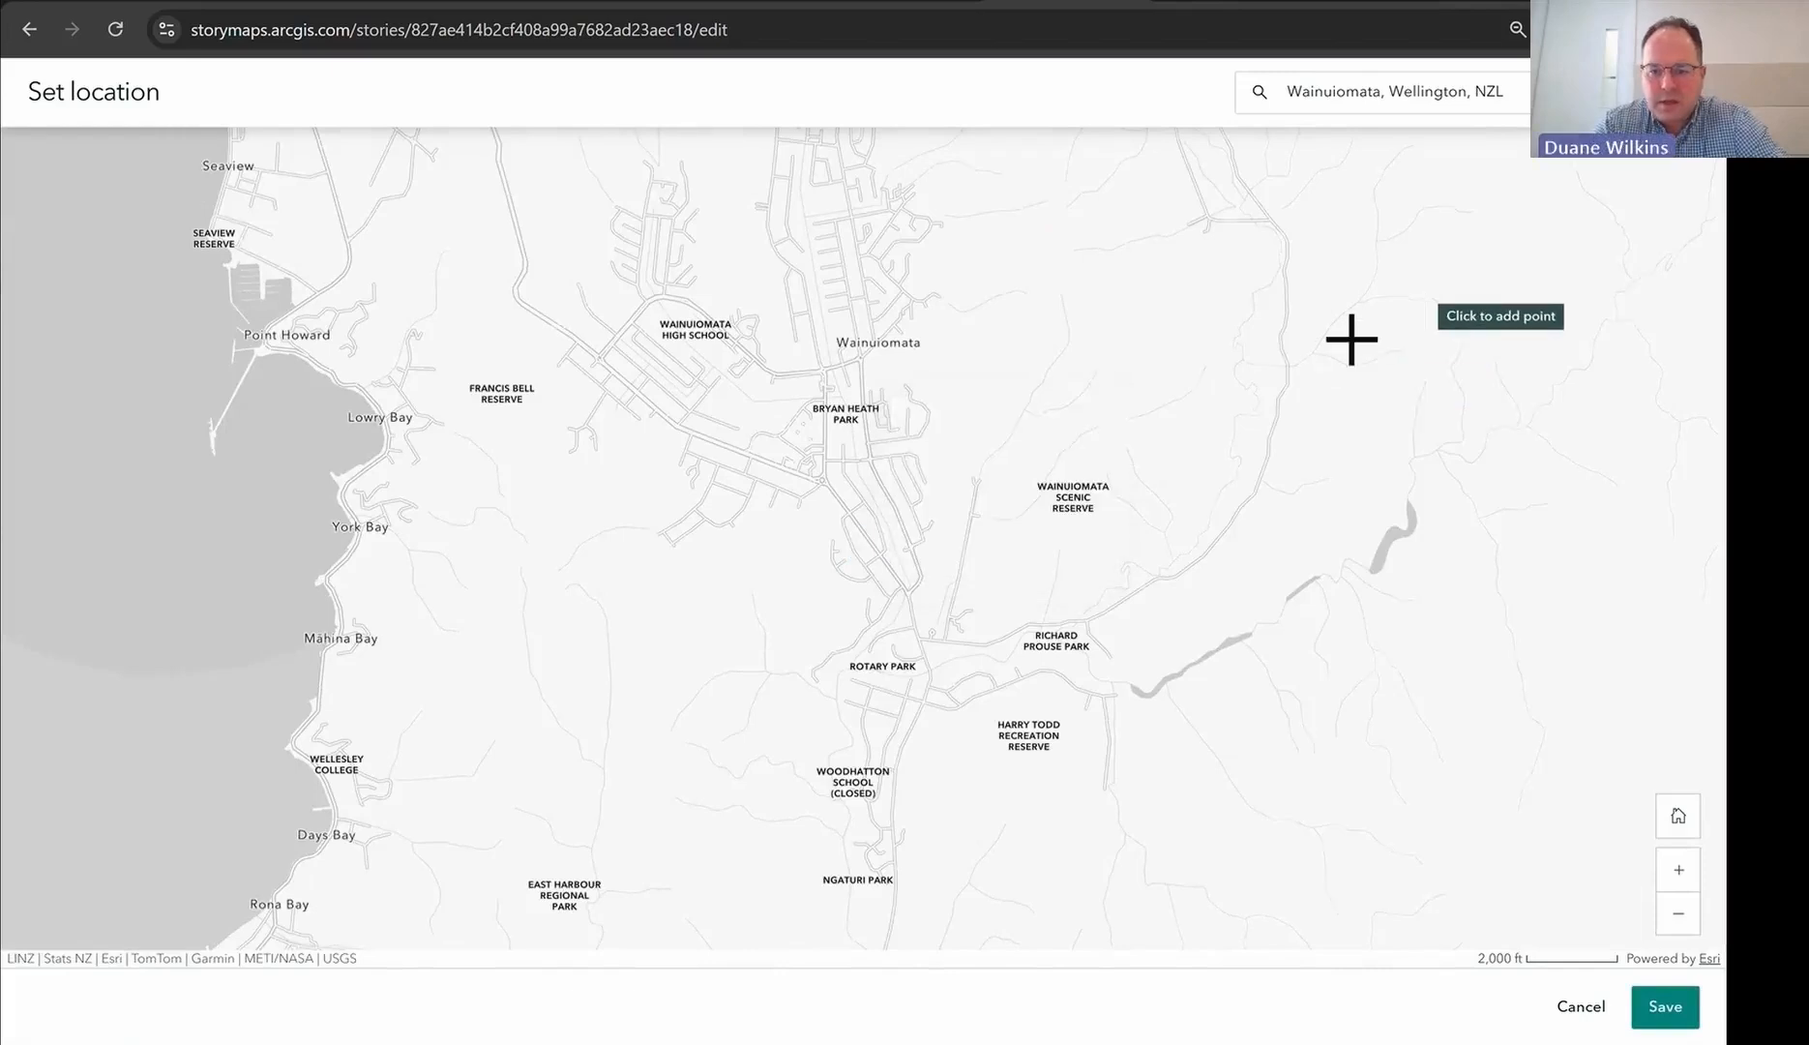
Step: Place the first stop's point on a stream in the hills northeast of Wainuiomata and save the location
drag(1171, 512, 700, 416)
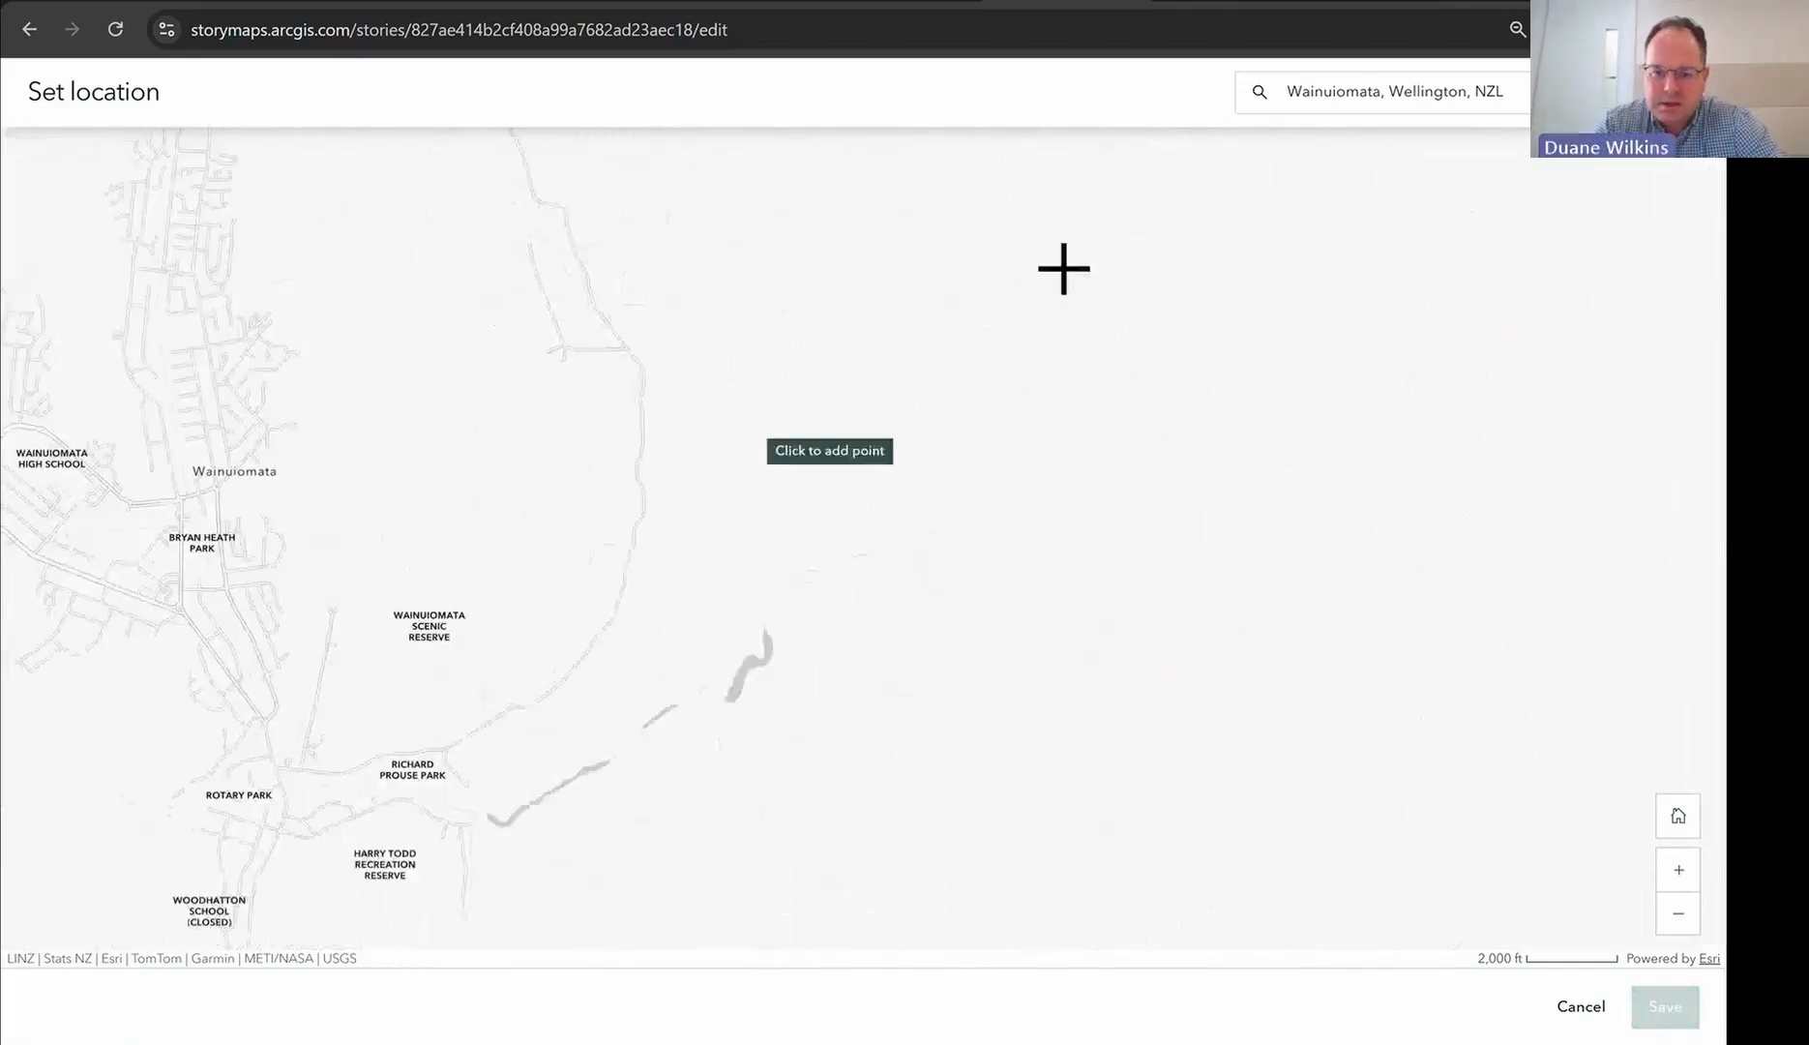
click(1094, 339)
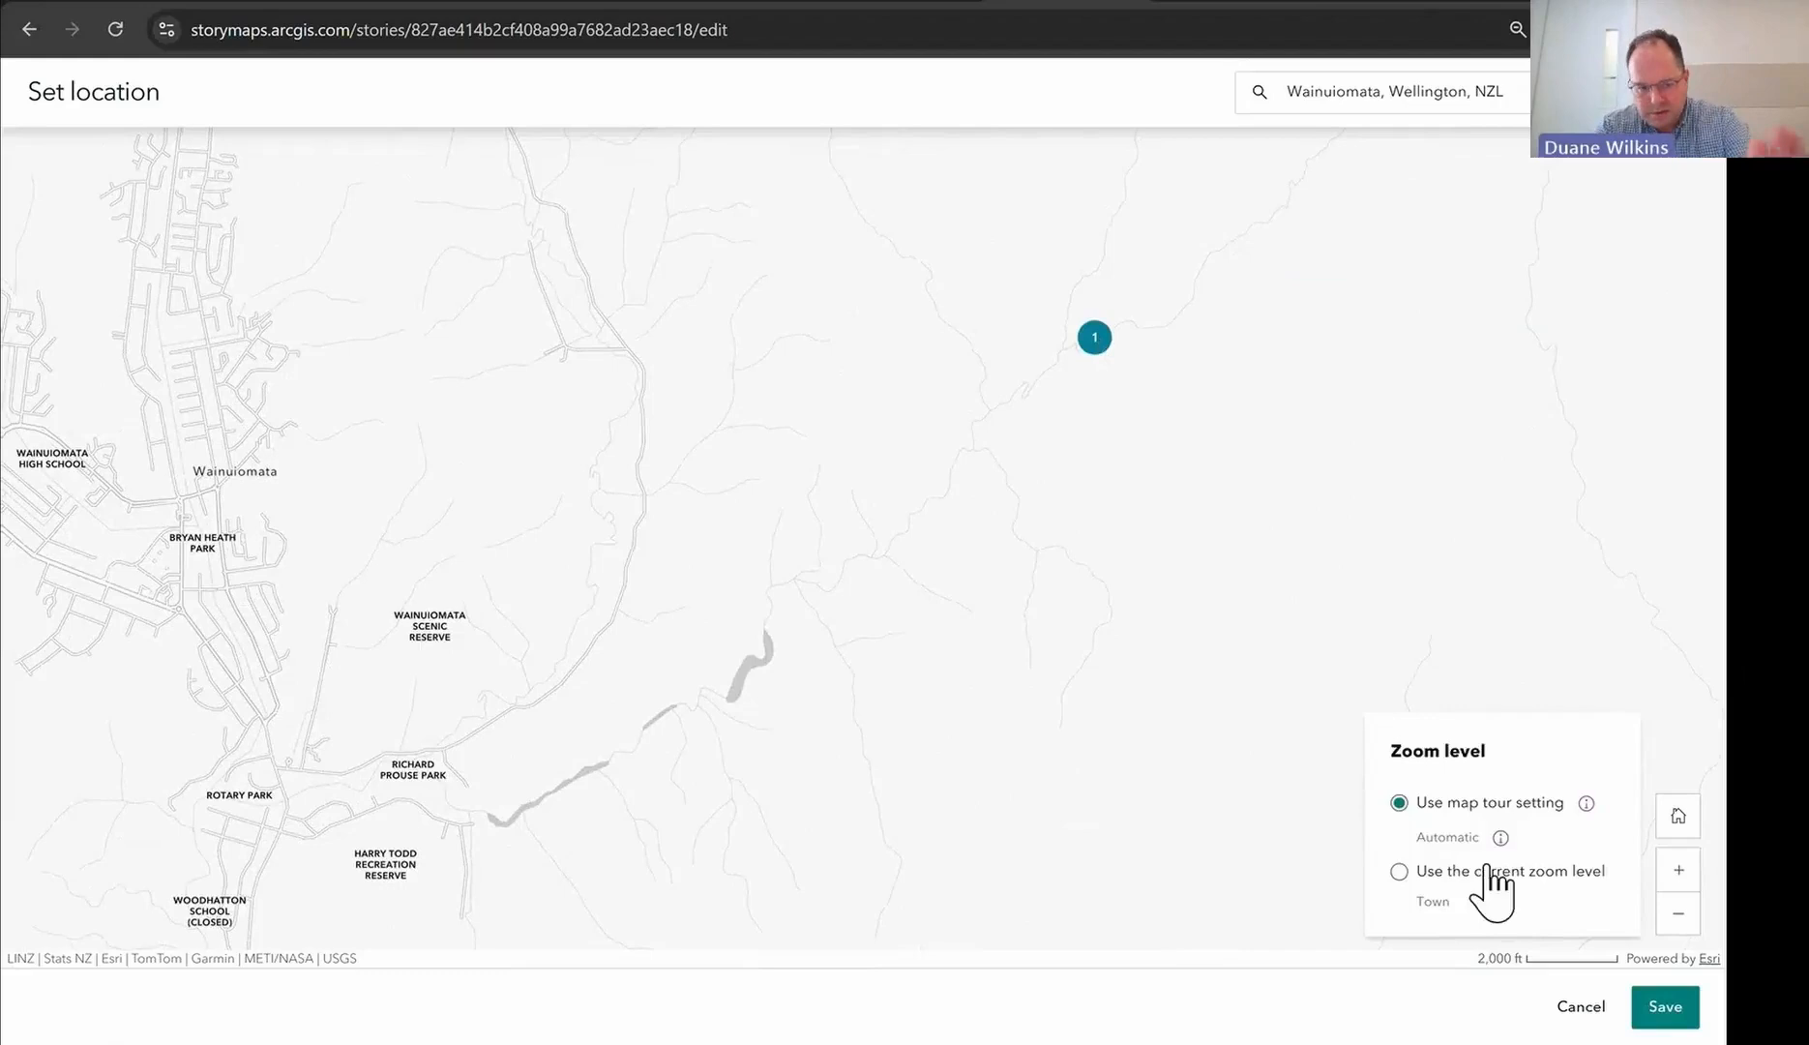
drag(1103, 532, 935, 692)
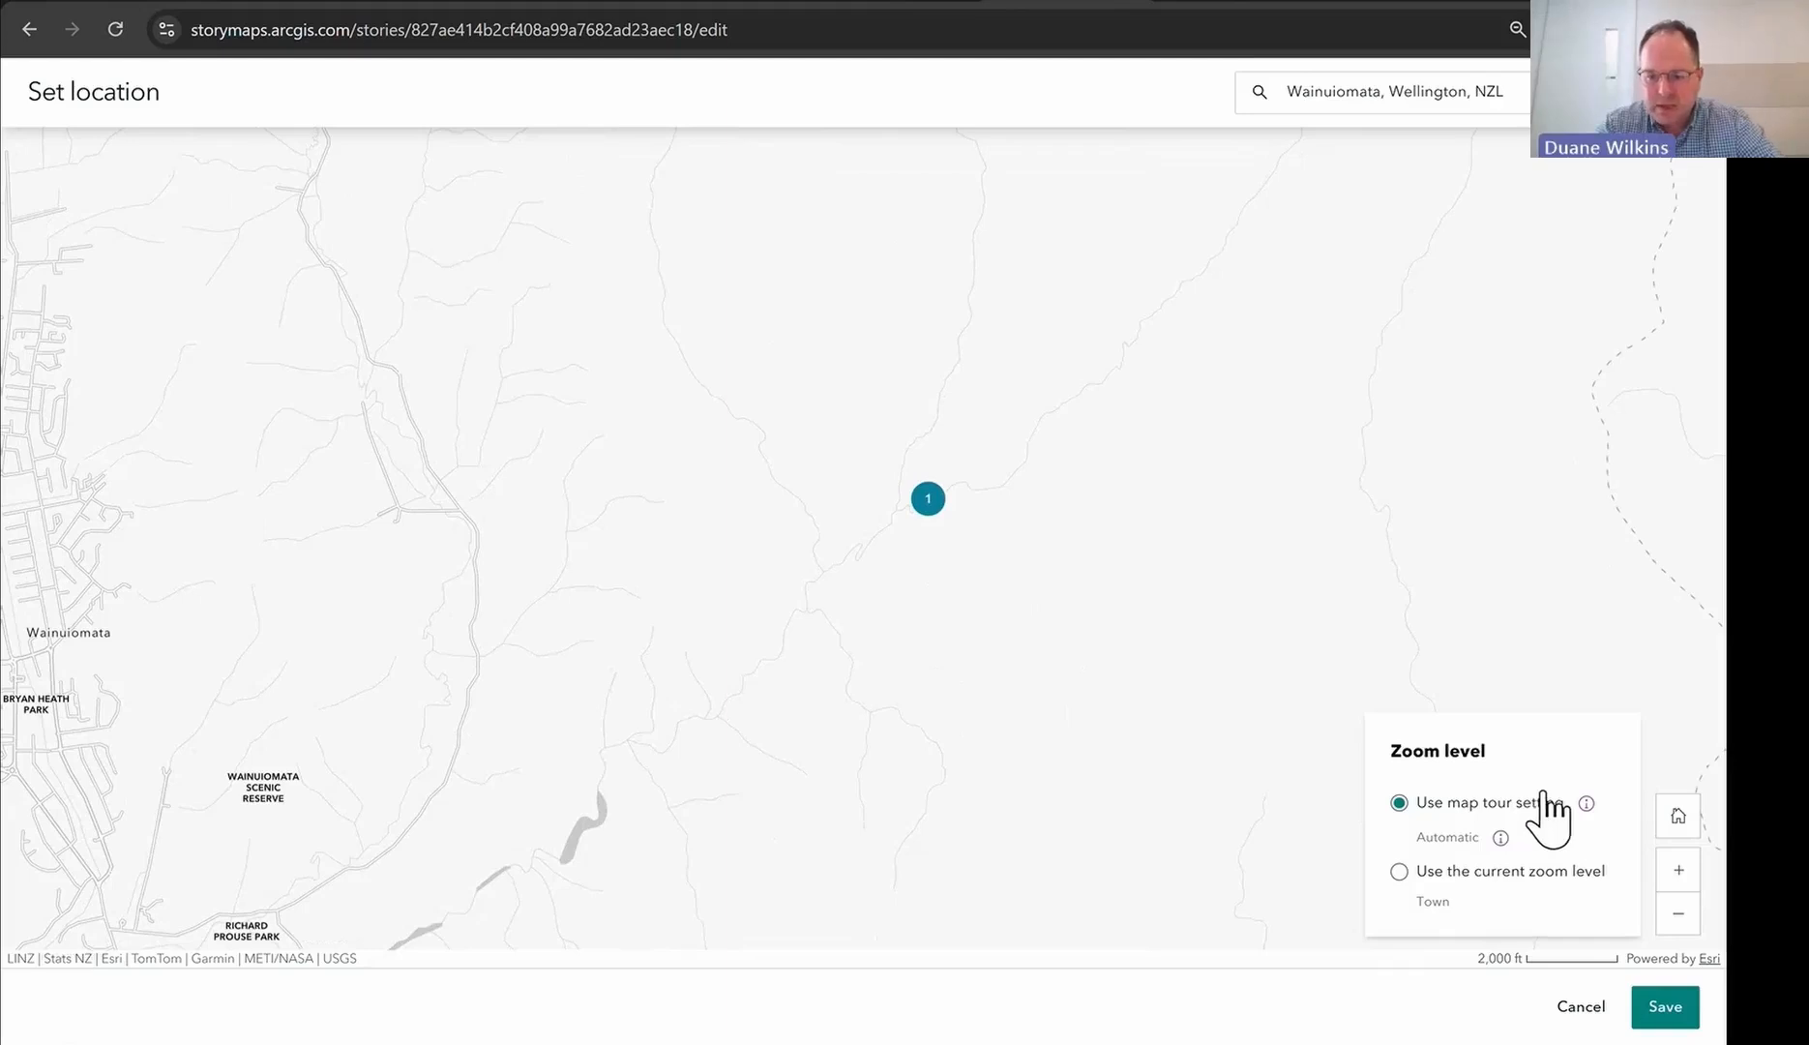
click(1664, 1006)
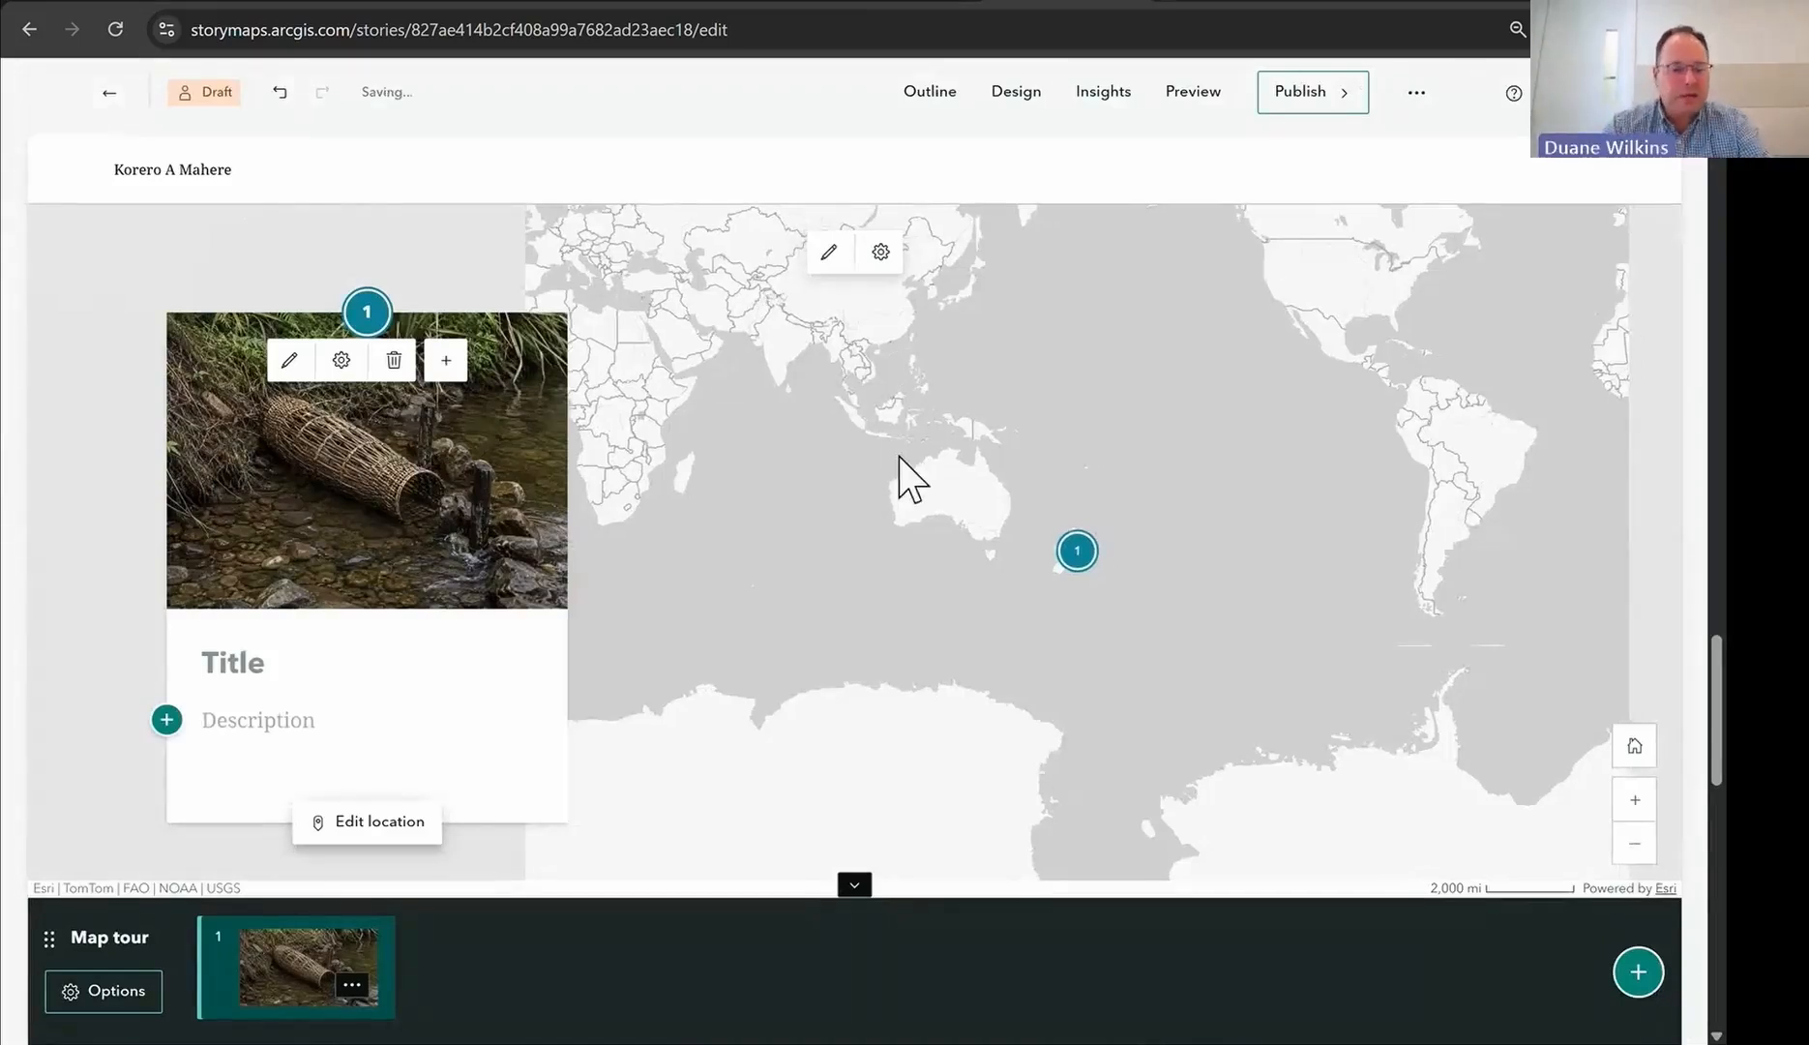
Step: Title the first tour stop "Hinaki" and enter the description "Korero here"
click(279, 658)
text(Hinaki)
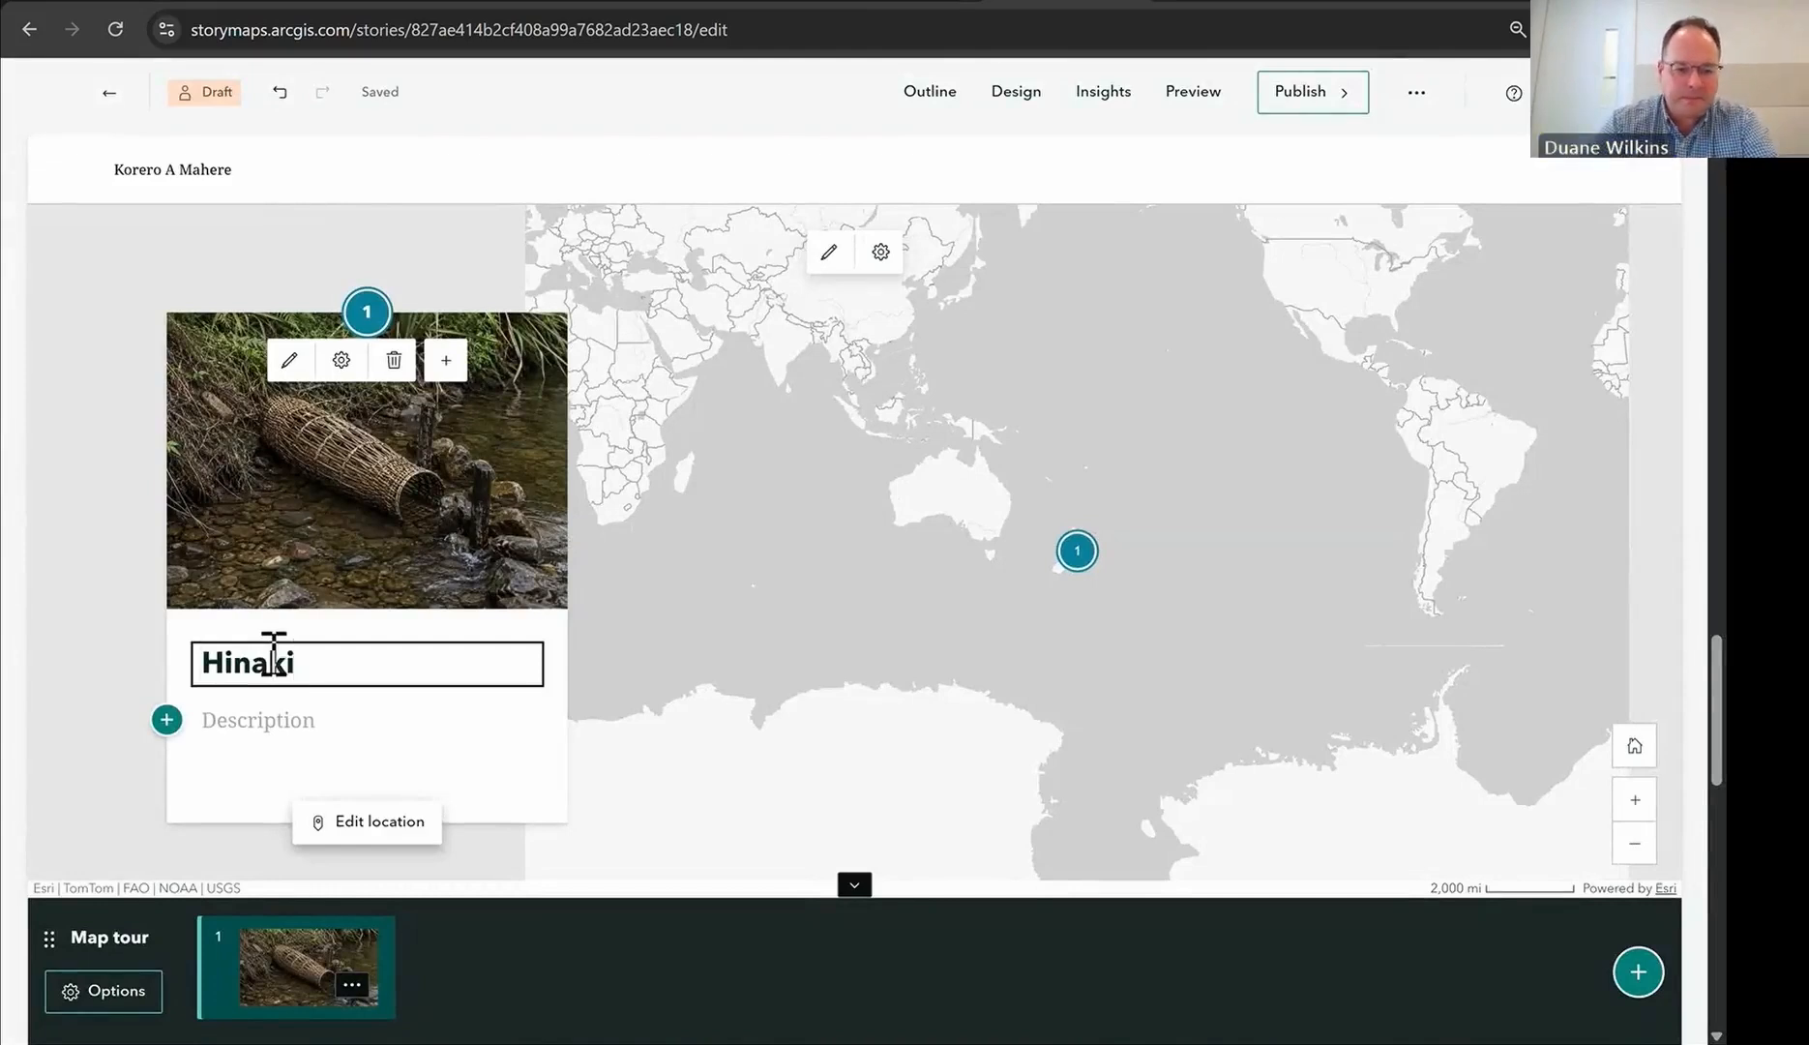
click(327, 722)
text(Korero here)
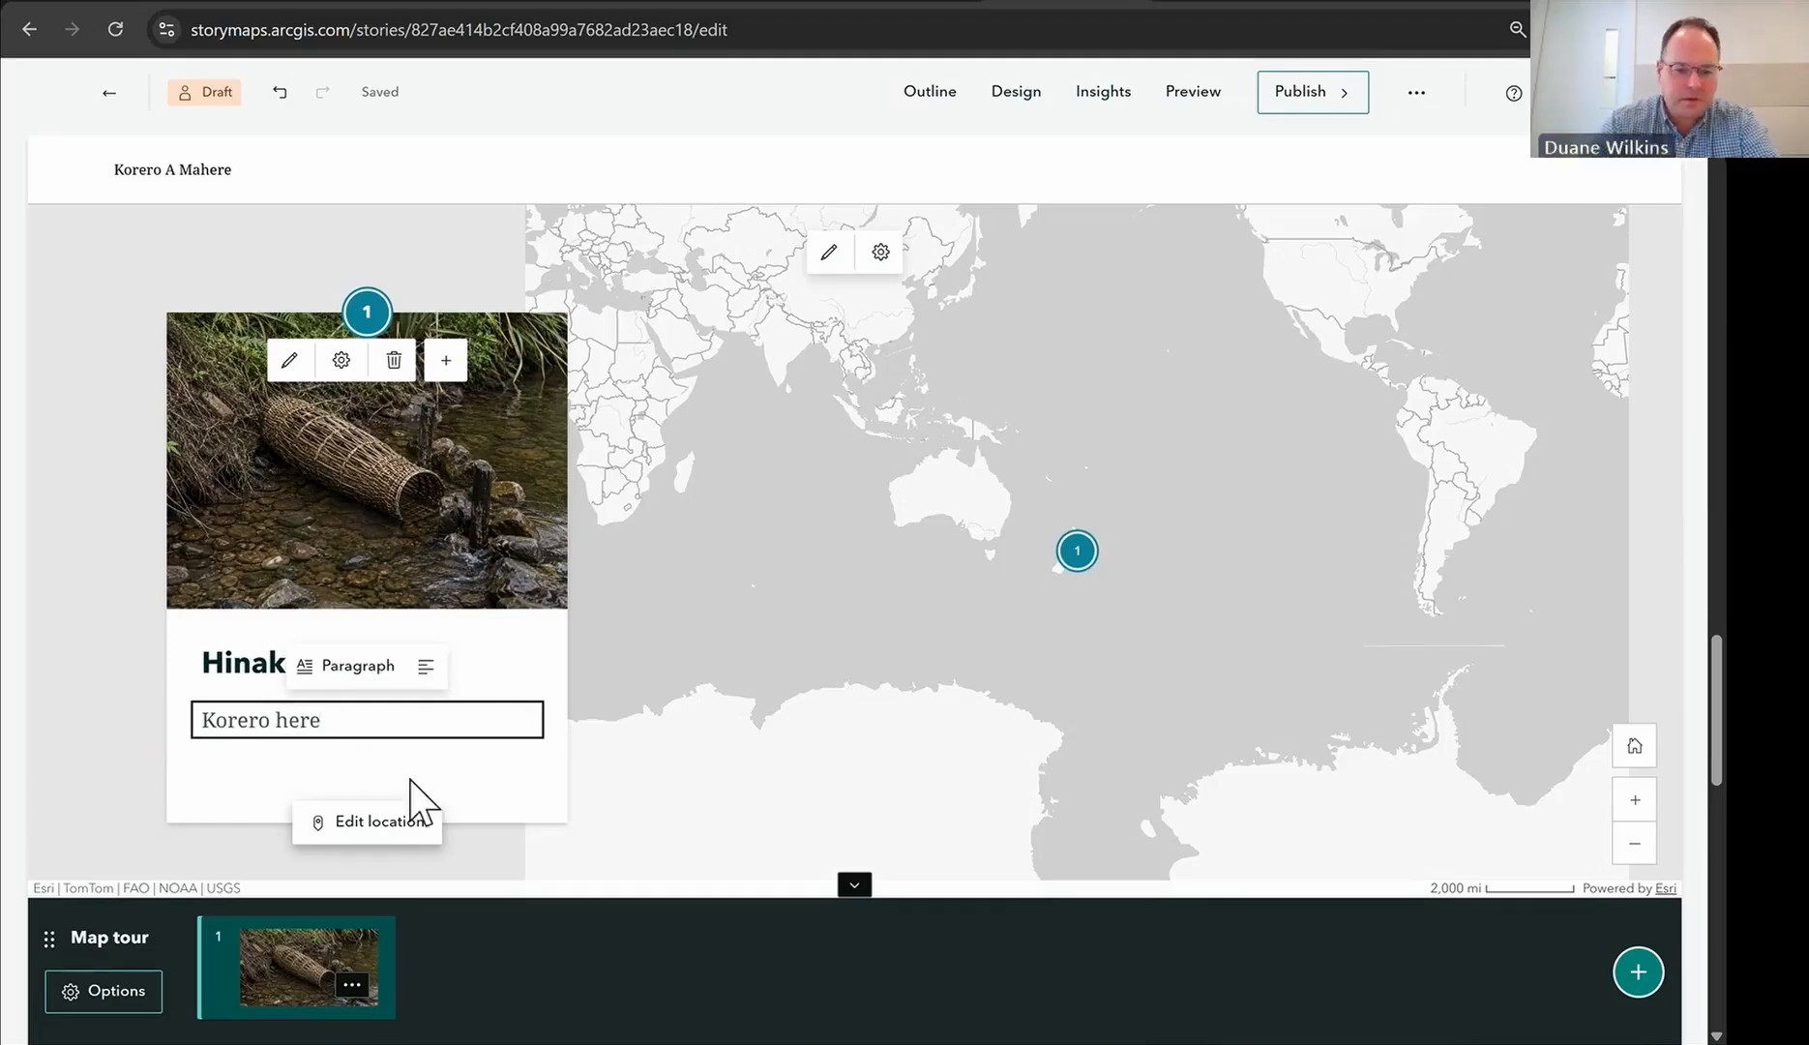
Step: Add a second stop to the map tour and upload "inanga.png" as its image
scroll(503, 546, down, 3)
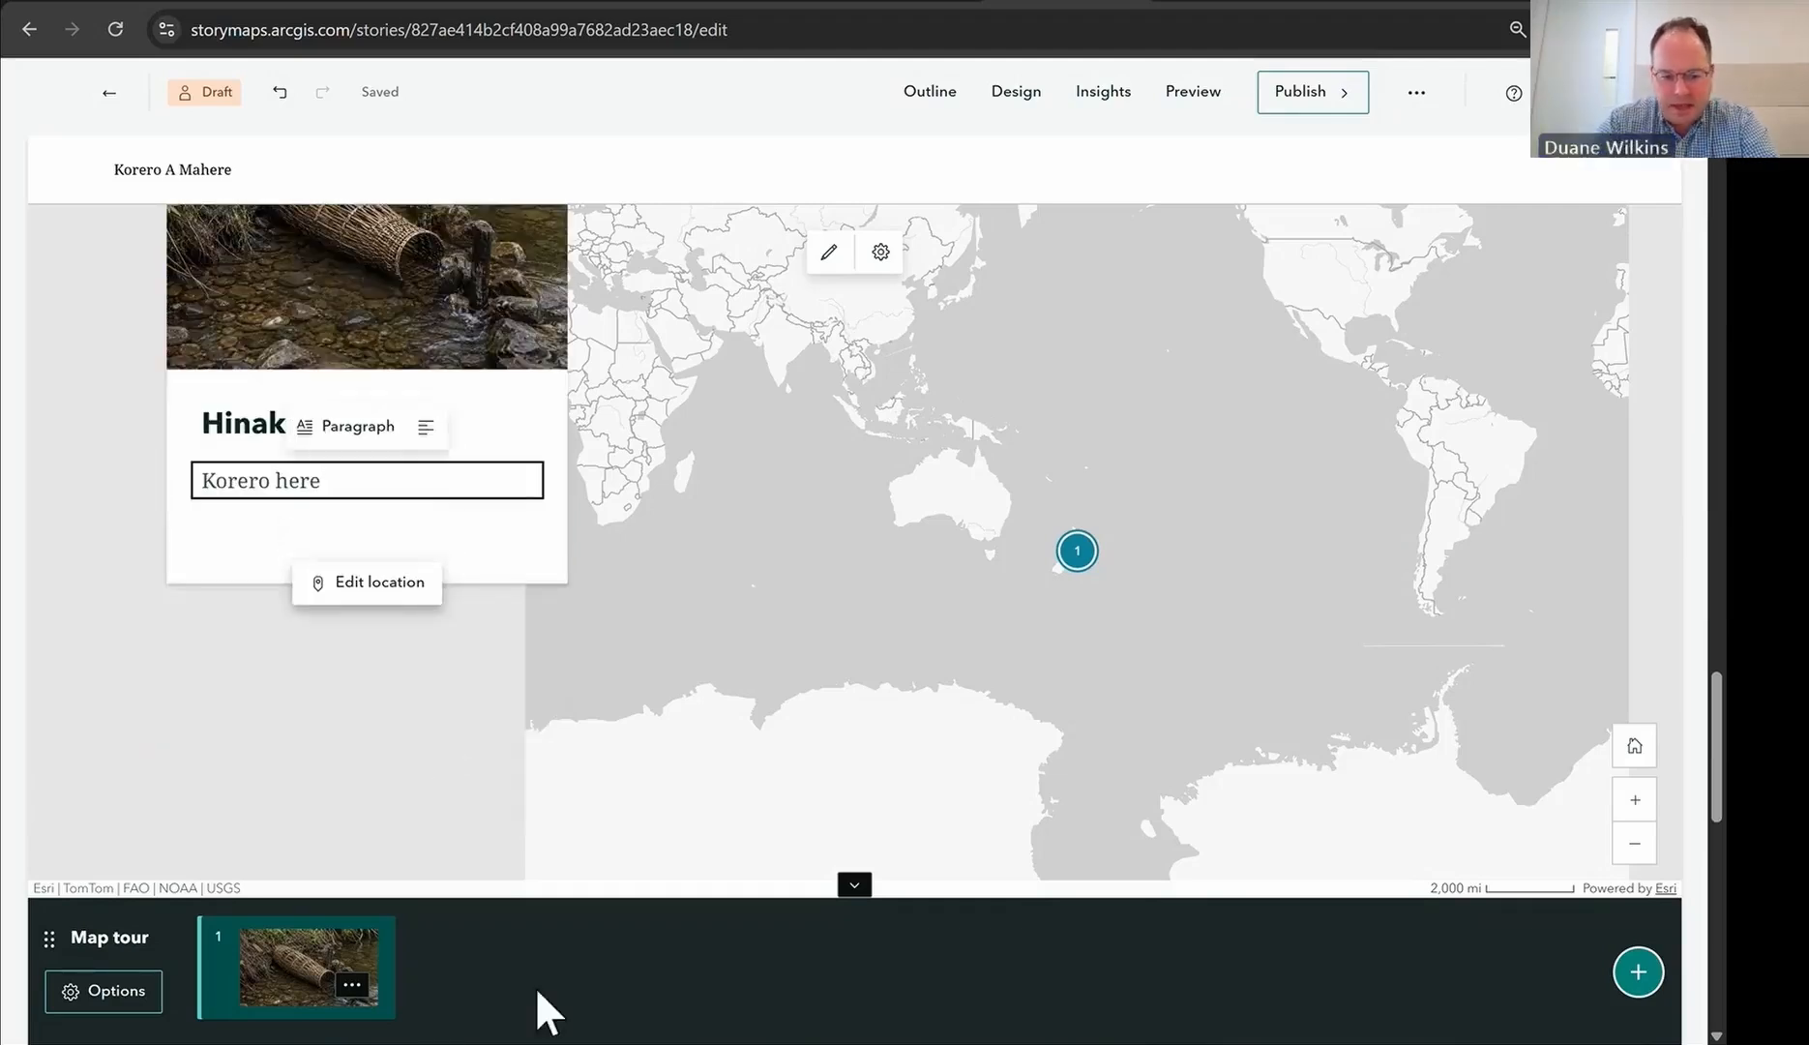
click(1638, 971)
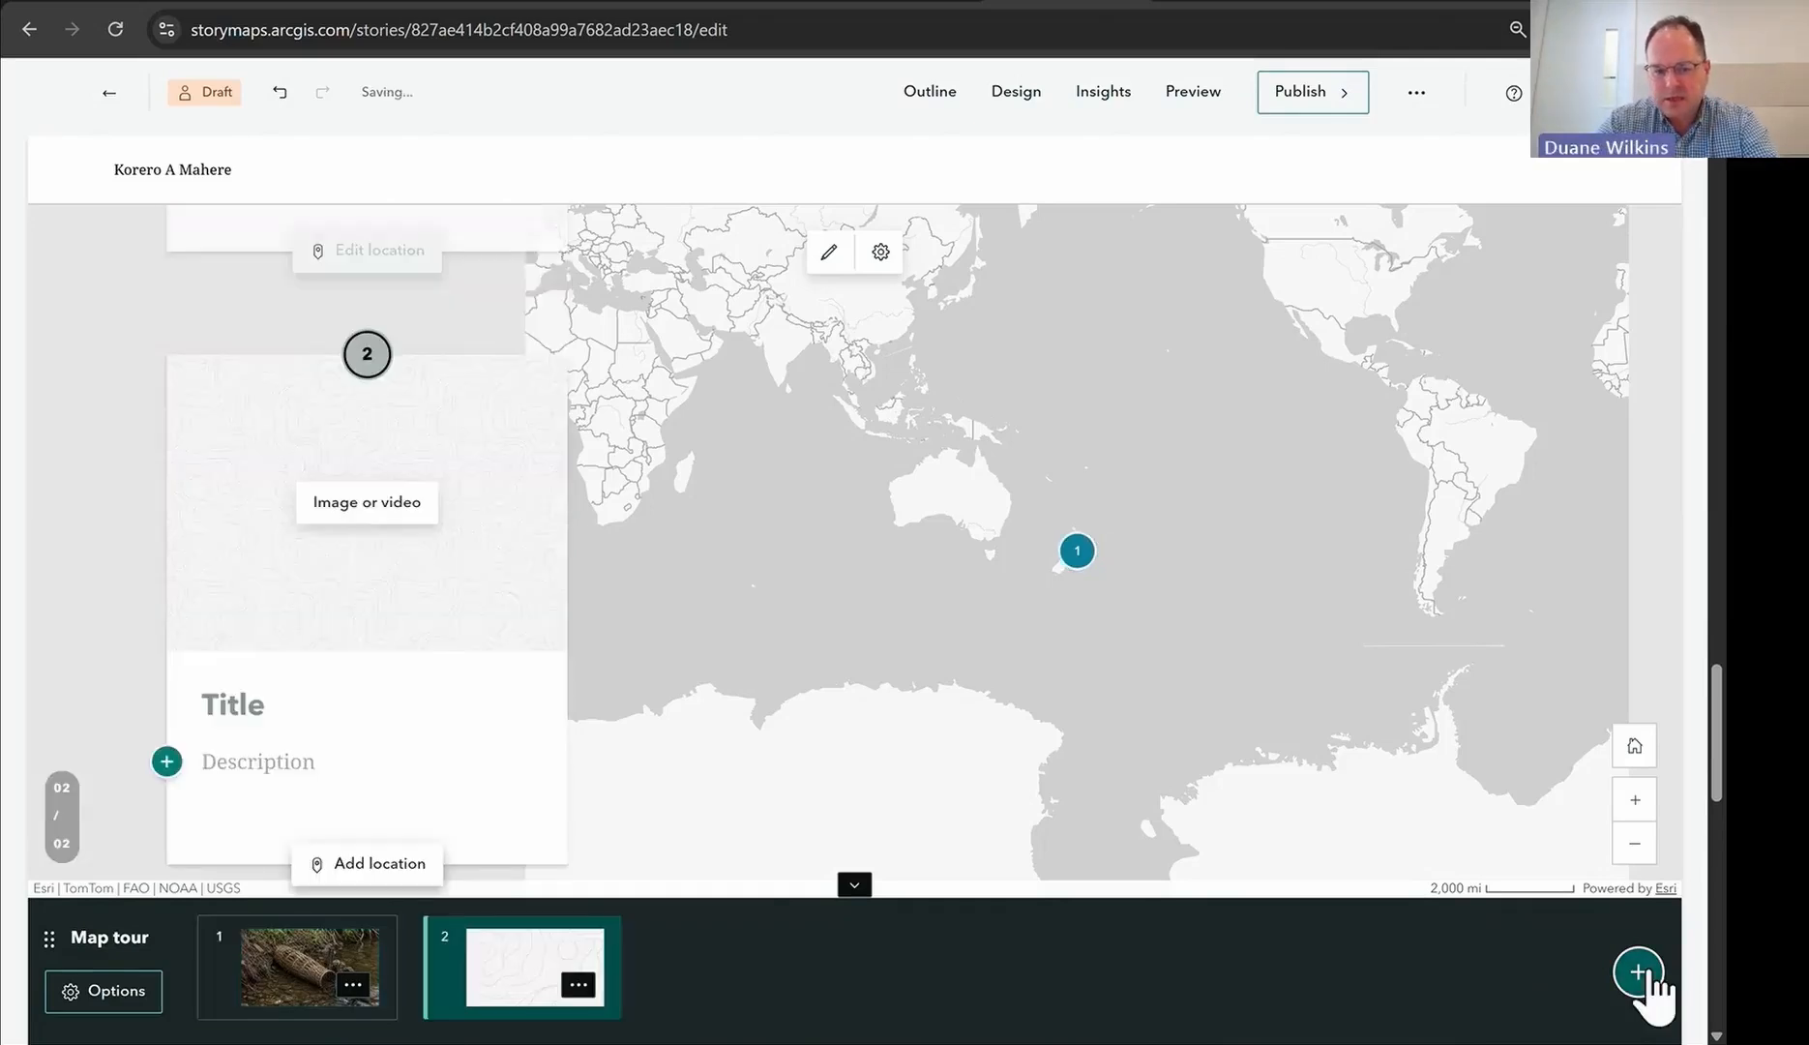
click(390, 504)
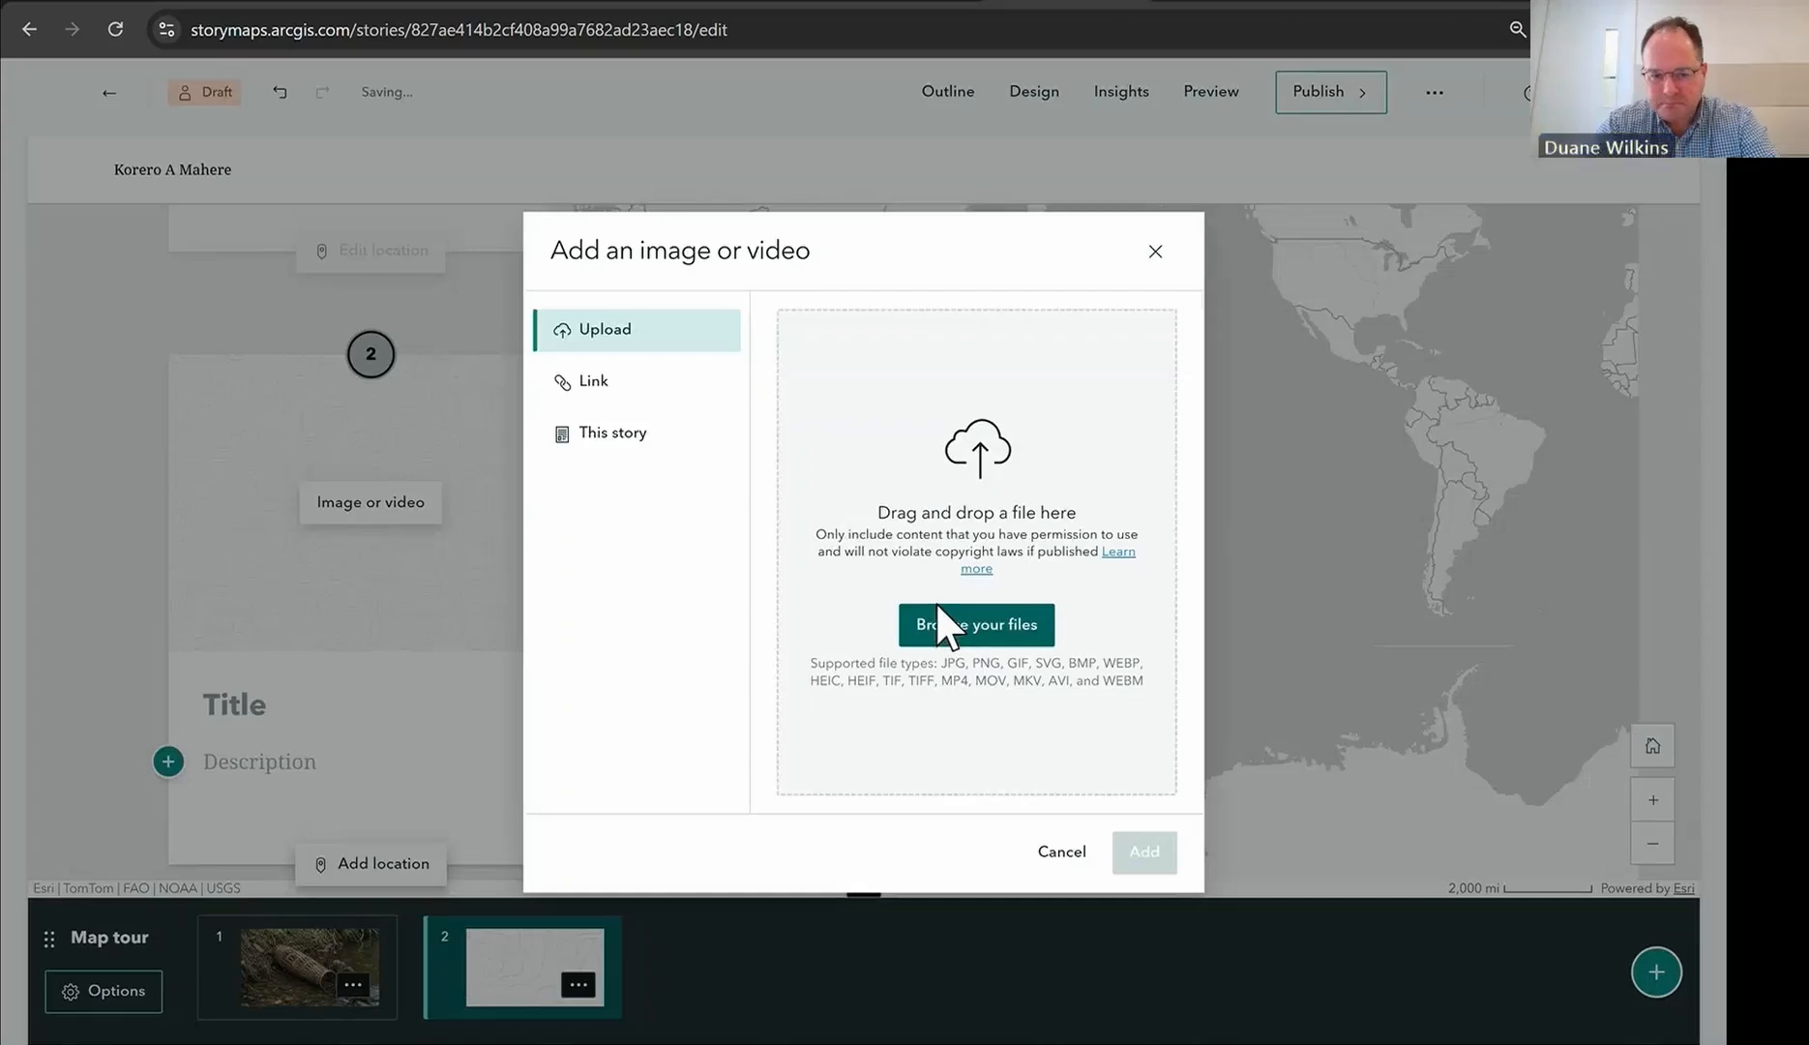
click(996, 634)
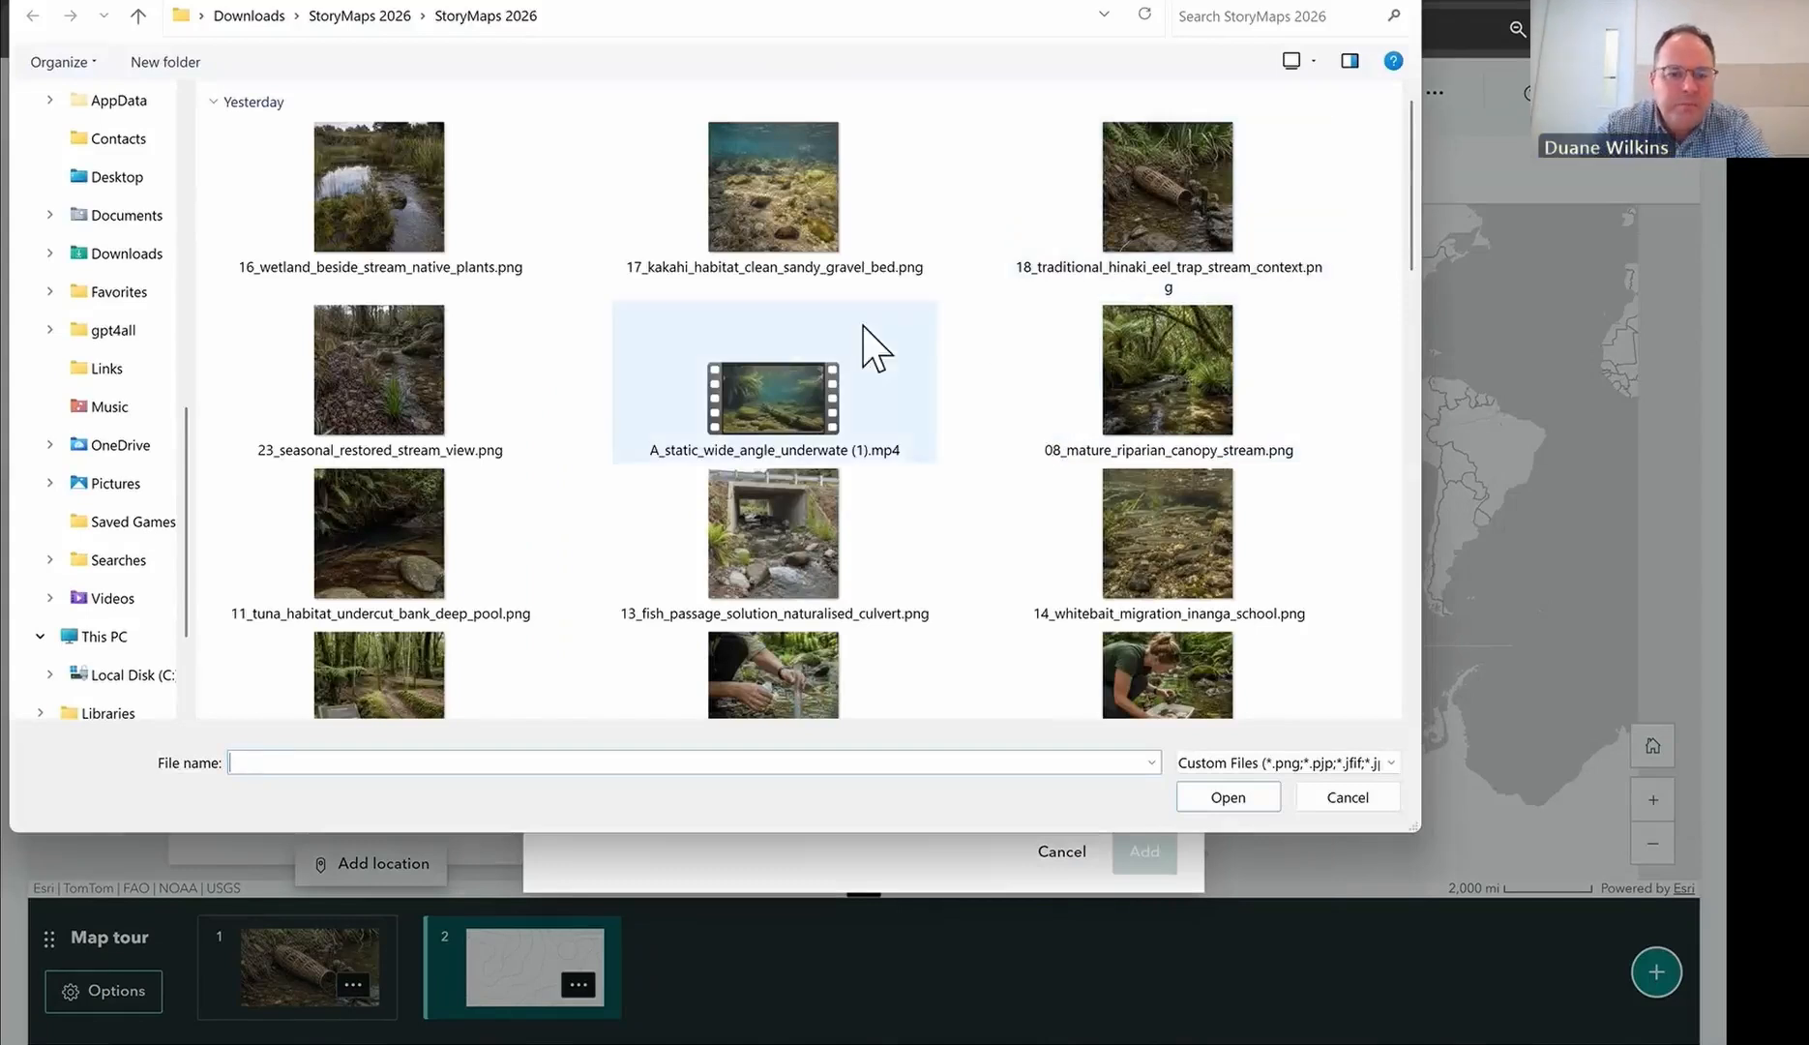
scroll(527, 375, down, 5)
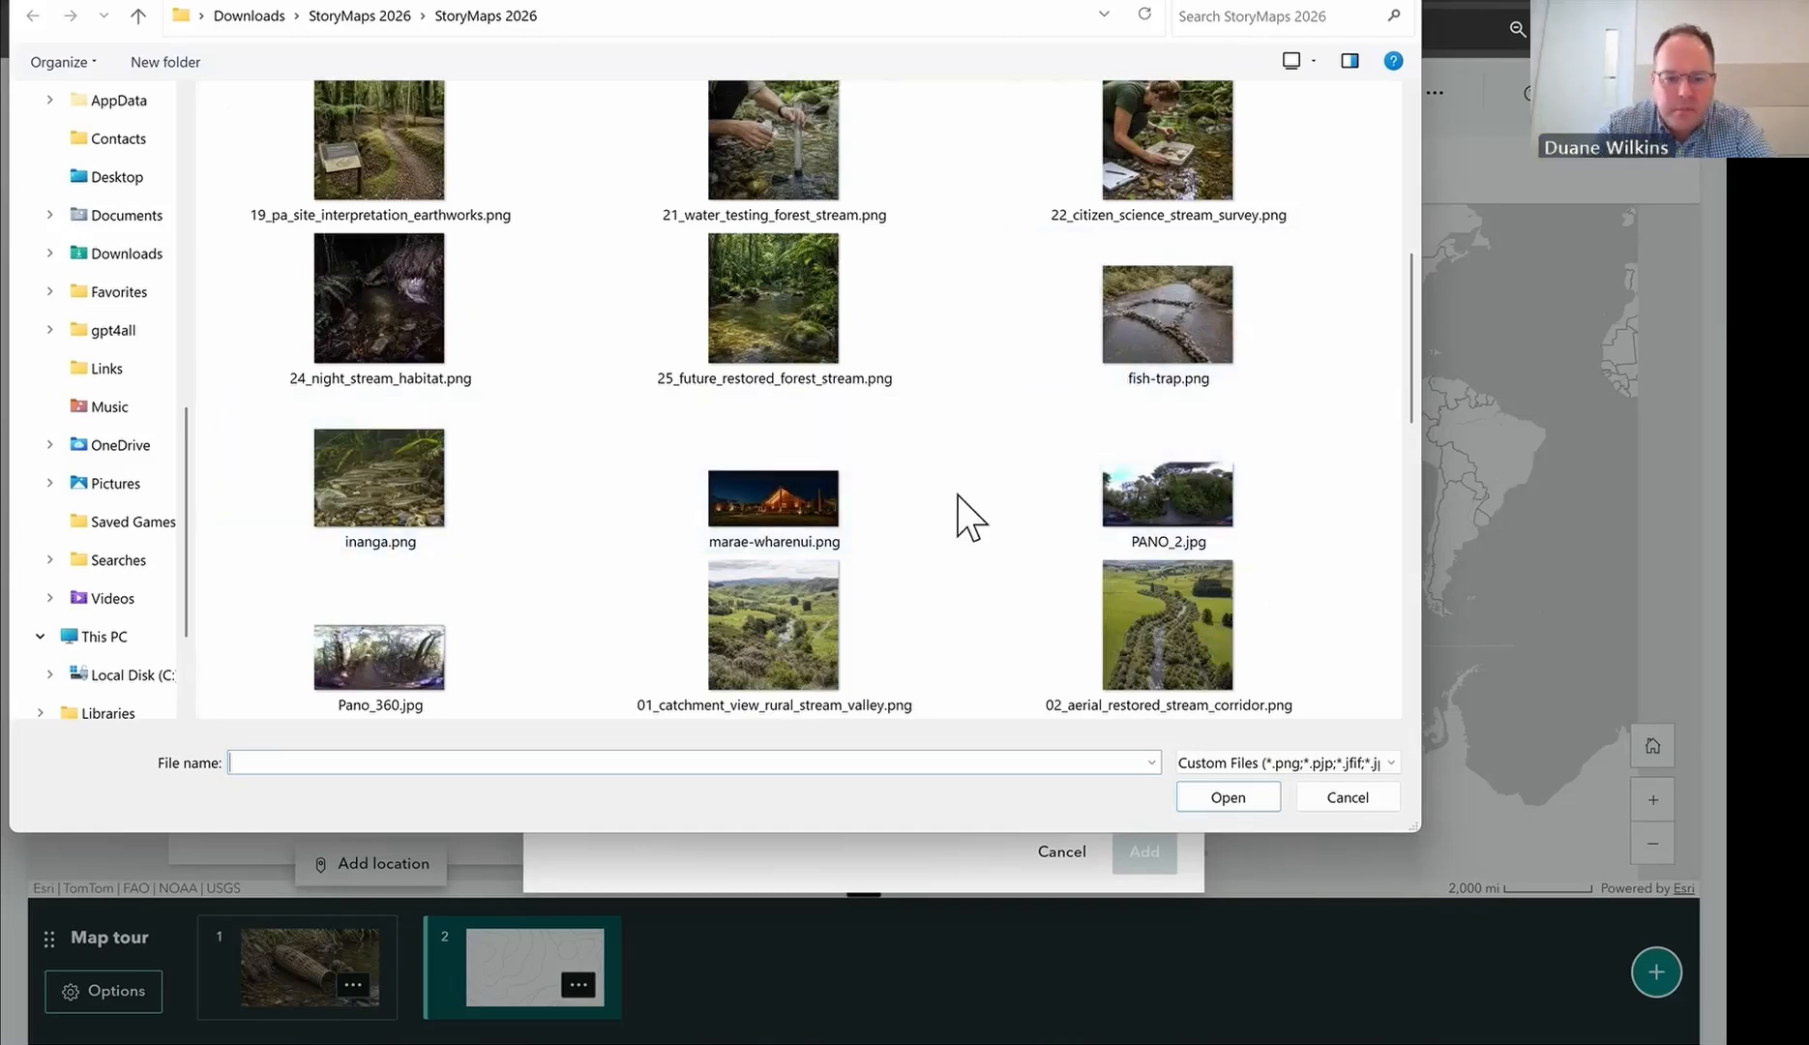
scroll(963, 495, down, 3)
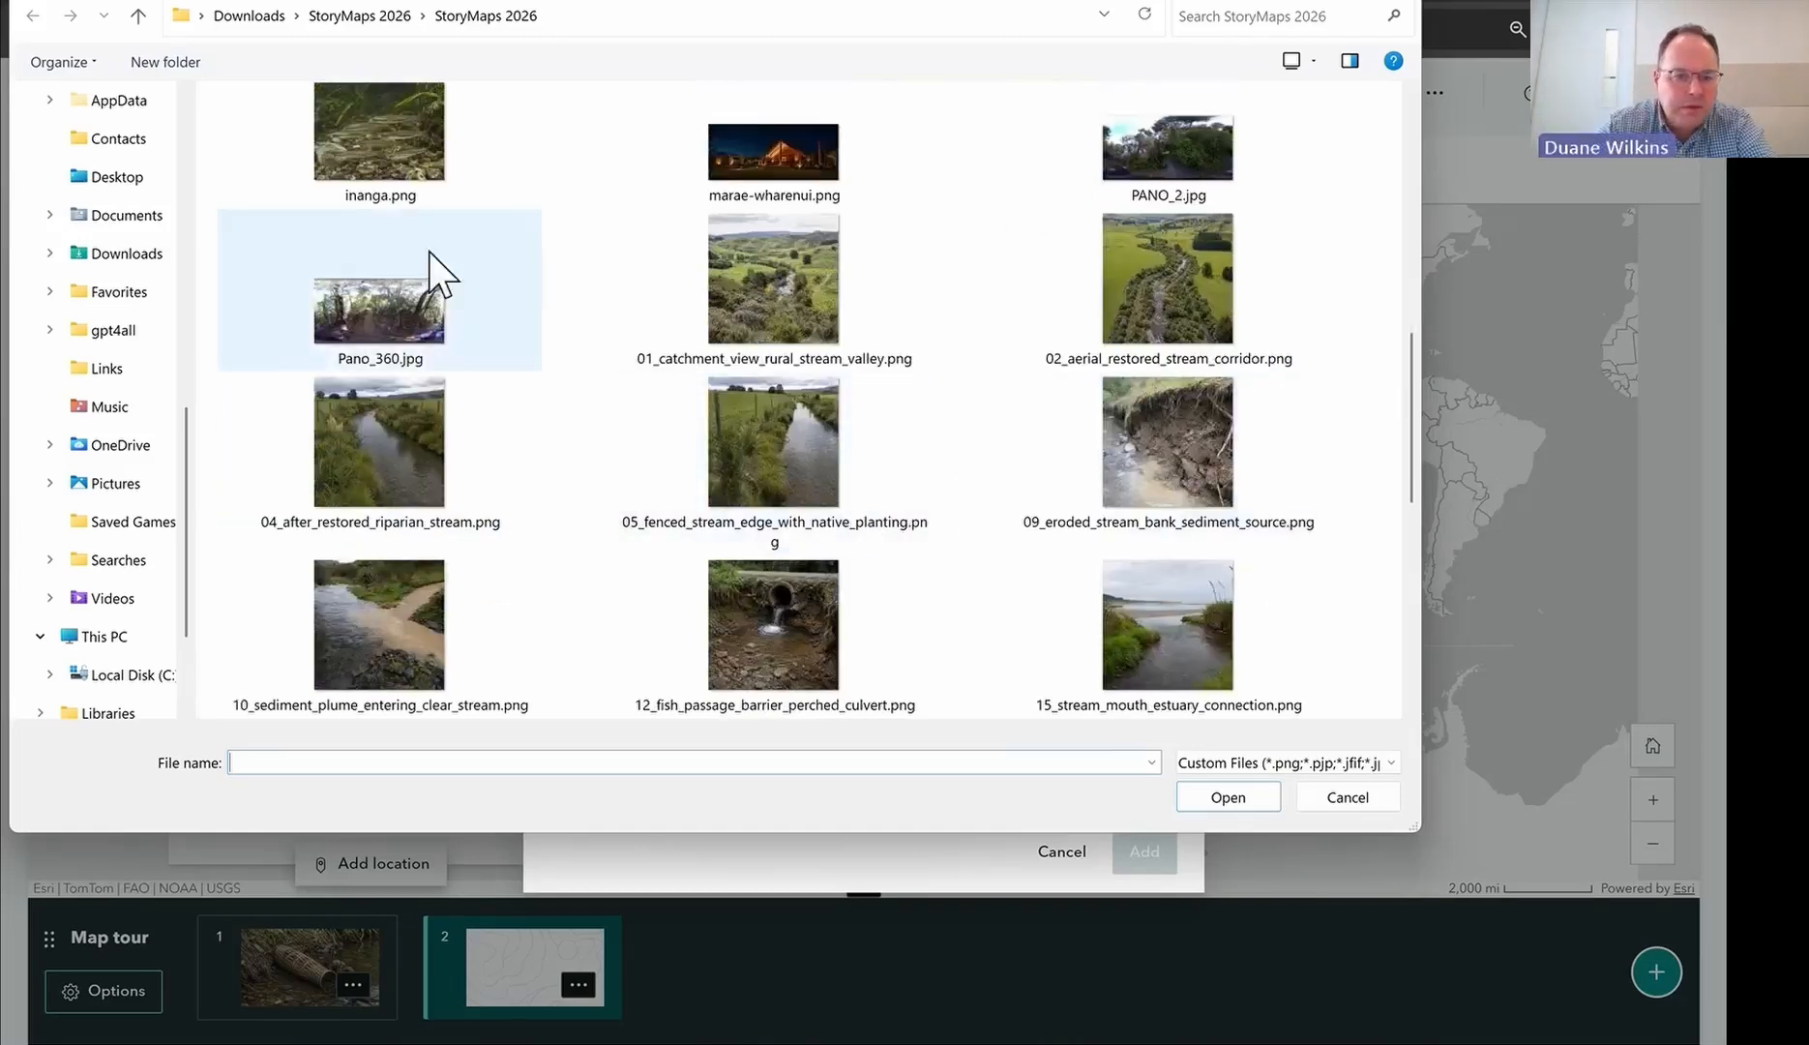
scroll(406, 310, up, 2)
click(381, 310)
click(1247, 799)
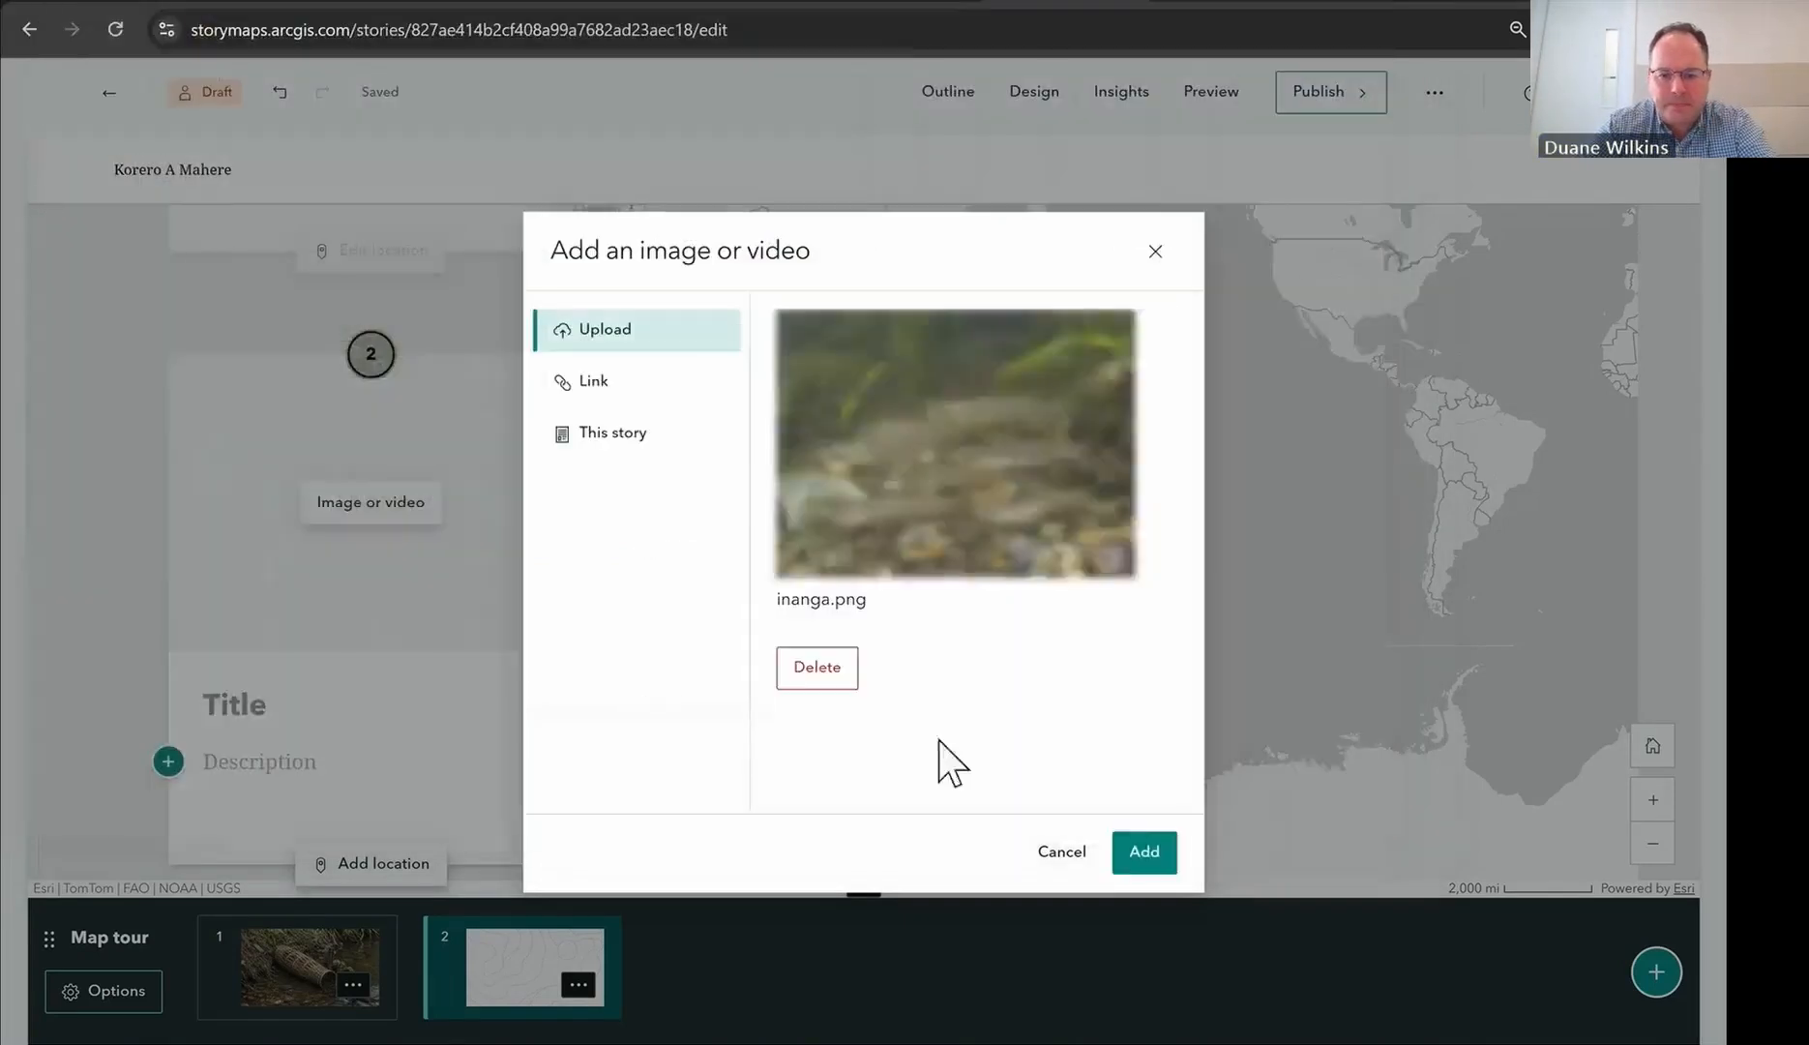
click(1146, 851)
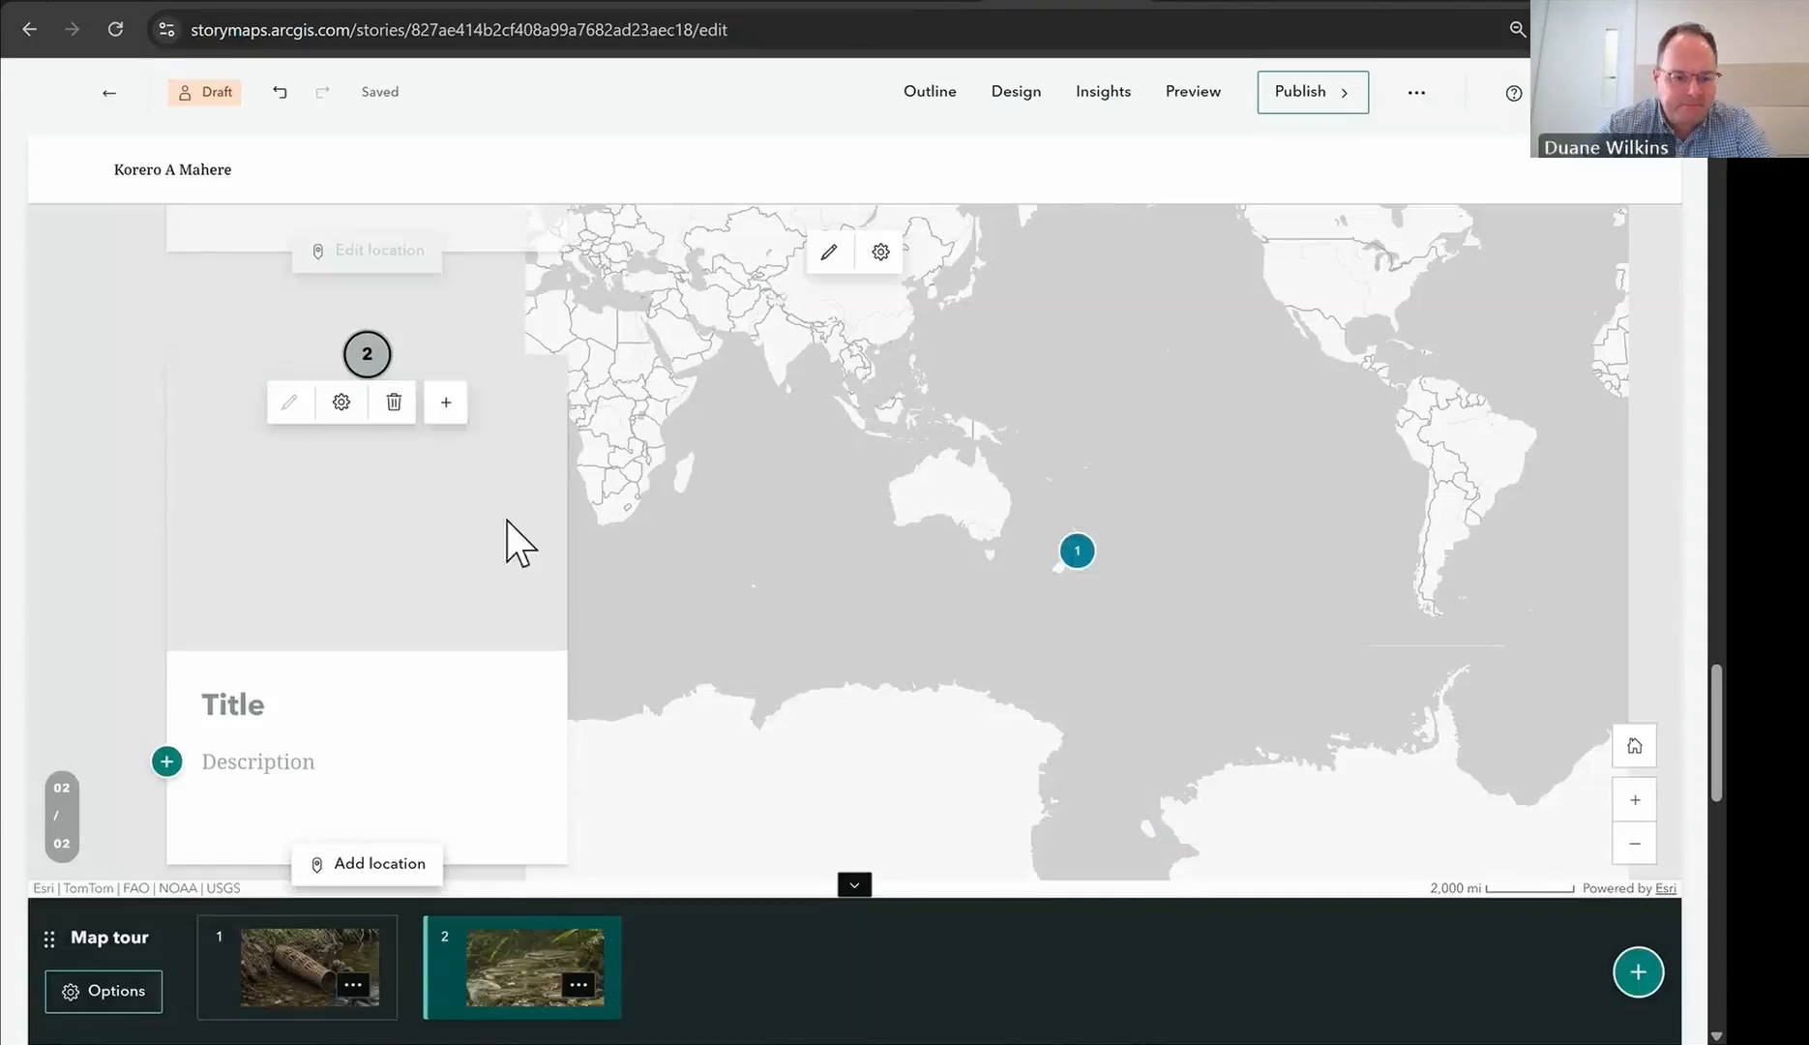
Step: Title the second tour stop "Inanga" and enter the description "Korero goes here."
text(Inanga)
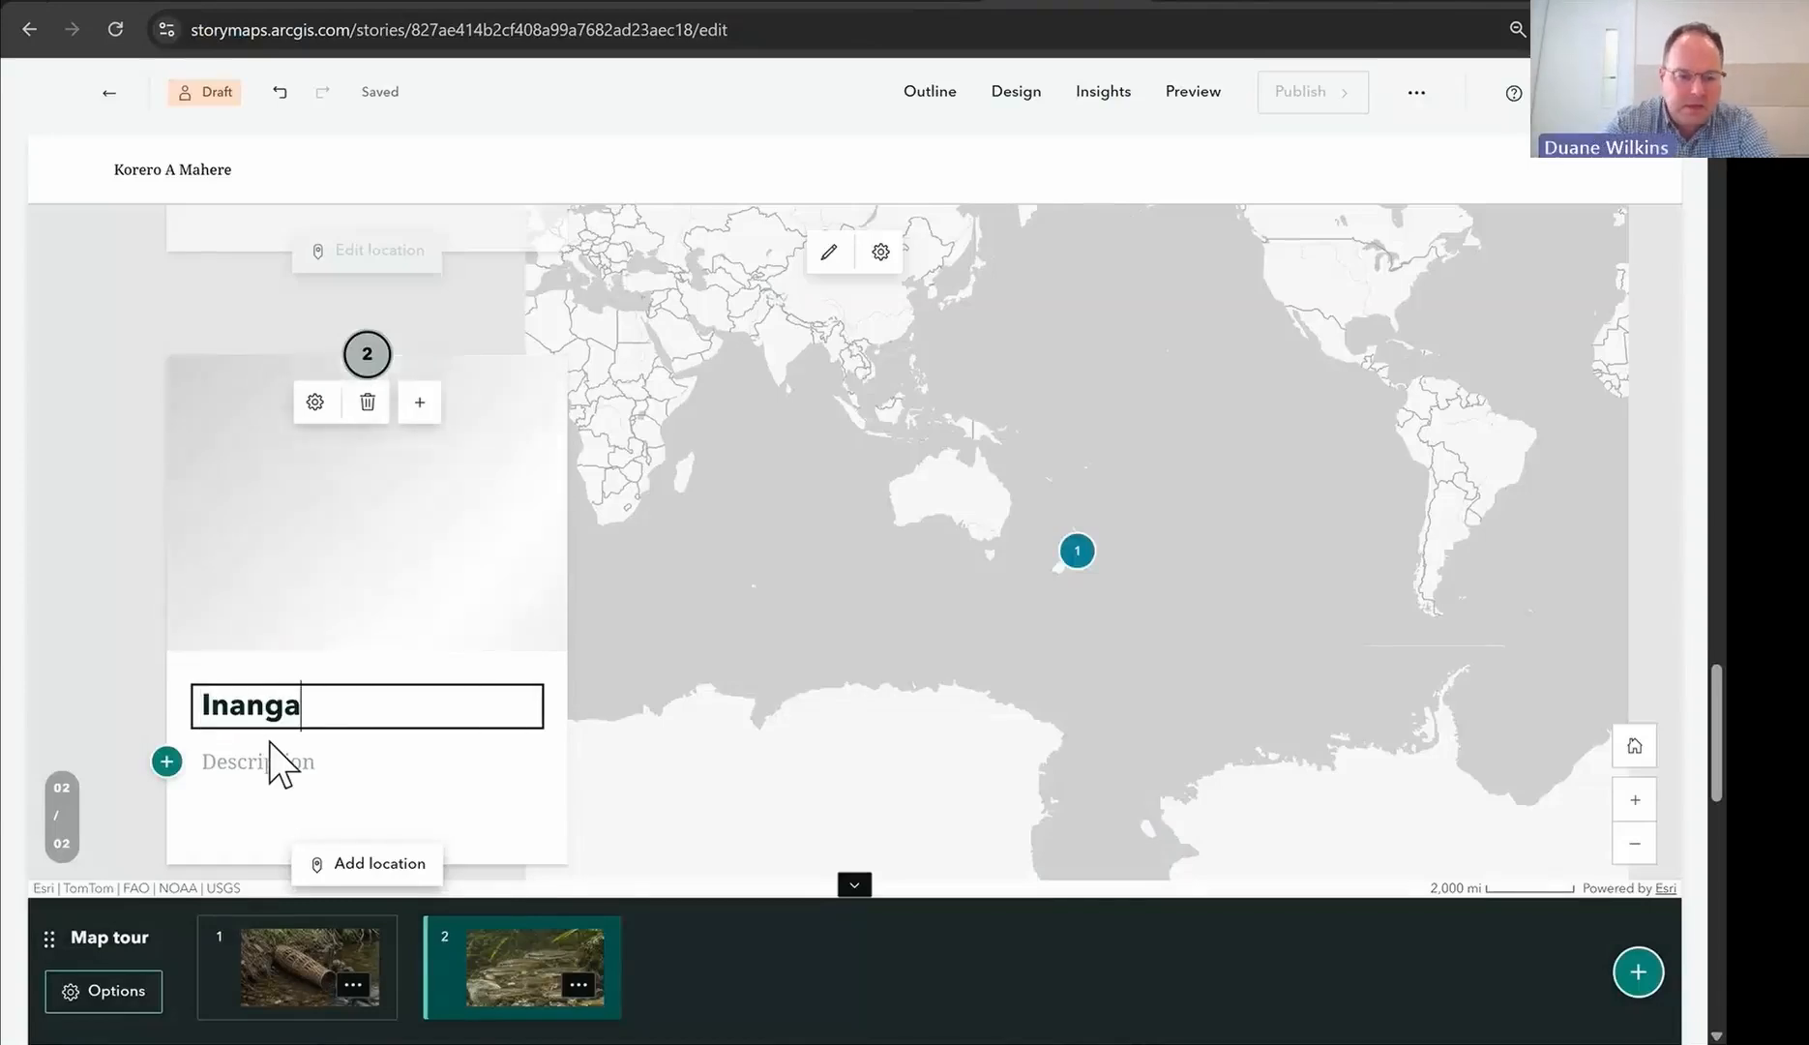
click(420, 773)
text(K)
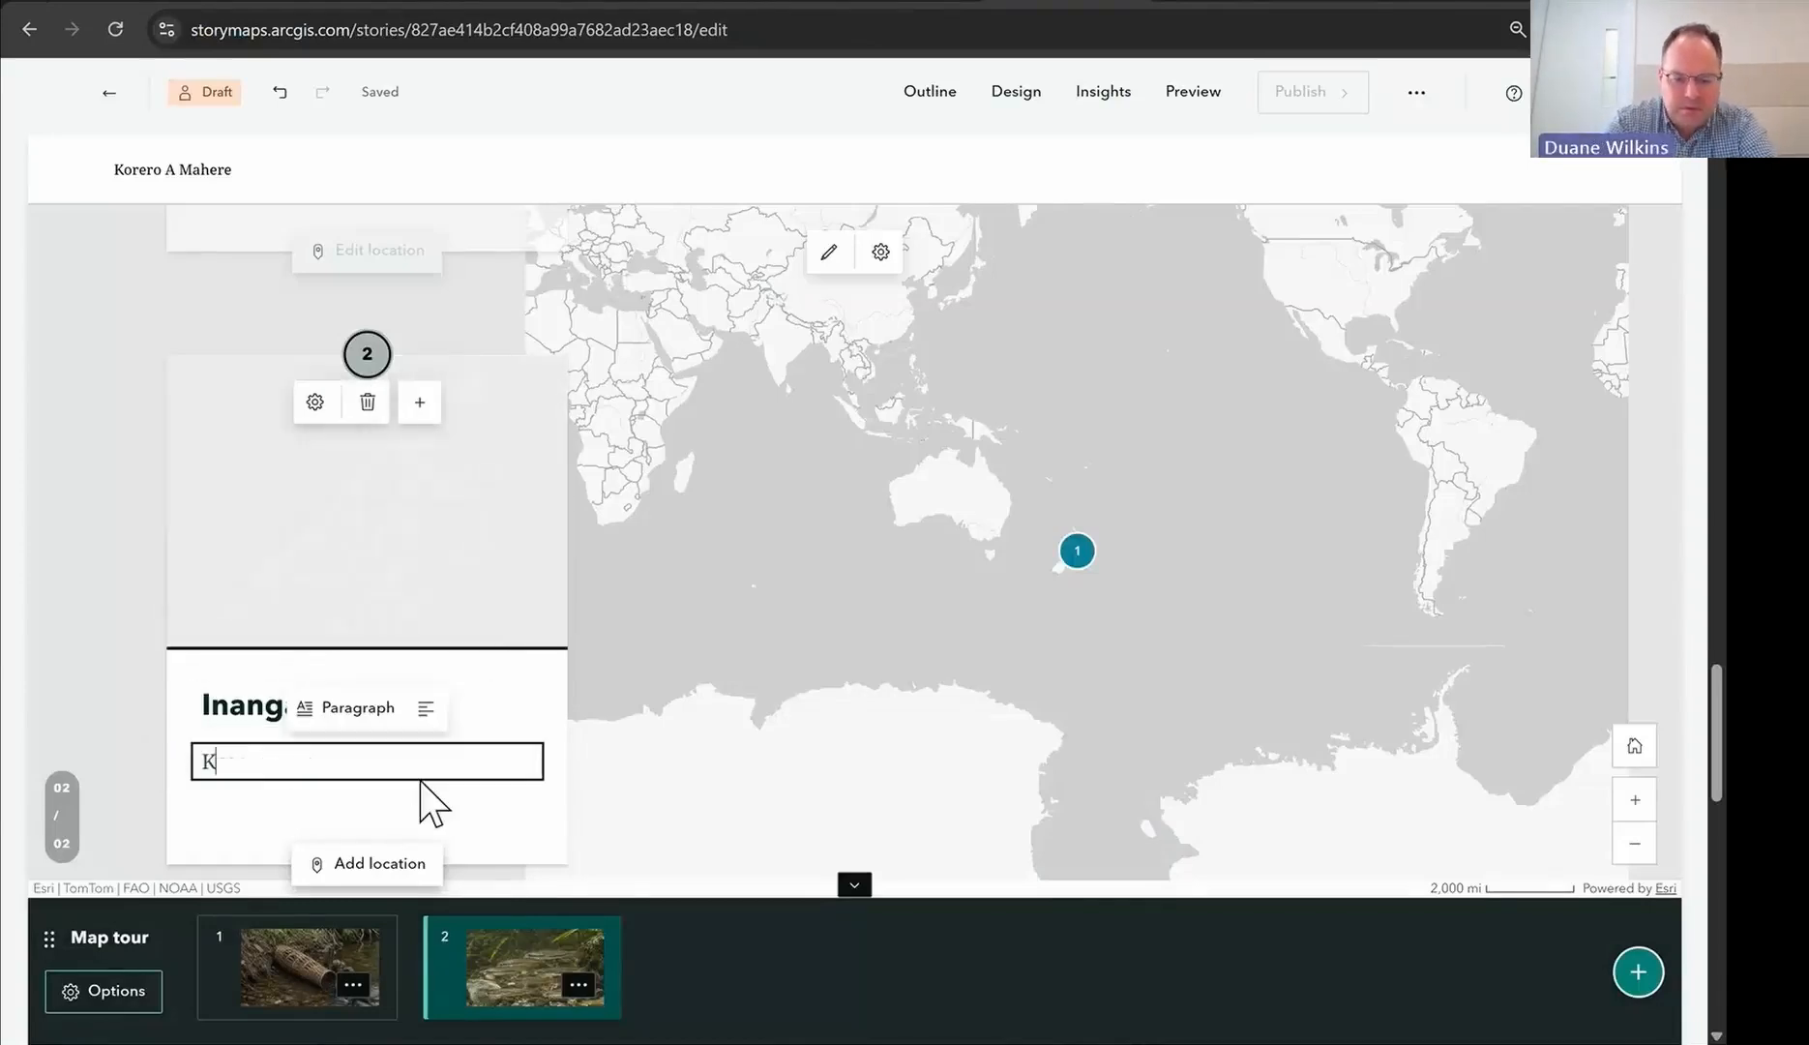
text(orero goes here.)
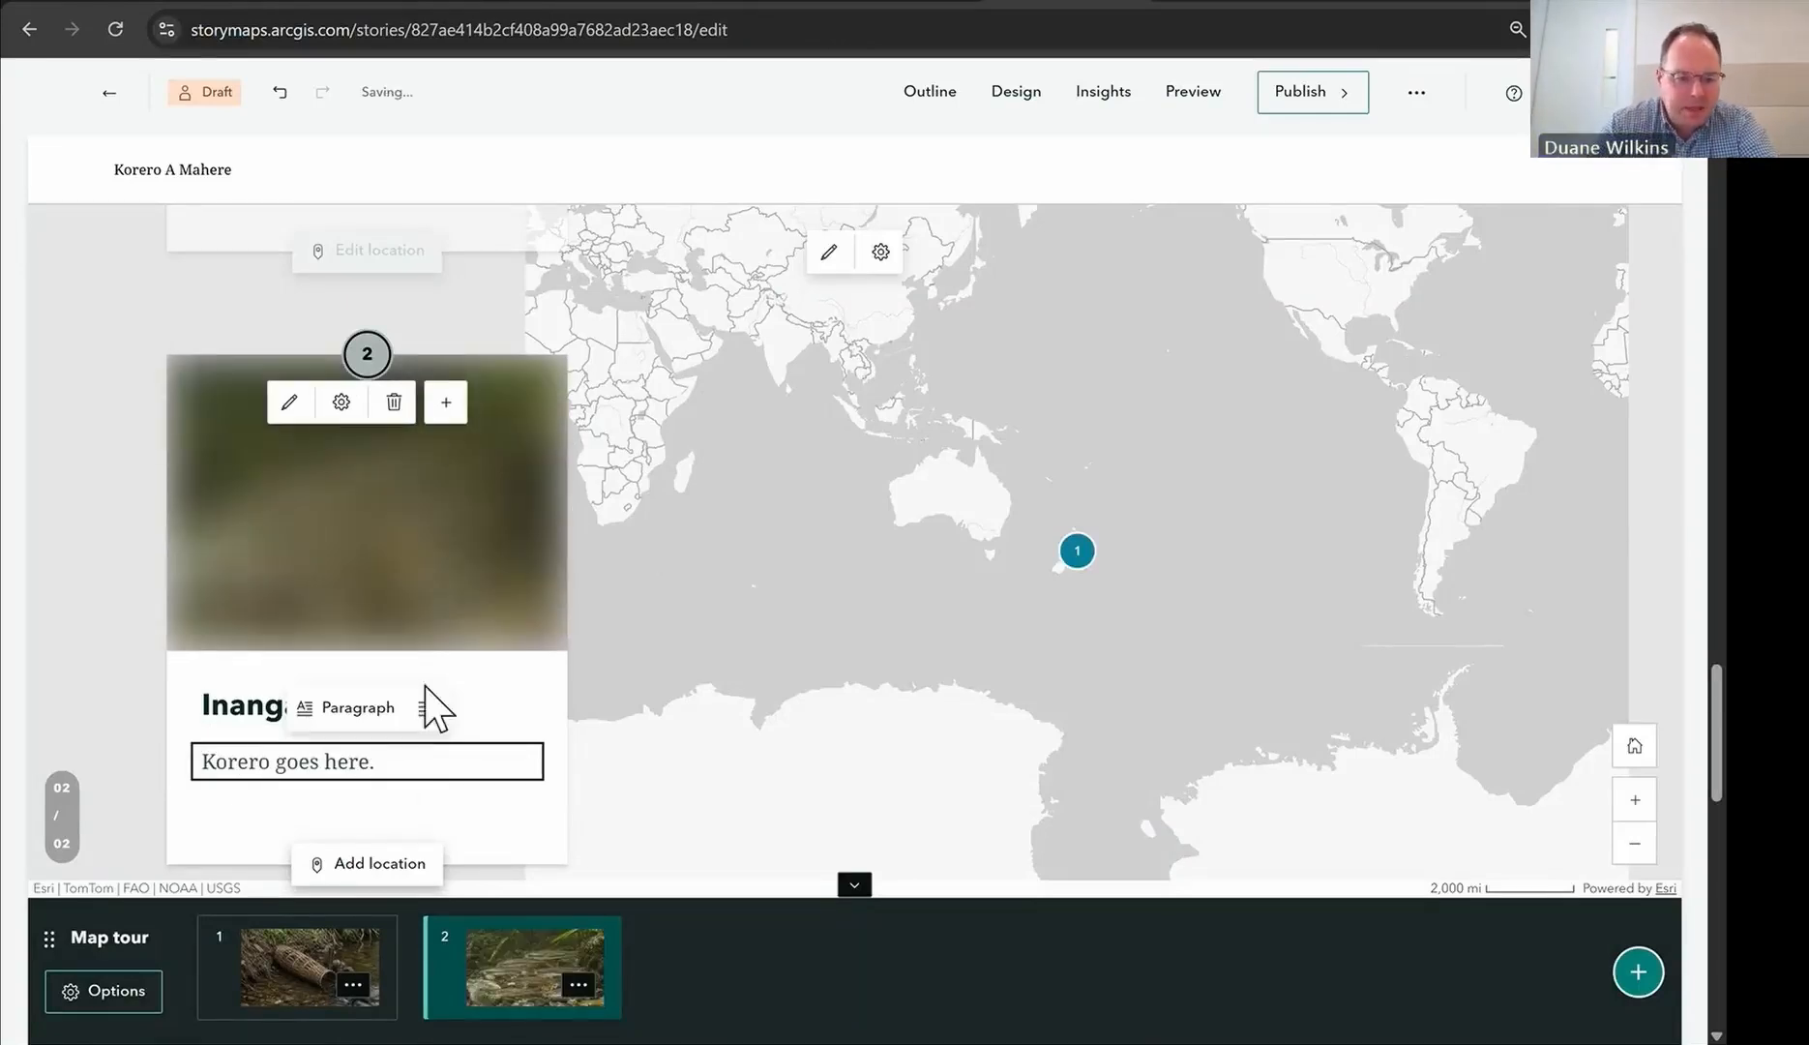
Step: Place the second stop's point just northeast of stop 1 and save the location
click(373, 878)
click(373, 871)
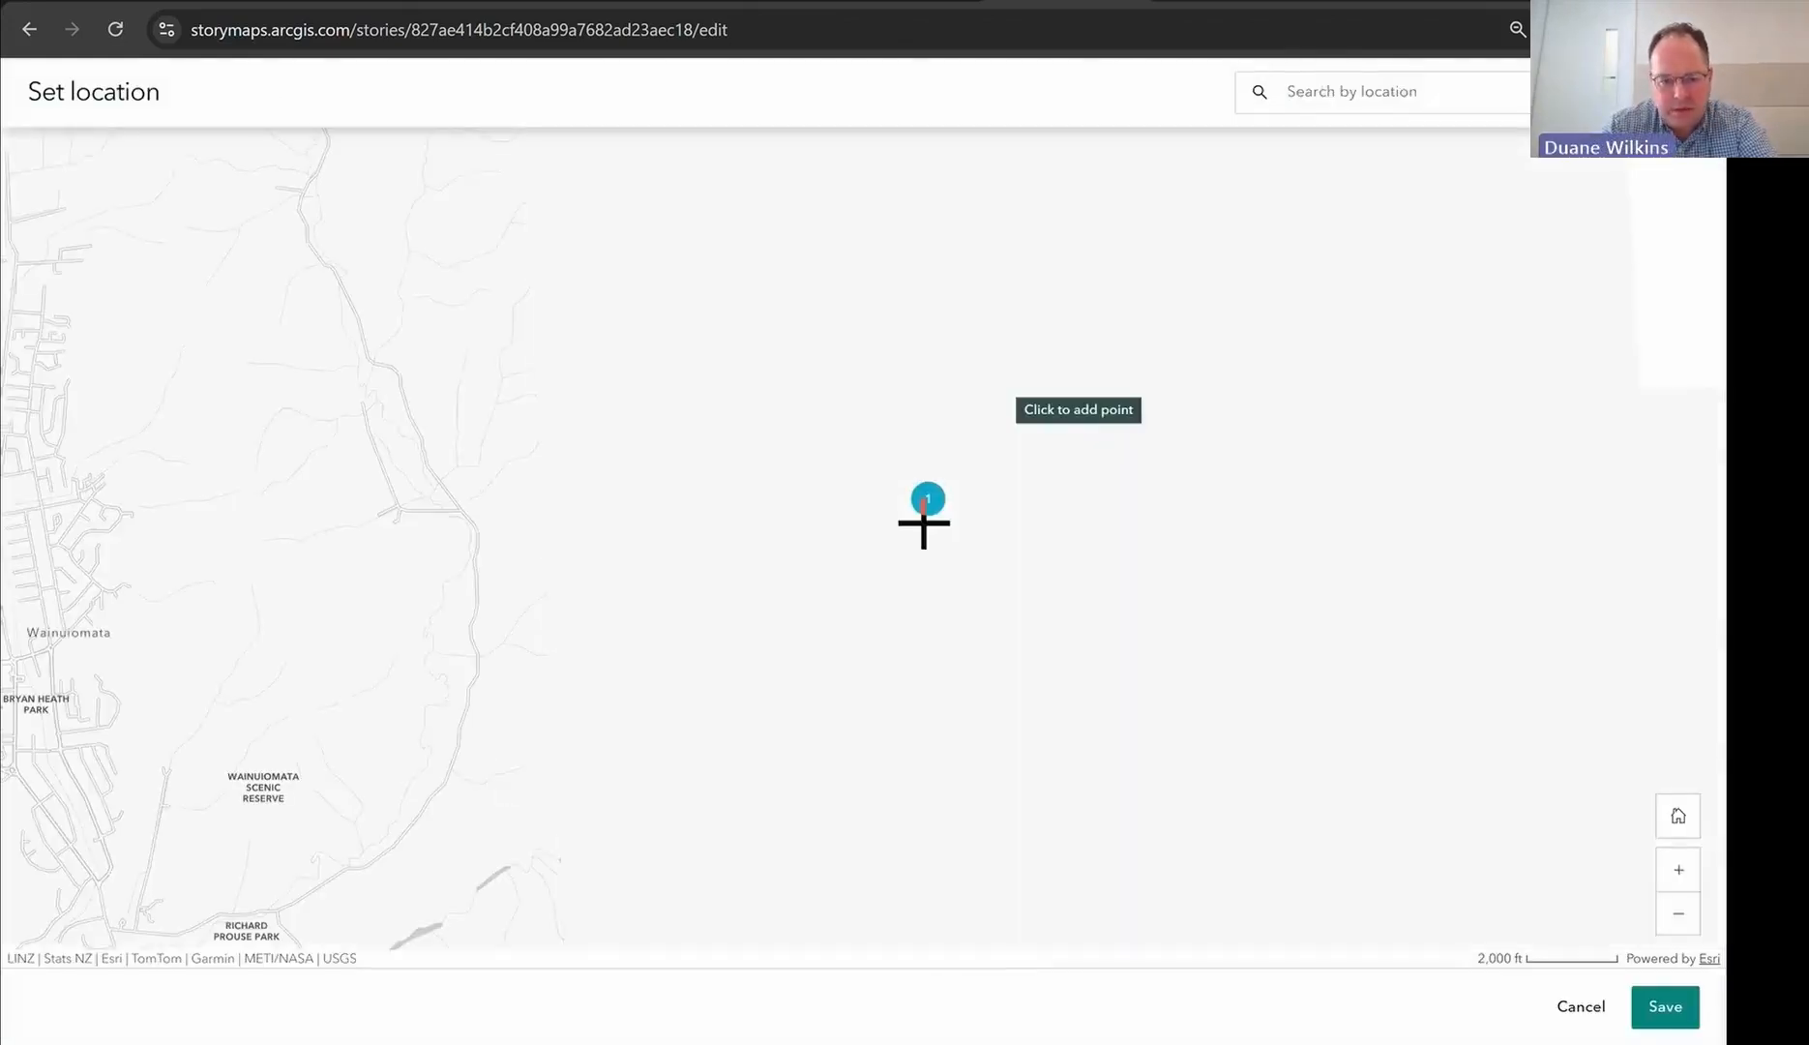
click(1025, 447)
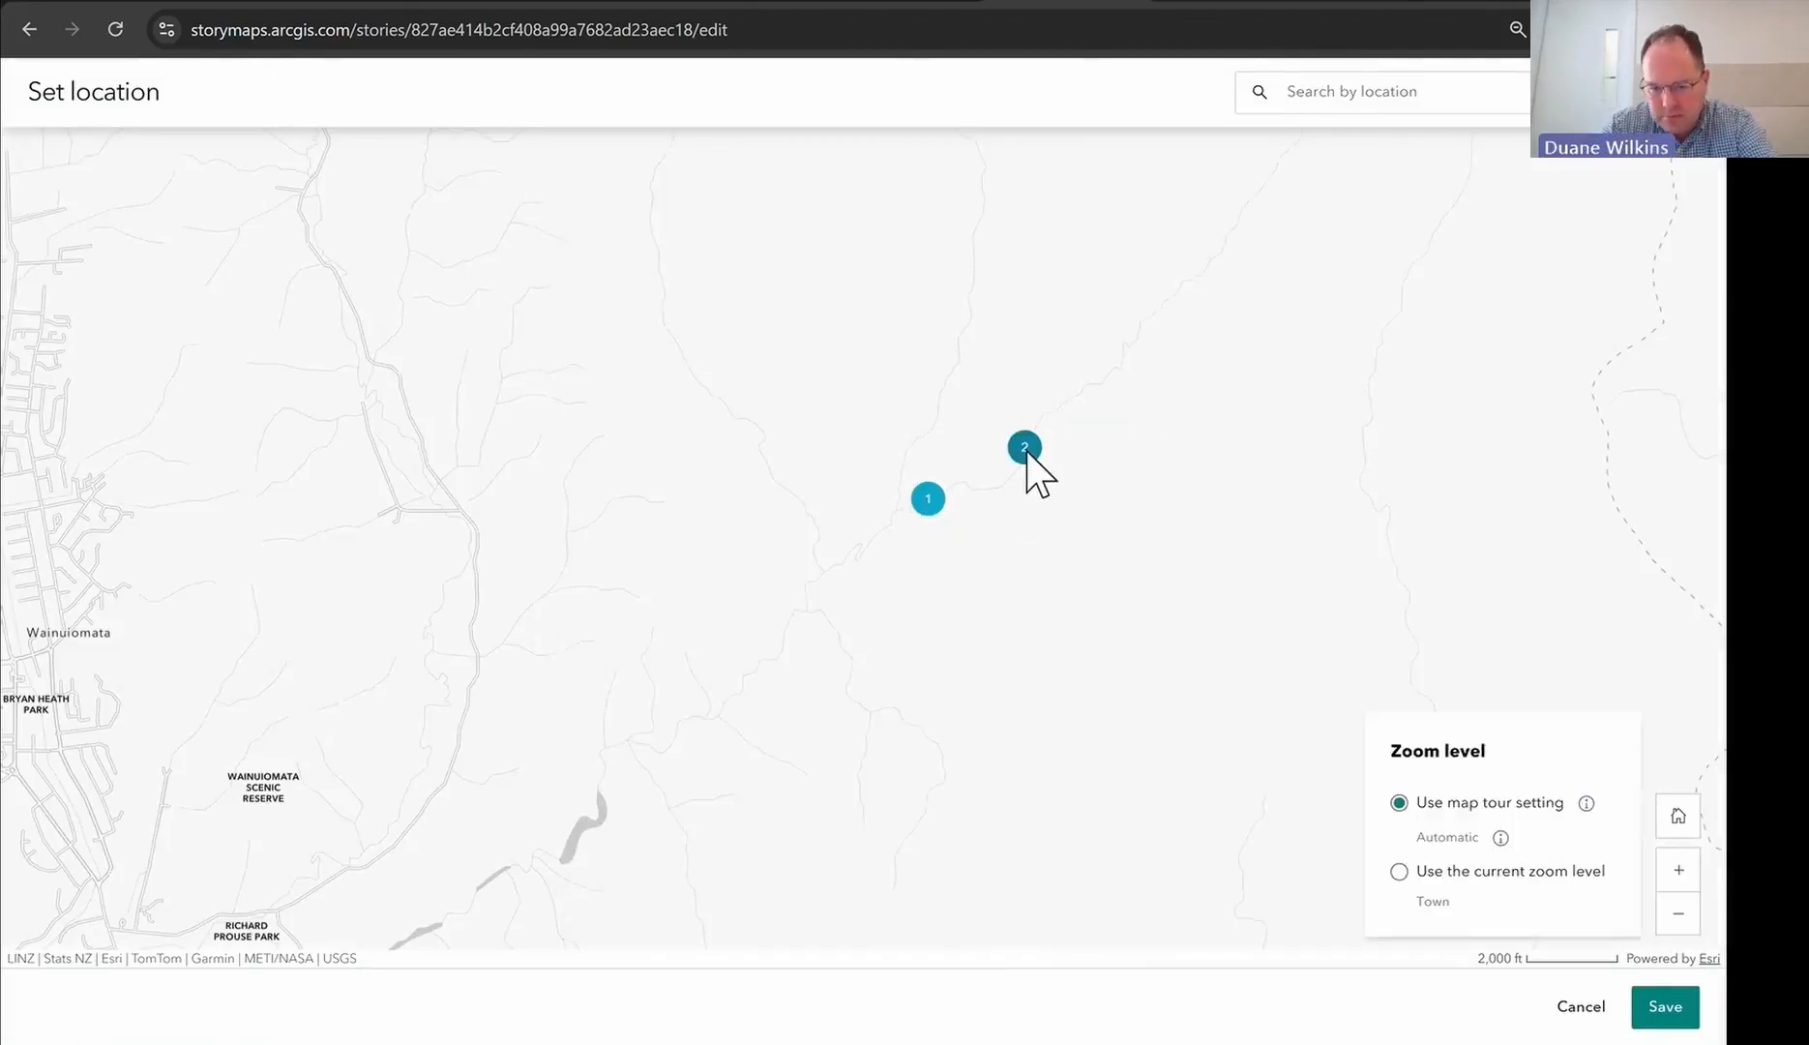
click(1661, 1011)
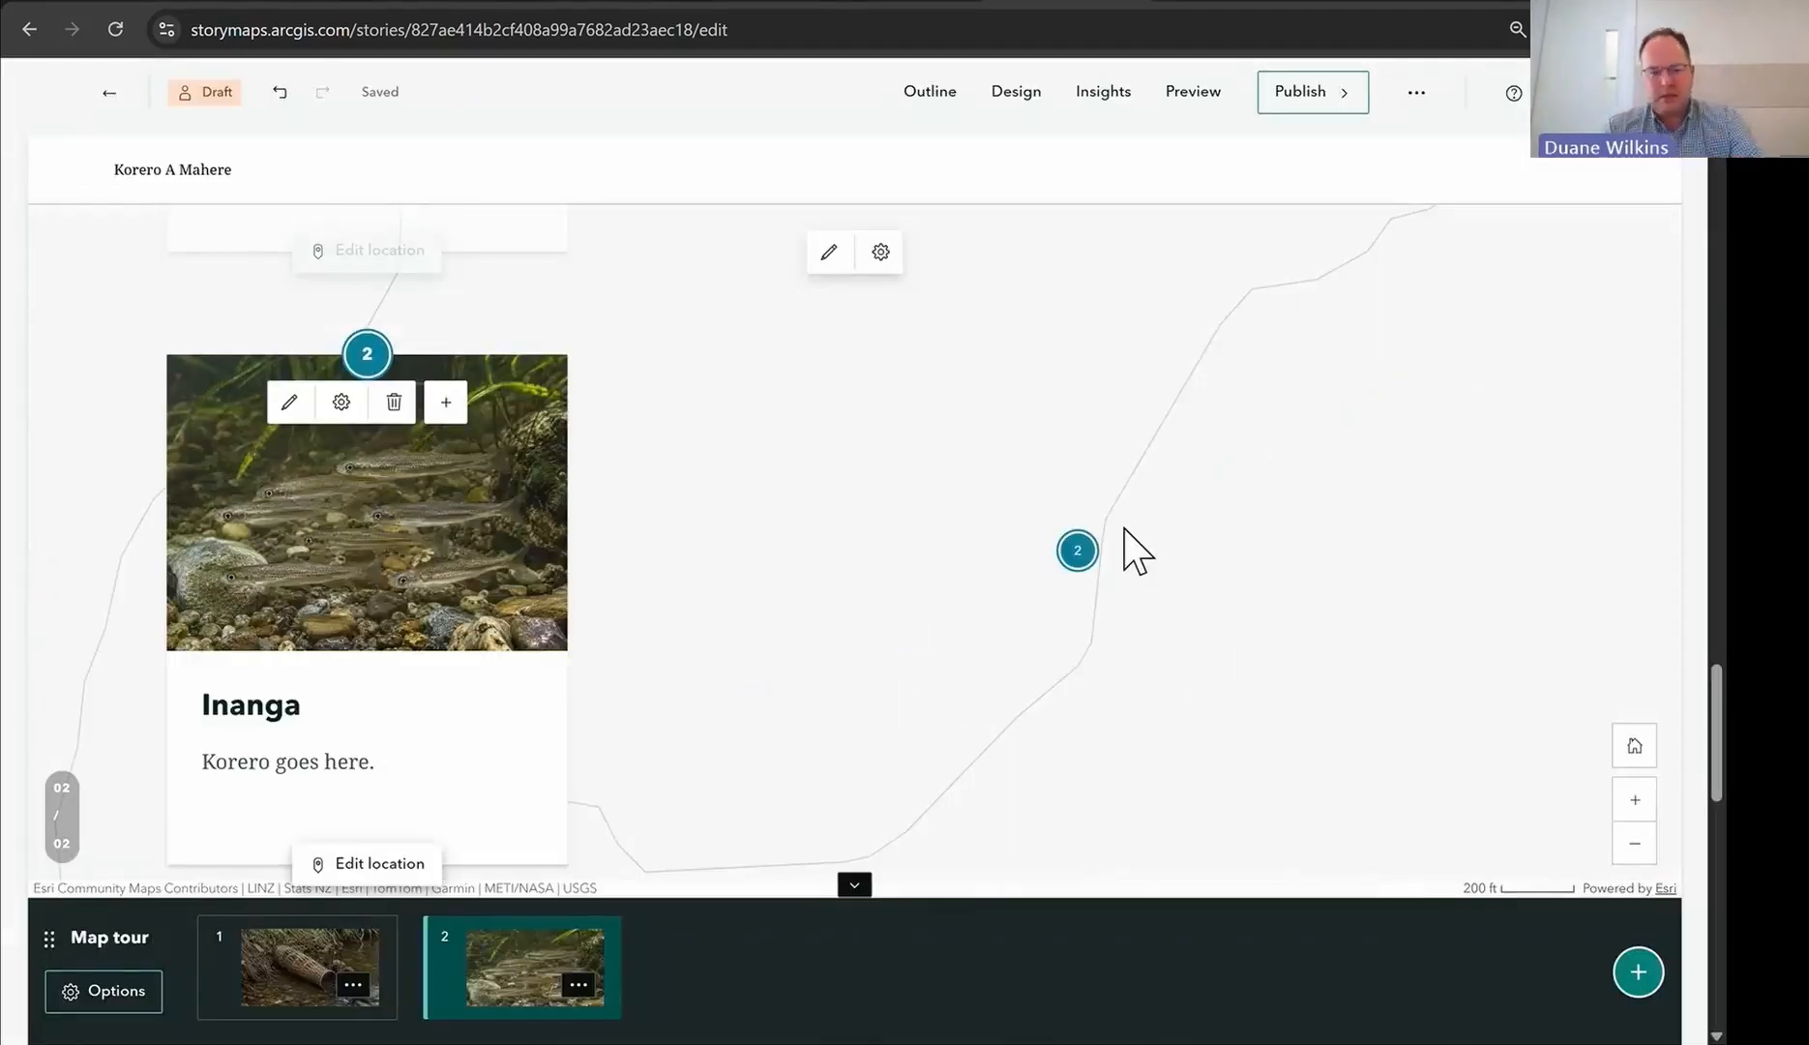
Step: Add a third stop to the map tour and upload "shortfin-una.png" as its image
scroll(457, 497, down, 5)
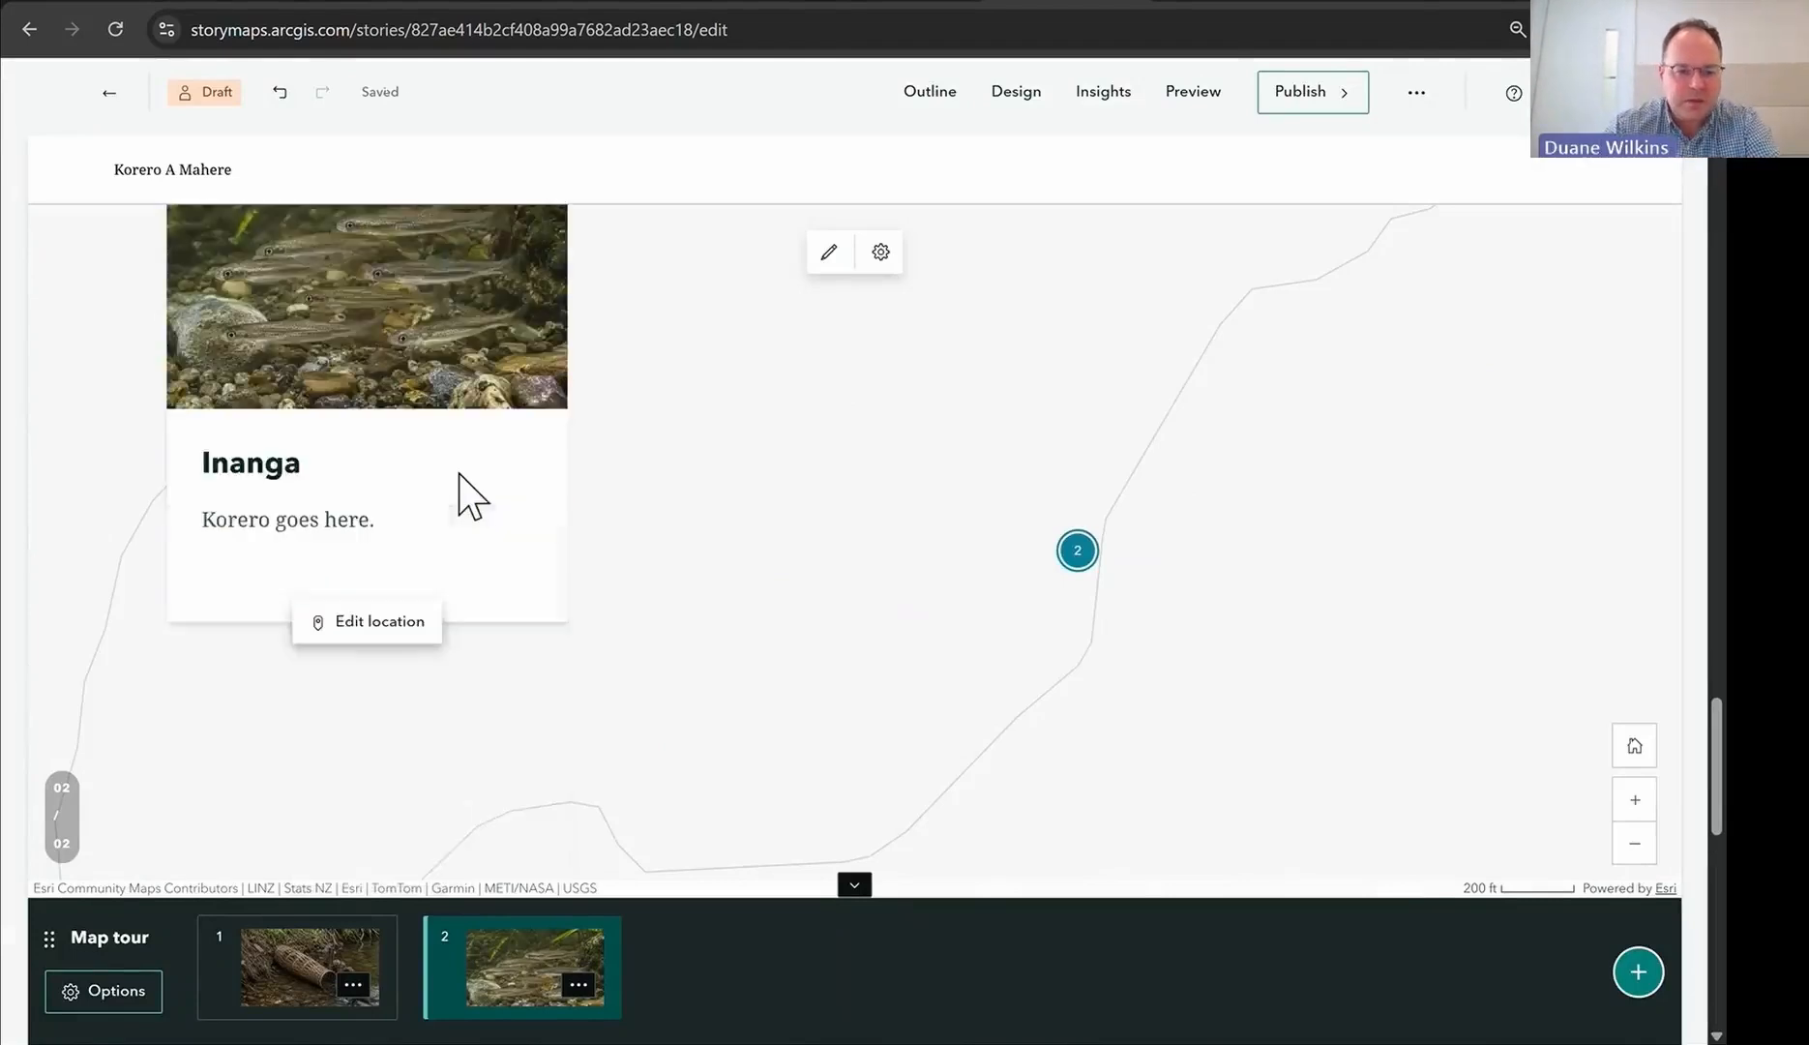
scroll(401, 588, up, 3)
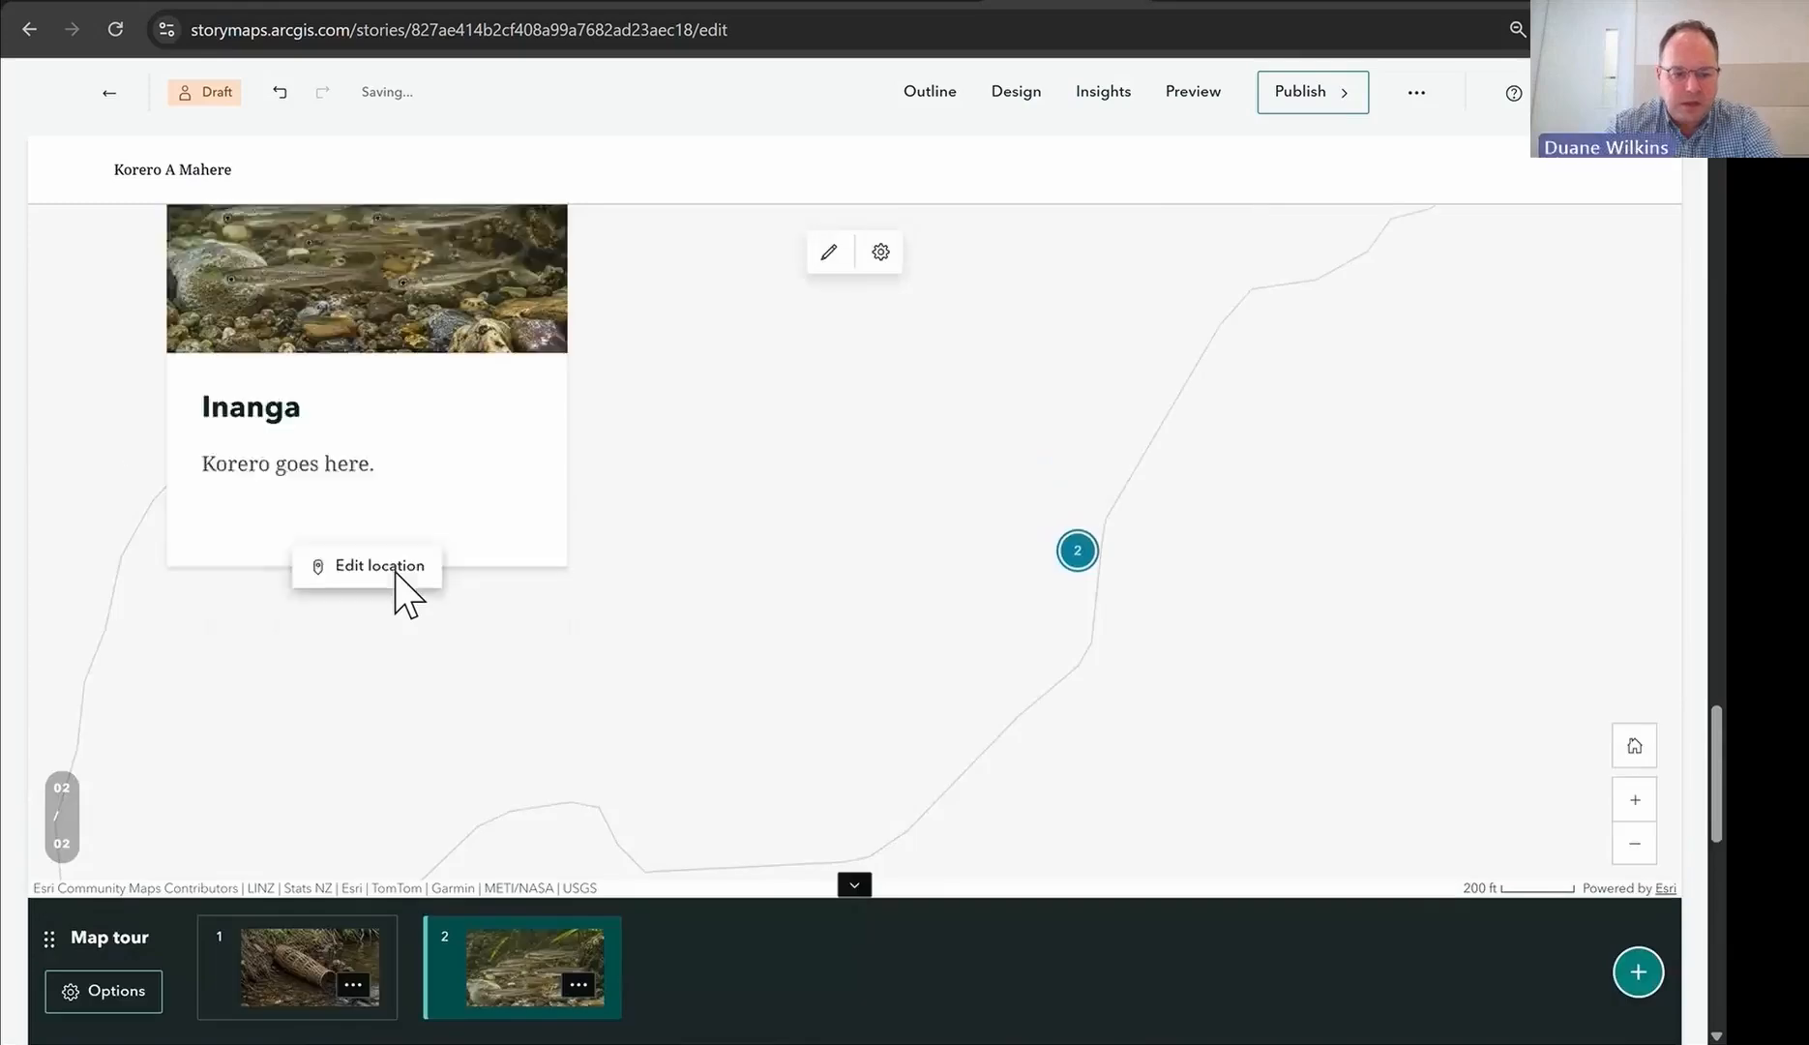
click(1647, 962)
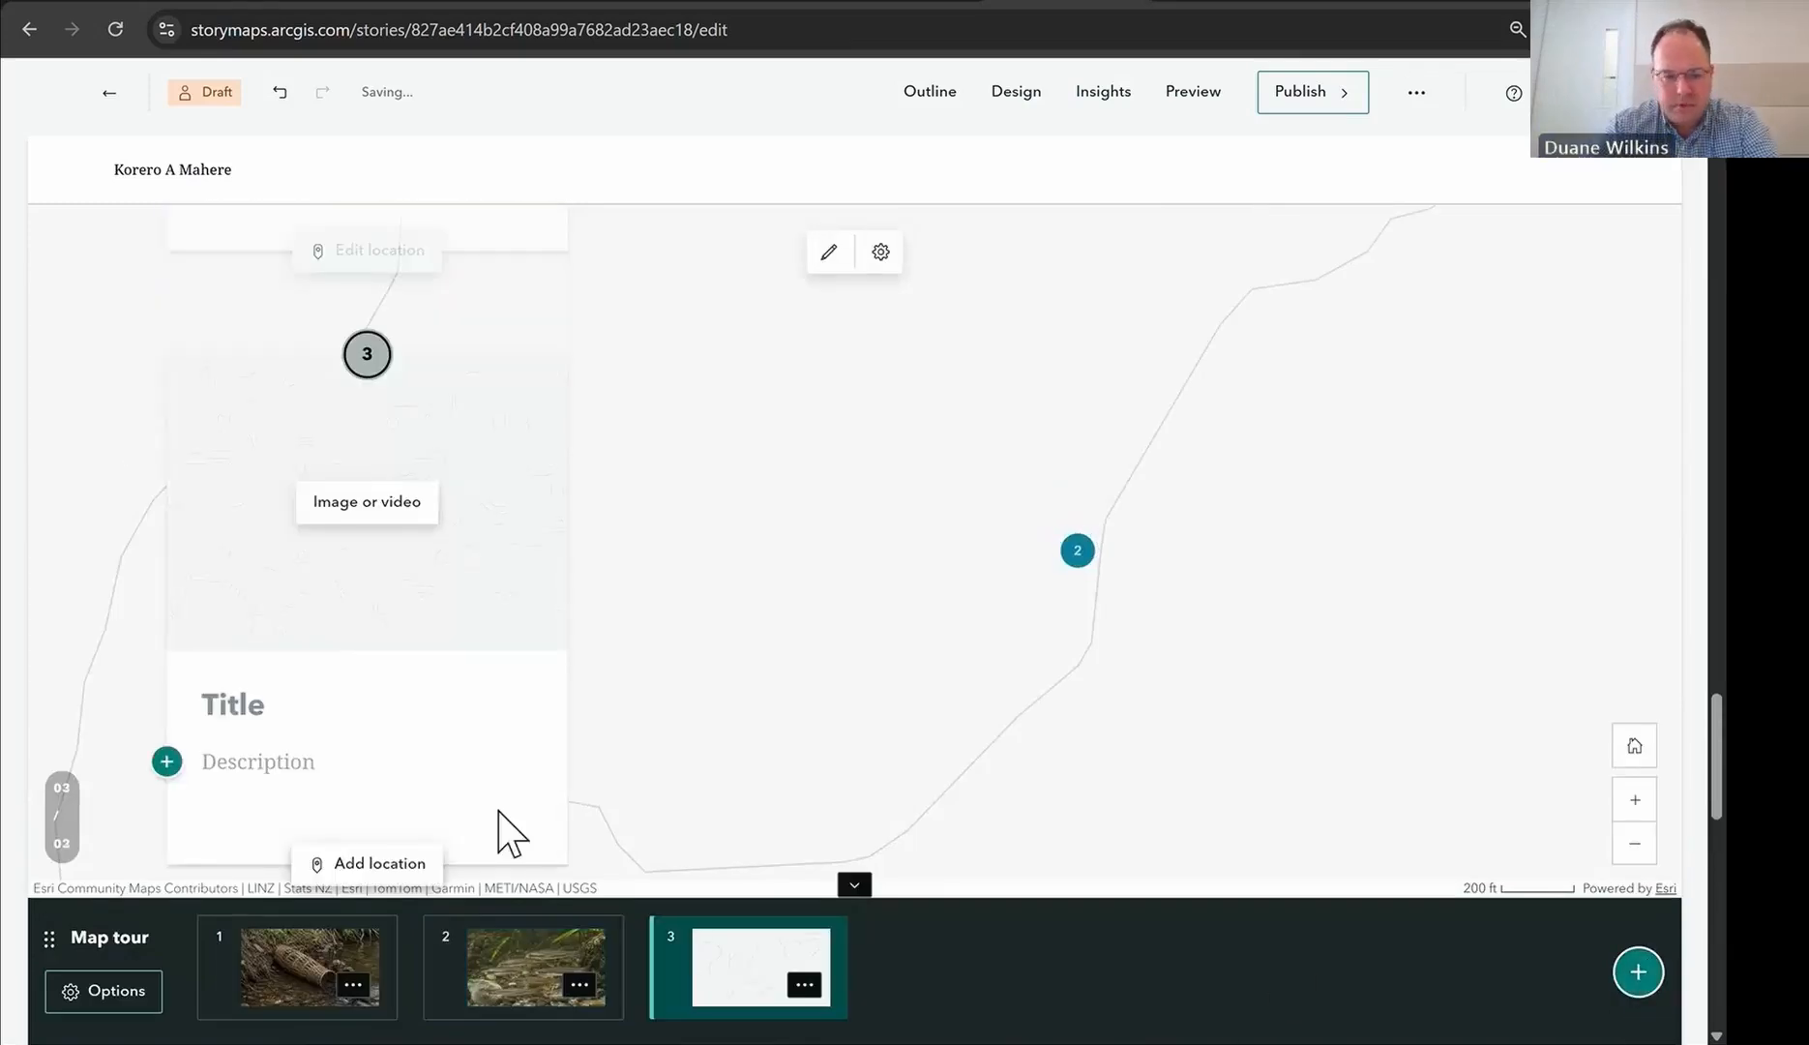
click(384, 500)
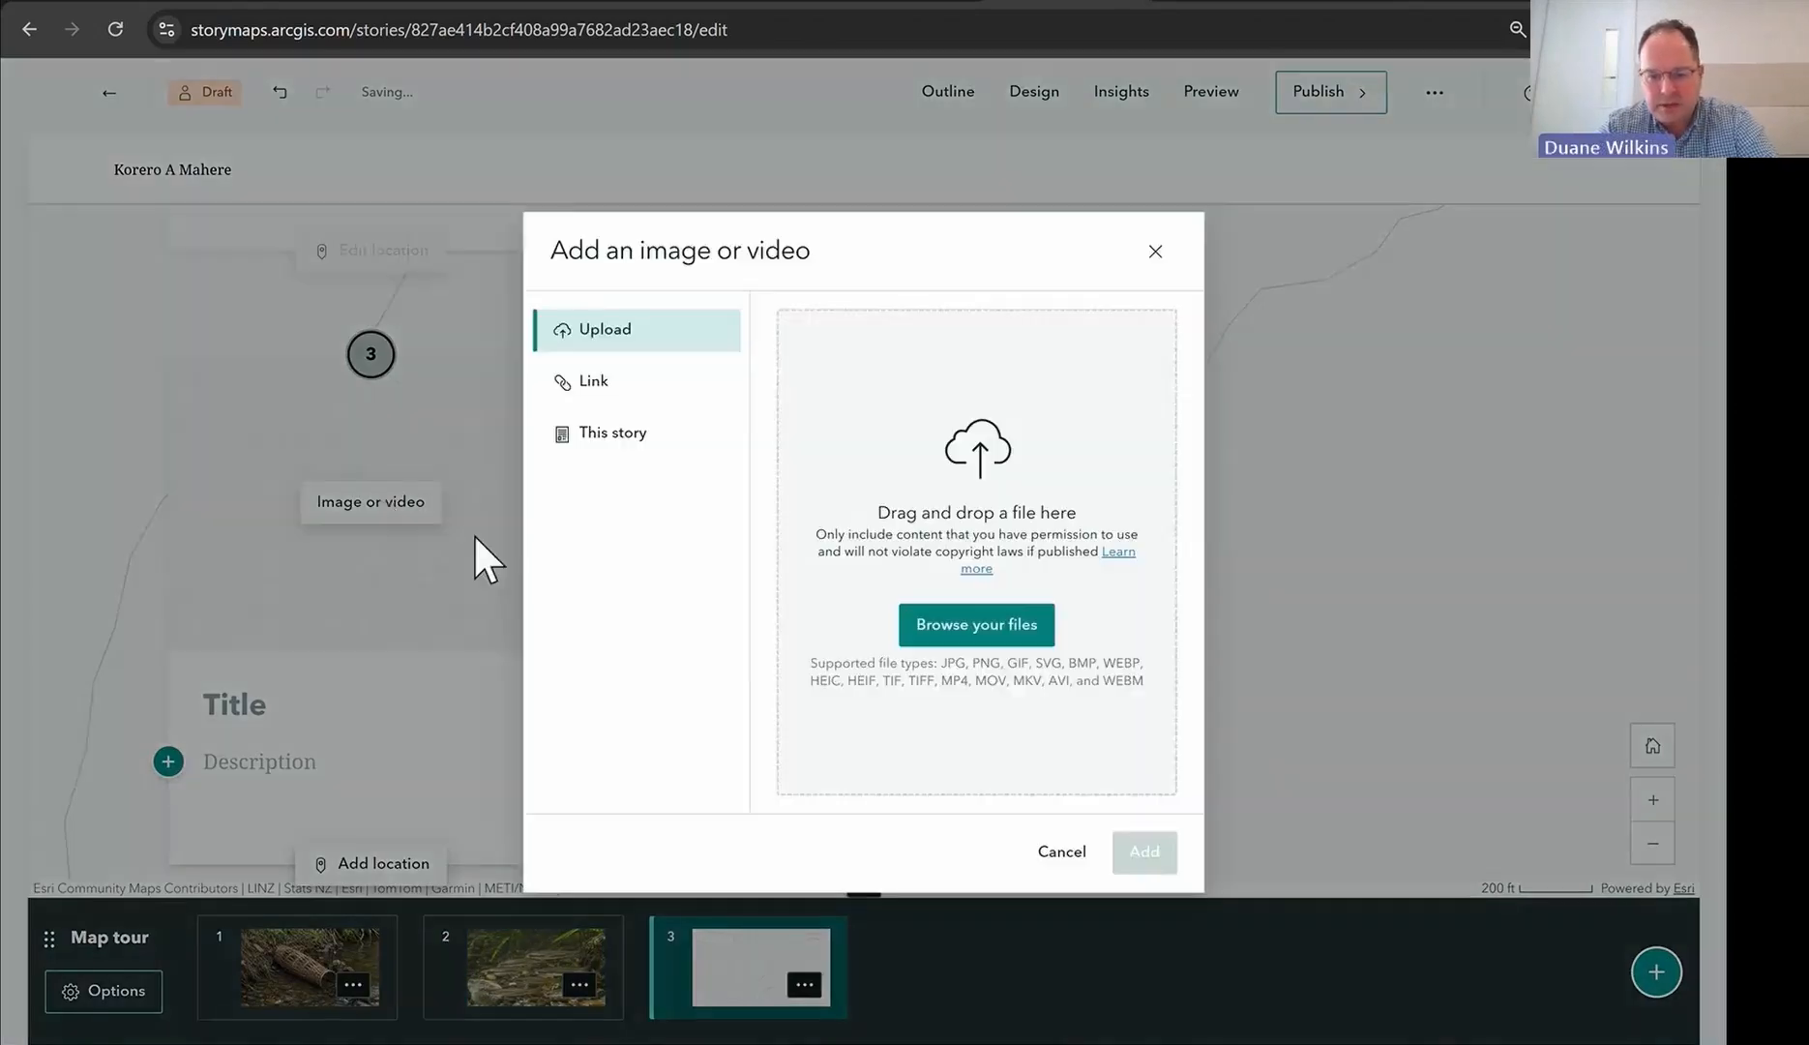
click(978, 639)
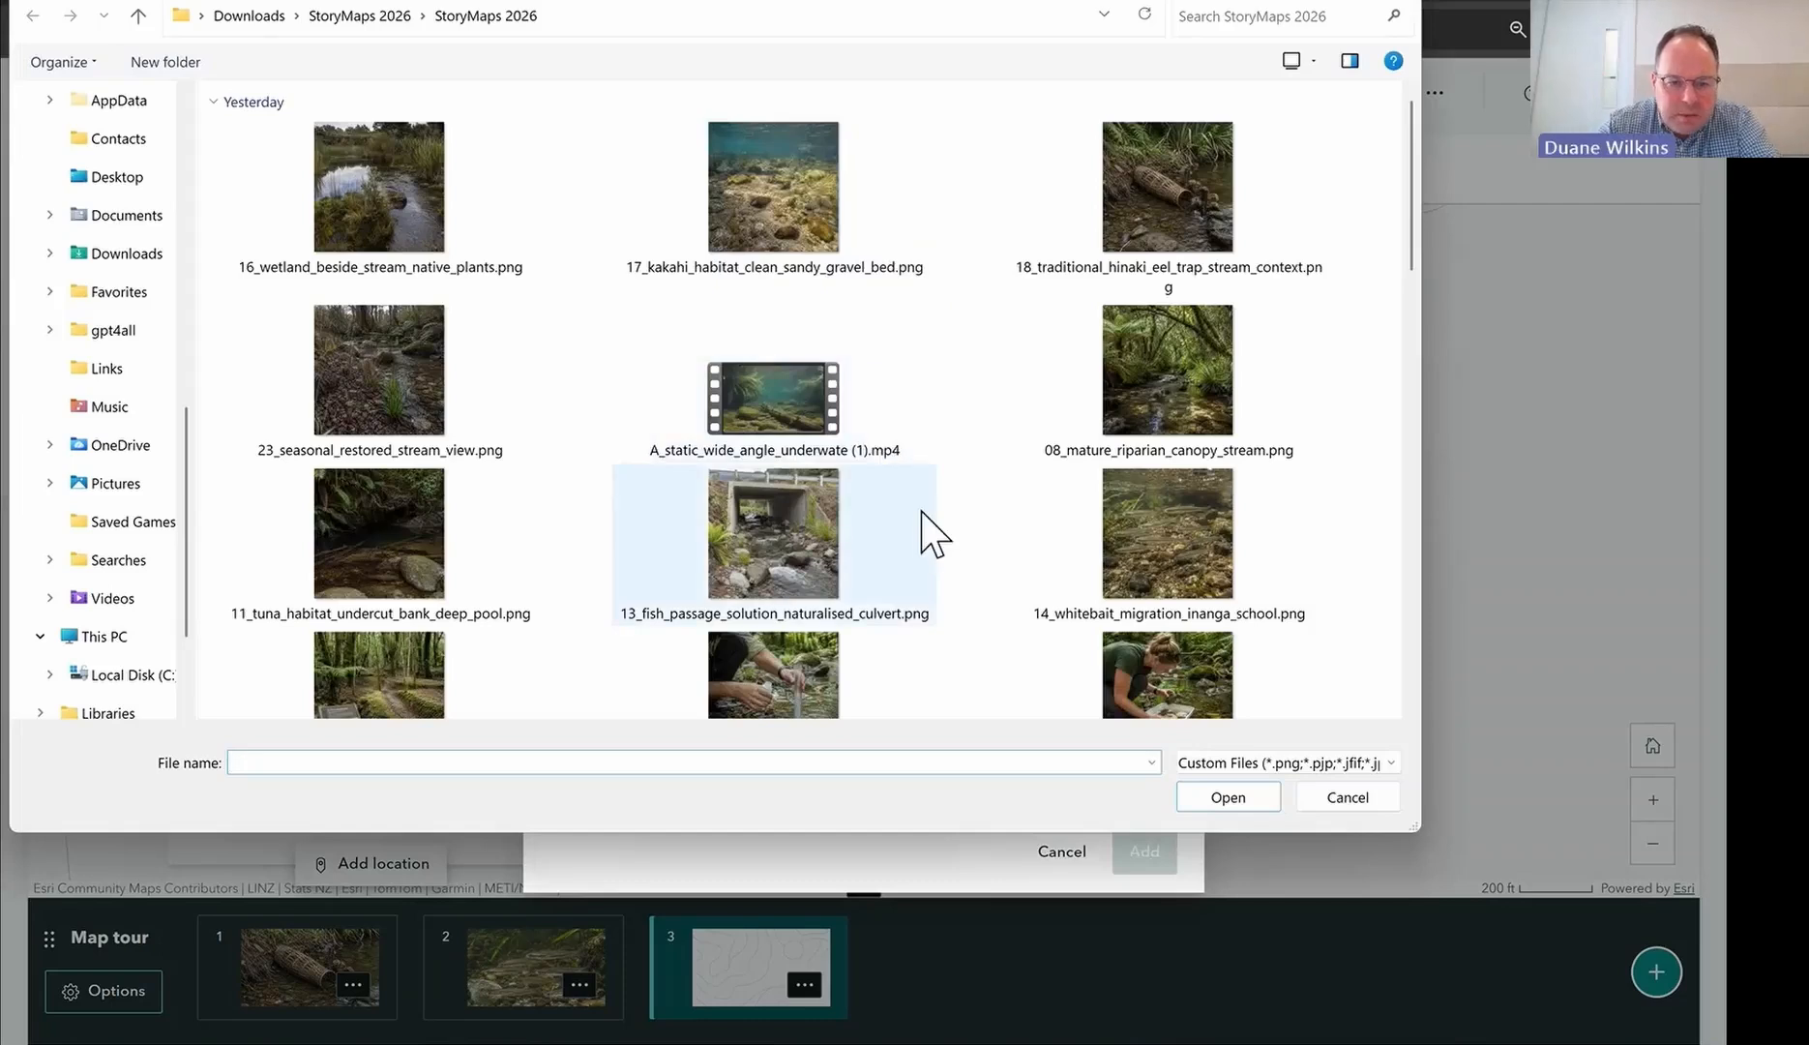
scroll(931, 532, down, 2)
scroll(952, 578, down, 3)
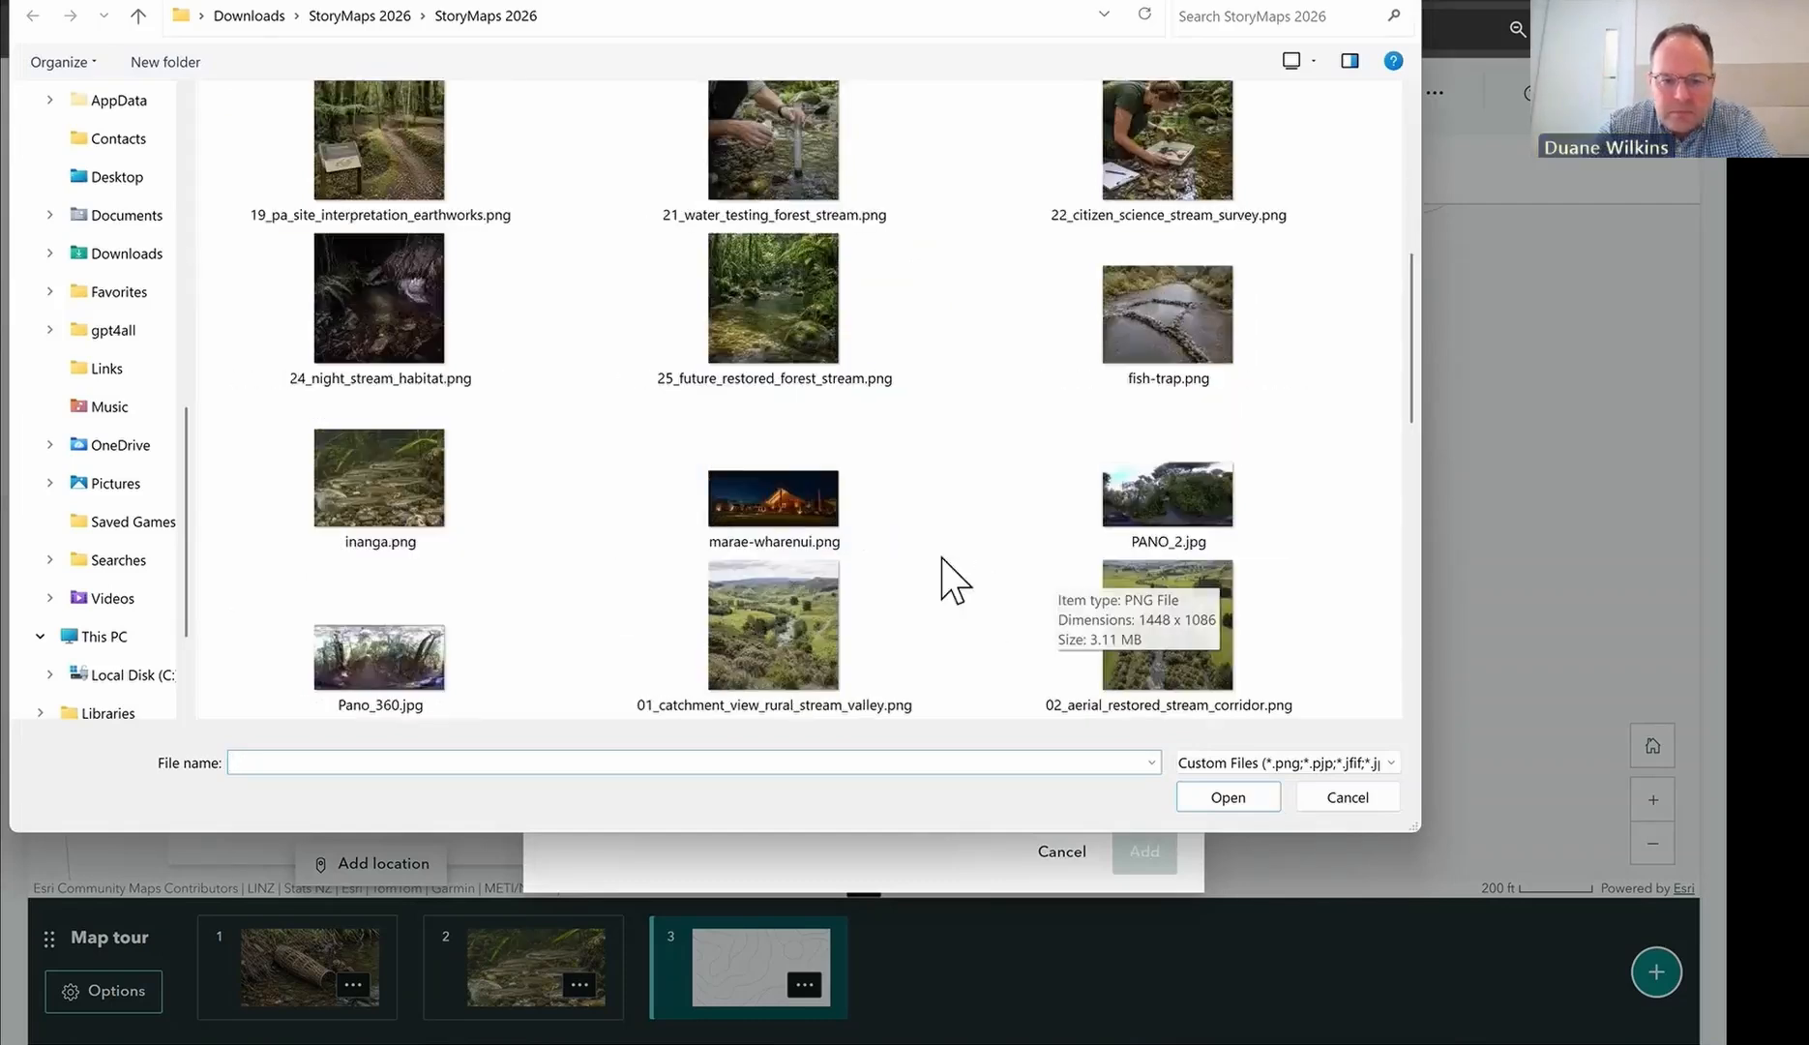
scroll(969, 480, down, 5)
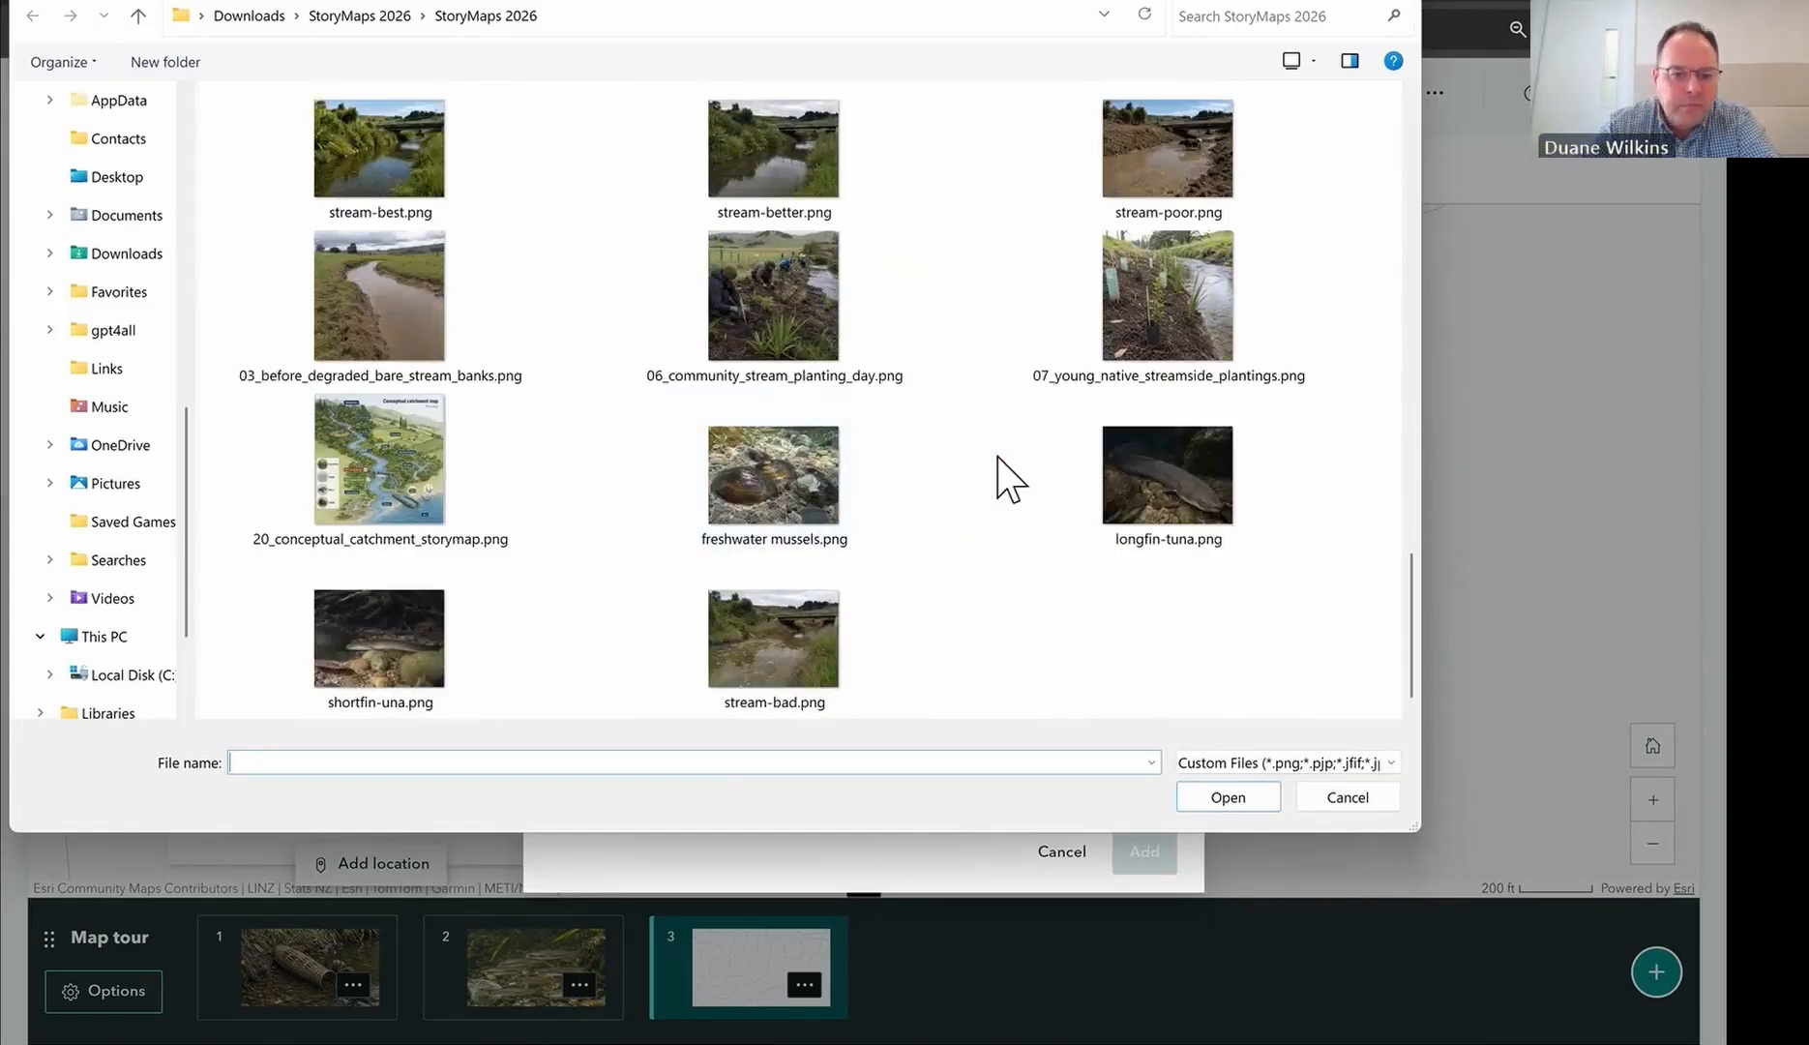
click(459, 680)
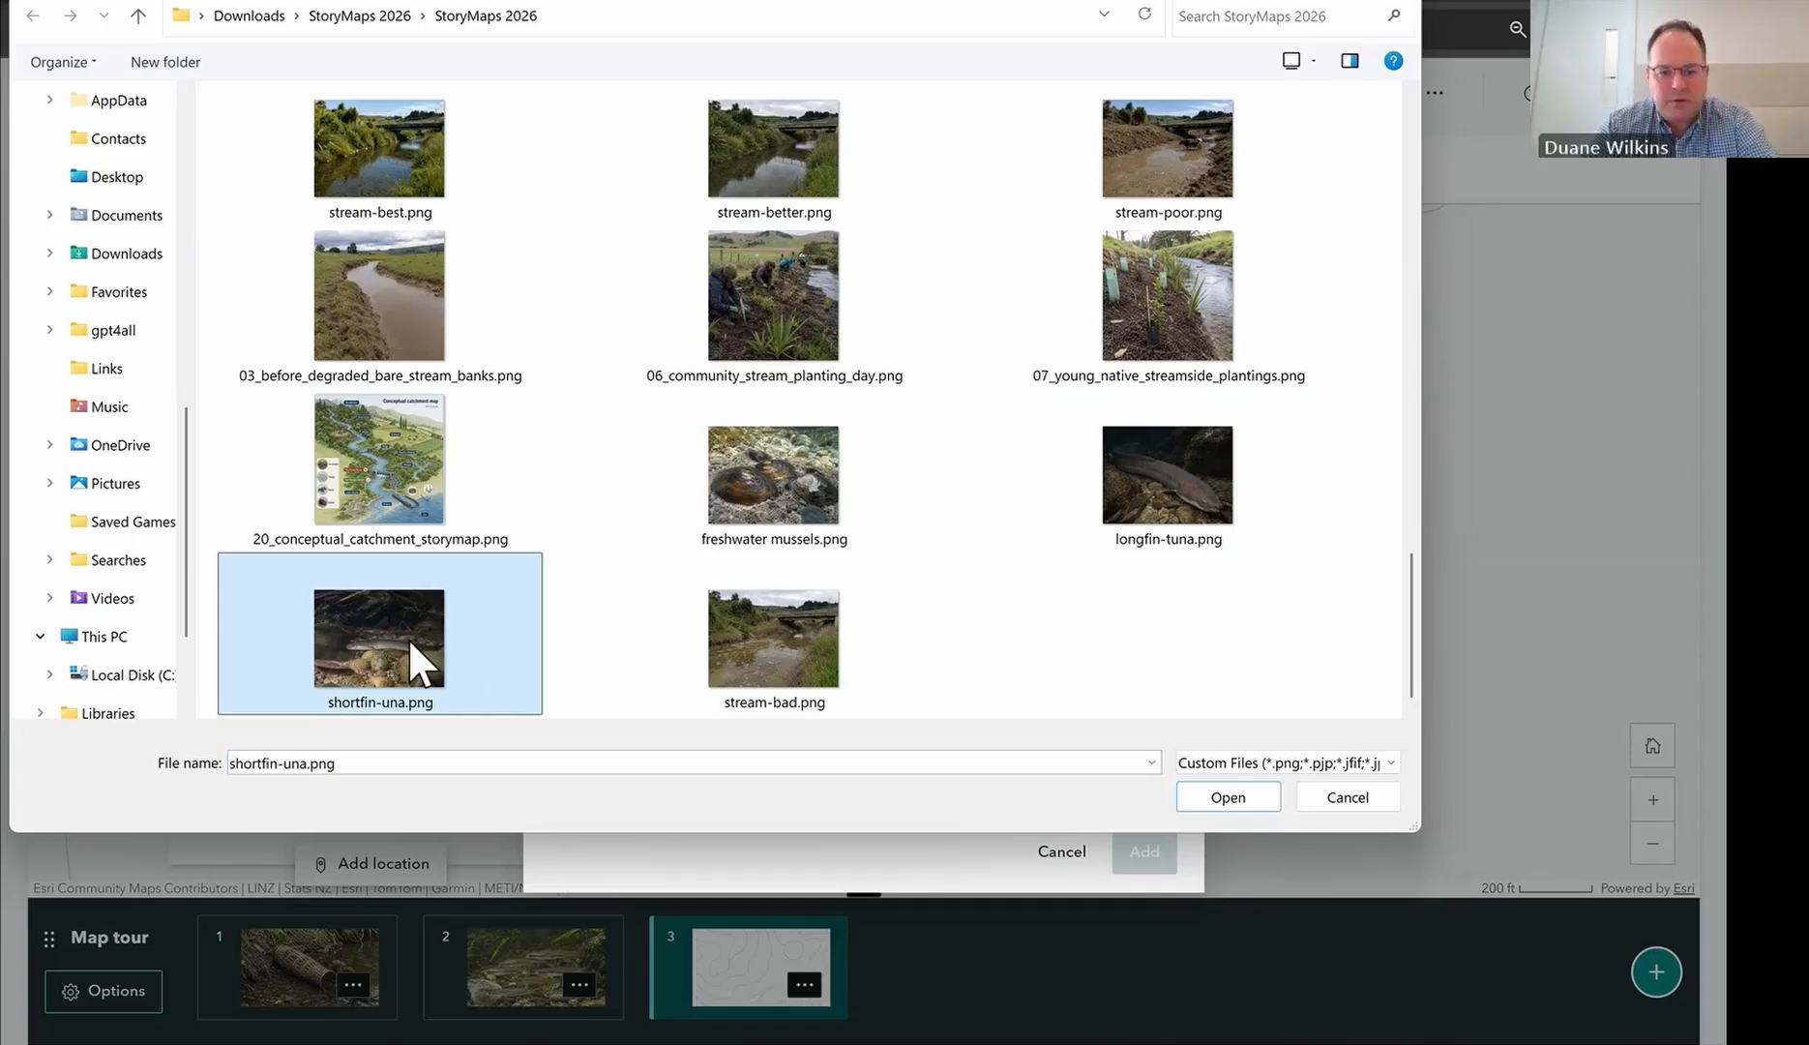
double_click(408, 638)
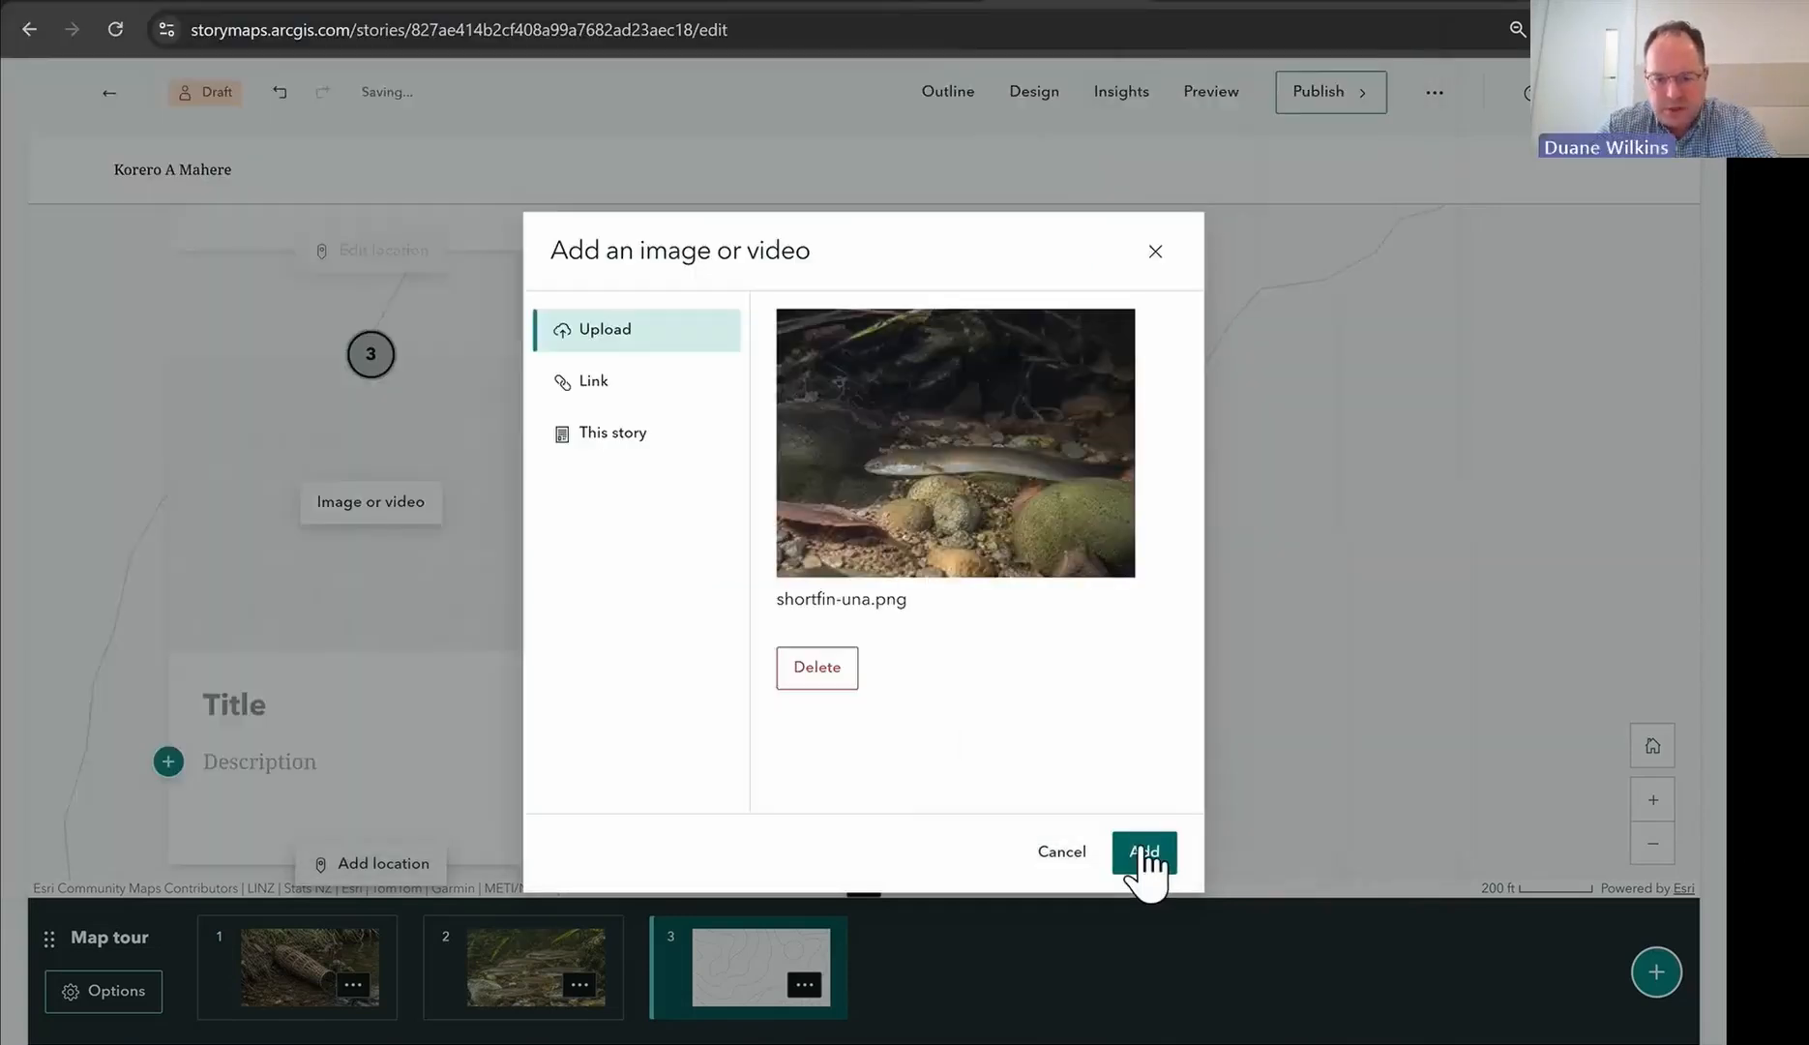
click(1145, 853)
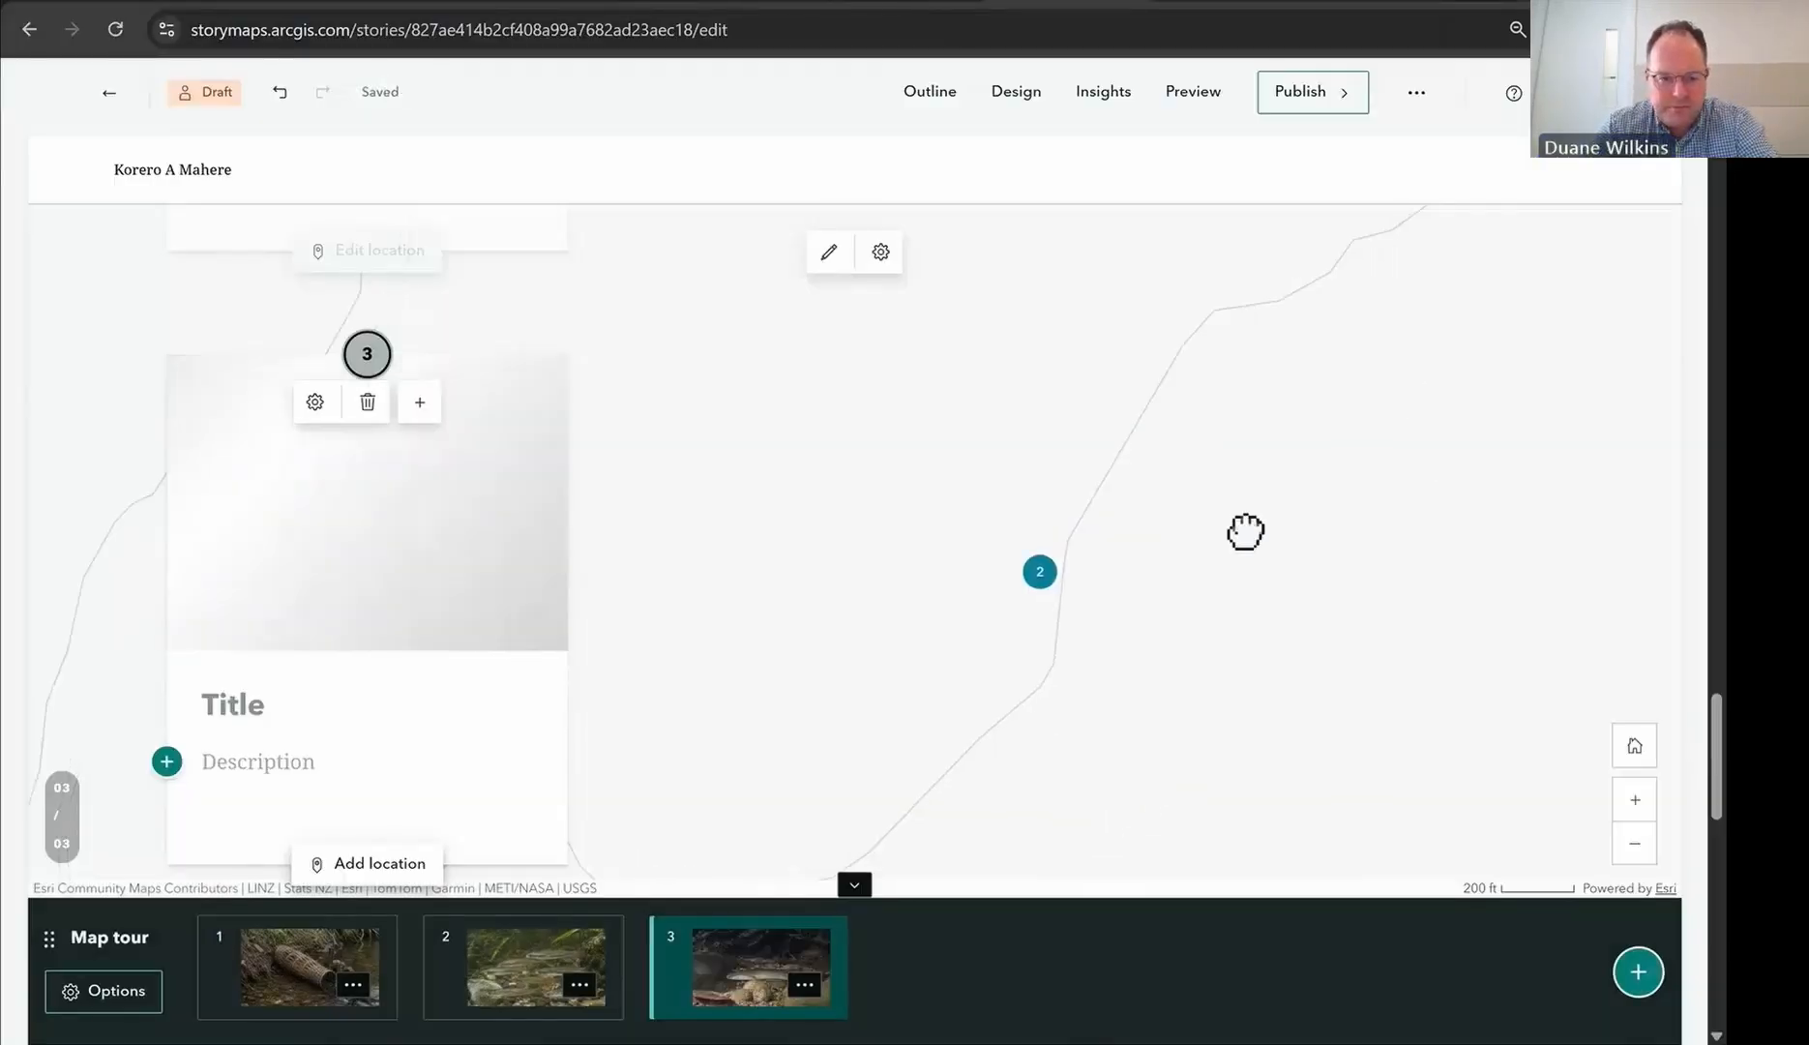
Step: Place the third stop's point just northeast of stop 2 and save the location
click(416, 863)
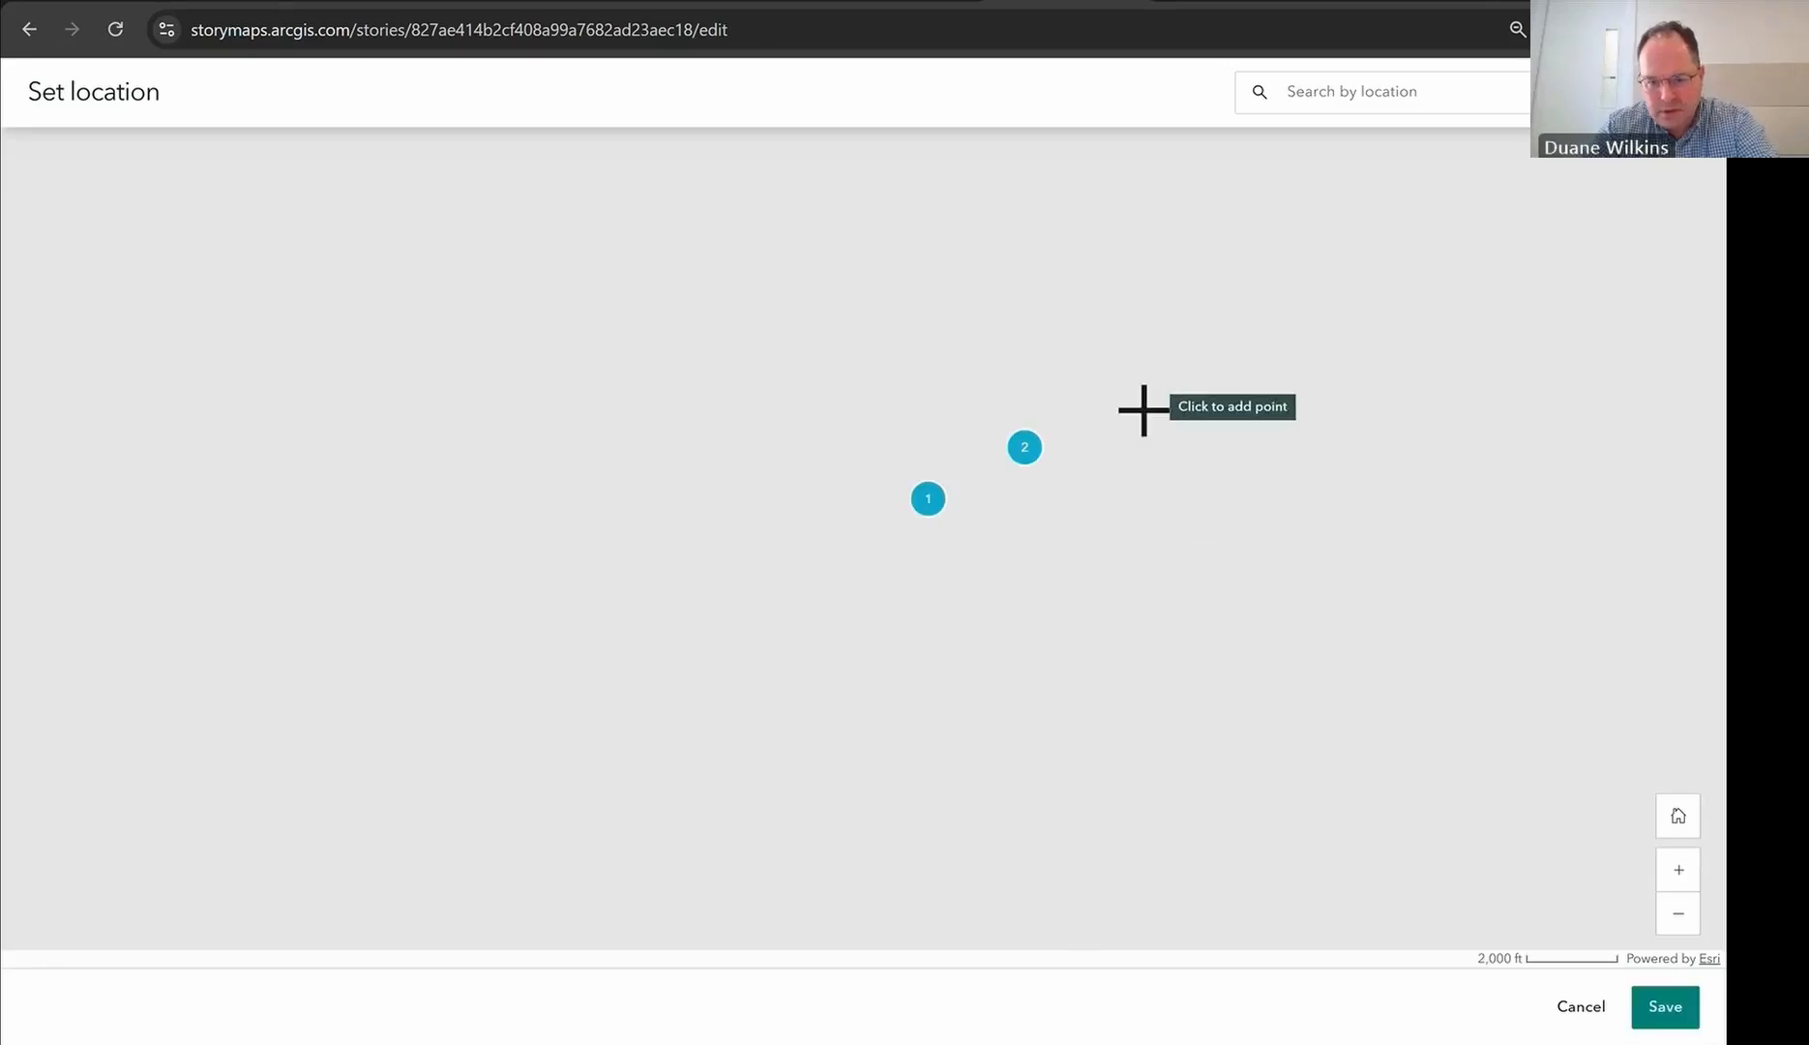
scroll(1127, 411, up, 1)
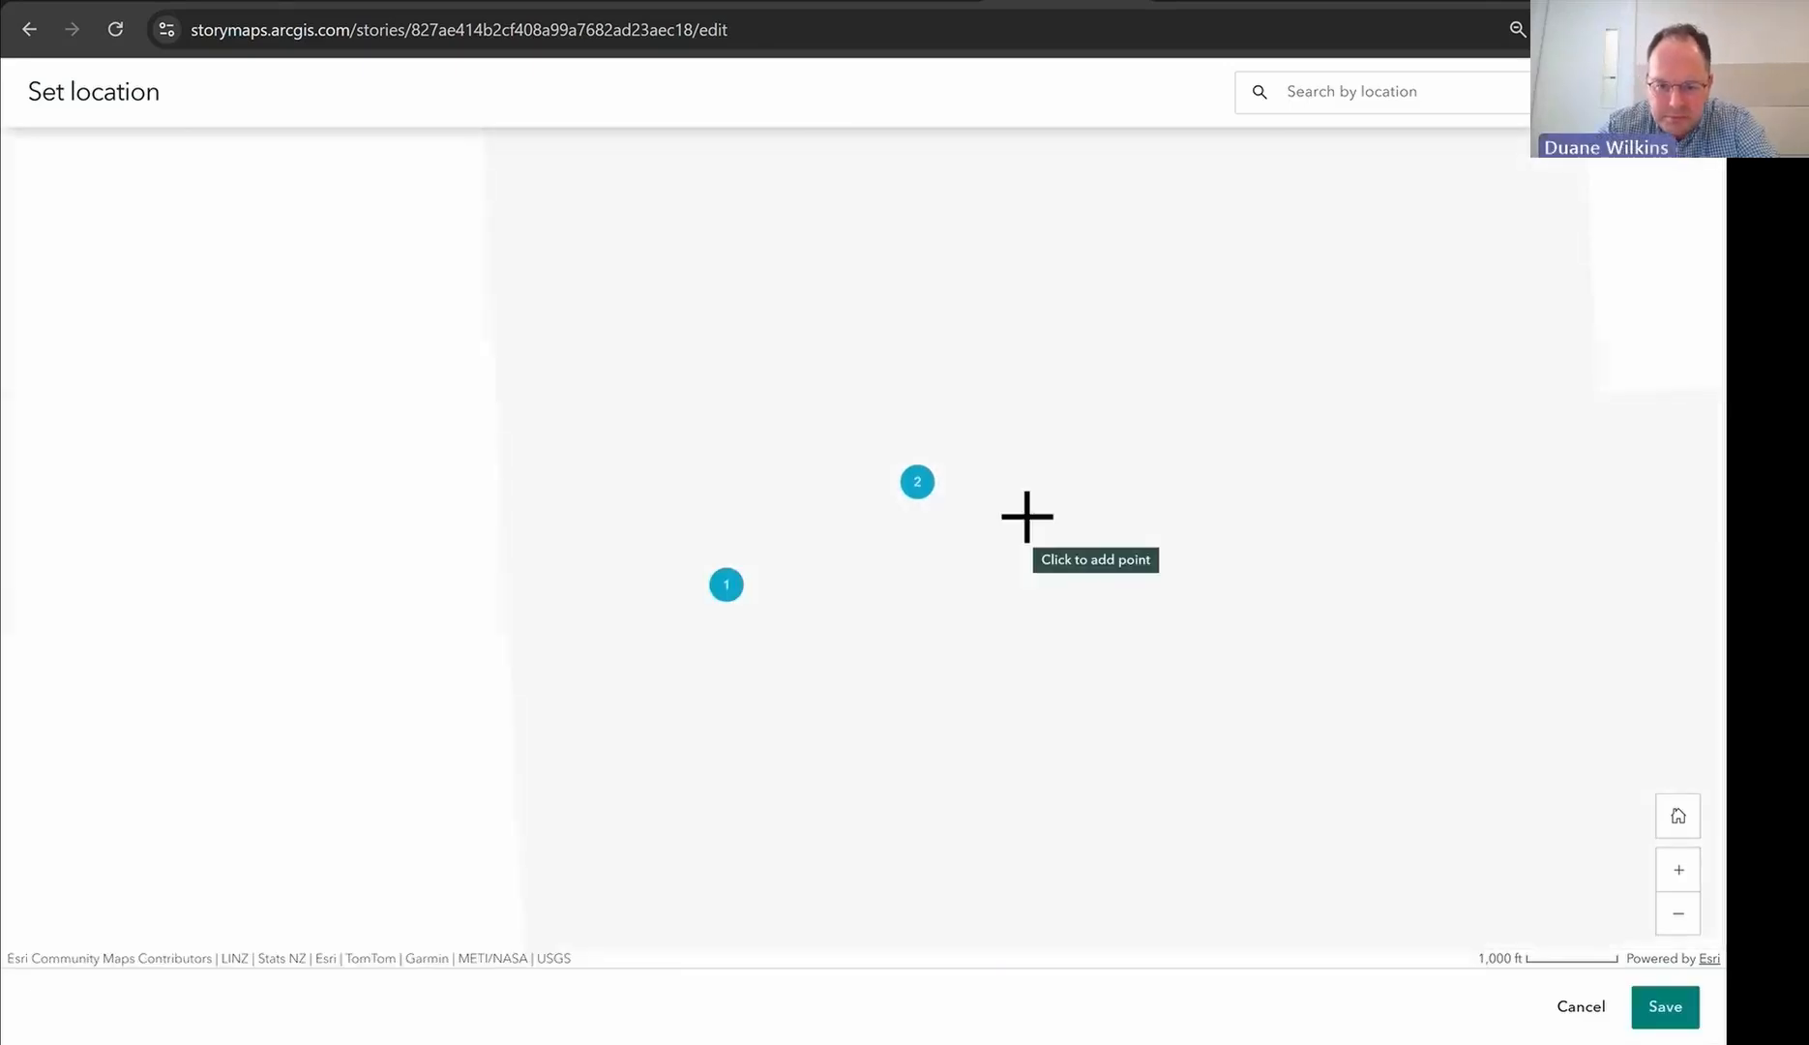
click(1019, 381)
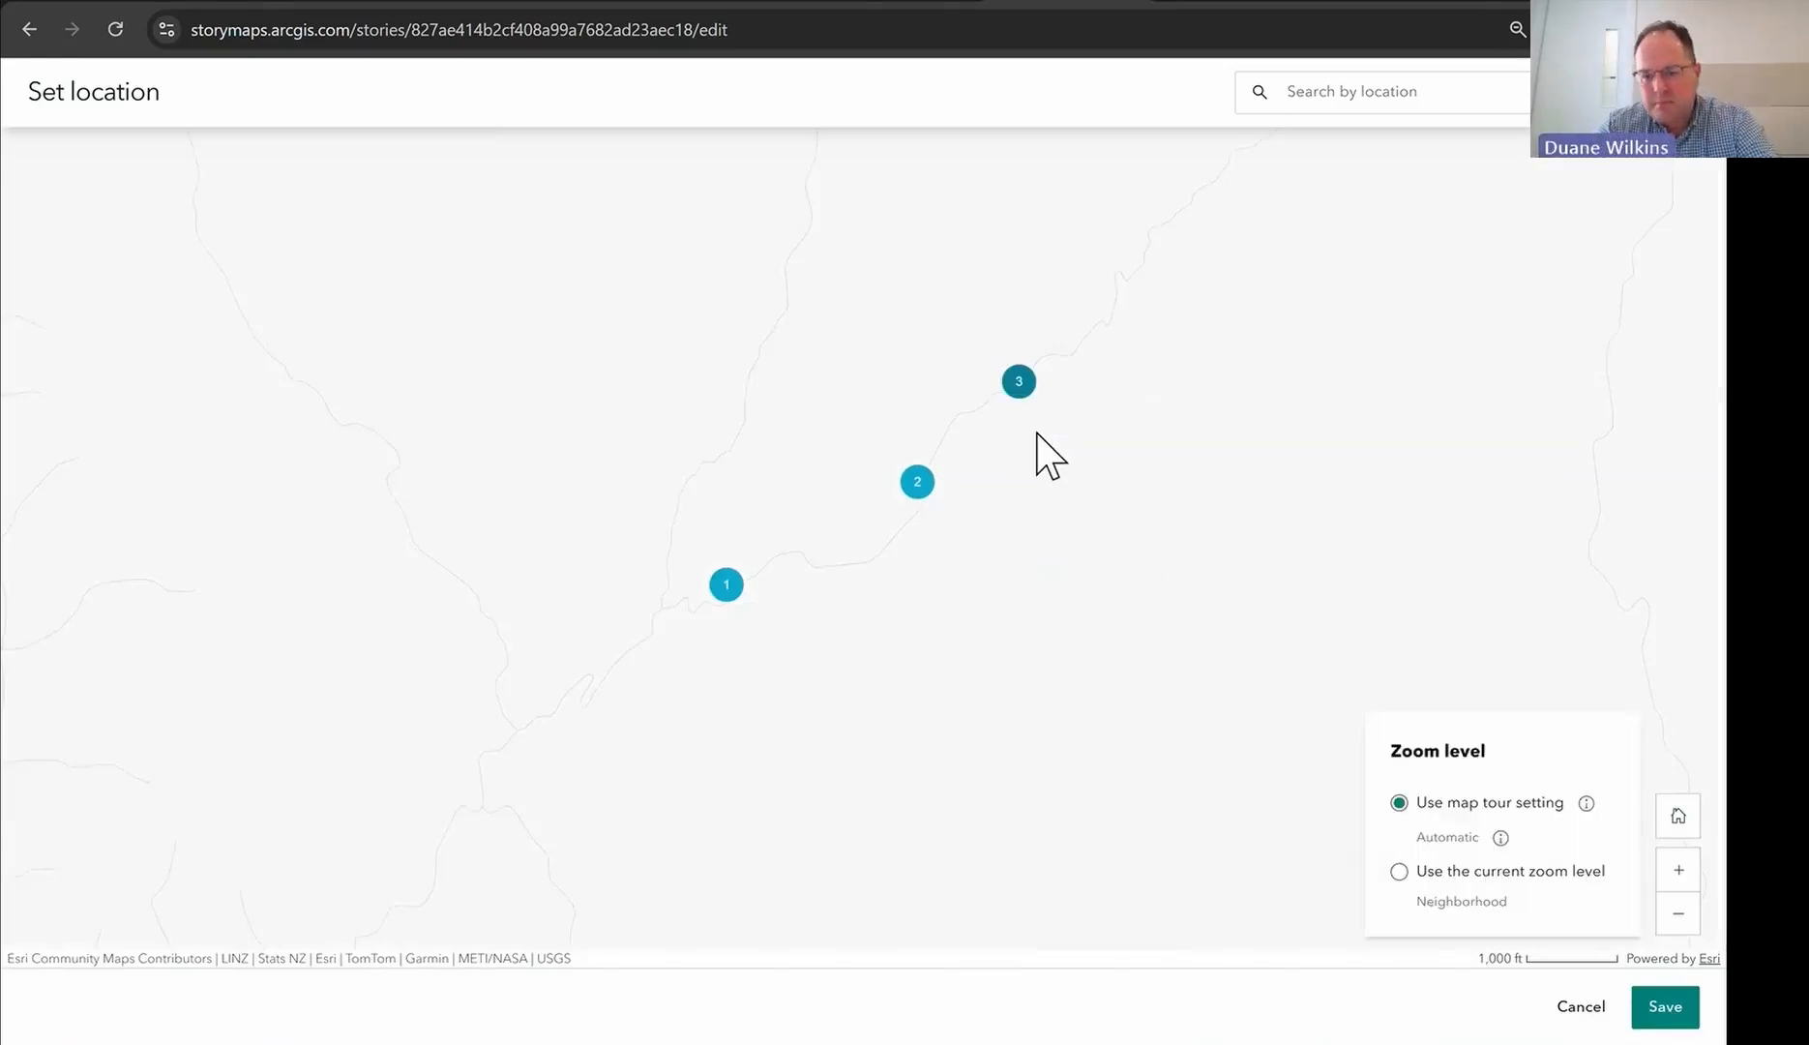
click(1669, 1016)
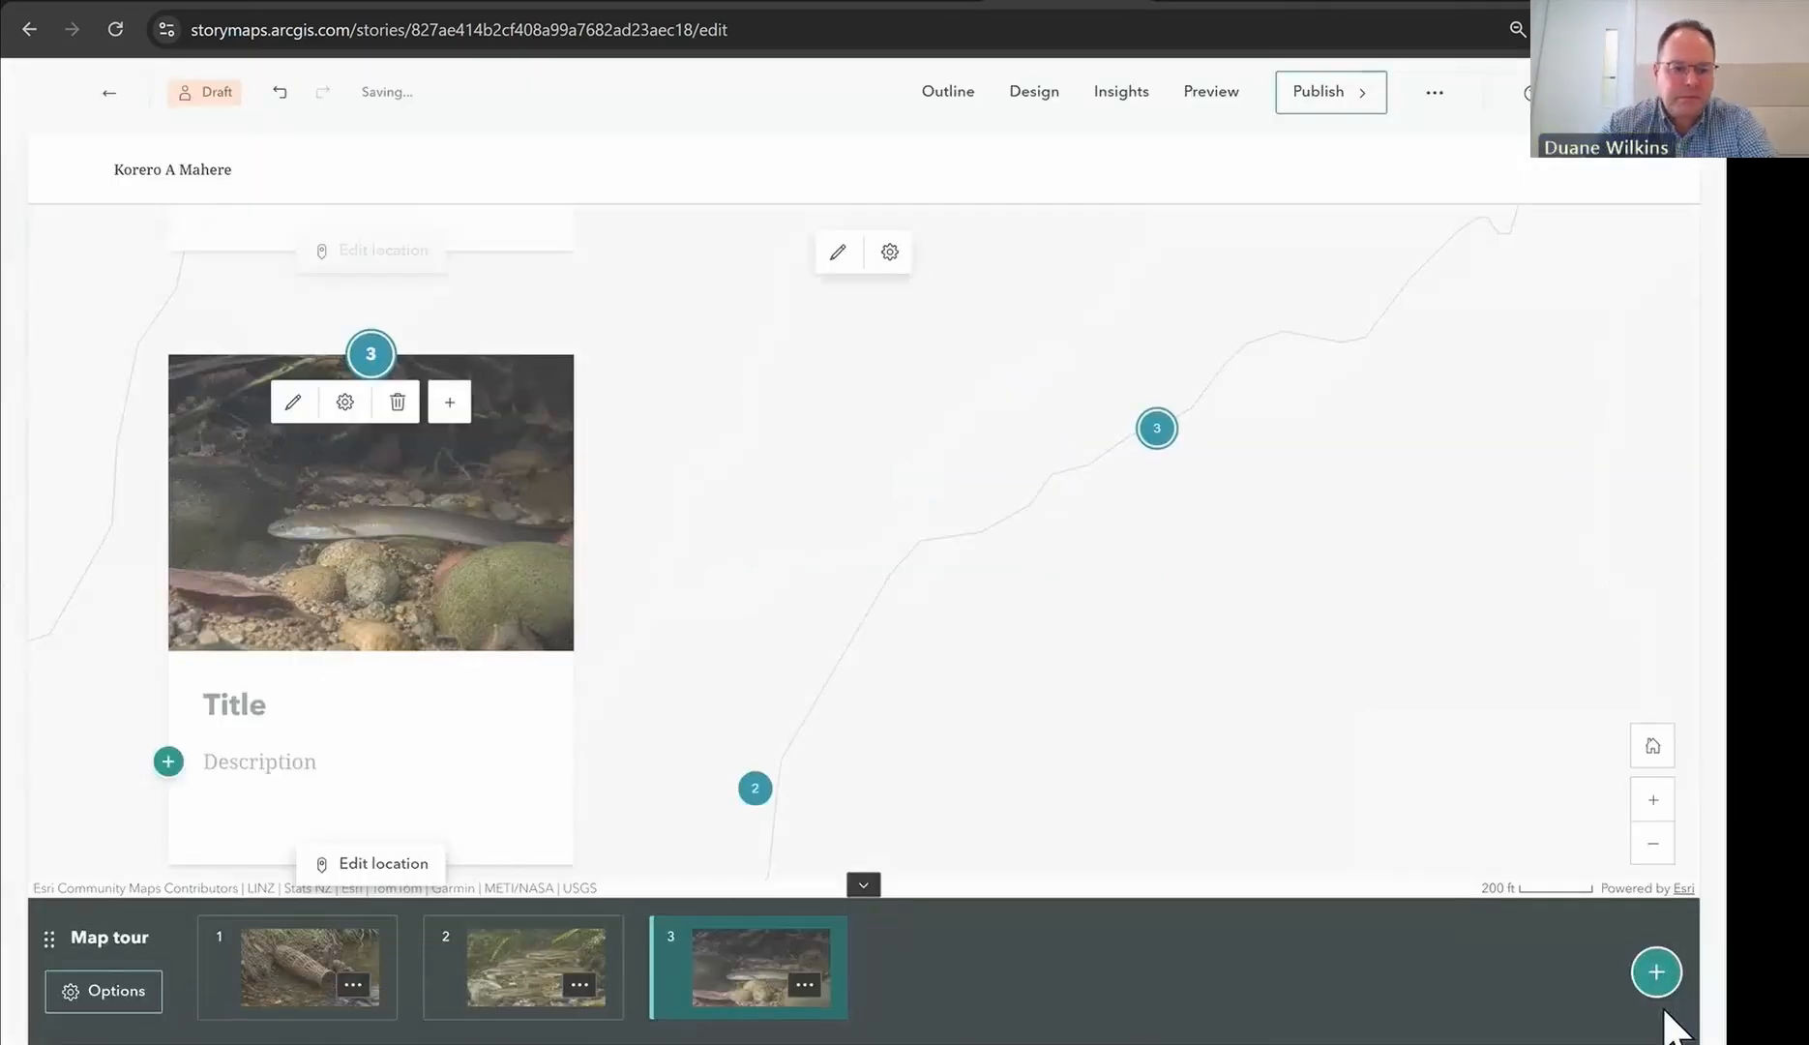
Step: Title the third tour stop "Shortfin Tuna" and enter the description "Korero here"
click(391, 704)
text(Shortfi)
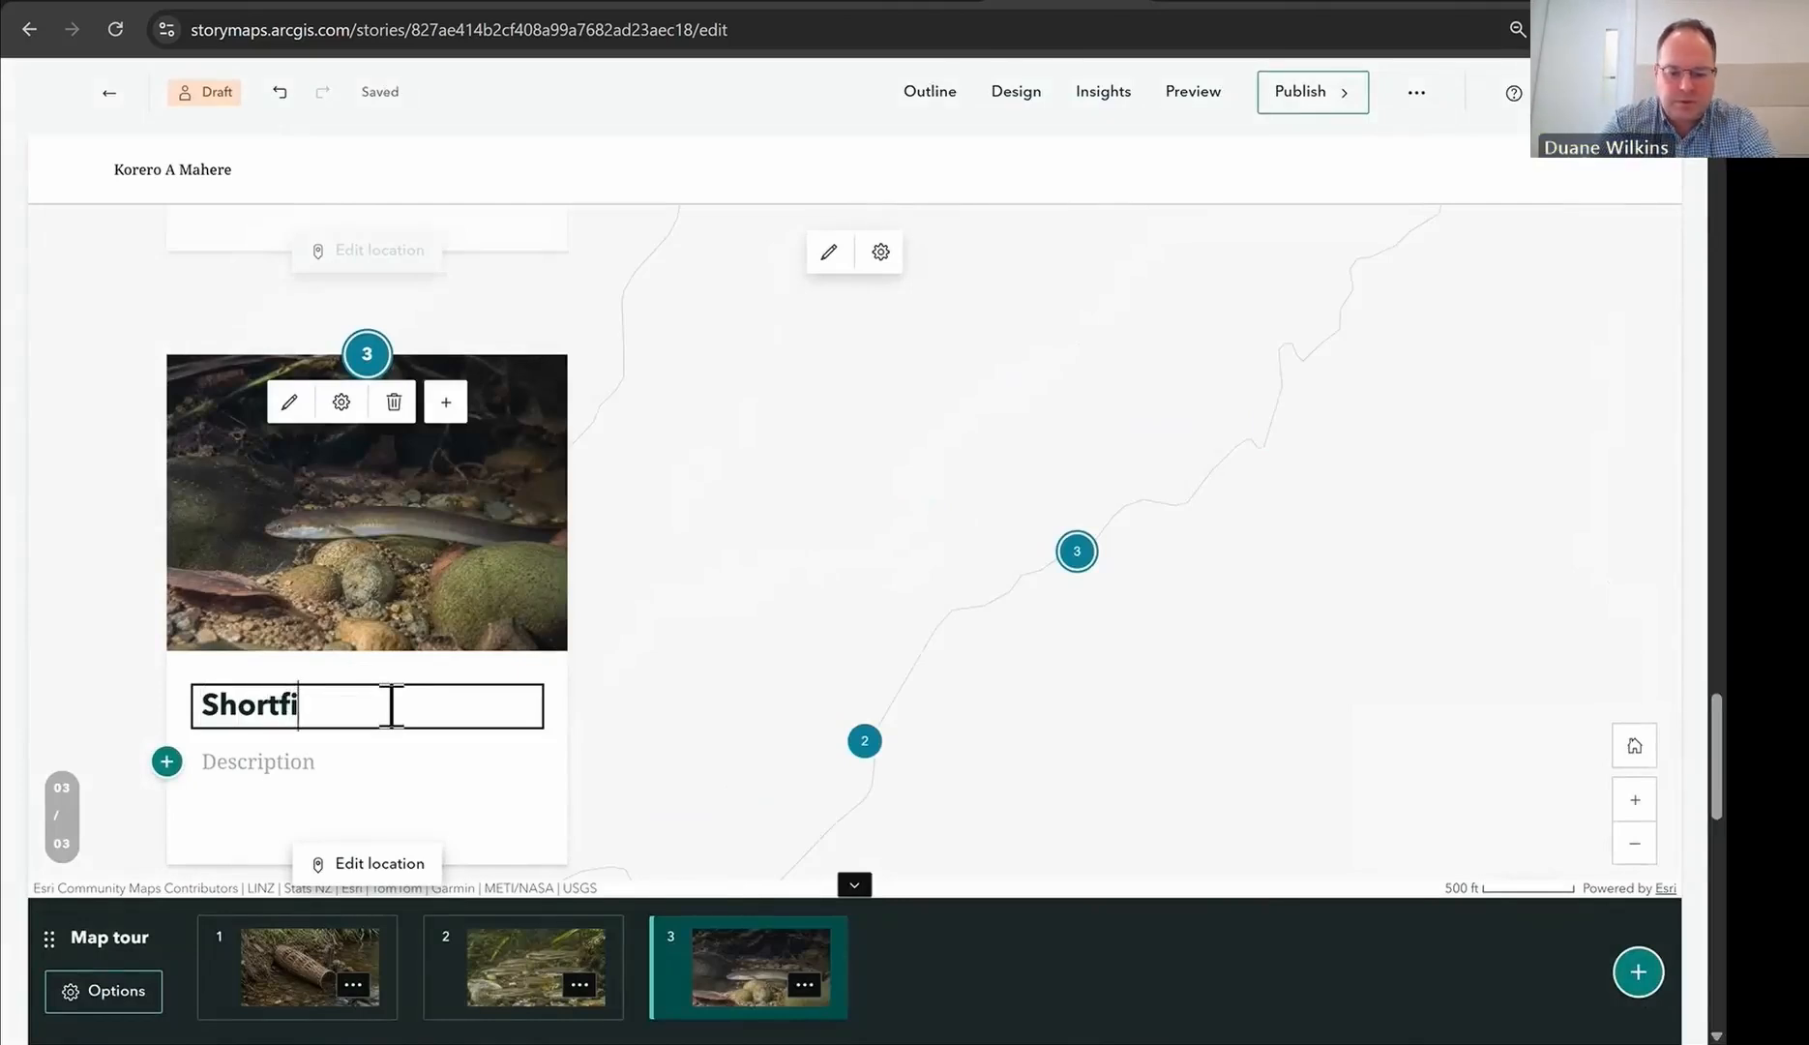
text(na)
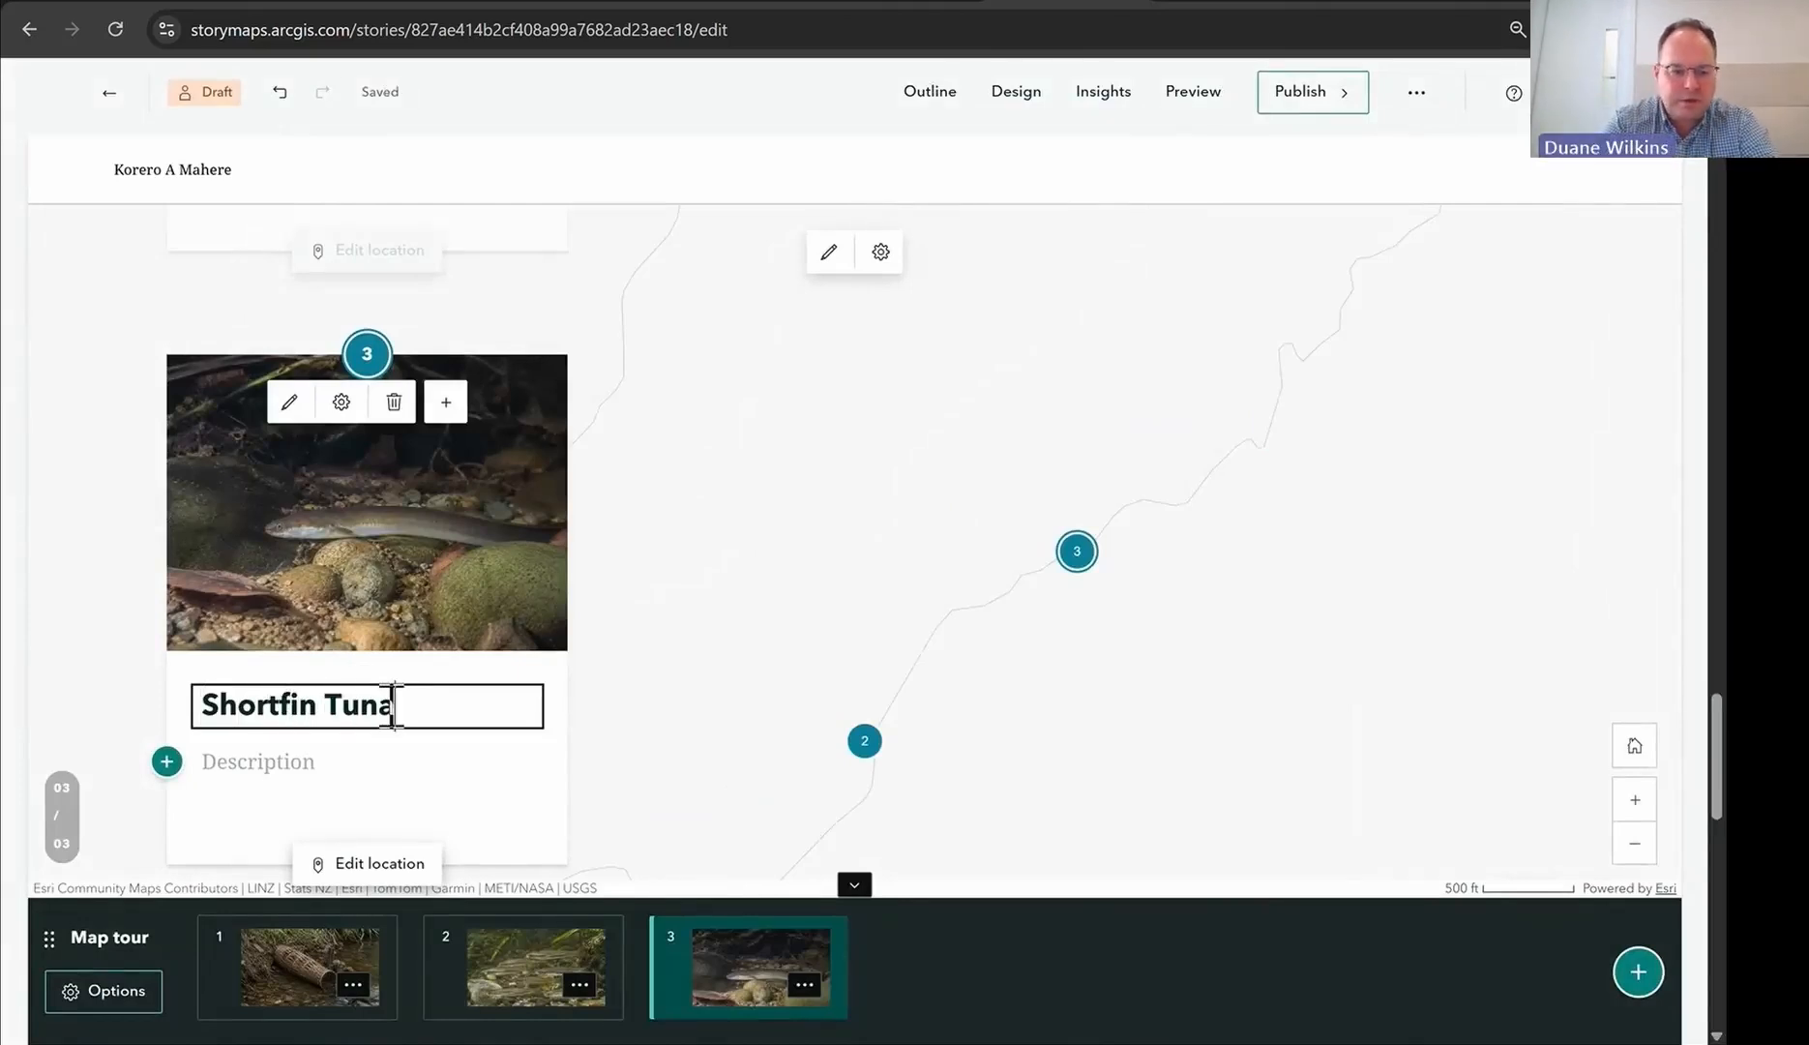
click(314, 796)
text(Kore)
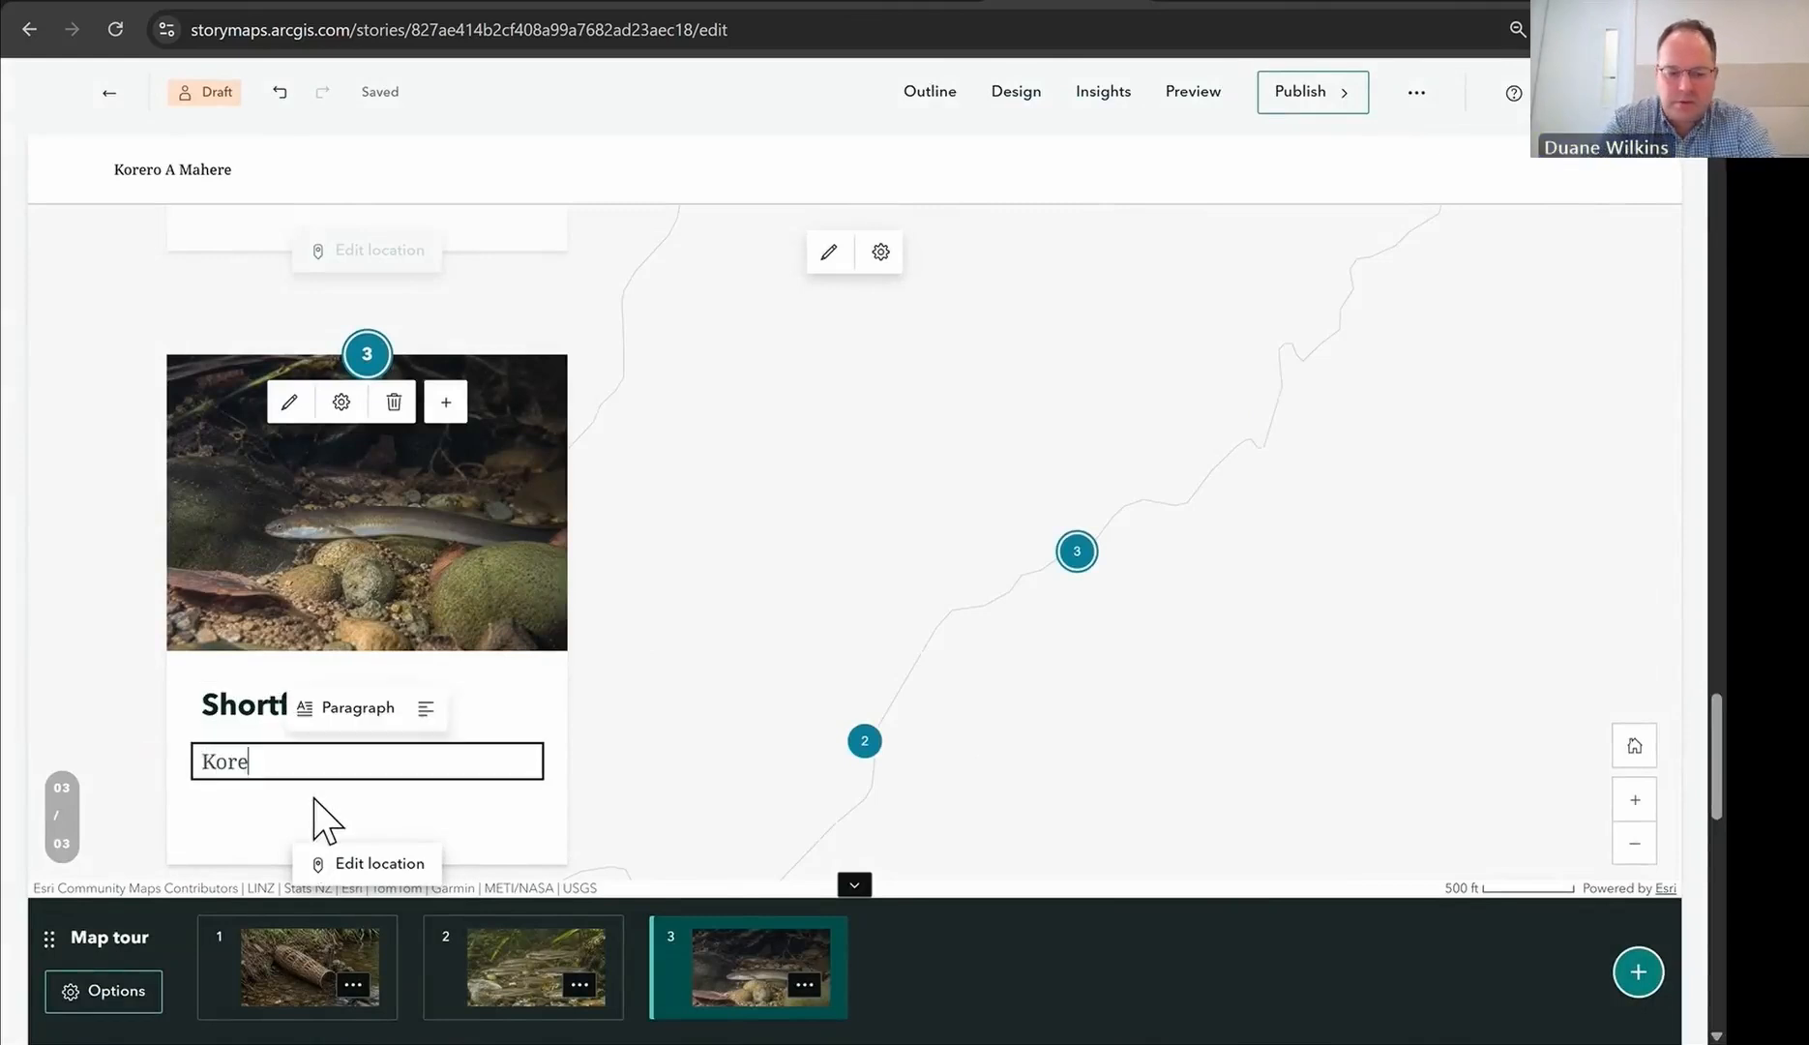
text(ro here)
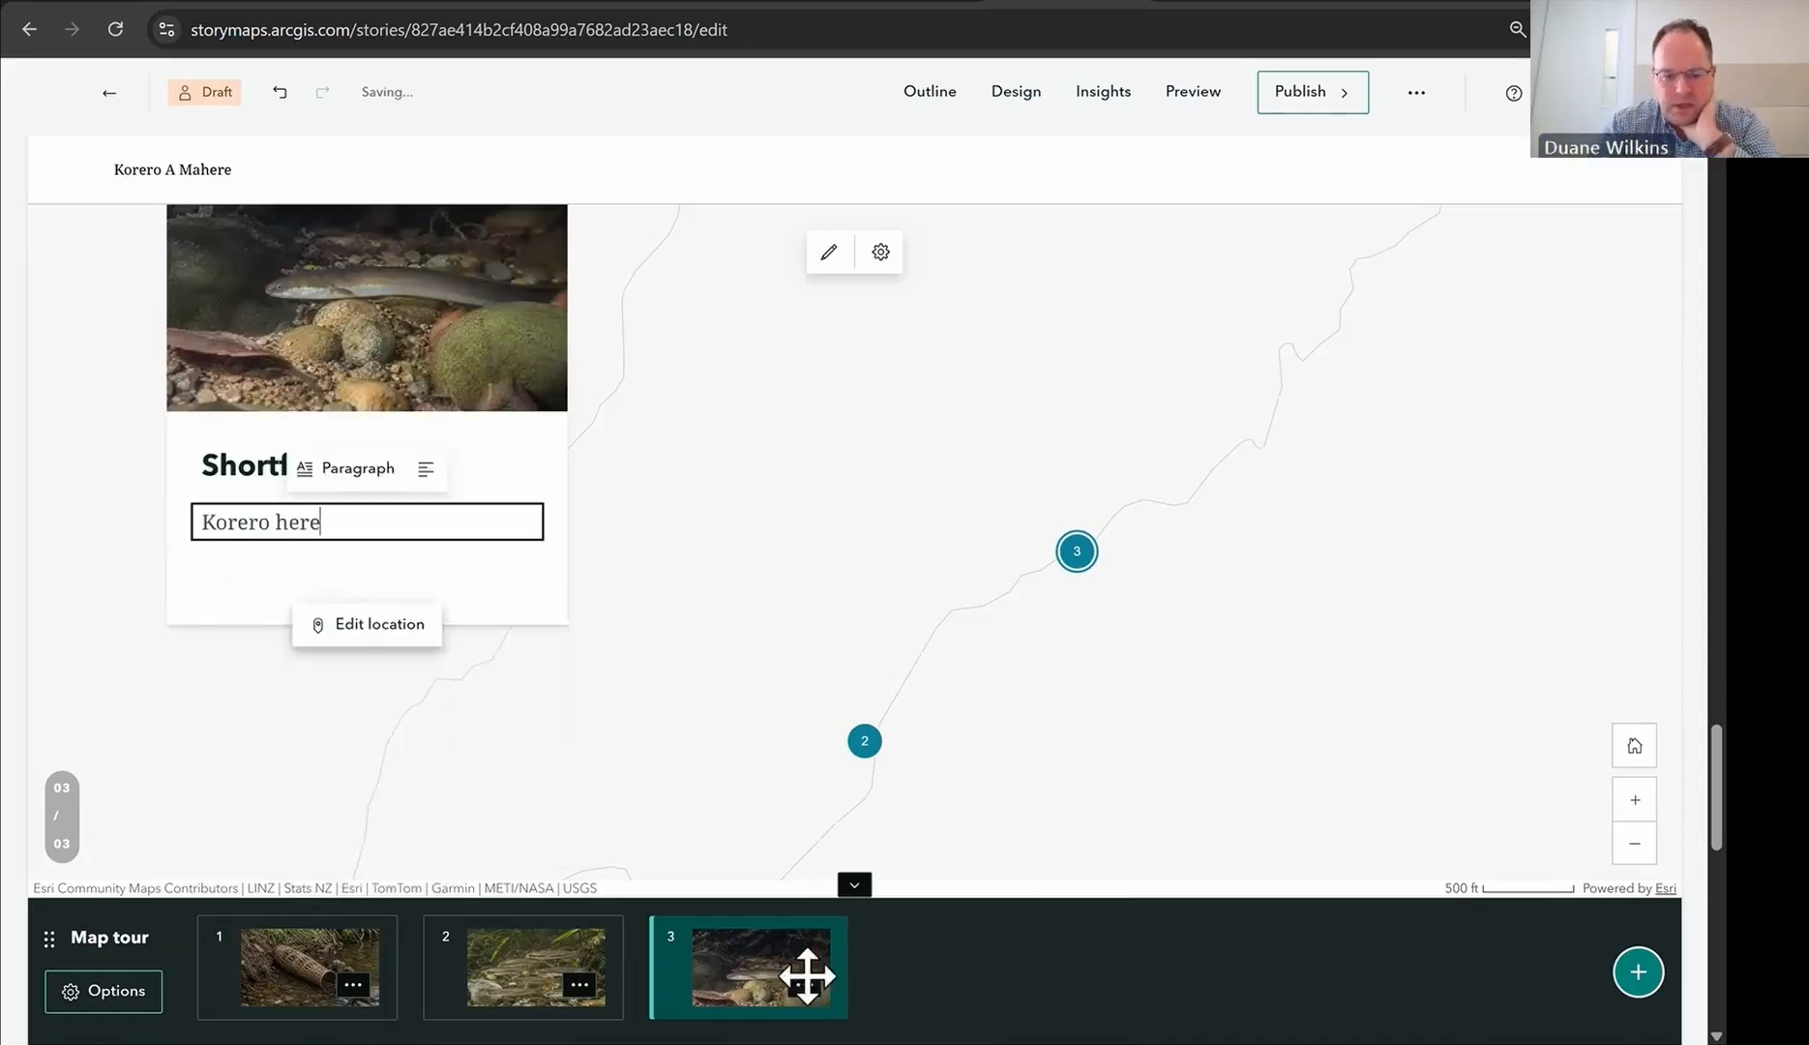
scroll(793, 583, up, 8)
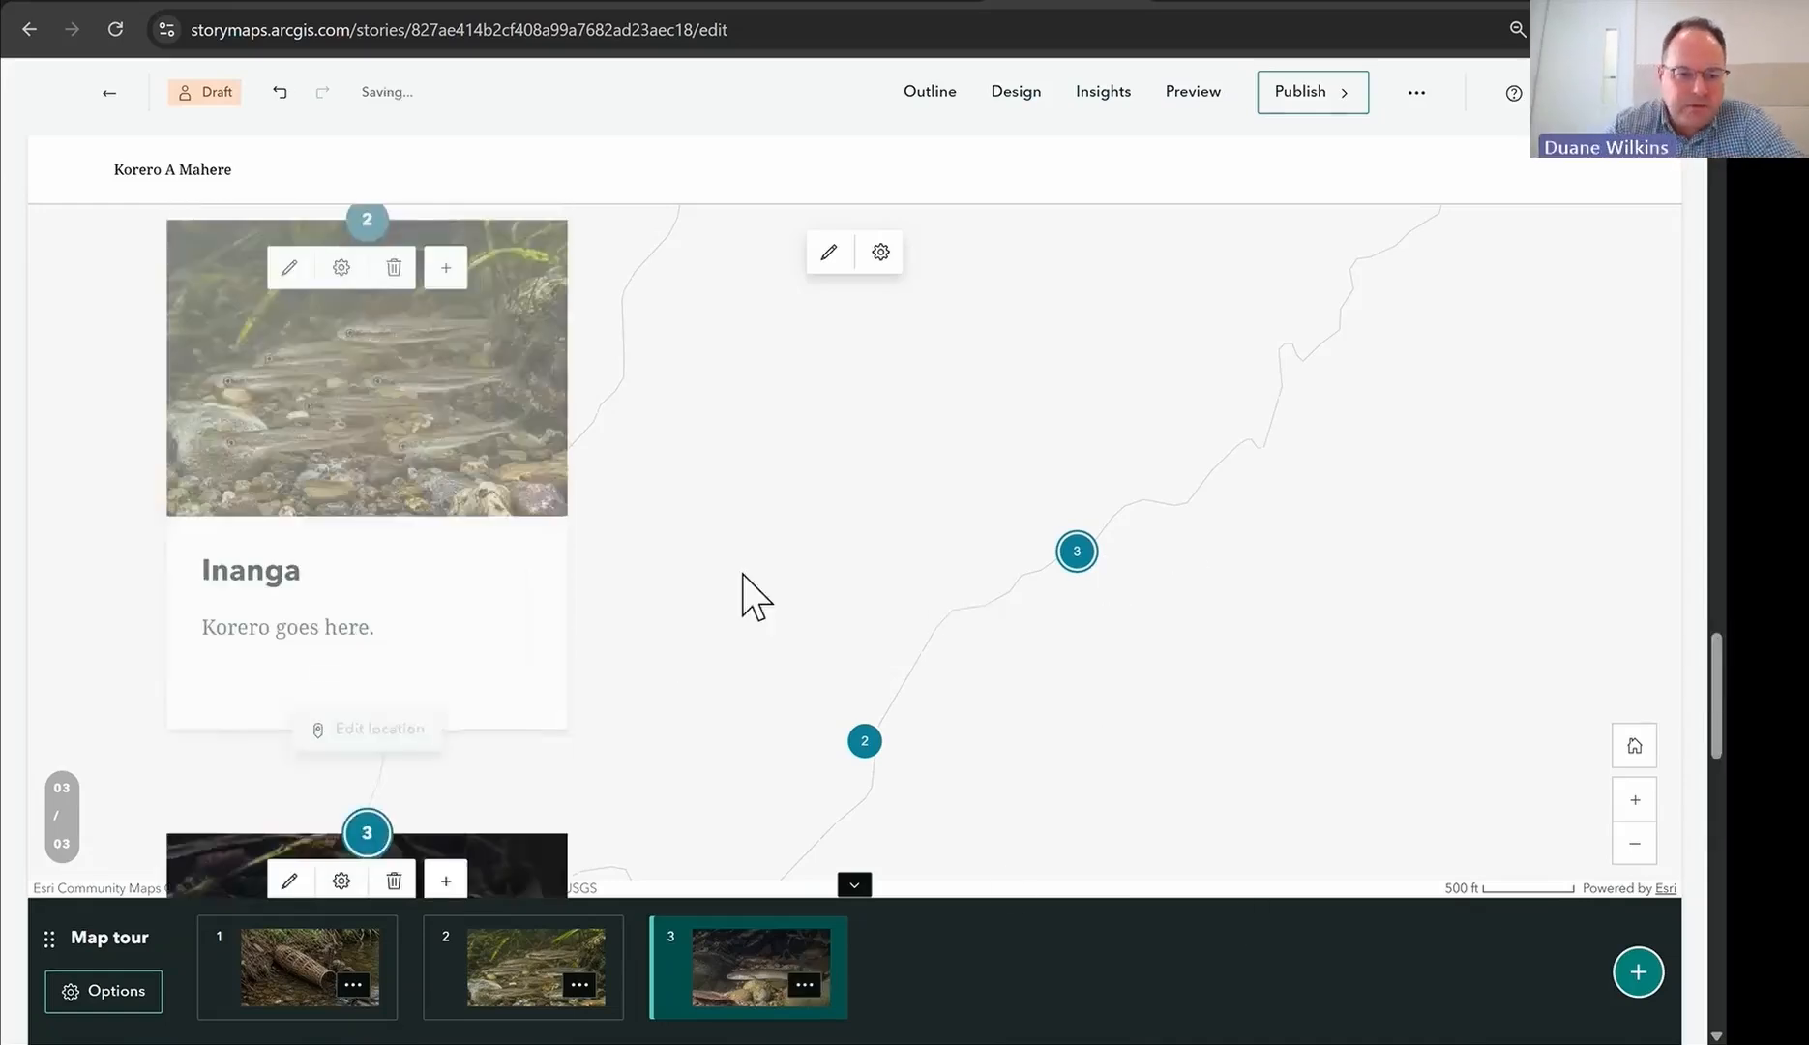
scroll(594, 620, up, 5)
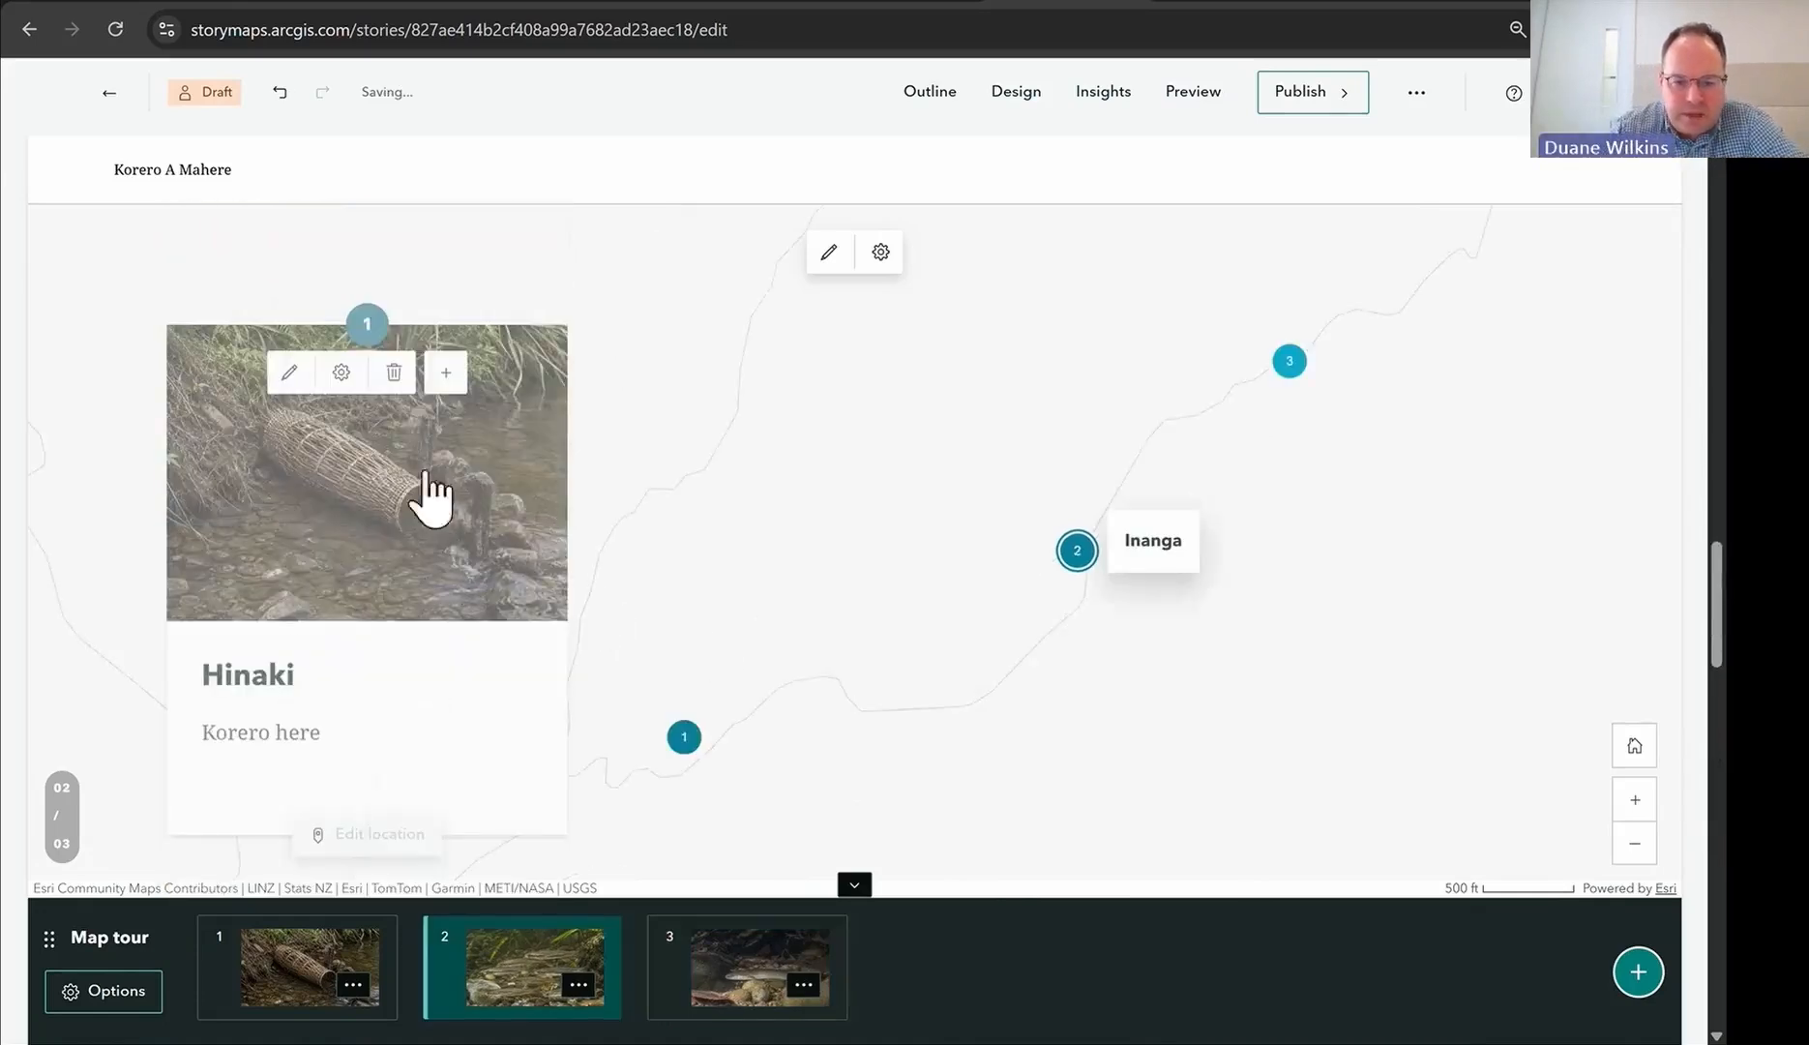
click(882, 252)
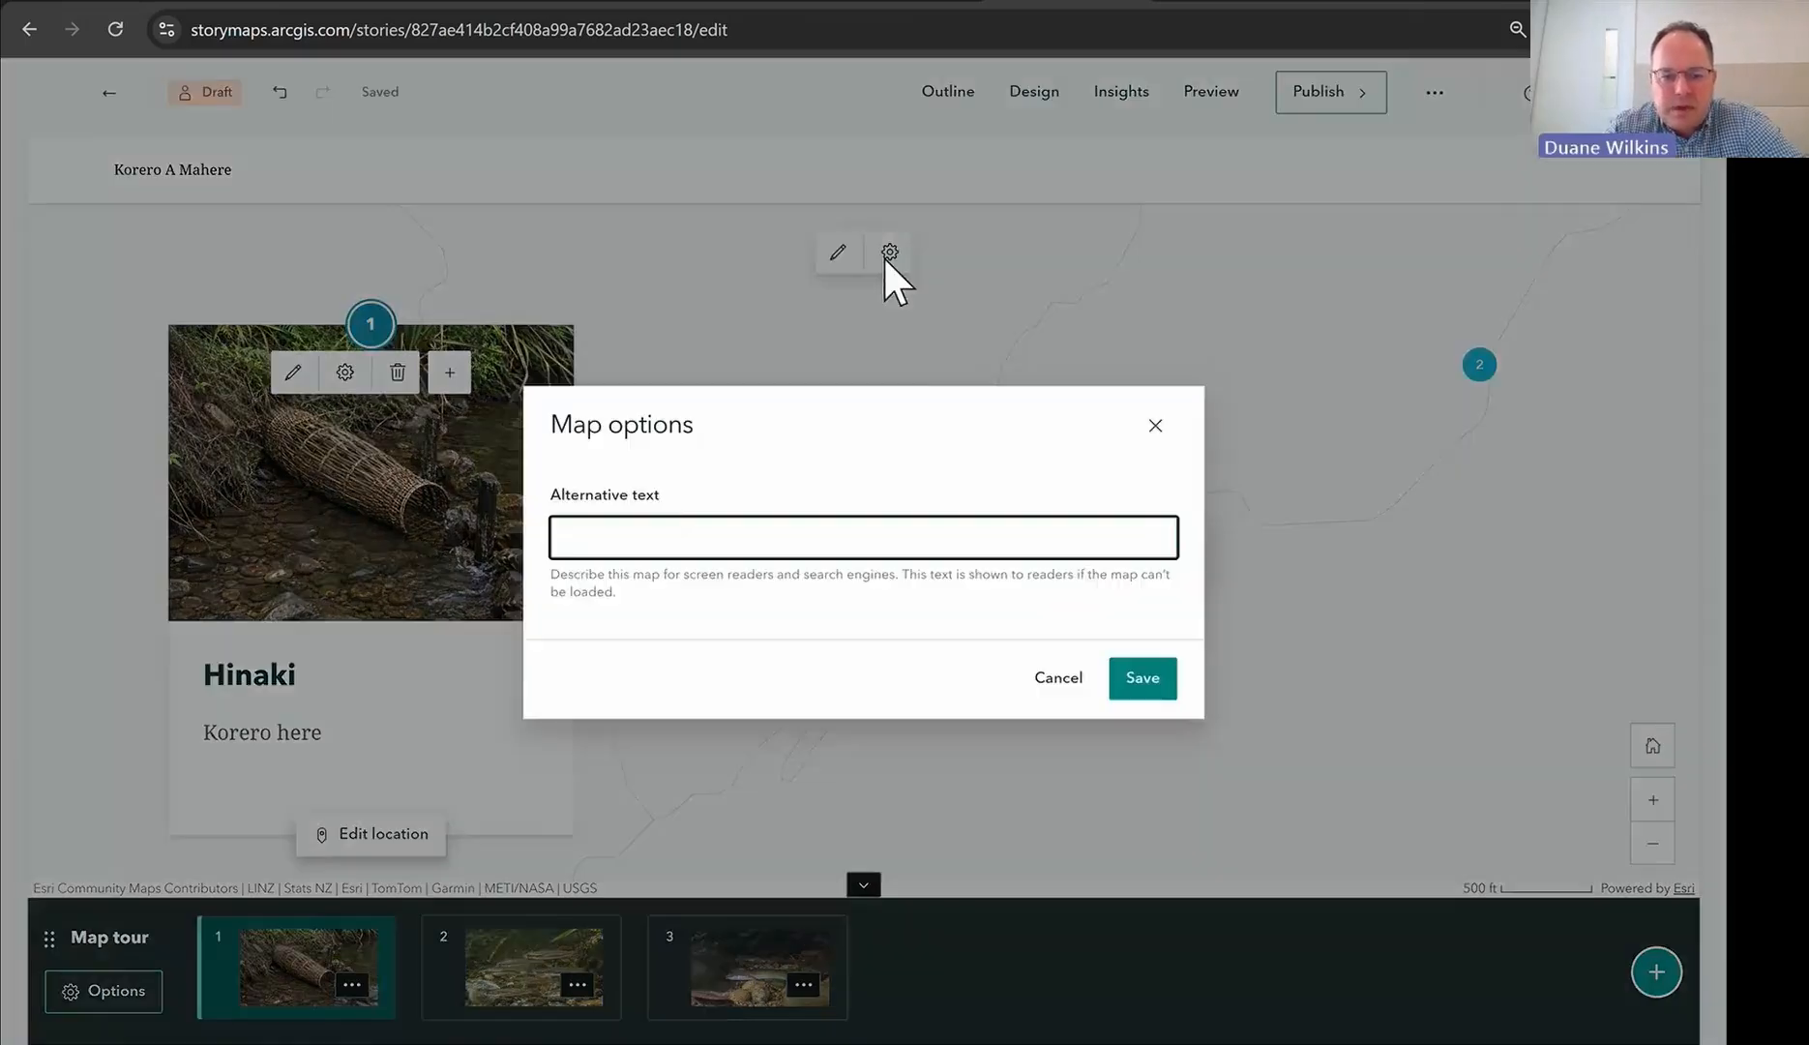
click(1154, 426)
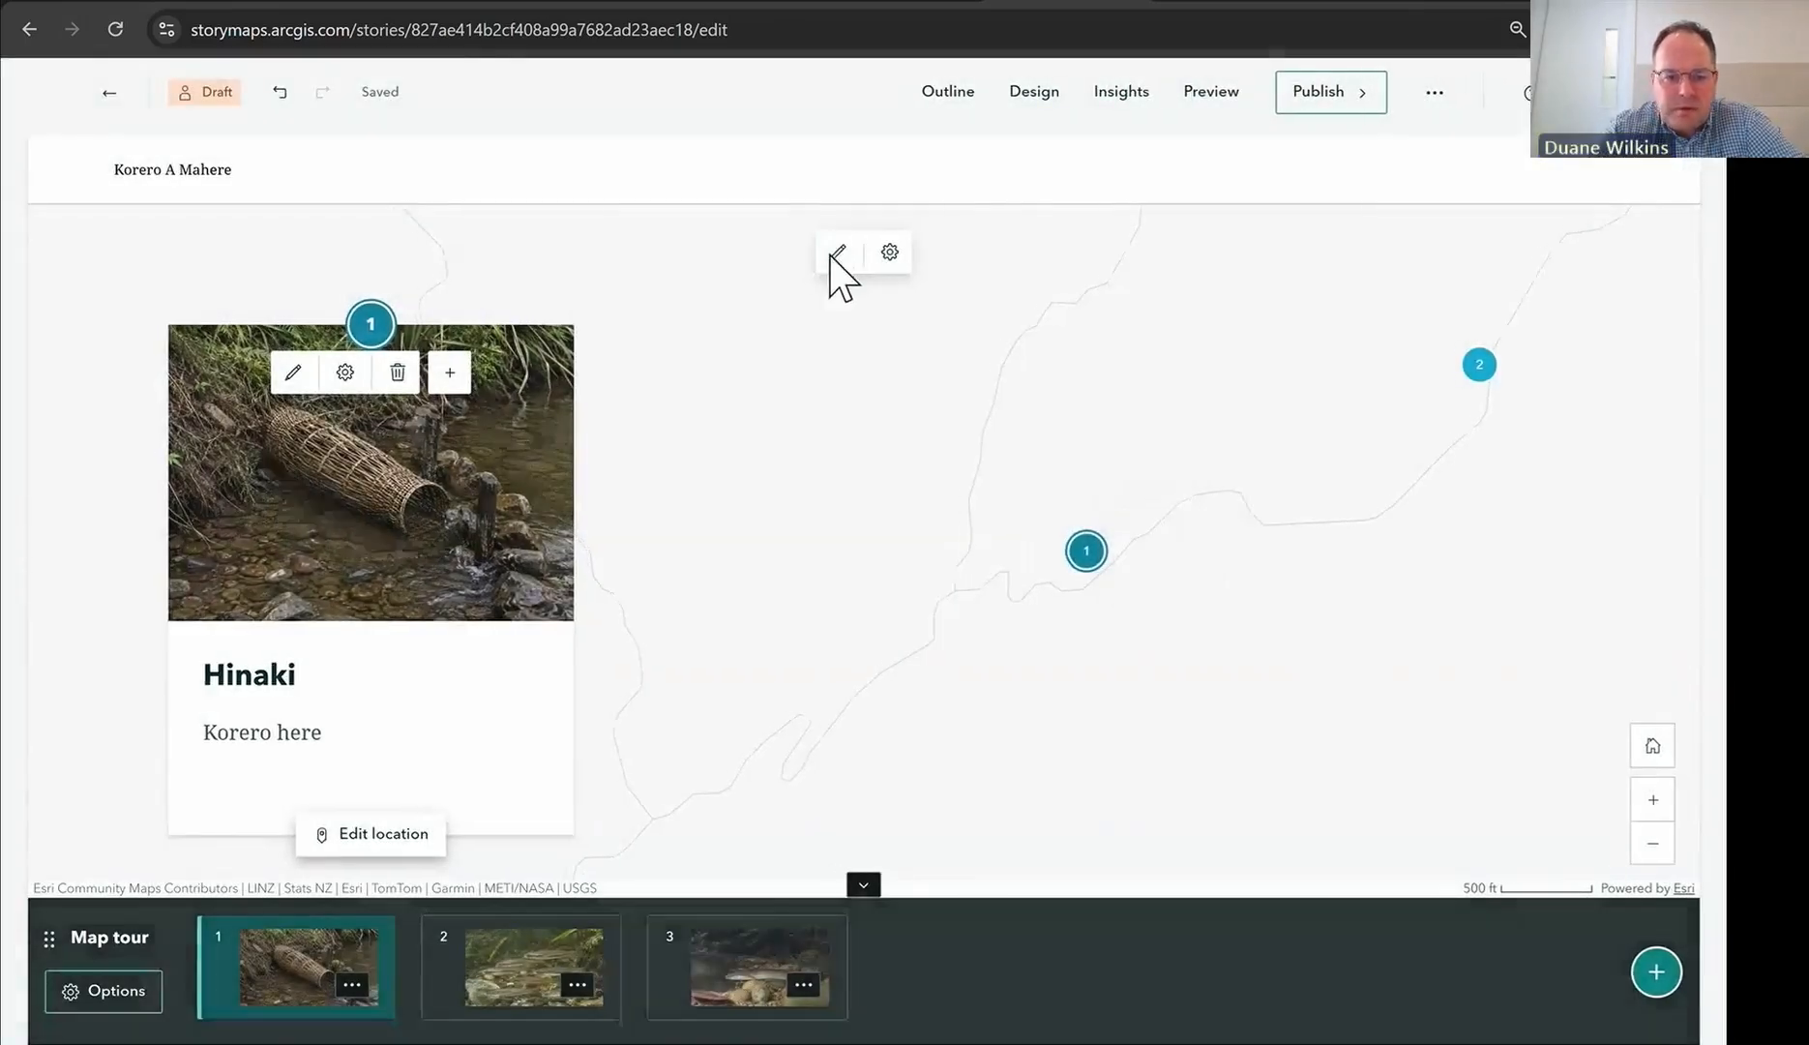
Step: Adjust the tour map's appearance by changing its basemap to Imagery, keeping the 2D map type
click(836, 255)
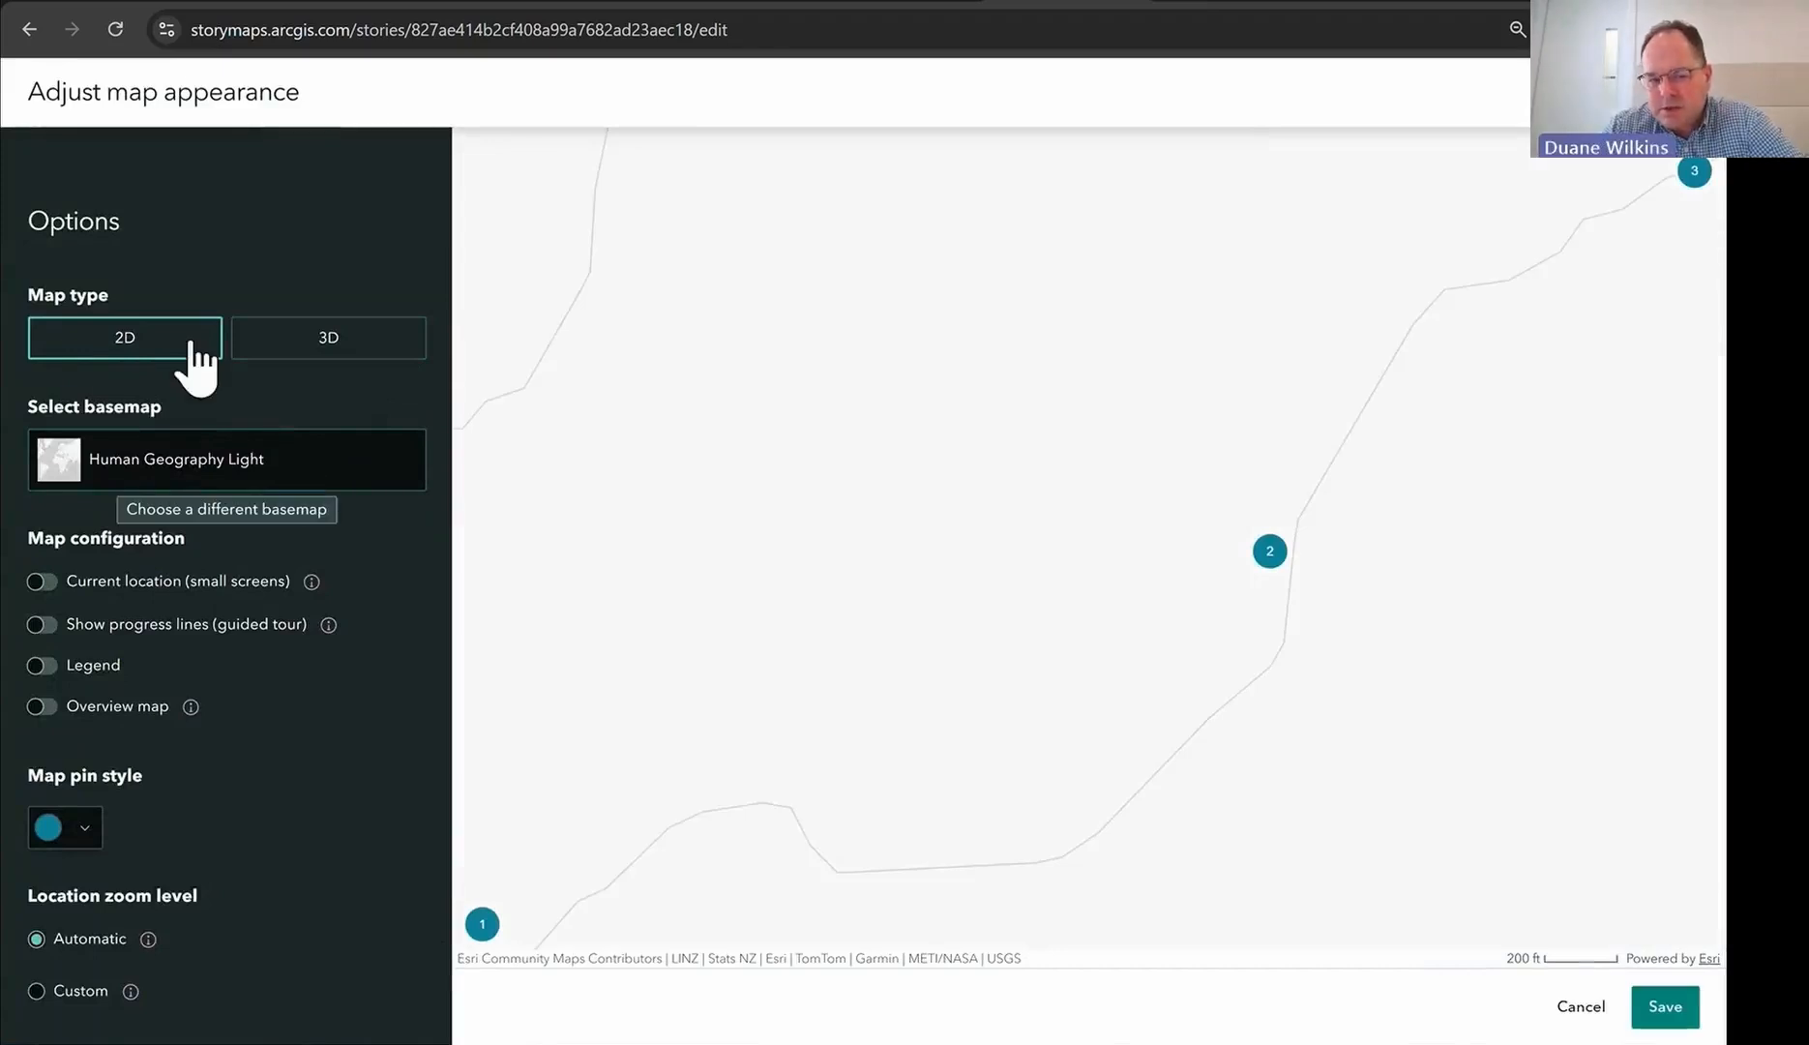
click(224, 474)
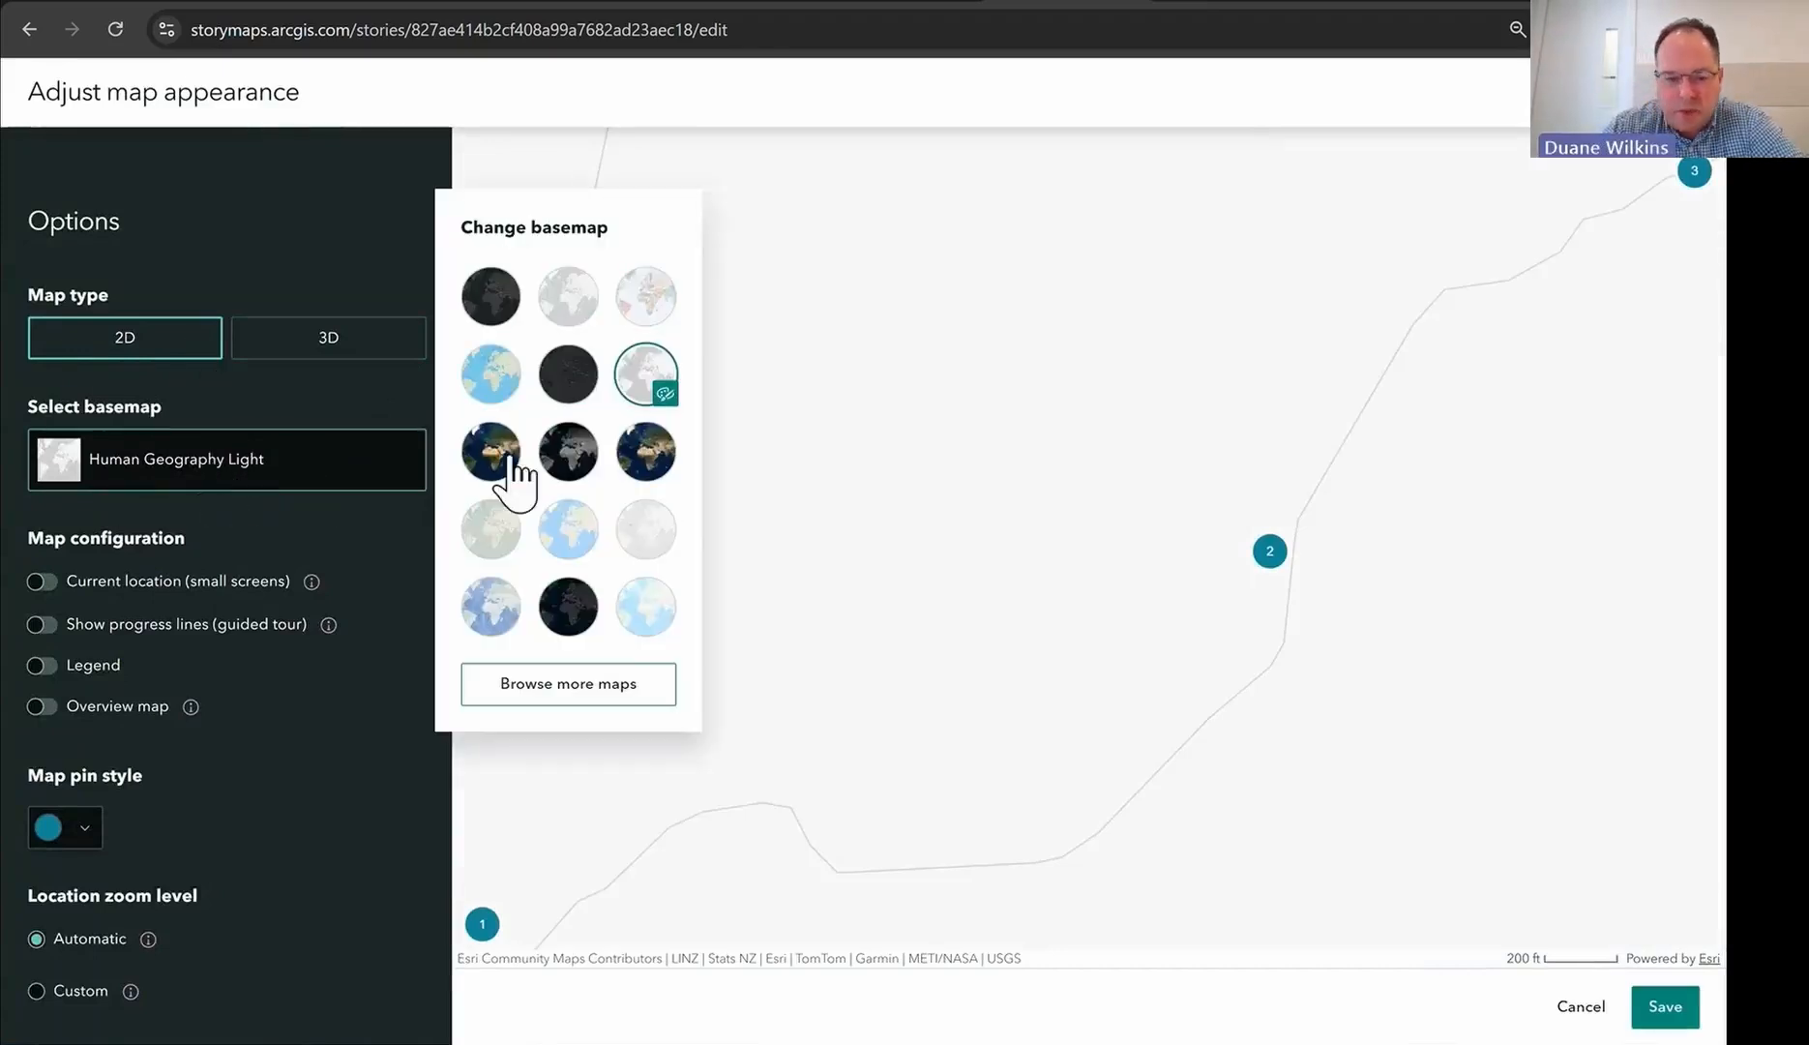
click(494, 455)
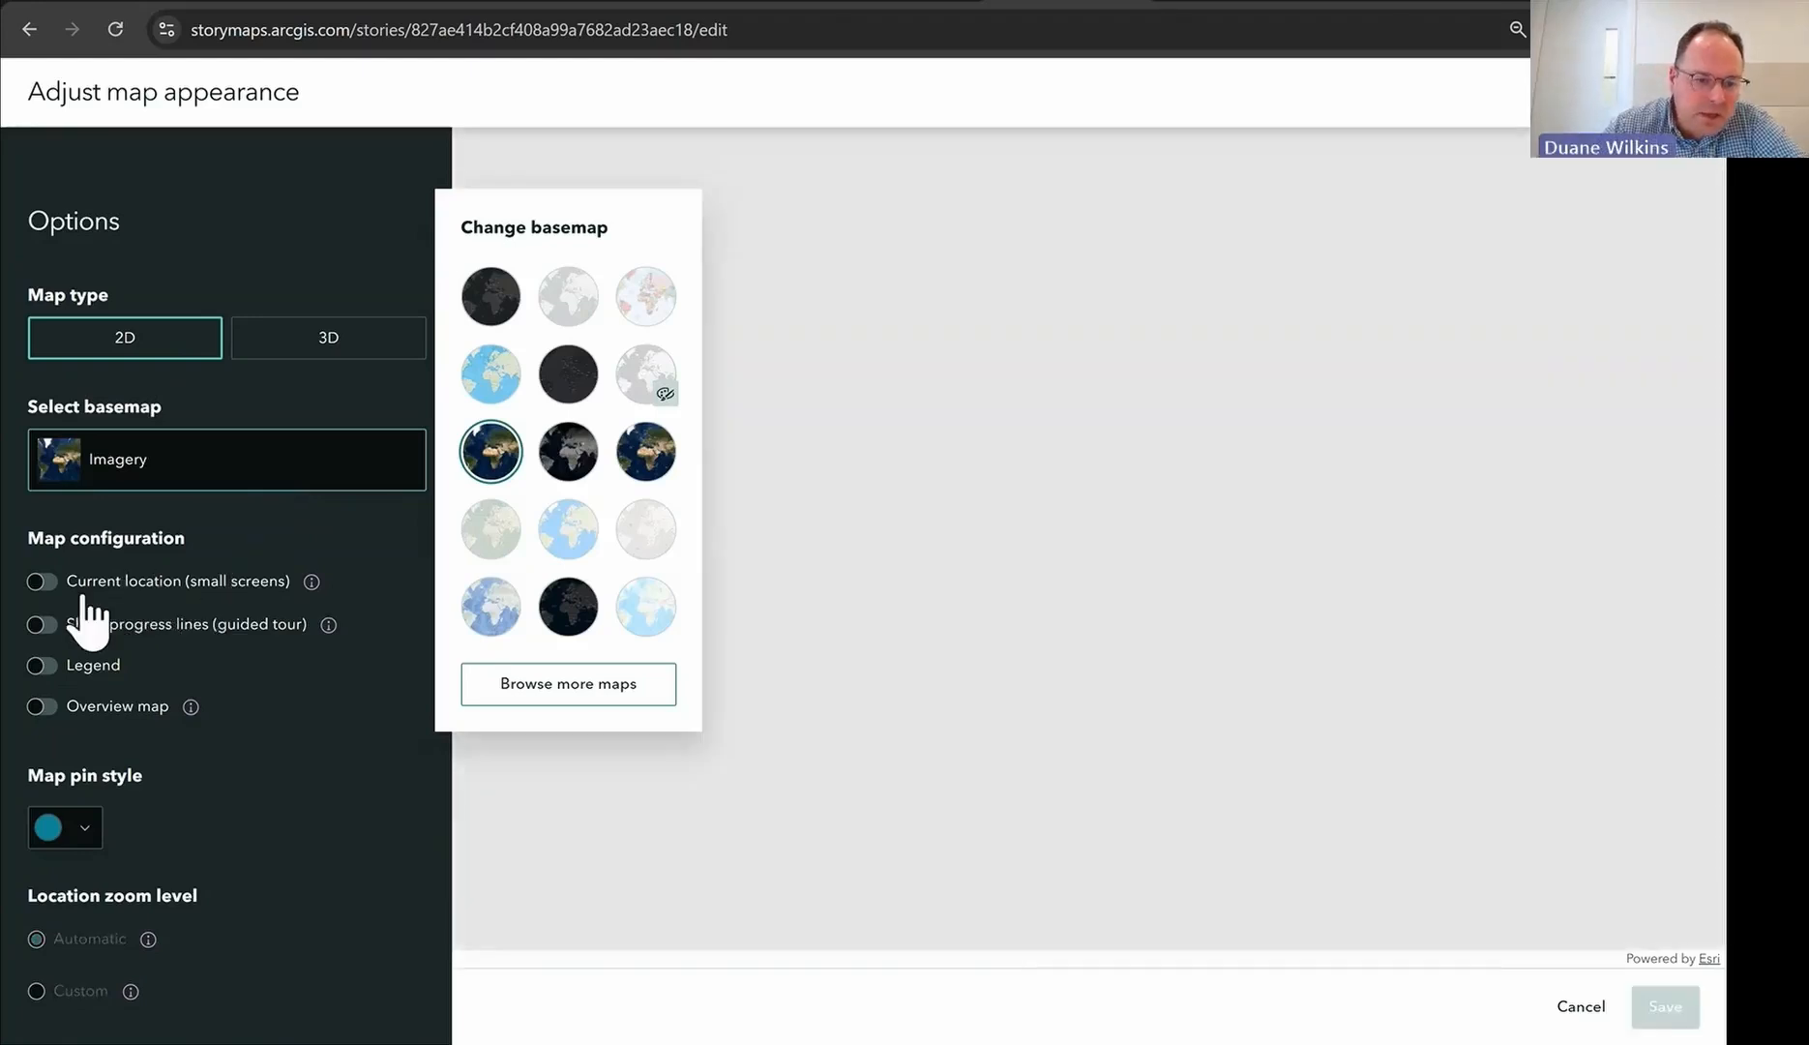
click(127, 530)
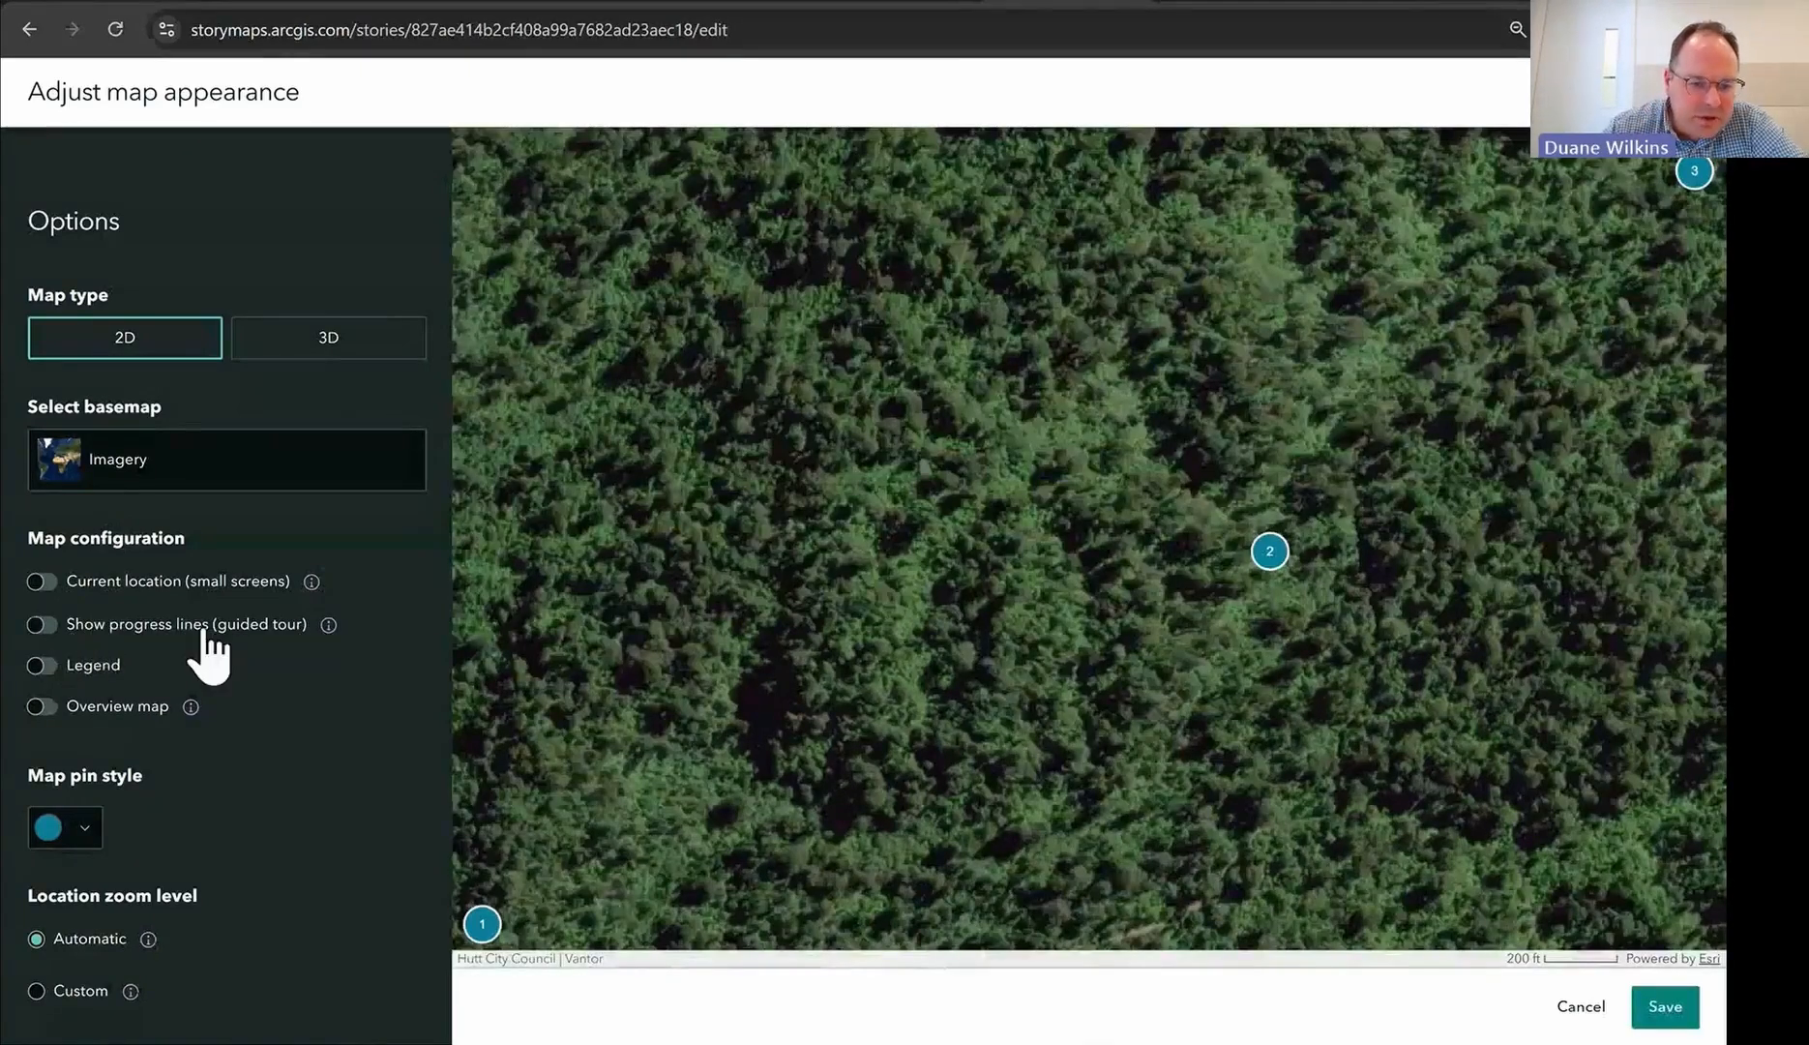
Step: Try the progress lines, legend and overview map options on the tour map, switching each one off again
click(44, 626)
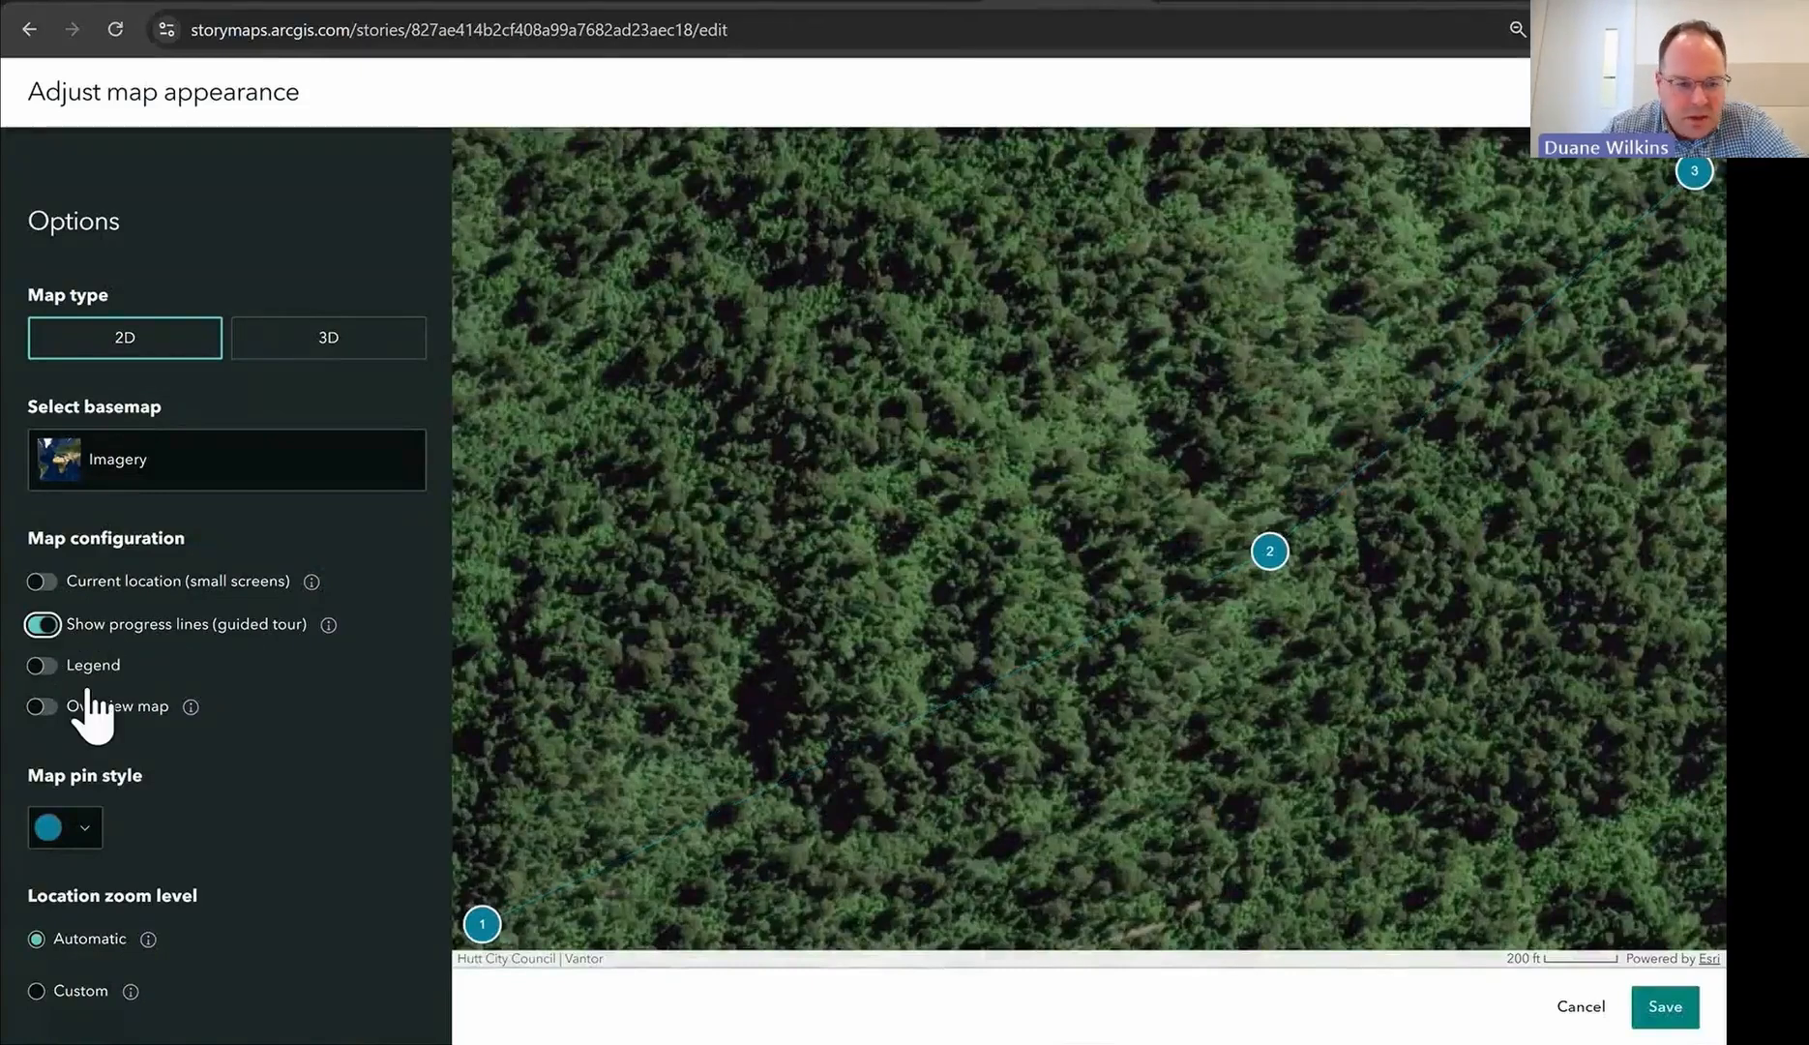
click(44, 665)
click(44, 665)
click(44, 709)
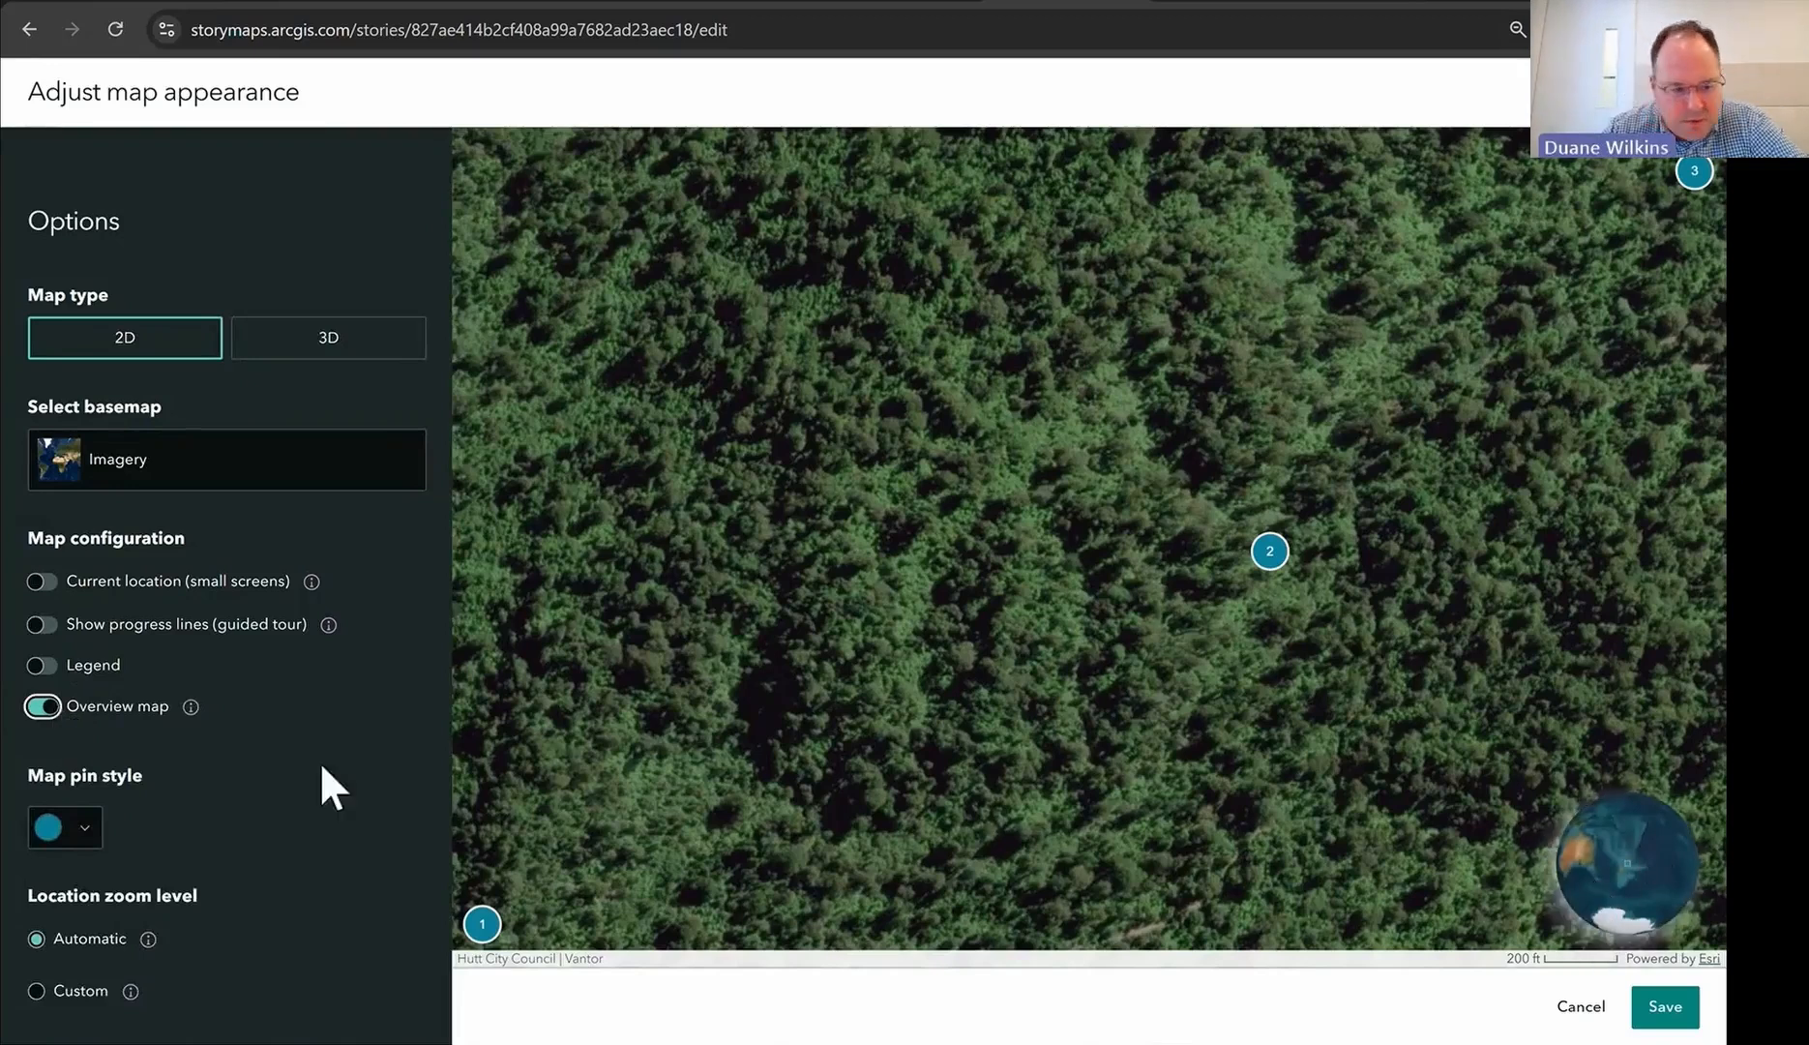
click(47, 708)
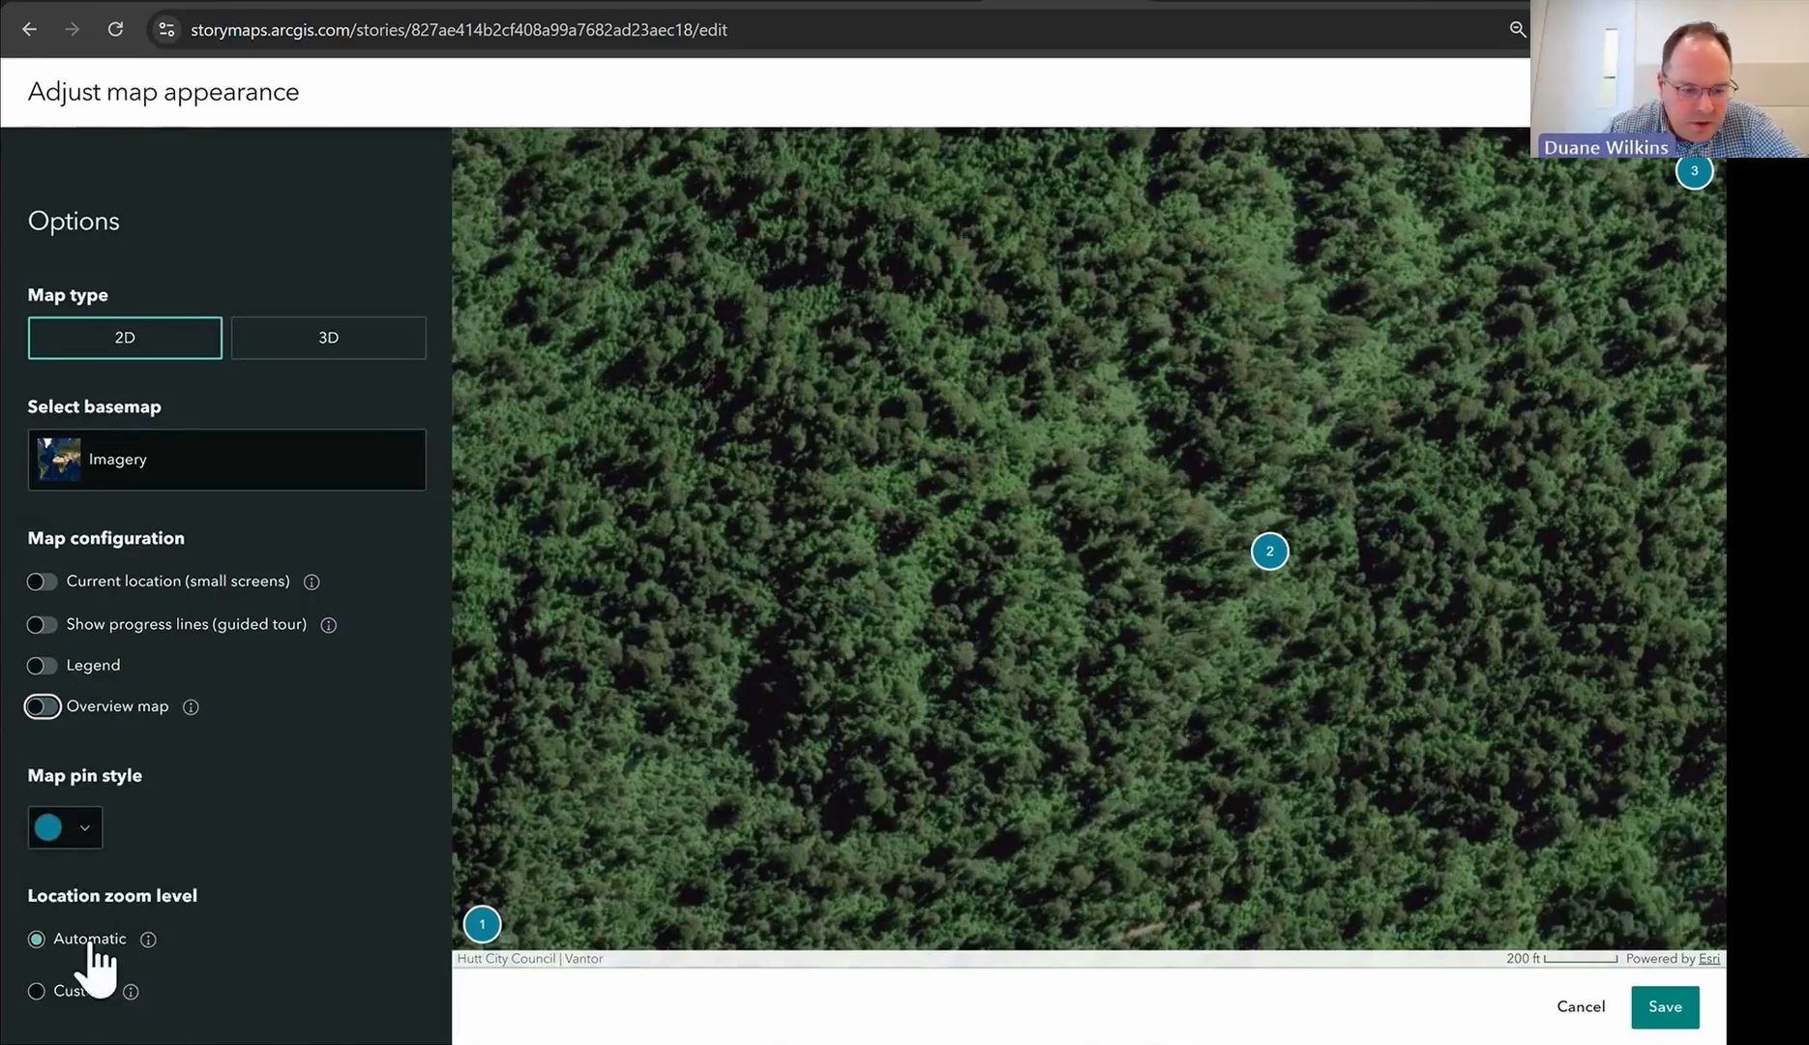
Step: Save the tour map's appearance and review the three stops against the map in the story
click(1666, 1010)
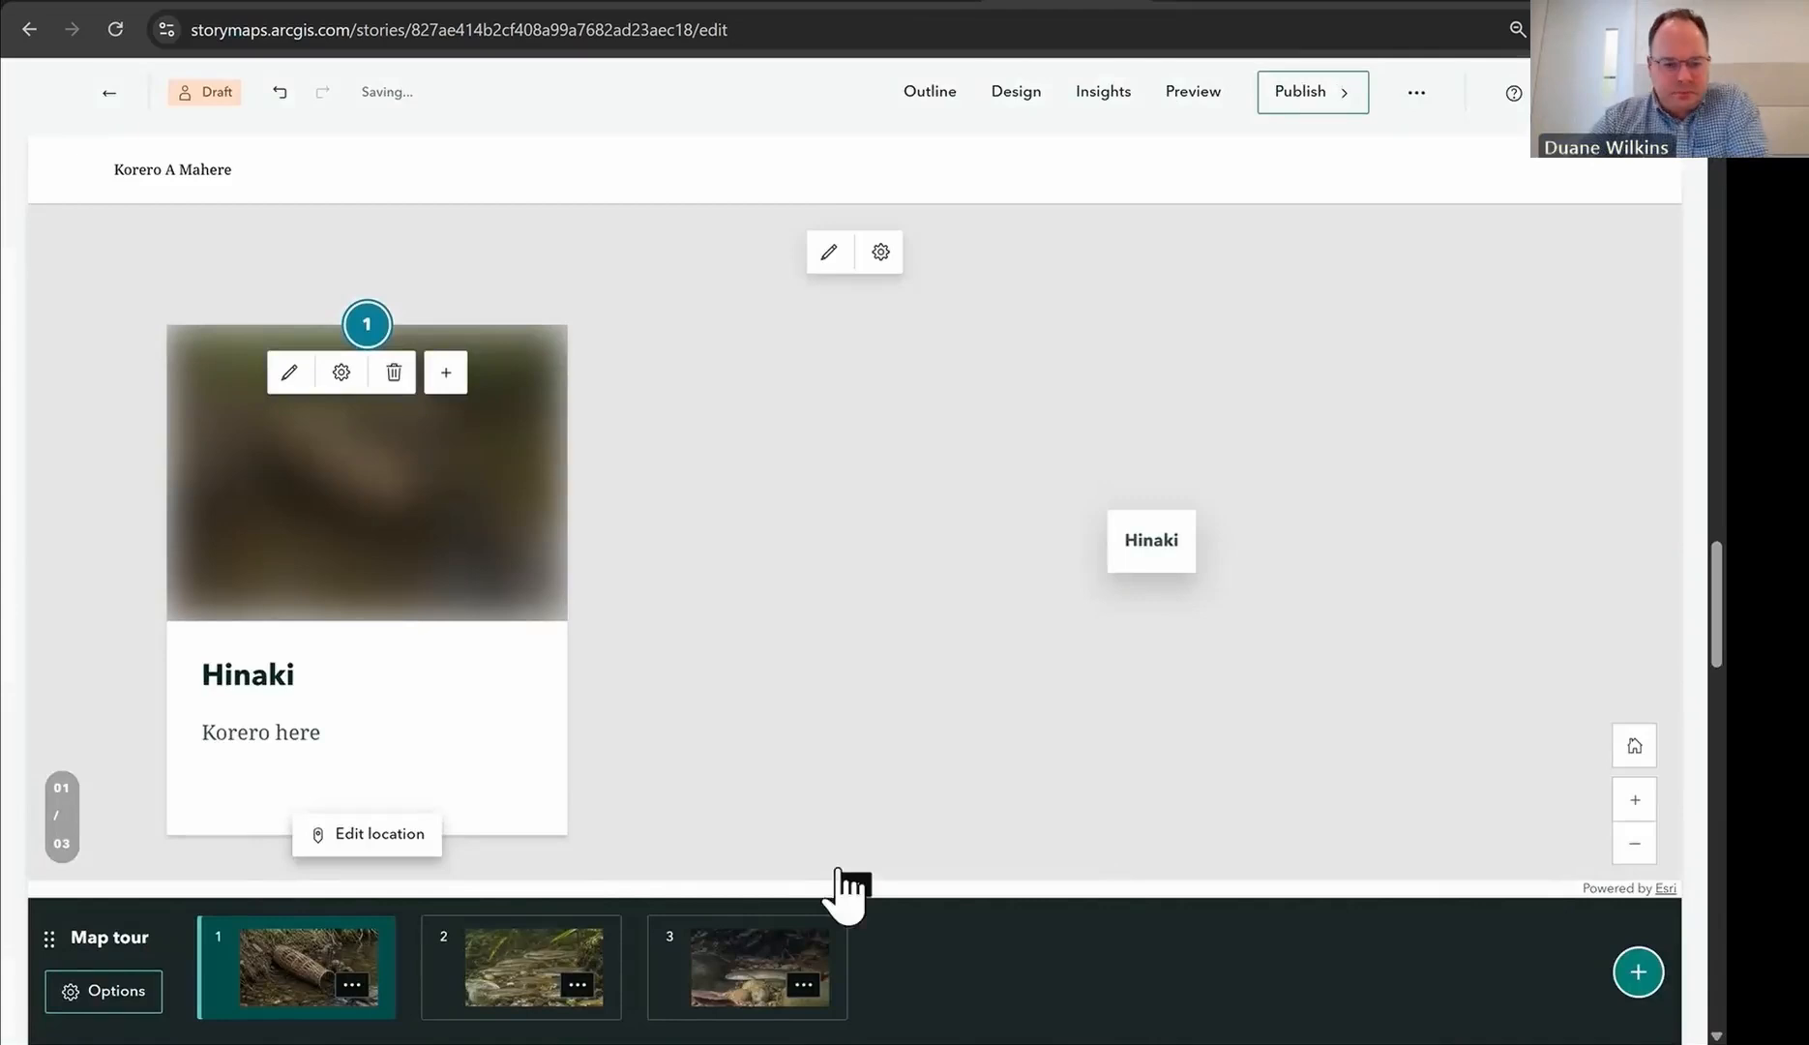
scroll(551, 624, down, 2)
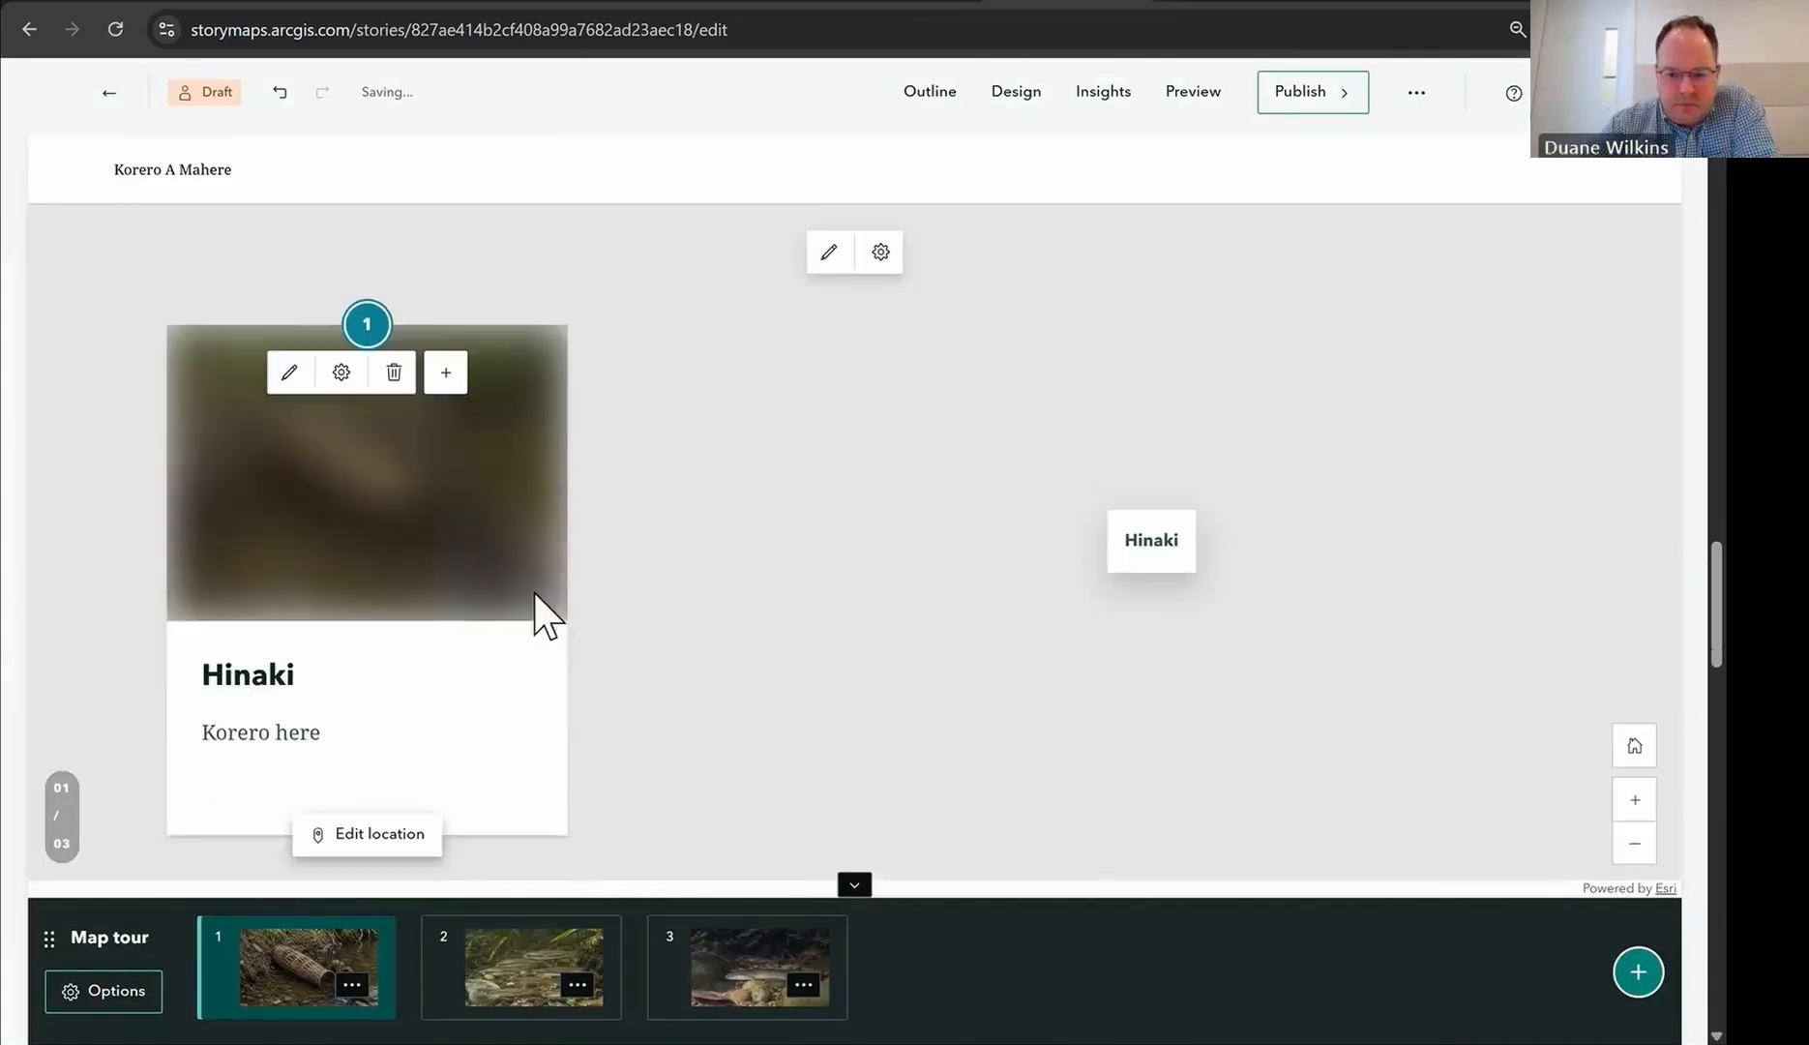
scroll(435, 633, down, 5)
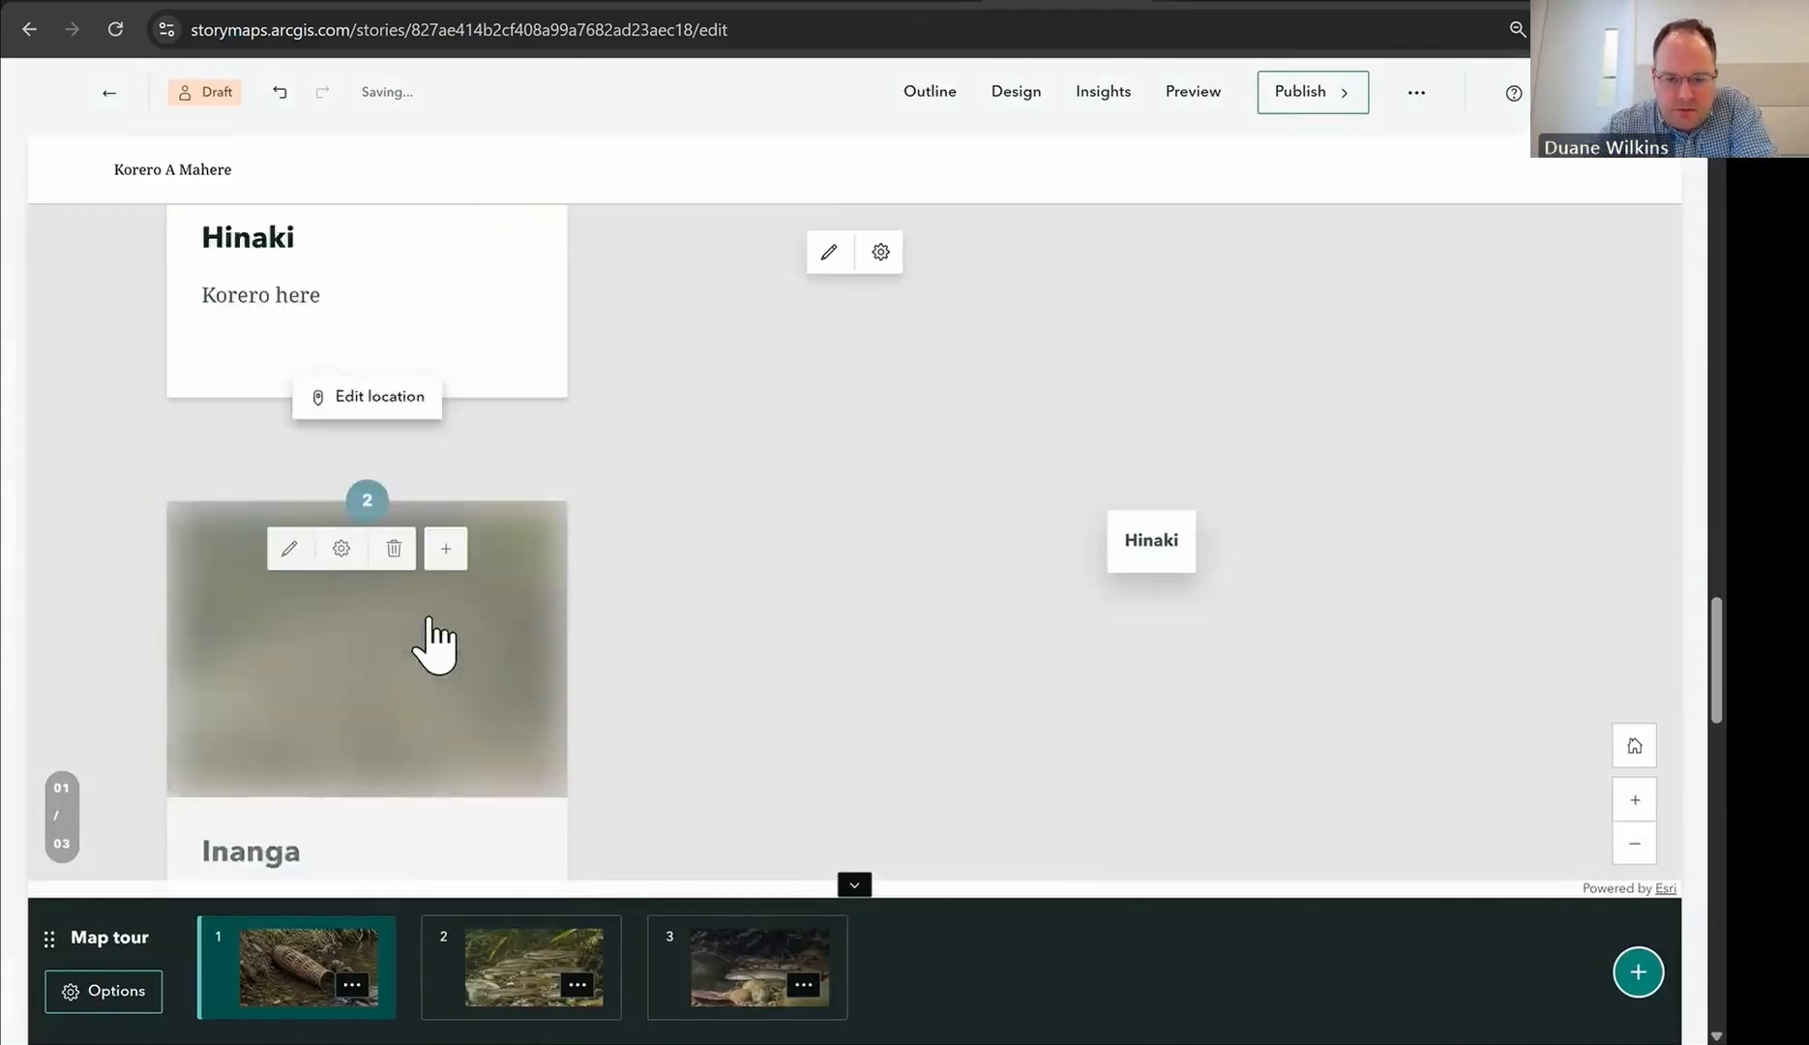
scroll(435, 638, down, 5)
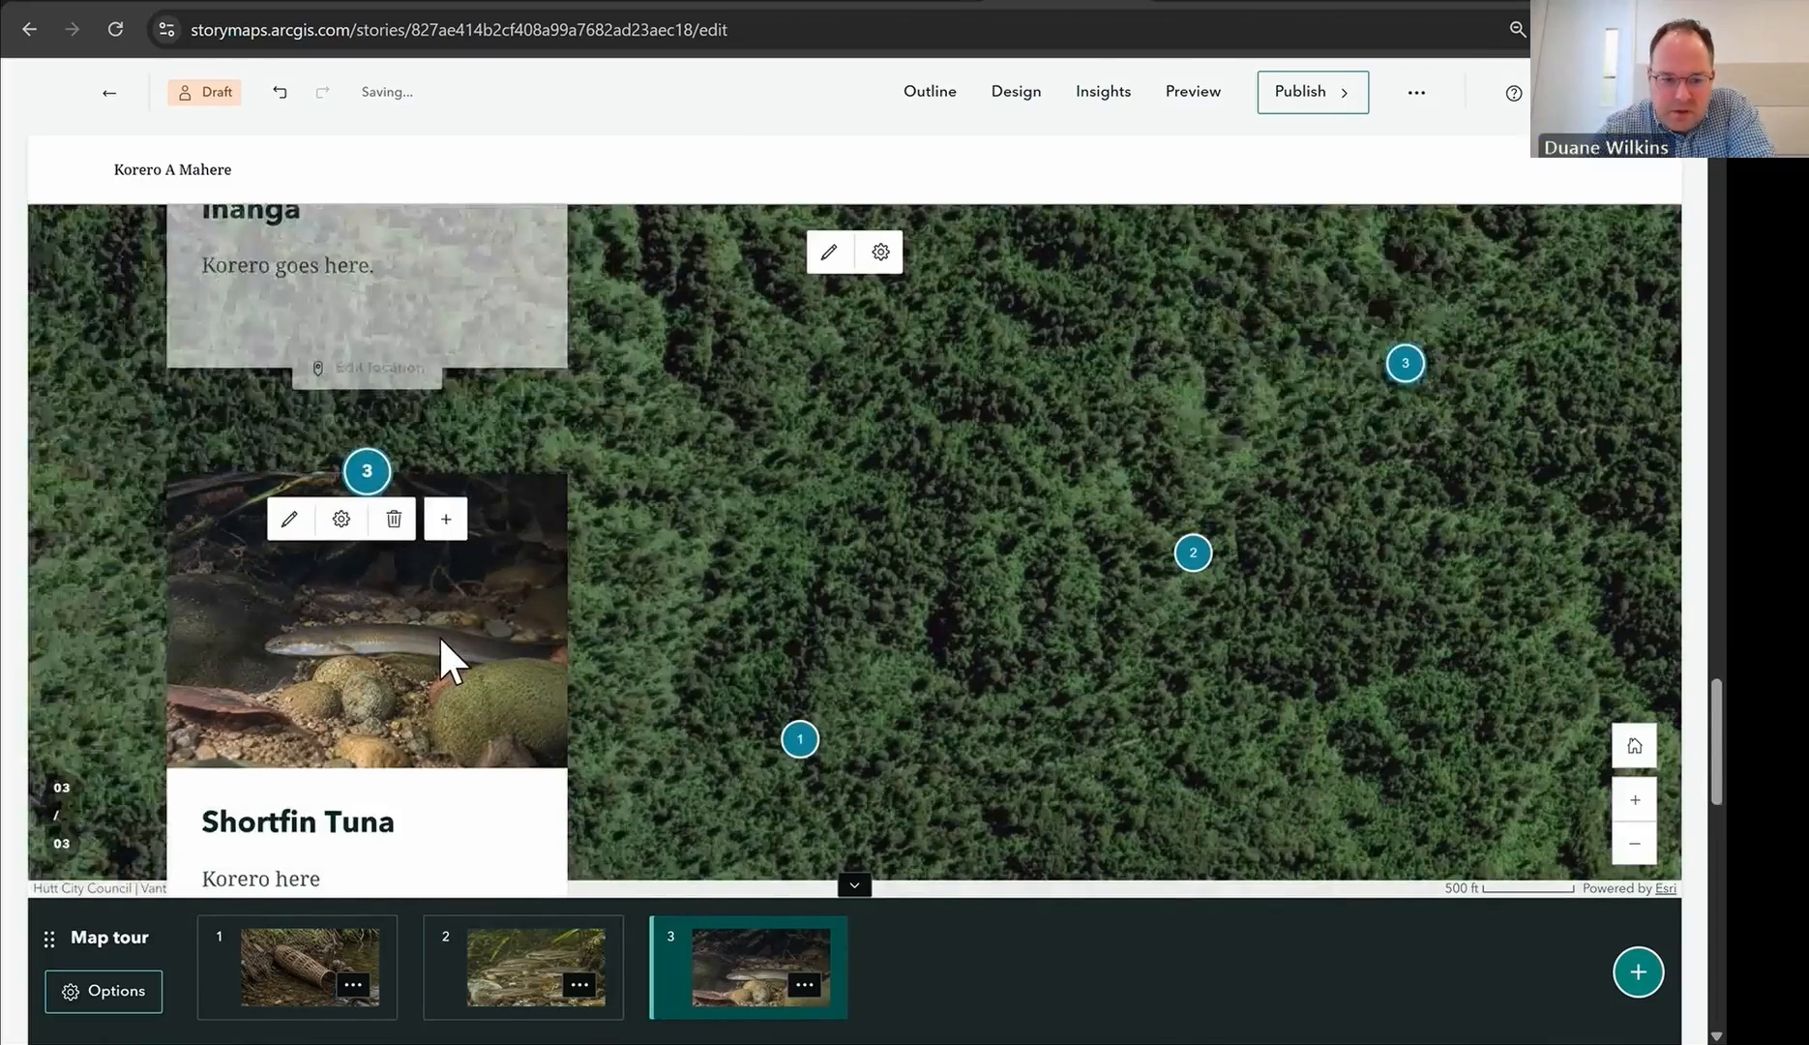
scroll(438, 634, up, 5)
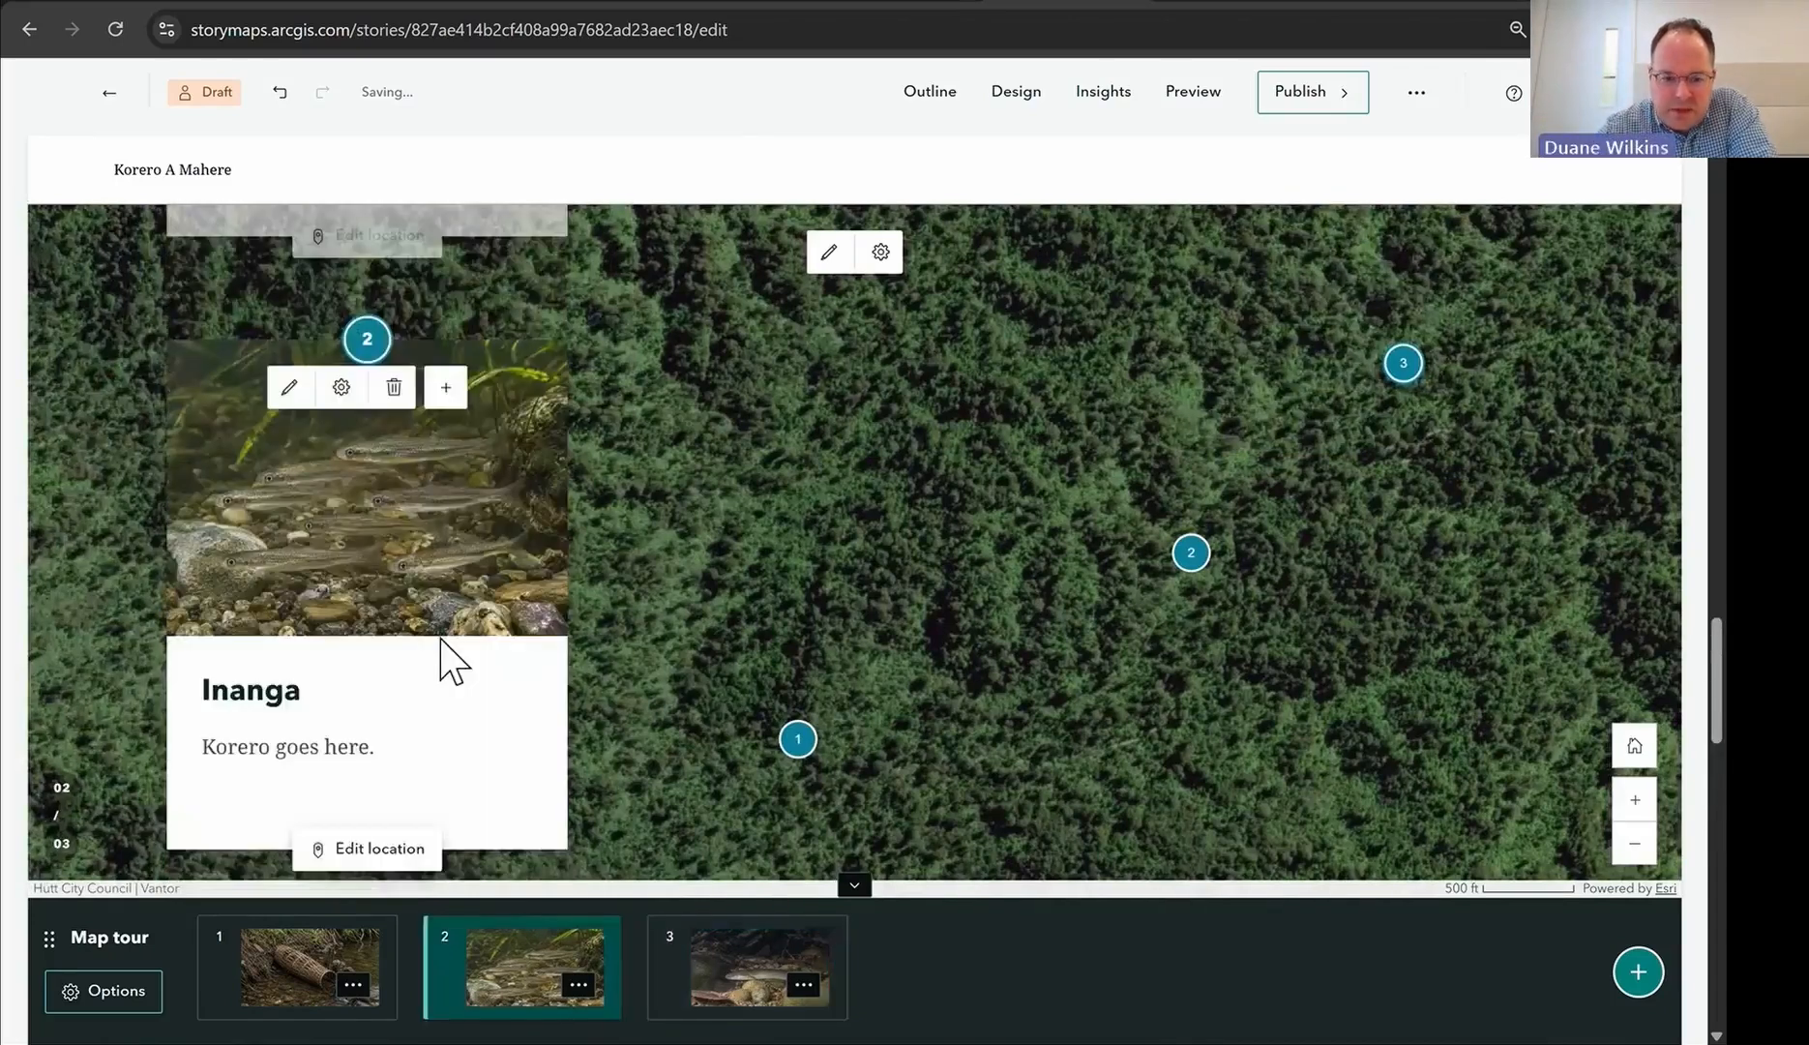
scroll(440, 639, up, 5)
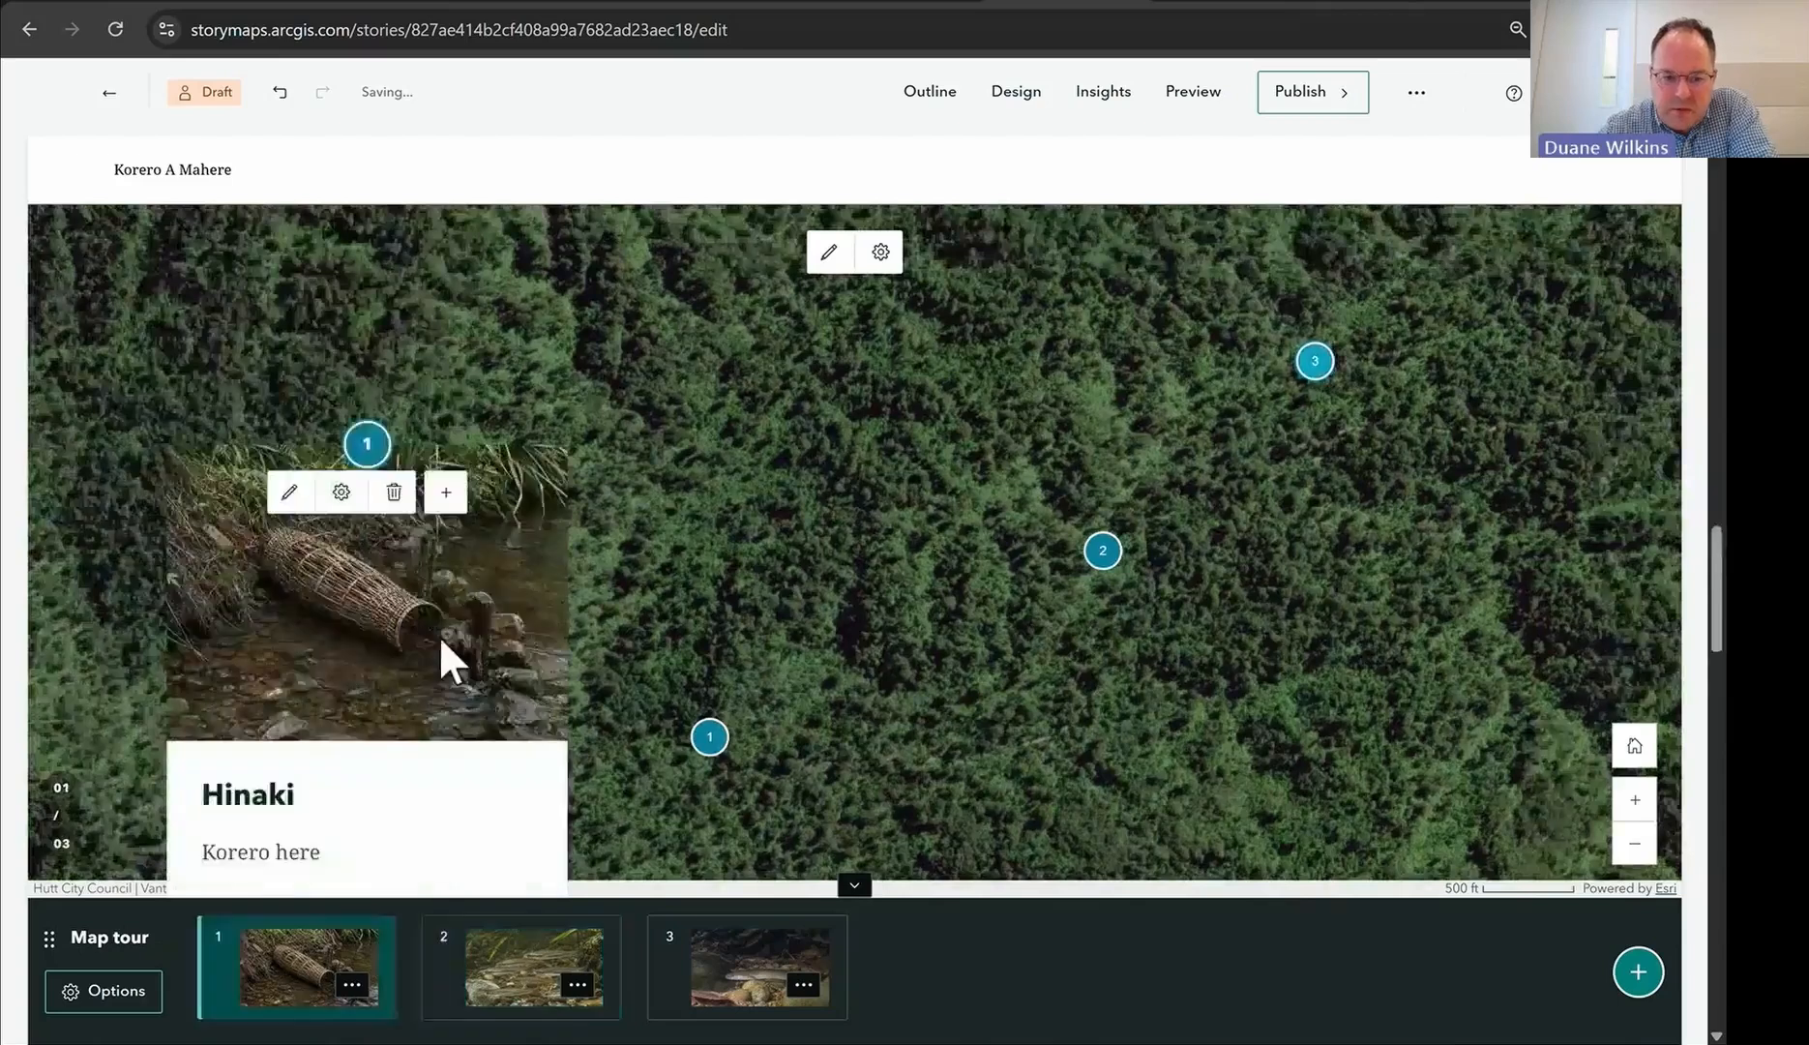
Step: Examine the map tour's Hinaki, Inanga and Shortfin Tuna stops in turn, then return to the story's cover
scroll(440, 638, down, 2)
scroll(708, 578, up, 1)
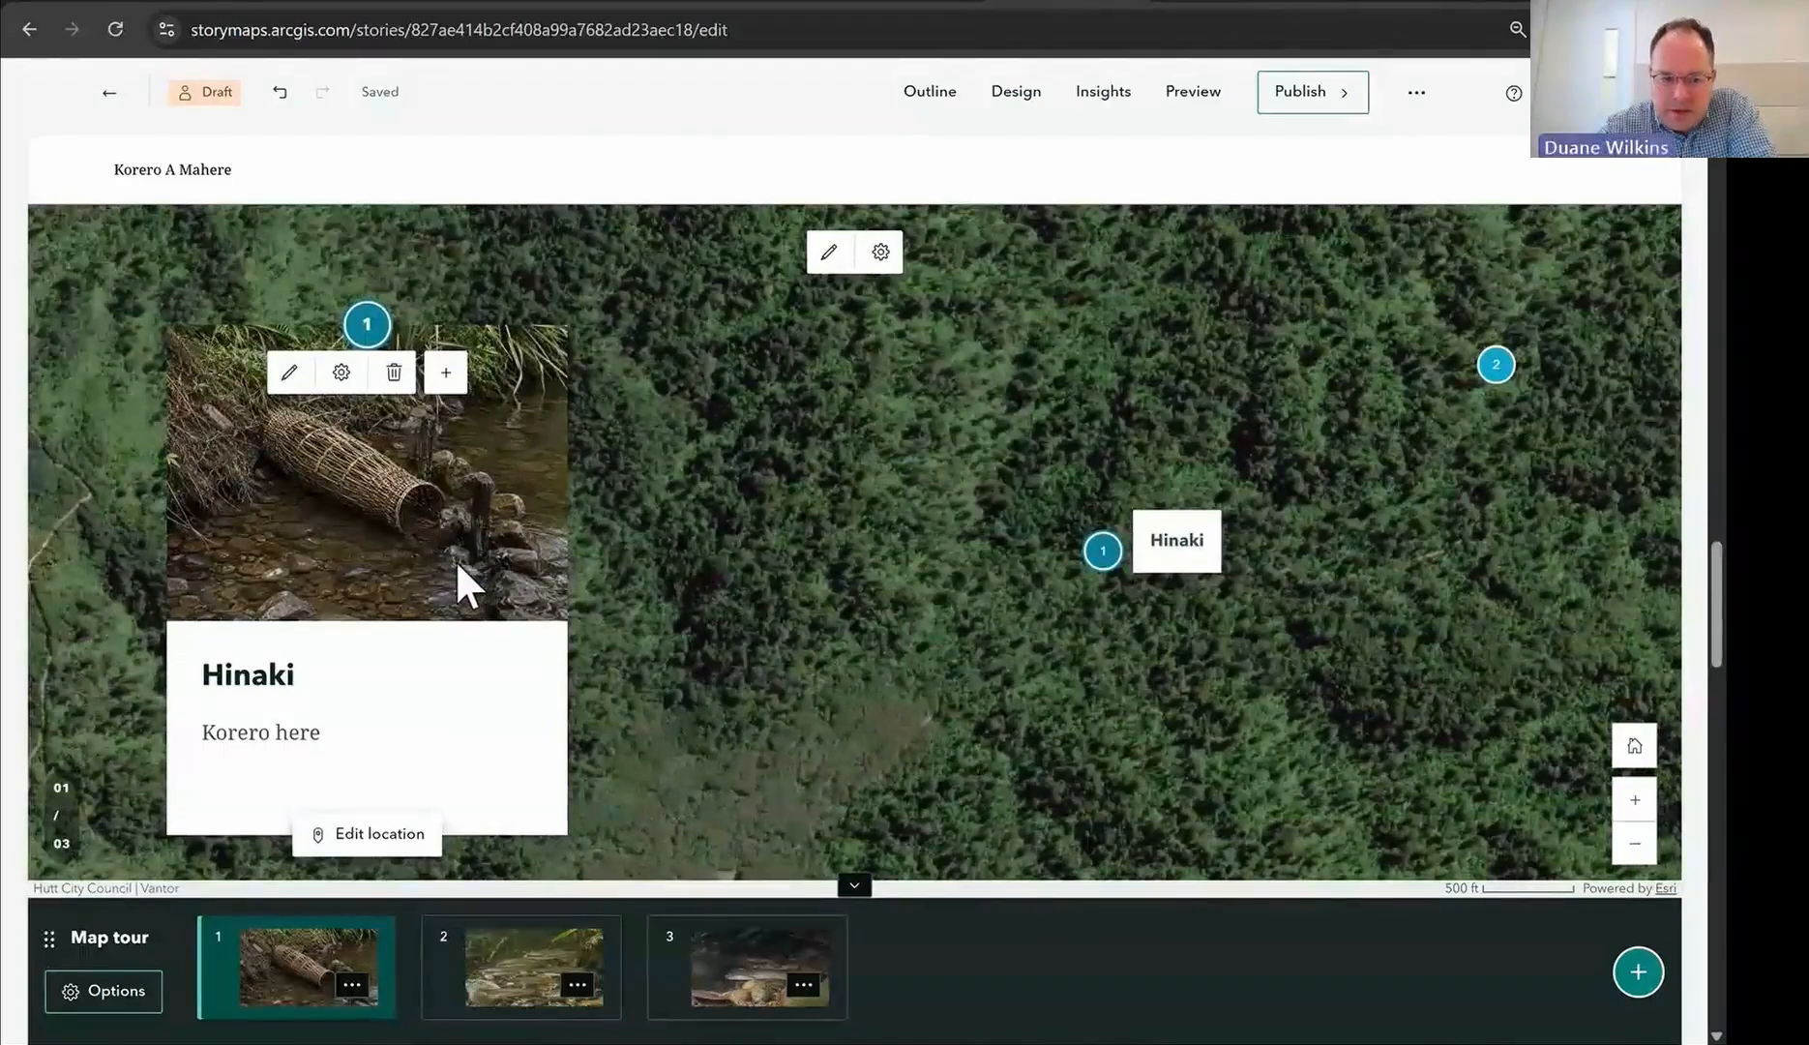
scroll(455, 575, down, 2)
scroll(450, 605, down, 4)
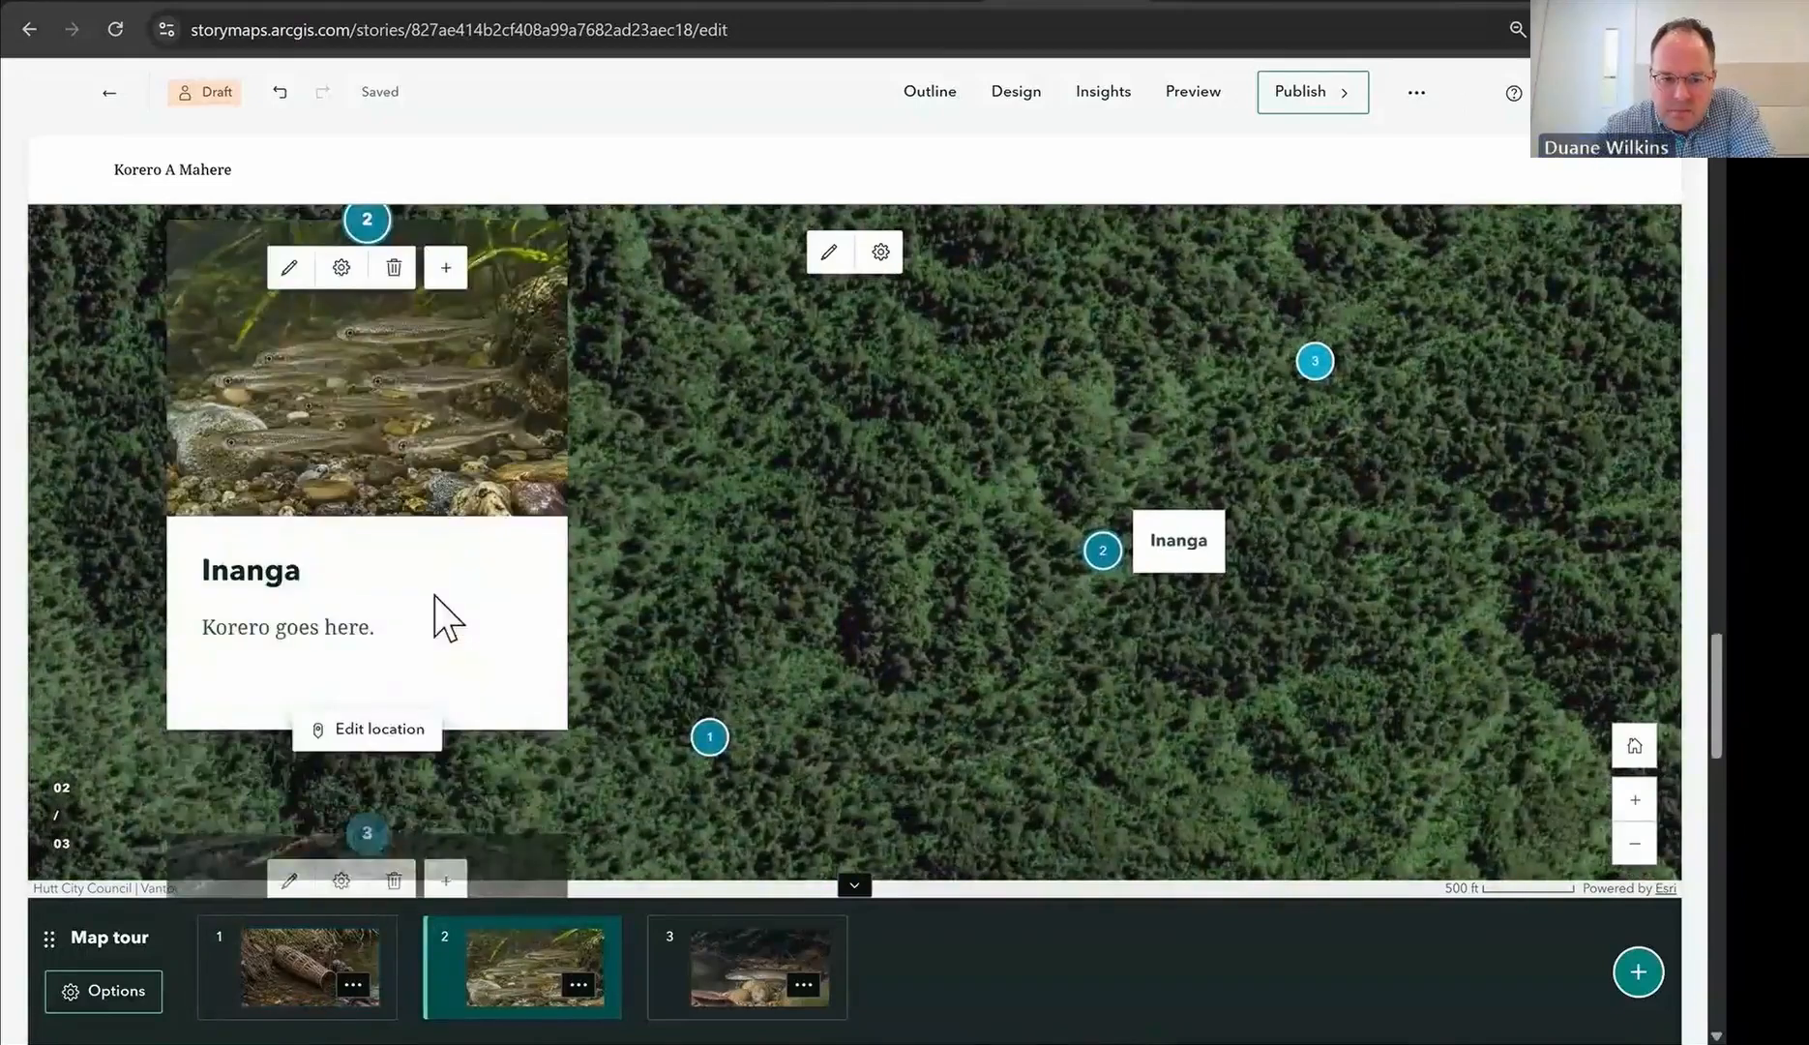
scroll(434, 596, down, 3)
scroll(434, 592, down, 3)
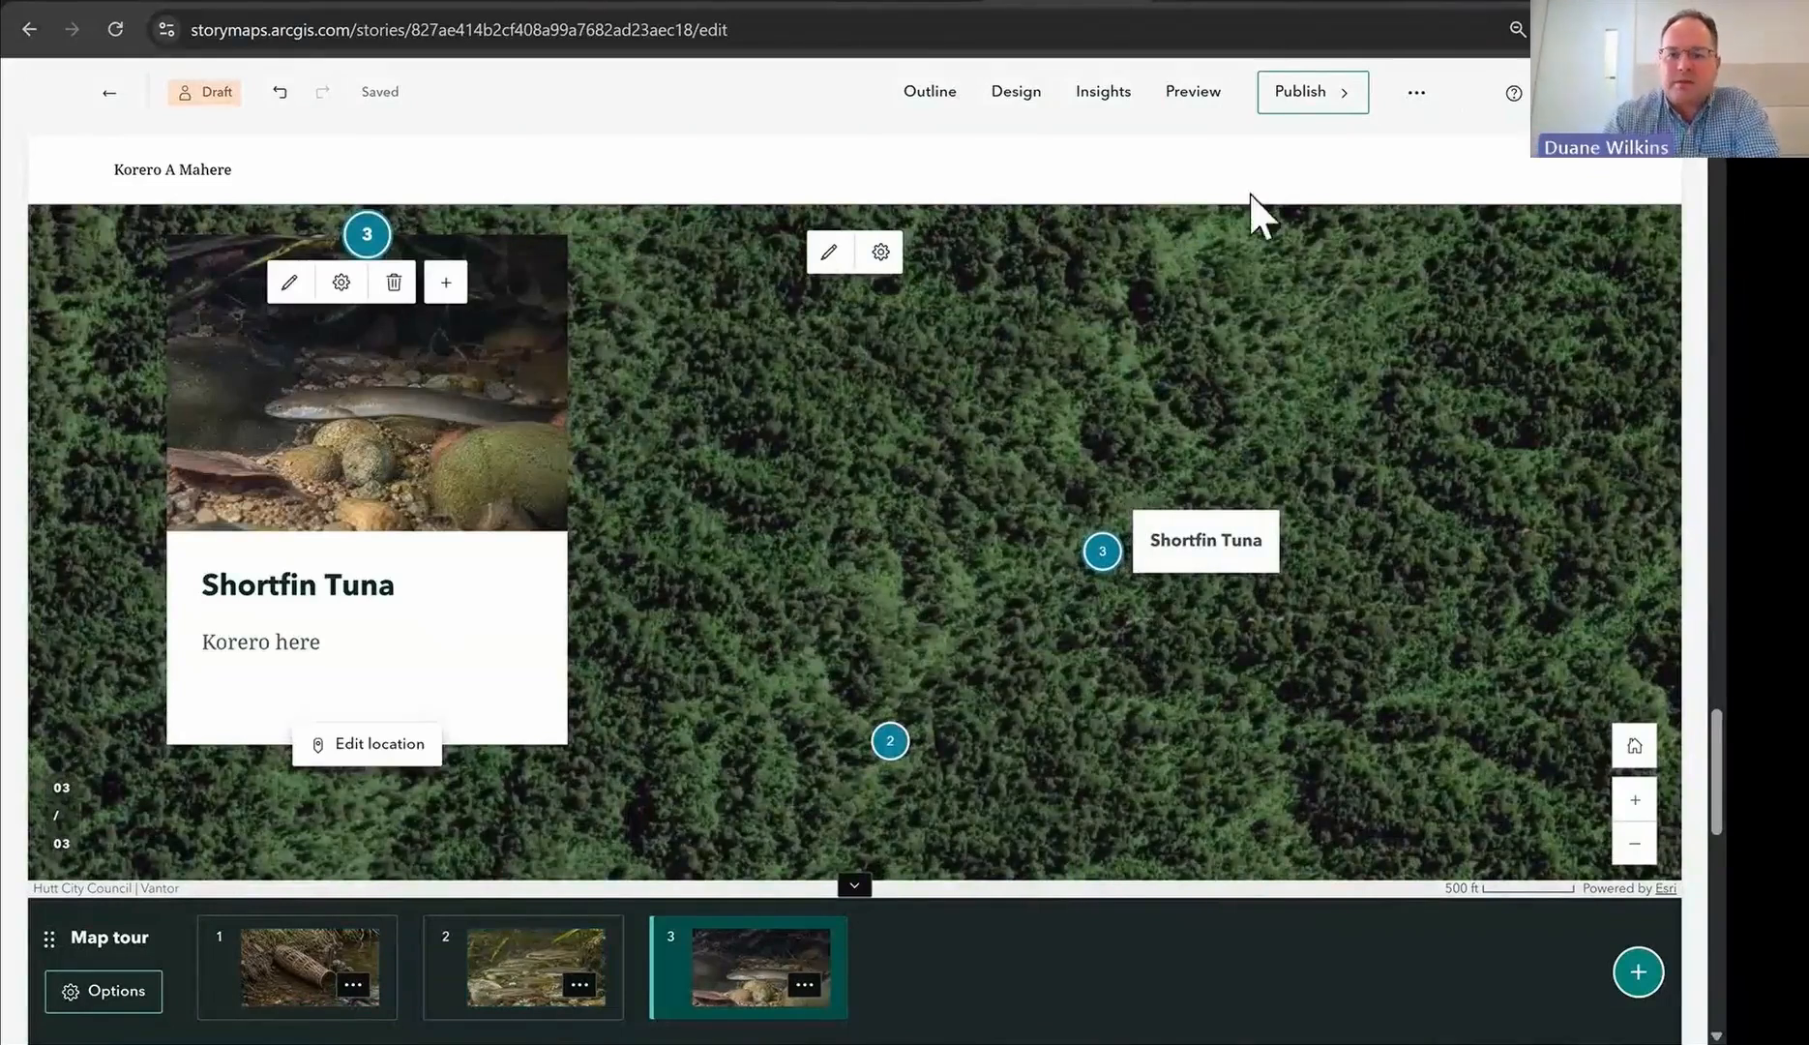
scroll(1345, 582, up, 3)
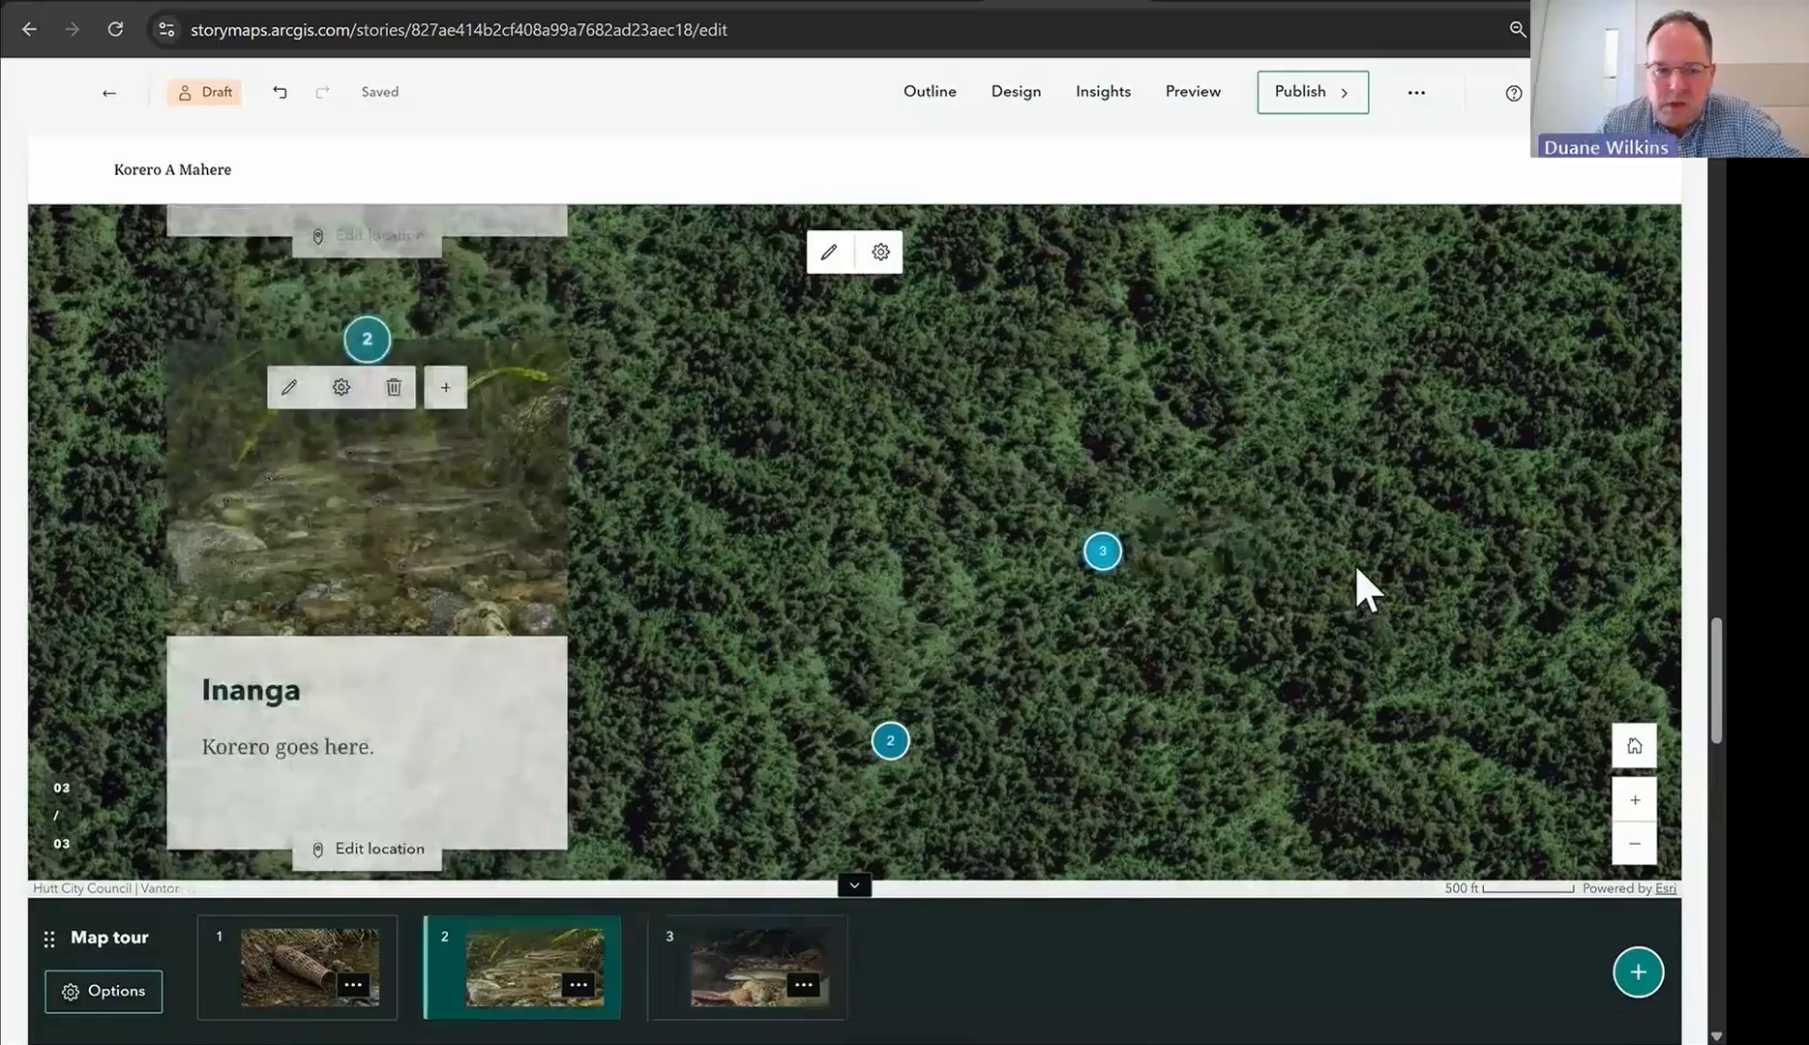
scroll(1354, 562, up, 10)
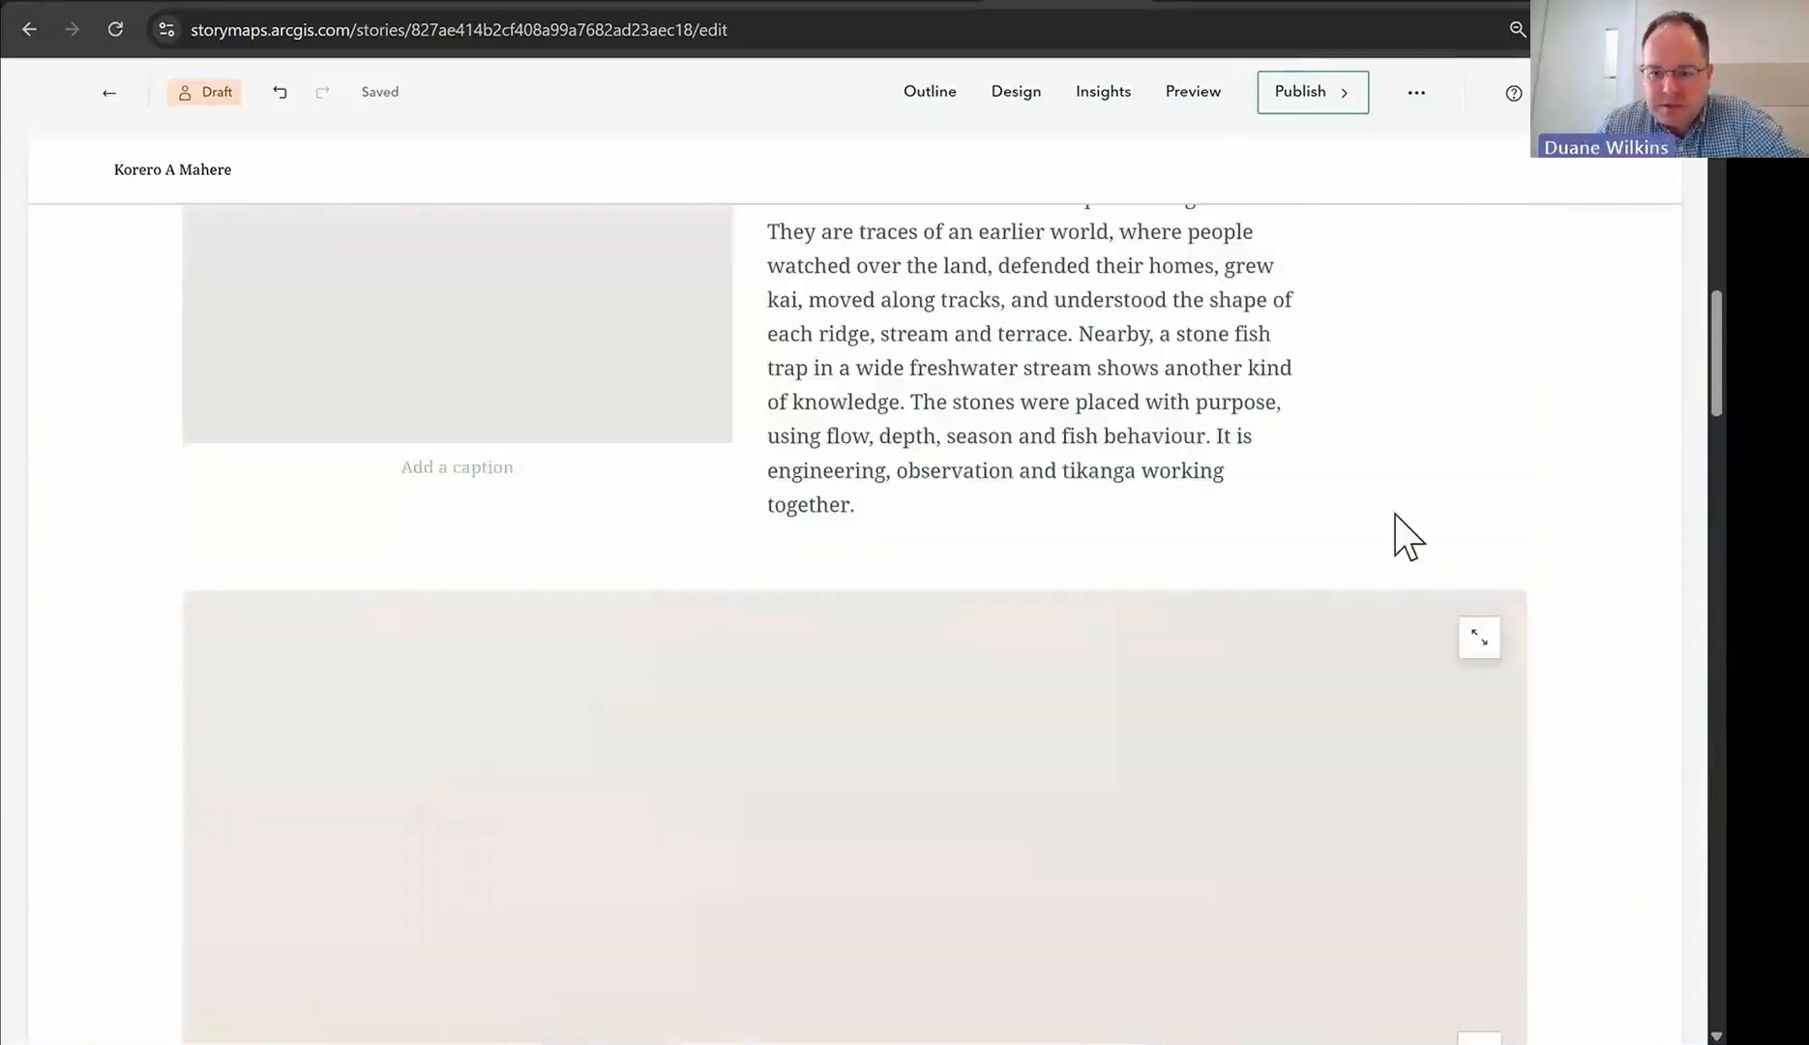
scroll(1407, 537, up, 5)
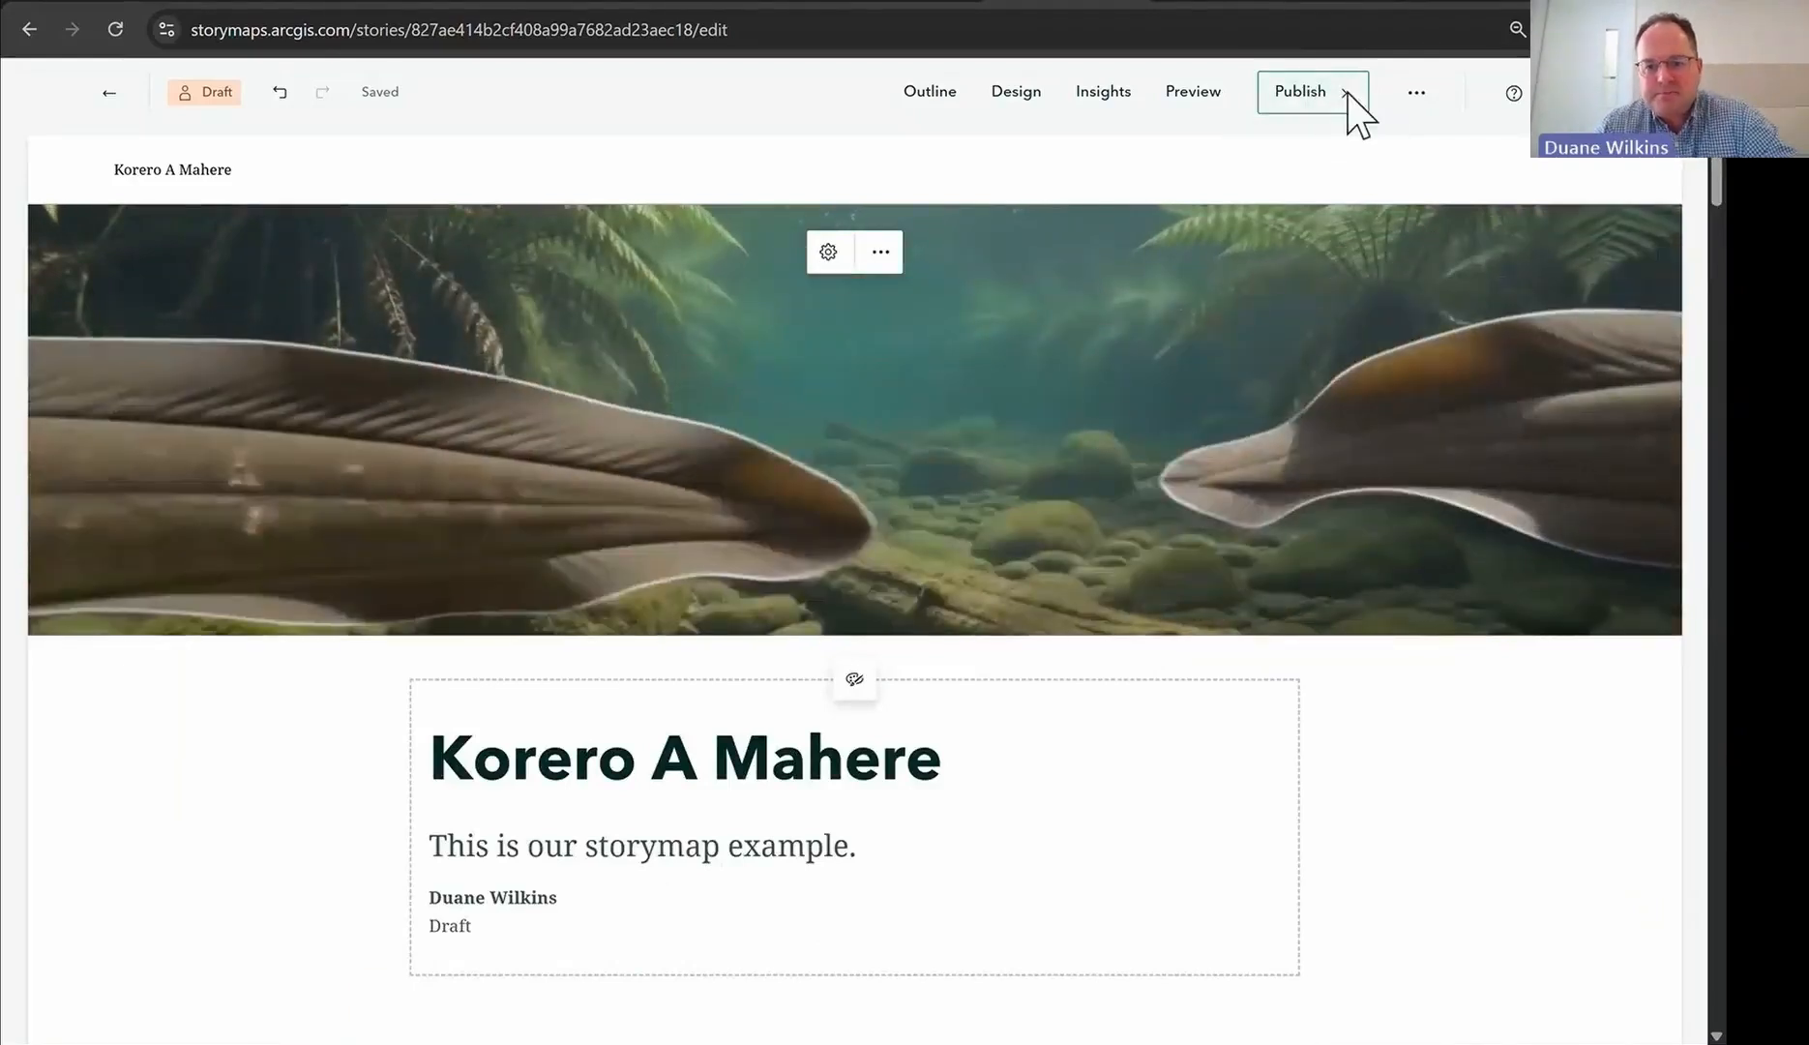
Step: Publish the story with its sharing level set to Everyone (Public) and showing in web search results switched off
click(1347, 92)
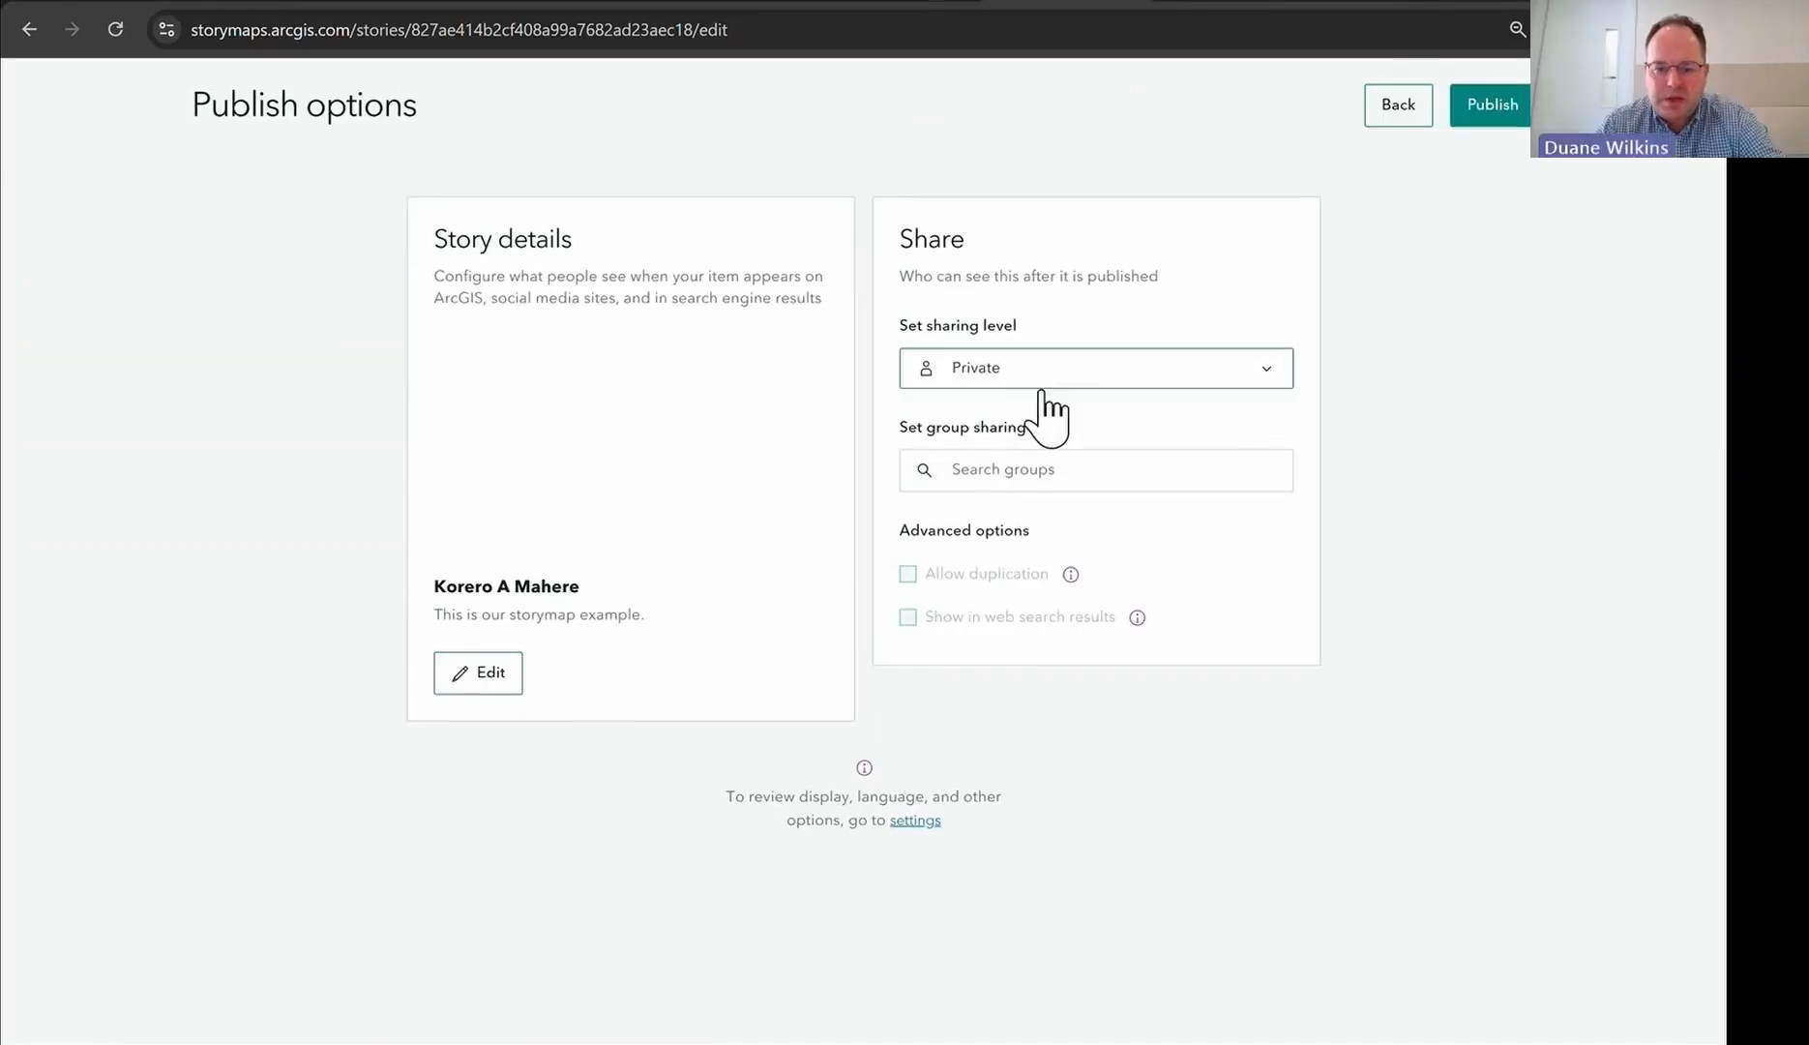
click(1041, 380)
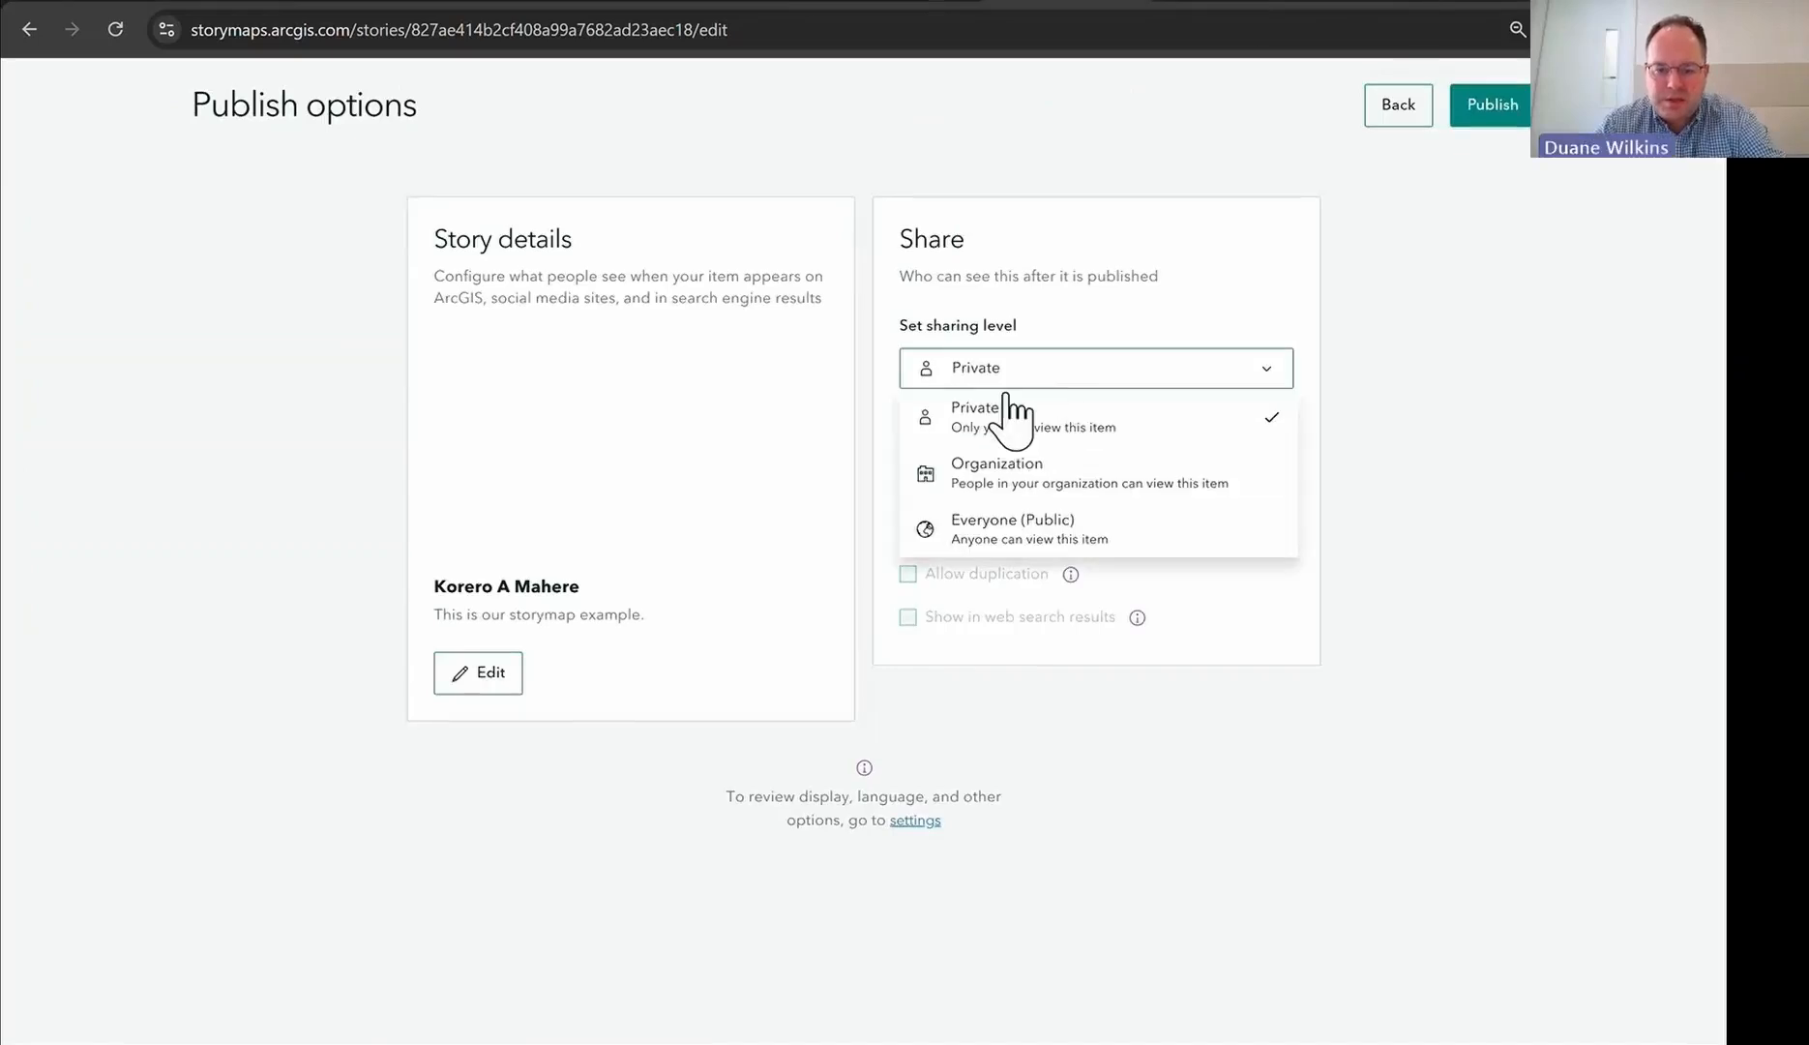
click(1016, 530)
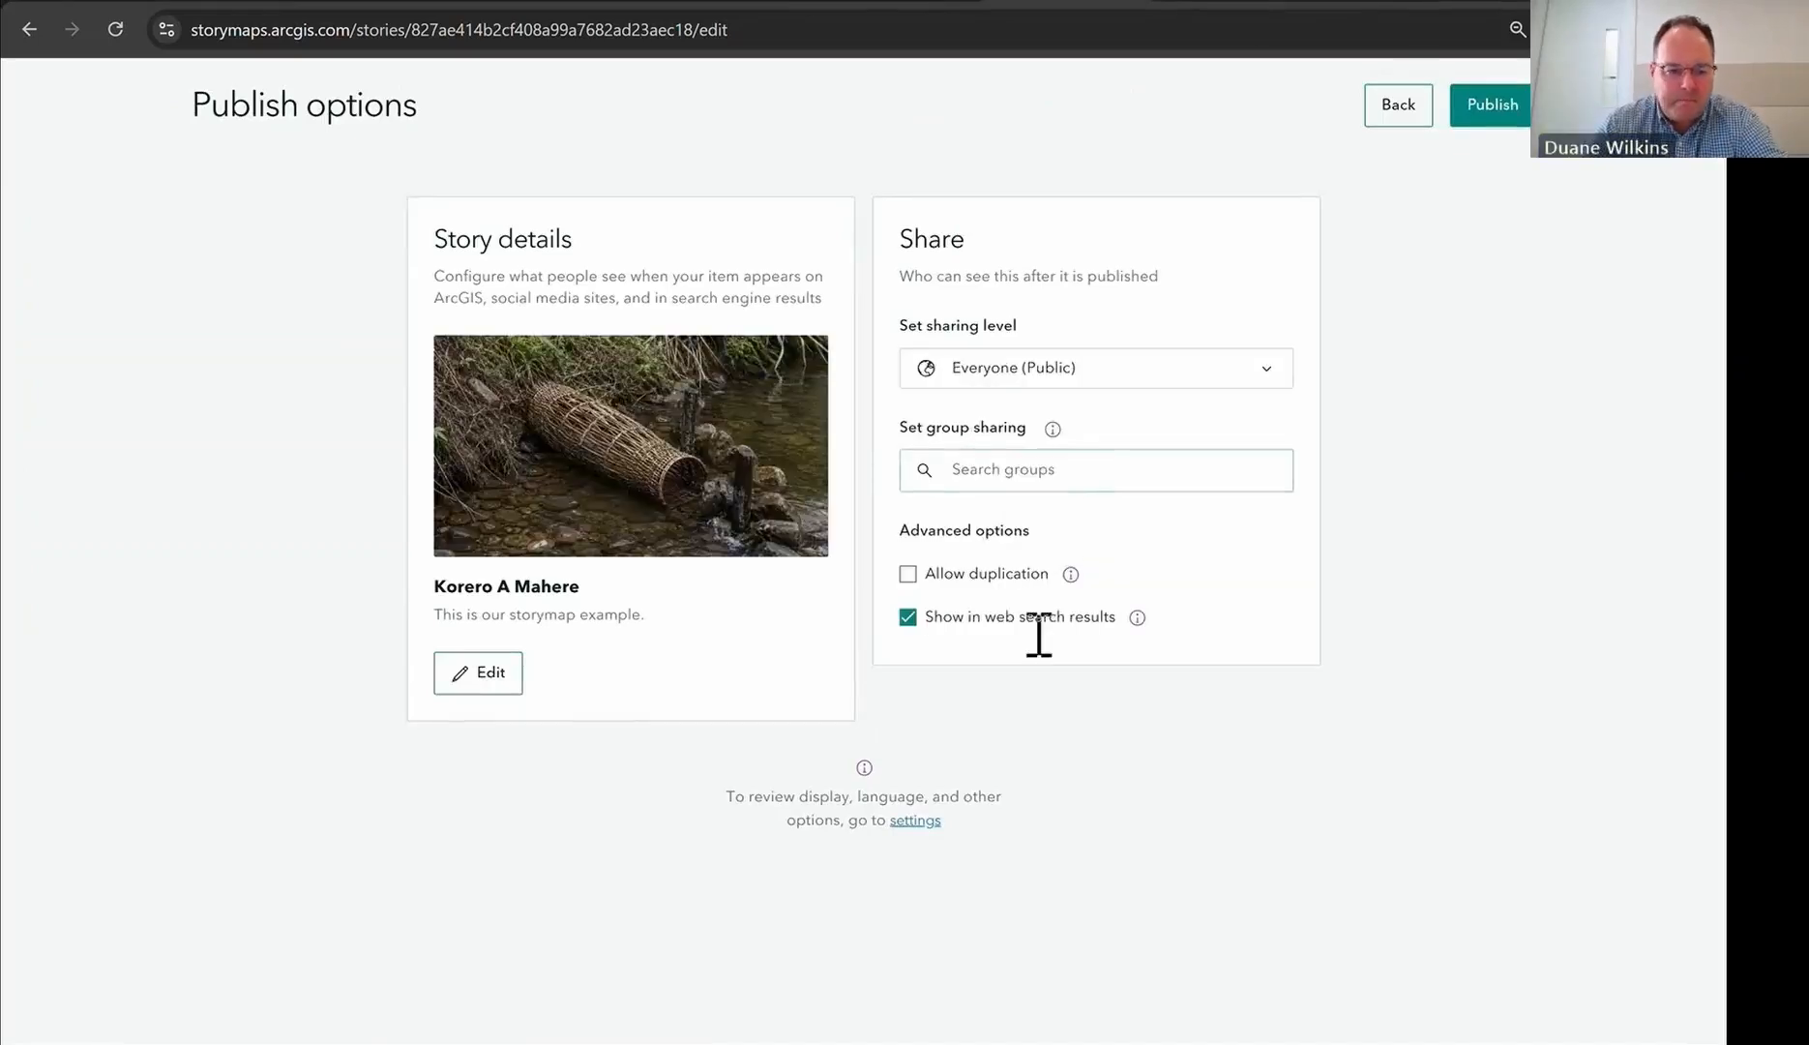
click(899, 622)
click(913, 626)
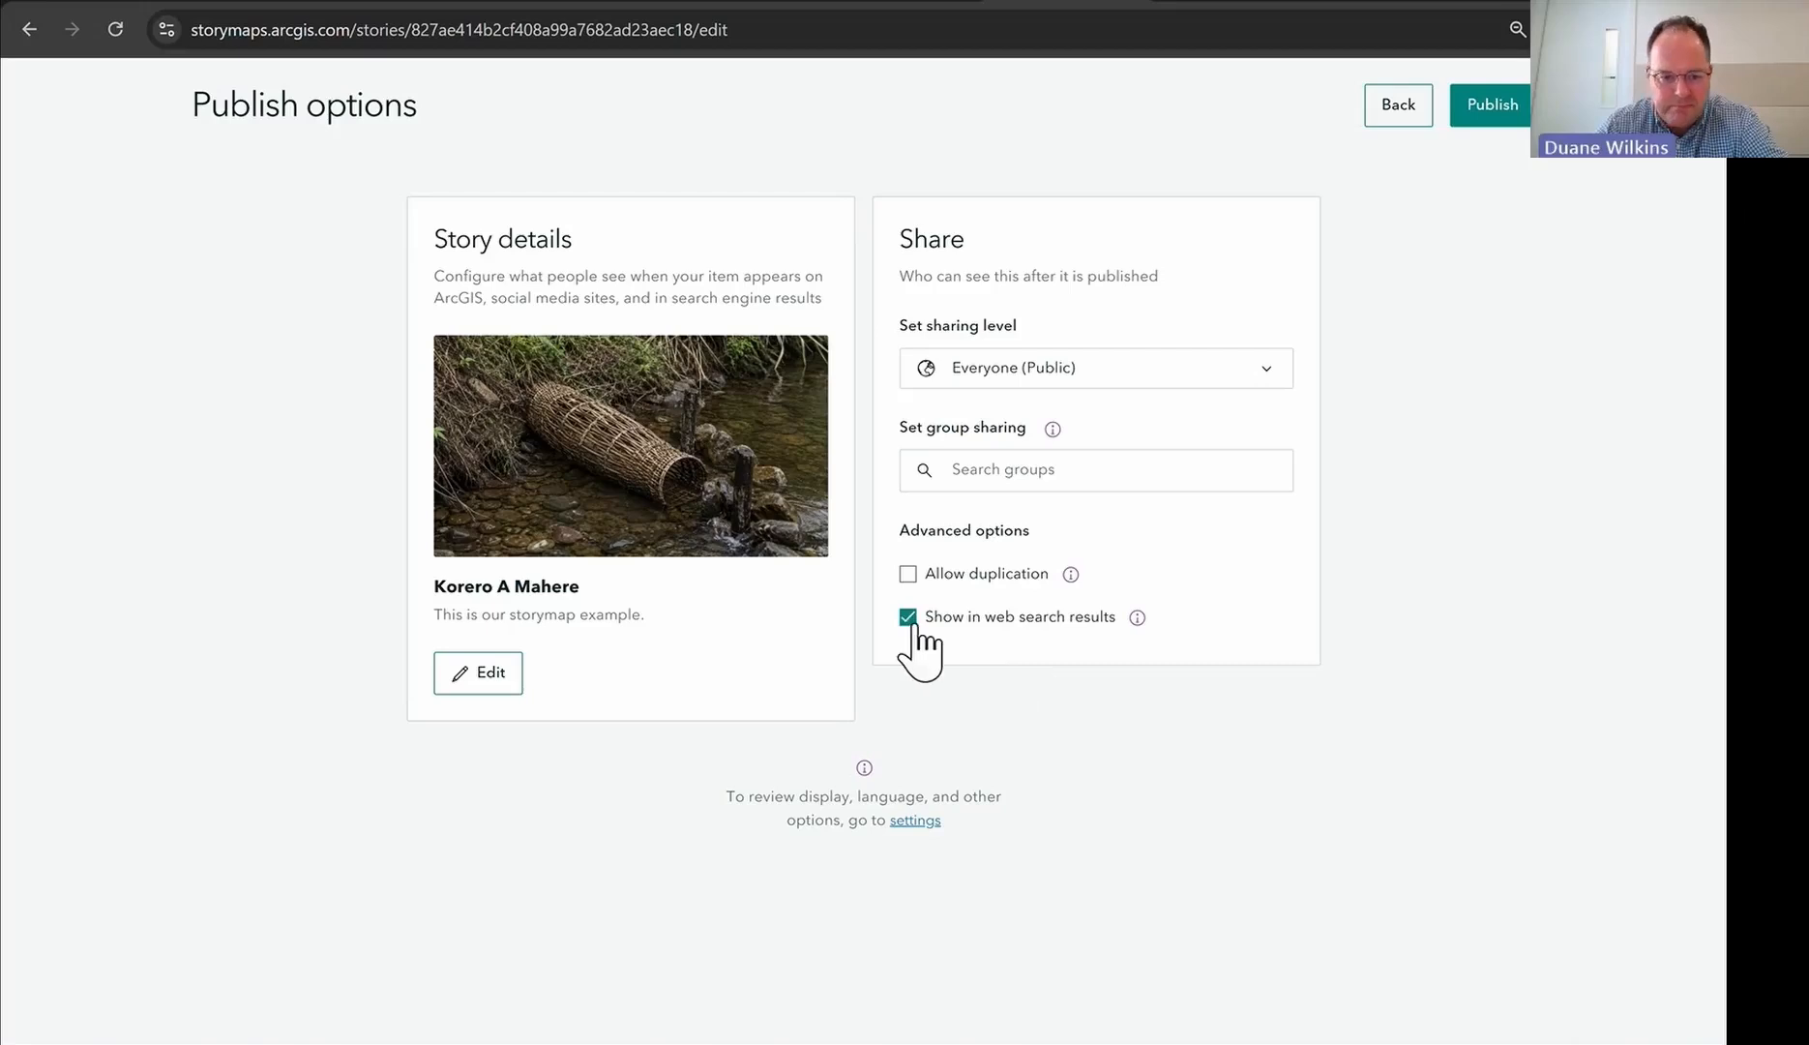
click(914, 626)
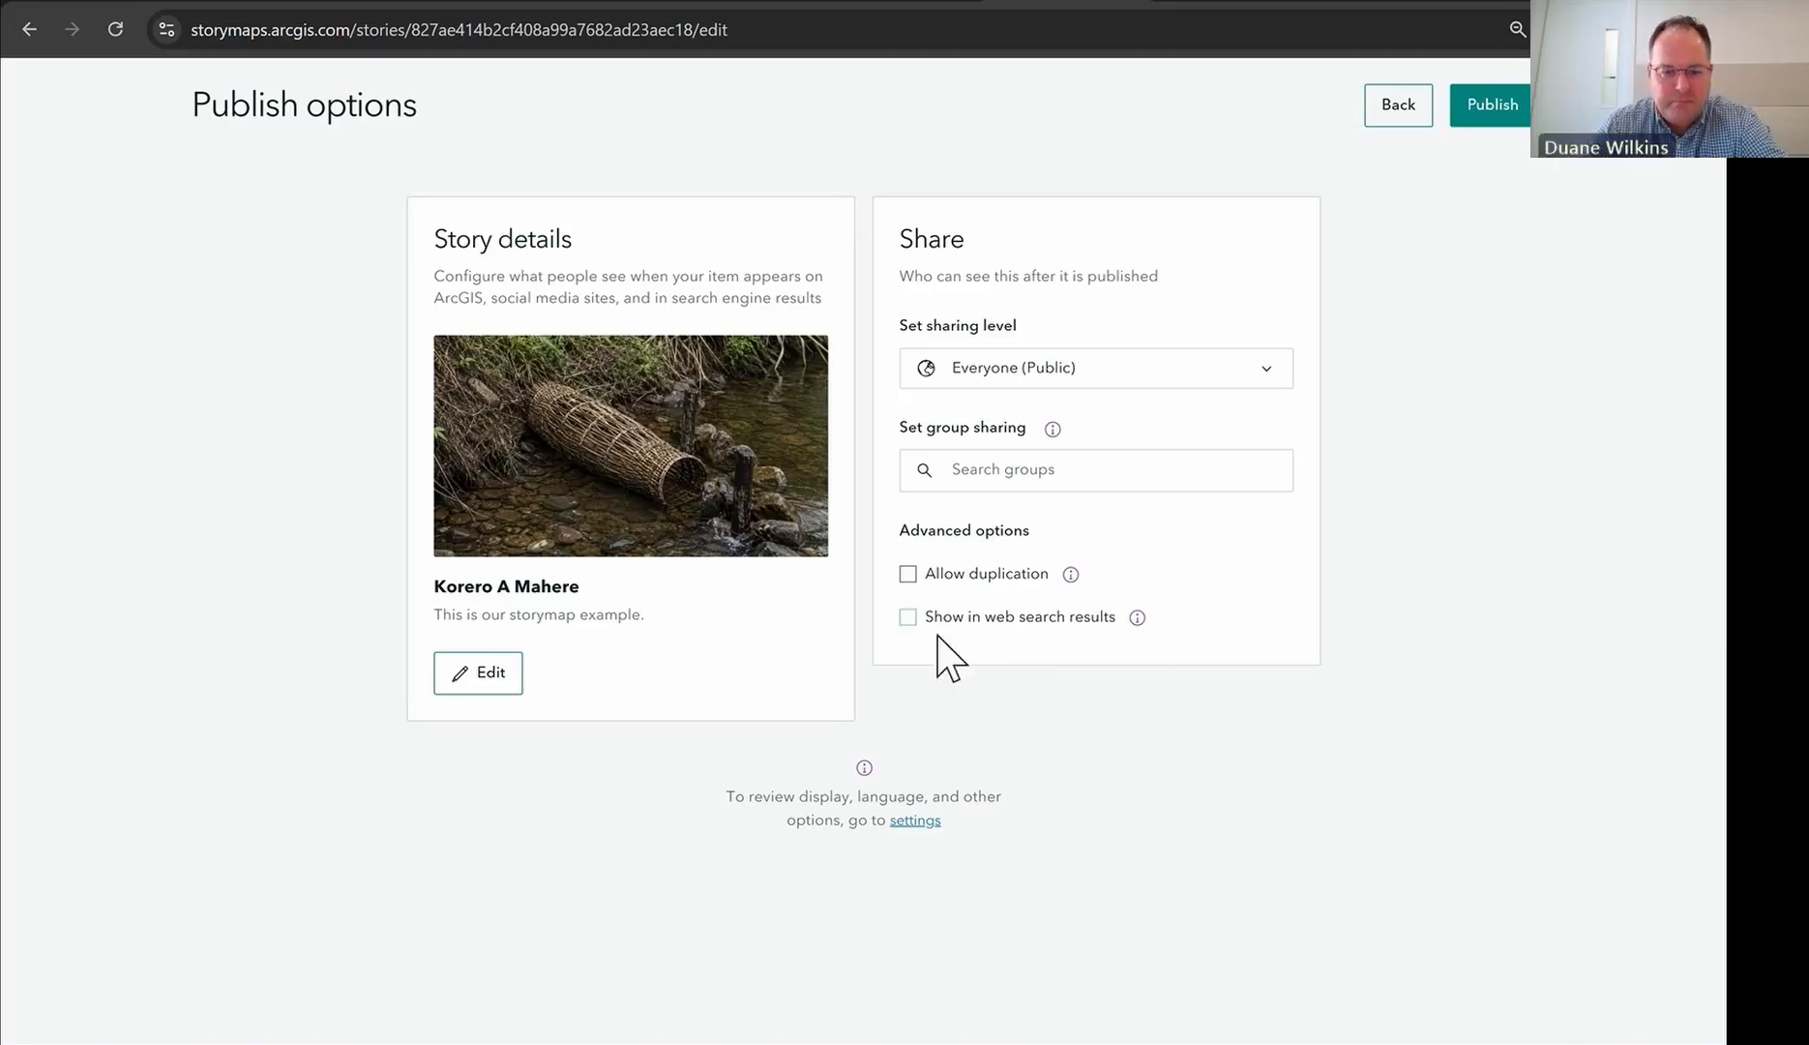
click(1494, 114)
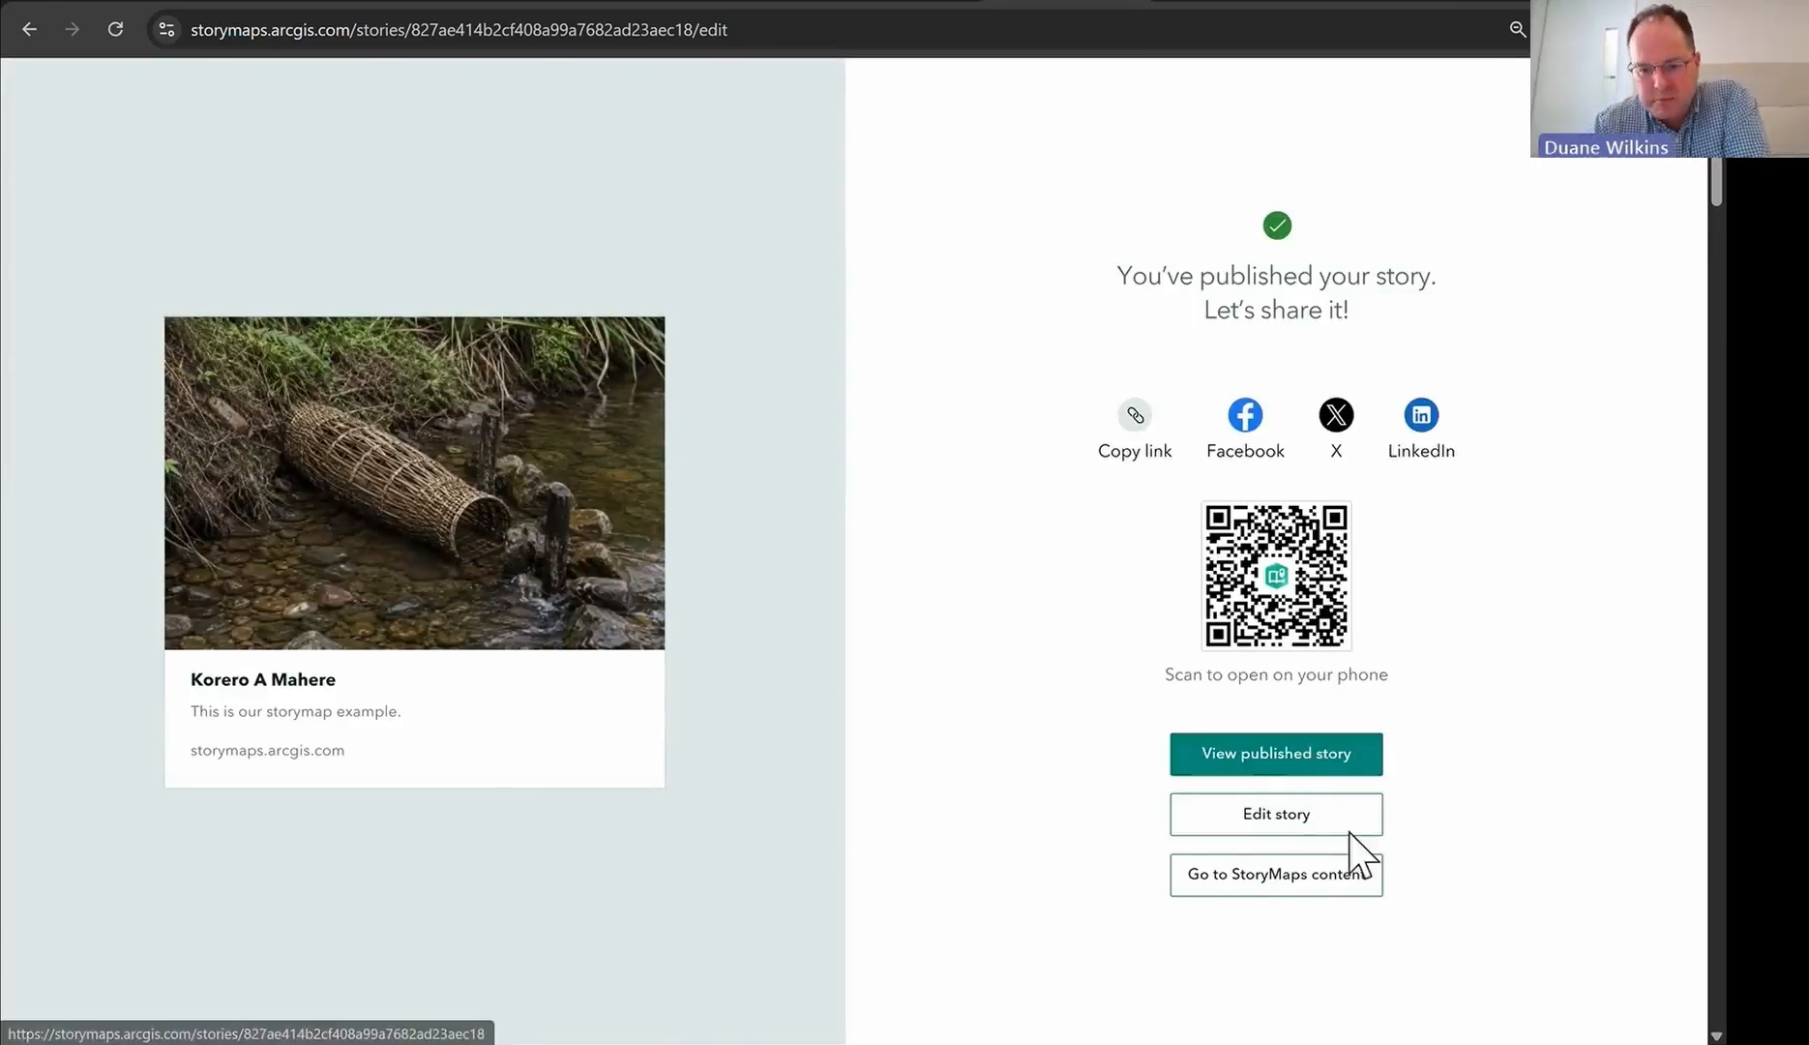
Step: View the published story and copy its web address
click(1299, 760)
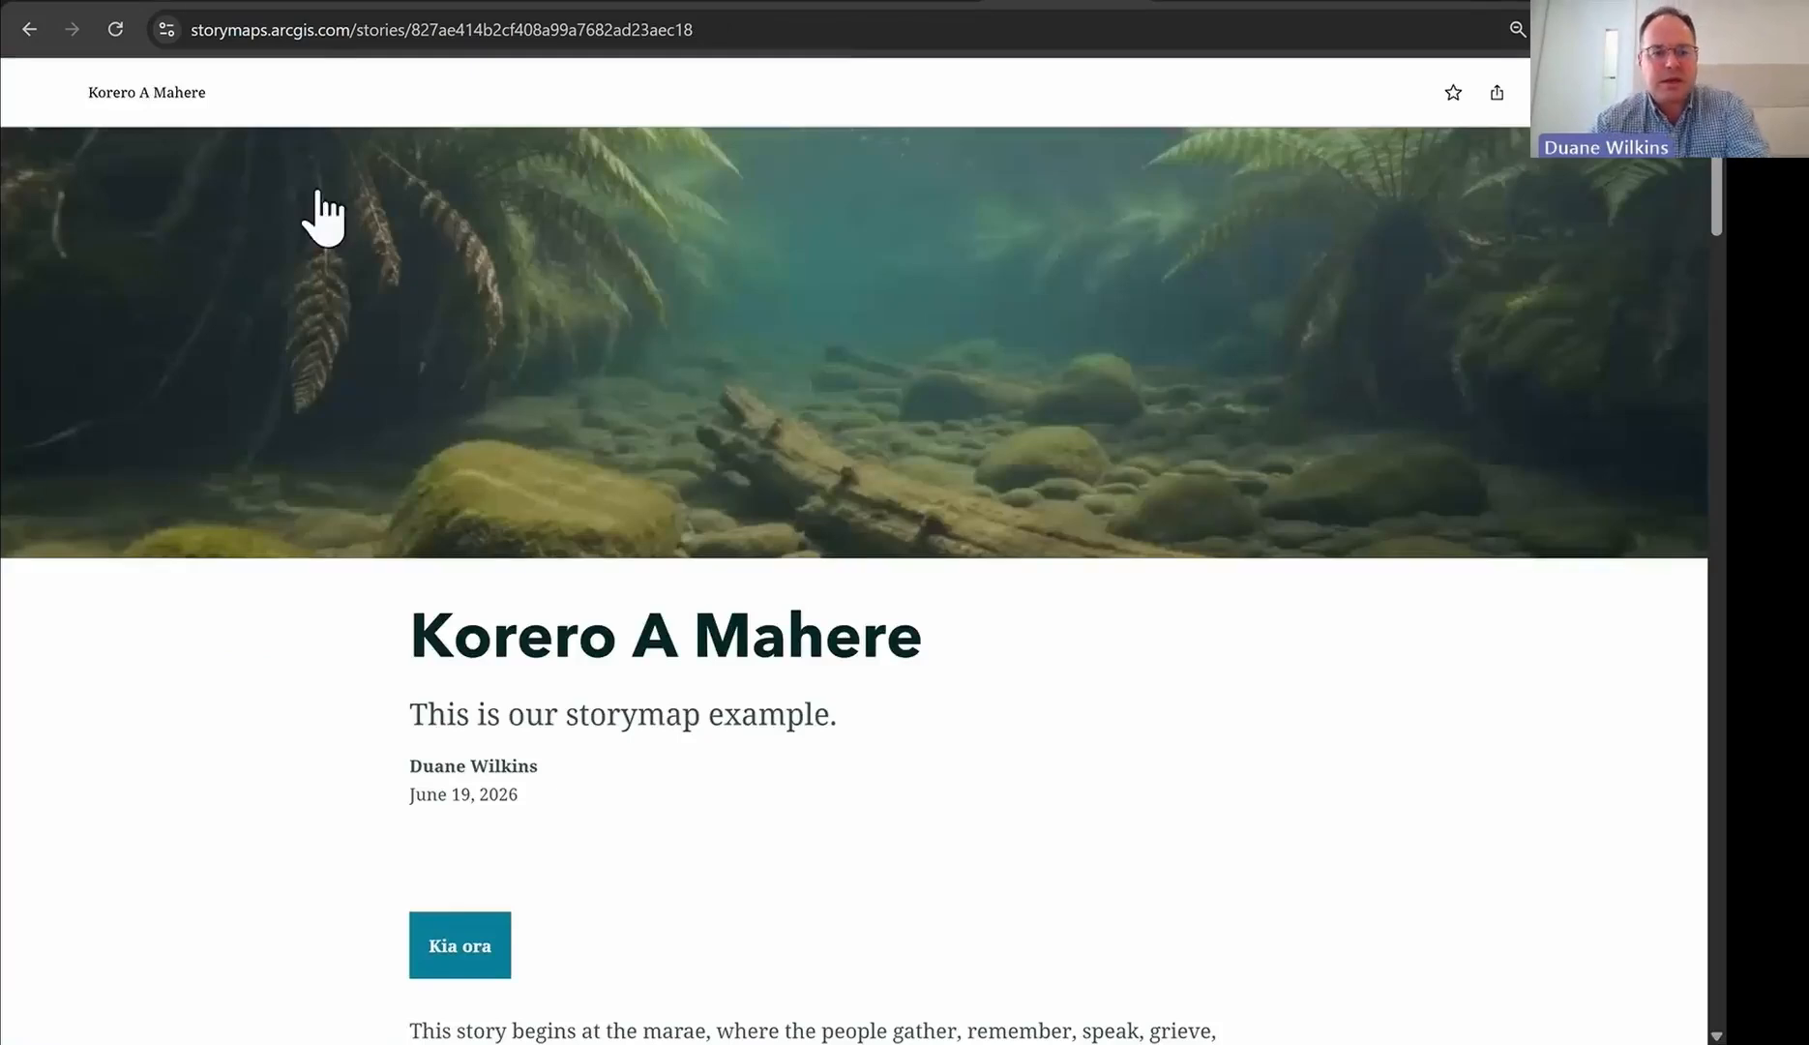
click(315, 29)
key(ctrl+c)
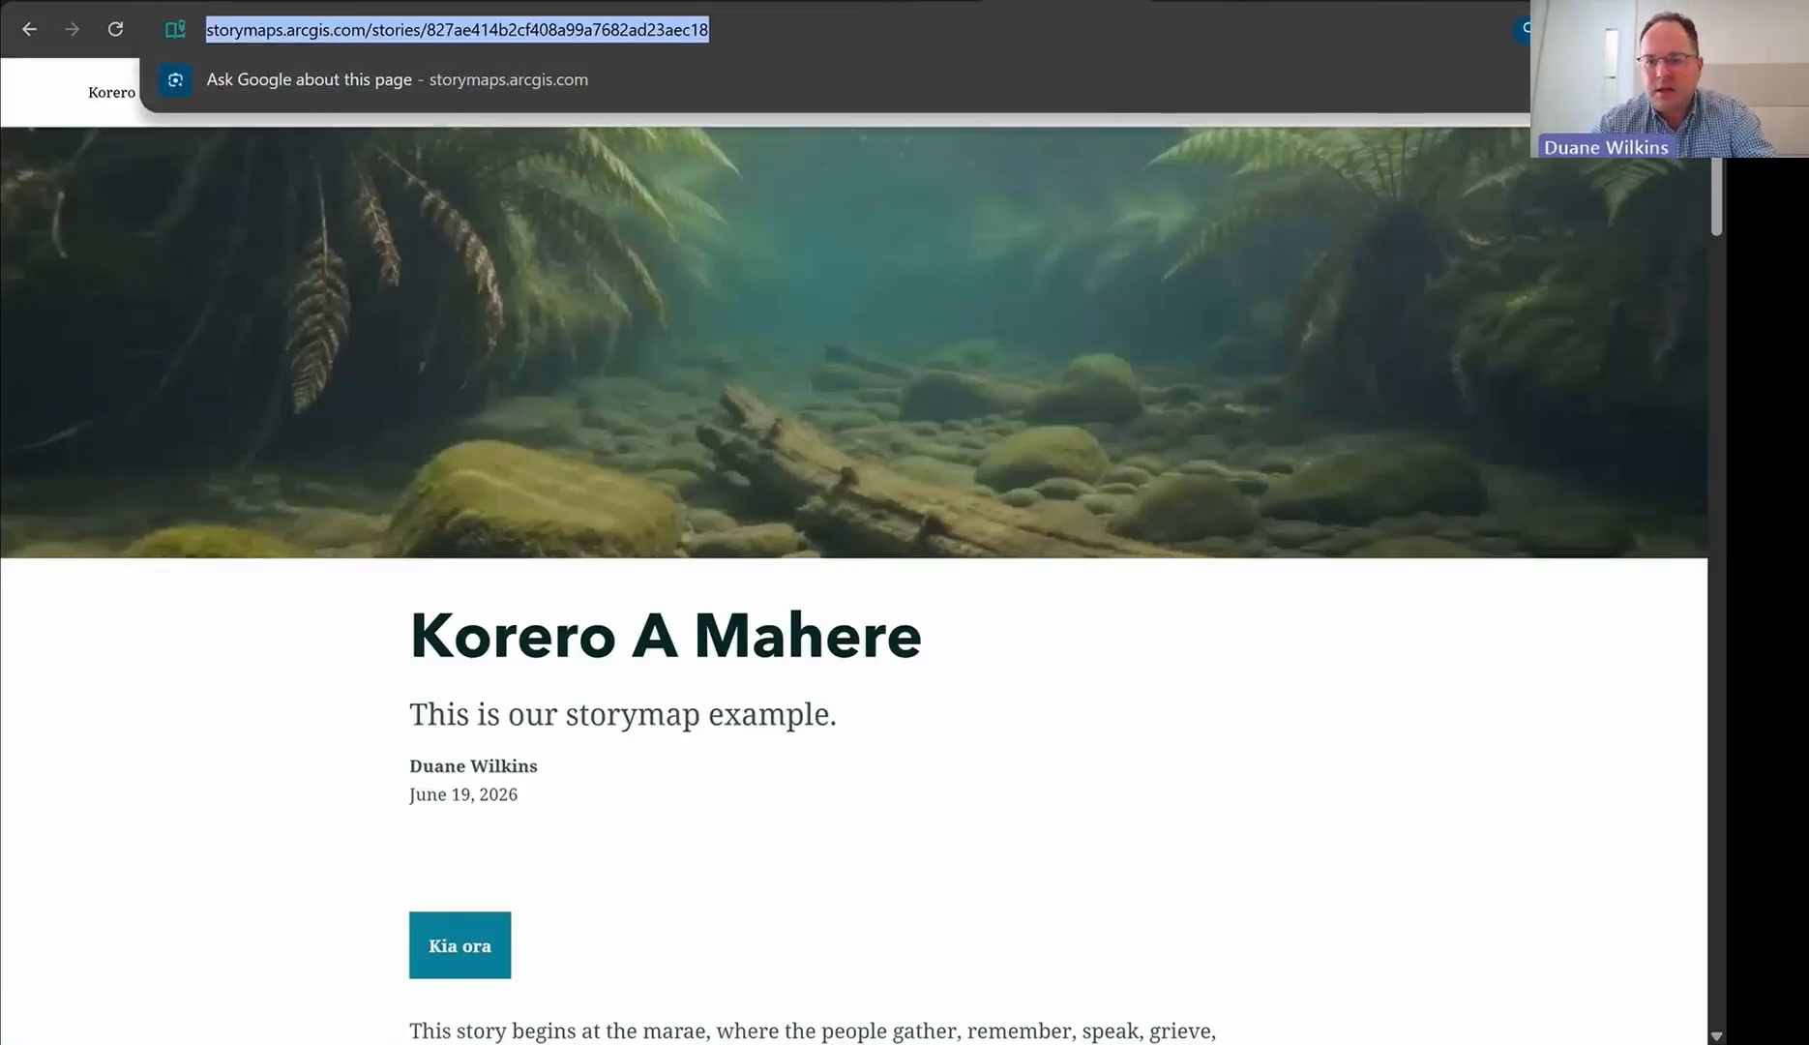
Step: Switch to the Teams meeting chat and send the copied story link as a message
click(1645, 3)
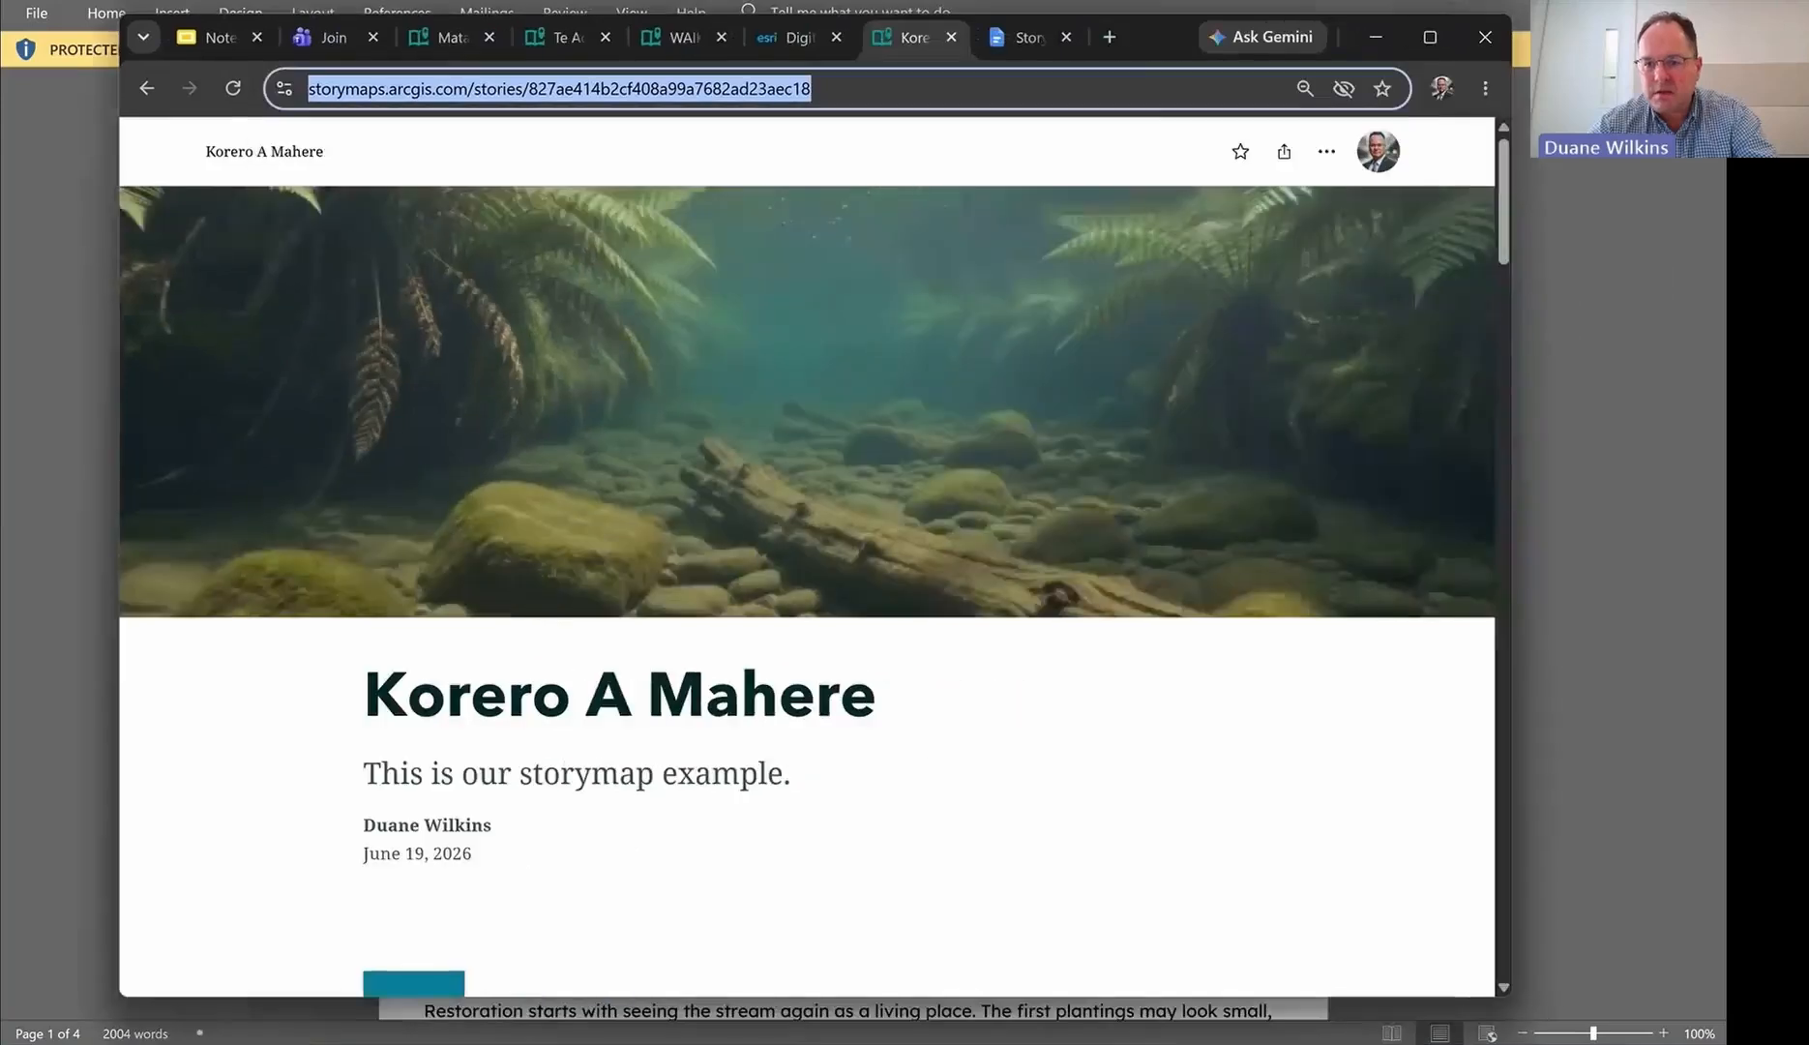
click(1591, 2)
click(1601, 179)
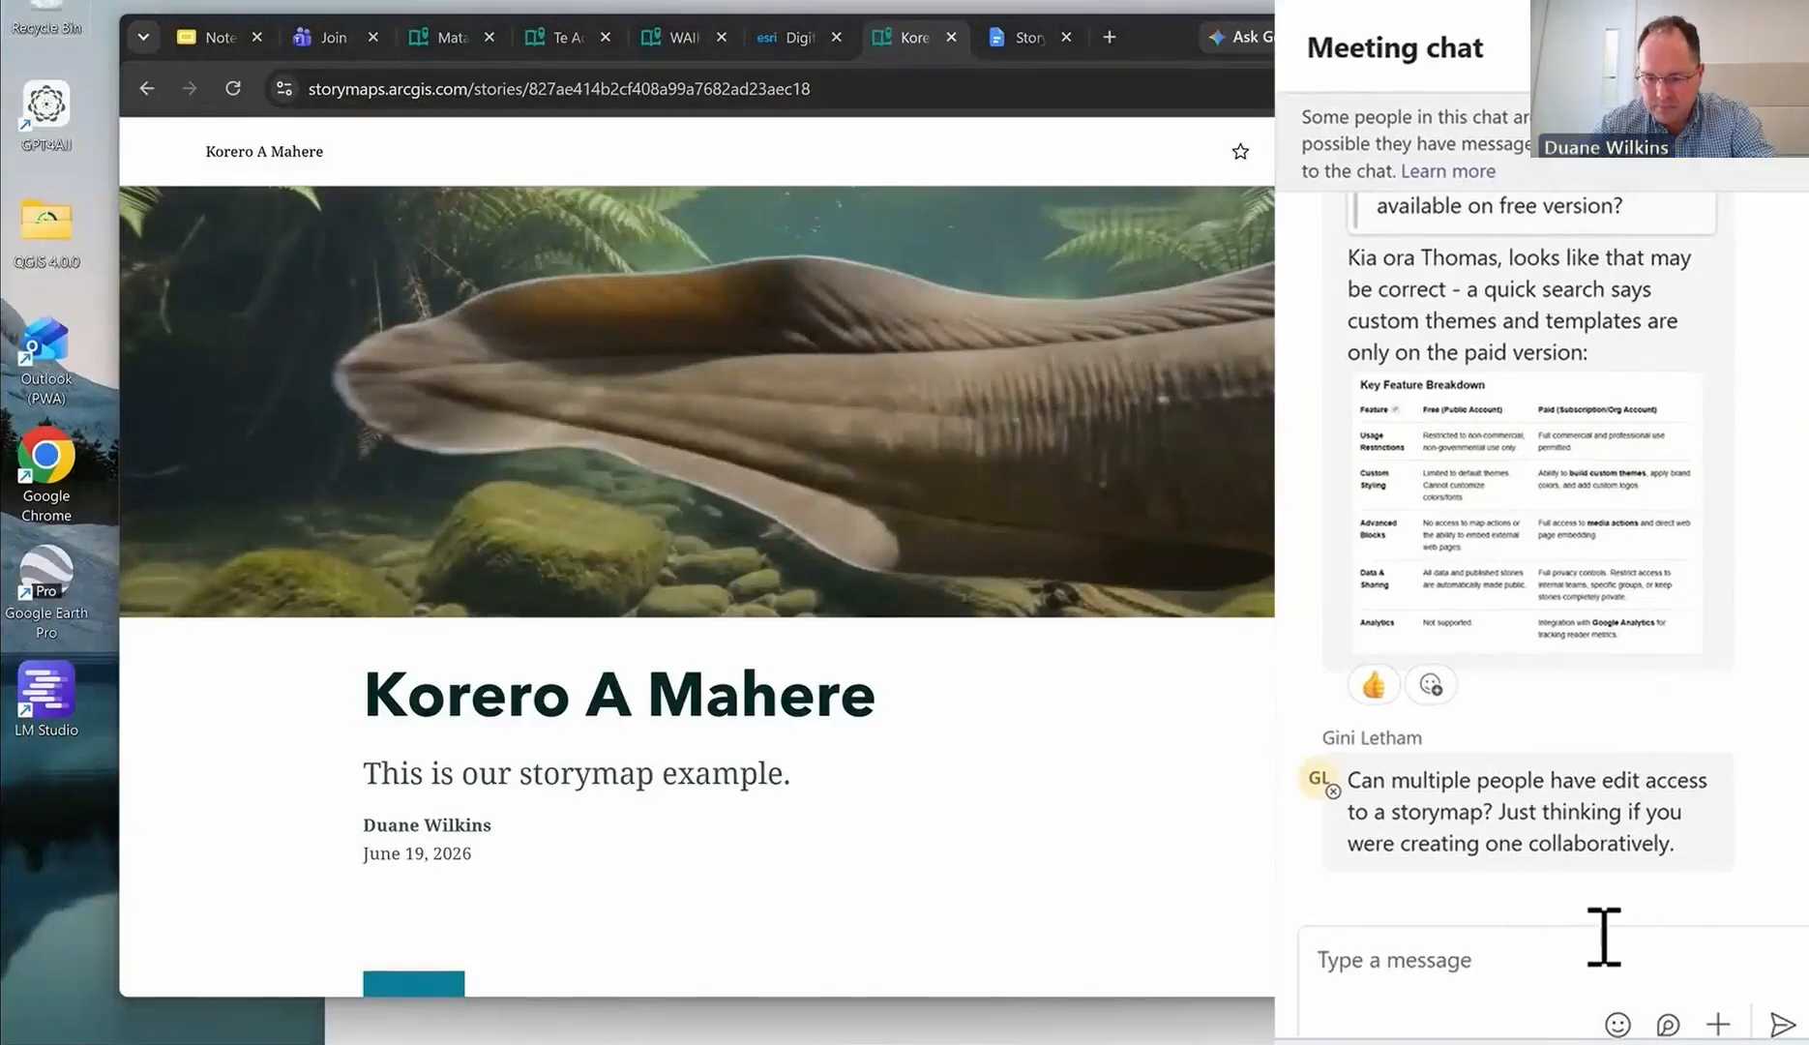
key(ctrl+v)
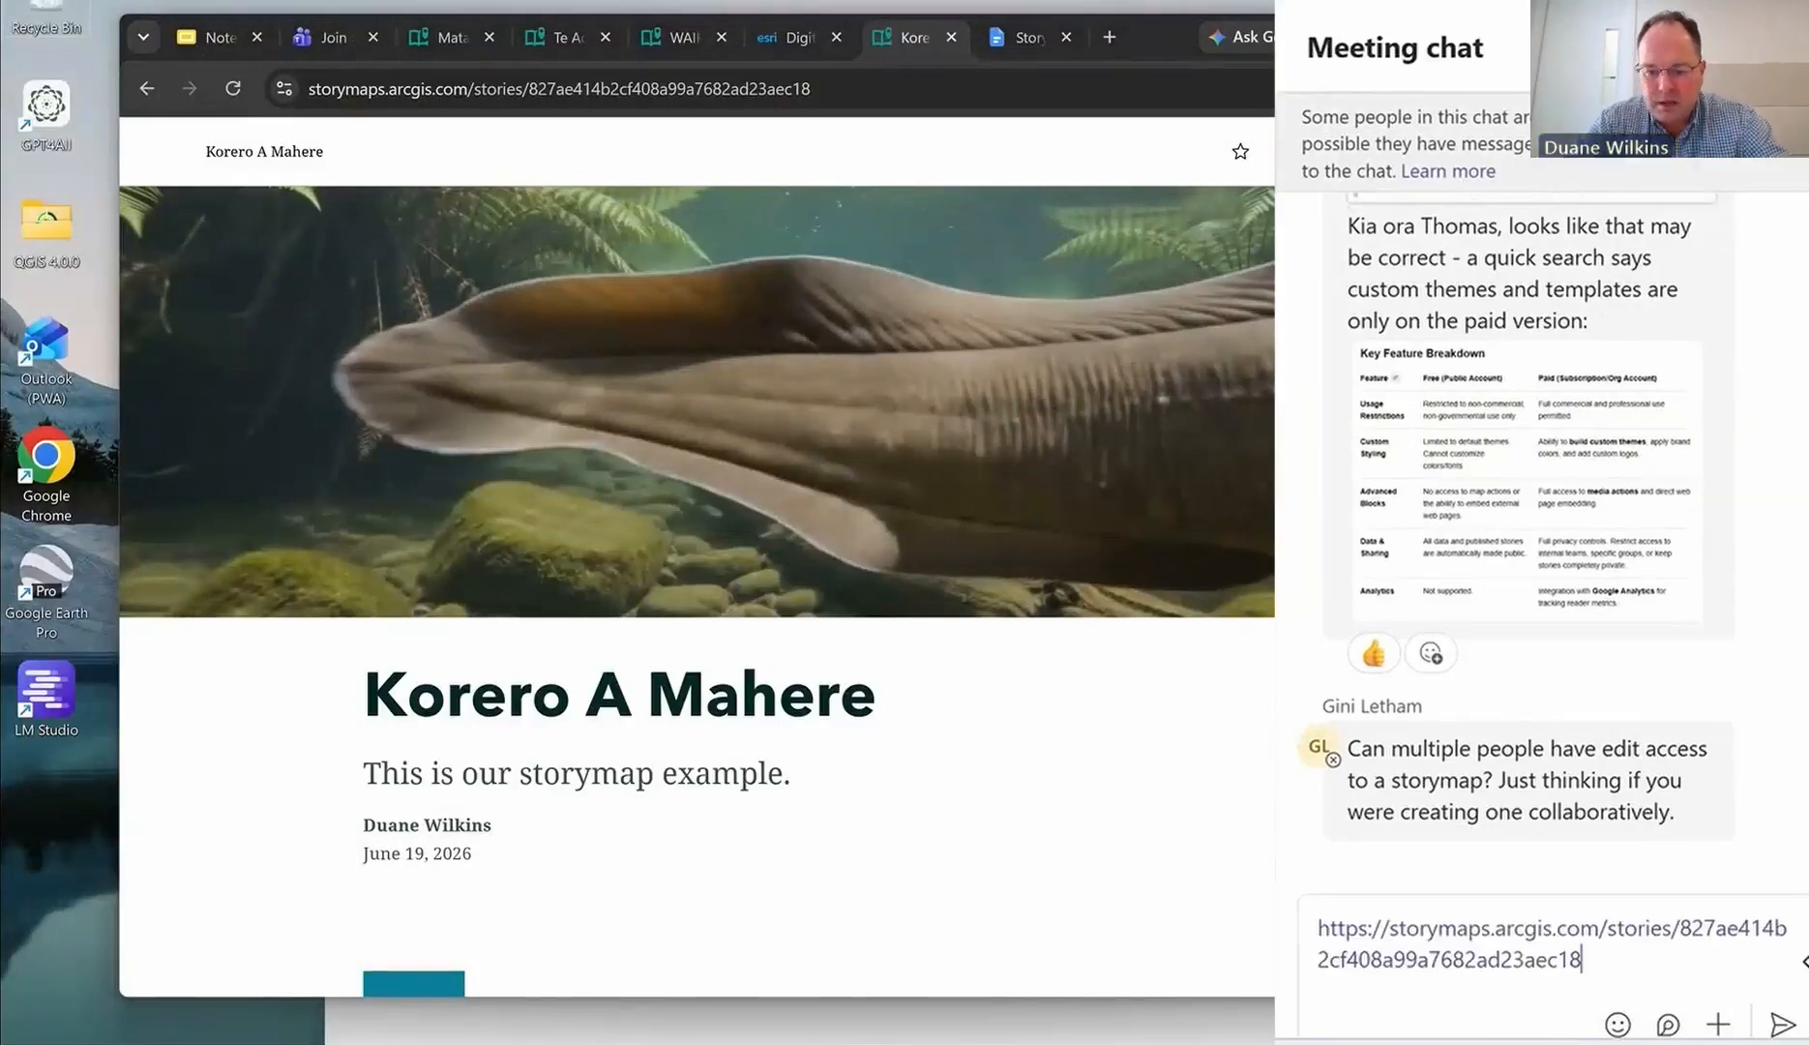
key(Return)
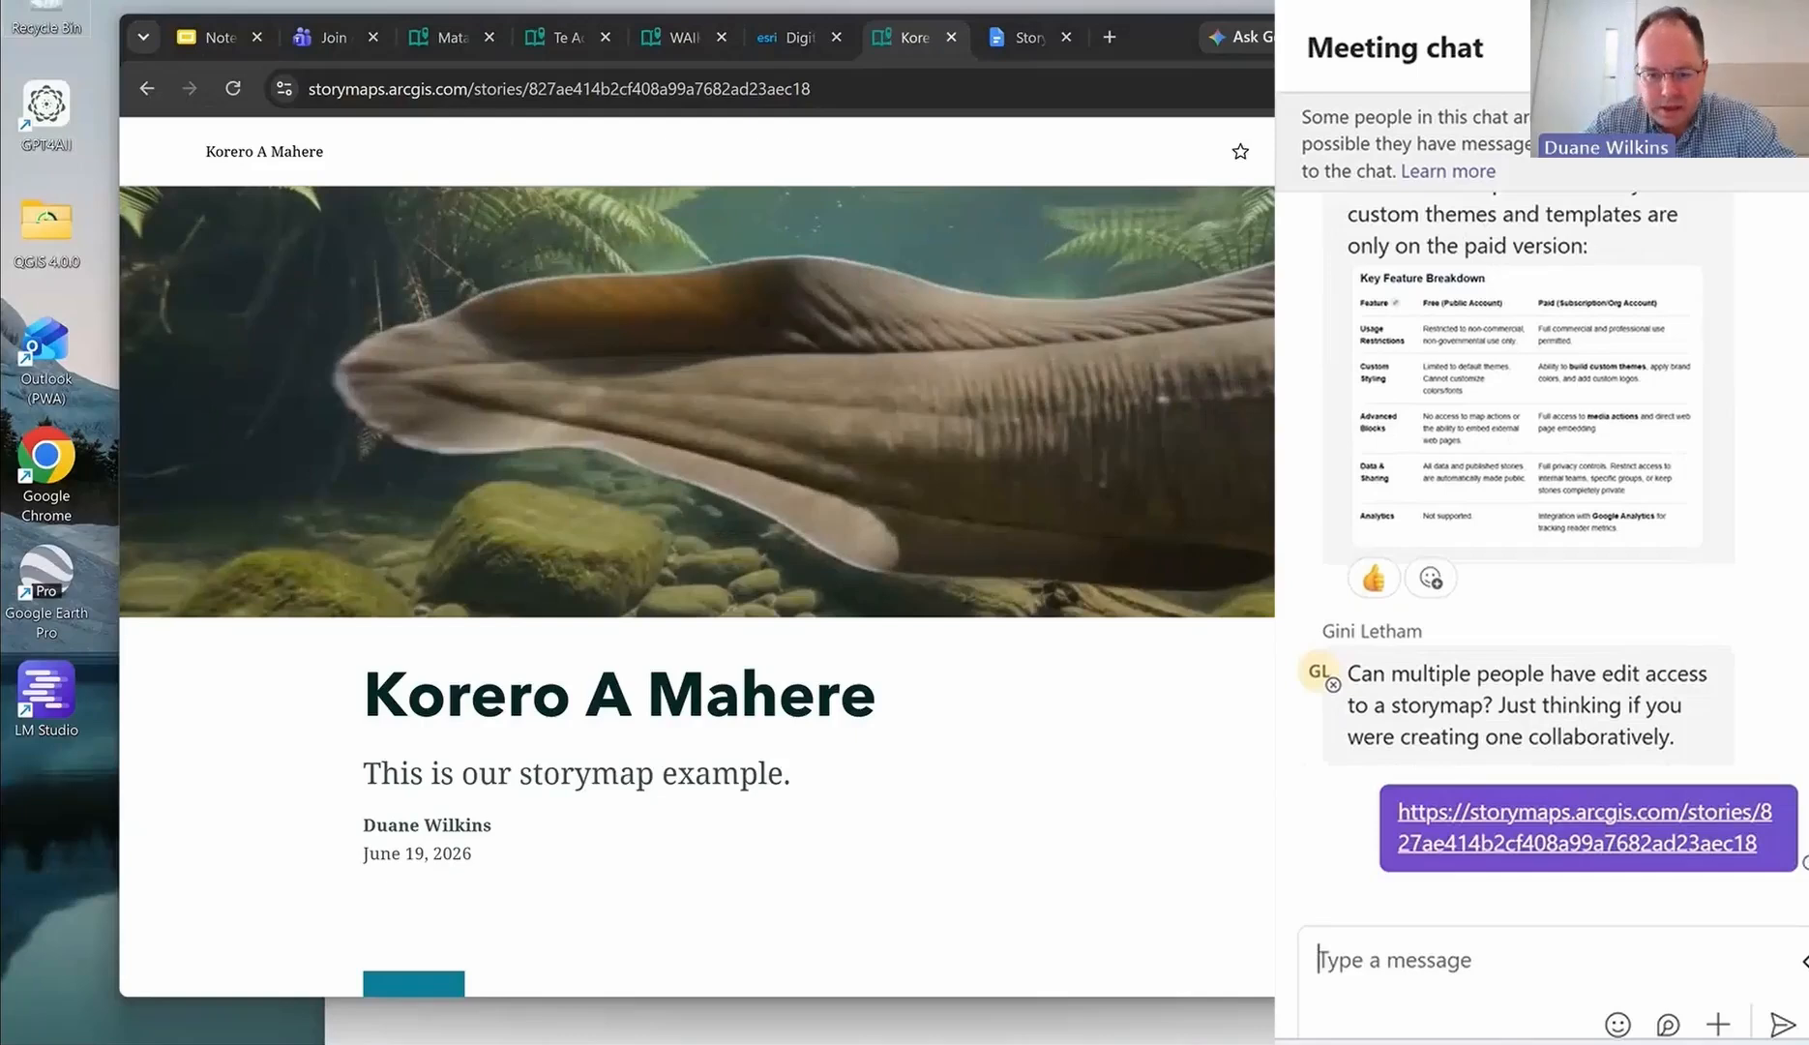